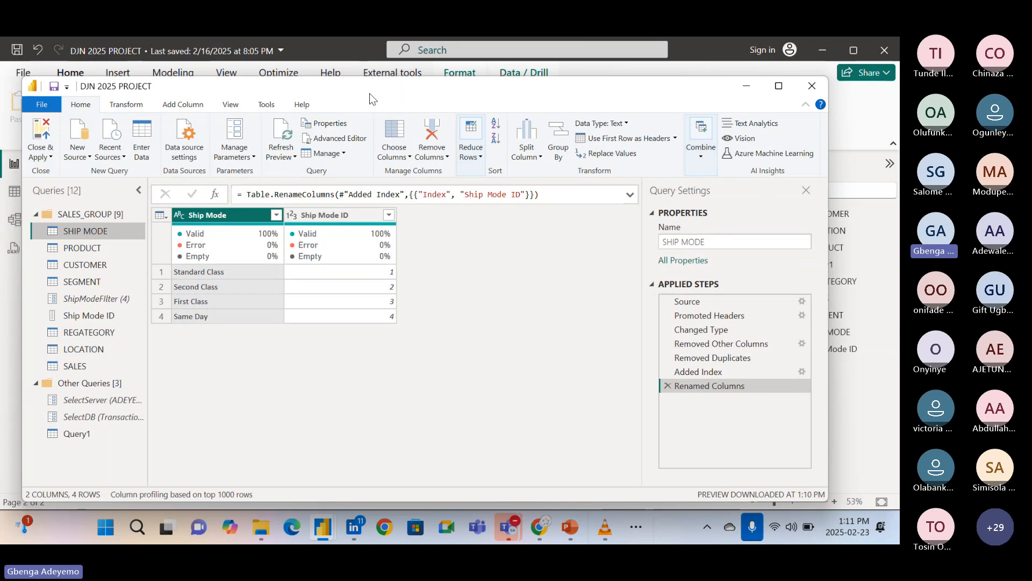
Maximize the Power Query Editor window and show the commands for adding columns.
drag(369, 93, 367, 92)
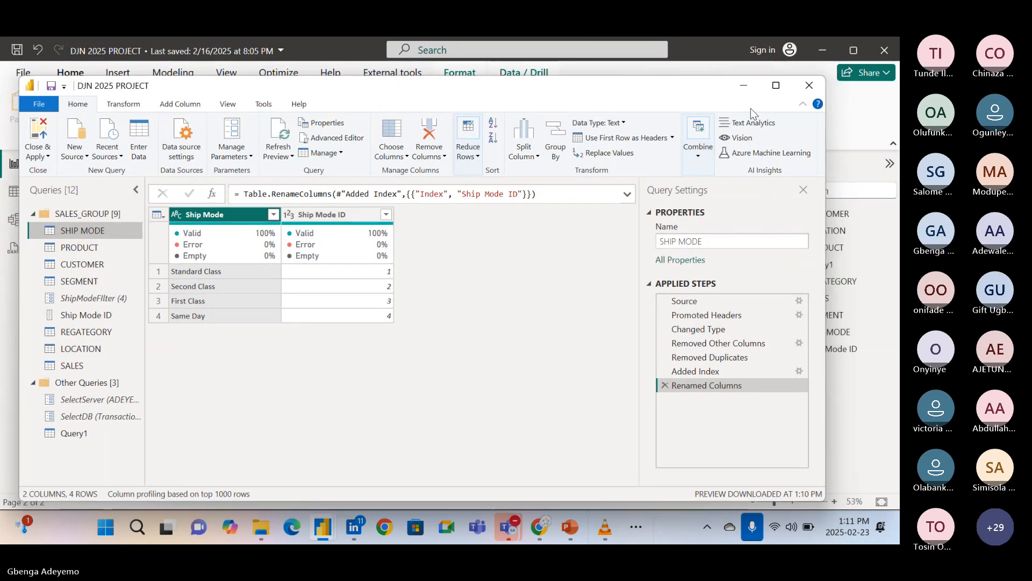
click(775, 85)
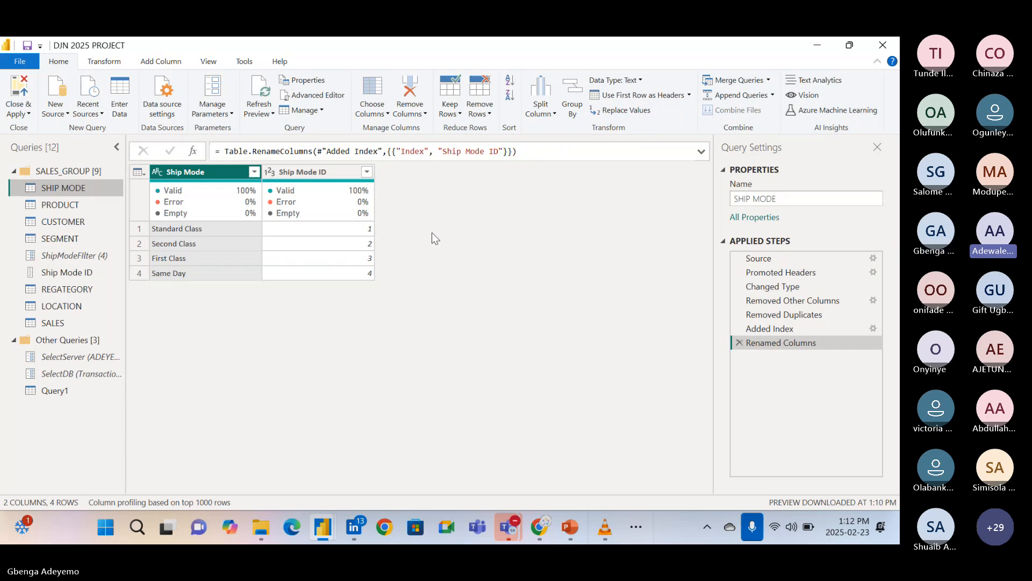
click(169, 64)
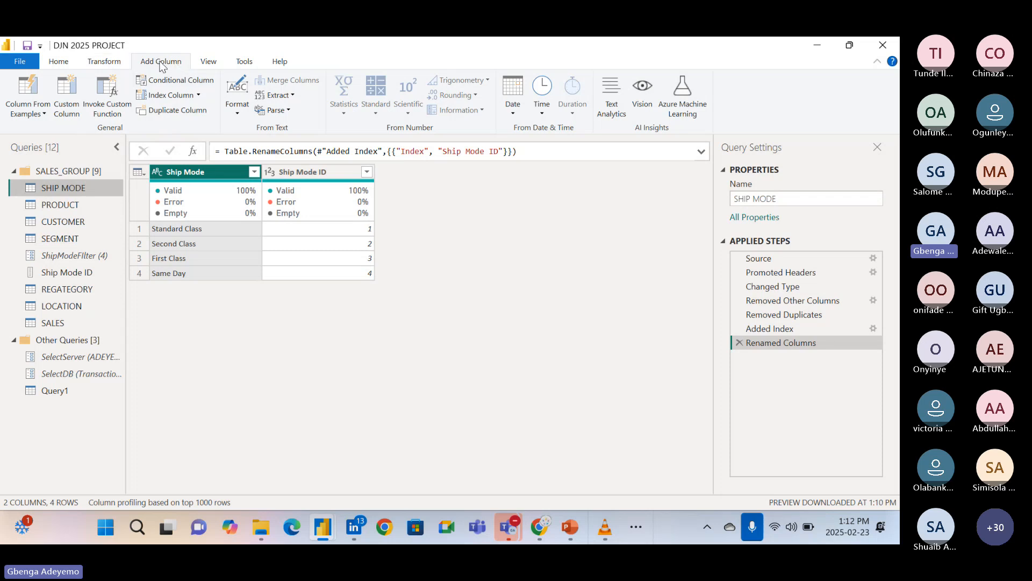
Start a conditional column in the SHIP MODE query and name it Condition.
click(179, 84)
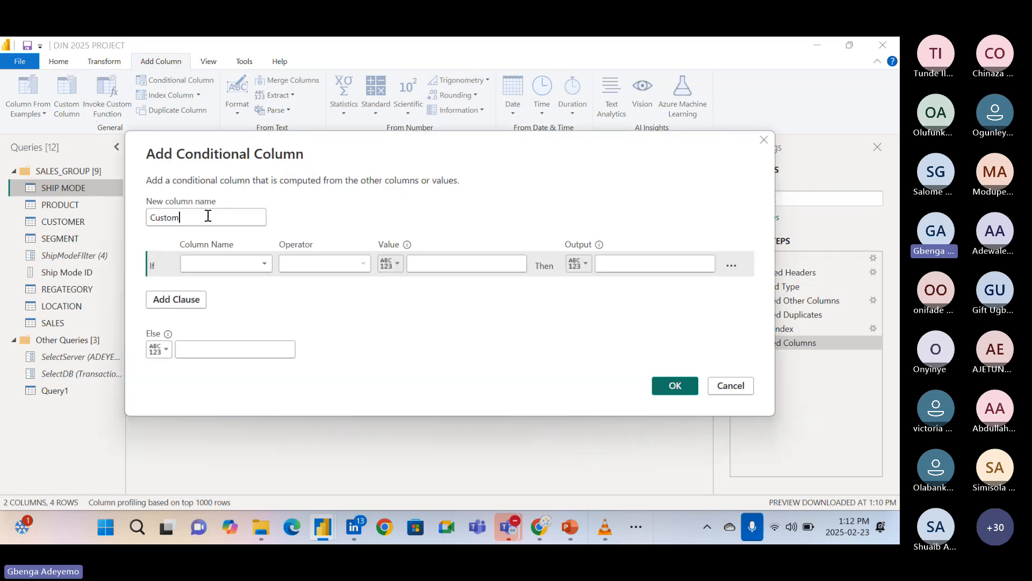
drag(343, 143, 342, 281)
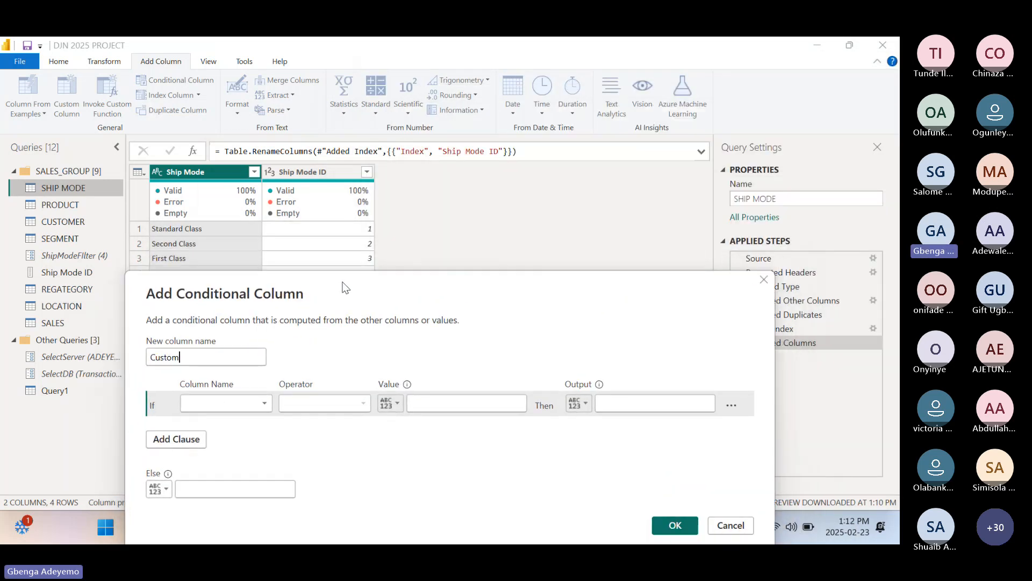
double_click(207, 360)
key(BackSpace)
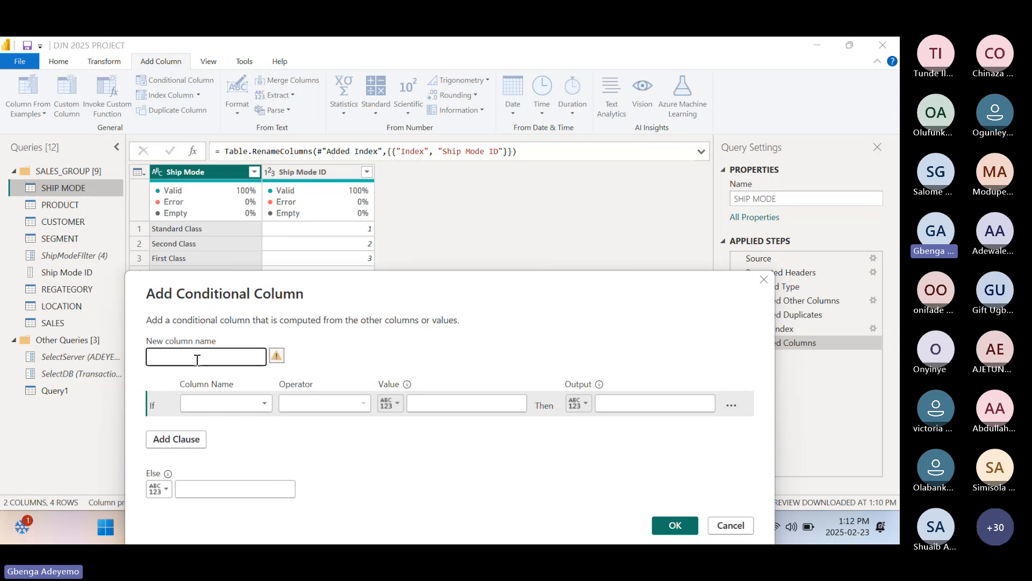
text(Condition)
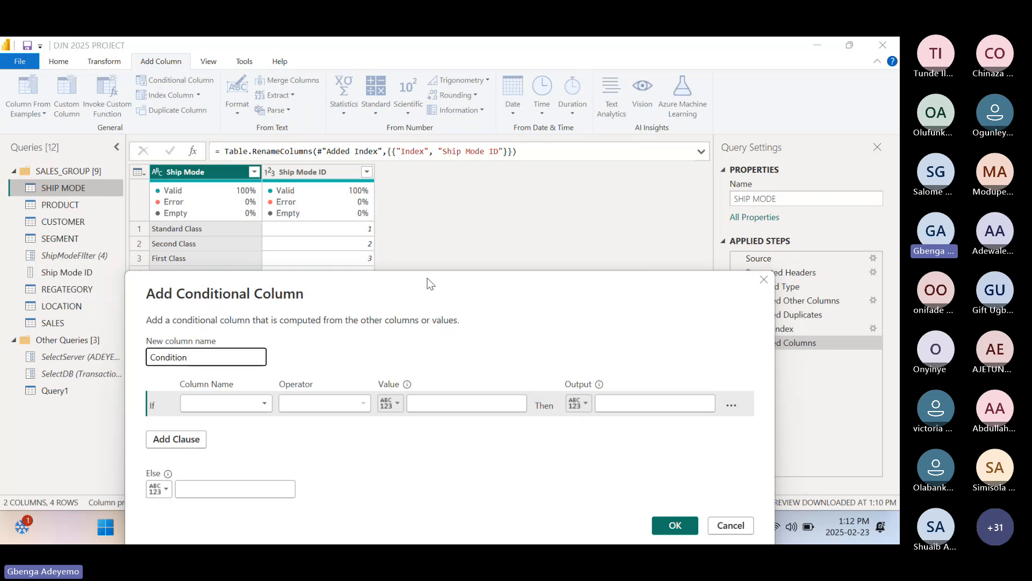
Set the first clause to output SC when Ship Mode ID equals 1.
mouse_move(430, 284)
mouse_down()
mouse_move(552, 197)
mouse_move(593, 73)
mouse_move(473, 270)
mouse_move(435, 280)
mouse_move(439, 296)
mouse_move(444, 284)
mouse_up()
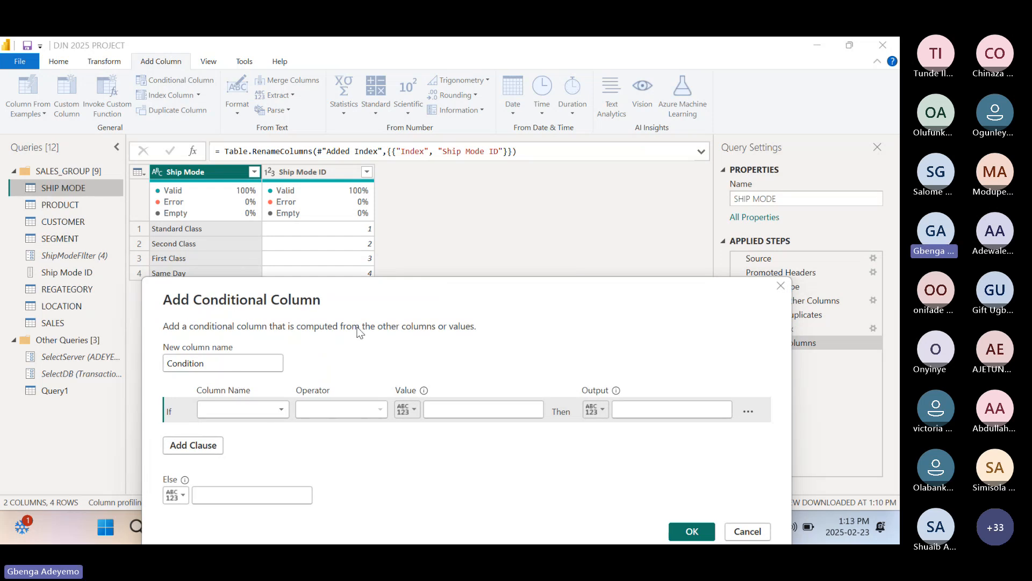
drag(408, 289, 410, 295)
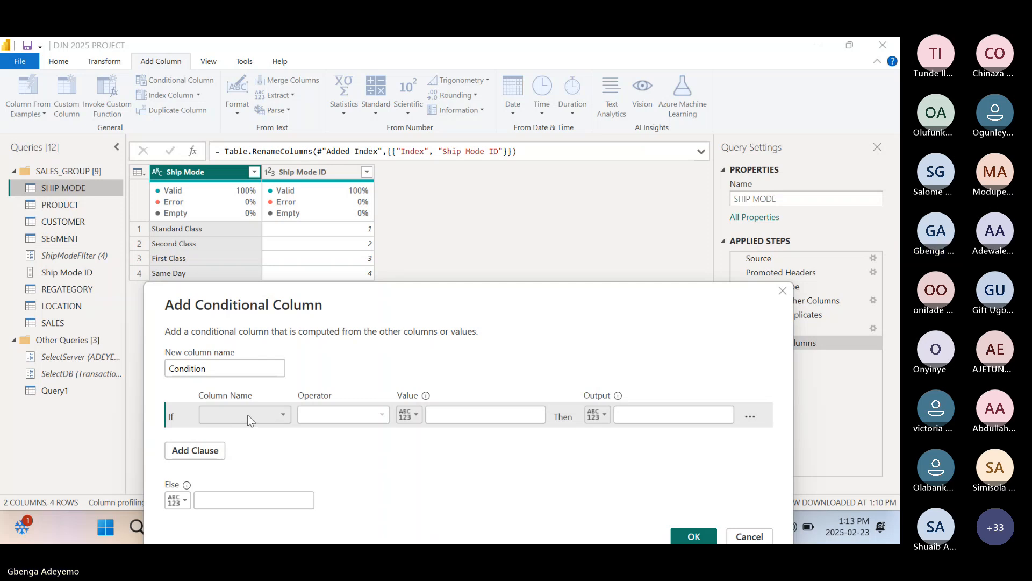
click(223, 413)
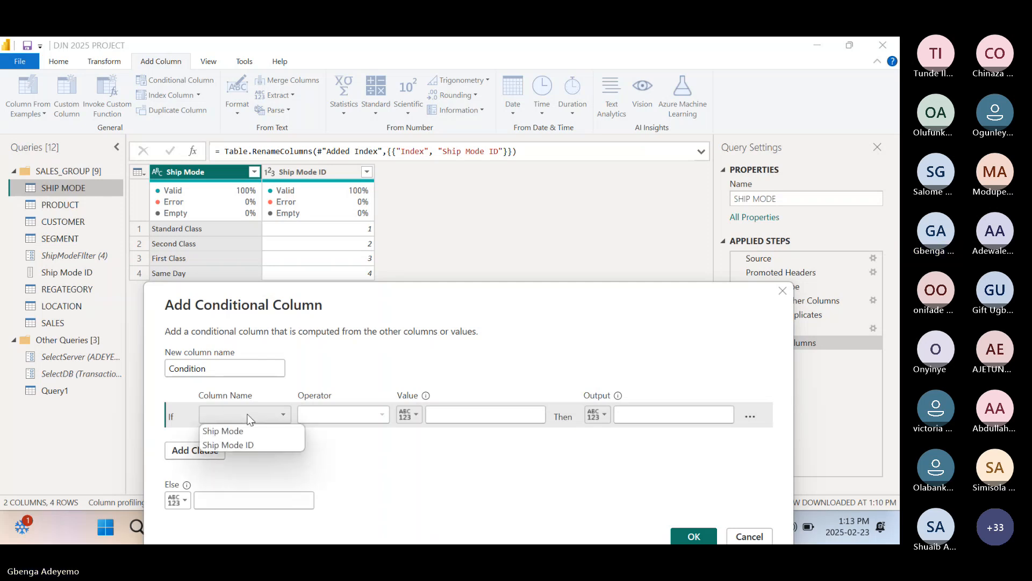
click(243, 444)
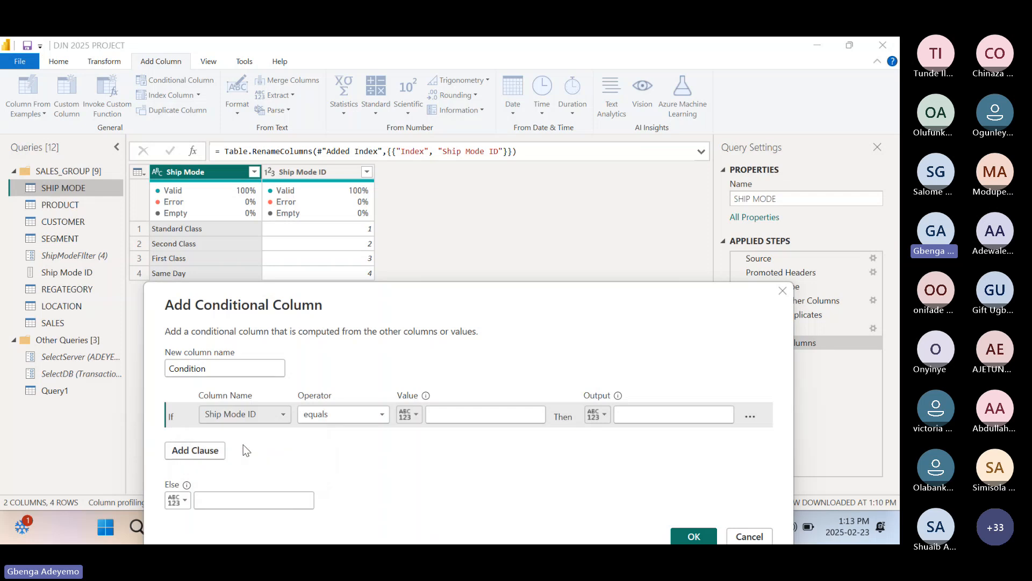
click(453, 412)
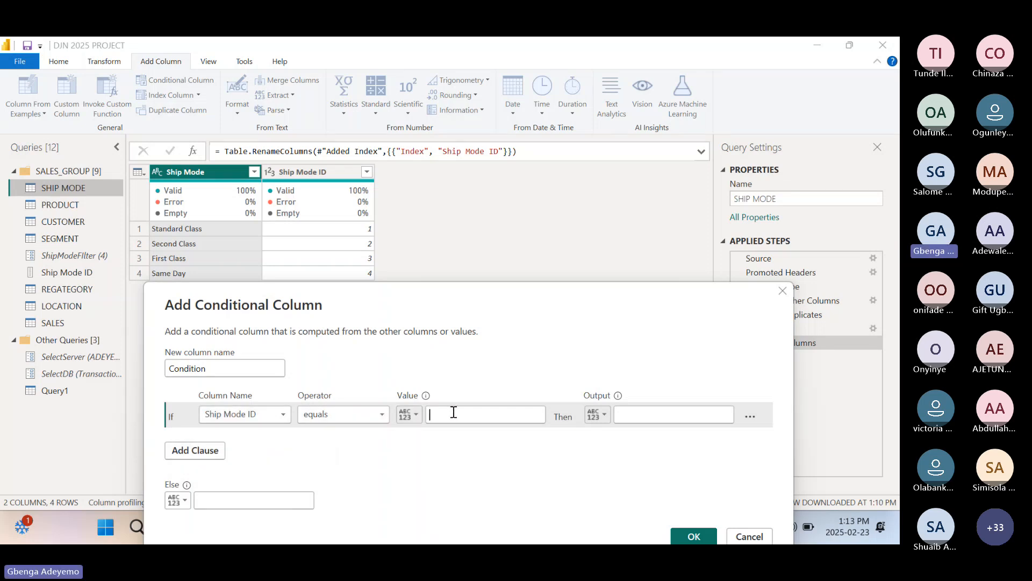
text(1)
click(644, 414)
text(SC)
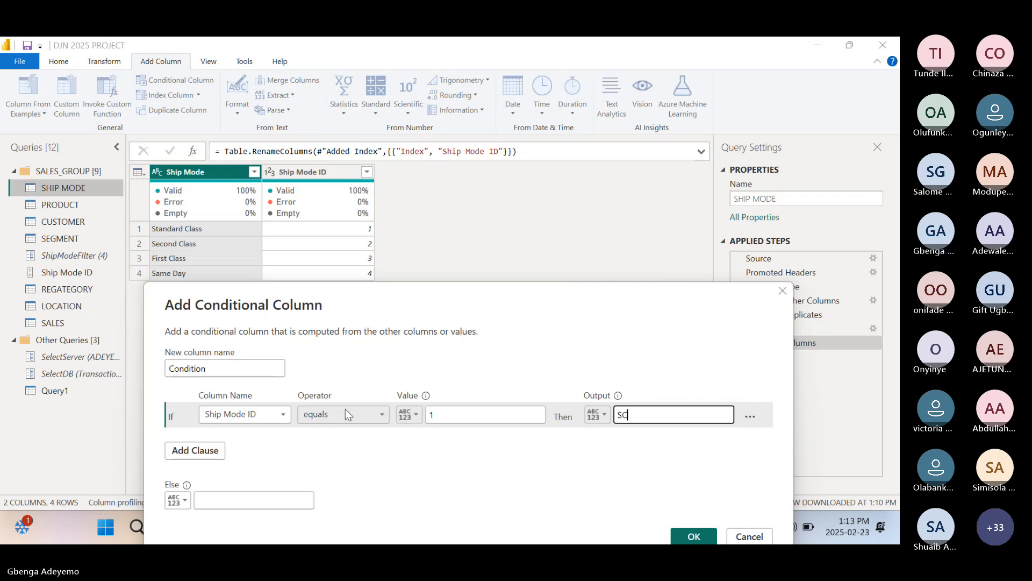
Add a second clause that outputs SEC when Ship Mode ID equals 2.
click(216, 452)
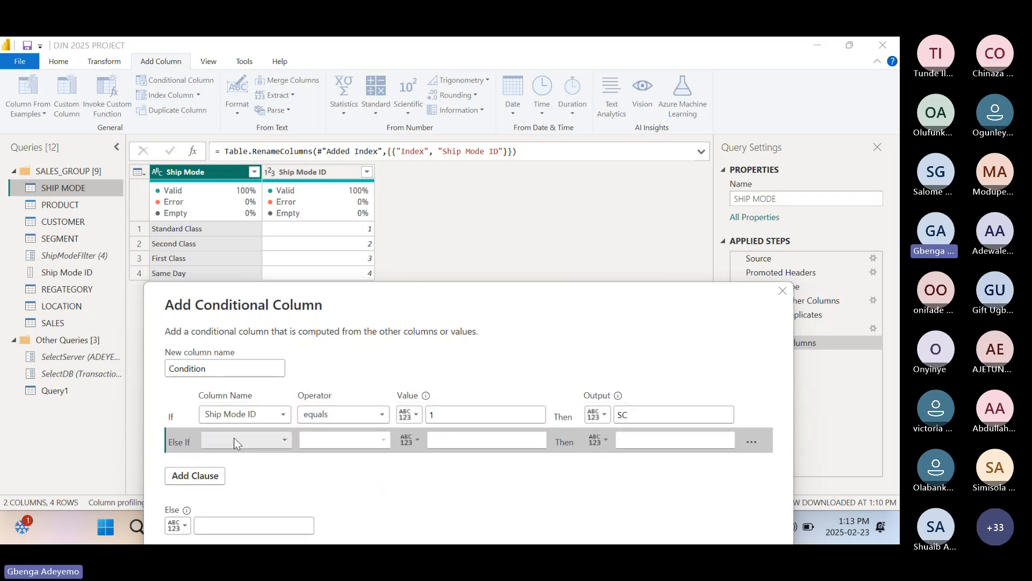
click(234, 440)
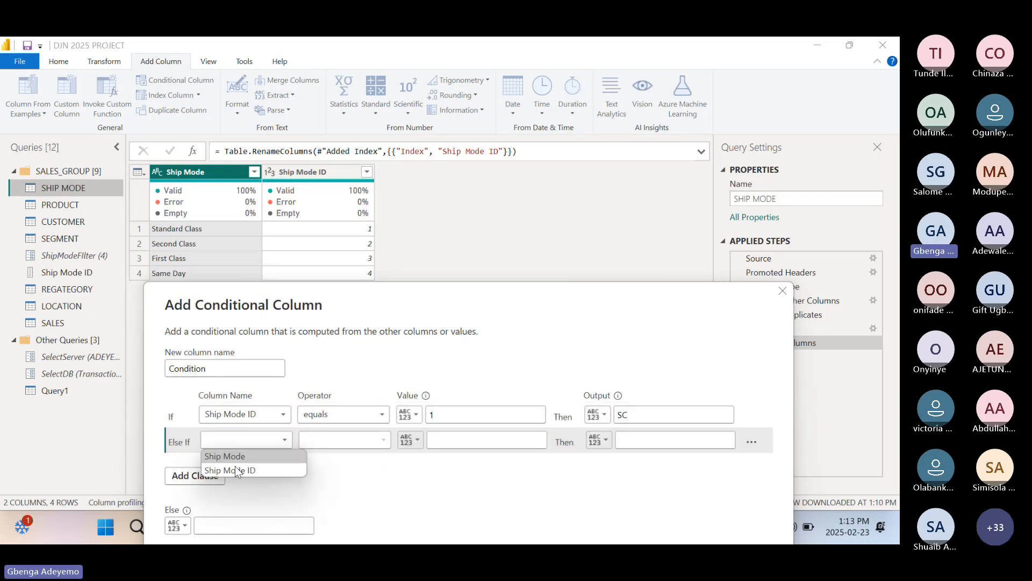
click(235, 466)
click(468, 442)
text(2)
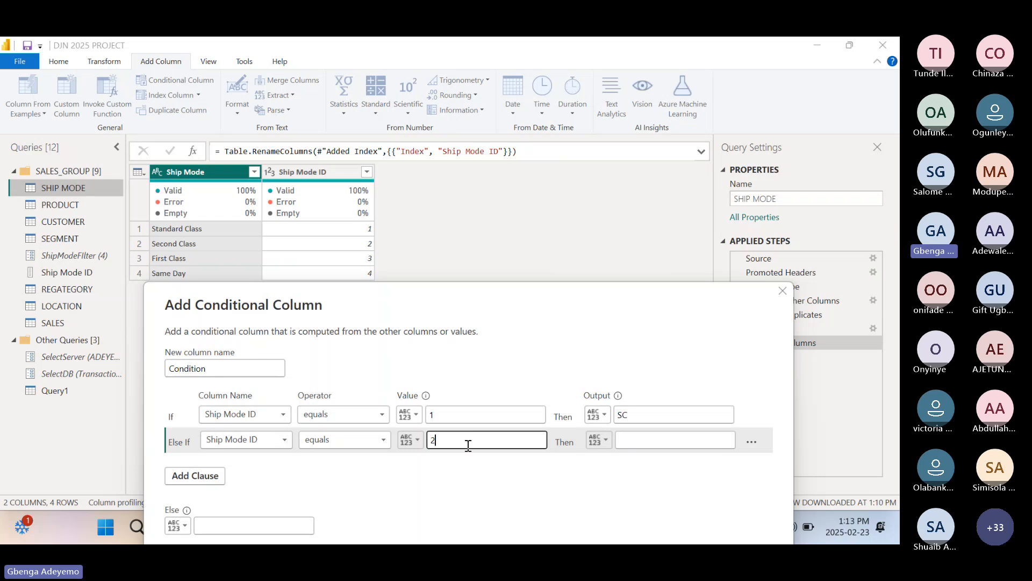
click(640, 435)
text(S)
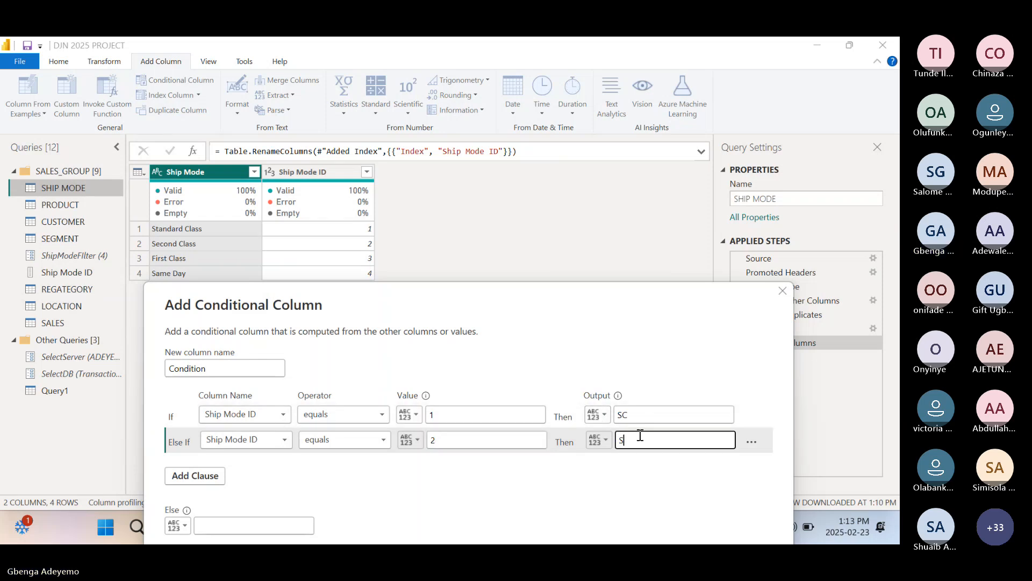
text(EC)
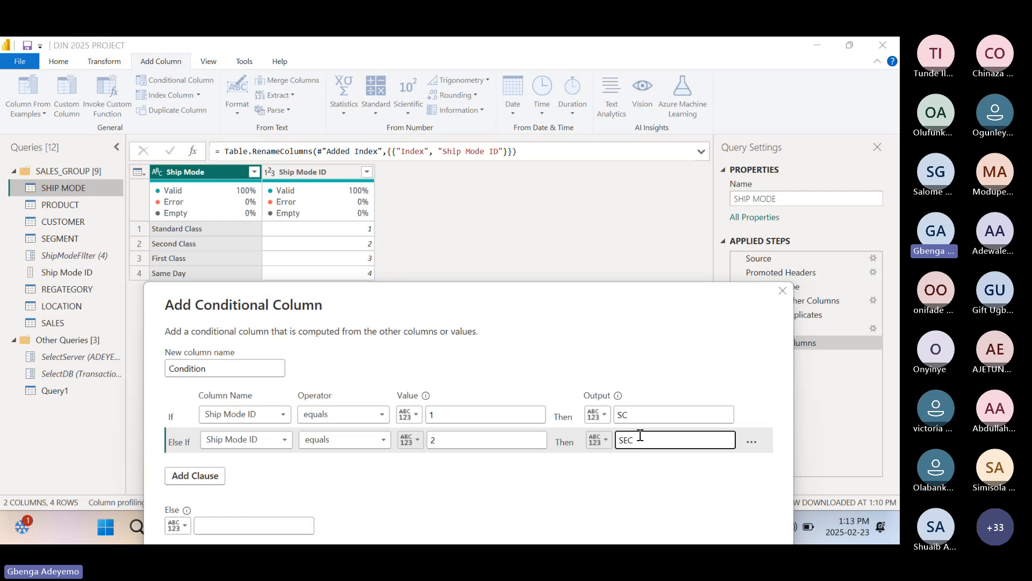
Add a third clause that outputs FC when Ship Mode ID equals 3.
click(204, 482)
click(256, 466)
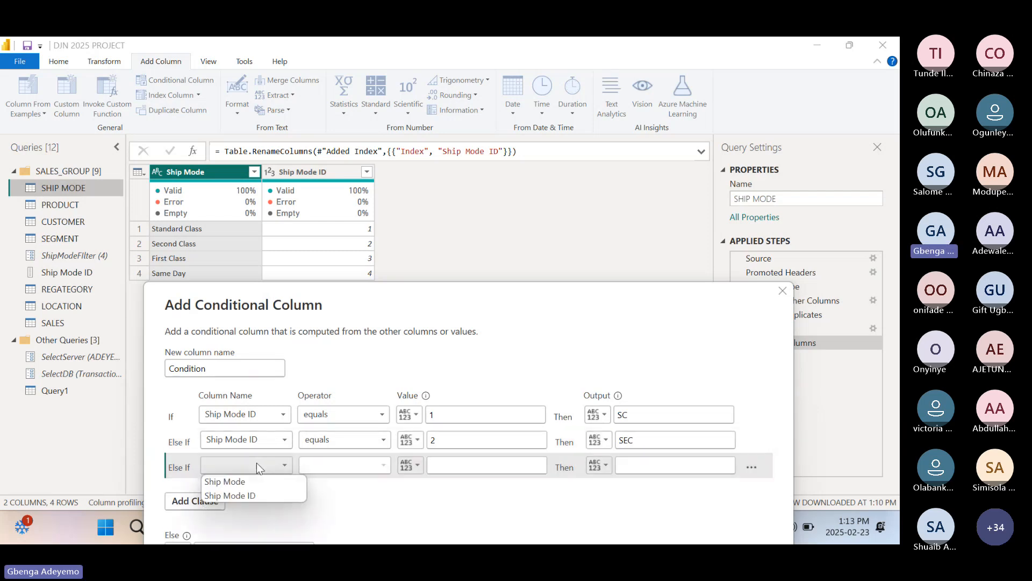
click(234, 493)
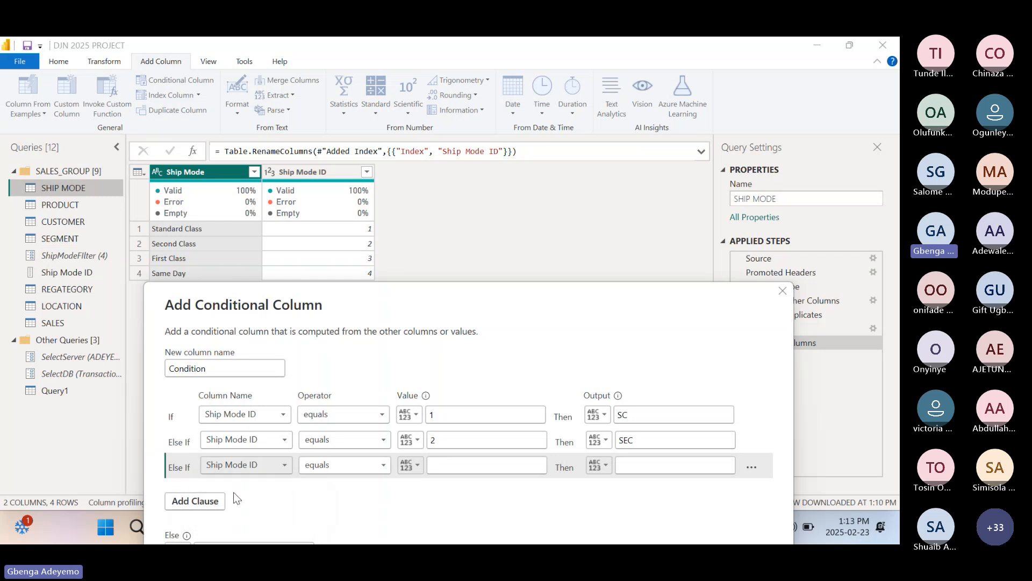
click(460, 467)
text(3)
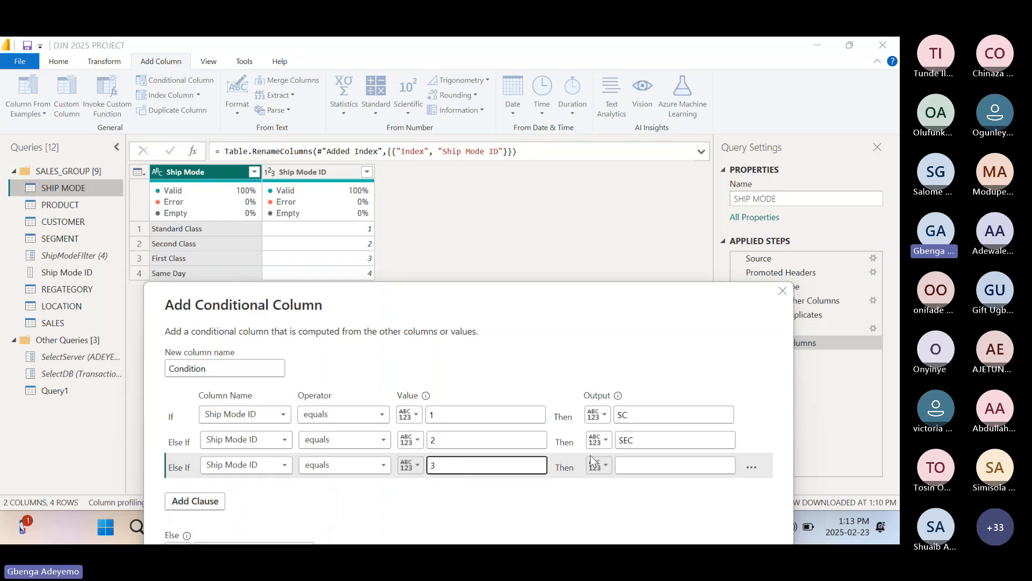
click(636, 465)
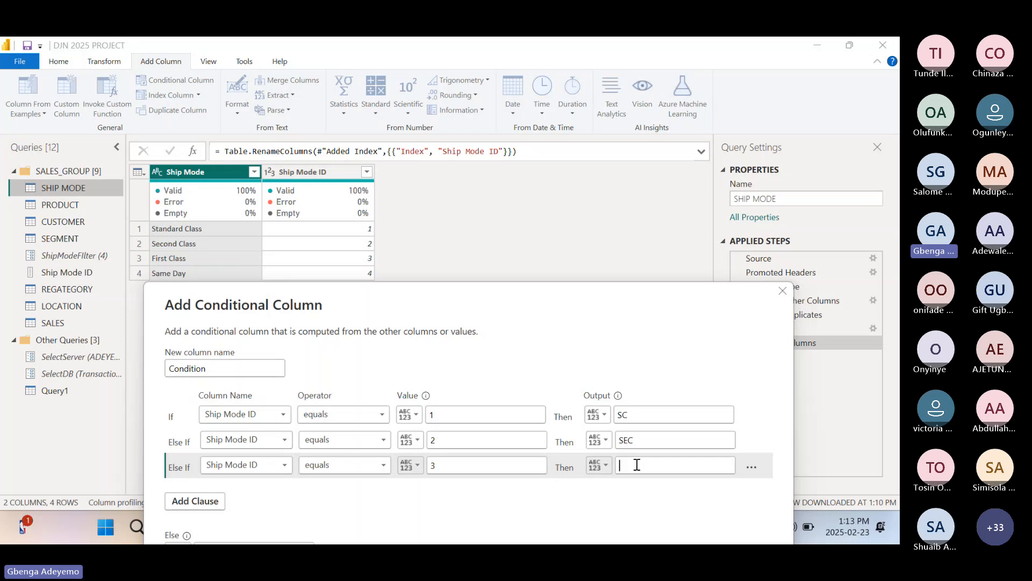
text(FC)
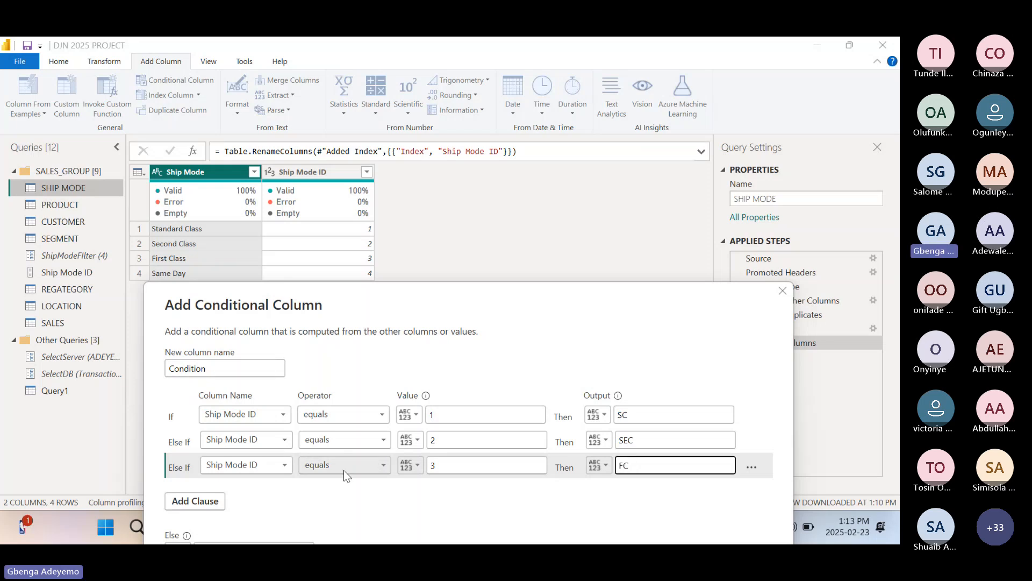
Enter 4 as the Else value, then discard the conditional column definition.
drag(404, 302, 389, 257)
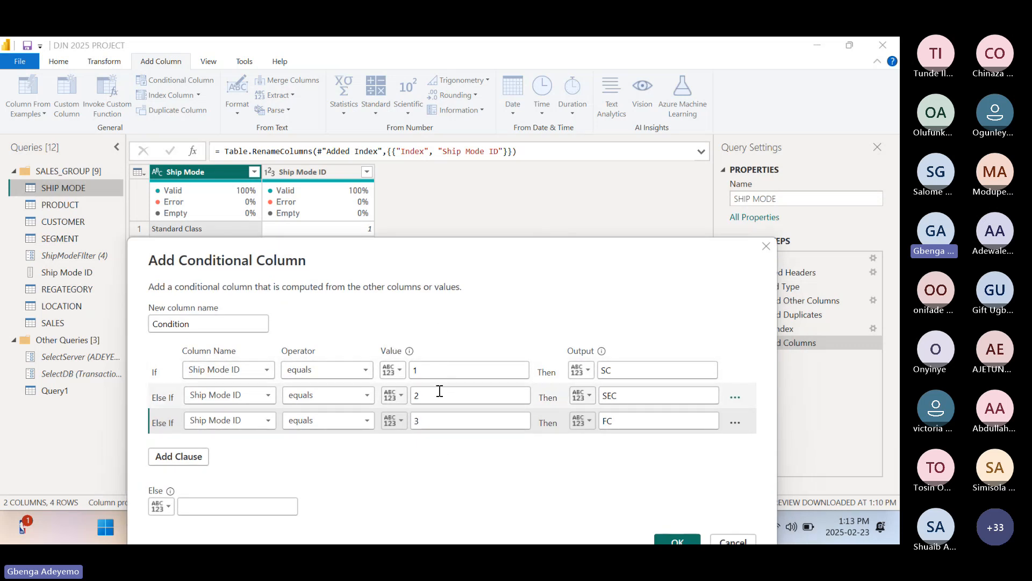
drag(435, 251, 408, 264)
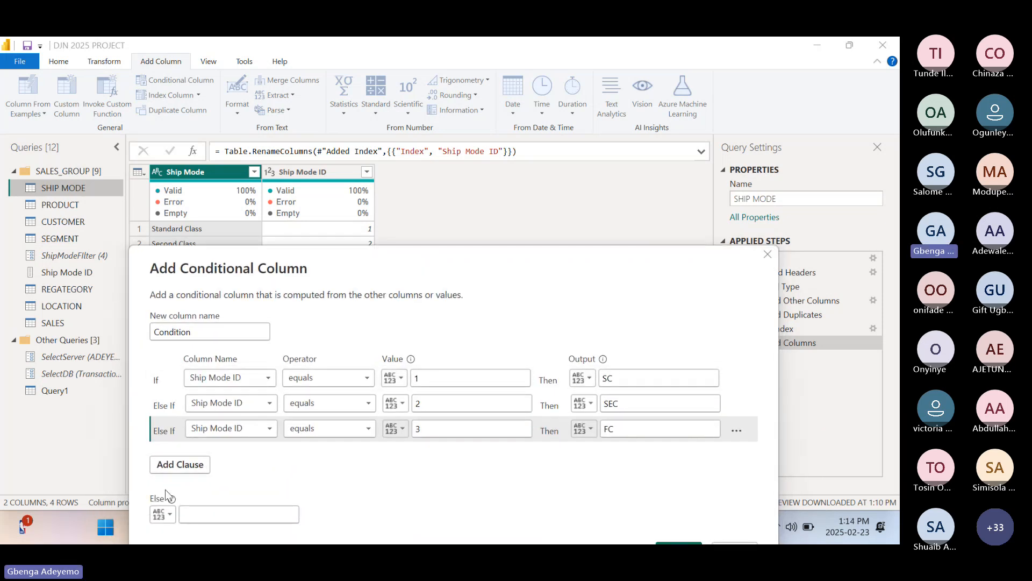
click(214, 508)
text(4)
drag(413, 288, 406, 203)
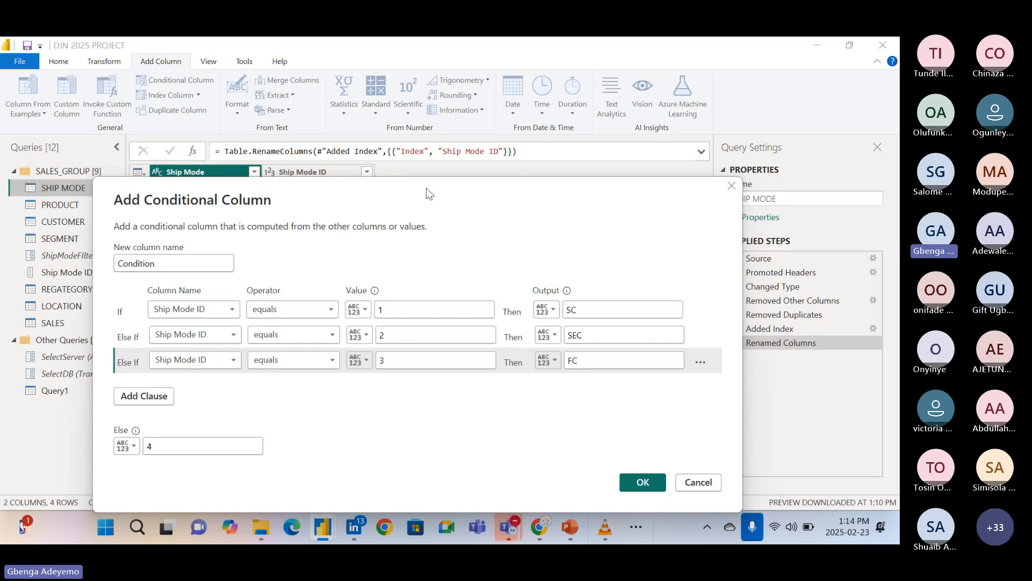
drag(423, 193, 441, 298)
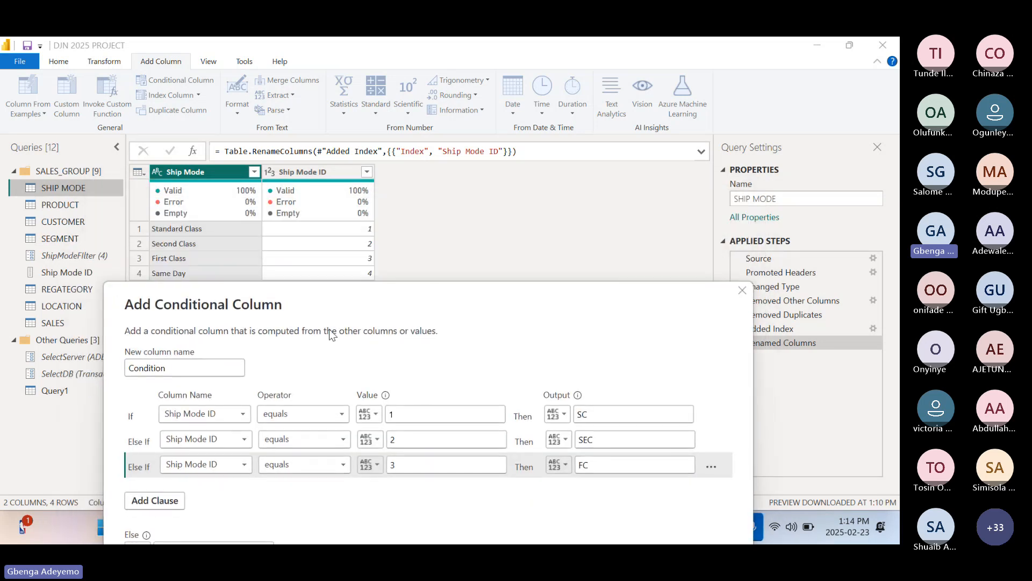
drag(690, 304, 548, 292)
click(676, 290)
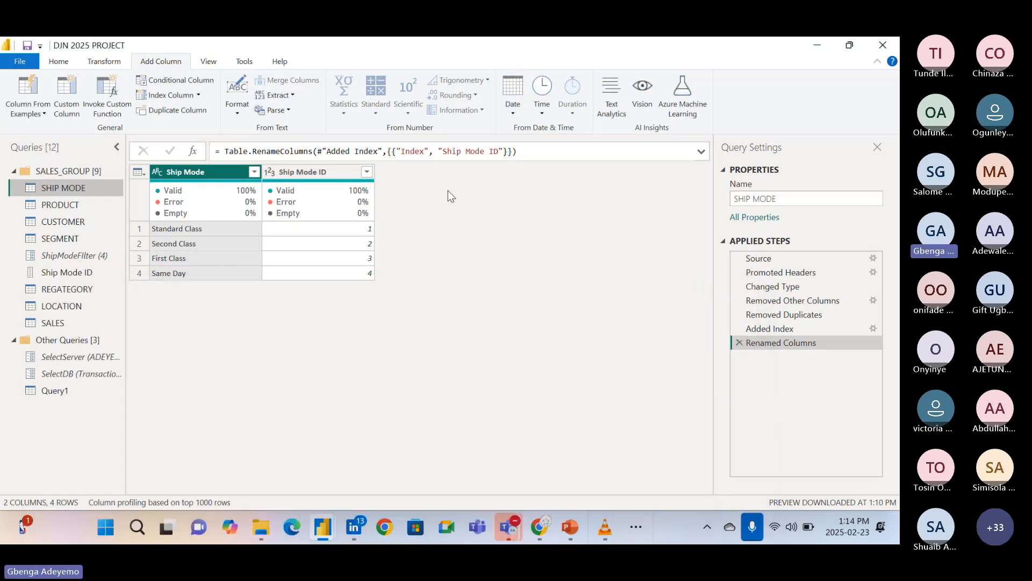
Start a new conditional column in the SHIP MODE query and name it Condition.
click(175, 81)
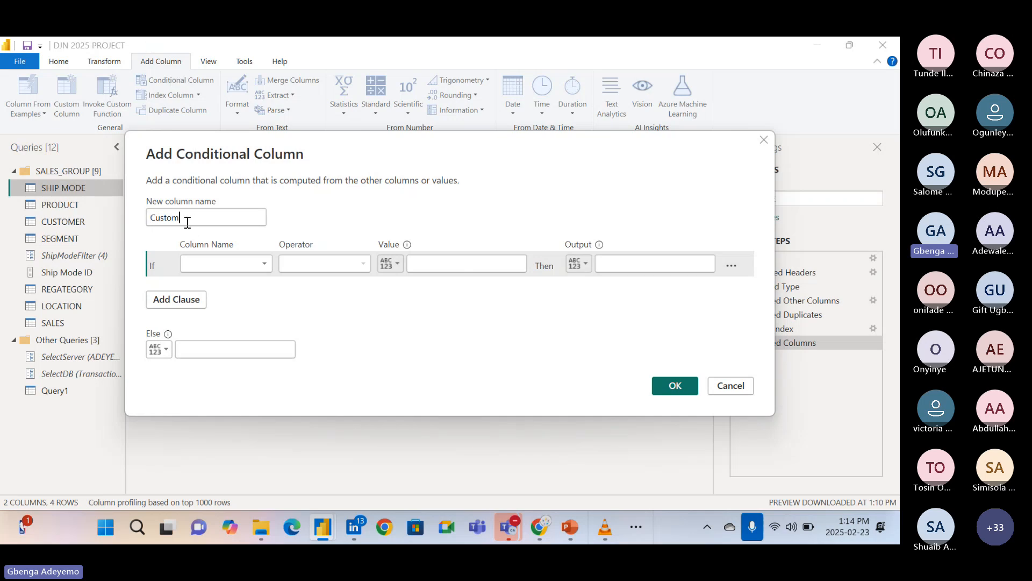
double_click(155, 226)
text(cONS)
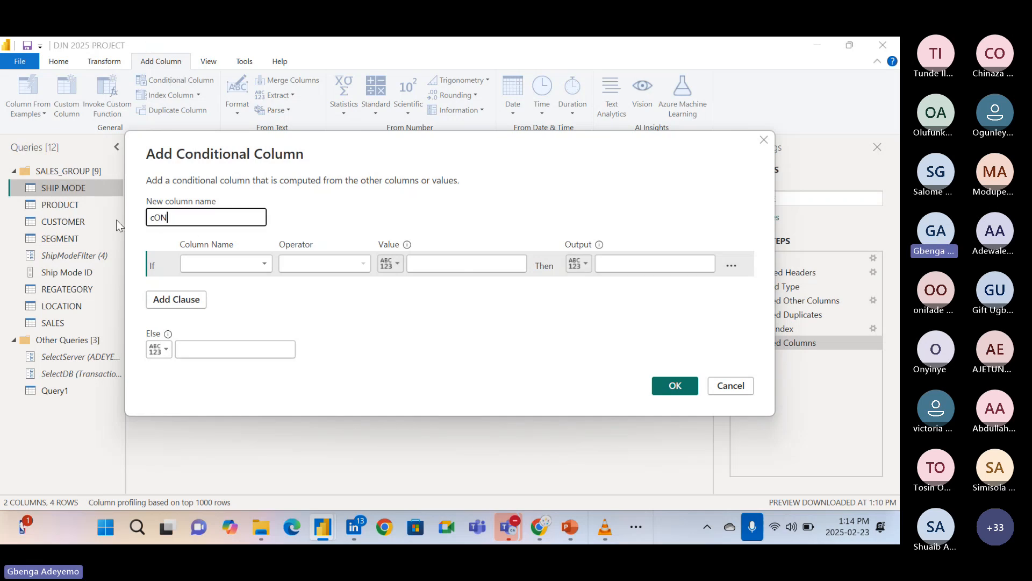
key(BackSpace)
key(BackSpace)
key(BackSpace)
key(BackSpace)
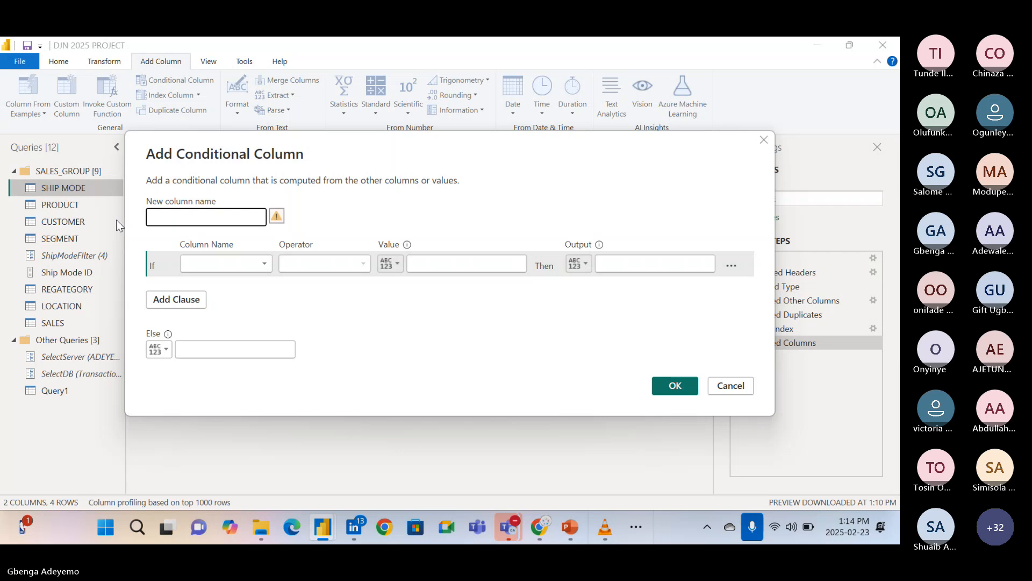
text(Condition)
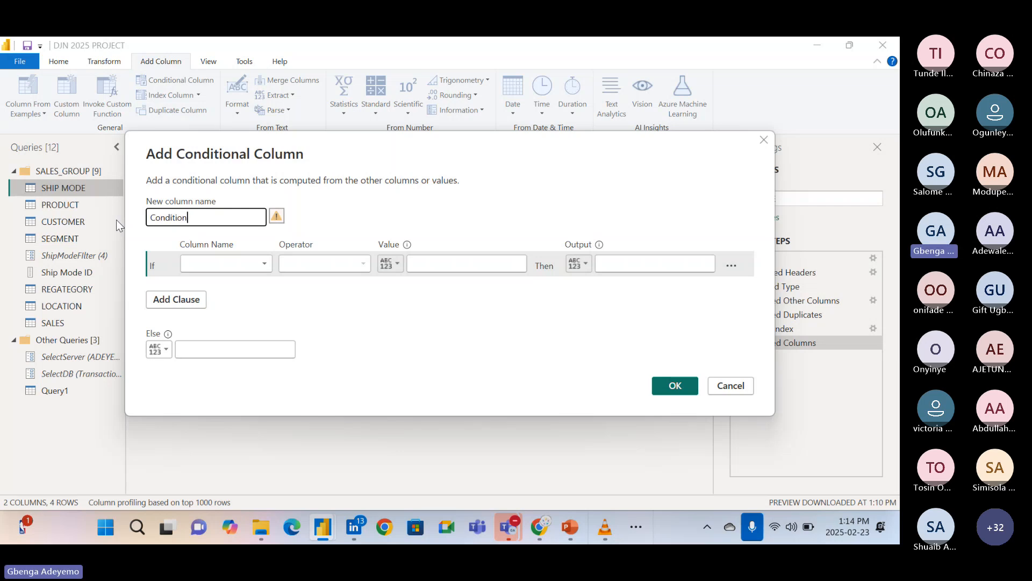
Define the first clause so that it outputs SC when Ship Mode ID equals 1.
click(204, 264)
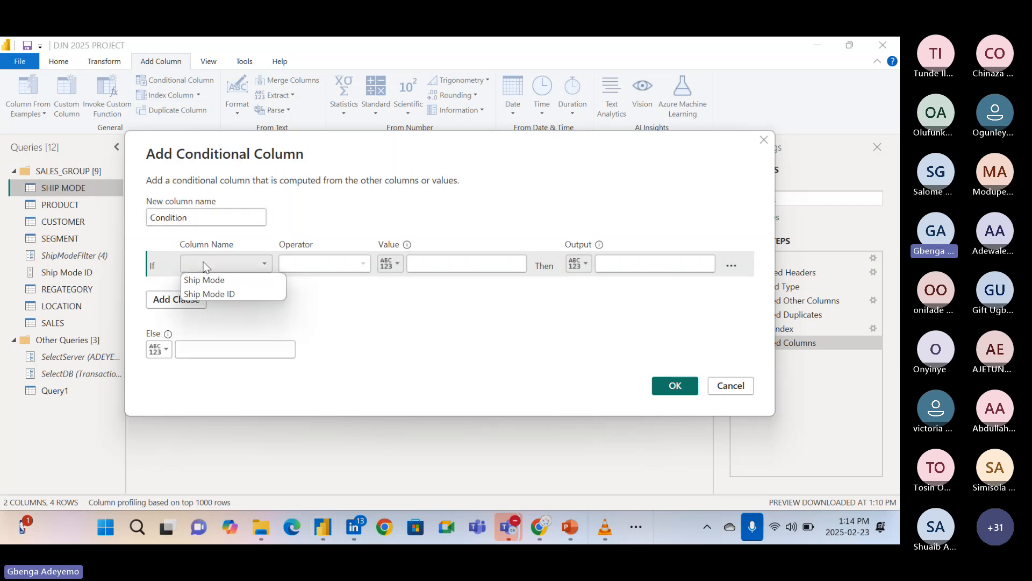
click(223, 294)
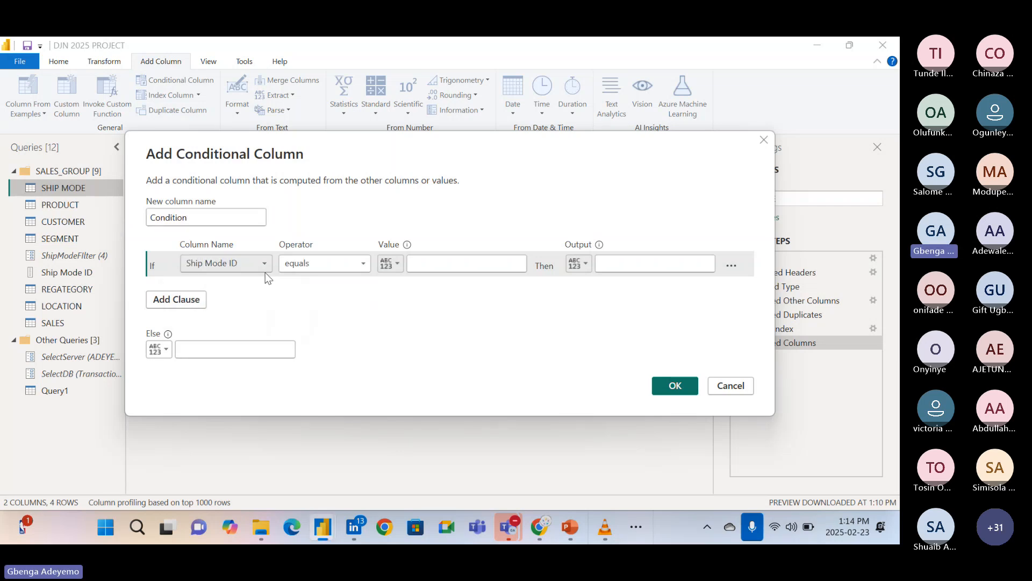
click(445, 264)
text(1)
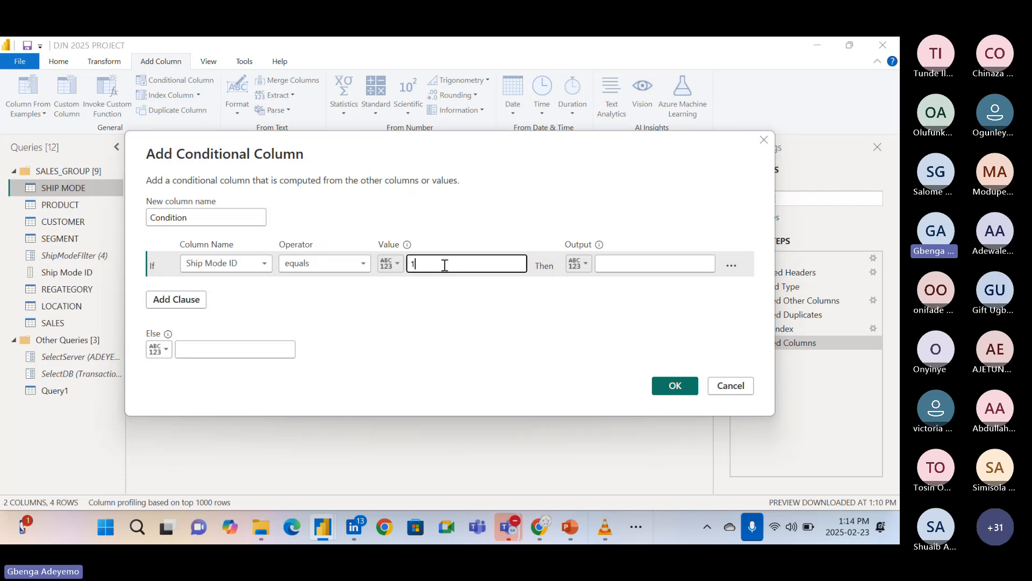
click(646, 267)
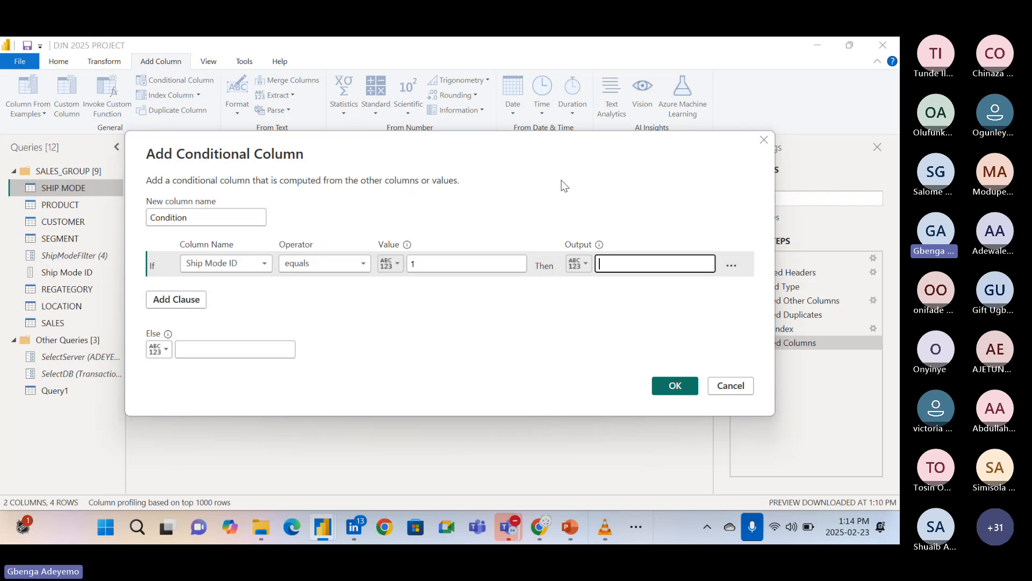
drag(546, 170, 516, 243)
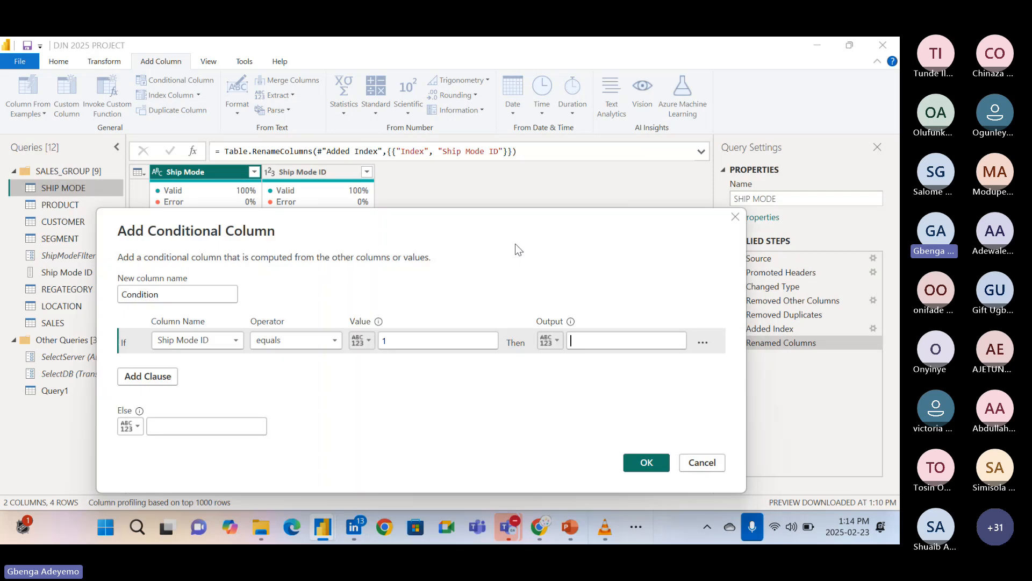
click(613, 336)
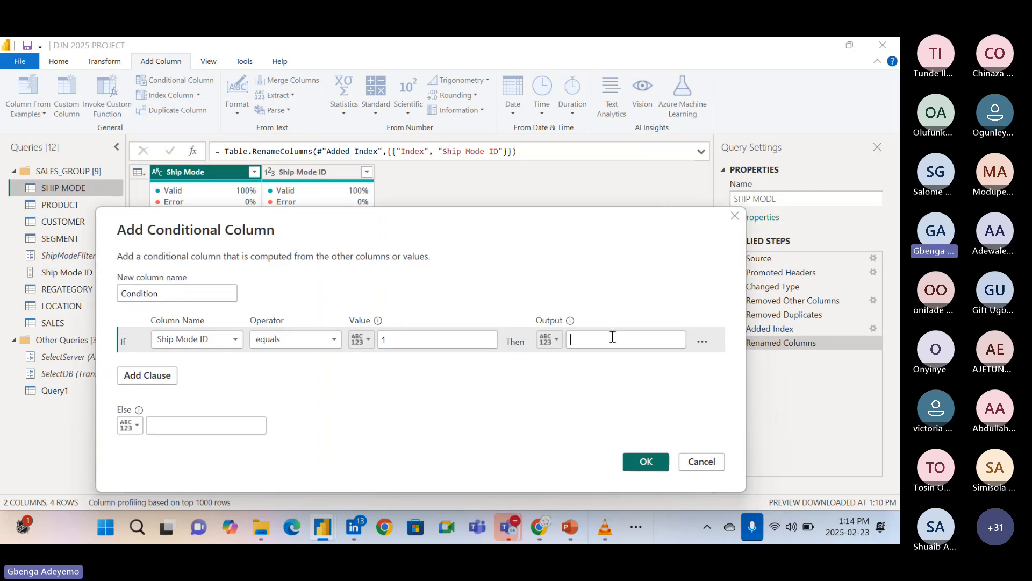
text(SC)
Add an Else If clause that outputs SEC when Ship Mode ID equals 2.
click(157, 374)
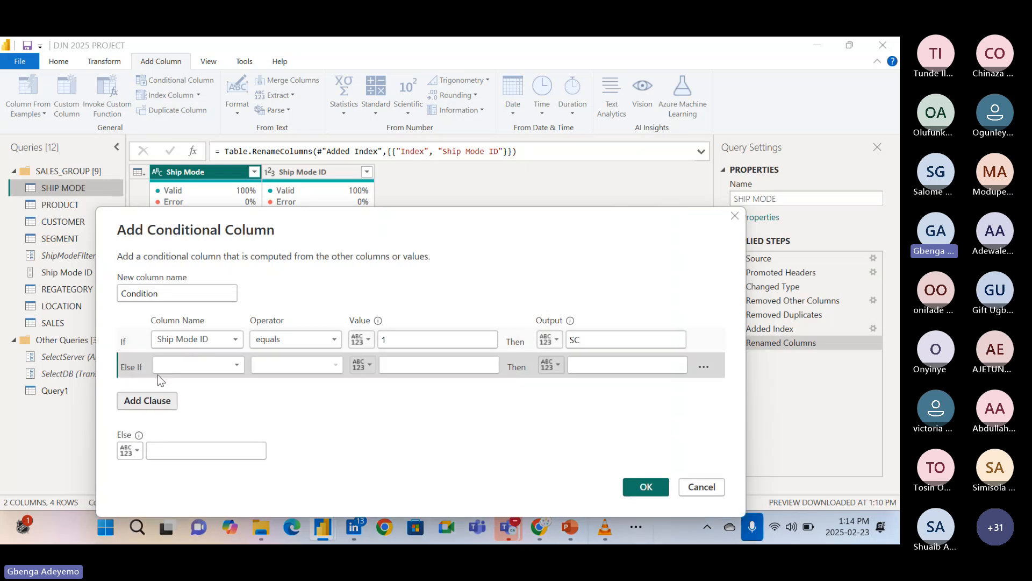
click(186, 367)
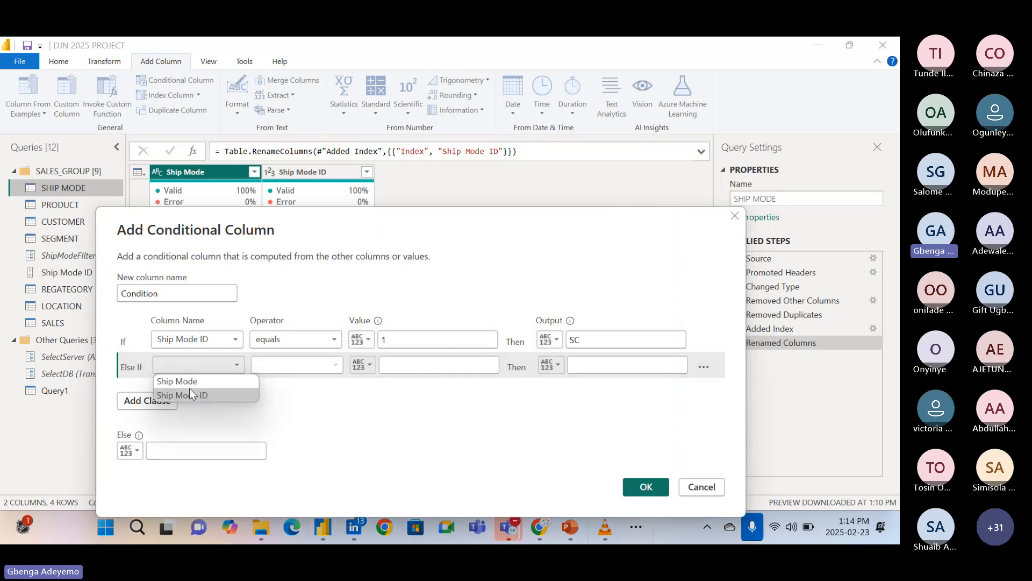
click(190, 394)
click(404, 365)
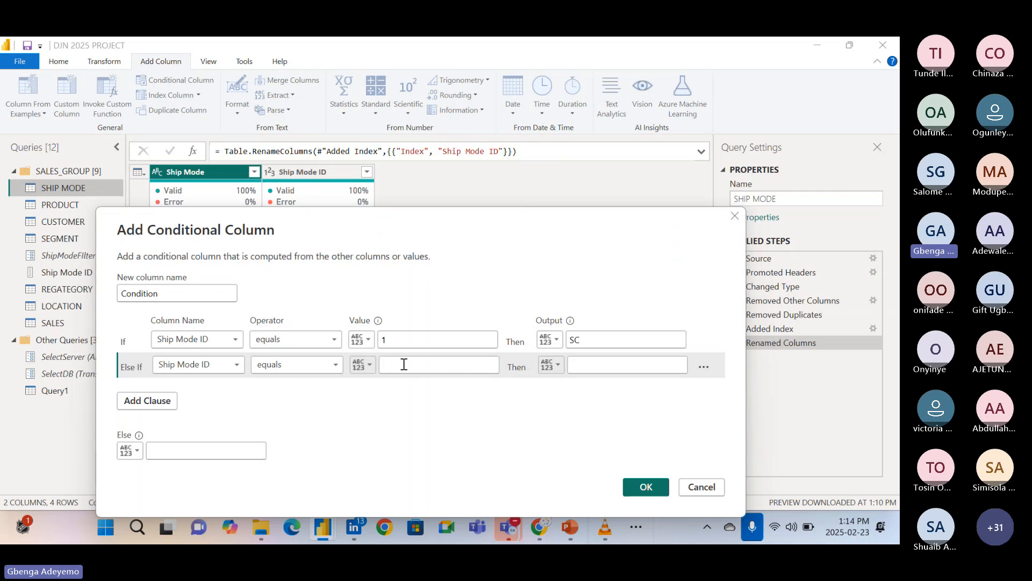
text(2)
click(589, 364)
drag(521, 220, 528, 262)
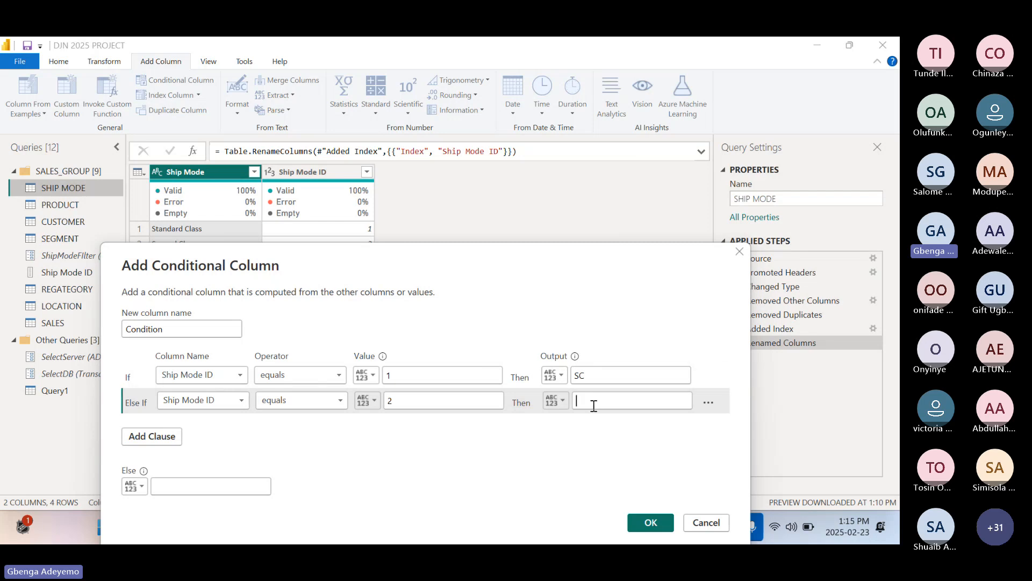
text(SEC)
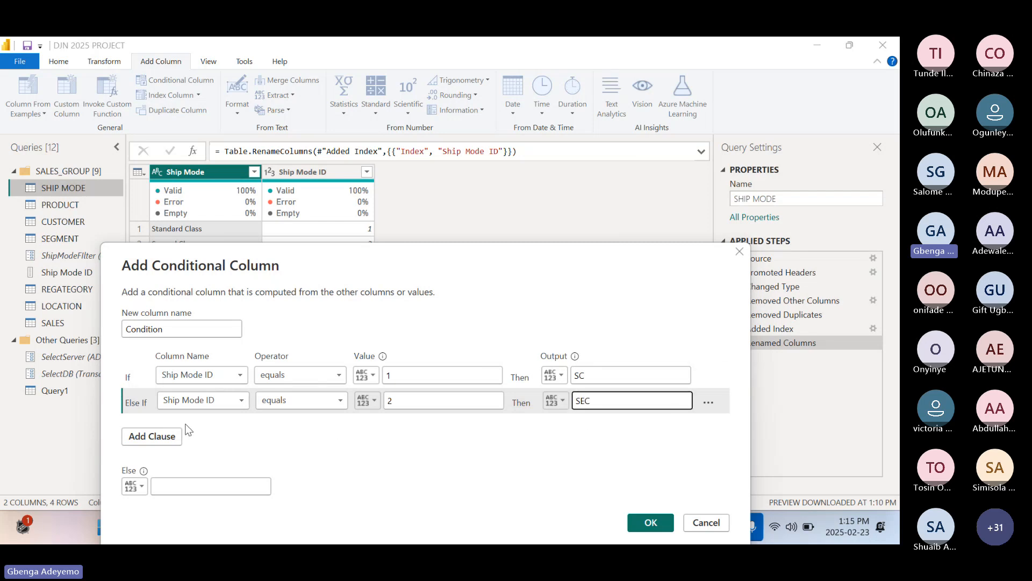
Add another Else If clause that outputs FC when Ship Mode ID equals 3.
click(163, 439)
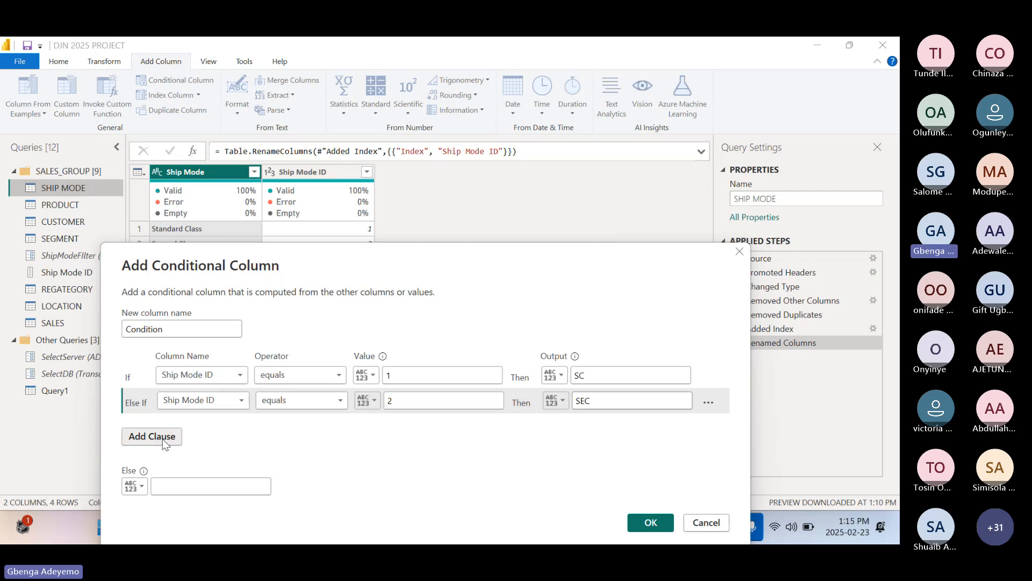
click(194, 427)
click(192, 454)
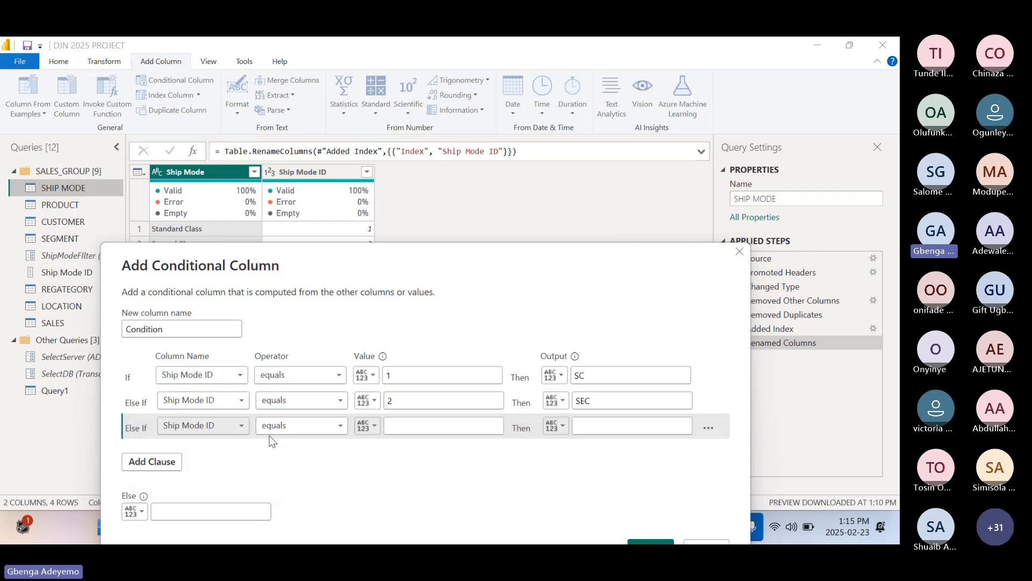
click(397, 426)
text(3)
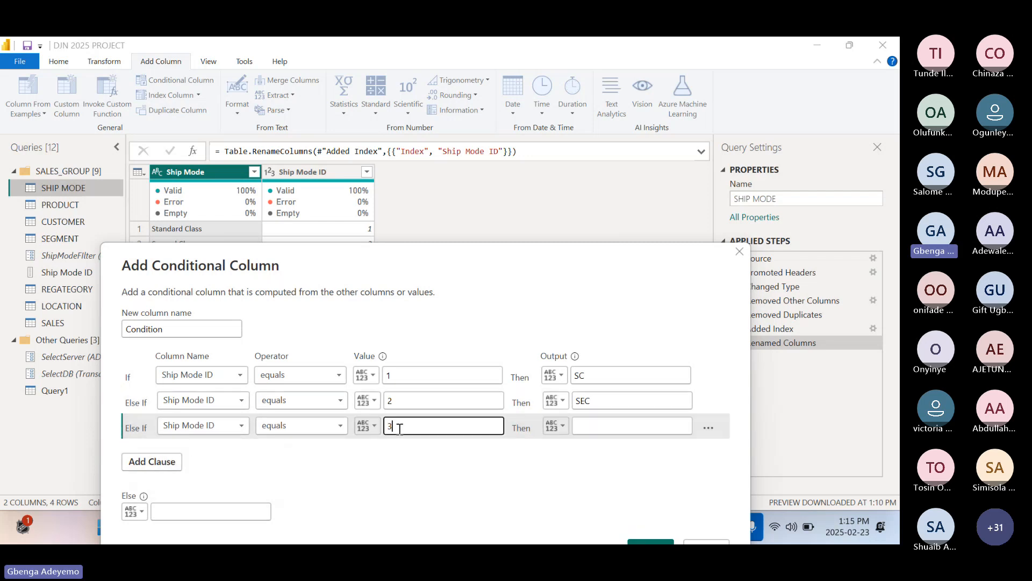
click(610, 428)
text(FC)
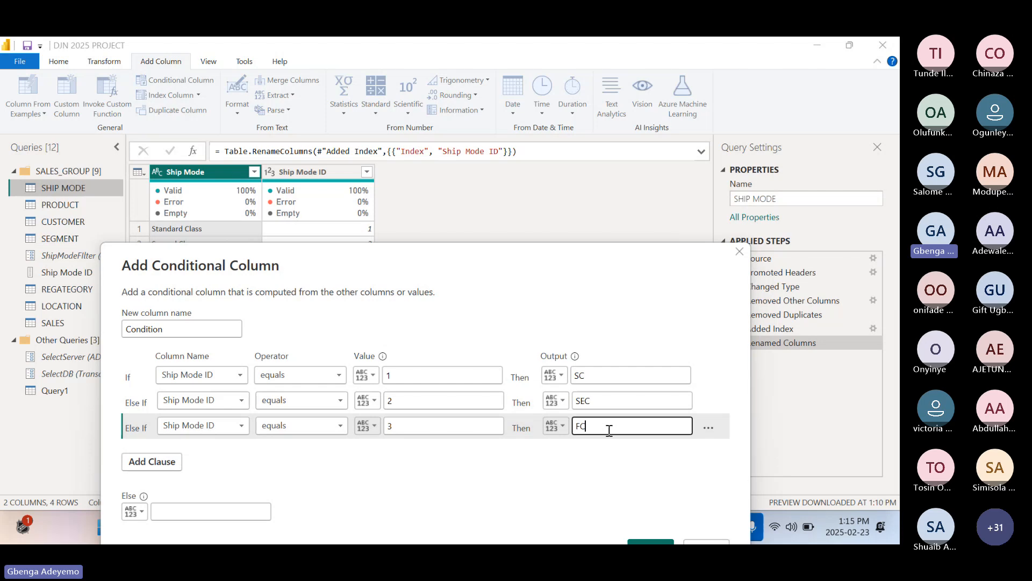
Set the Else output to SAD and create the Condition column in the SHIP MODE query.
drag(530, 276, 543, 236)
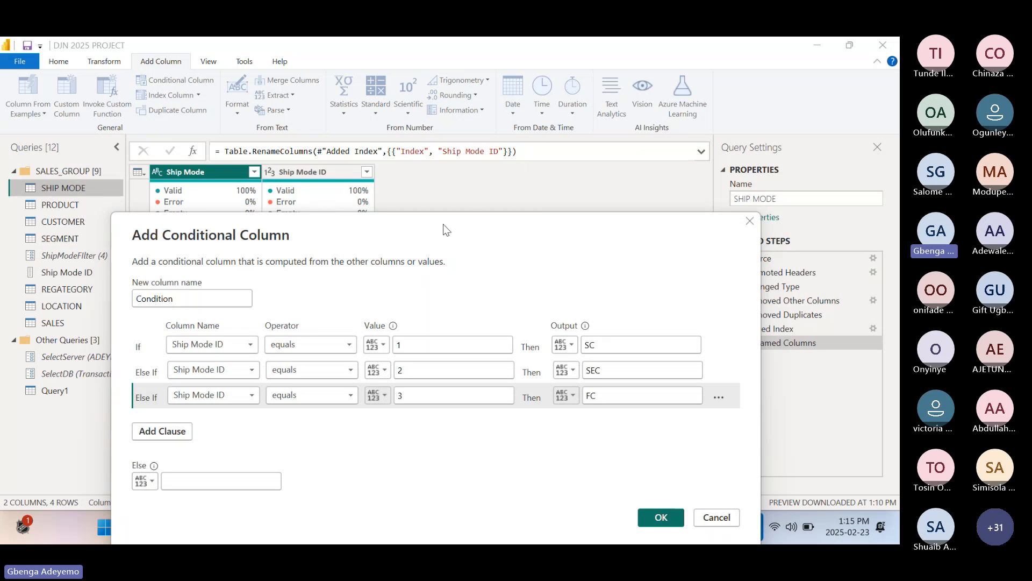
drag(444, 224, 440, 273)
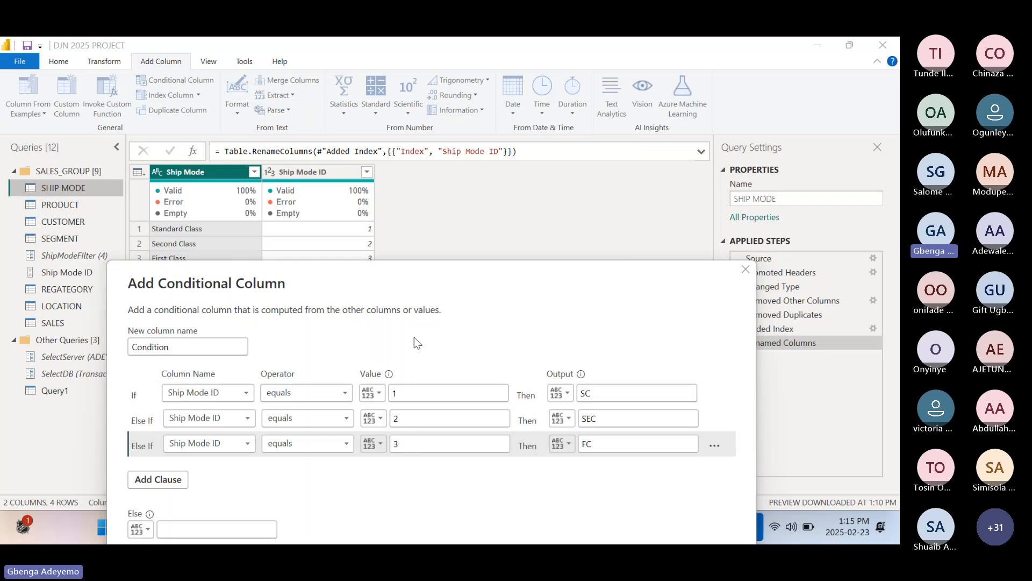
drag(429, 268, 466, 232)
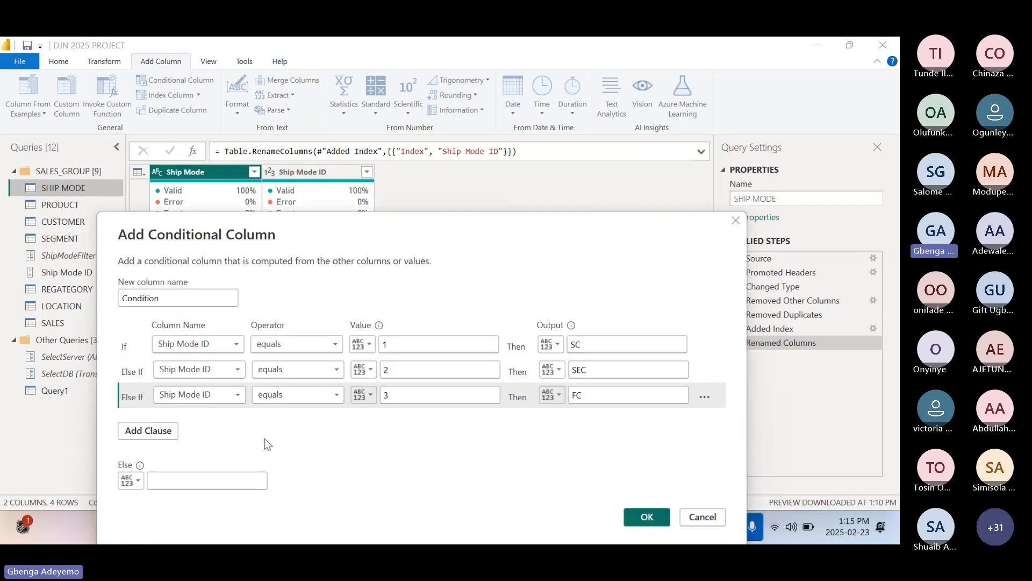
click(193, 487)
drag(405, 218, 427, 244)
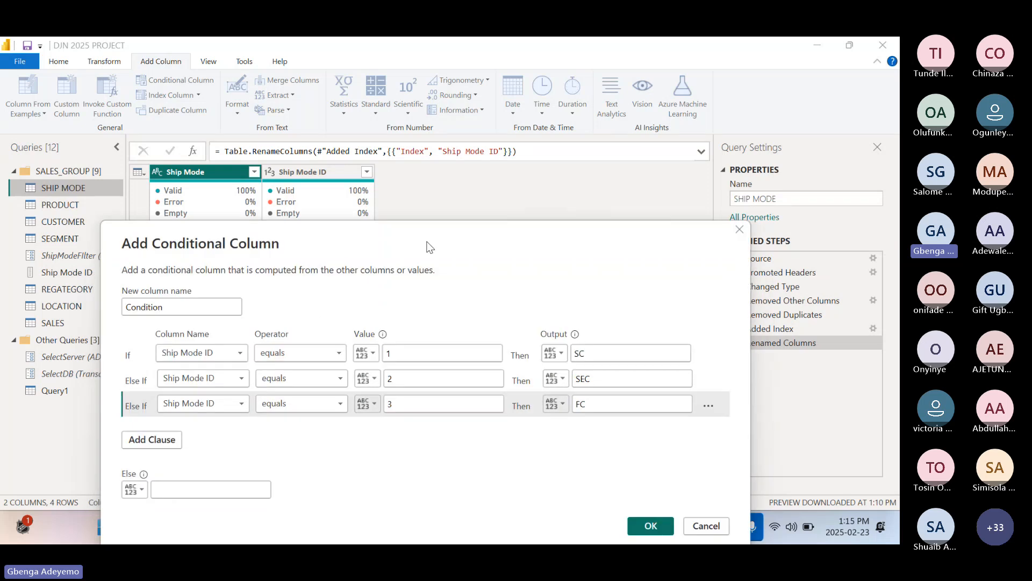
click(235, 492)
text(SA)
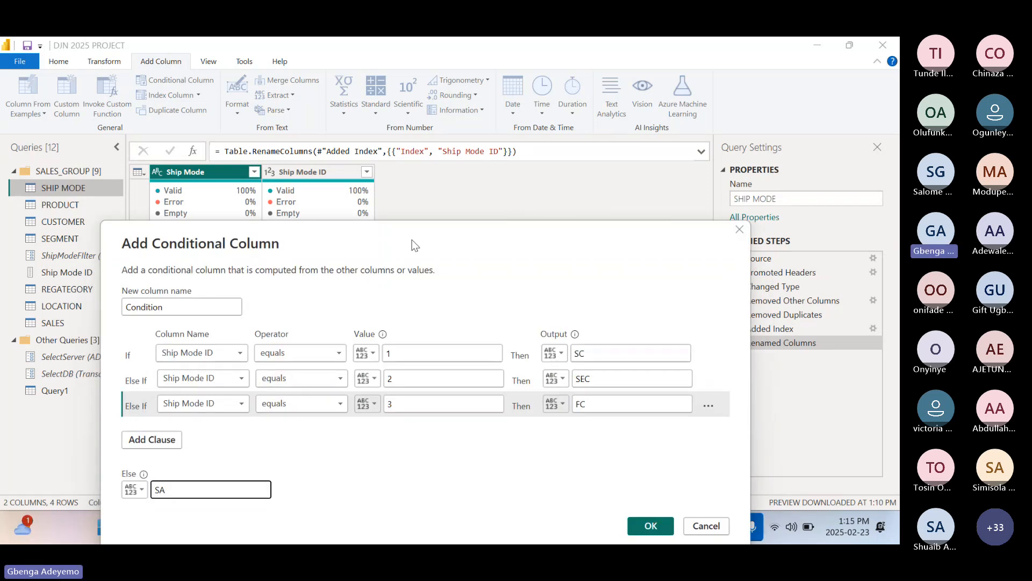
mouse_move(416, 245)
mouse_down()
mouse_move(399, 286)
mouse_move(418, 255)
mouse_up()
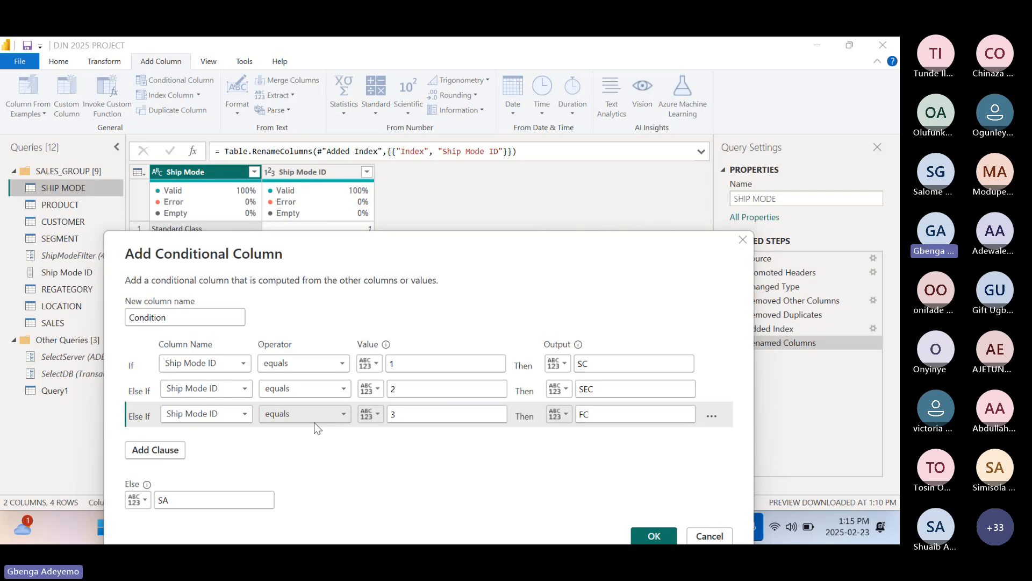
click(247, 493)
text(D)
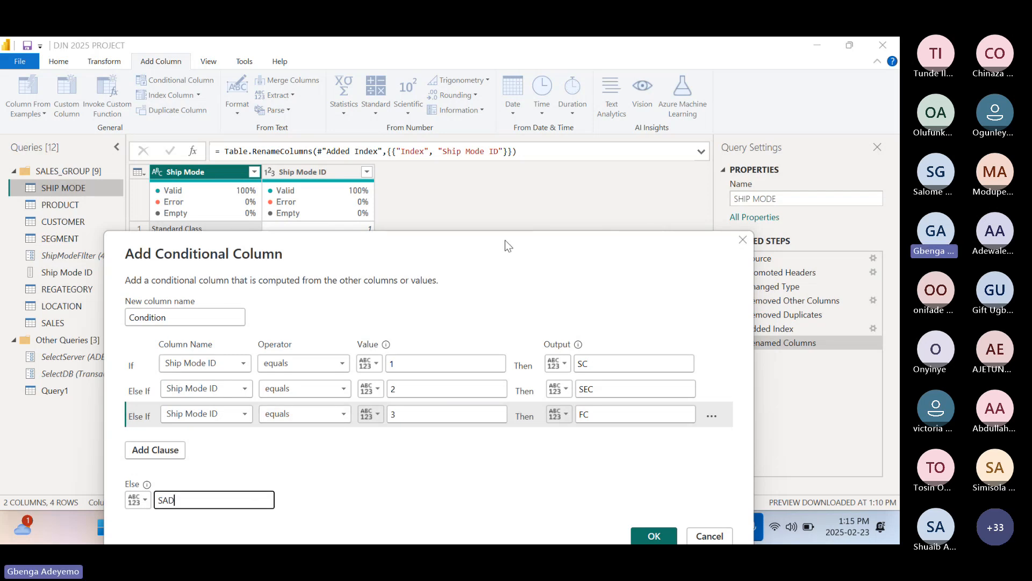
drag(504, 240, 445, 153)
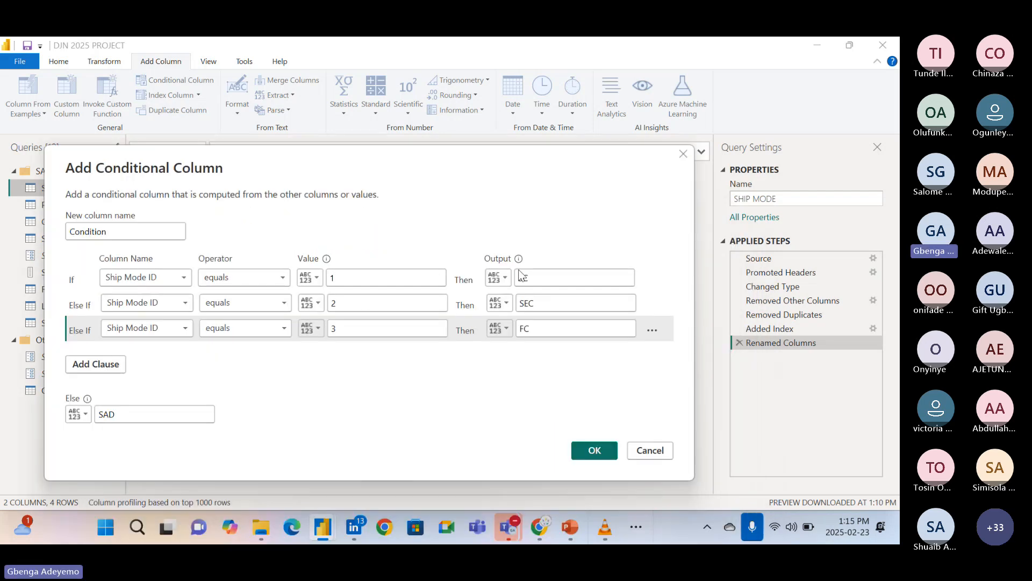
click(601, 453)
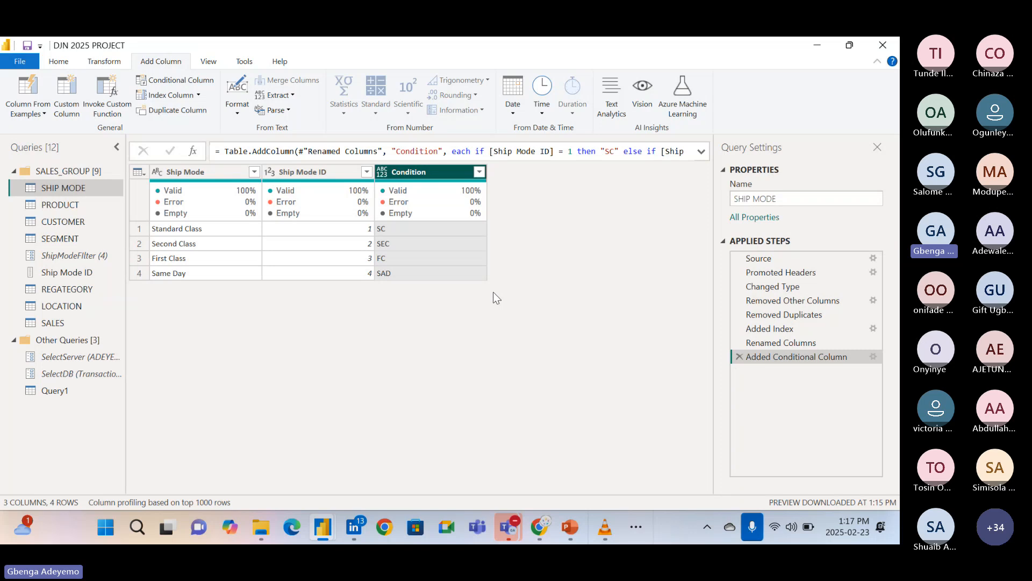
click(58, 61)
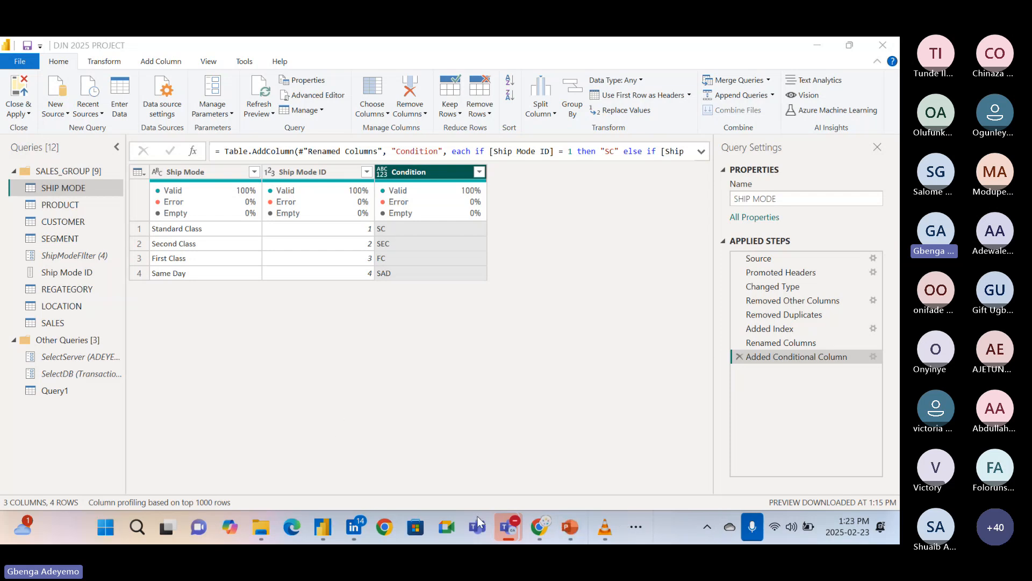
click(615, 534)
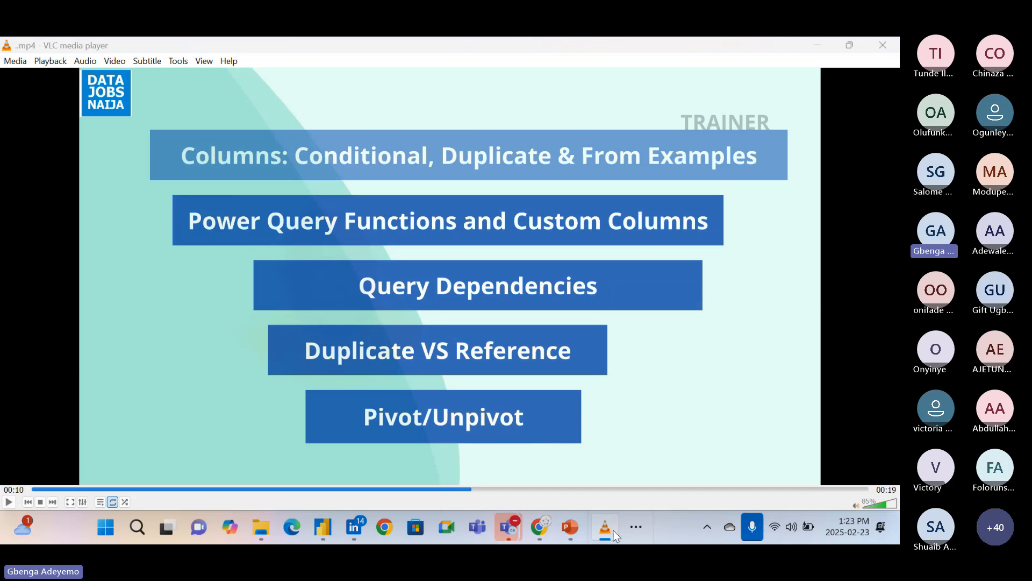
click(614, 535)
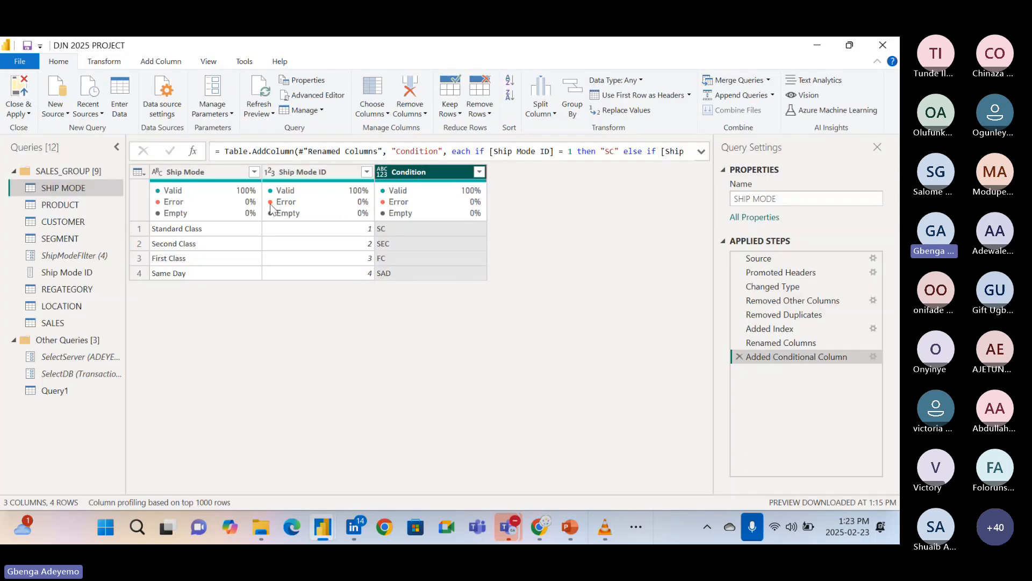
Duplicate the Ship Mode column in the SHIP MODE query.
mouse_move(256, 202)
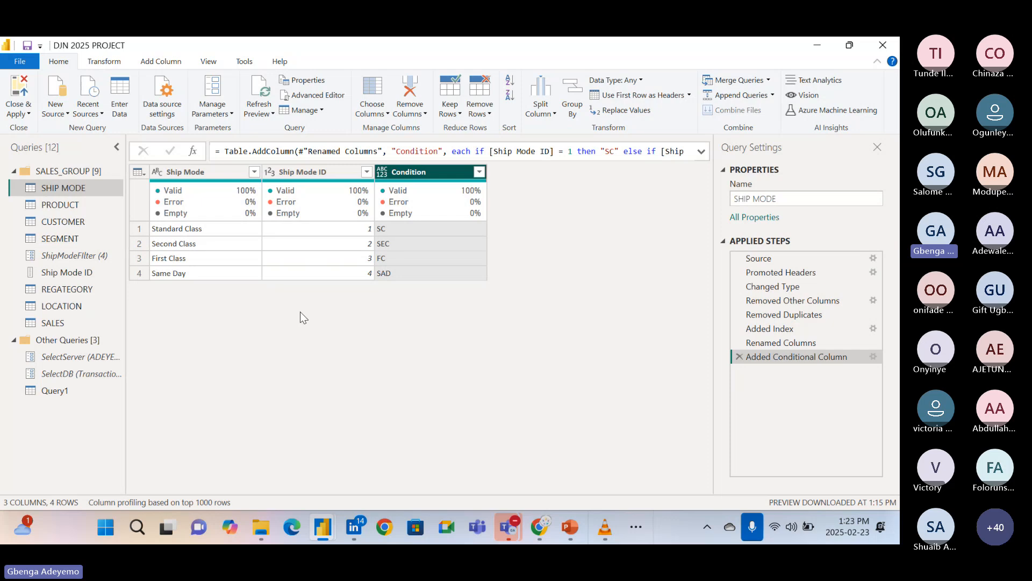
click(201, 174)
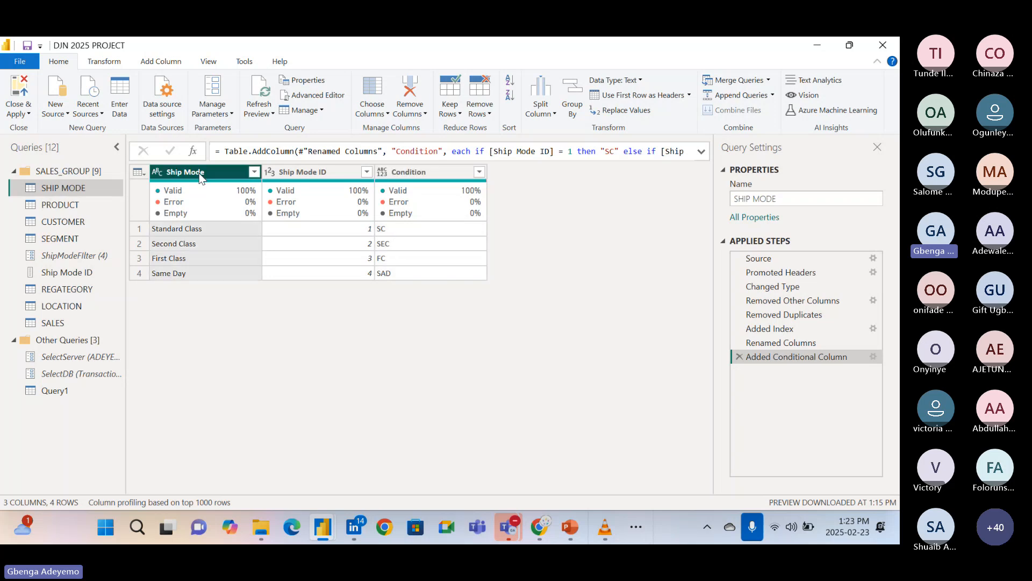
click(161, 62)
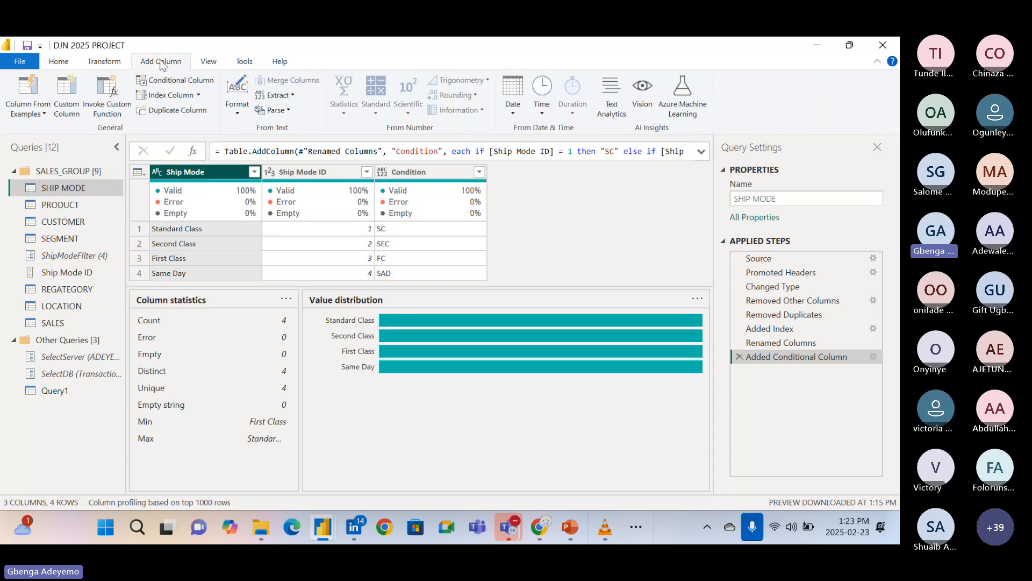
click(180, 110)
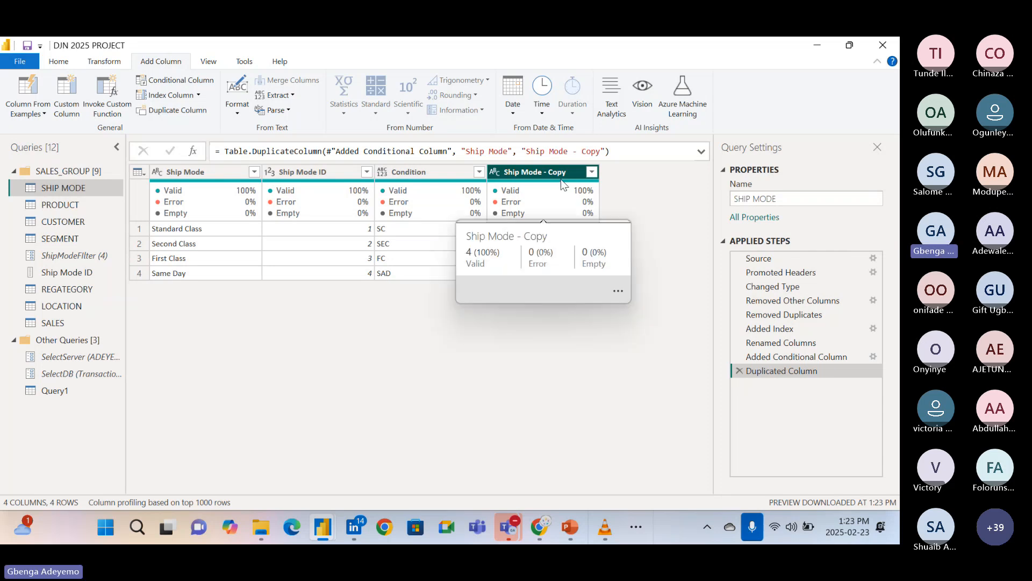
Compare the column statistics and value distribution of the Ship Mode column and its duplicate.
click(537, 173)
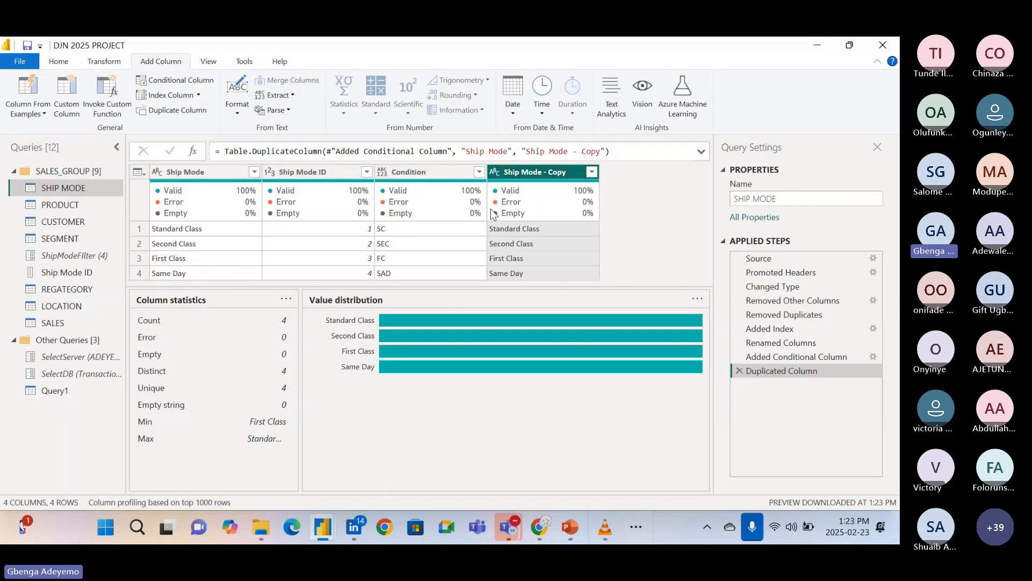
click(198, 171)
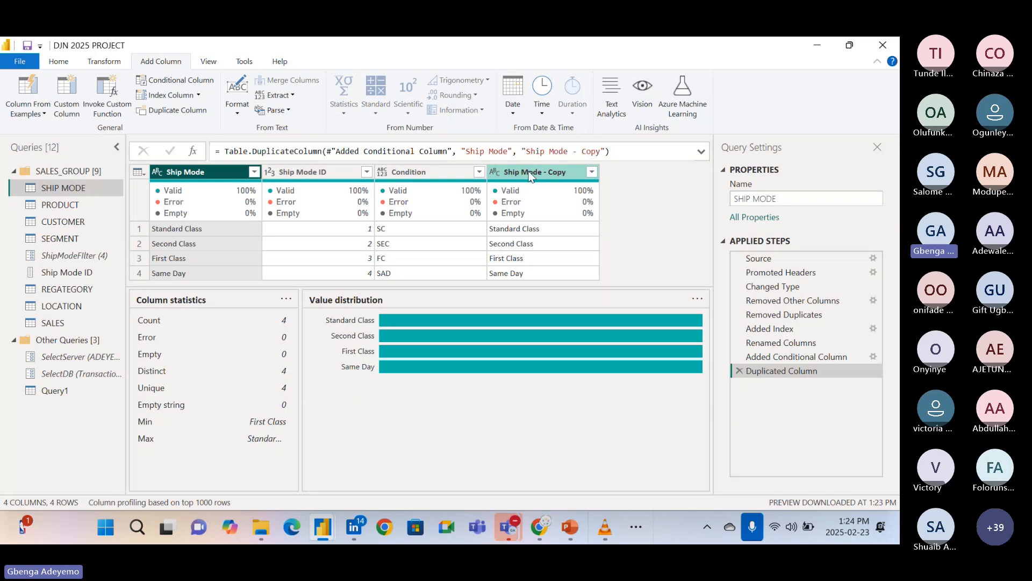
mouse_move(521, 186)
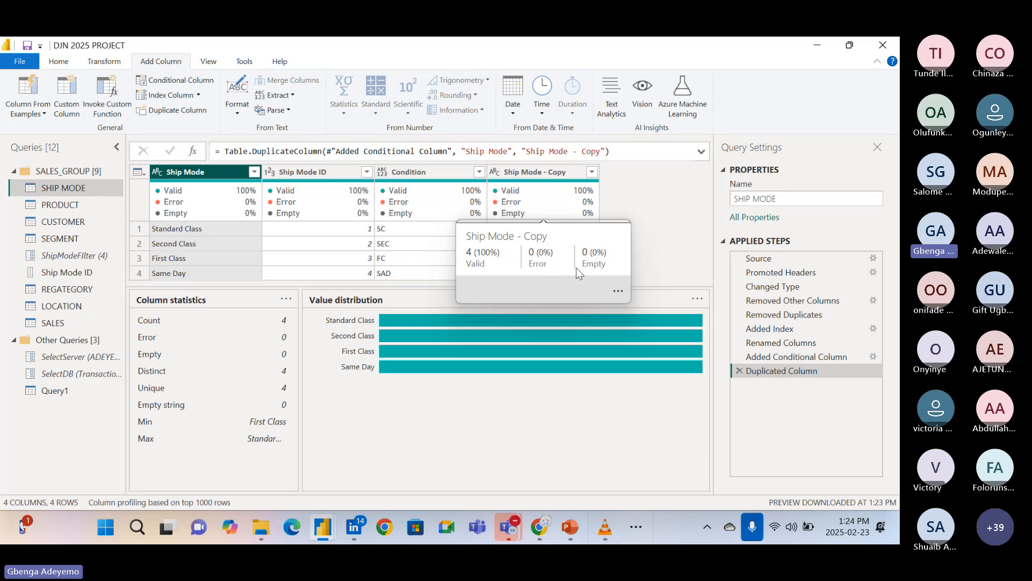
click(527, 178)
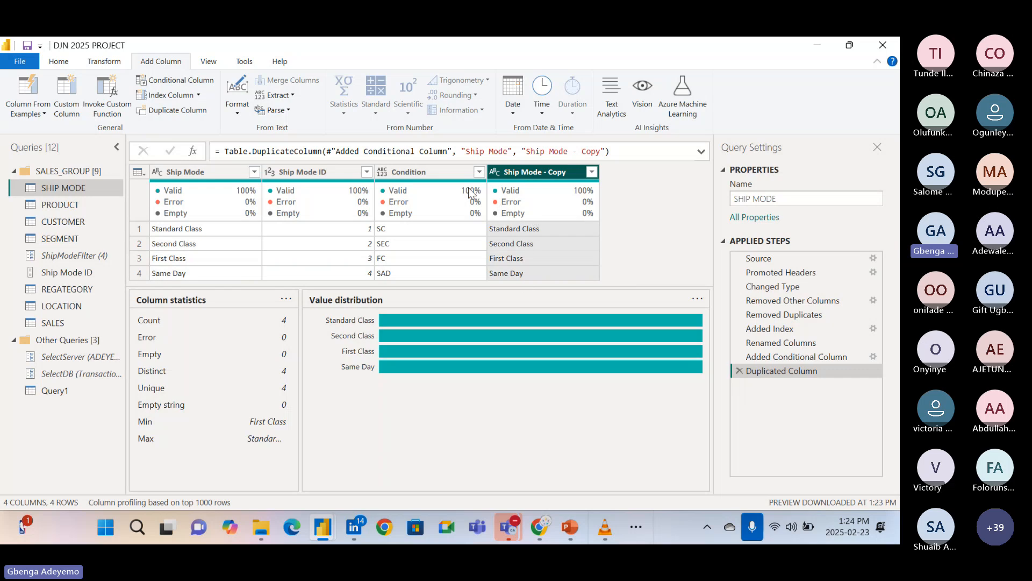
click(188, 176)
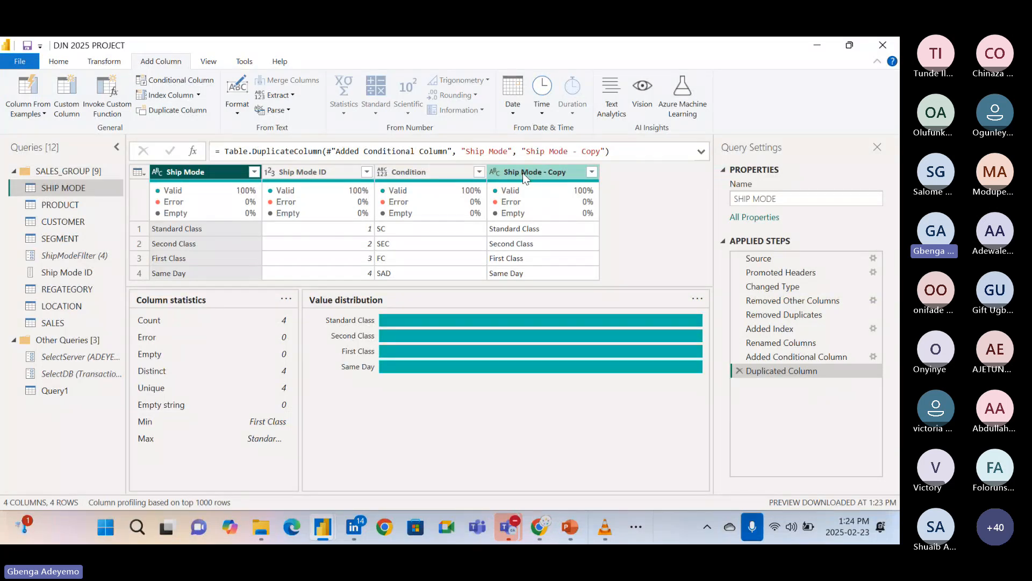
right_click(196, 176)
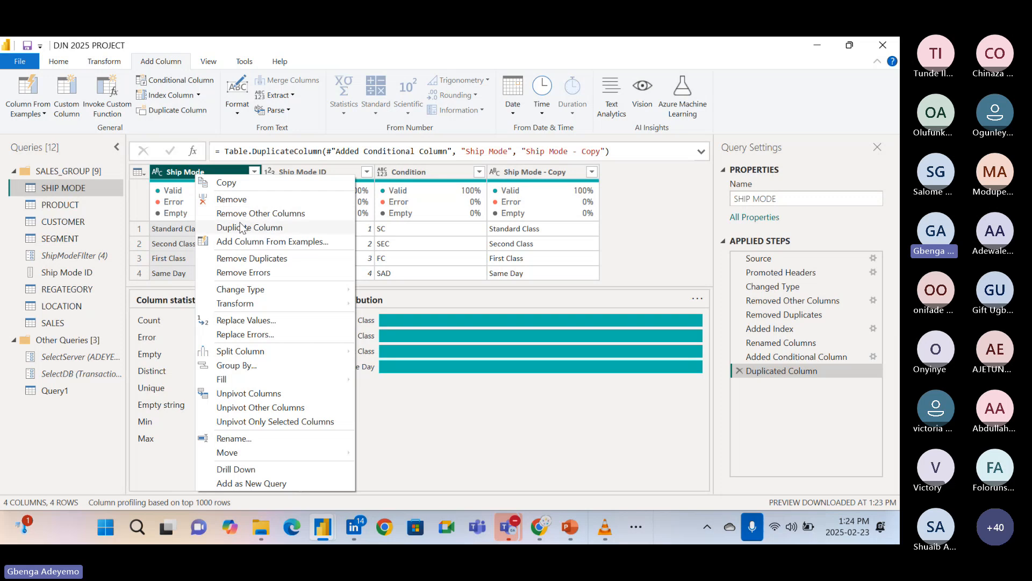
click(154, 60)
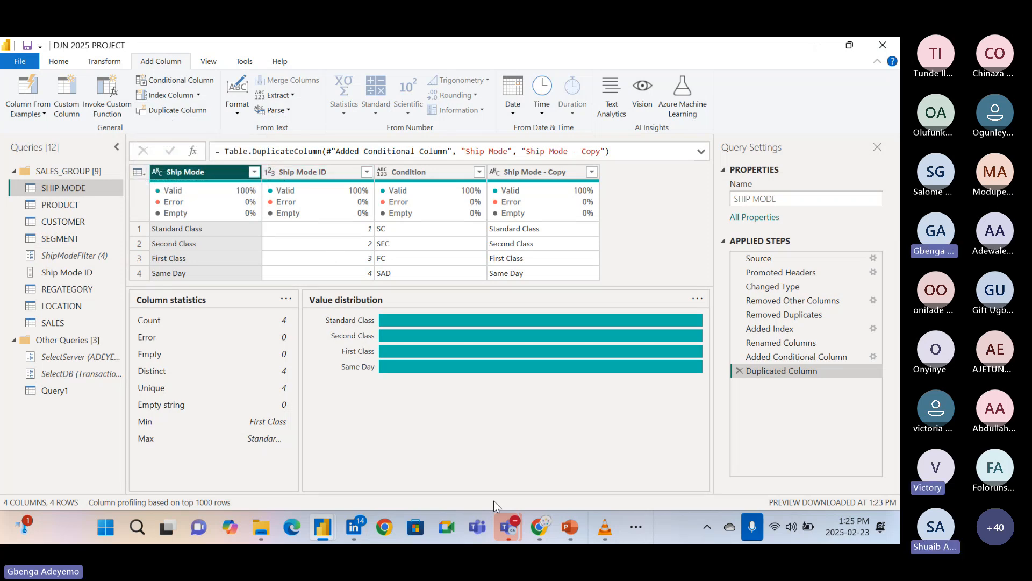
click(605, 529)
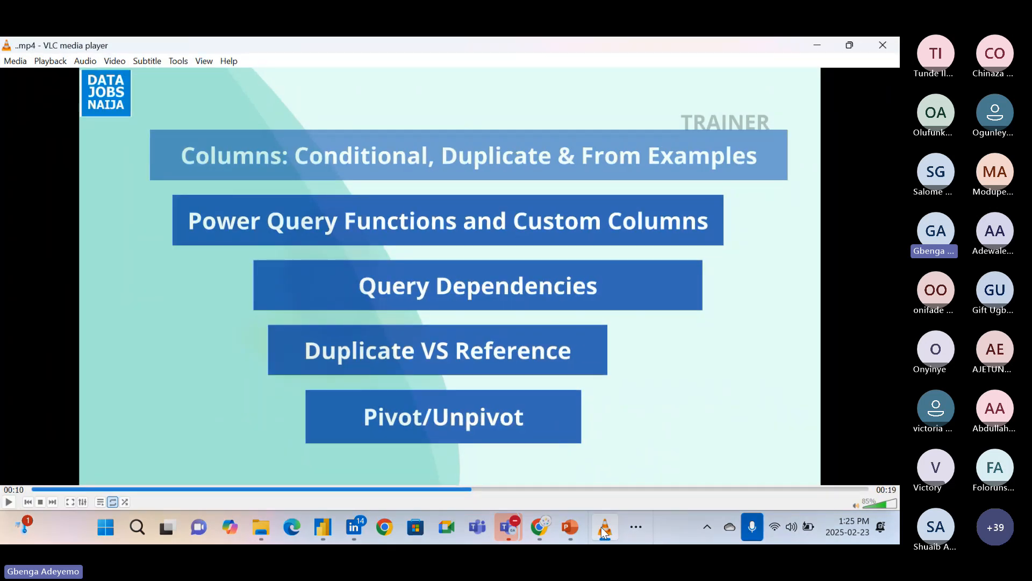
click(605, 533)
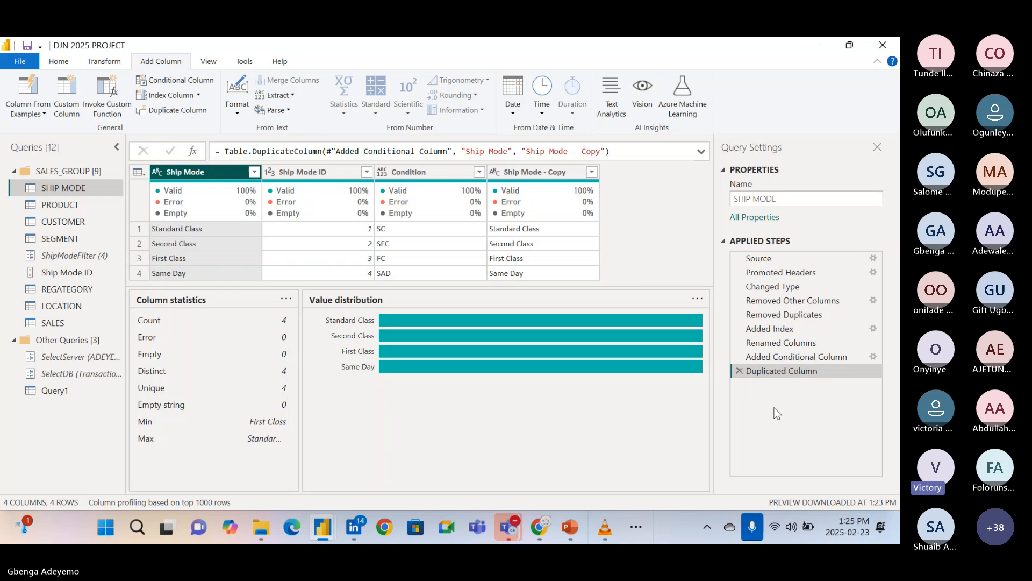
Add a custom index column to the SHIP MODE query with starting index 101 and increment 1.
click(199, 96)
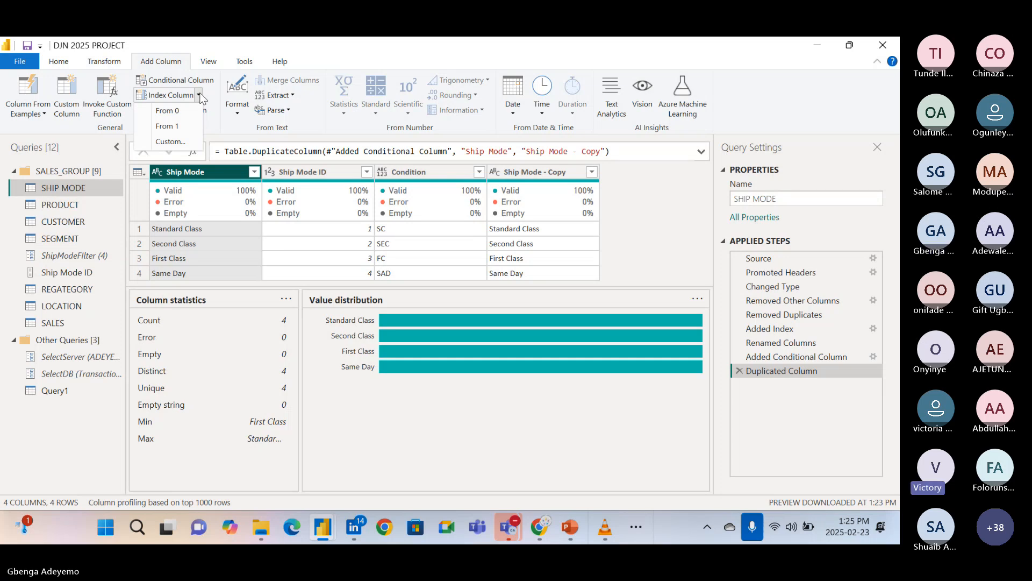
click(168, 144)
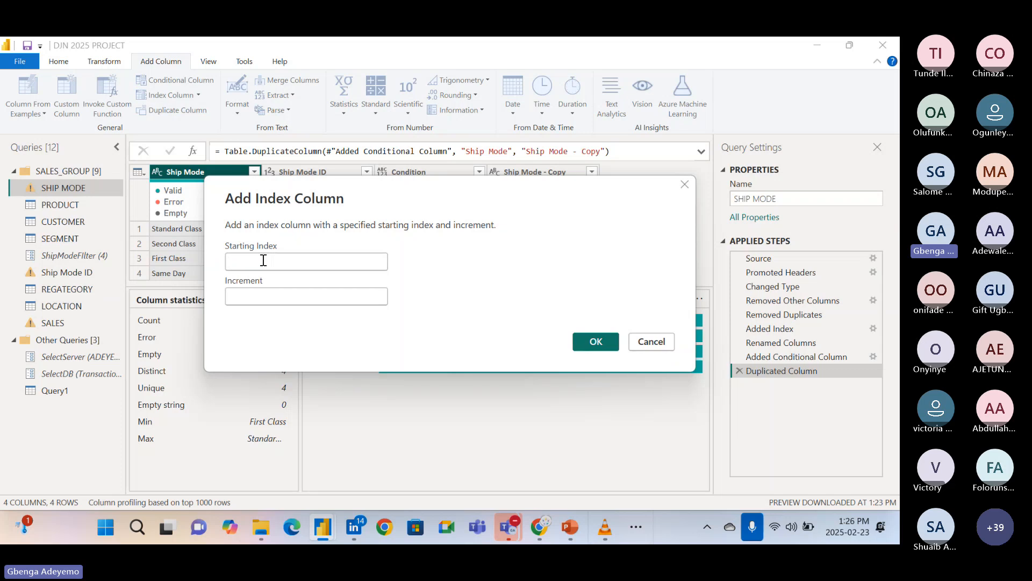
text(101)
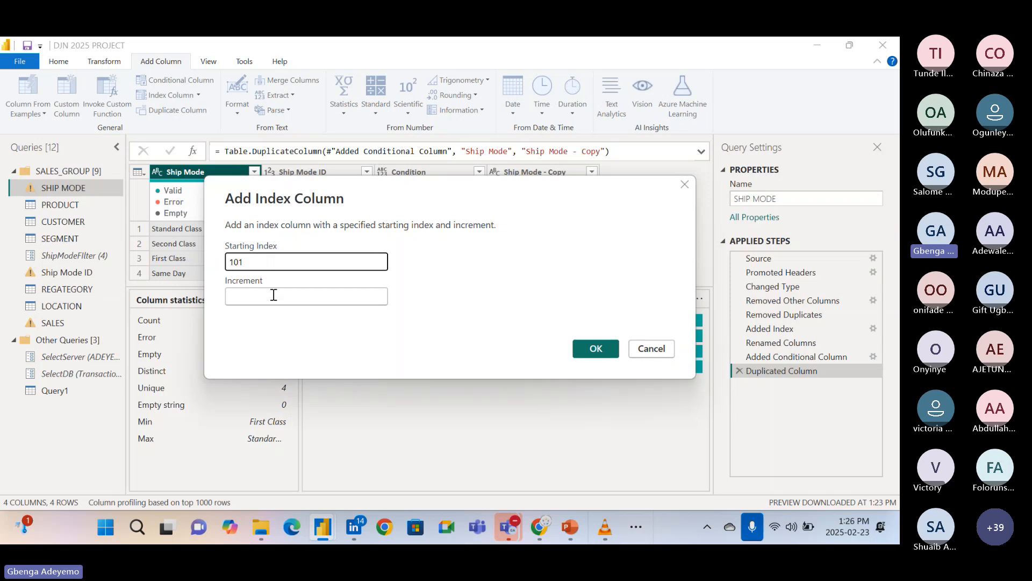
click(266, 293)
text(1)
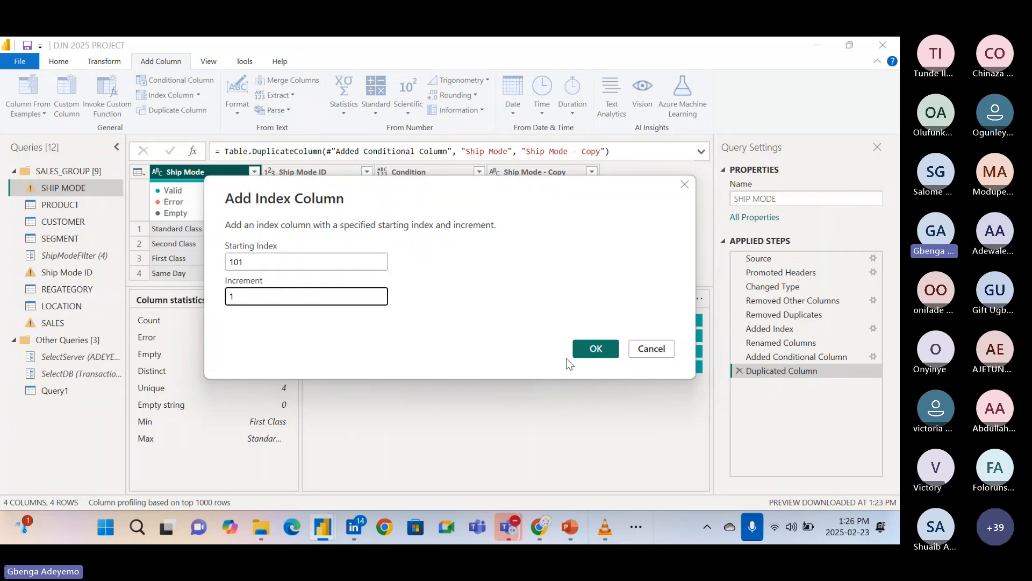
click(585, 350)
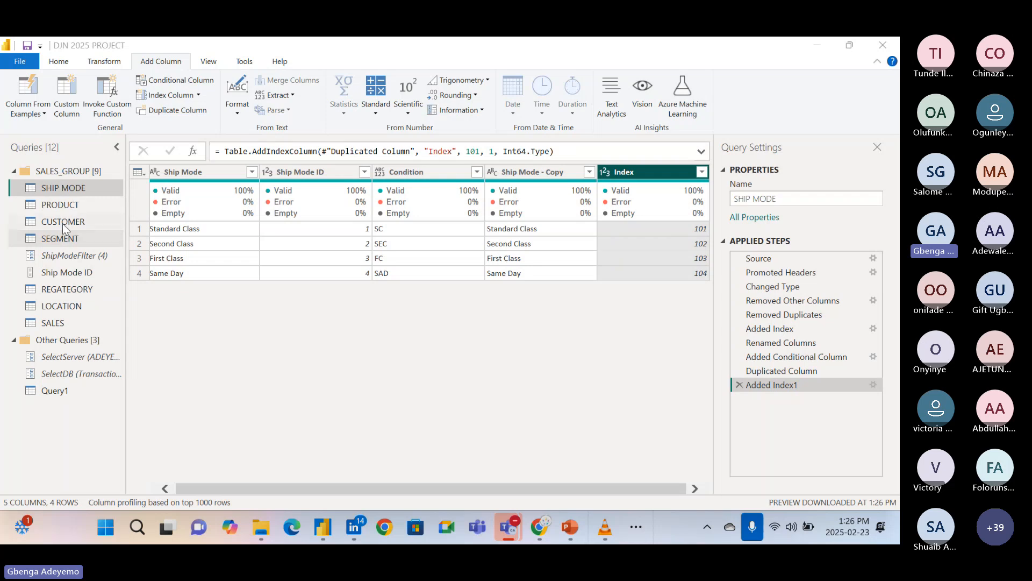
Examine the columns of the SALES query, from Order ID through Quantity and Unit Selling Price to Regategory ID.
click(67, 323)
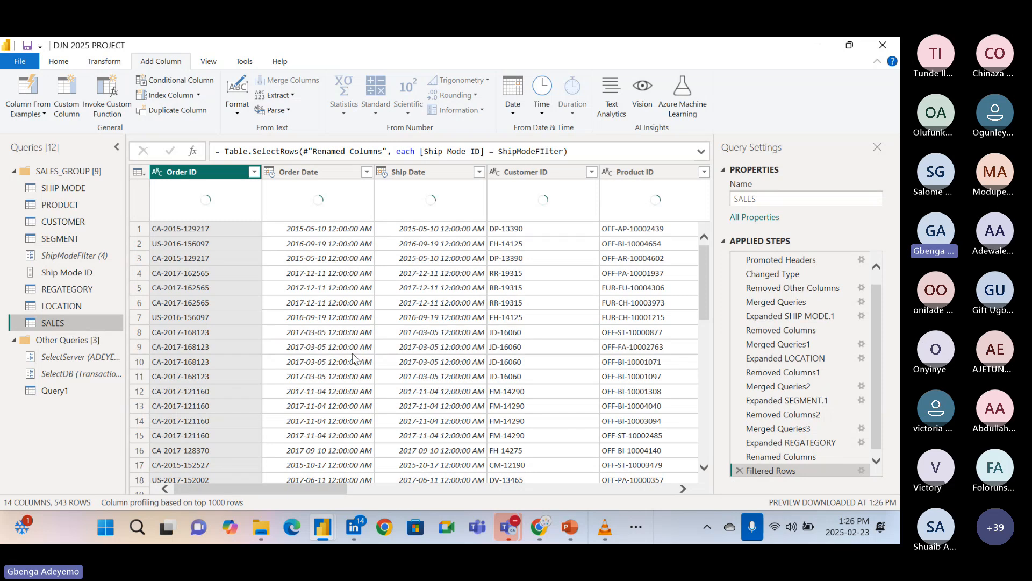
scroll(353, 358, right, 2)
scroll(355, 359, right, 2)
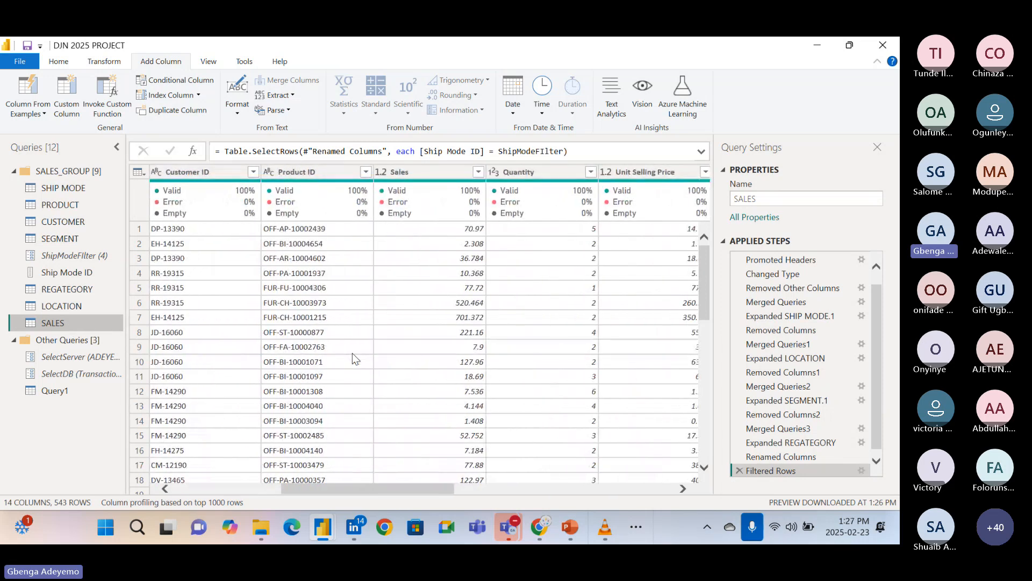
scroll(355, 360, right, 1)
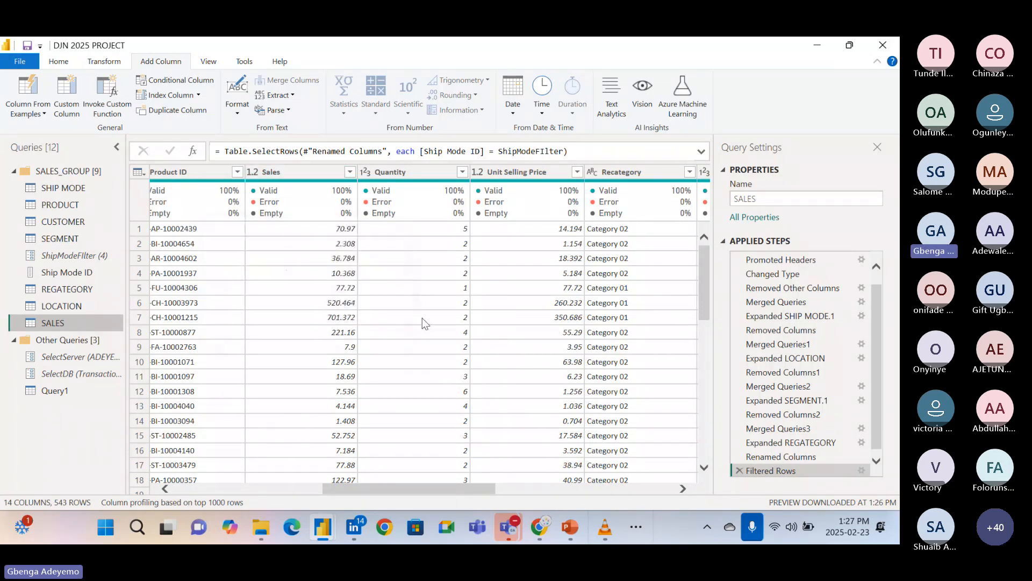
scroll(422, 318, right, 3)
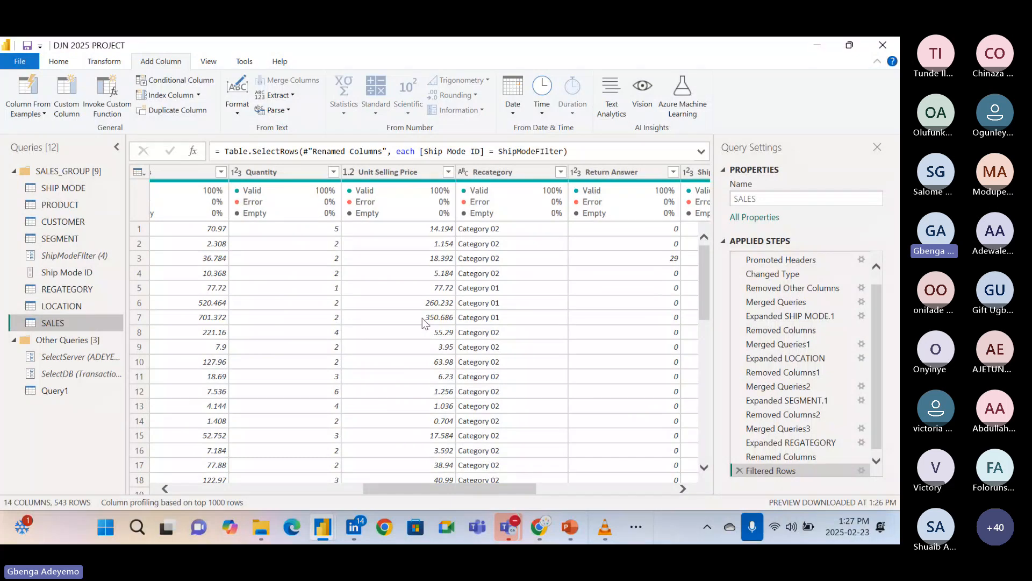
scroll(421, 318, right, 2)
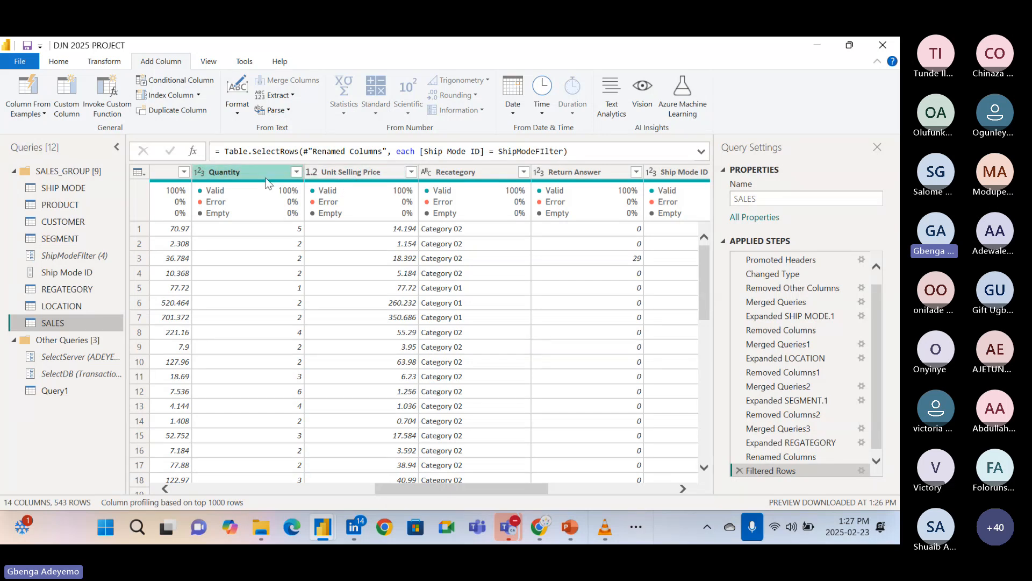
scroll(328, 258, right, 5)
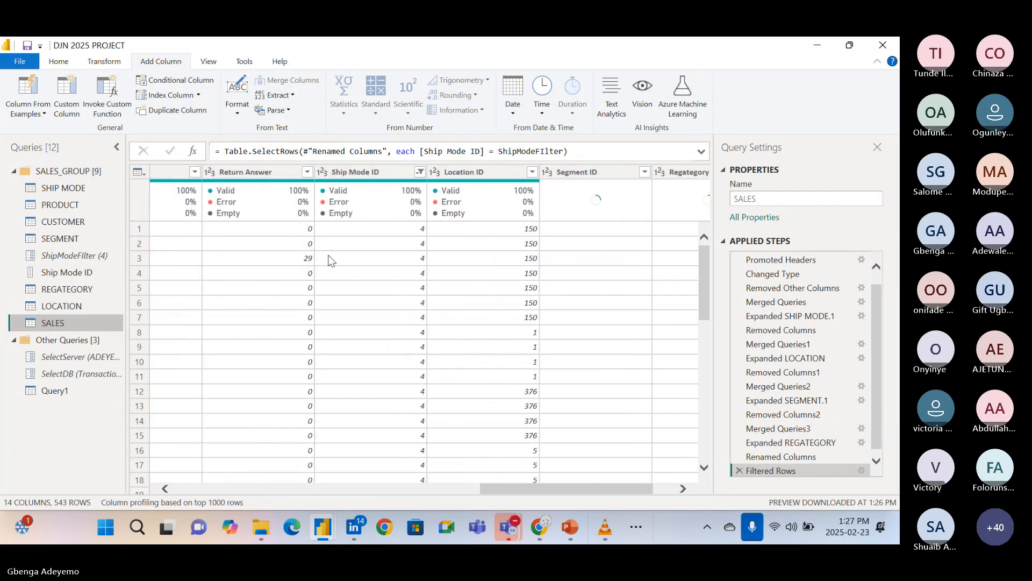
scroll(331, 261, right, 2)
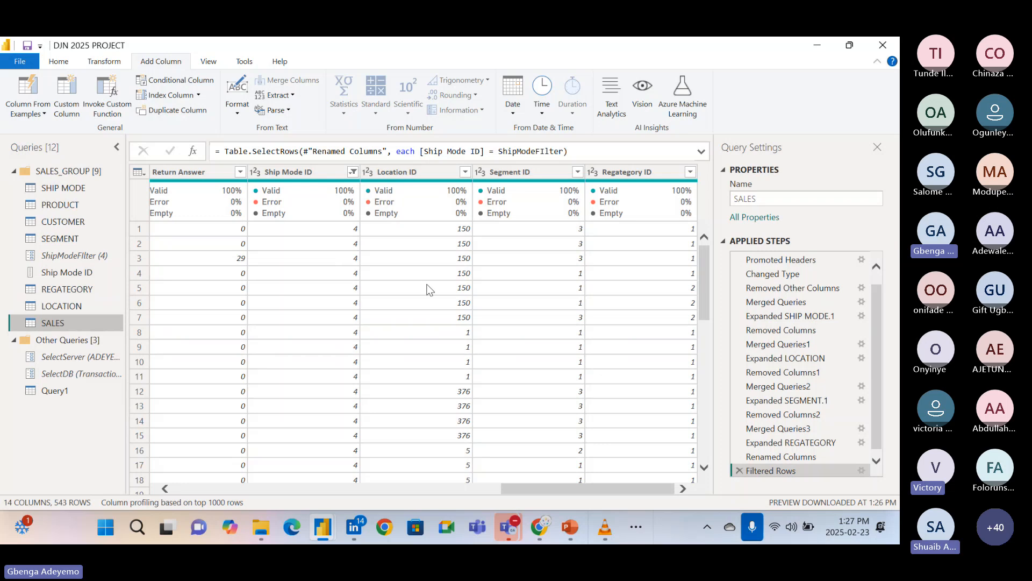
Try a column from examples based on all SALES columns, entering = 5 * 14.194 as the first row's sample value.
click(43, 114)
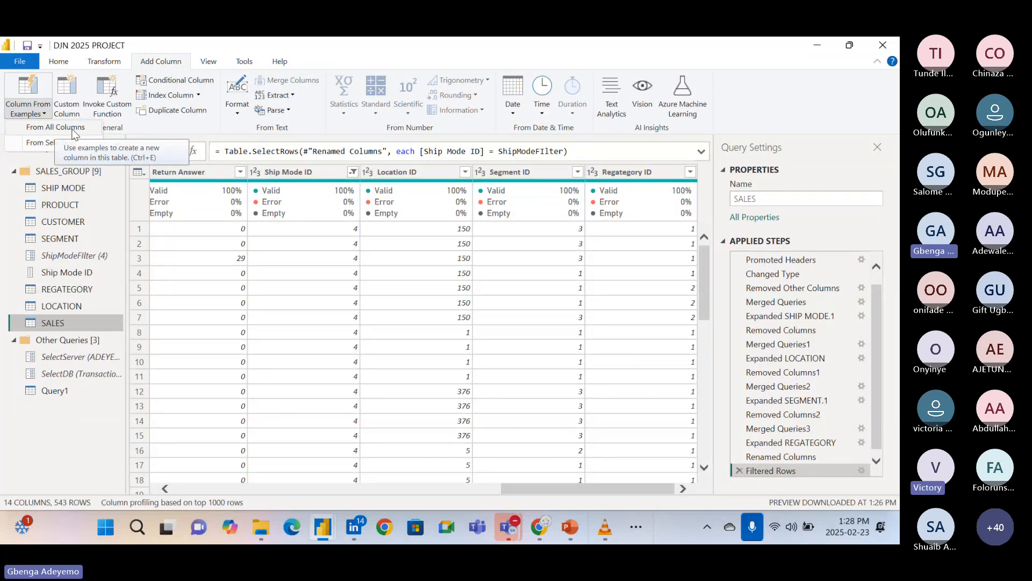
click(54, 128)
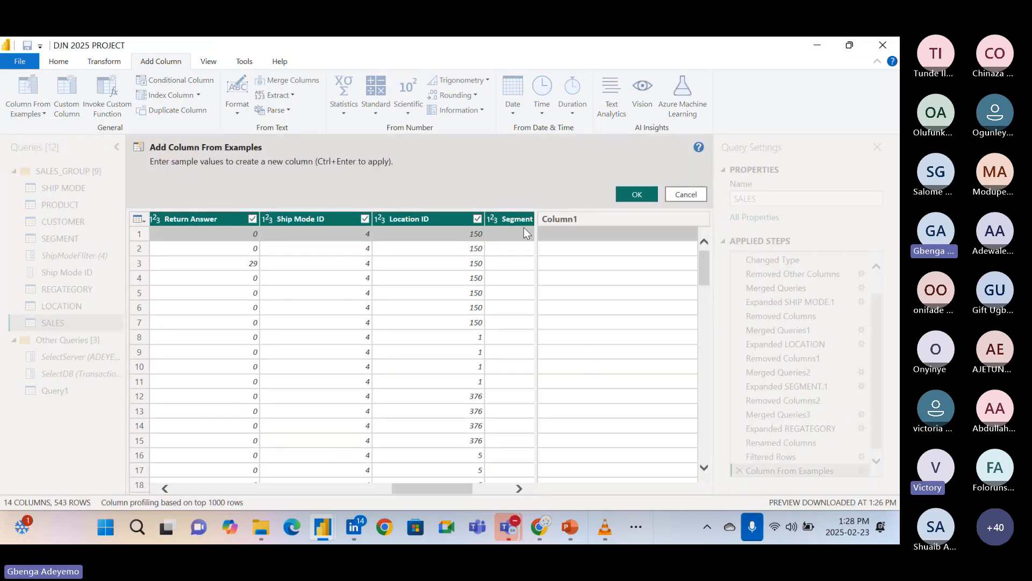
click(561, 233)
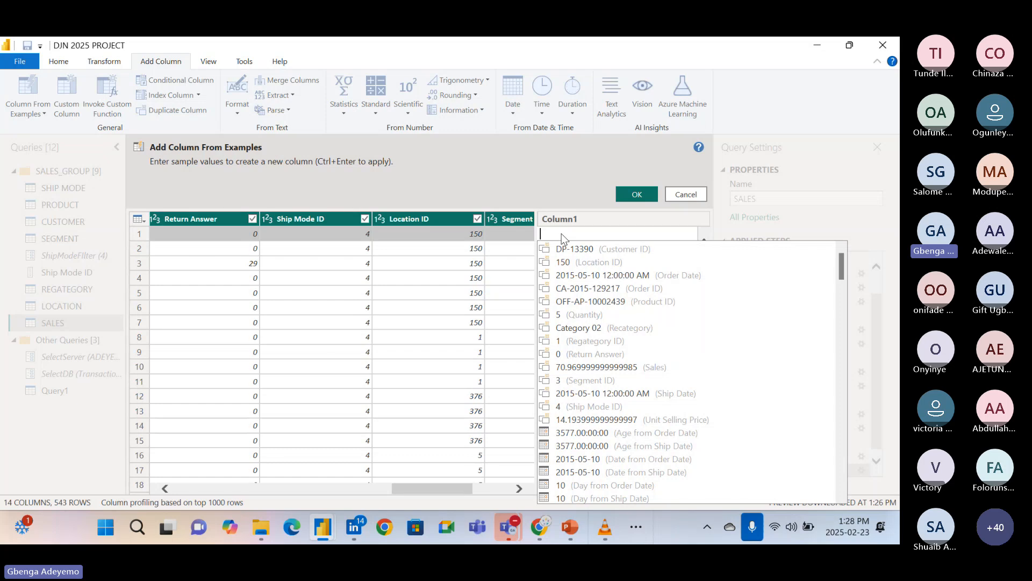
scroll(495, 257, left, 3)
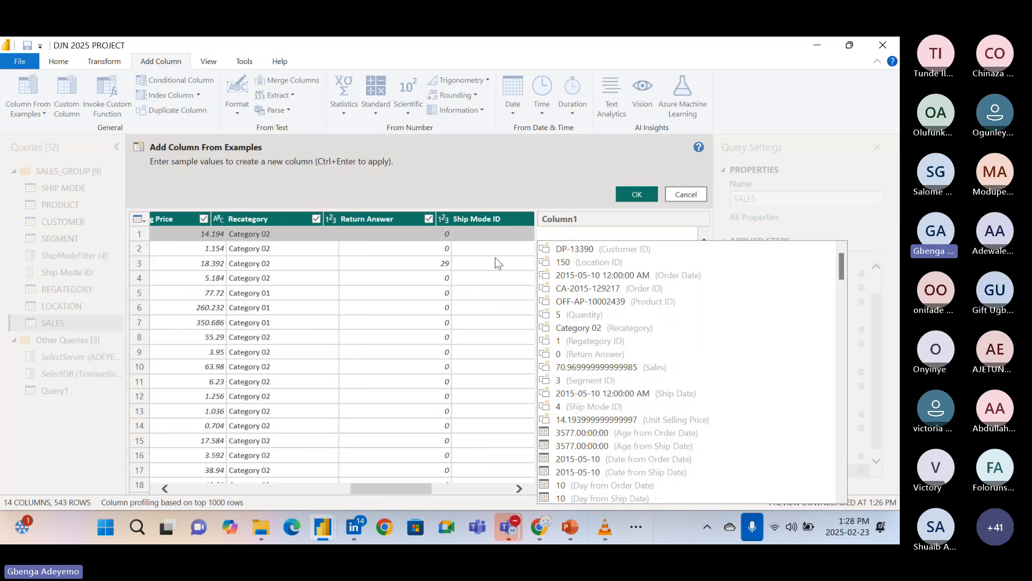
scroll(495, 258, left, 3)
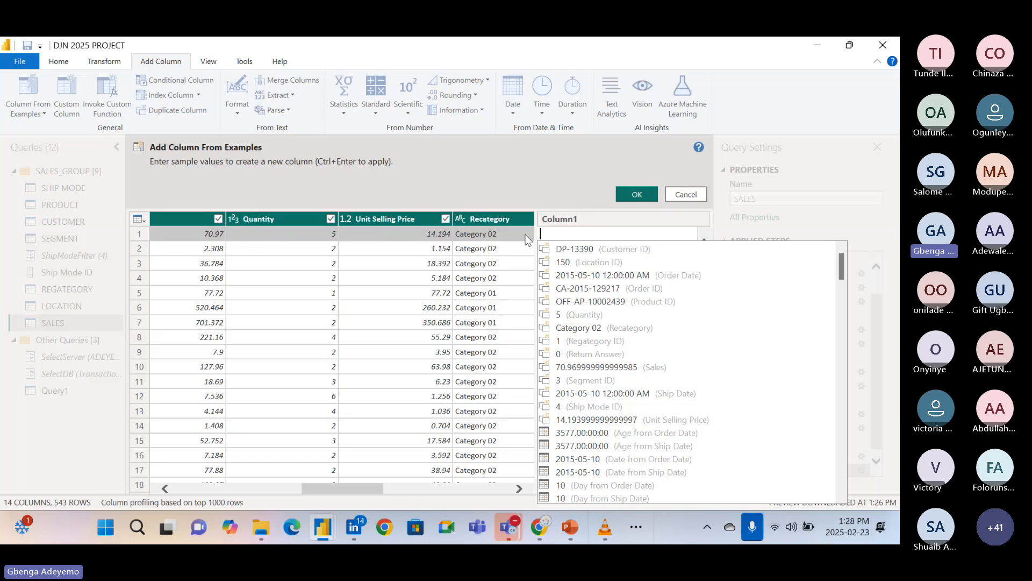
text(5)
key(BackSpace)
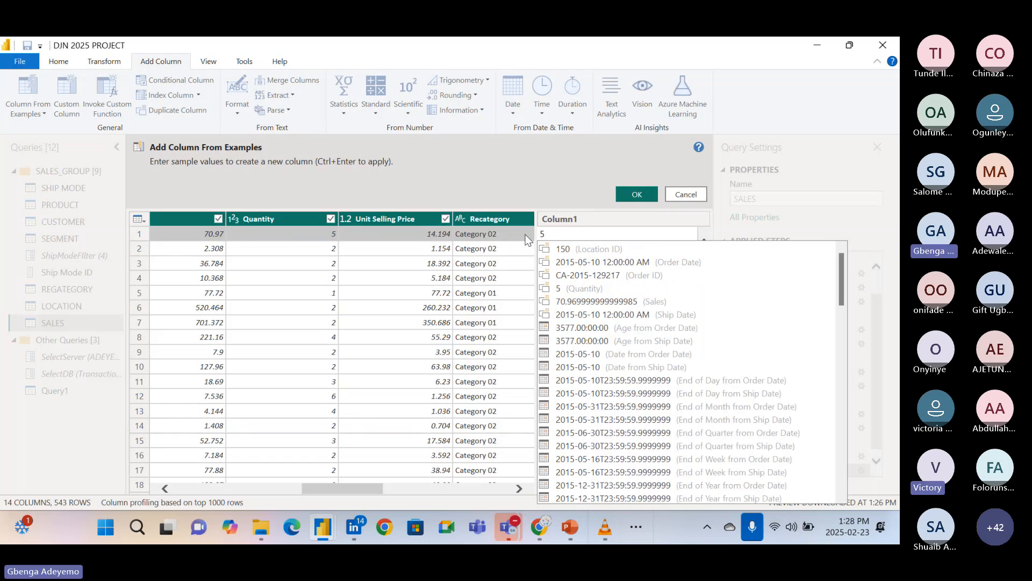
text(=)
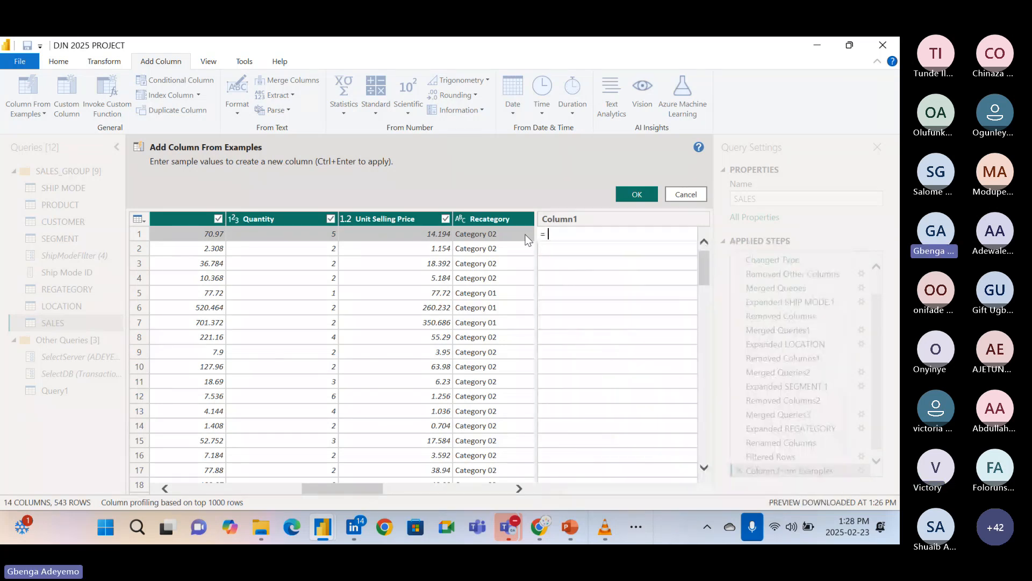
text( 5 * 14.194)
key(Return)
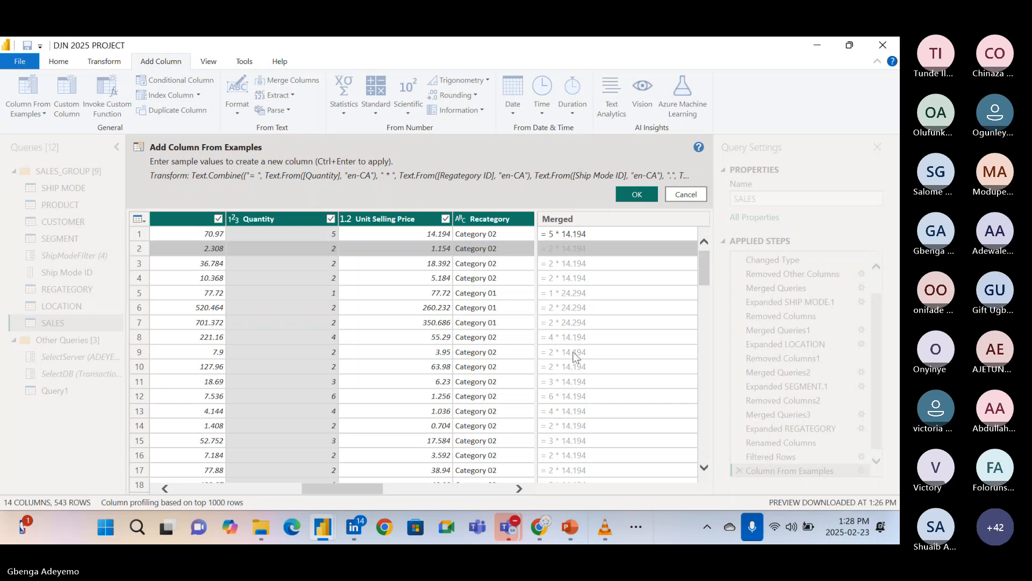
Change the second row's sample value to = 2 * 1.154 in the column from examples.
click(598, 232)
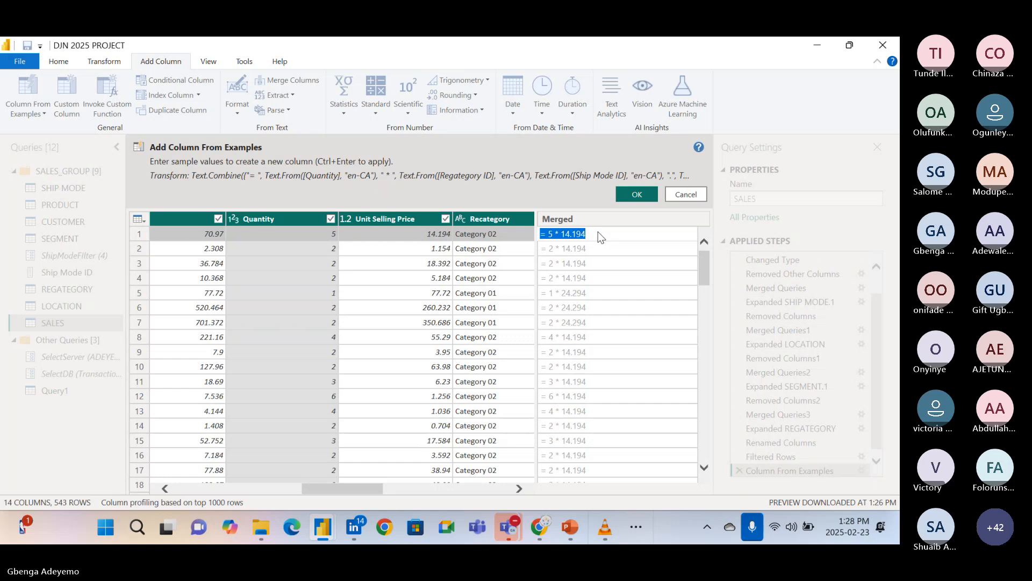
click(601, 236)
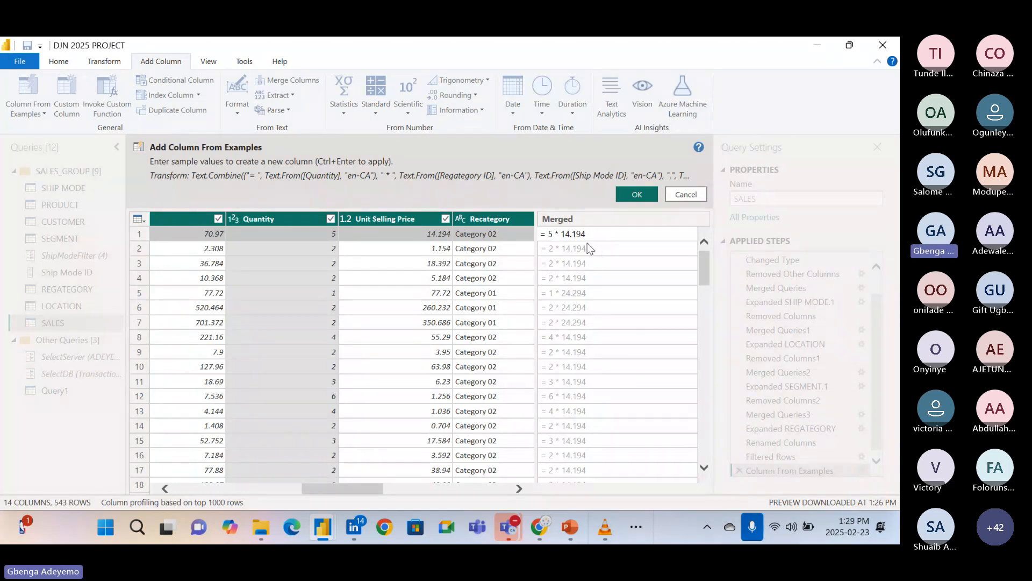
click(589, 245)
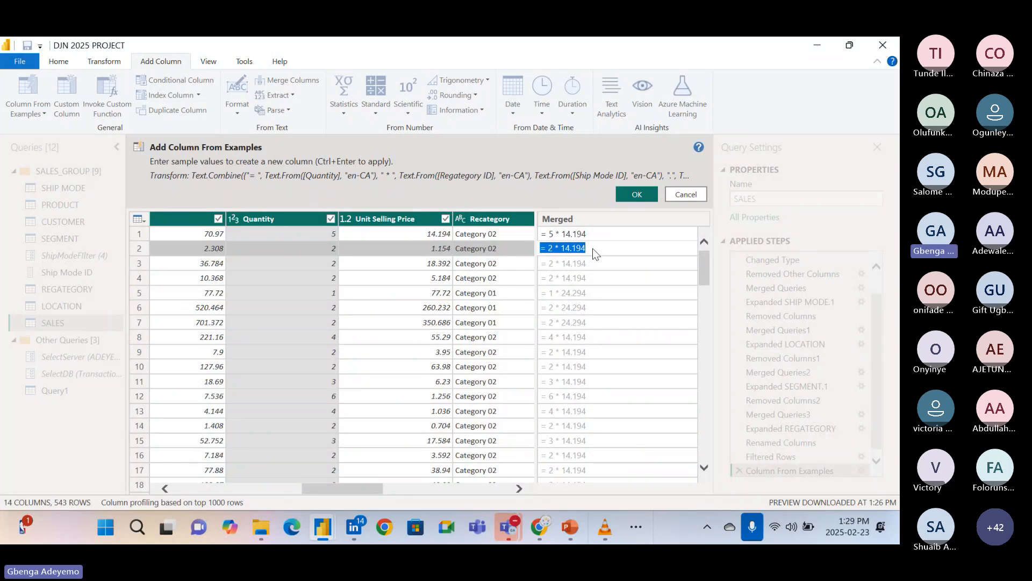
click(593, 248)
key(BackSpace)
key(BackSpace)
key(BackSpace)
text(1.)
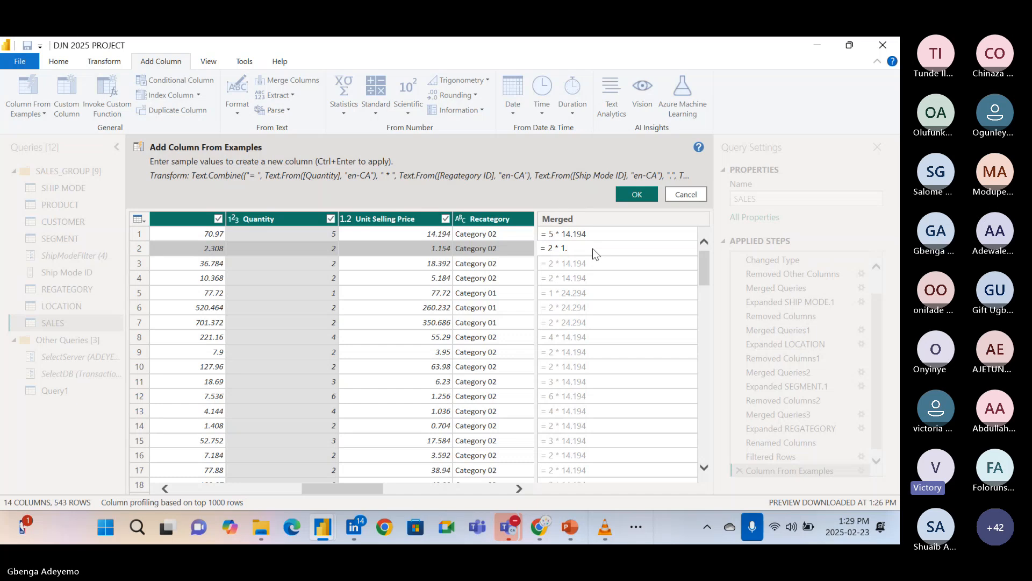
text(154)
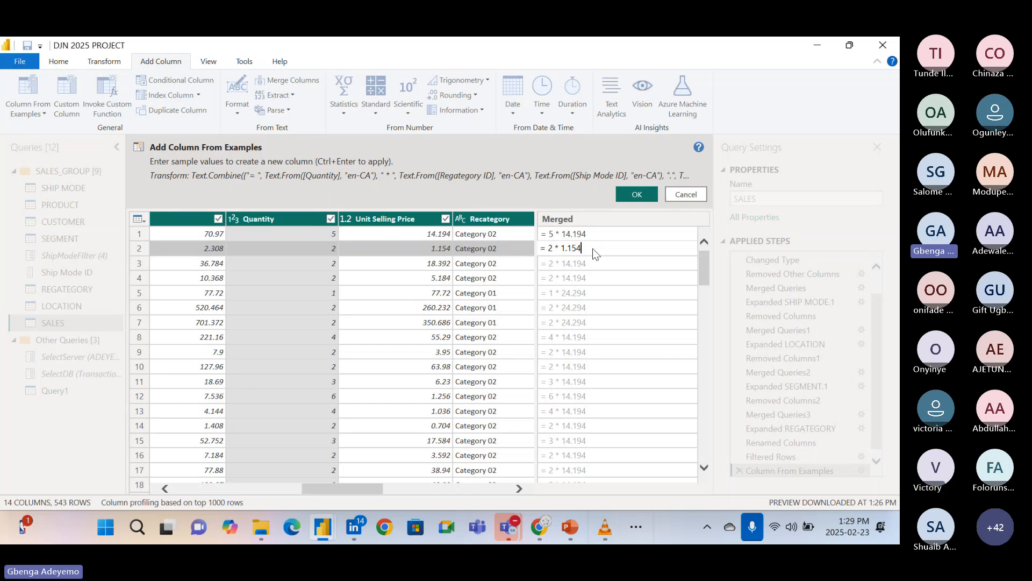
key(Return)
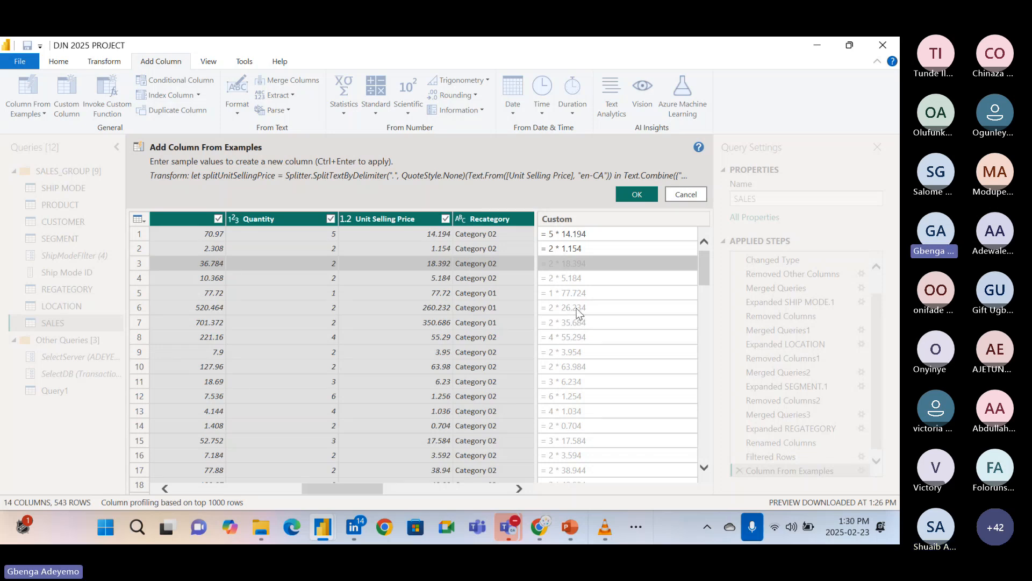
Discard the column from examples in the SALES query without adding it.
click(579, 267)
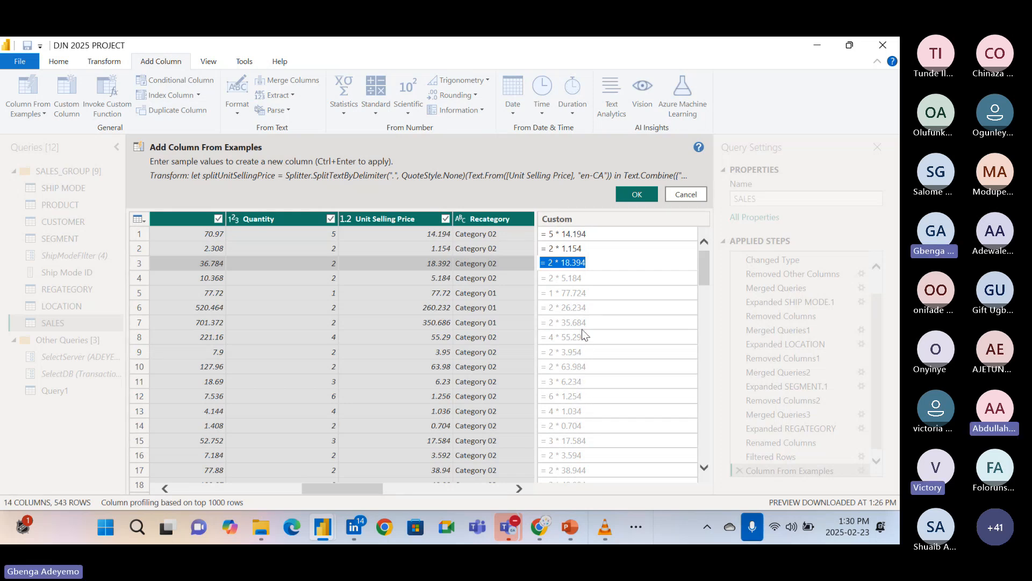
click(688, 192)
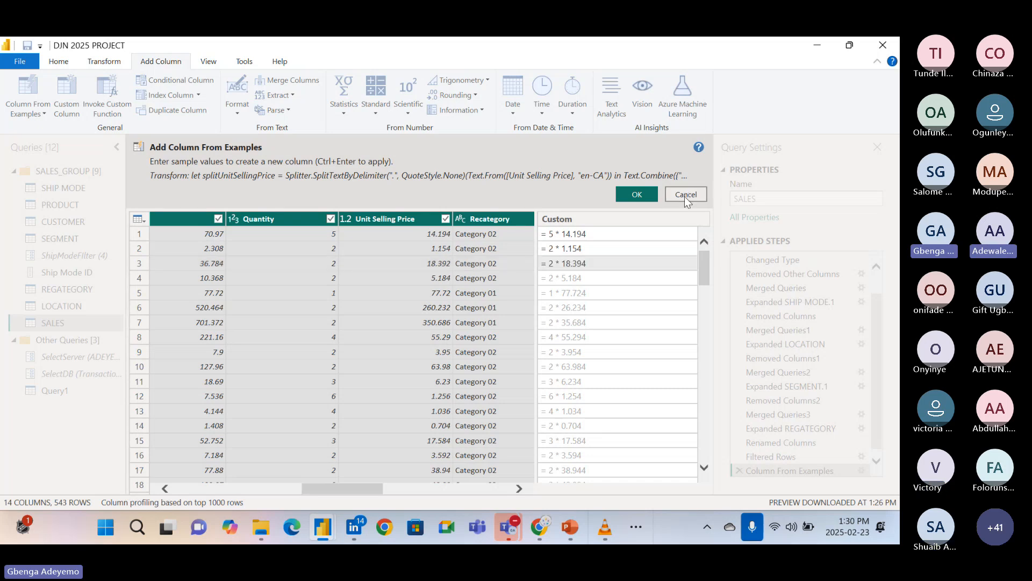
click(685, 194)
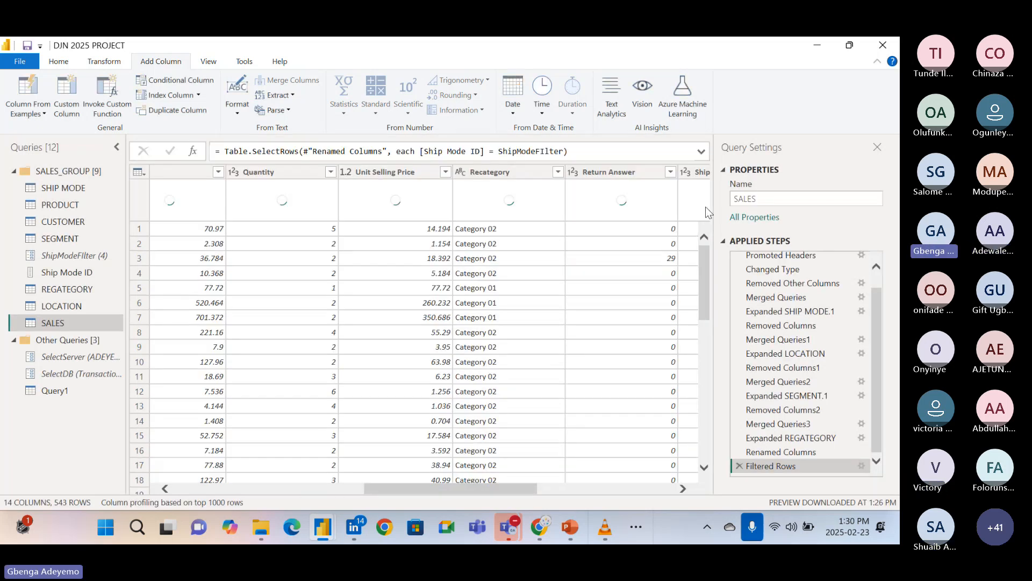
scroll(572, 331, right, 5)
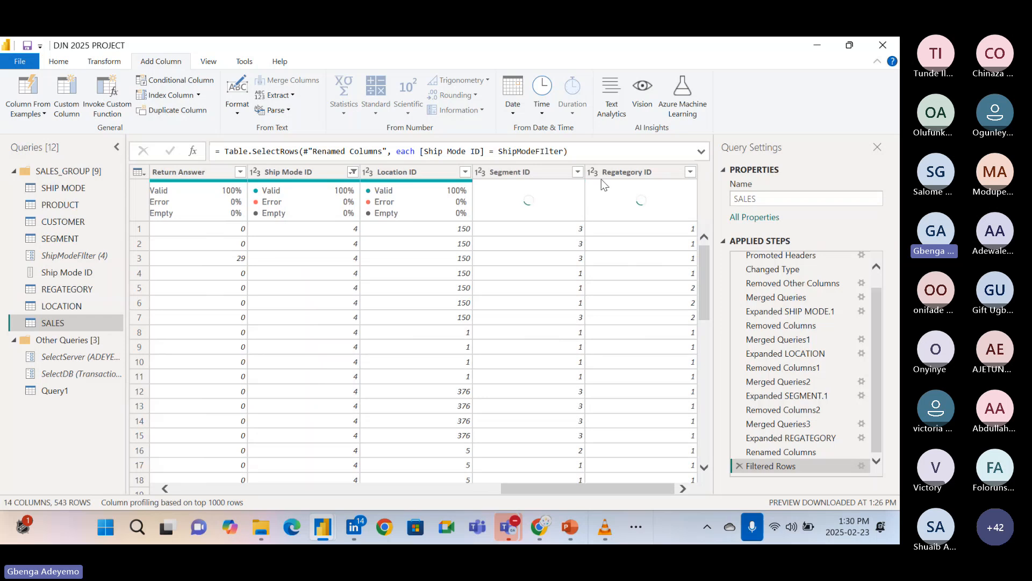
Select the Quantity and Unit Selling Price columns in SALES and start a column from examples based on that selection.
scroll(364, 366, left, 3)
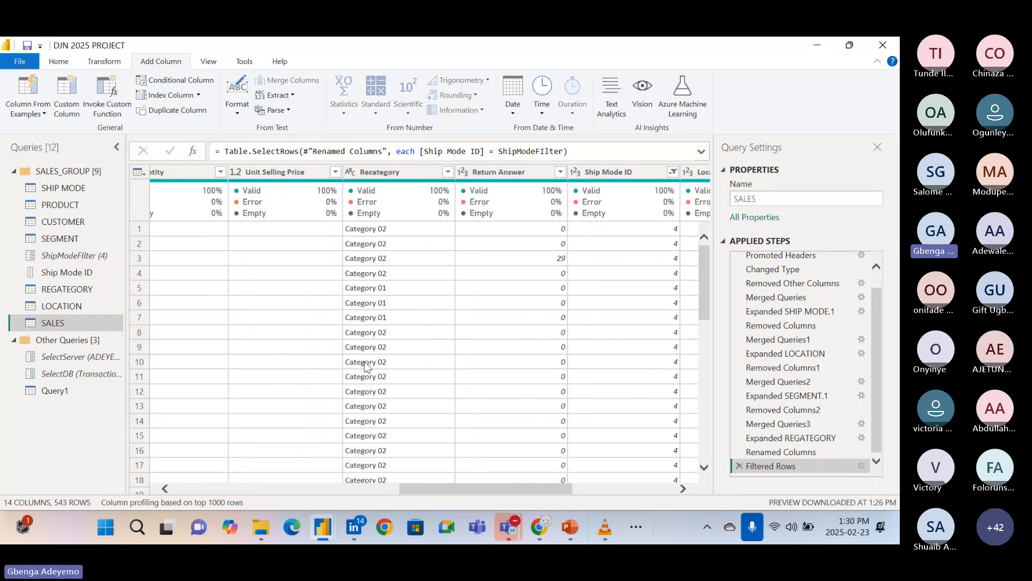
scroll(371, 364, left, 3)
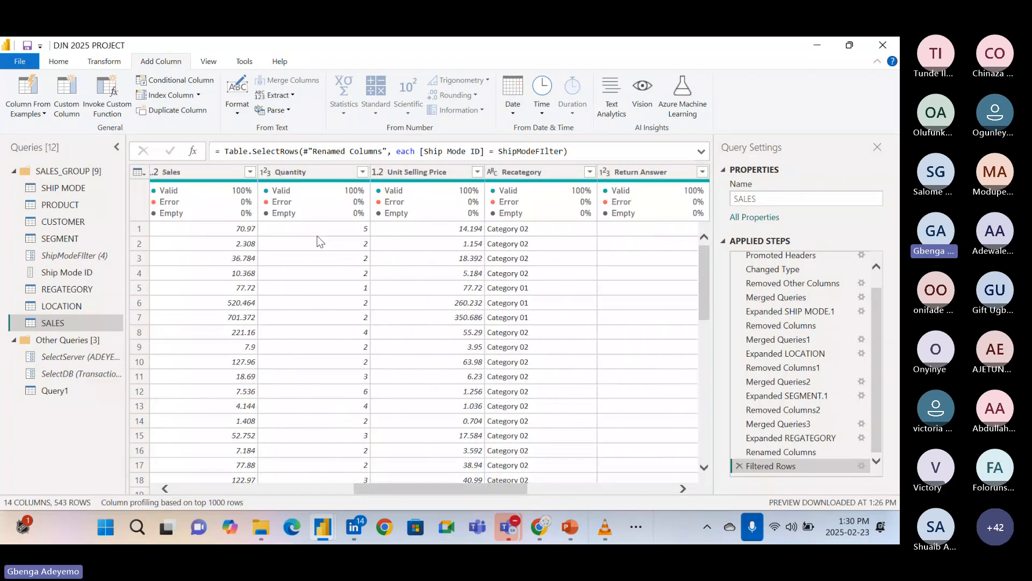
click(310, 173)
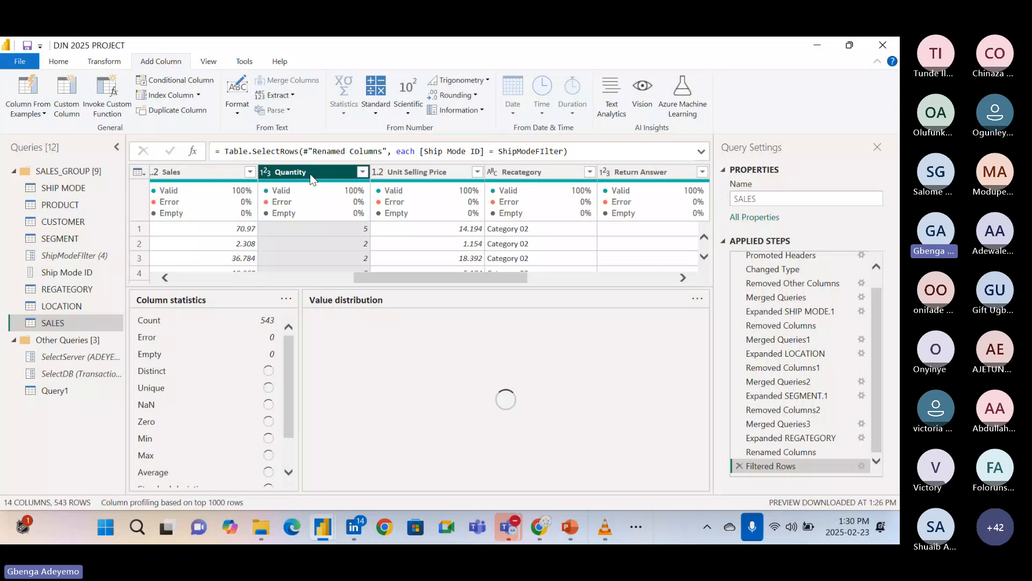
ctrl+click(392, 175)
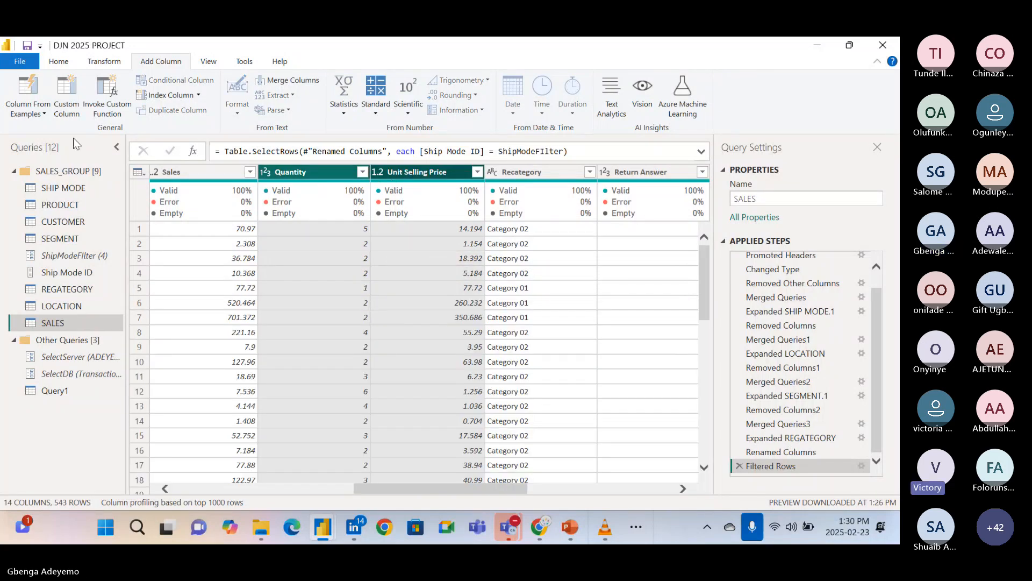
click(37, 113)
click(56, 141)
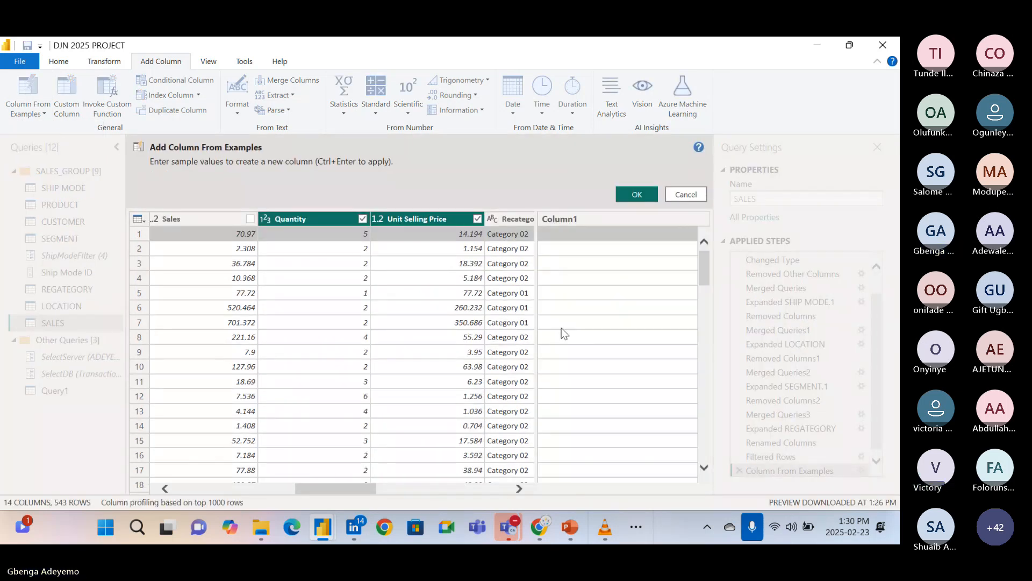
Enter = 5 * 14.194 as the first row's sample value and check the values suggested for the remaining rows.
click(569, 234)
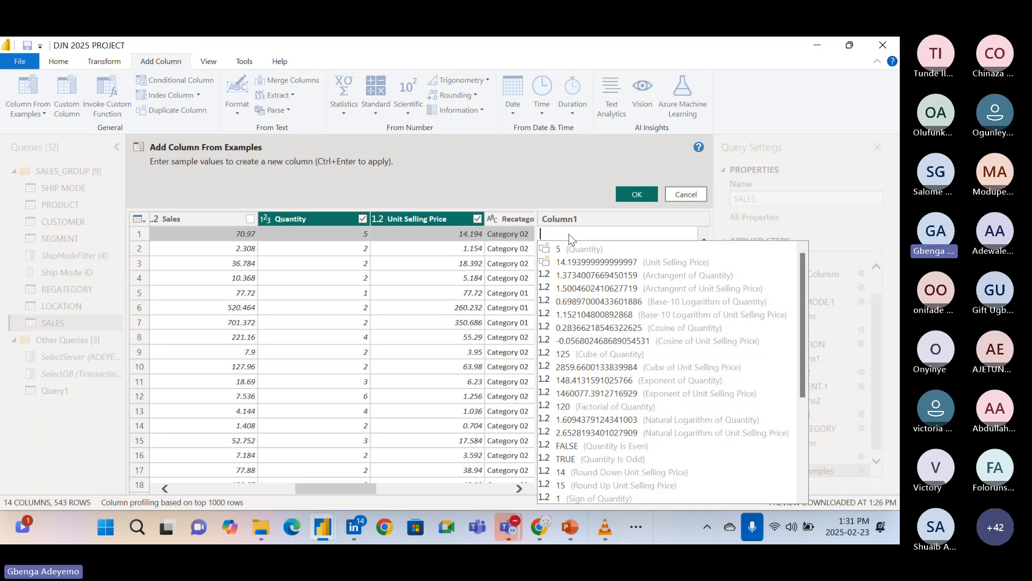
text(=)
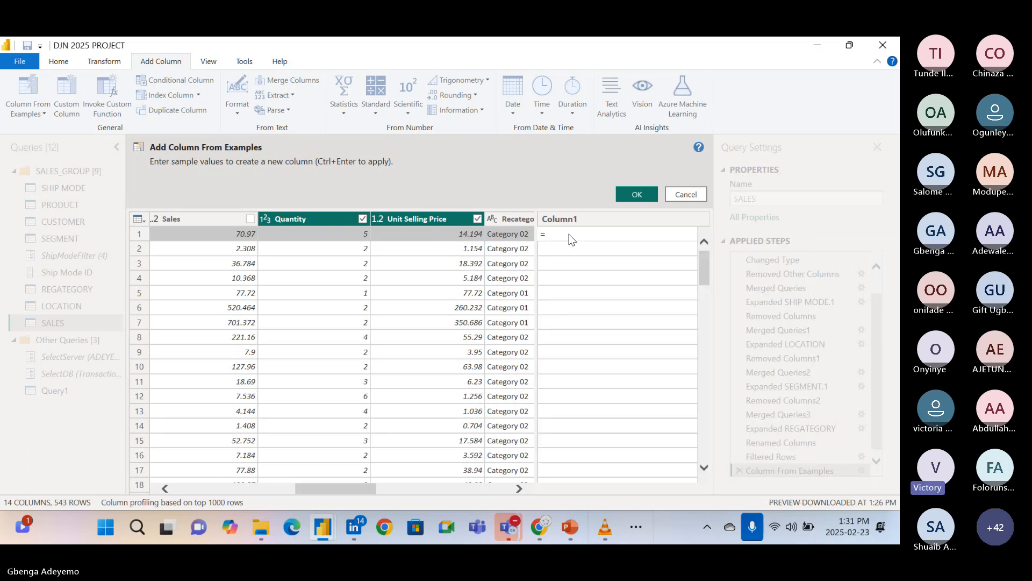
text( q)
text(5)
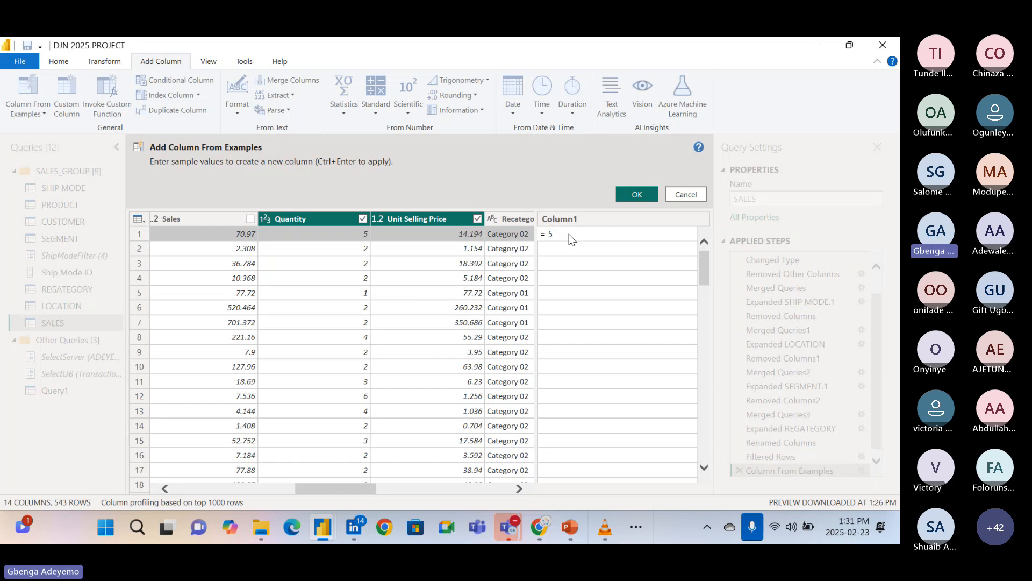
text( *)
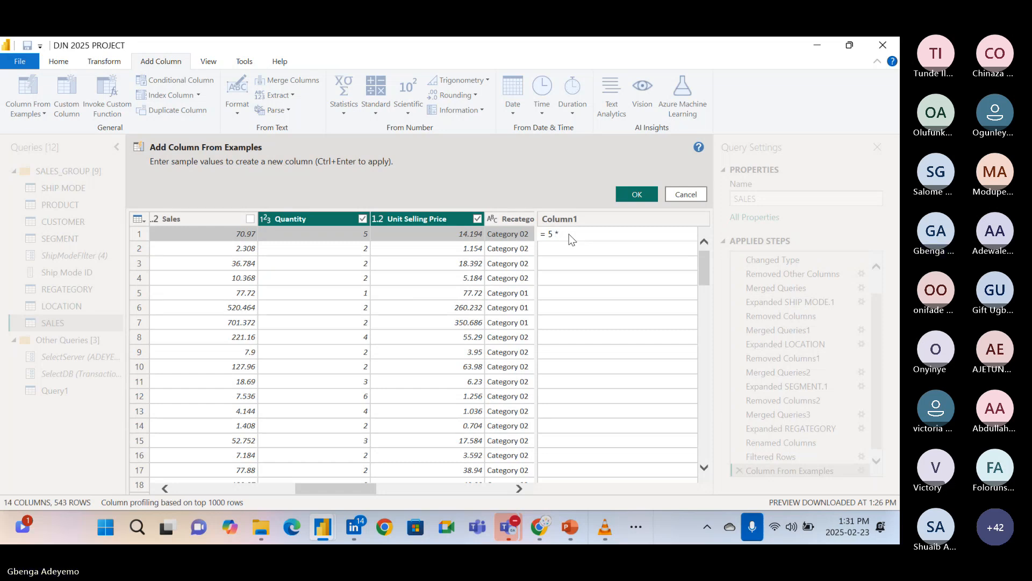
text( 14)
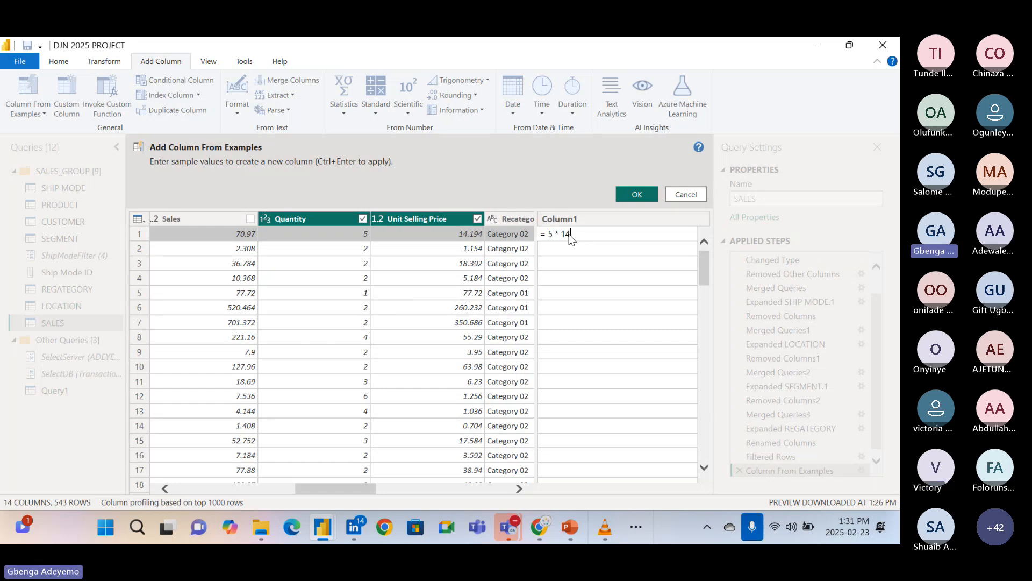
text(.194)
key(Return)
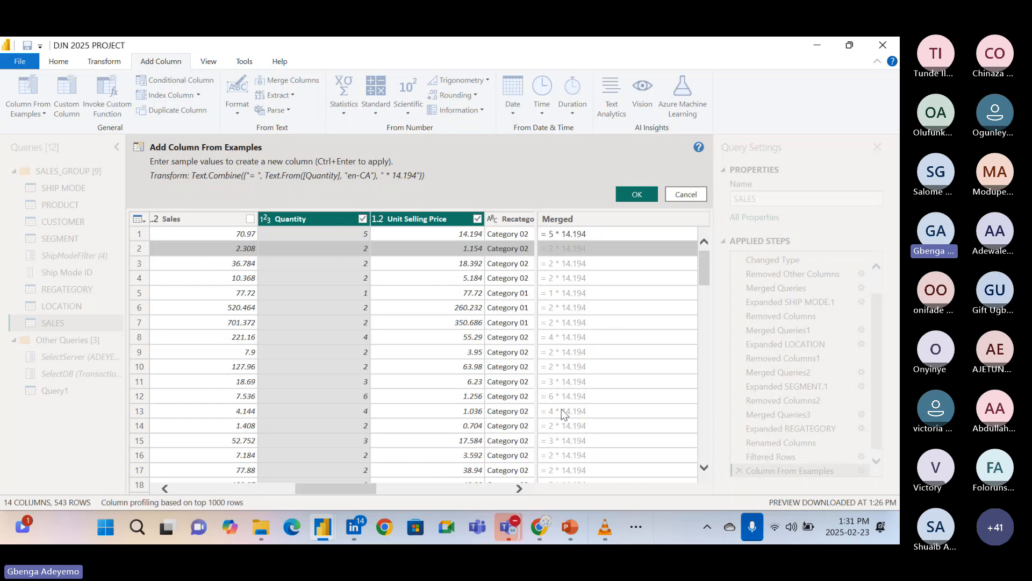
scroll(585, 303, down, 1)
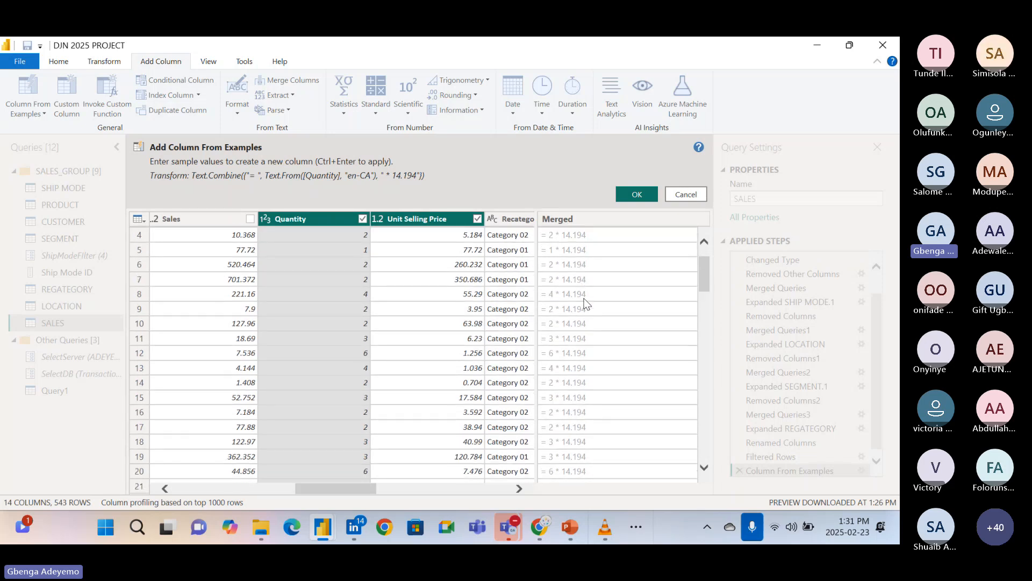
scroll(585, 304, up, 1)
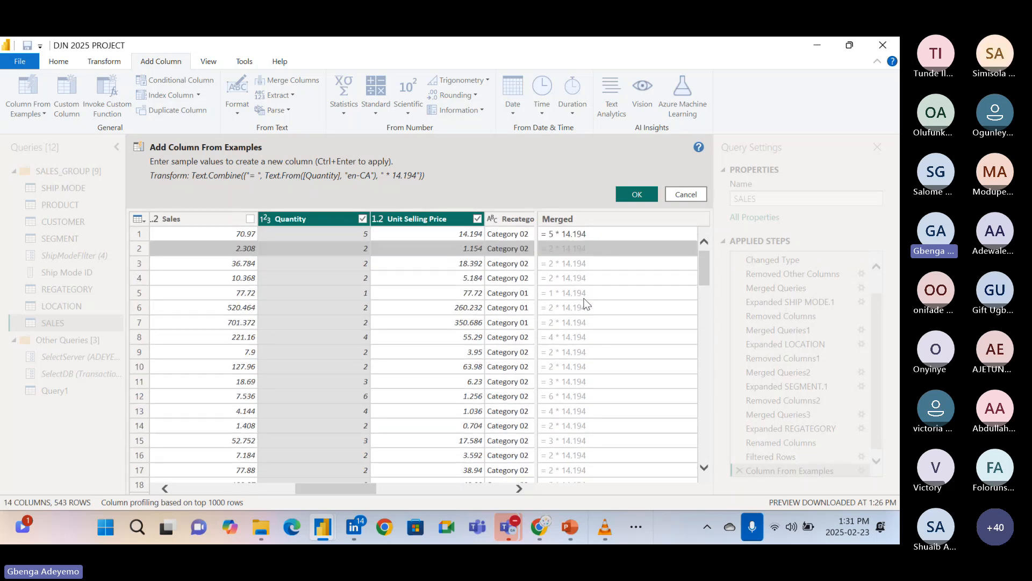
Change the second row's sample value to = 2 * 1.154 in the new column based on Quantity and Unit Selling Price.
click(581, 248)
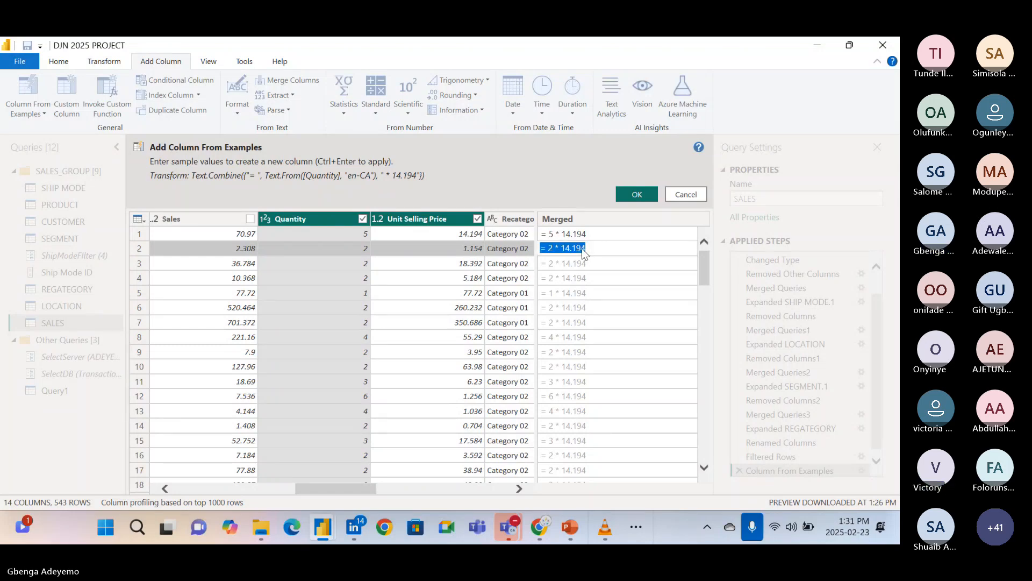
key(Return)
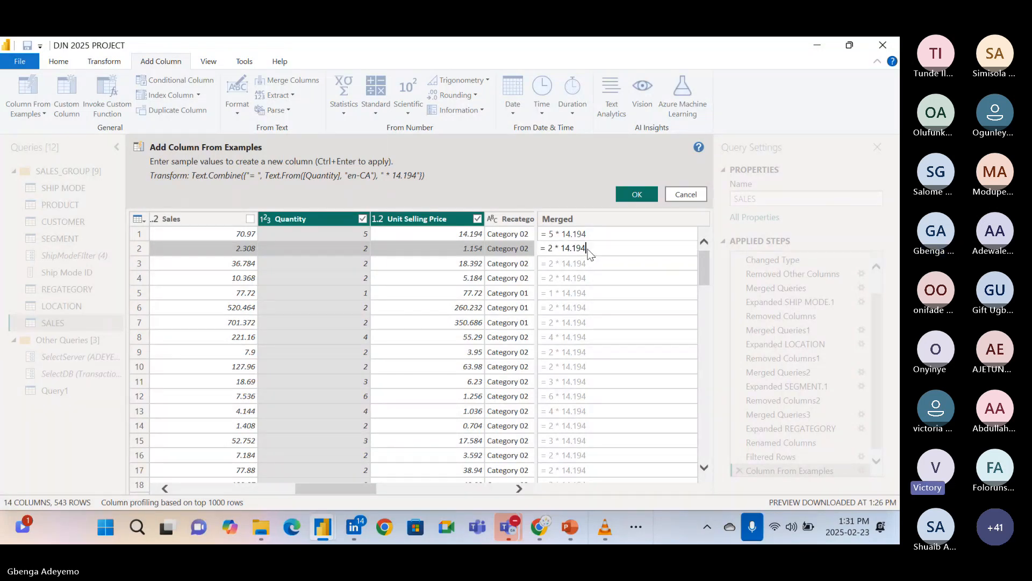
key(BackSpace)
key(BackSpace)
key(BackSpace)
key(BackSpace)
key(BackSpace)
key(BackSpace)
text(1)
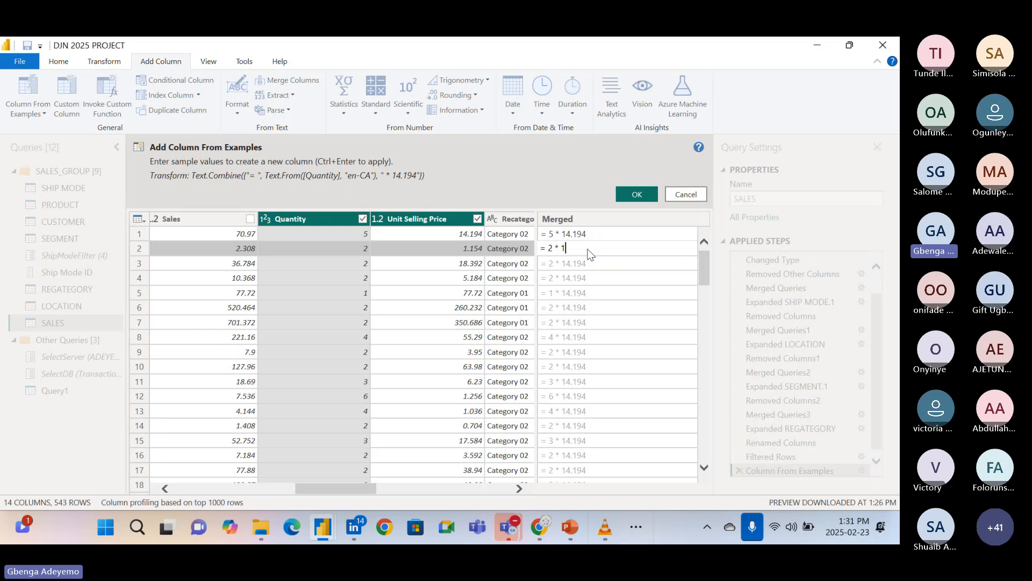
text(.154)
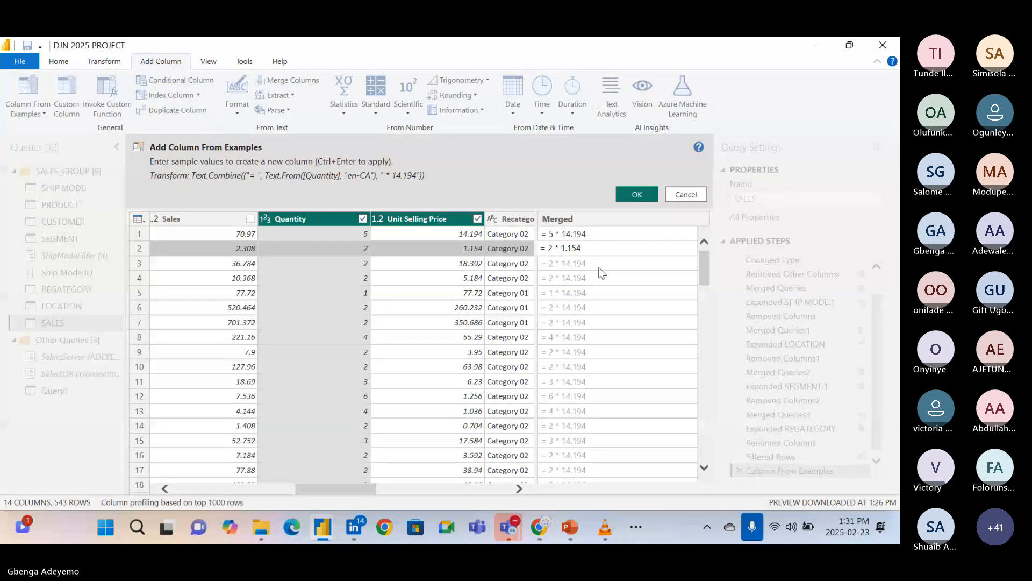
Correct the third row's sample value to = 2 * 18.392 and apply it.
click(591, 261)
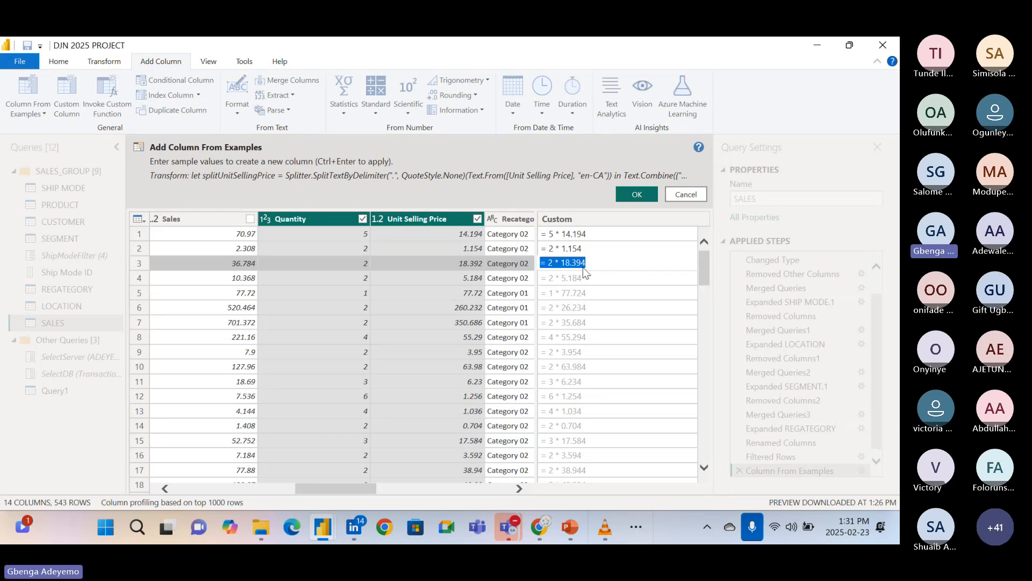
click(595, 263)
key(BackSpace)
text(2)
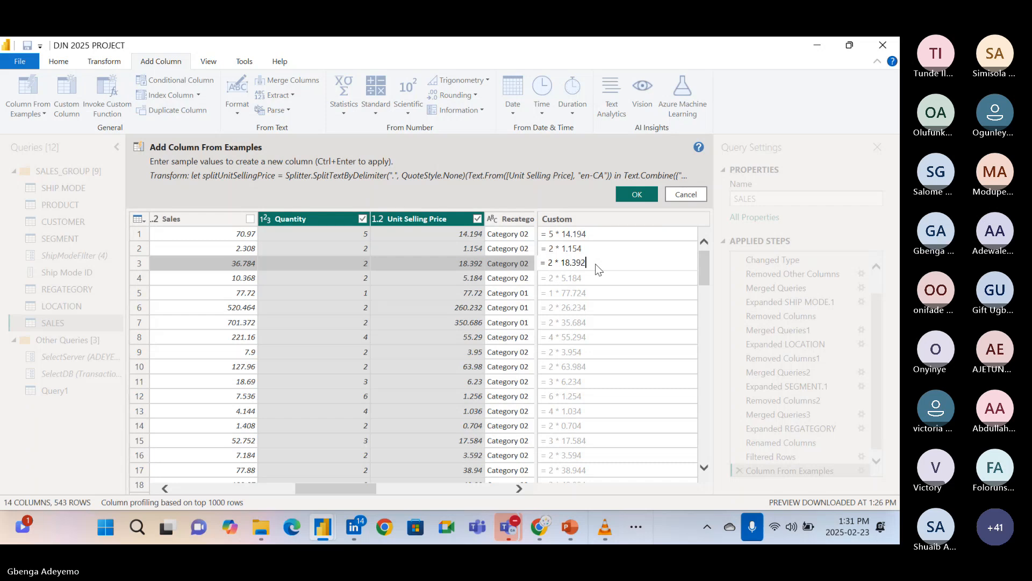
key(Return)
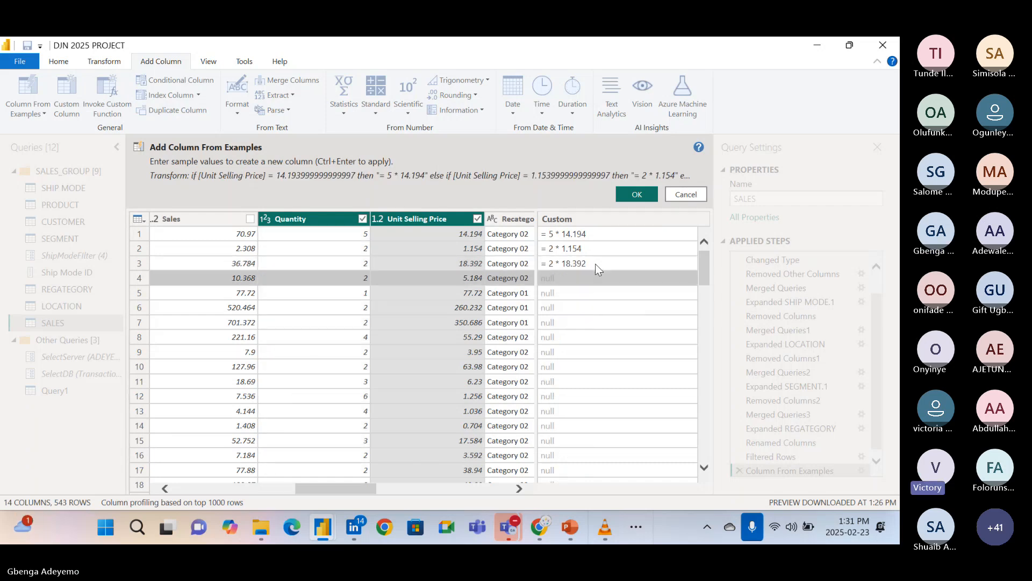
click(608, 267)
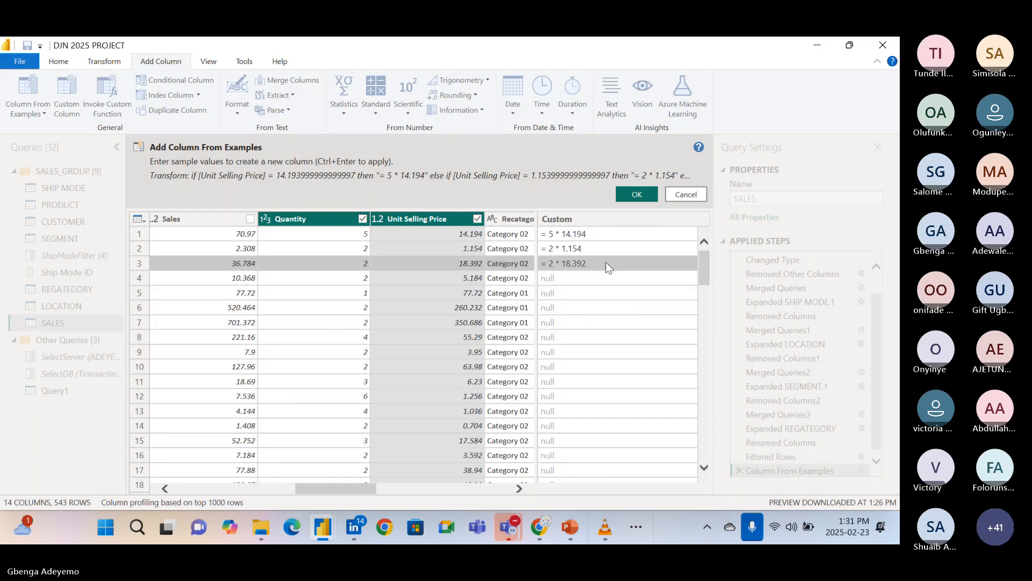
click(608, 268)
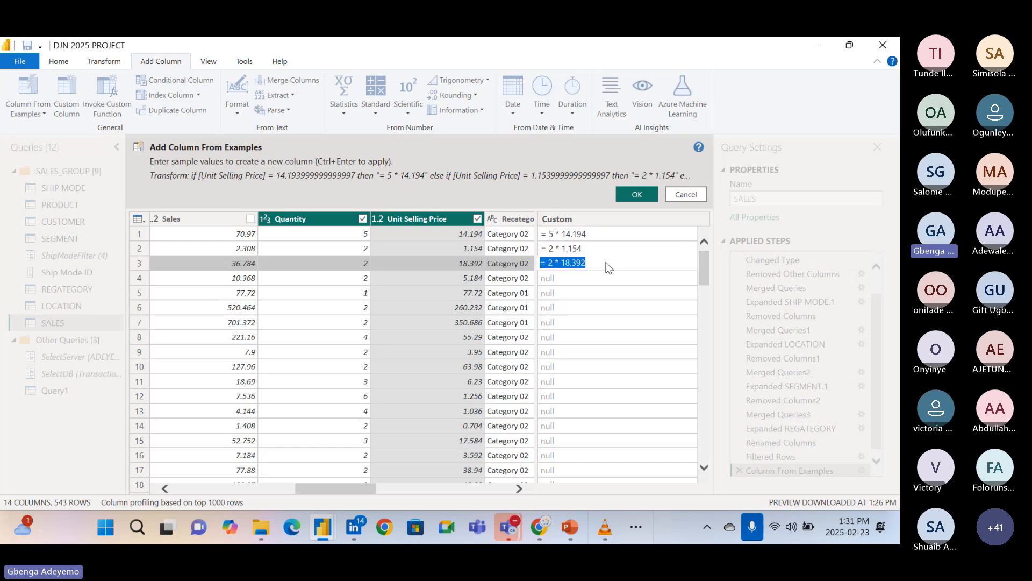
key(Return)
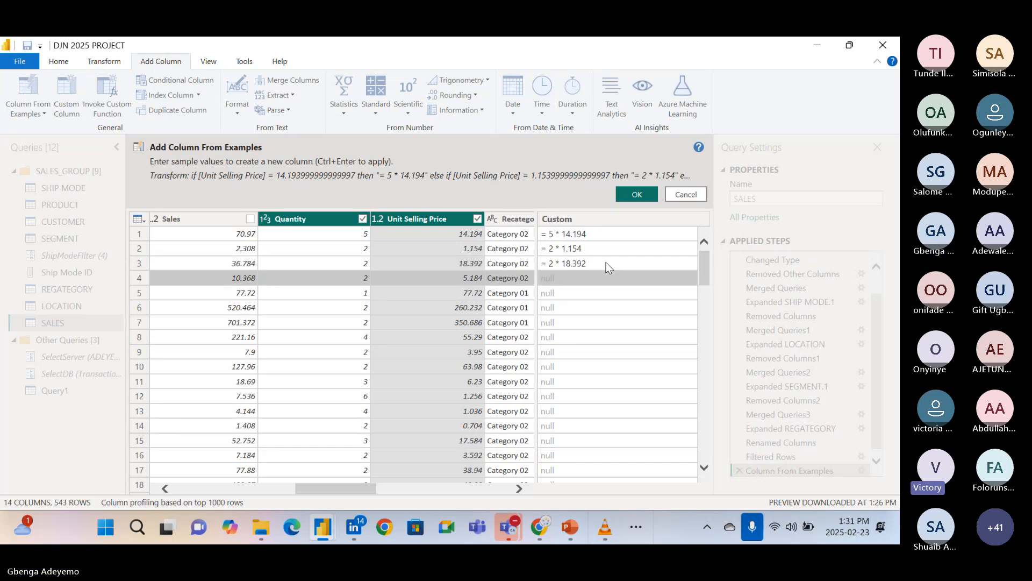
Clear the sample values entered in the first three rows of the column from examples.
click(604, 234)
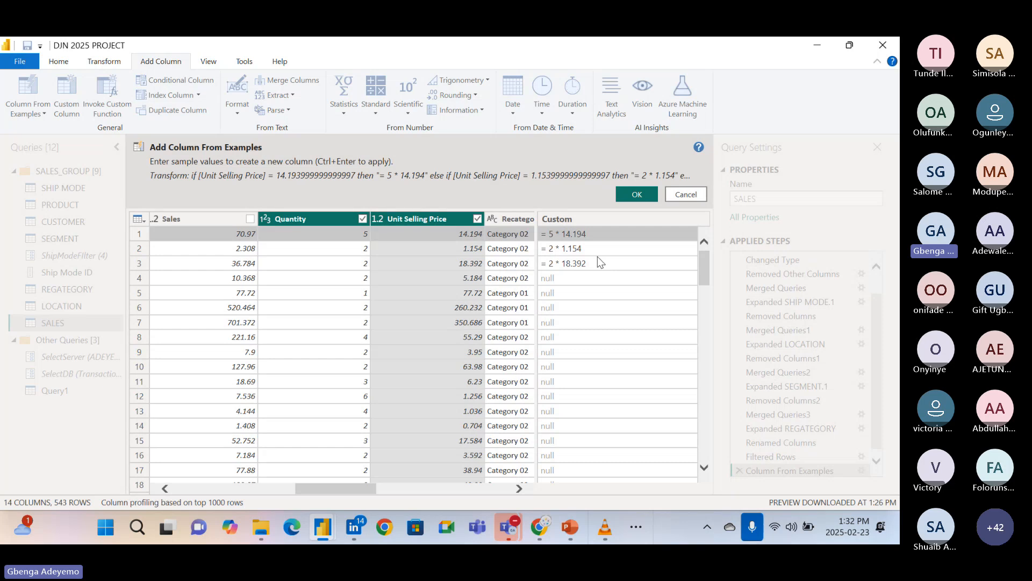
click(598, 233)
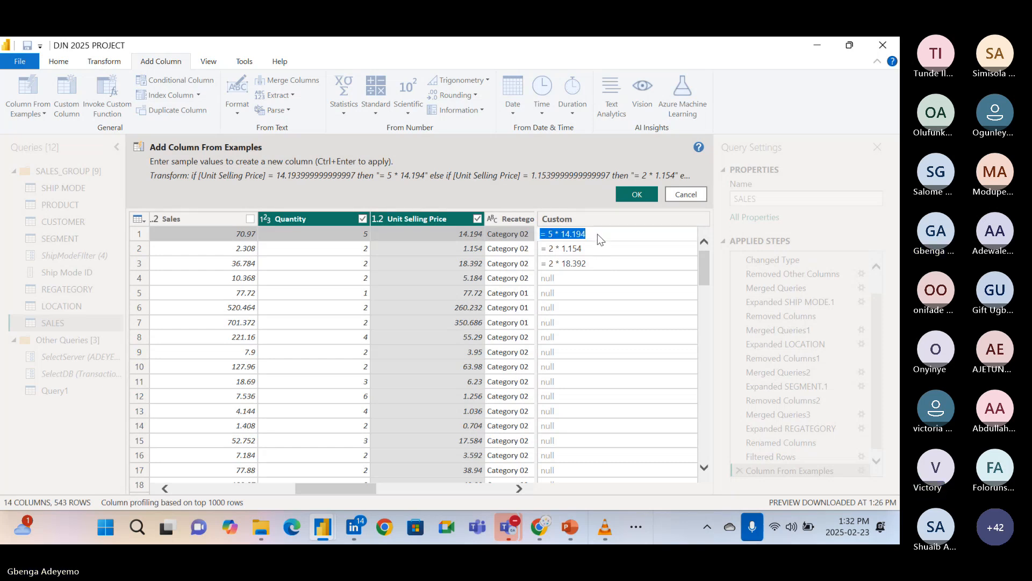
key(BackSpace)
click(598, 250)
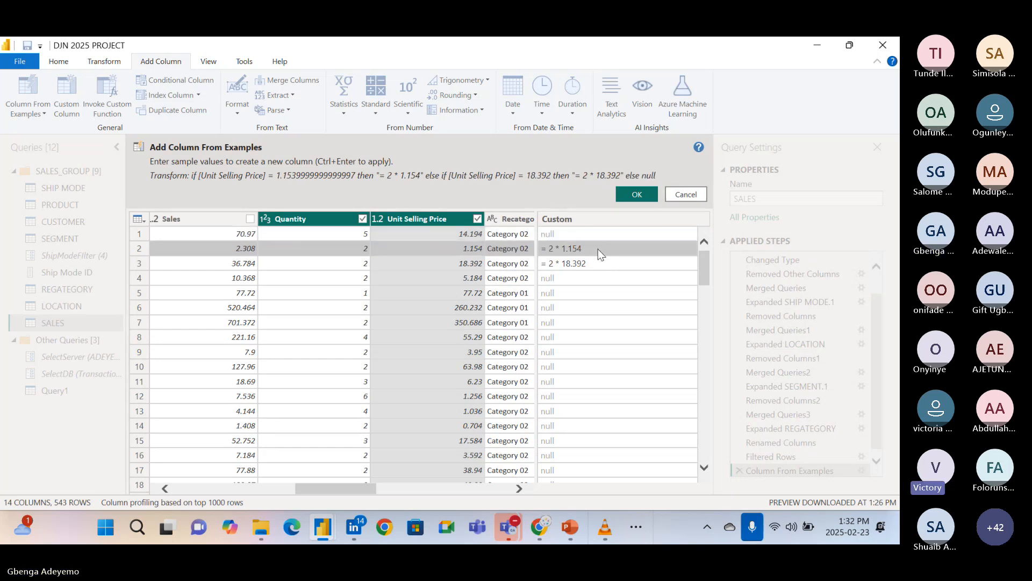
key(BackSpace)
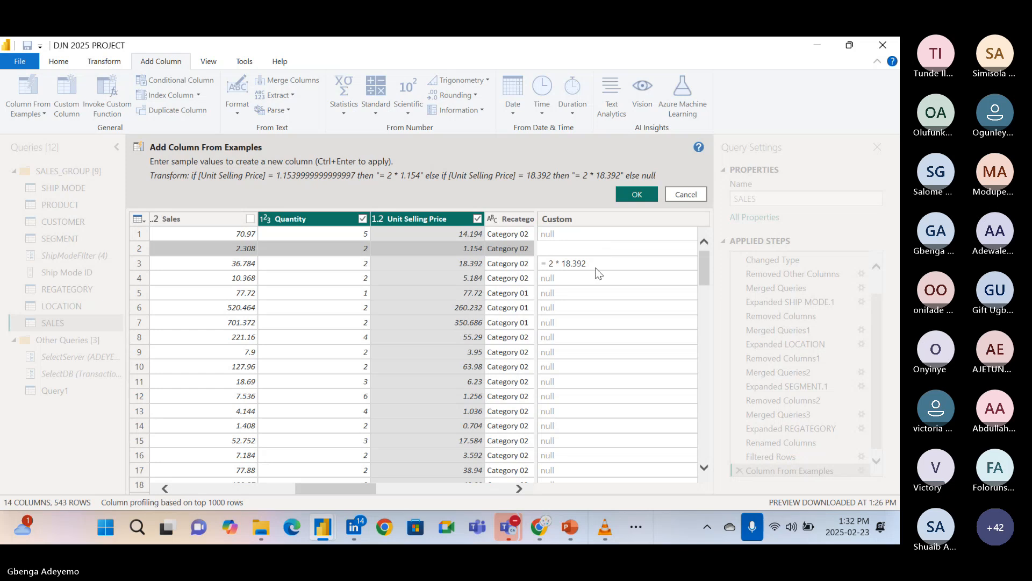
click(595, 267)
key(BackSpace)
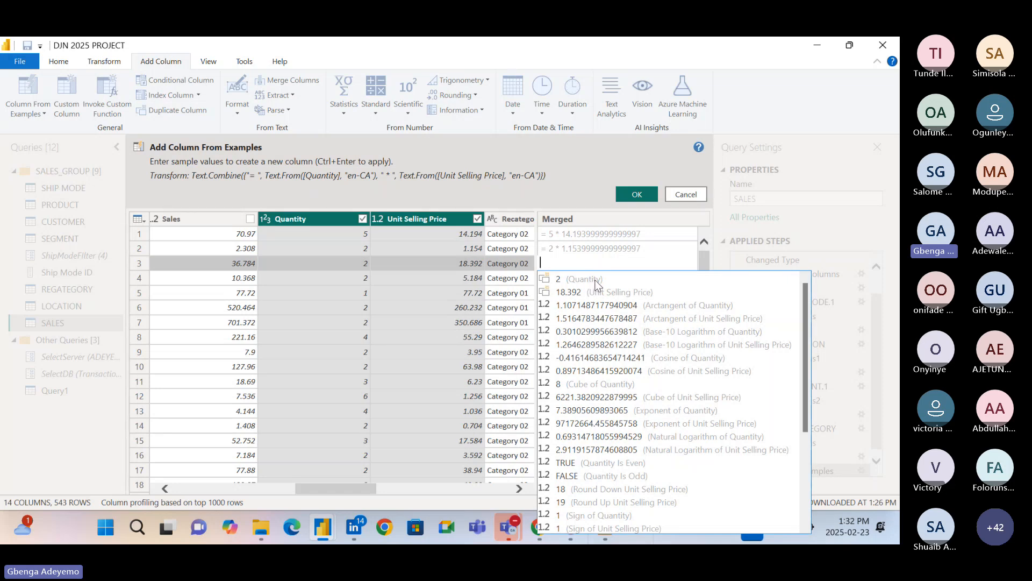
Begin the first row's sample value with the suggested Quantity value 5, followed by a multiplication sign.
click(591, 236)
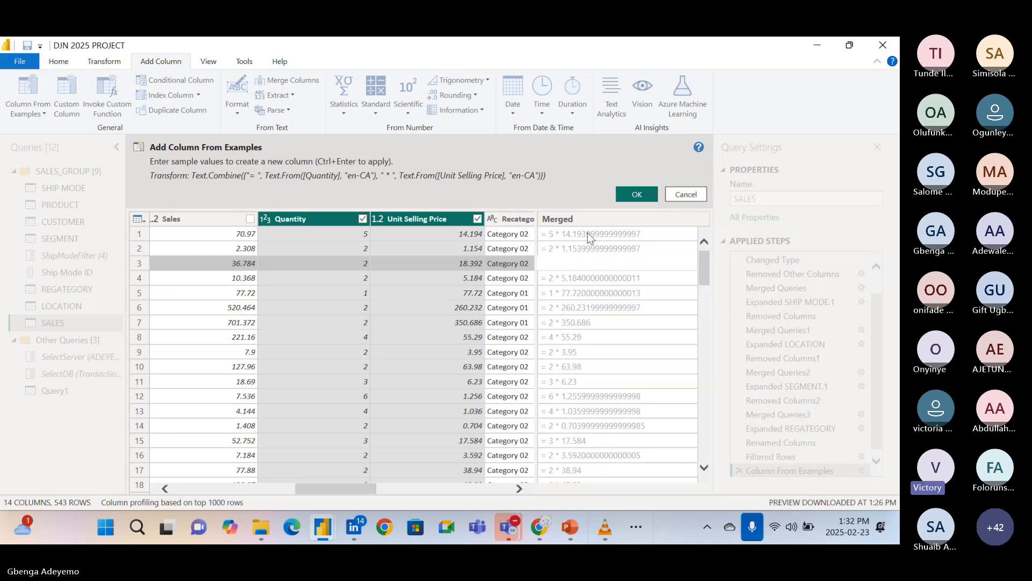
click(591, 237)
click(590, 236)
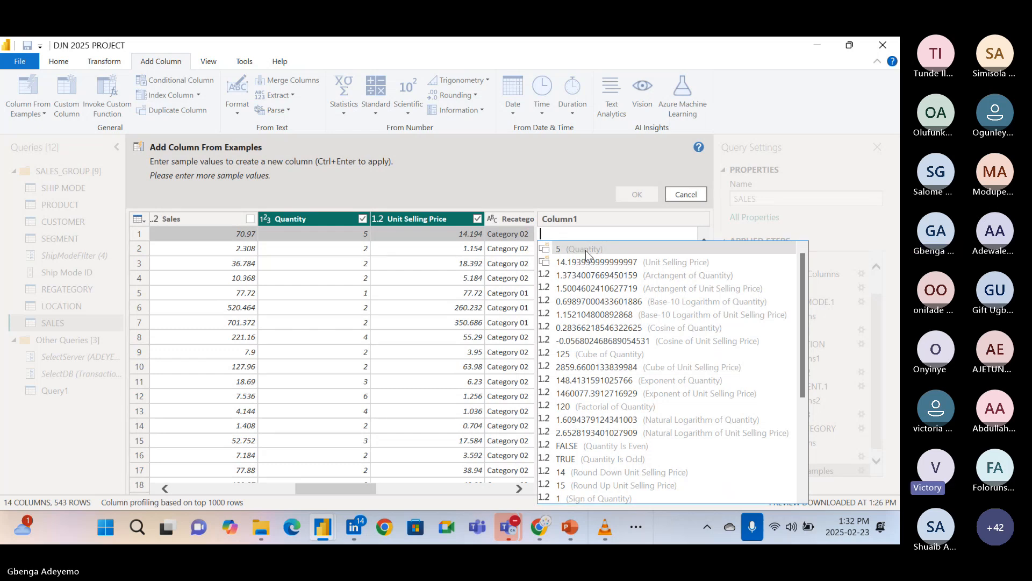
click(587, 249)
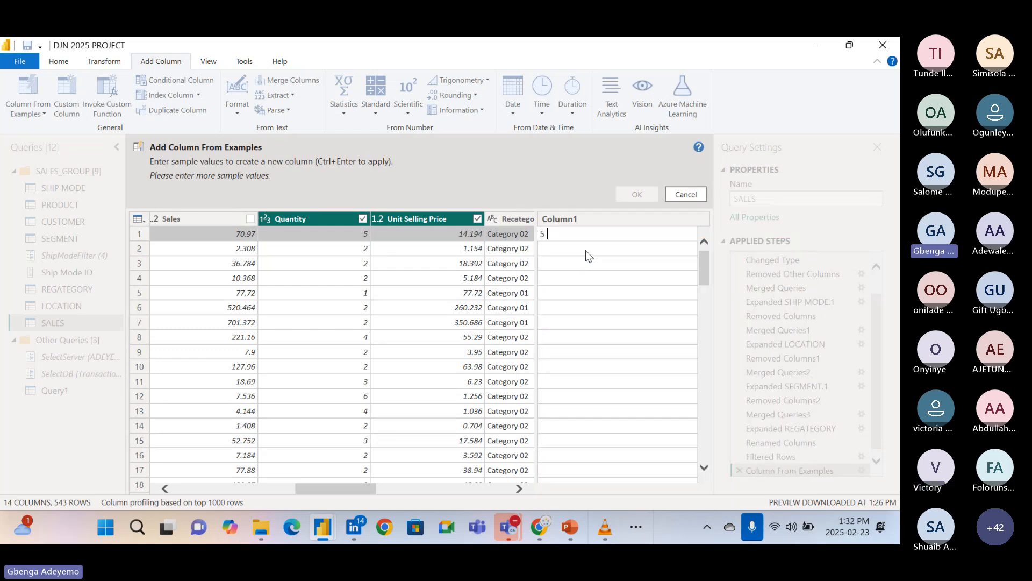
text(*)
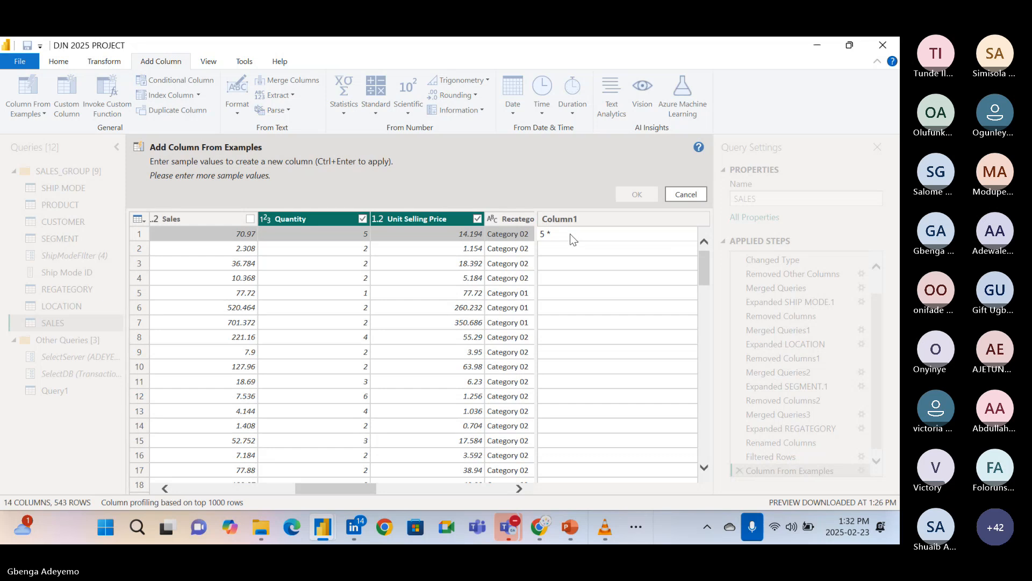
key(shift+Left)
click(566, 234)
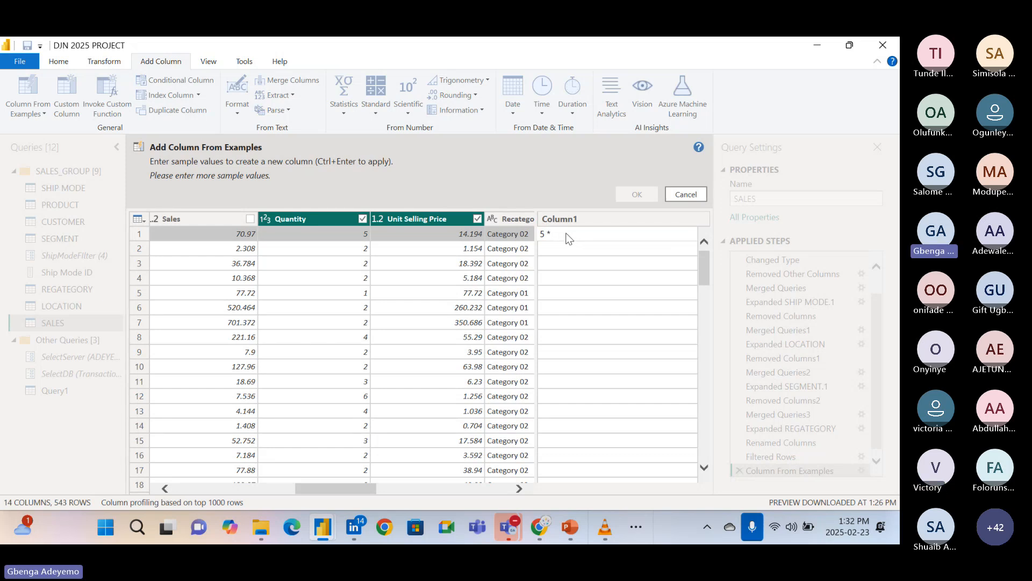
text(unit)
key(BackSpace)
key(BackSpace)
key(BackSpace)
key(BackSpace)
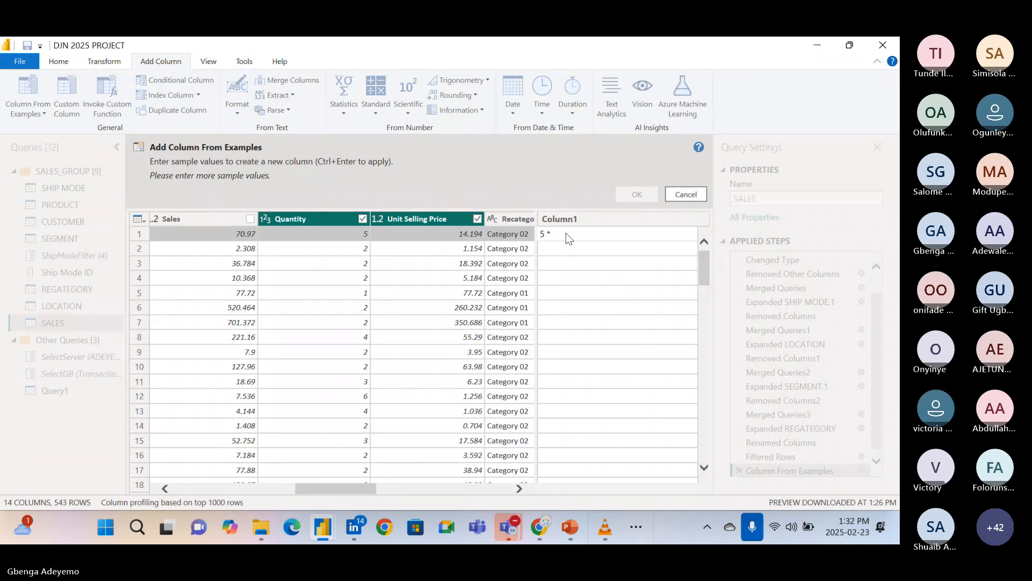
Complete the first row's sample value as 5 * 14.194, apply it and review the filled-in rows.
text(14.1)
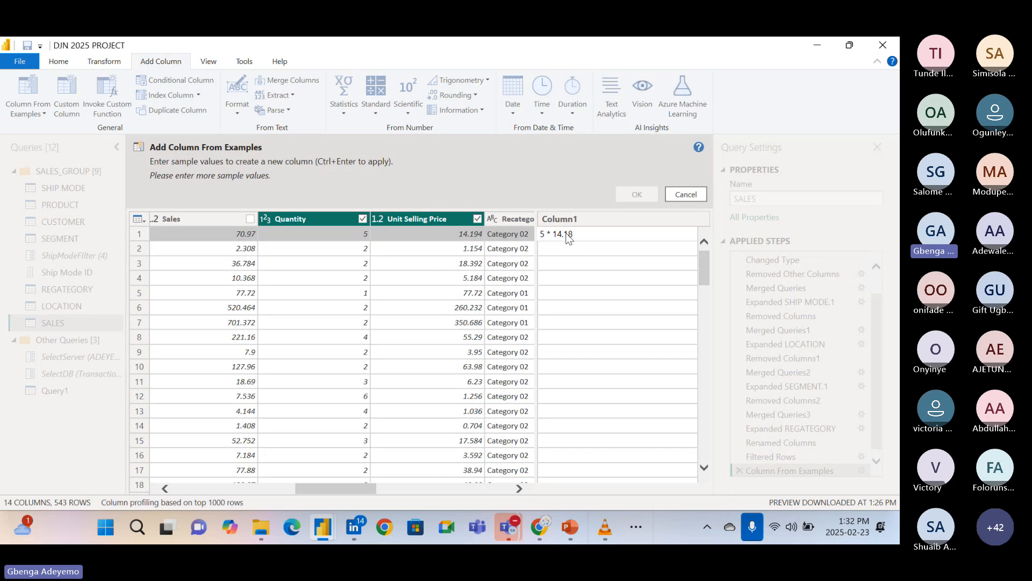
text(94)
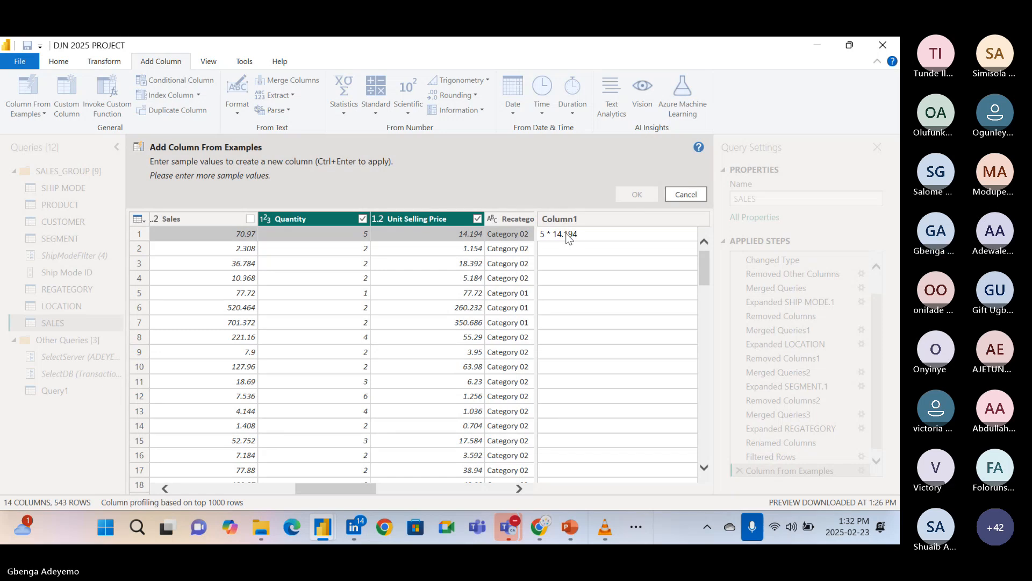
key(Return)
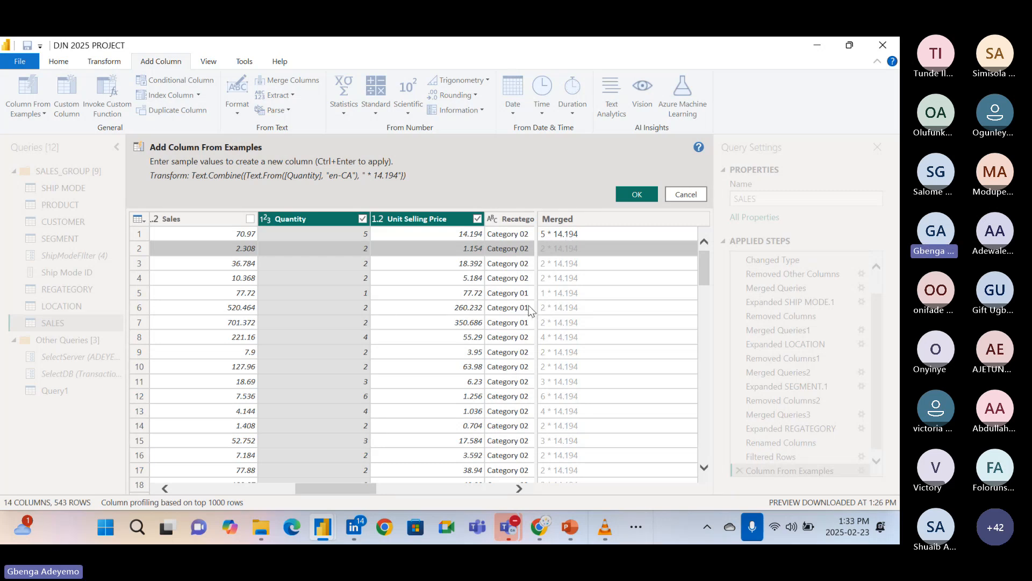
scroll(554, 328, down, 10)
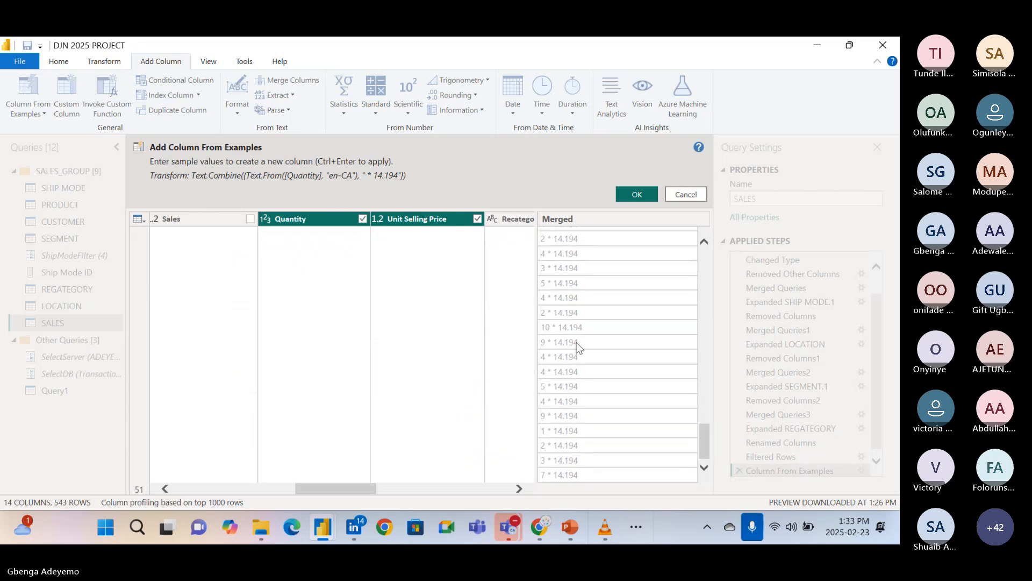
scroll(578, 347, up, 10)
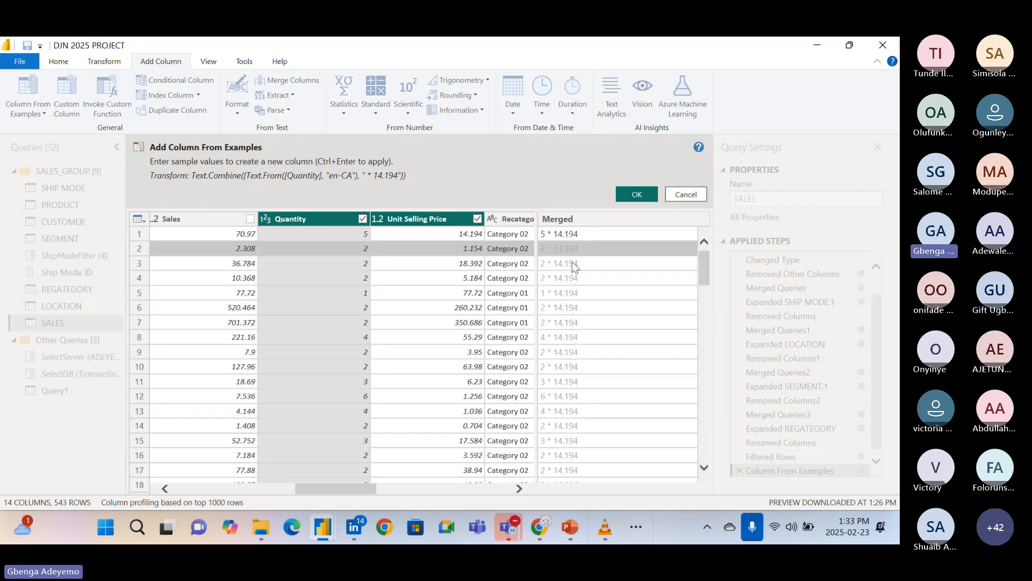
Clear the first row's sample value and examine the suggested transformations of Quantity and Unit Selling Price.
click(589, 233)
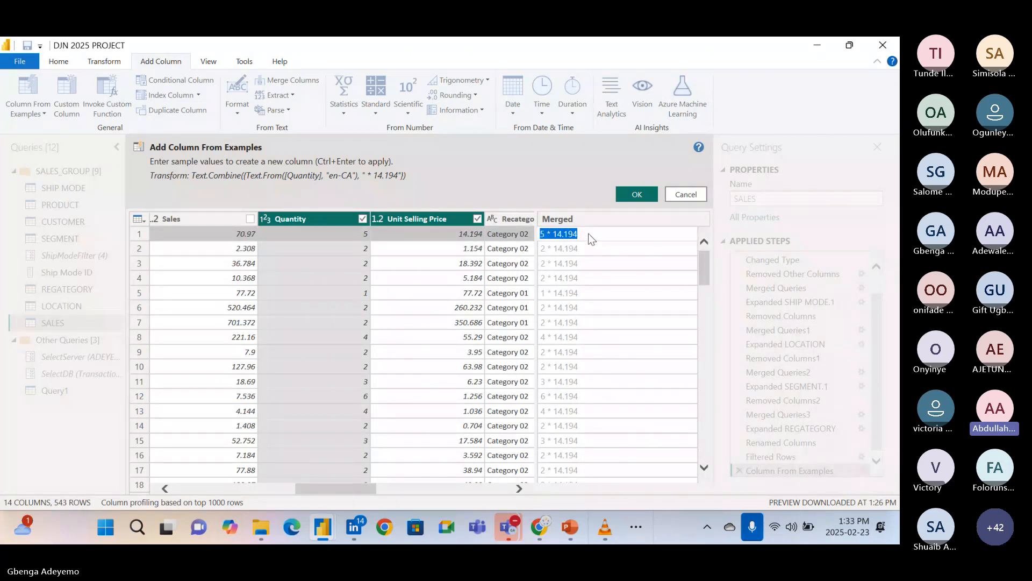
key(BackSpace)
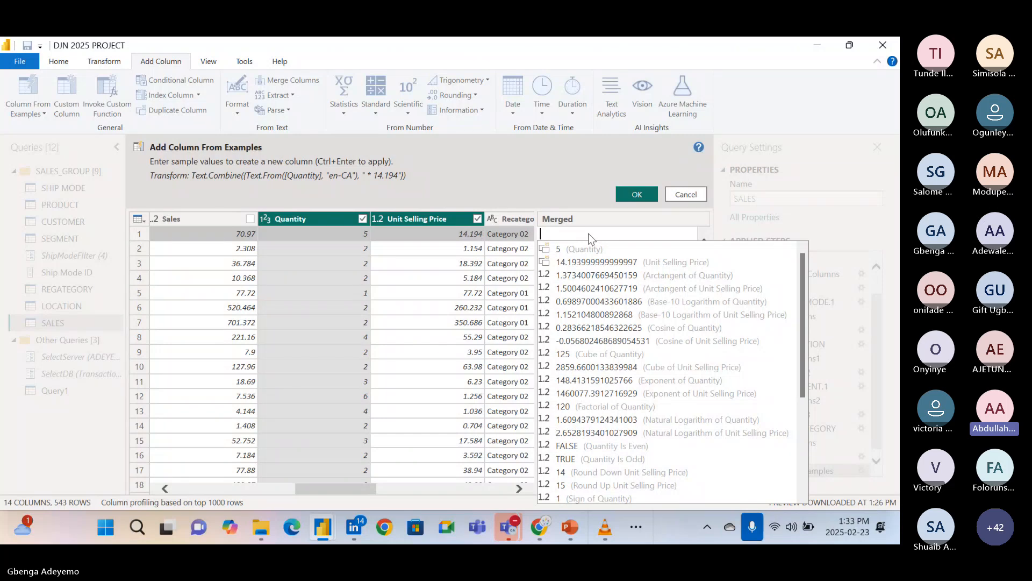
scroll(611, 356, down, 1)
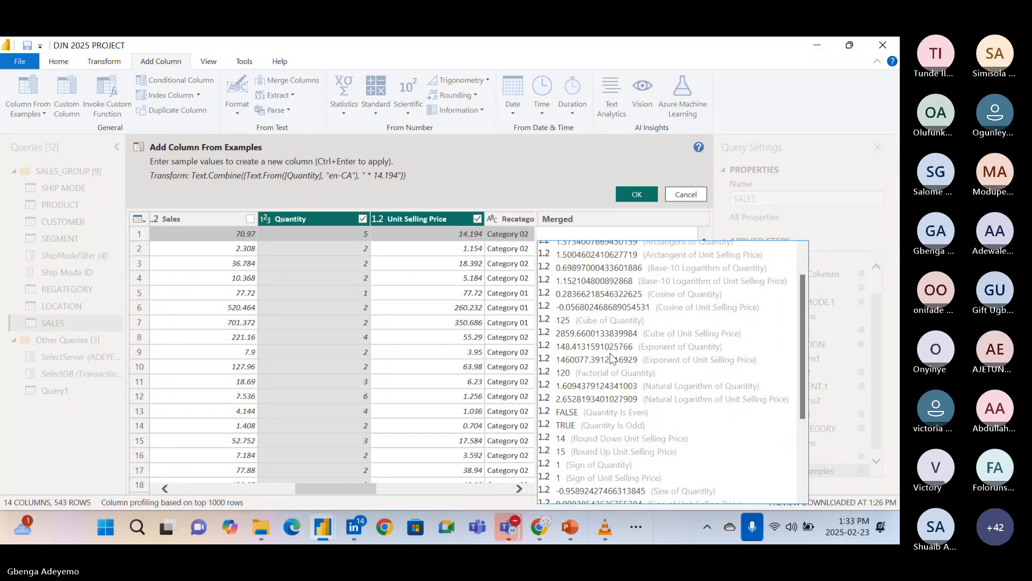
scroll(611, 357, down, 3)
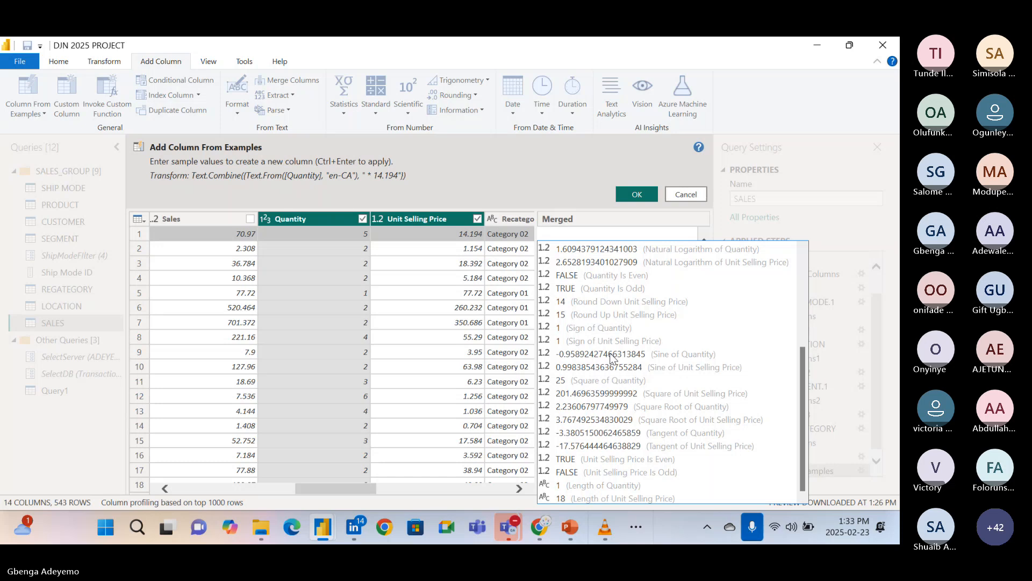
scroll(611, 357, up, 4)
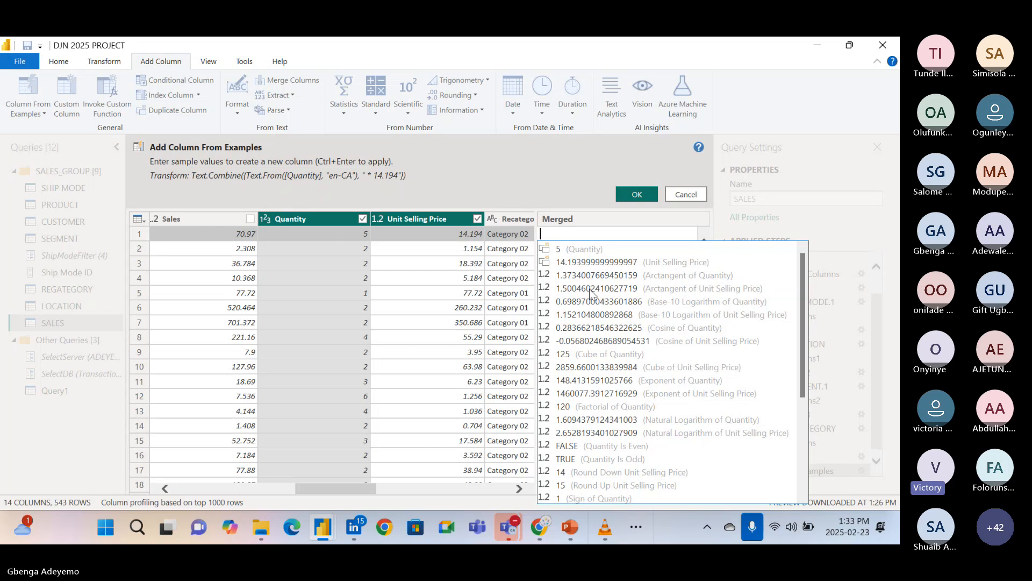
scroll(606, 368, down, 5)
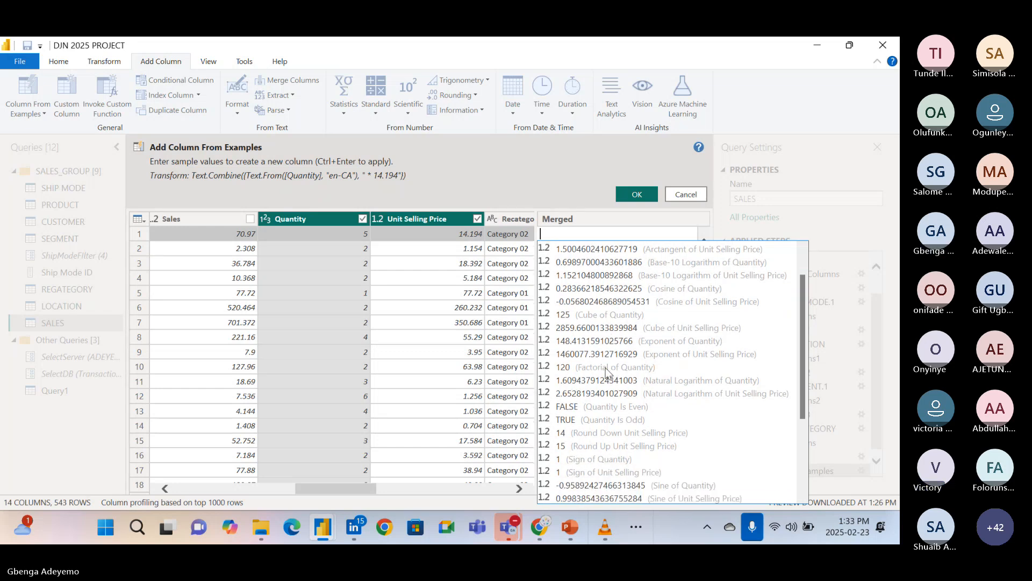
scroll(606, 370, down, 4)
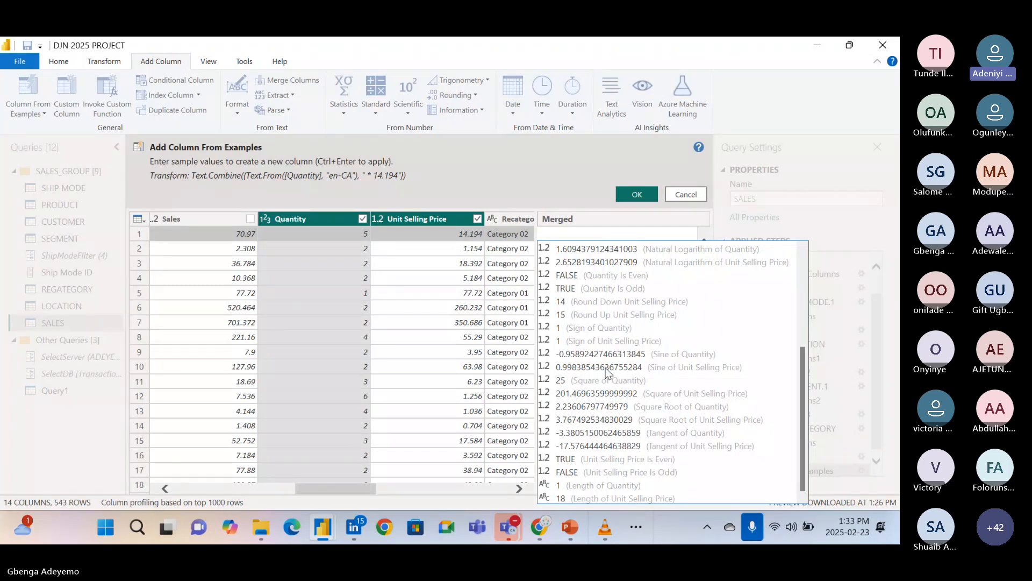
scroll(606, 371, up, 9)
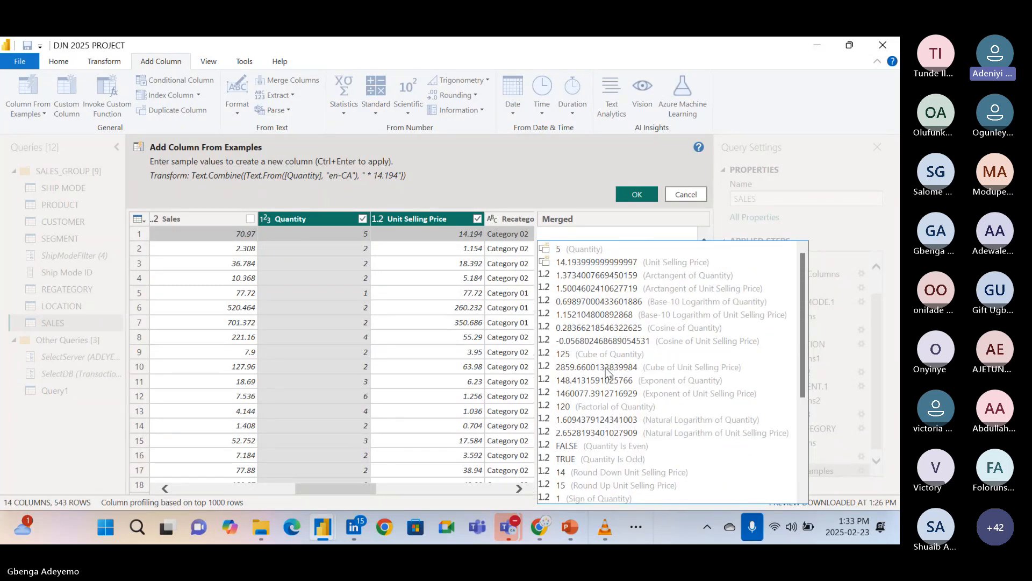
Set the first row's sample value to the suggested Unit Selling Price 14.193999999999997 followed by * 5, and apply it.
click(591, 260)
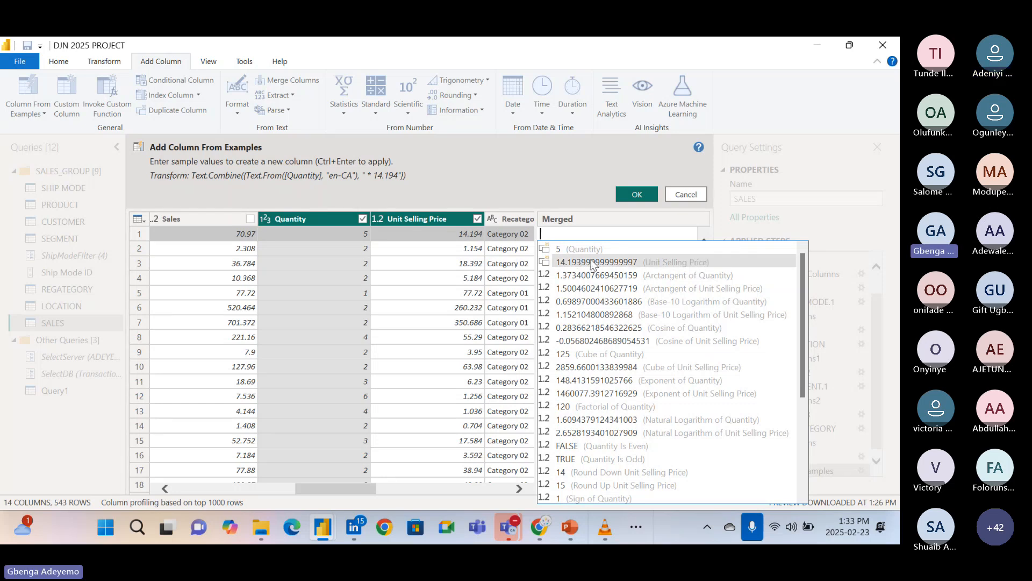
double_click(592, 260)
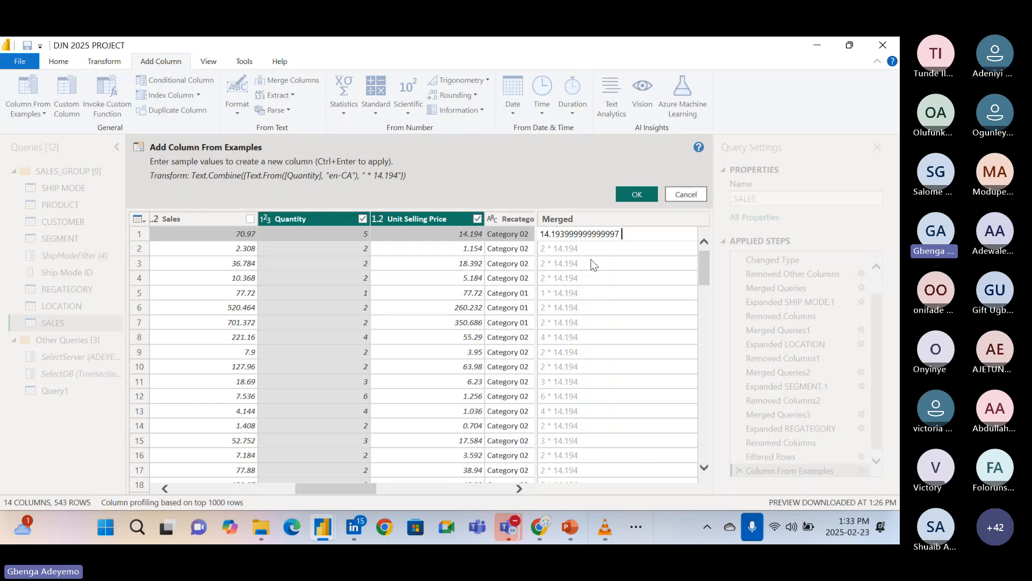
text(*)
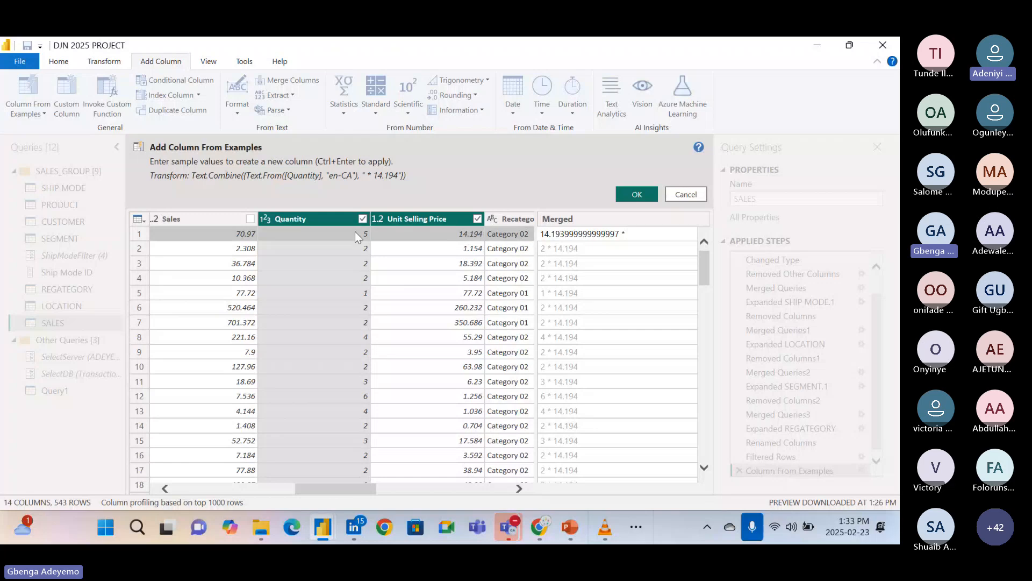
click(341, 223)
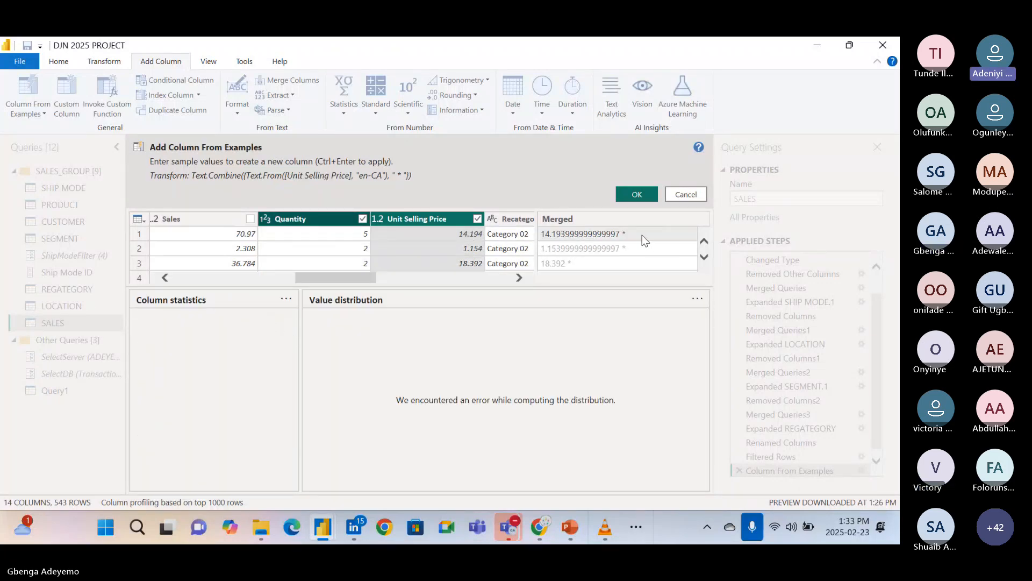
click(643, 236)
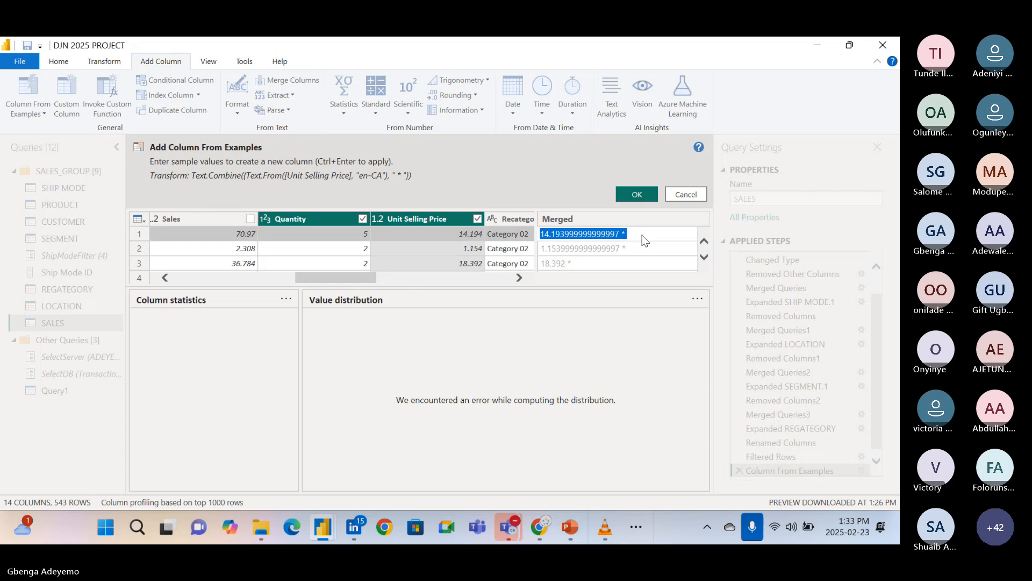
click(645, 240)
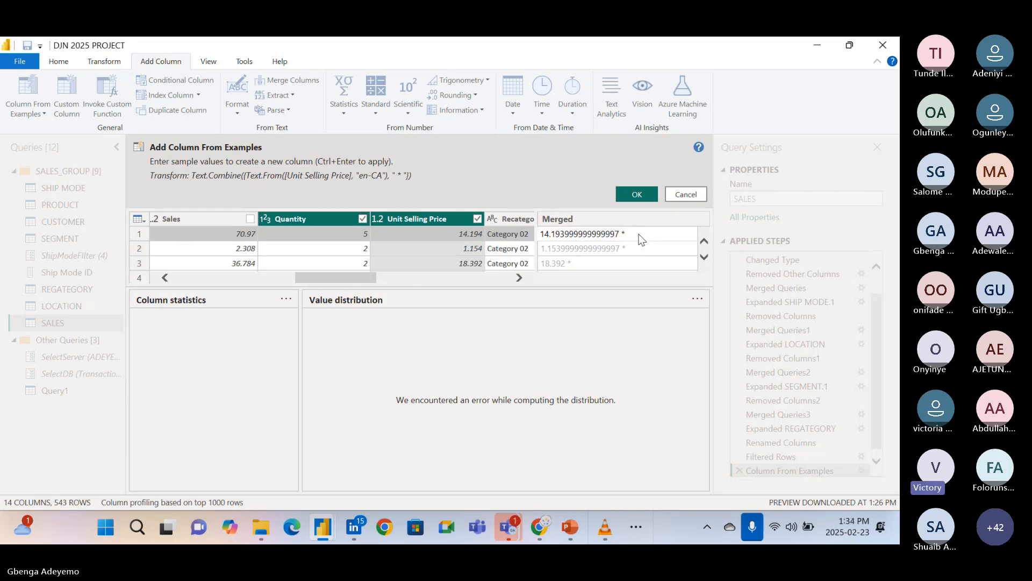
text(5)
key(Return)
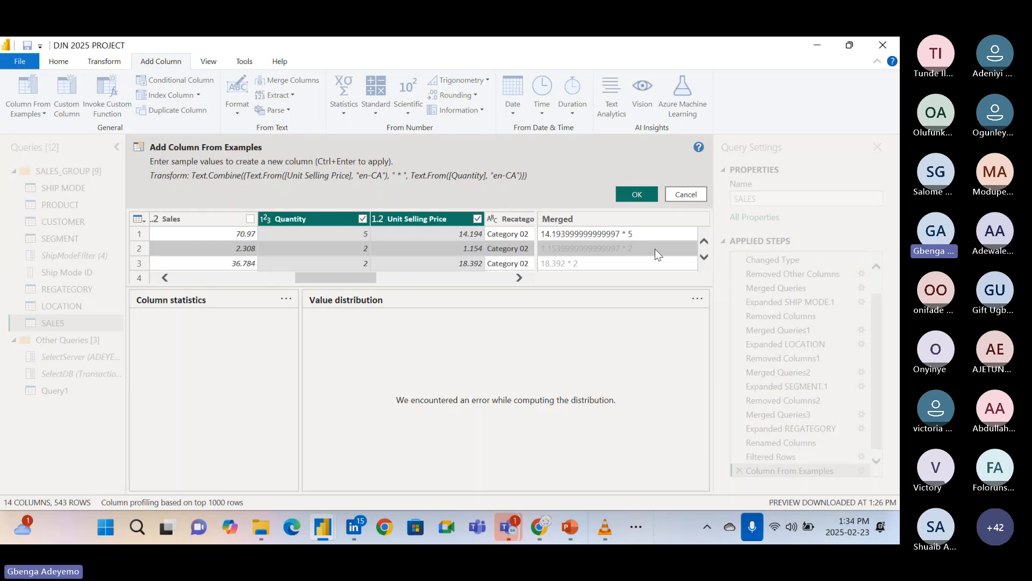
Create the column from the entered example and check its values against the Unit Selling Price column.
scroll(655, 250, down, 1)
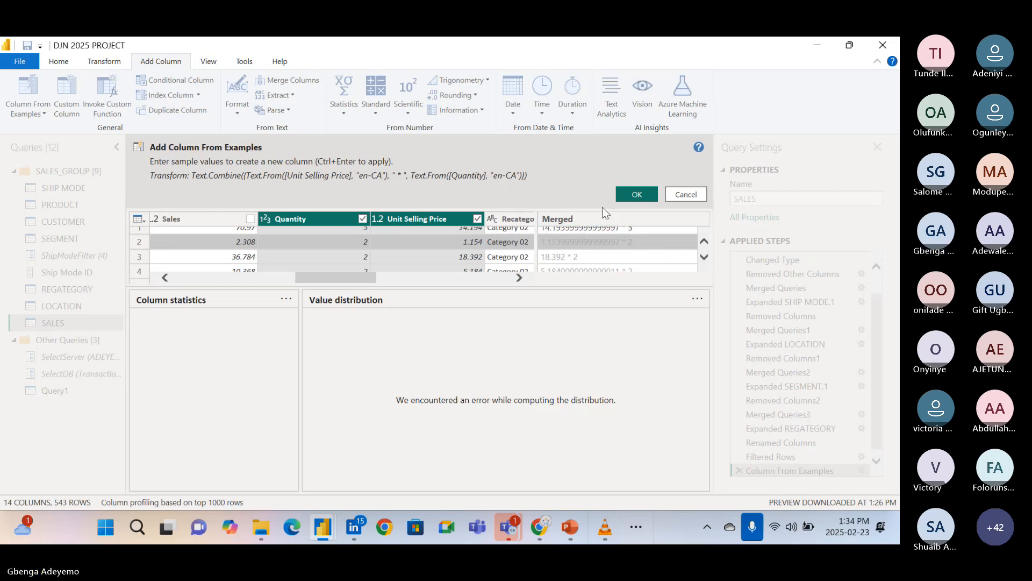
click(636, 194)
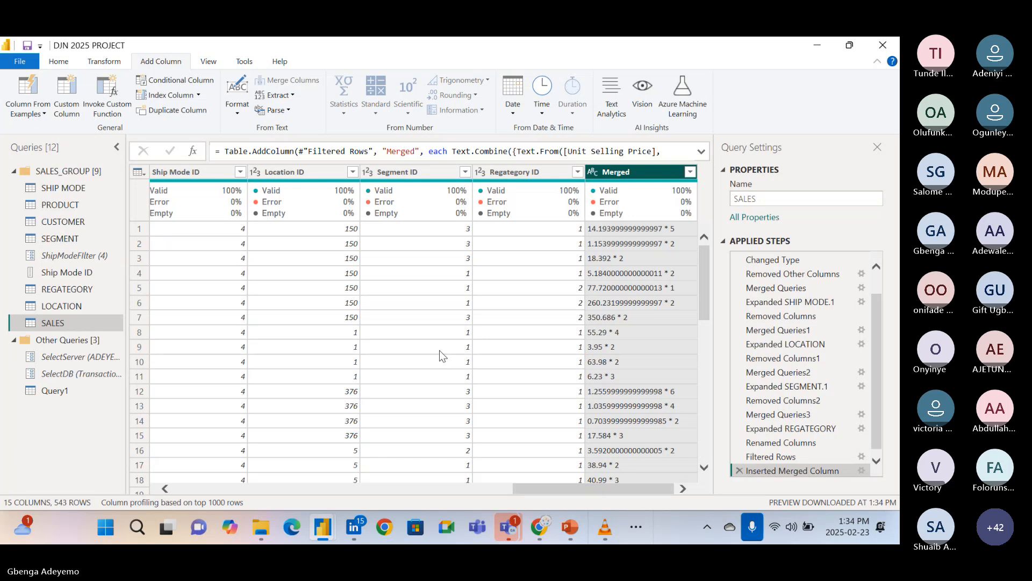
scroll(367, 356, left, 3)
scroll(367, 356, left, 3)
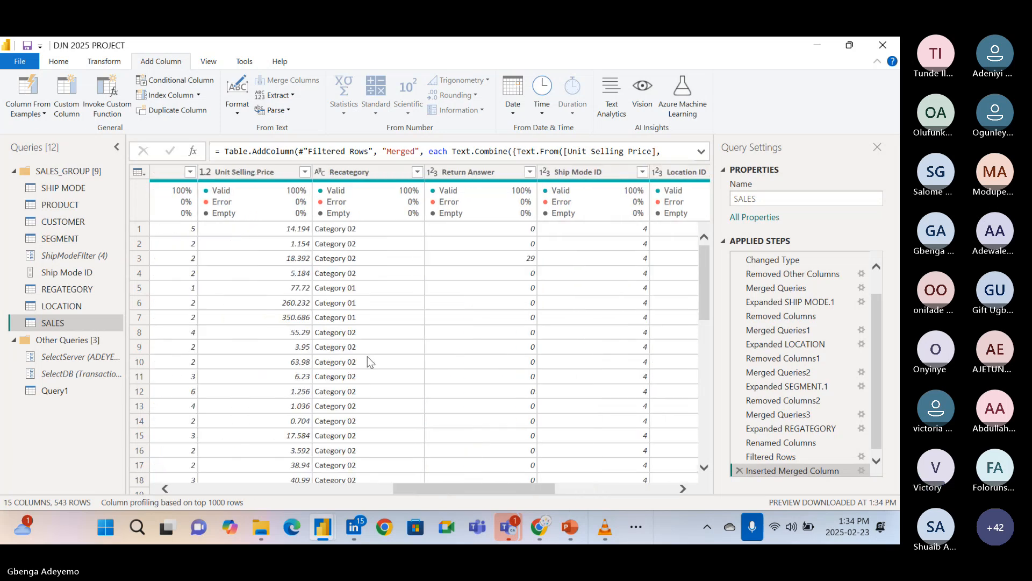
scroll(366, 355, right, 5)
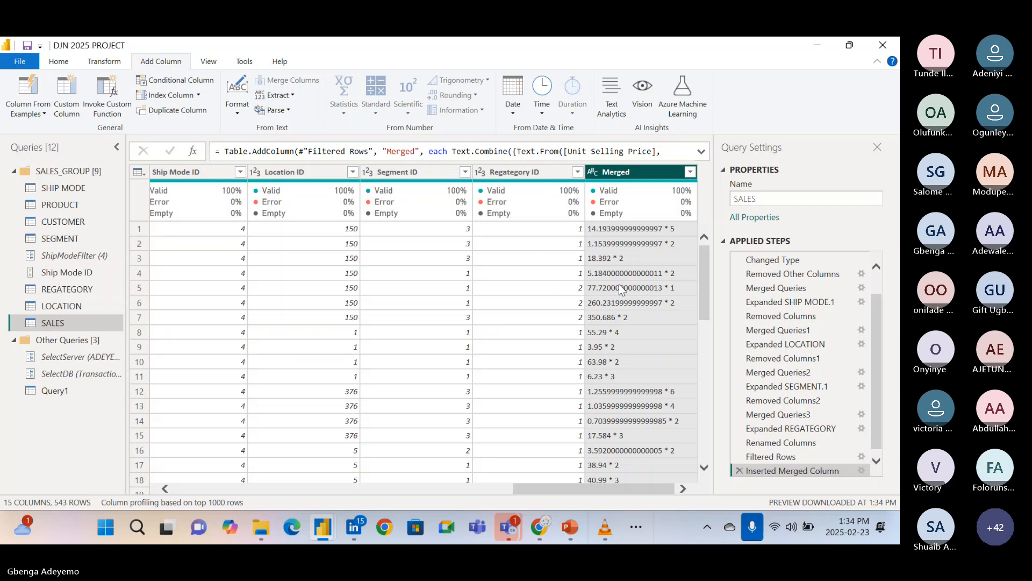
click(619, 230)
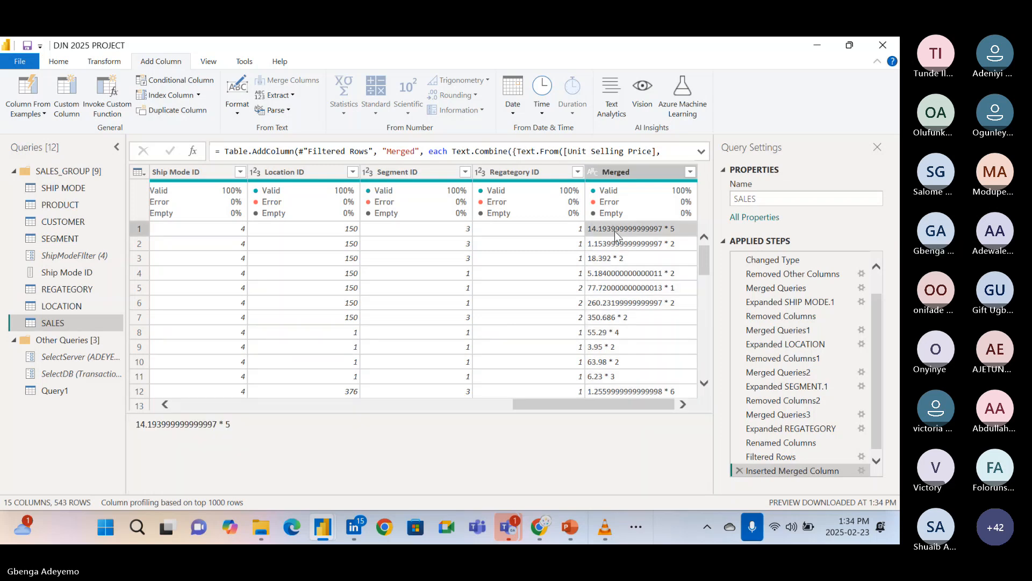
Inspect the custom column formula of the Inserted Merged Column step and close its settings without changes.
scroll(844, 466, down, 1)
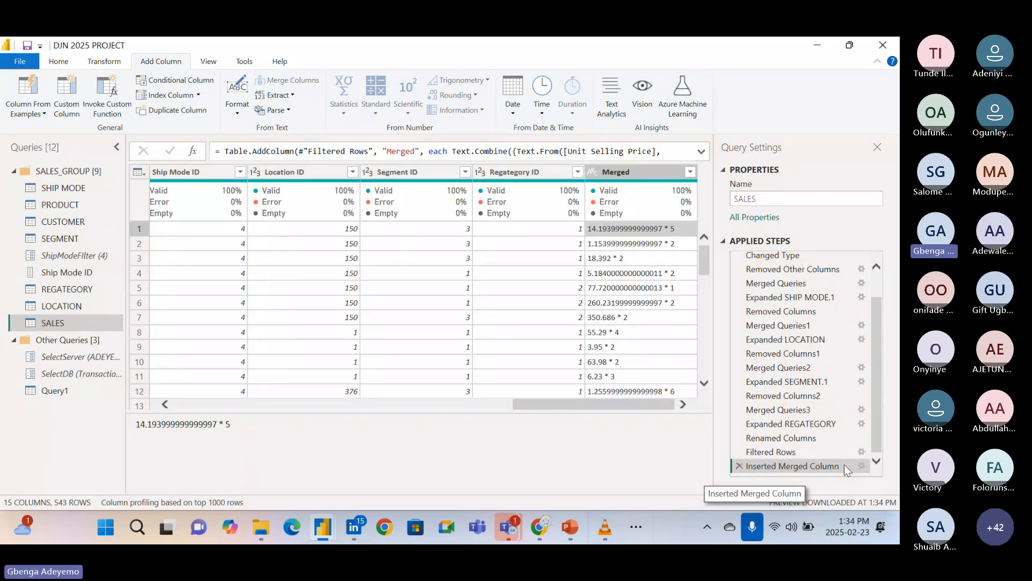
click(861, 465)
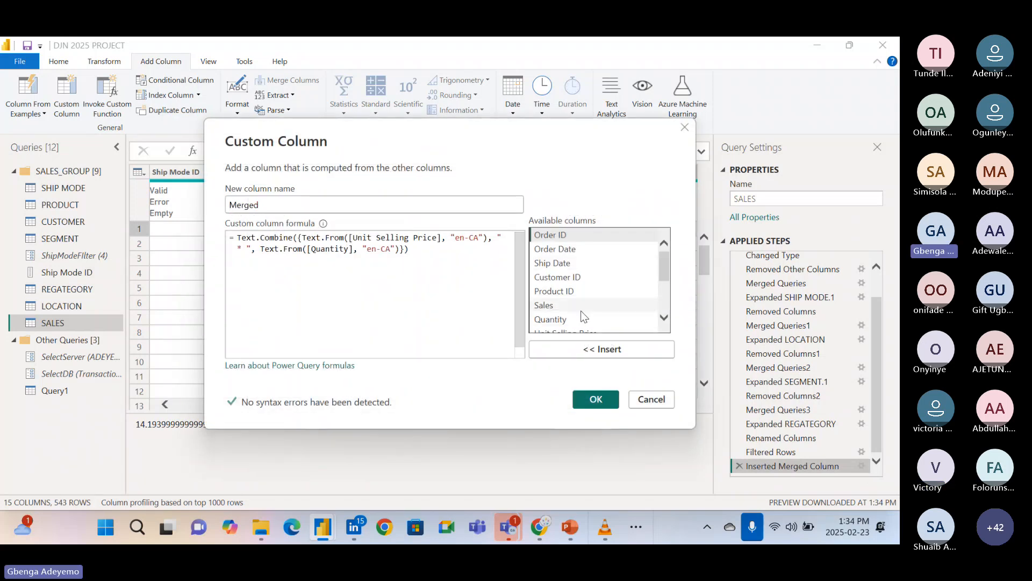
click(651, 399)
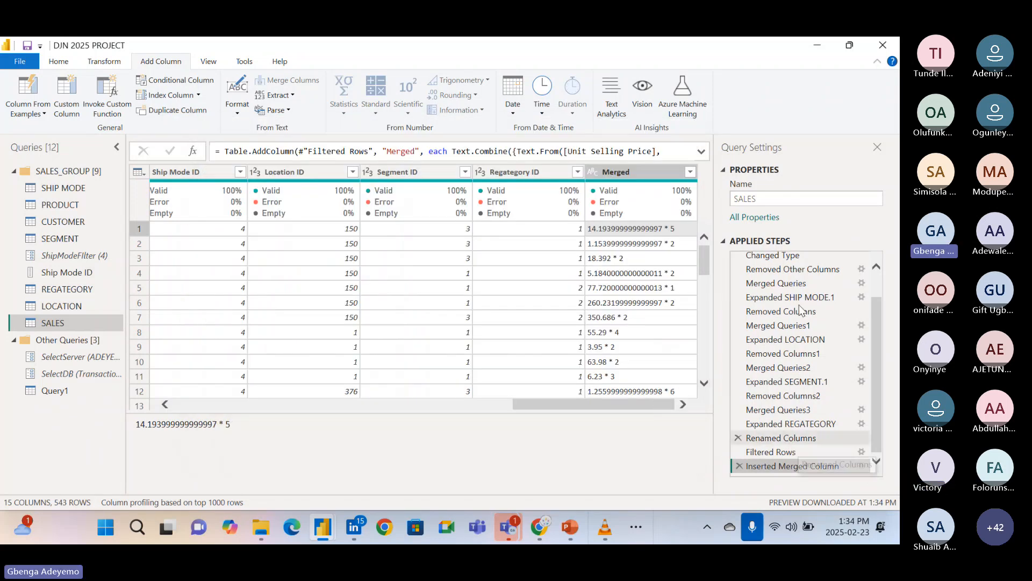
click(787, 144)
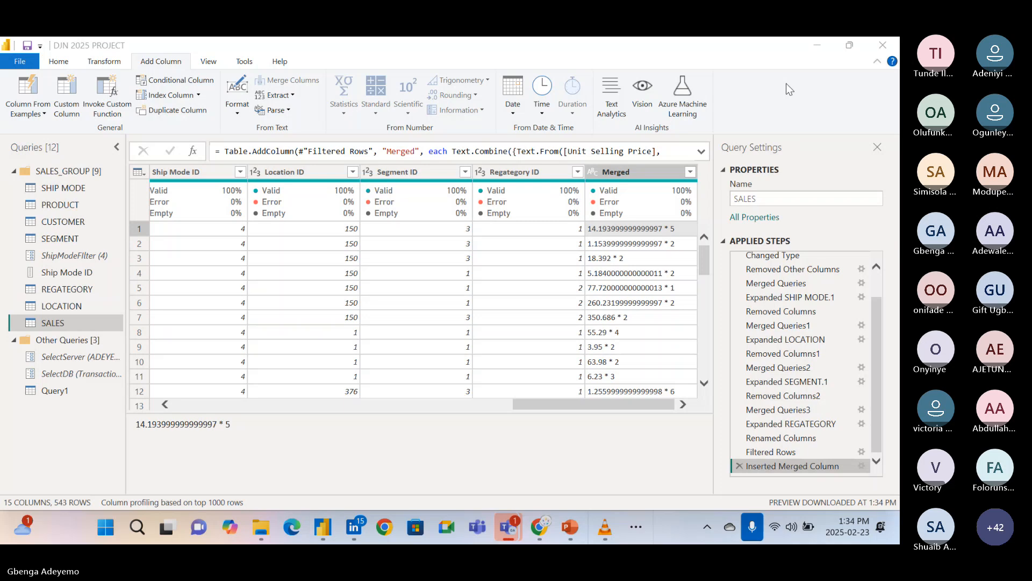
drag(880, 397, 890, 452)
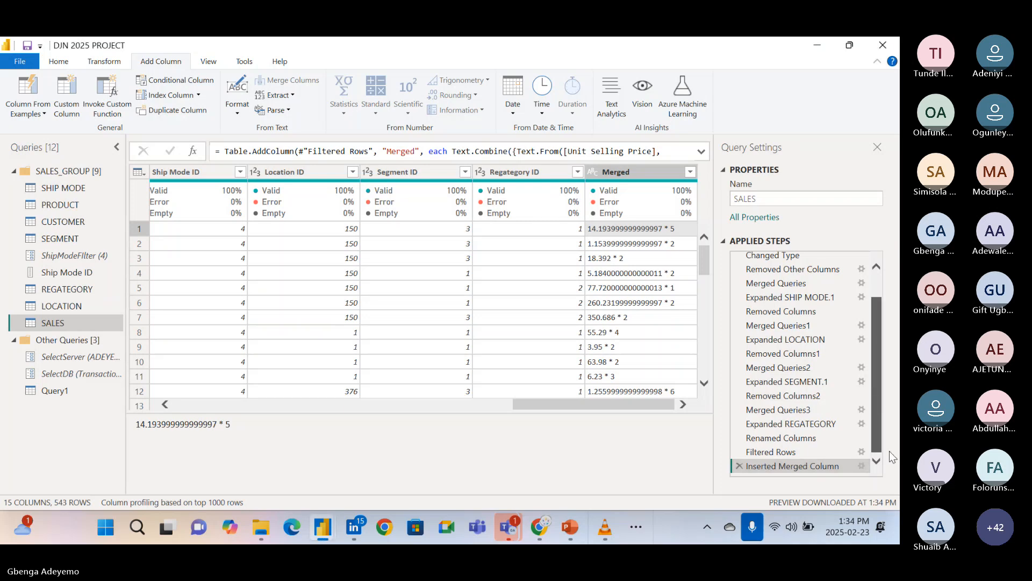
click(863, 467)
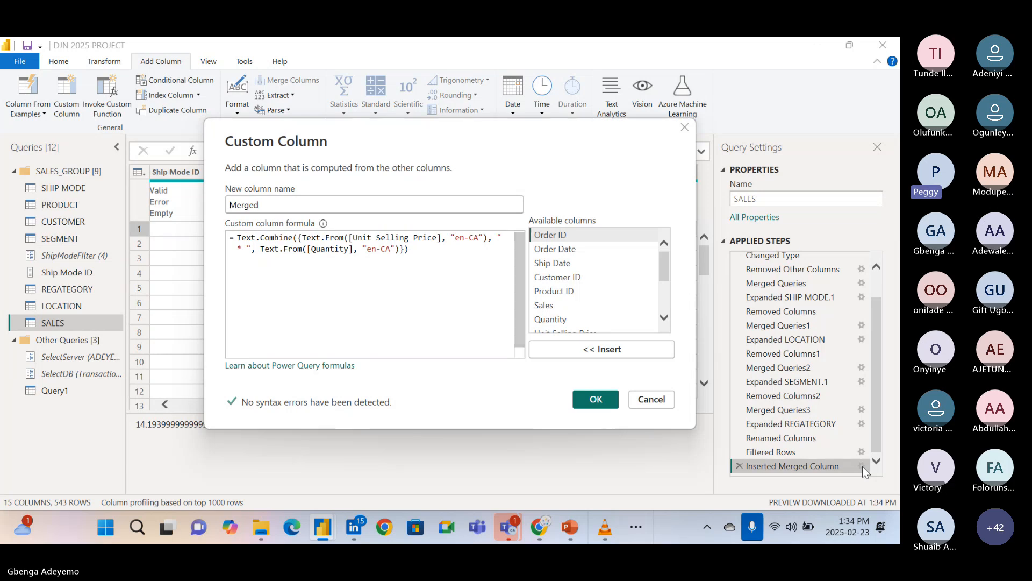
click(660, 403)
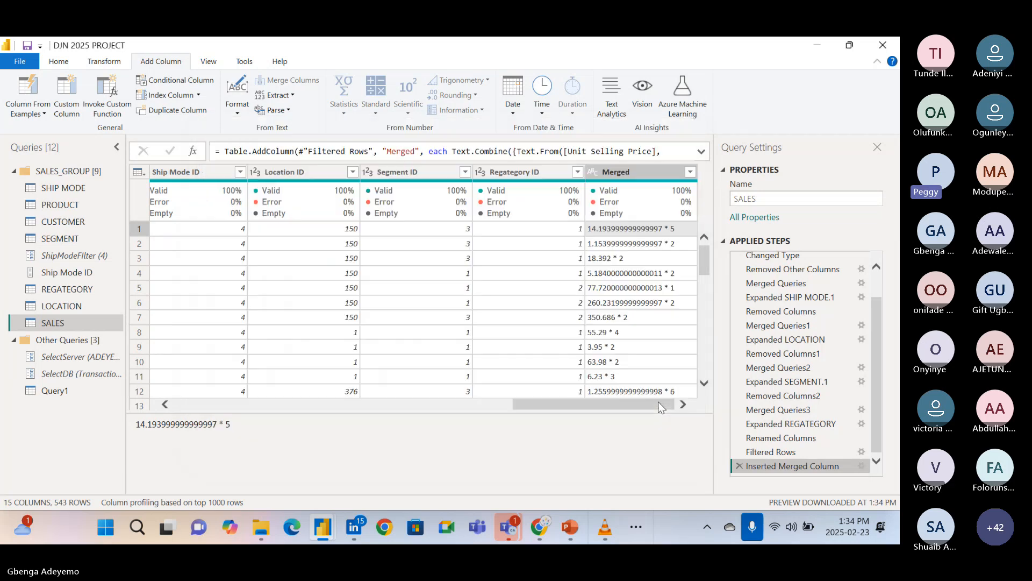
Remove the Merged column from the SALES query.
click(618, 174)
right_click(618, 173)
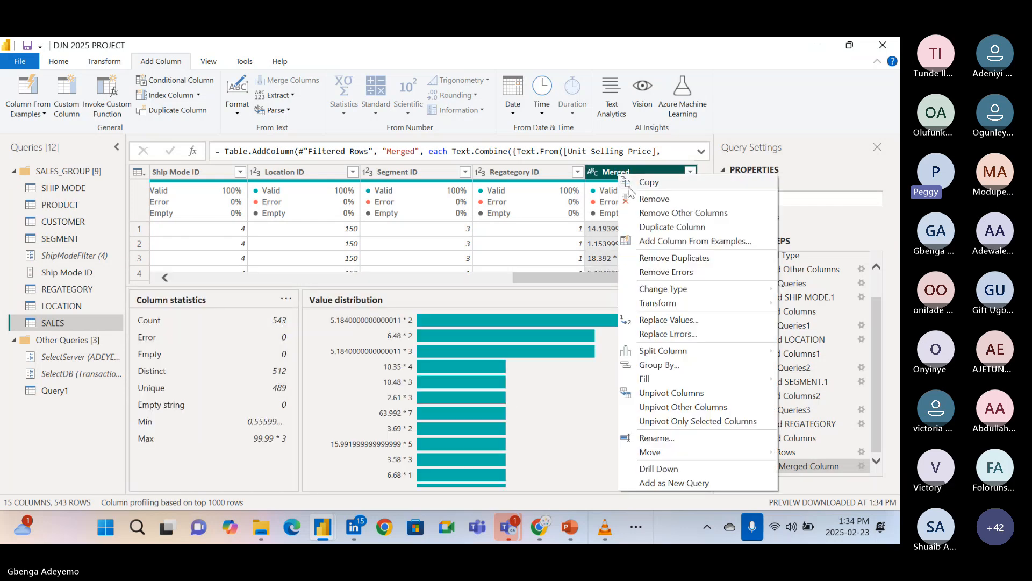
click(641, 199)
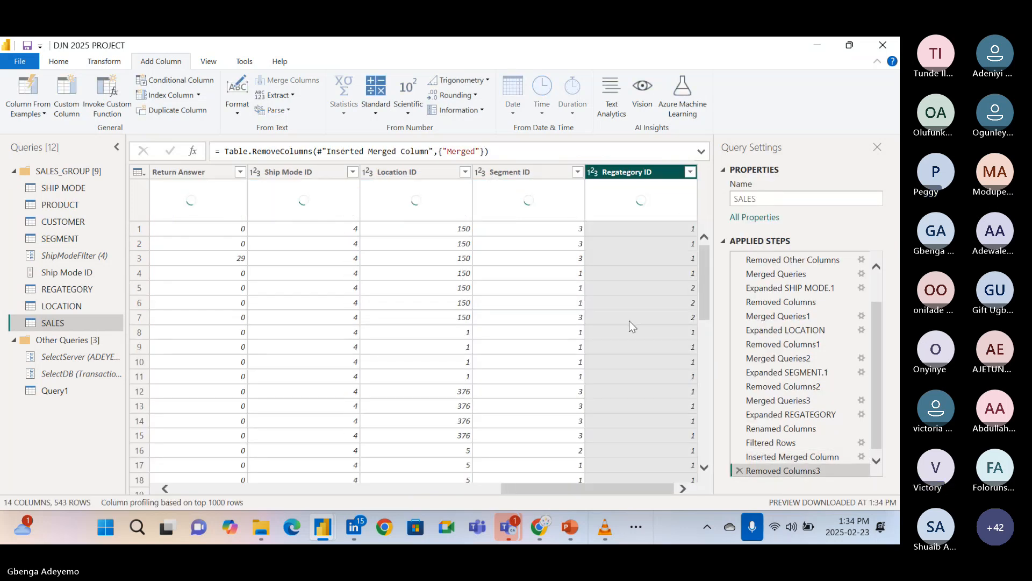
Start a column from examples based on the selected column and set the first row's sample value to = 14.194 * 5.
click(26, 117)
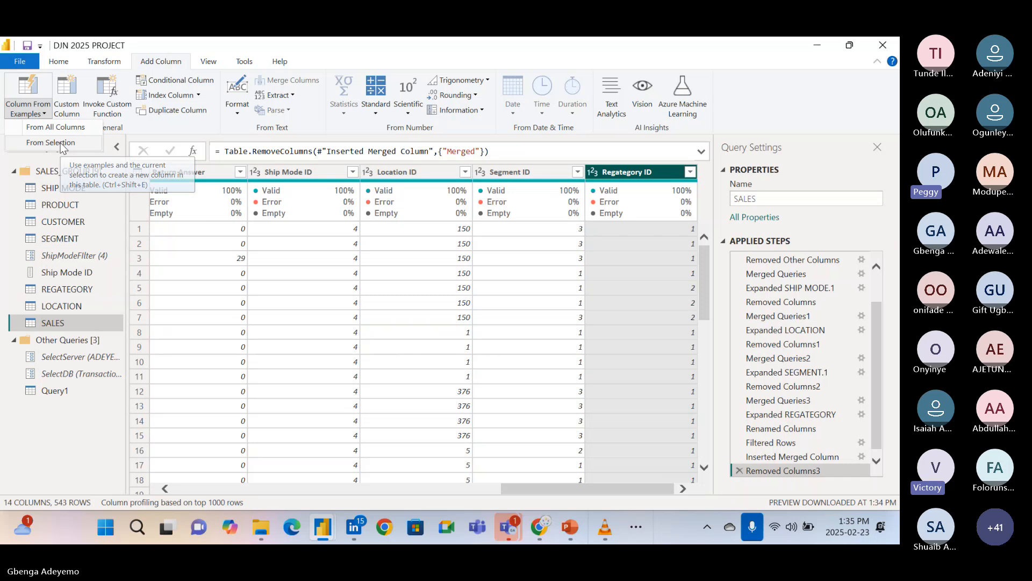
click(59, 143)
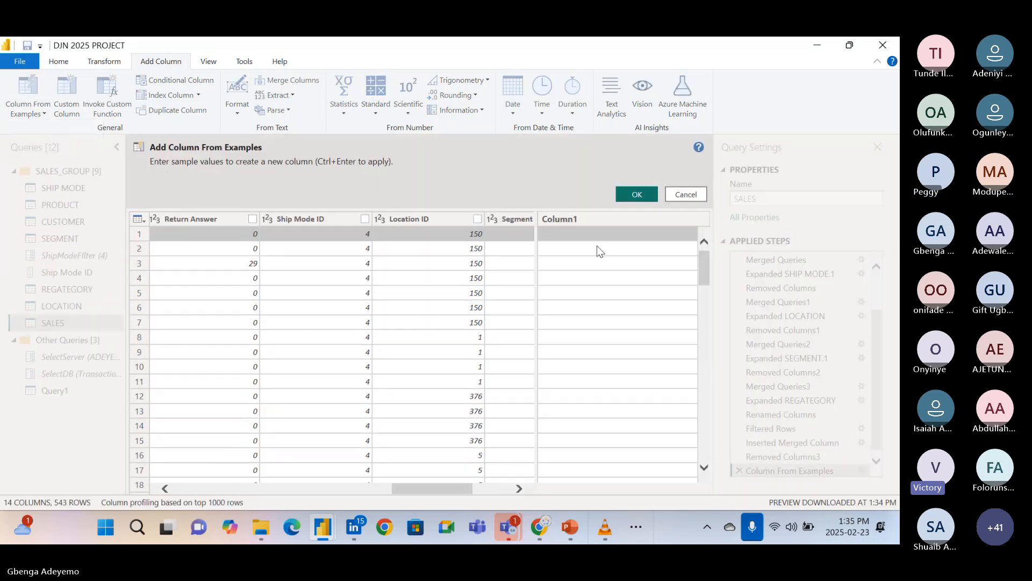
click(577, 235)
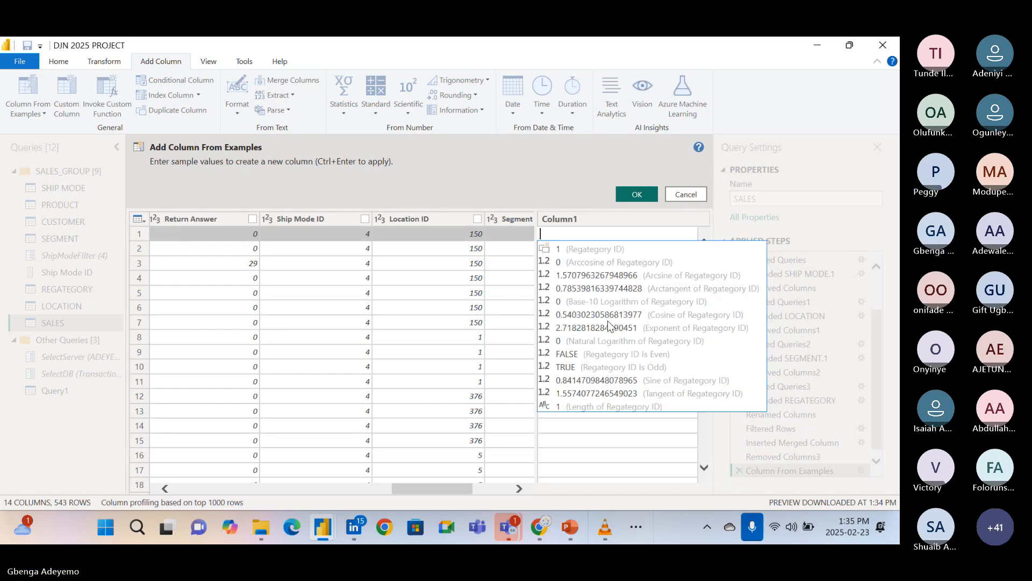
text(=)
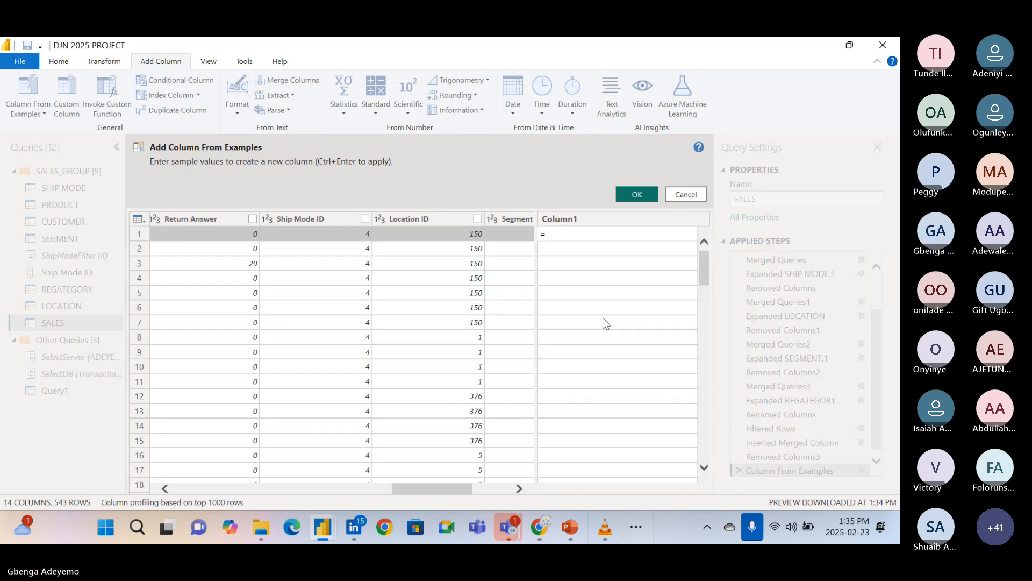
scroll(513, 322, left, 5)
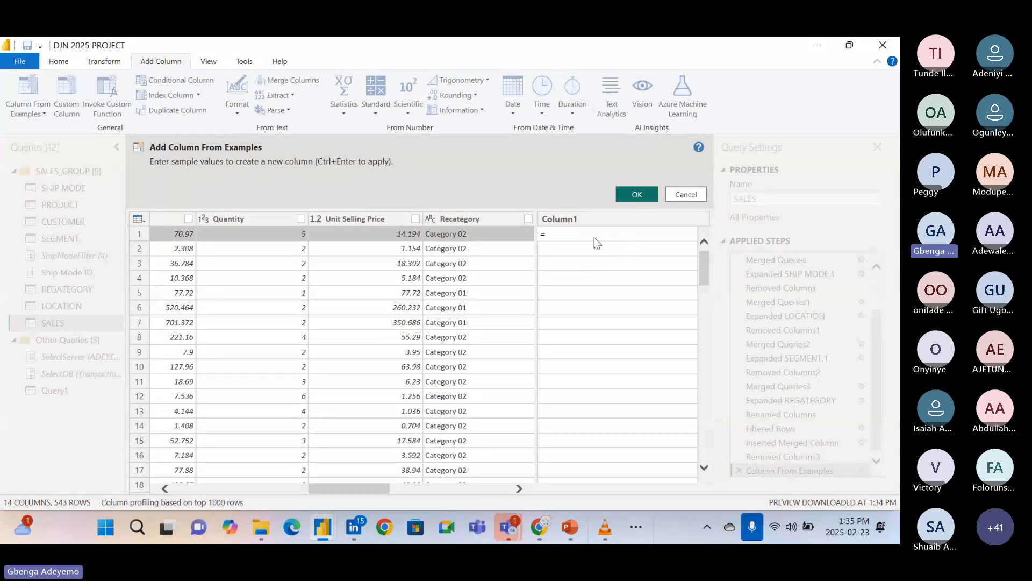
text(14.194 * 5)
click(583, 282)
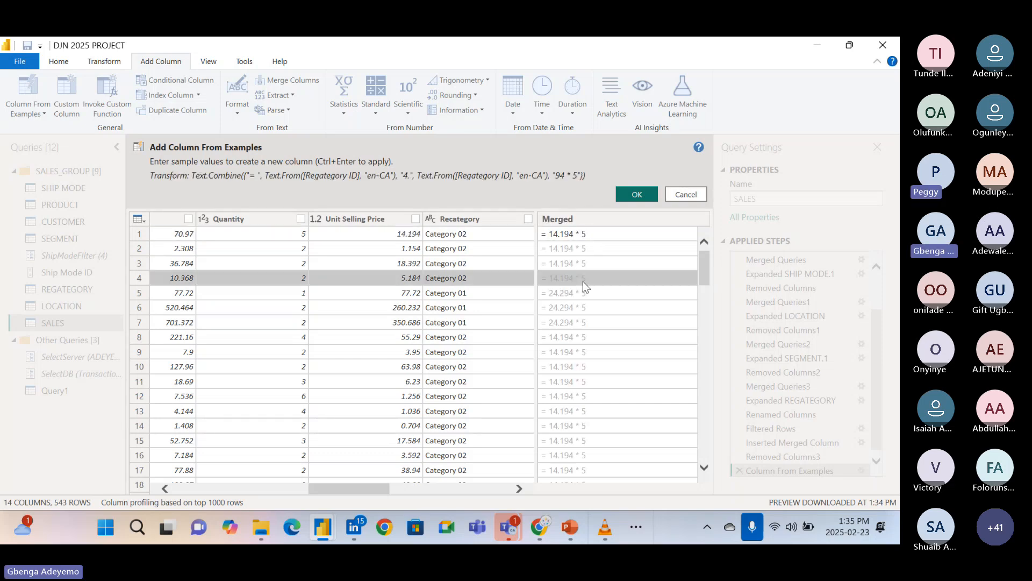
Set row 7's sample value to = 350.686 * 2 and review the values suggested for the other rows.
click(579, 321)
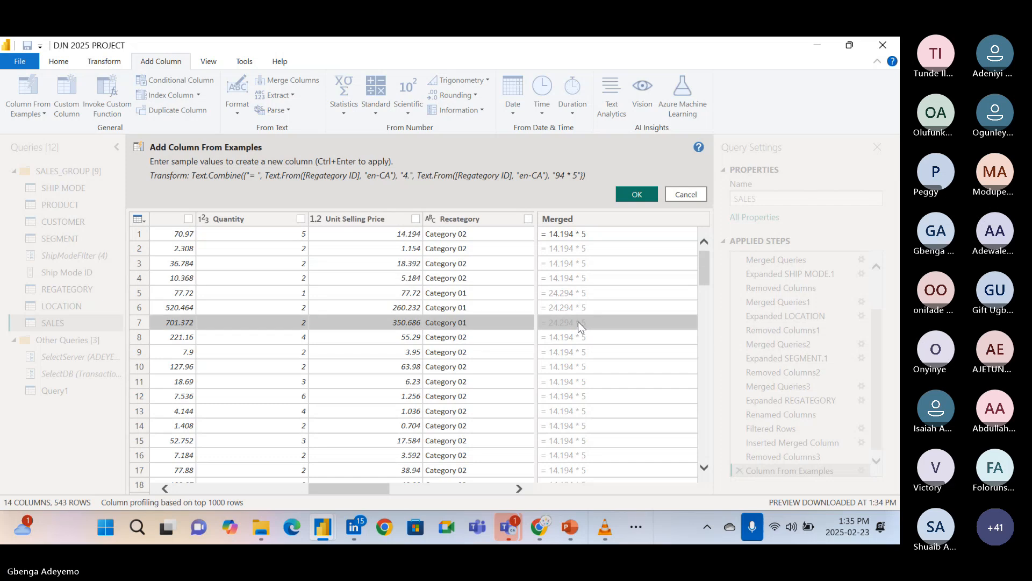
click(579, 321)
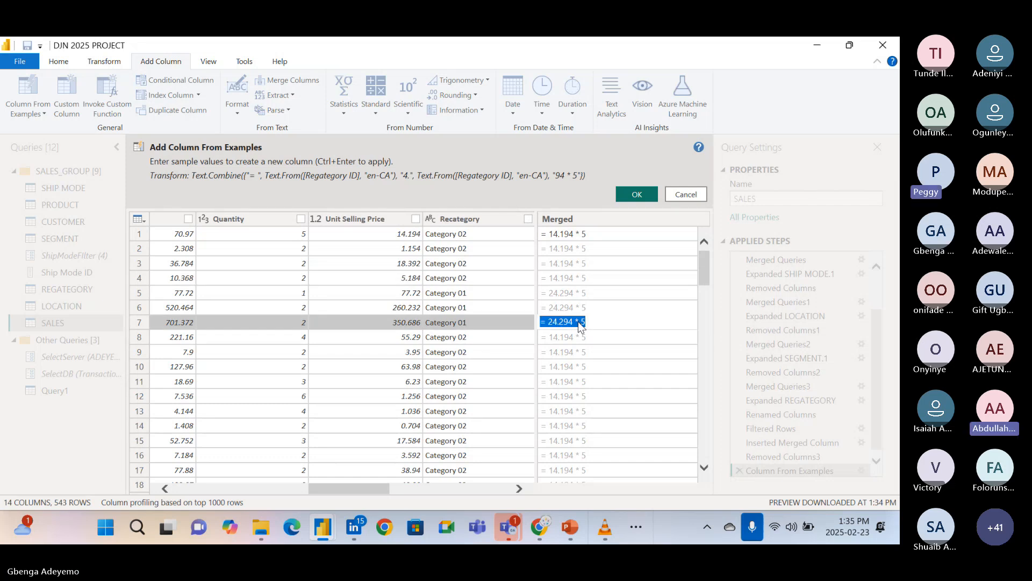
key(BackSpace)
text(= )
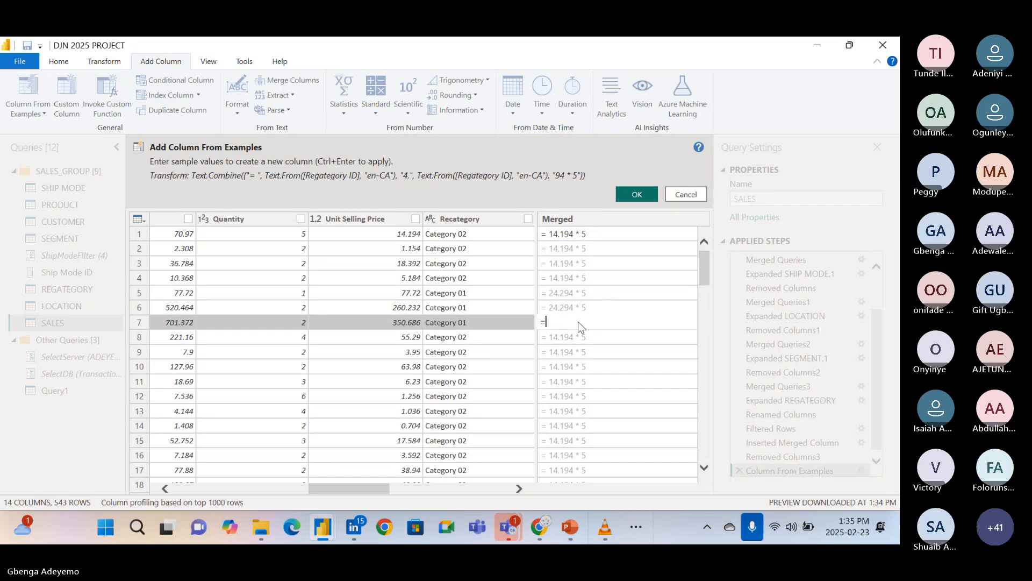
text(3)
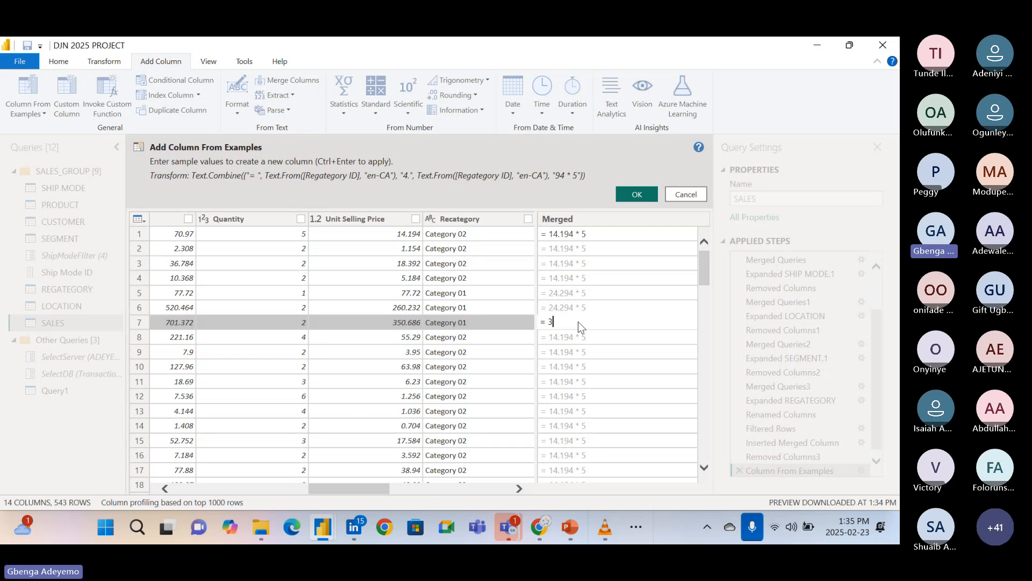
text(50)
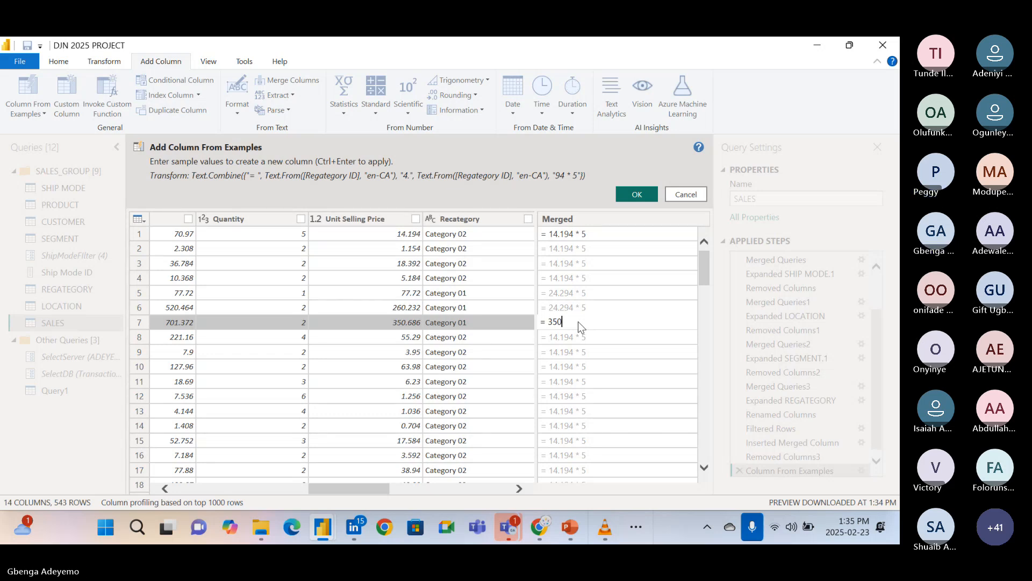
text(.686)
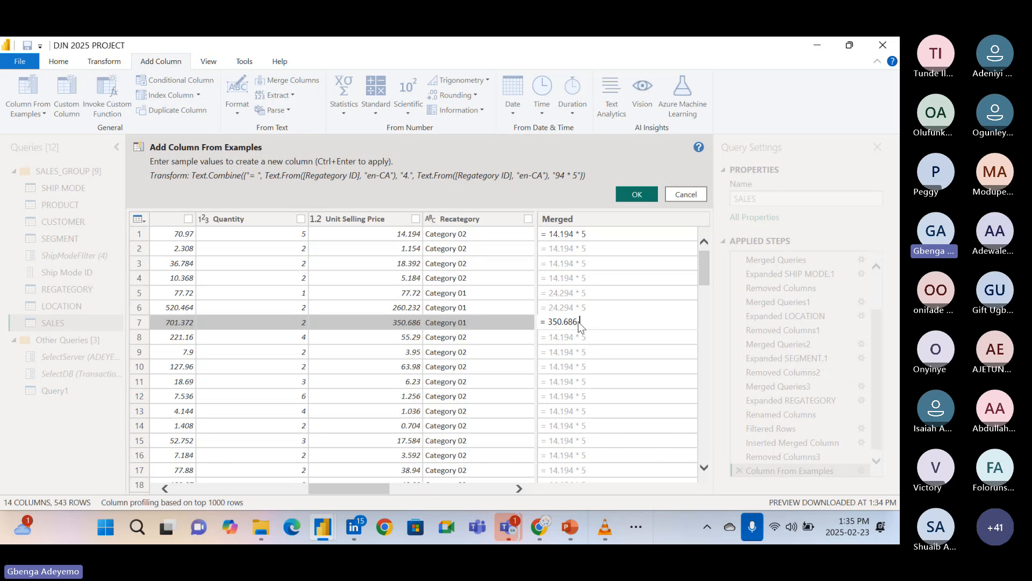
text( * 2)
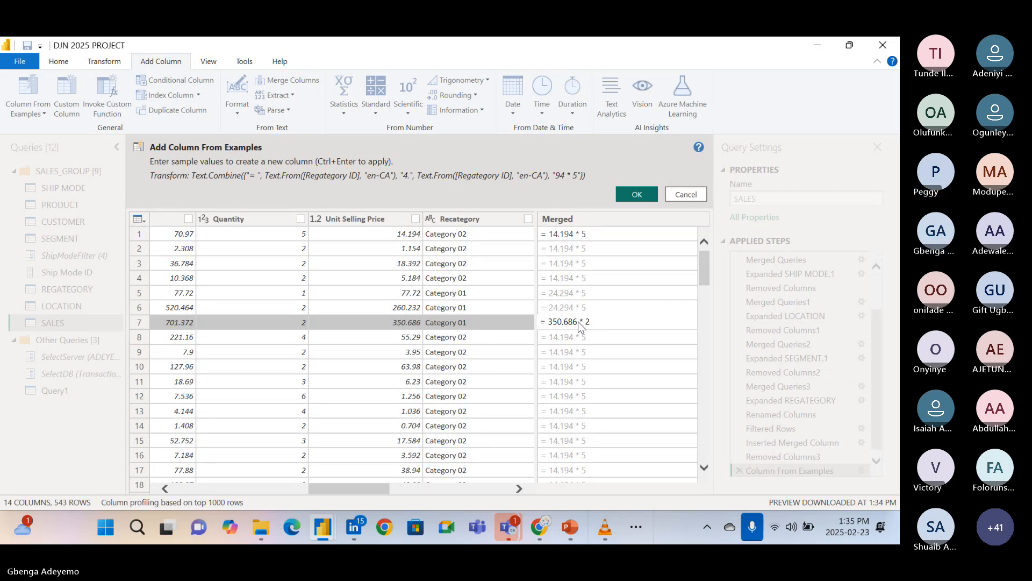
key(Return)
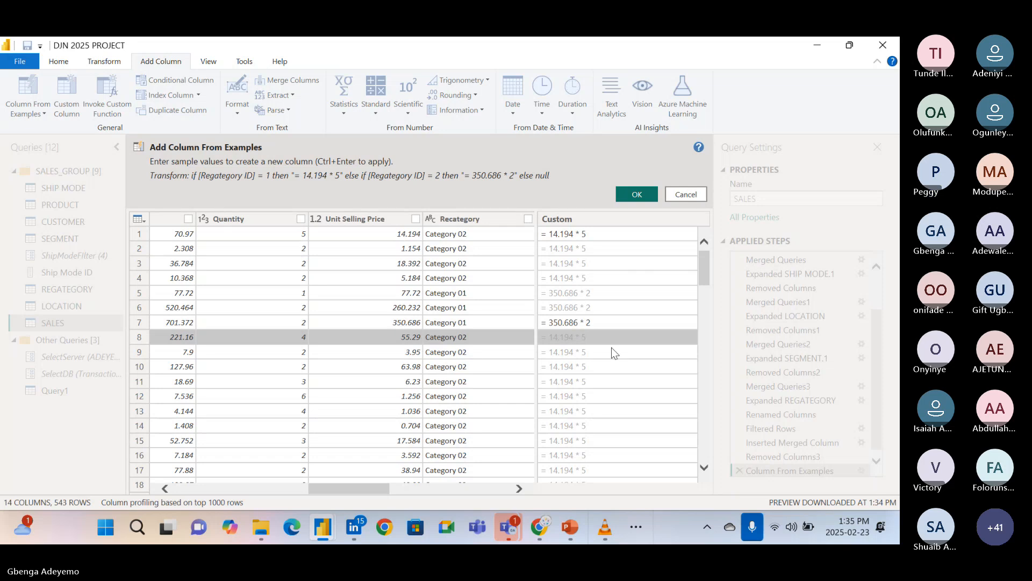
key(Down)
scroll(614, 356, down, 3)
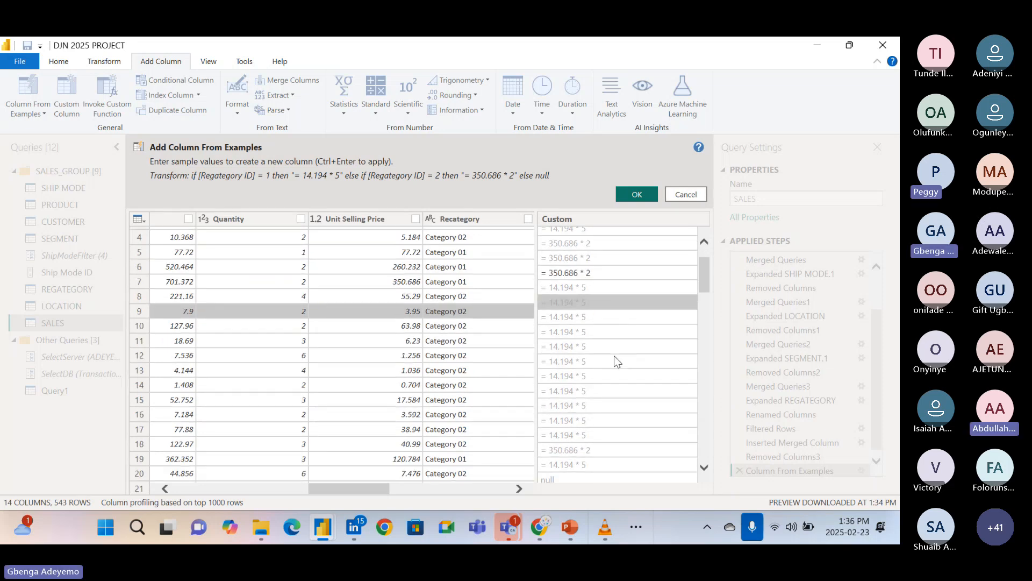
scroll(614, 356, down, 1)
scroll(614, 356, up, 4)
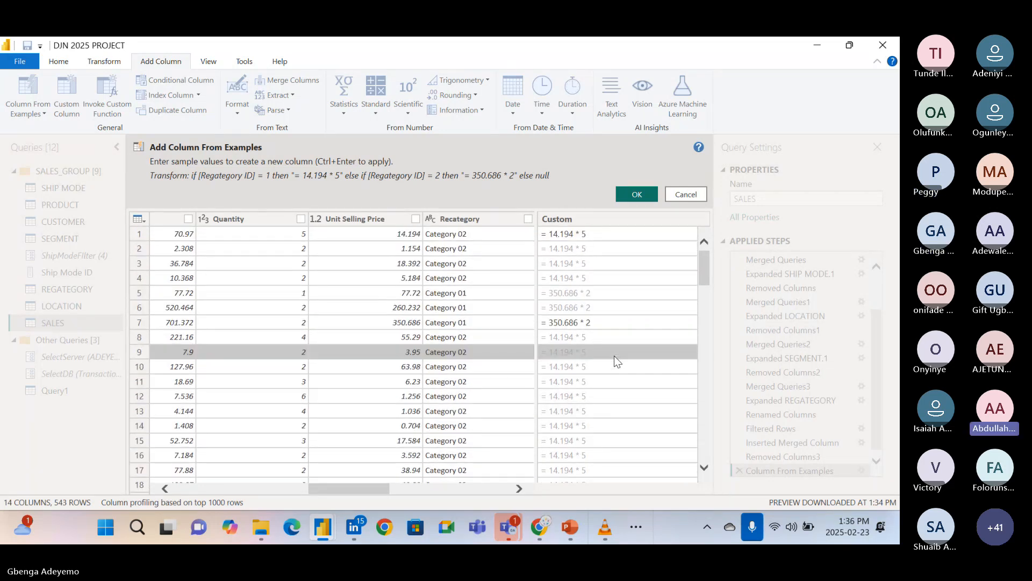
Replace row 4's suggested sample value with = 5.184 * 2.
click(569, 275)
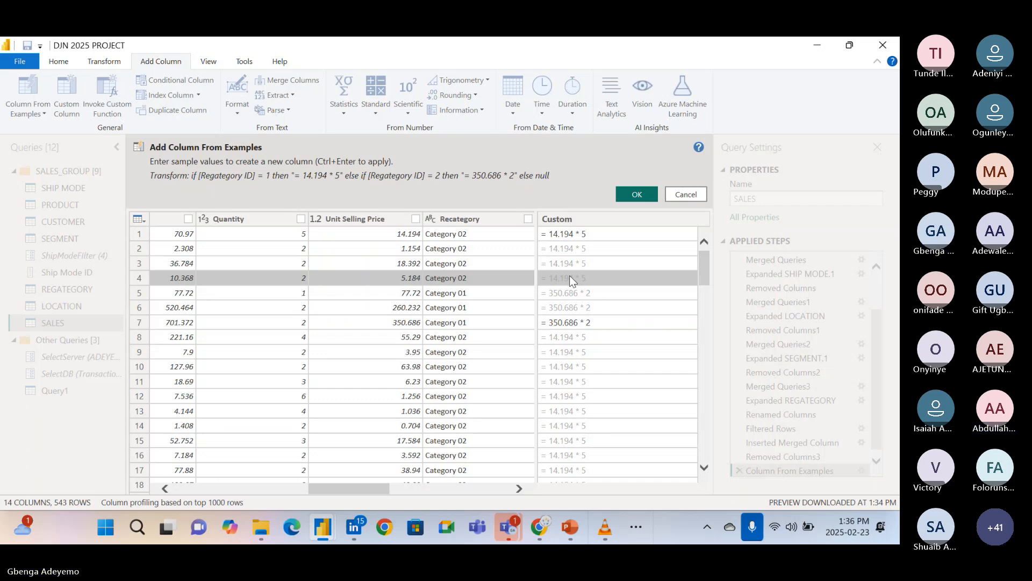
click(569, 275)
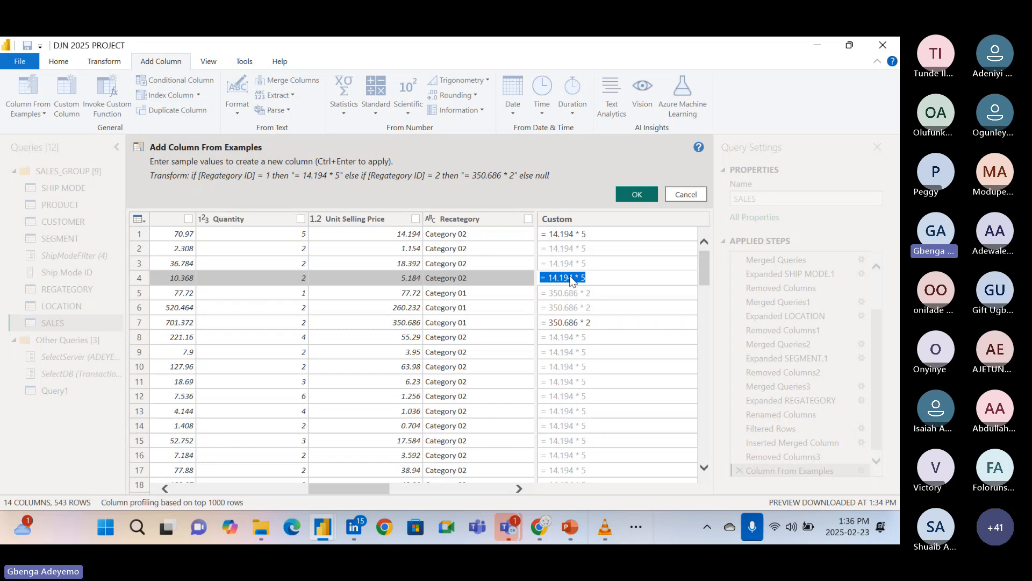
key(BackSpace)
text(.184)
key(BackSpace)
key(BackSpace)
key(BackSpace)
key(BackSpace)
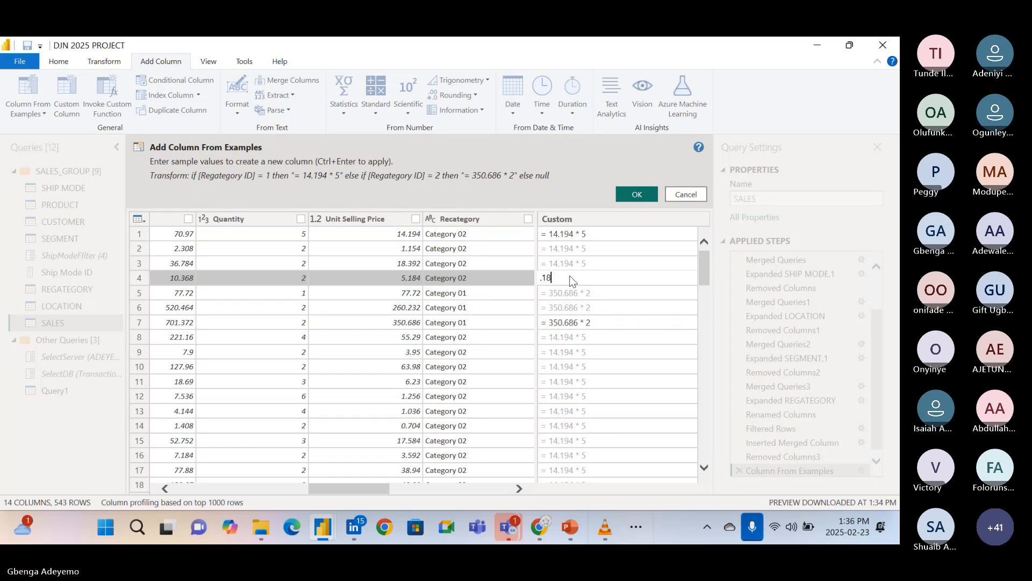
text(= 5.18)
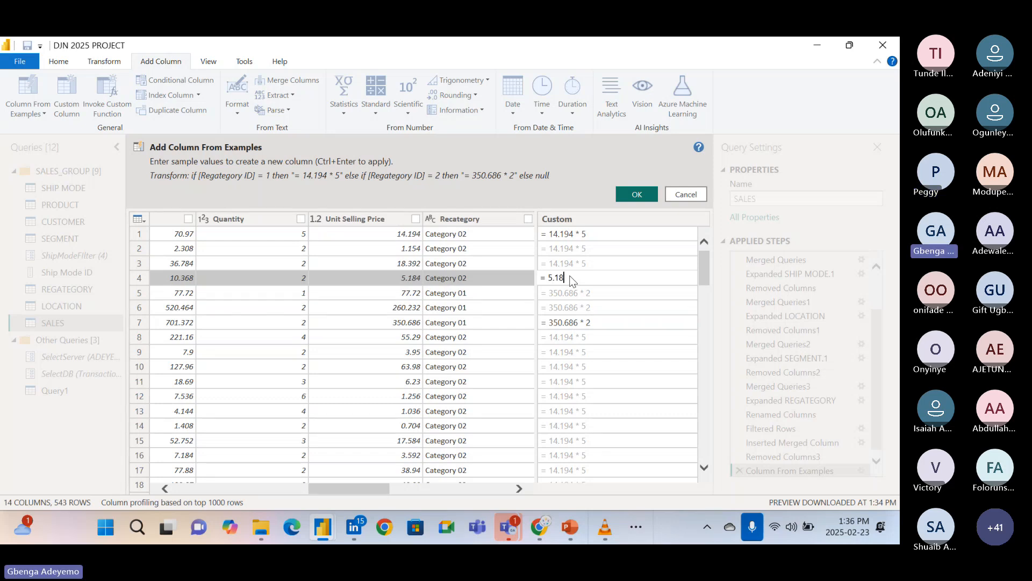
text(4 * 2)
key(Return)
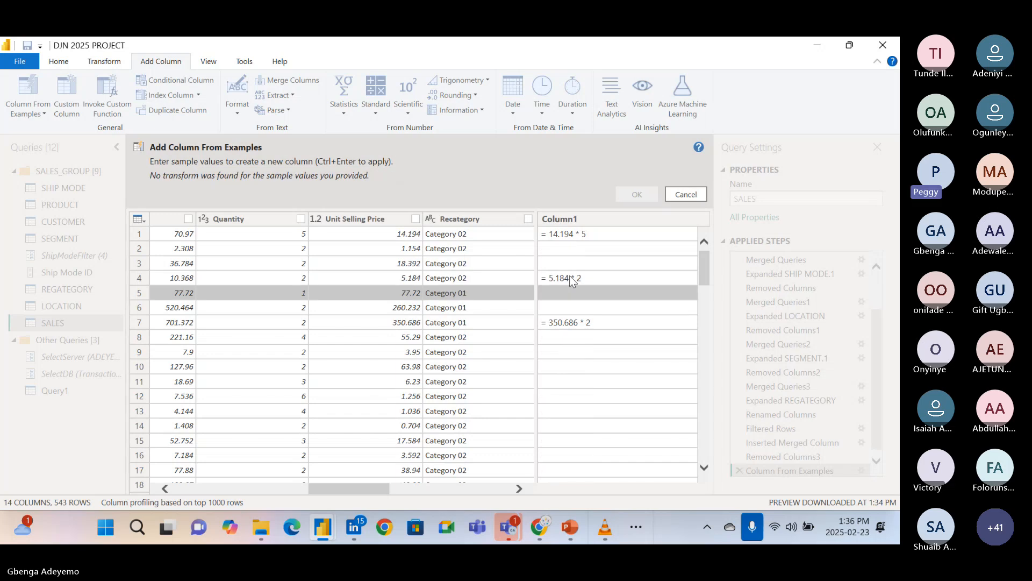
Try to apply the entered sample values, and cancel the column from examples.
click(614, 307)
click(599, 232)
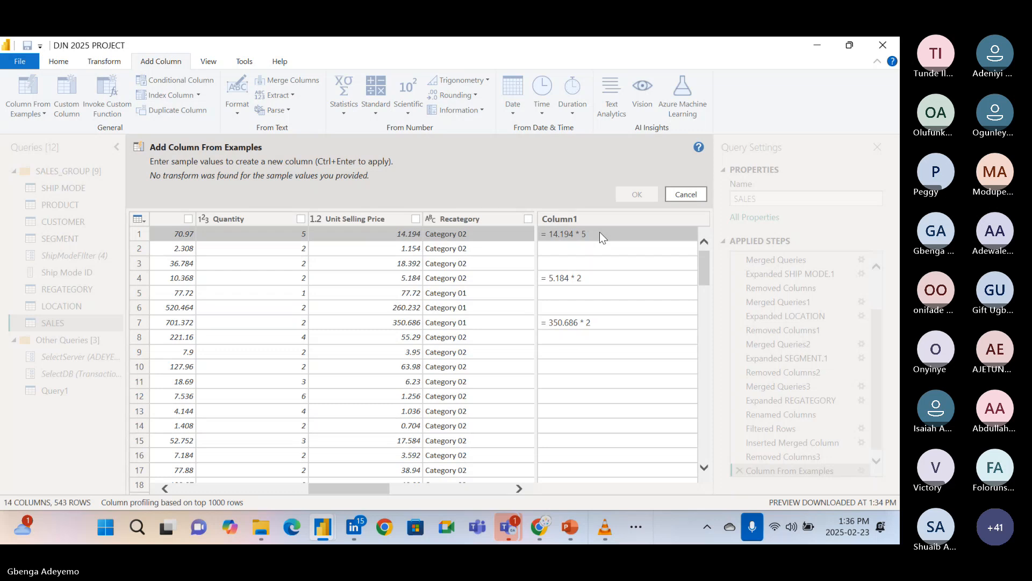
key(ctrl+Return)
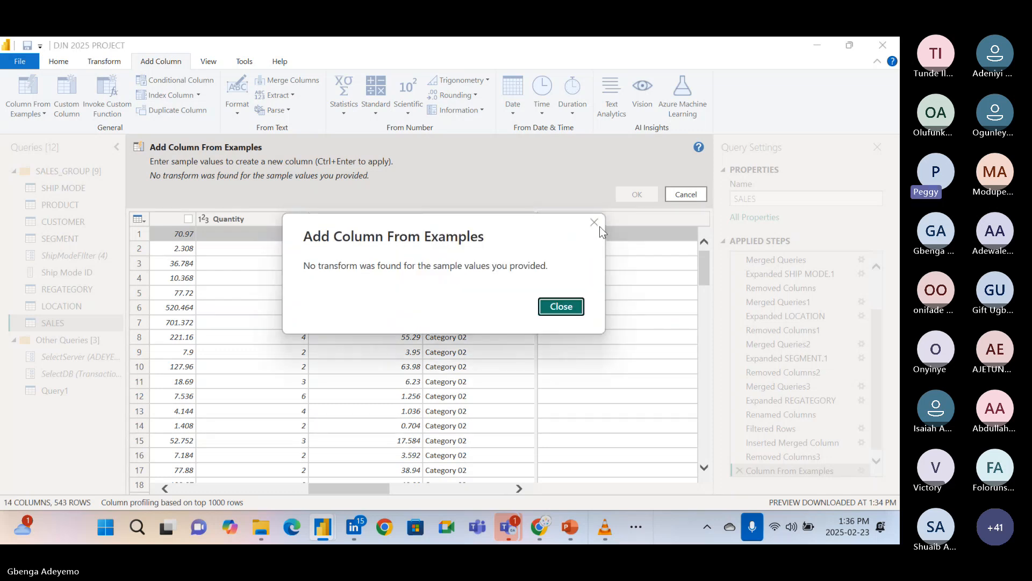
click(594, 222)
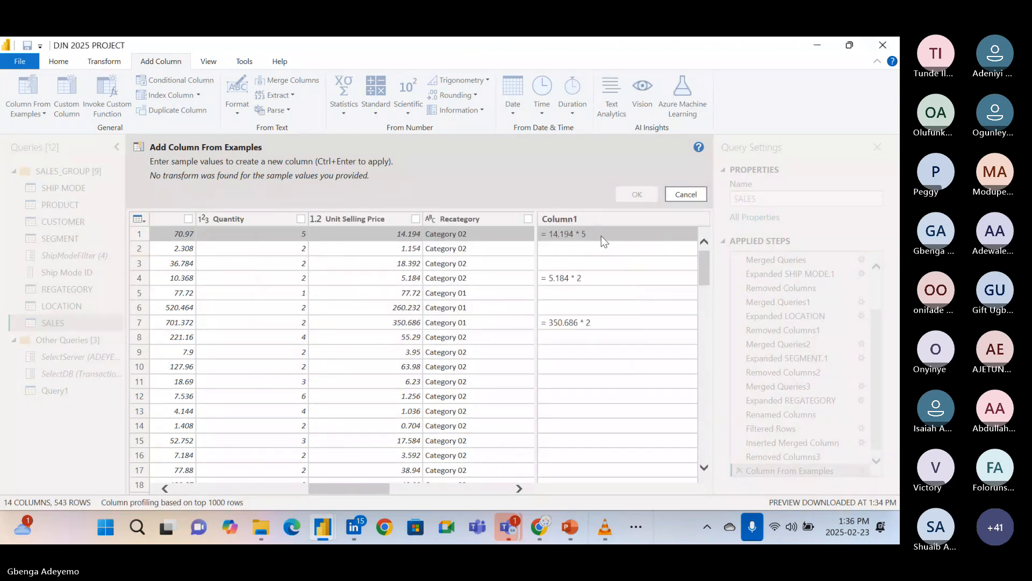
click(605, 236)
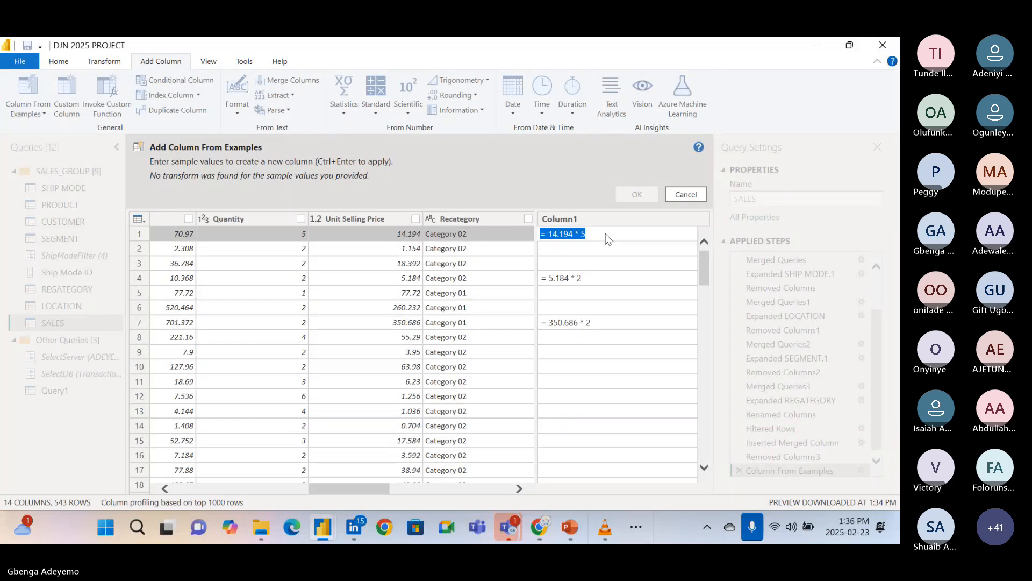
key(Return)
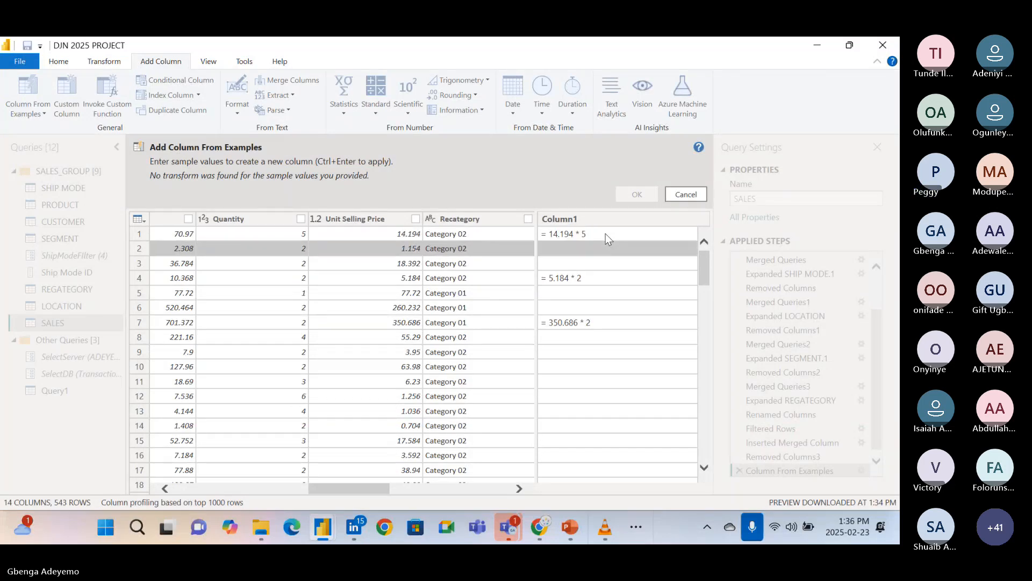
click(679, 195)
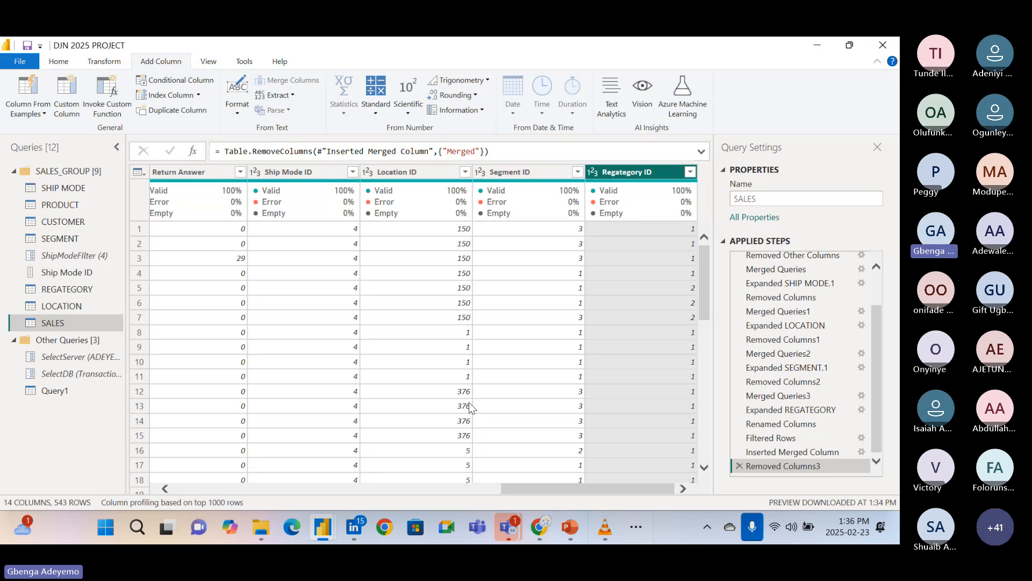
scroll(466, 403, down, 2)
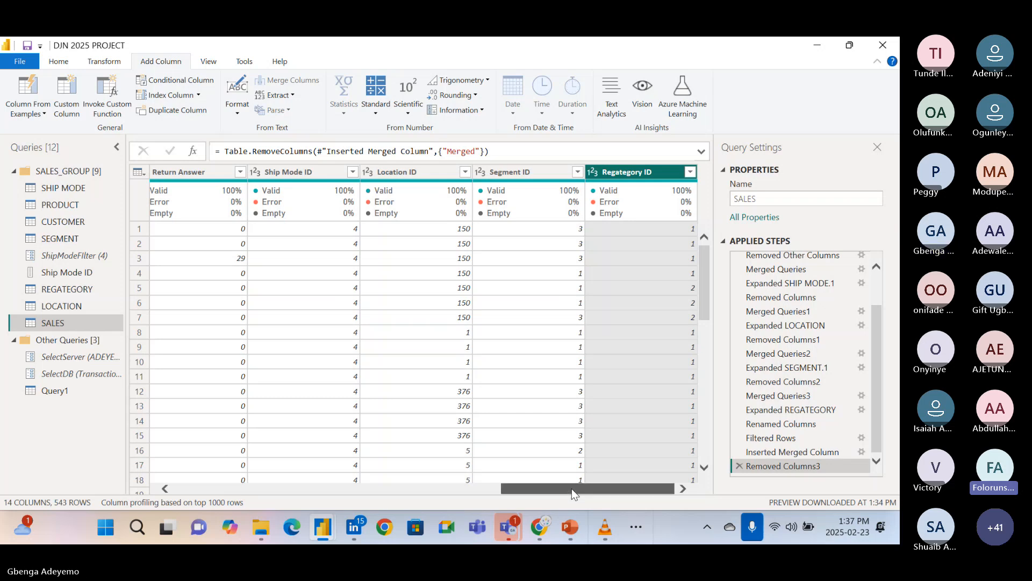
drag(571, 489, 641, 485)
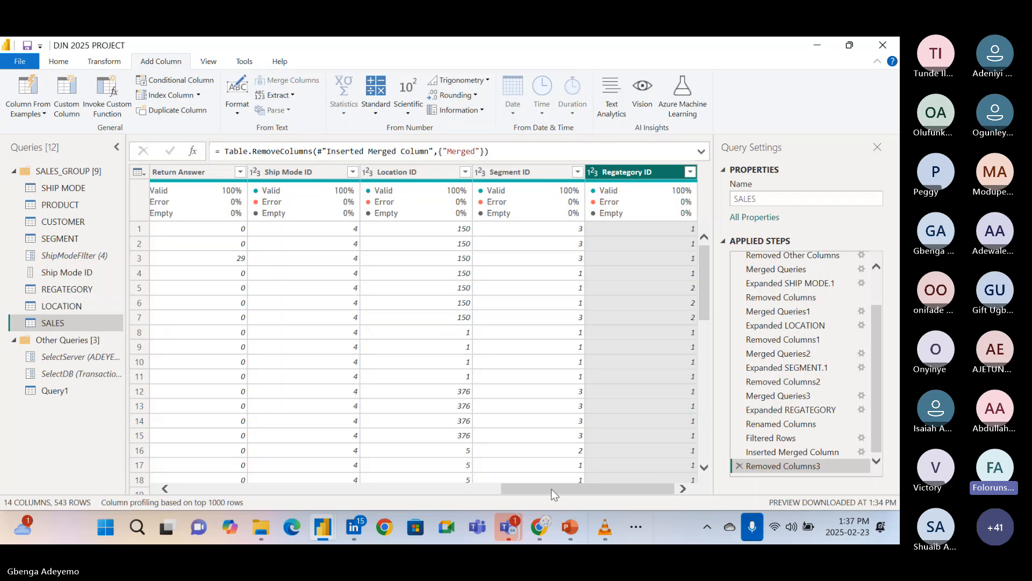
drag(555, 494, 594, 472)
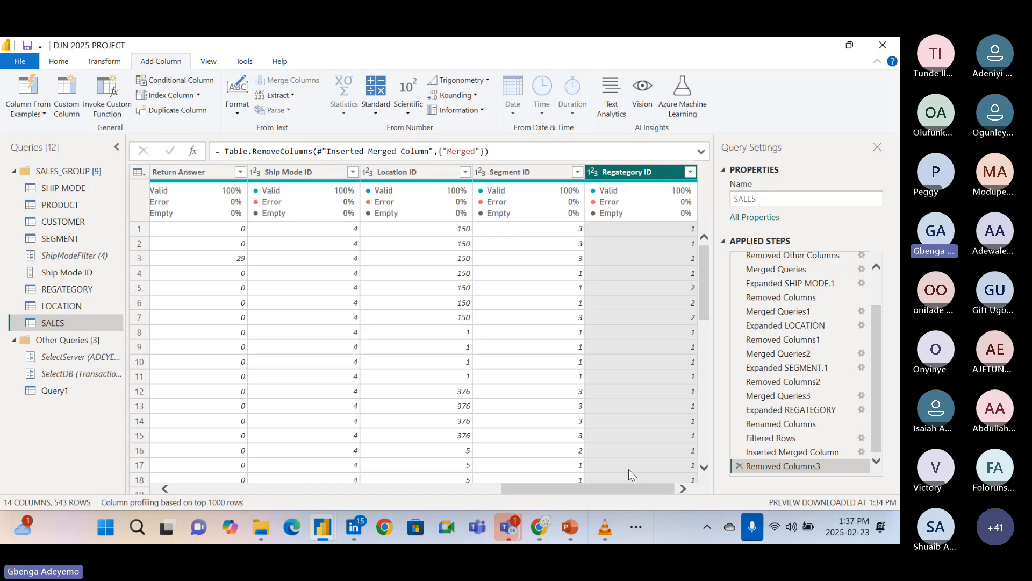
click(629, 469)
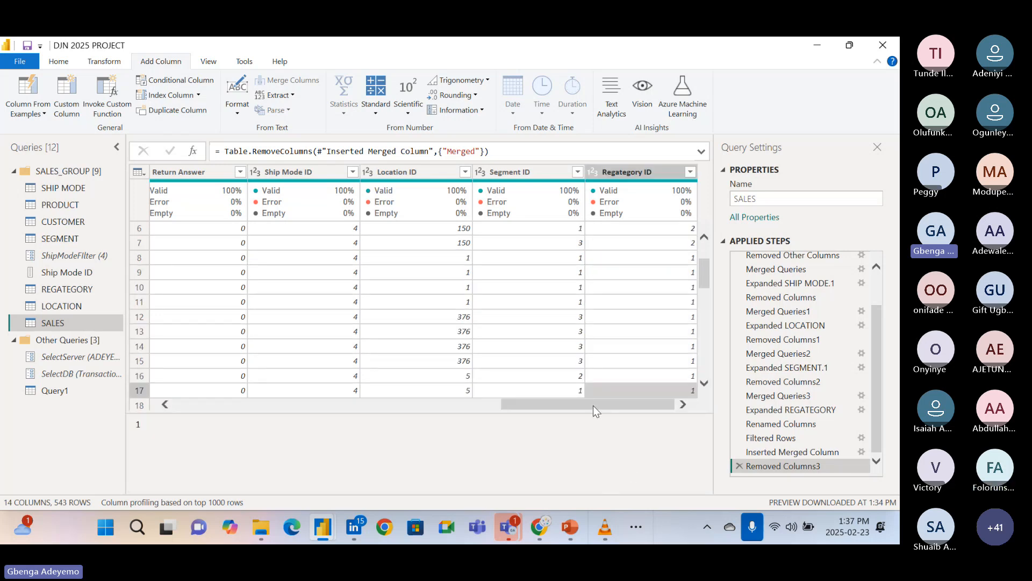
mouse_move(592, 405)
mouse_down()
mouse_move(342, 401)
mouse_move(591, 408)
mouse_up()
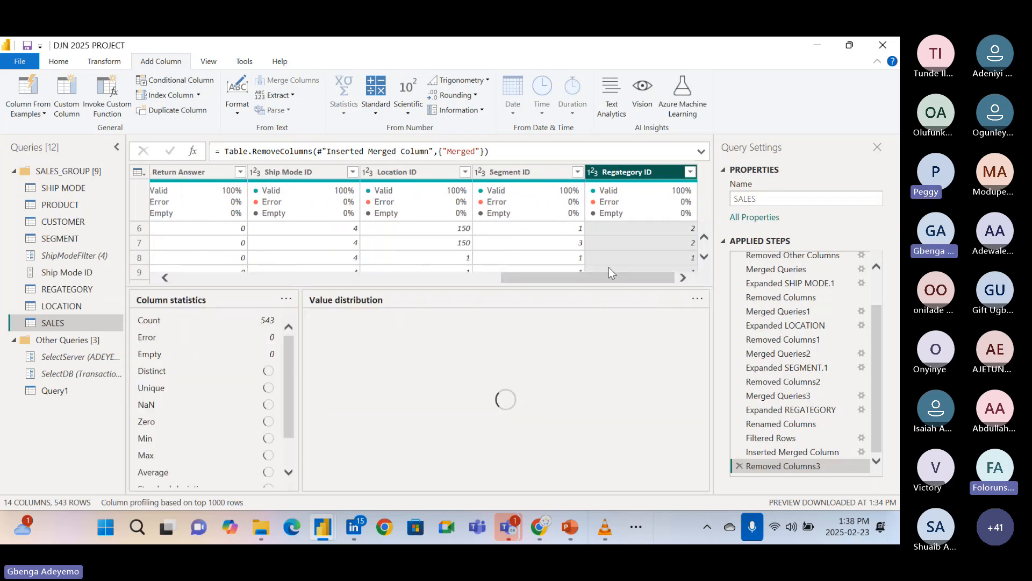
click(524, 260)
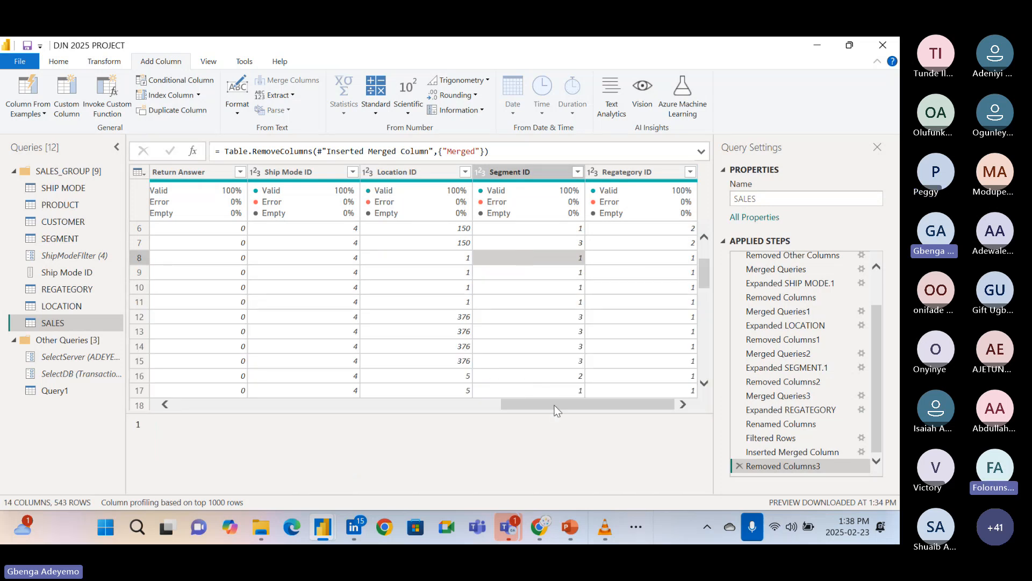
mouse_move(554, 405)
mouse_down()
mouse_move(407, 399)
mouse_move(574, 407)
mouse_up()
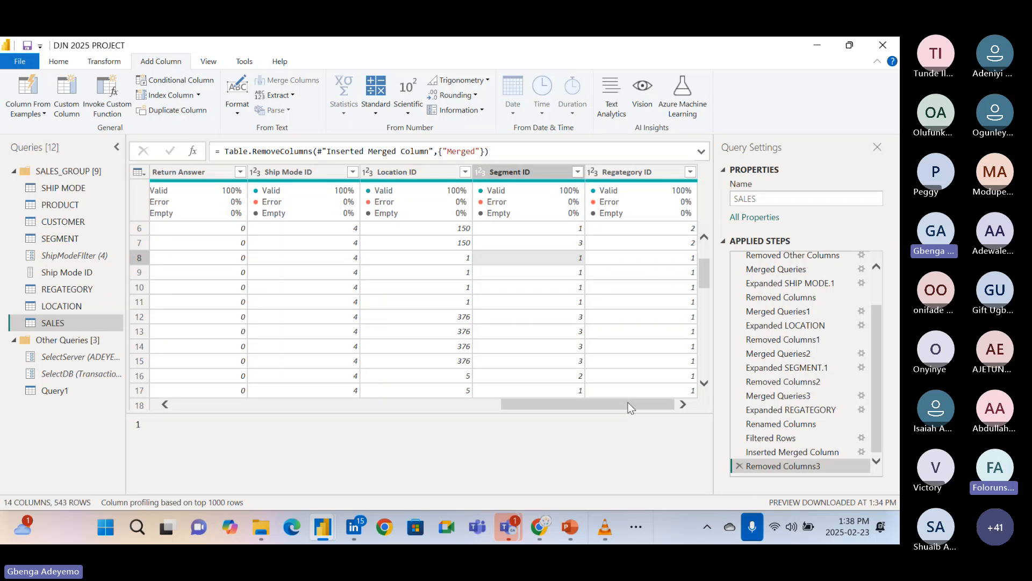
click(618, 177)
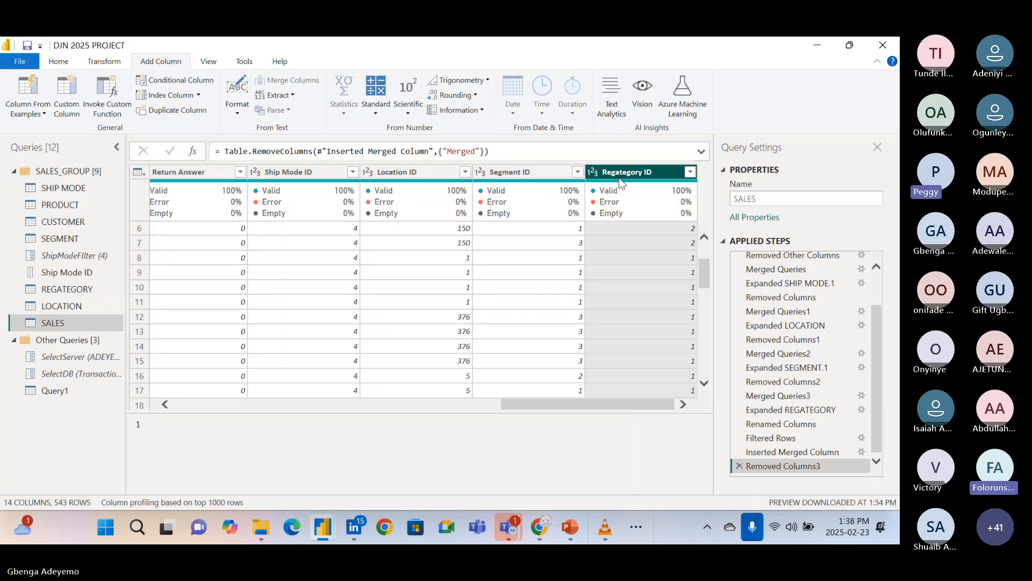
Change the Unit Selling Price column's data type to Whole Number in the SALES query.
click(544, 178)
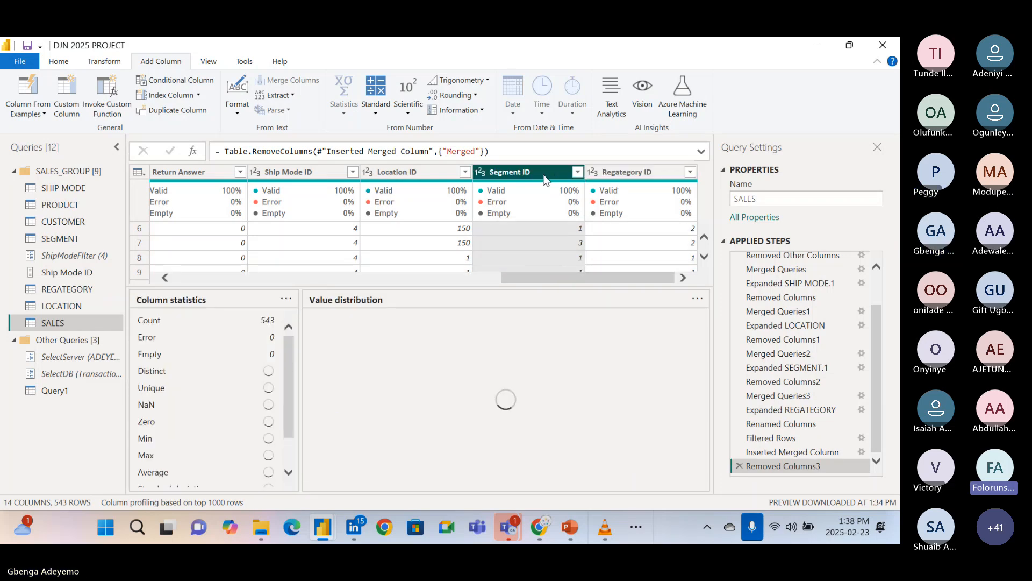
click(431, 239)
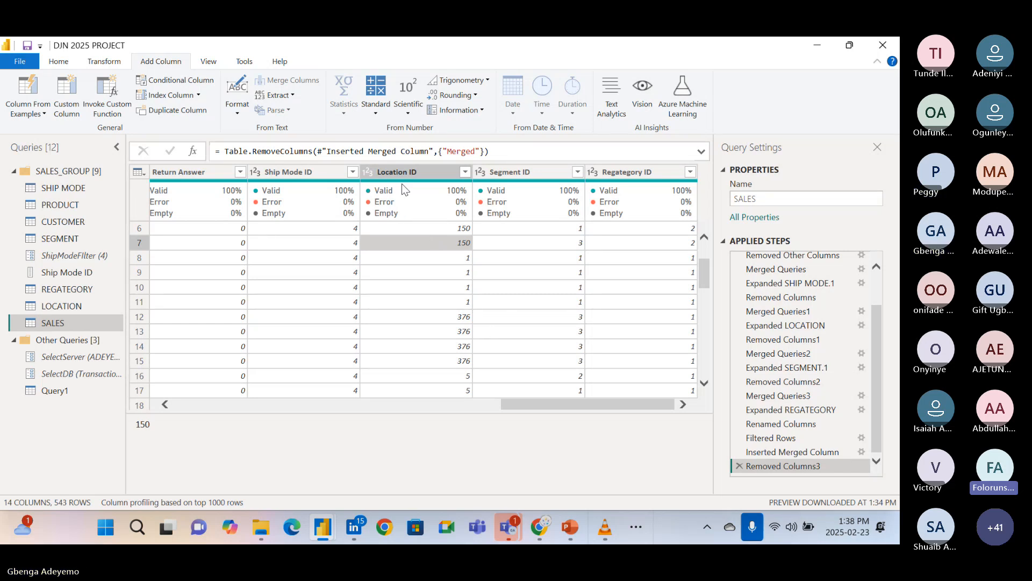
scroll(395, 293, left, 3)
scroll(395, 294, left, 3)
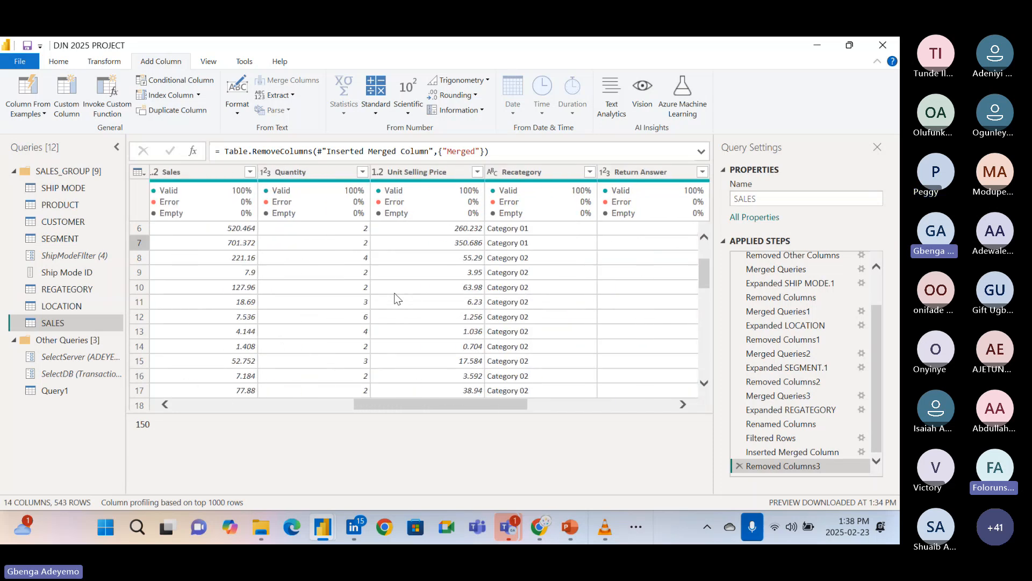
click(413, 172)
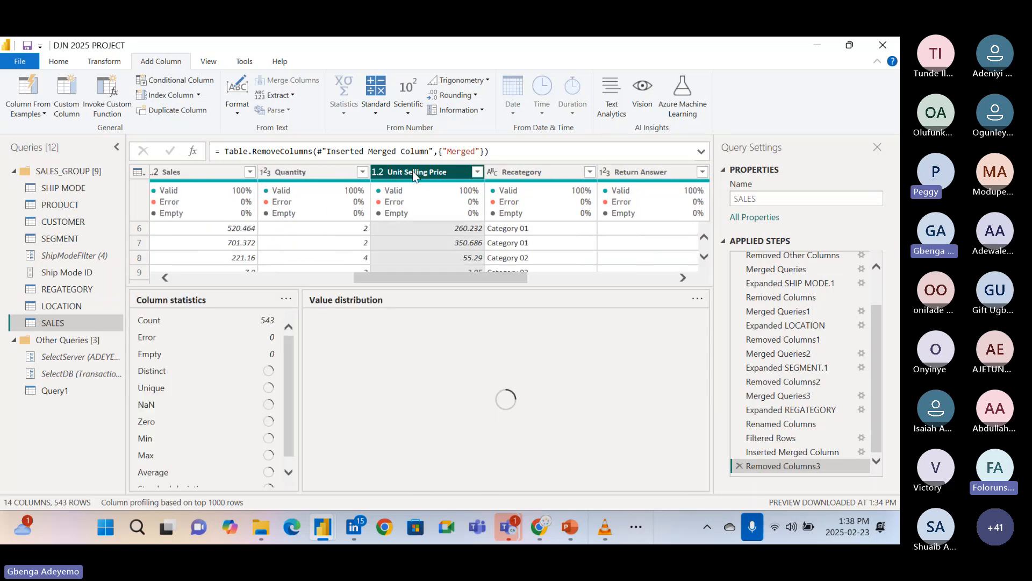
click(377, 173)
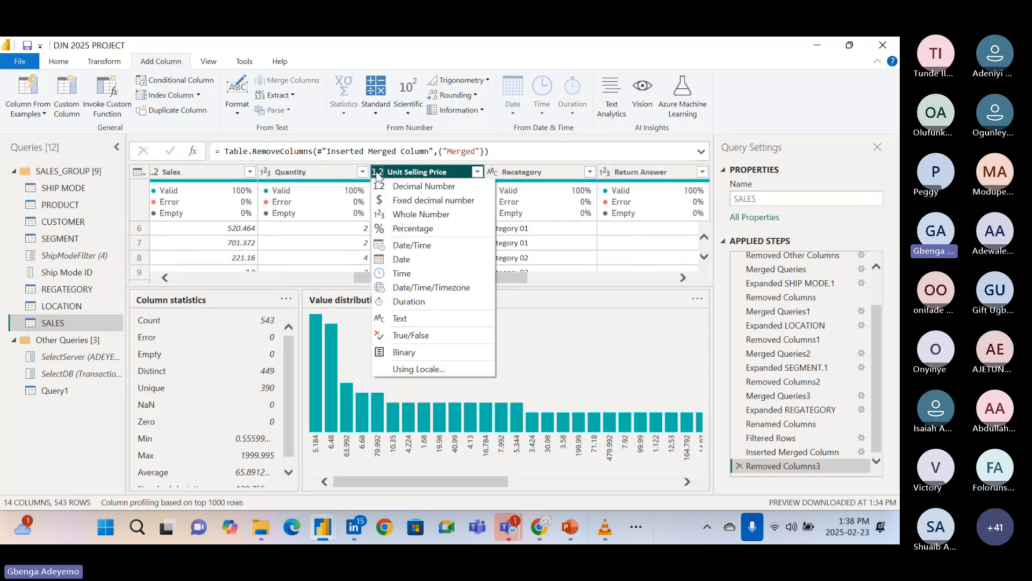
click(417, 215)
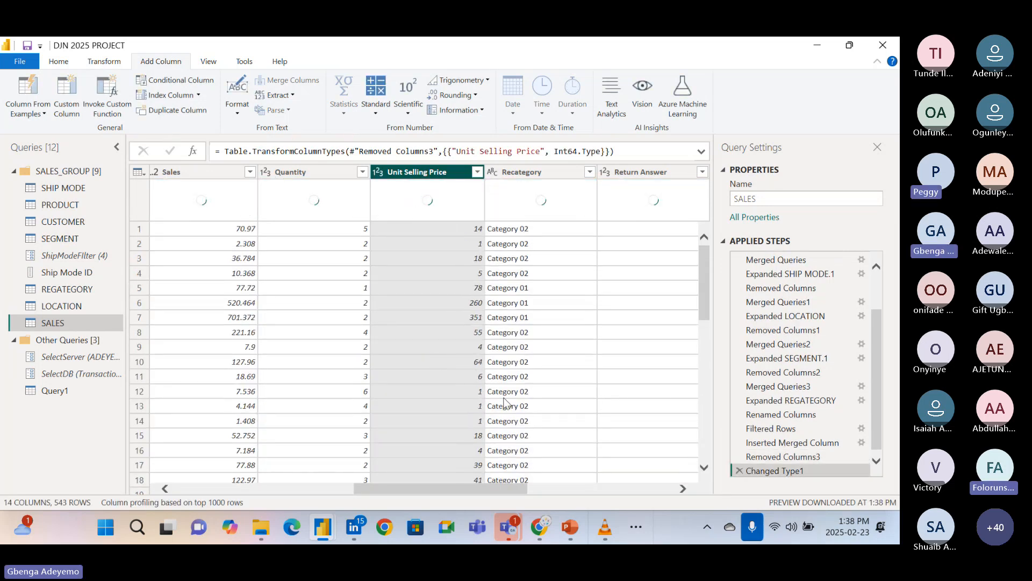
Start a column from examples based on all columns and look through the values suggested for the first row.
scroll(503, 401, right, 5)
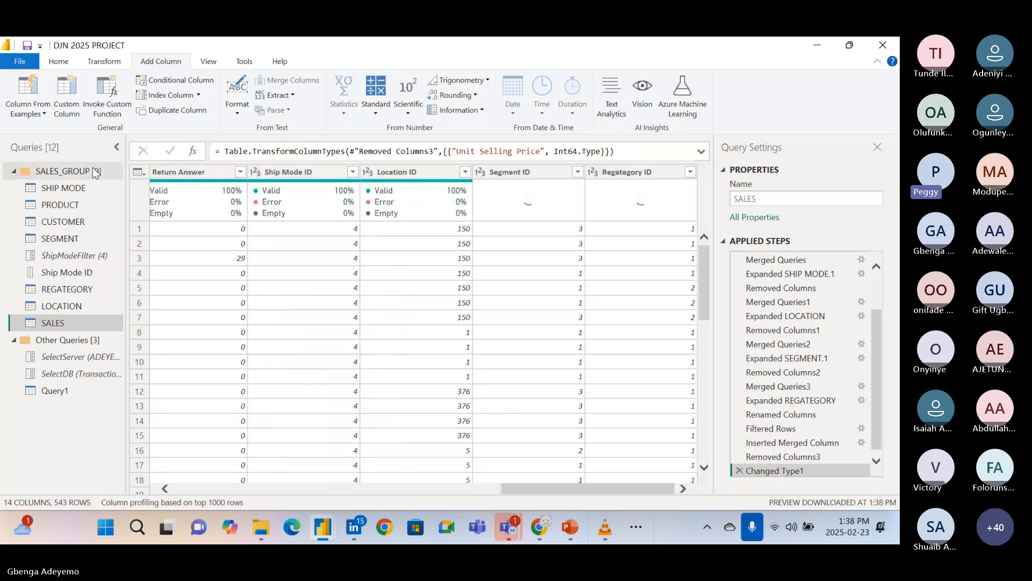
click(43, 113)
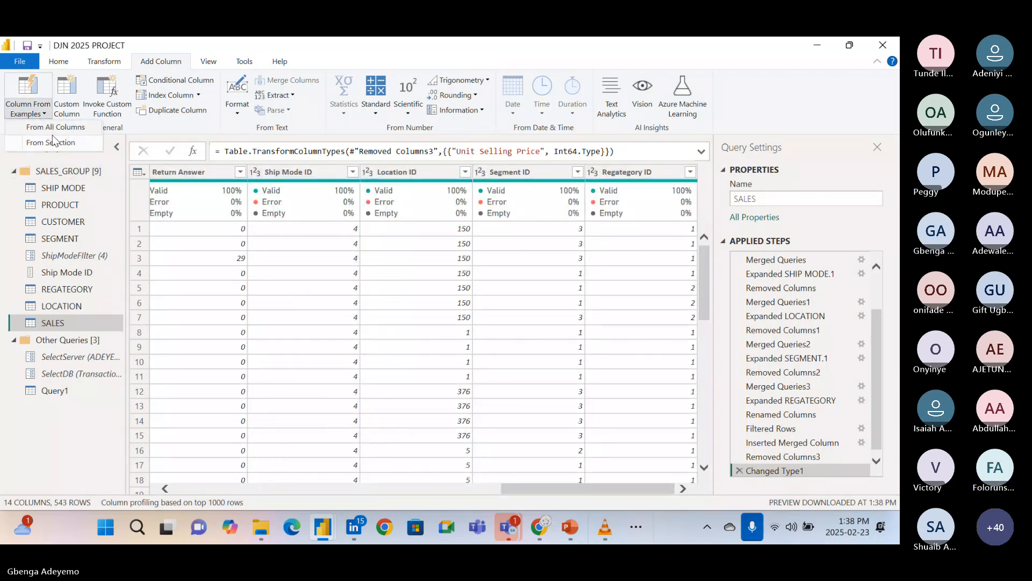
click(56, 127)
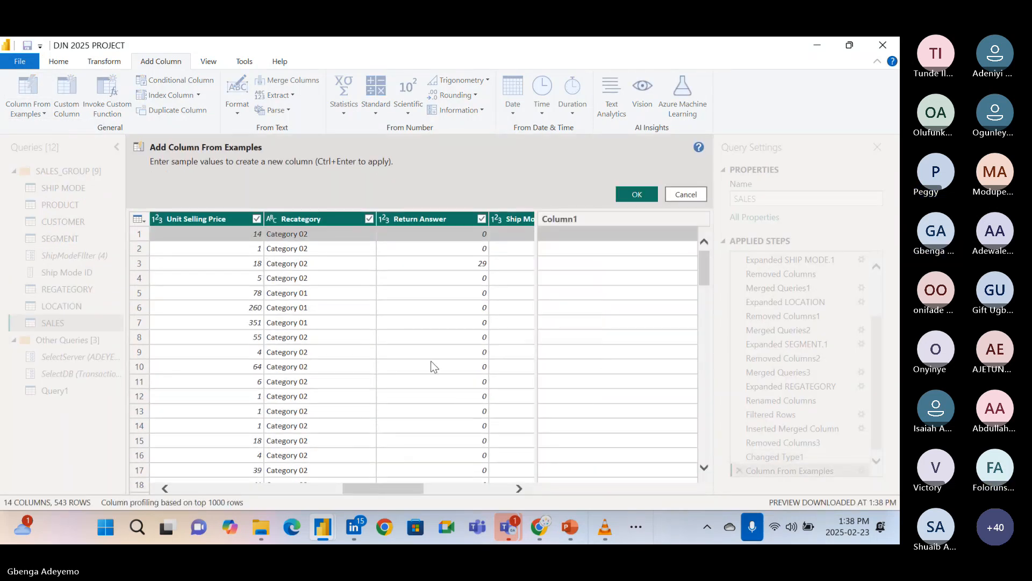
click(574, 235)
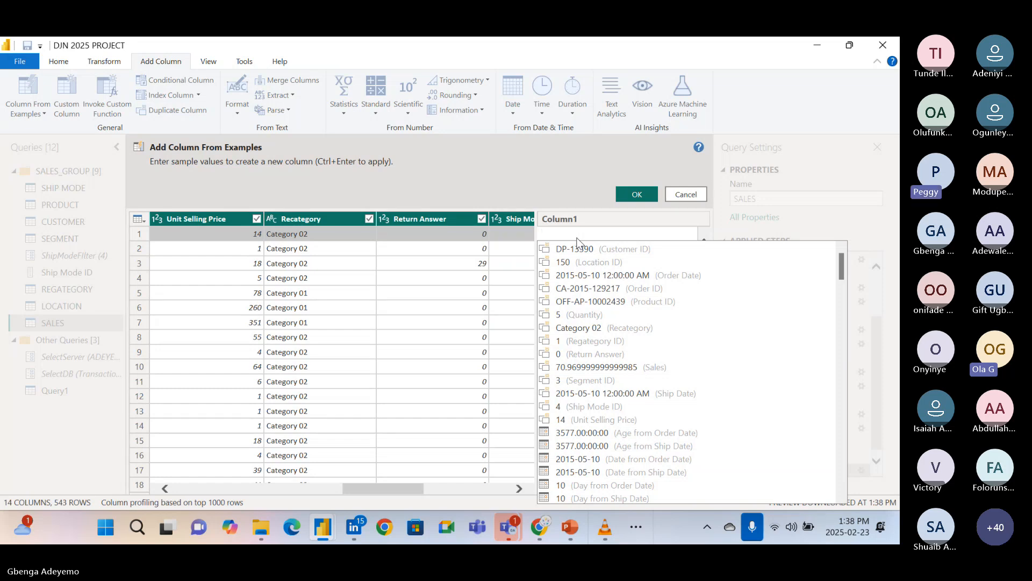
scroll(589, 321, down, 4)
scroll(589, 321, down, 10)
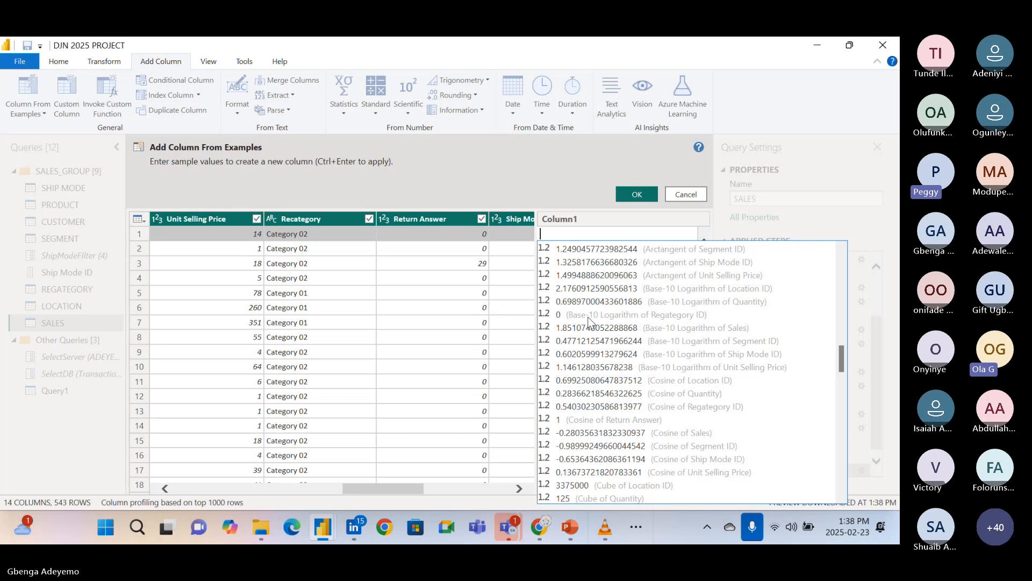
scroll(589, 321, down, 1)
scroll(589, 321, up, 3)
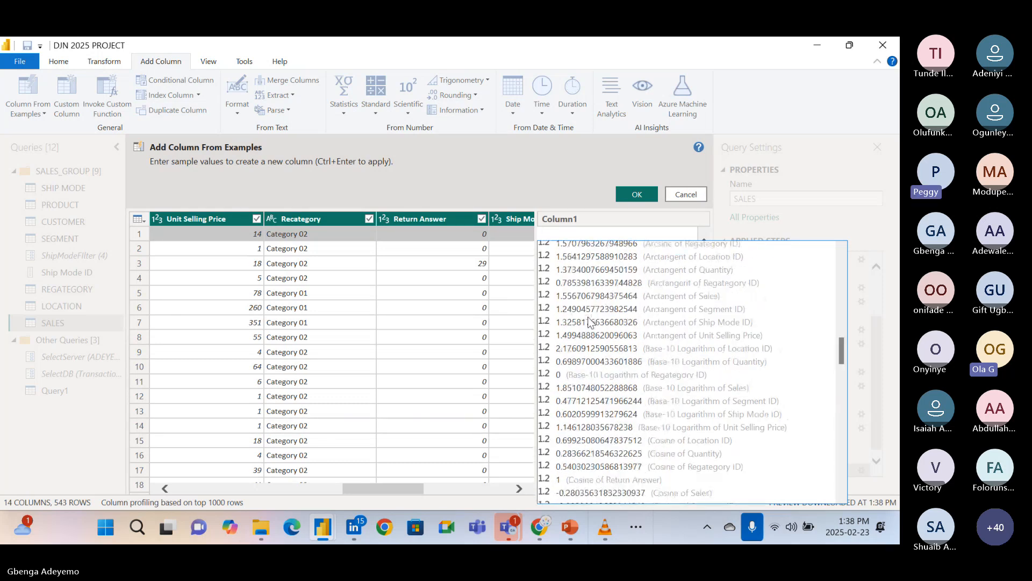
scroll(589, 321, up, 12)
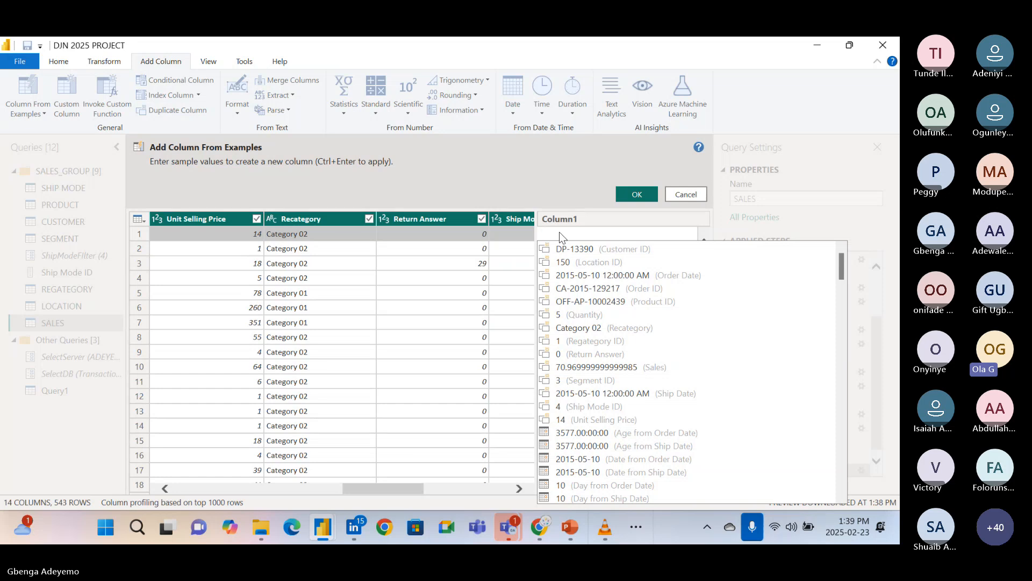
Enter = 5 * 14 as the first row's sample value, combining its Quantity and Unit Selling Price.
text(=)
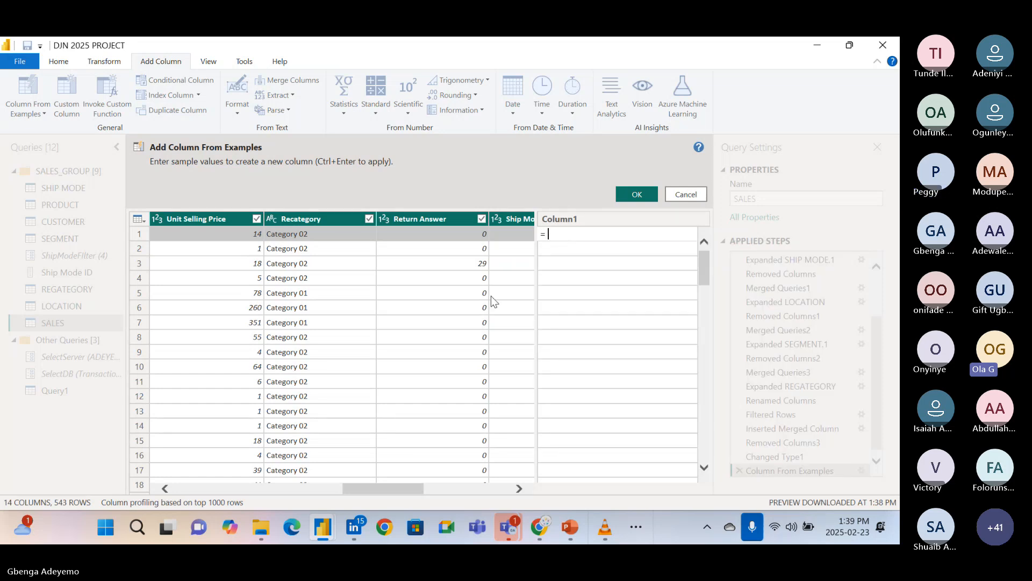
scroll(491, 296, left, 2)
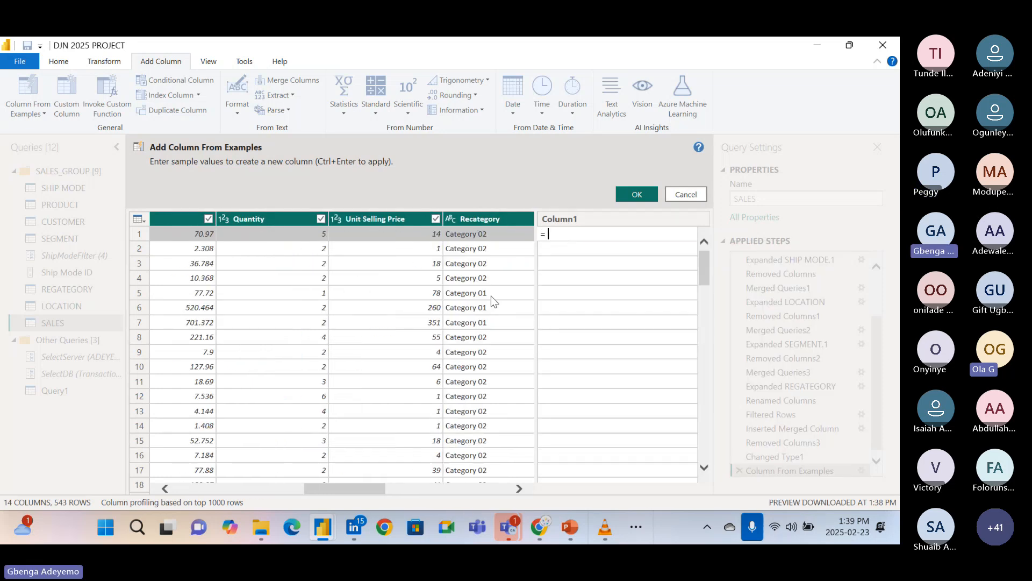
text(5 )
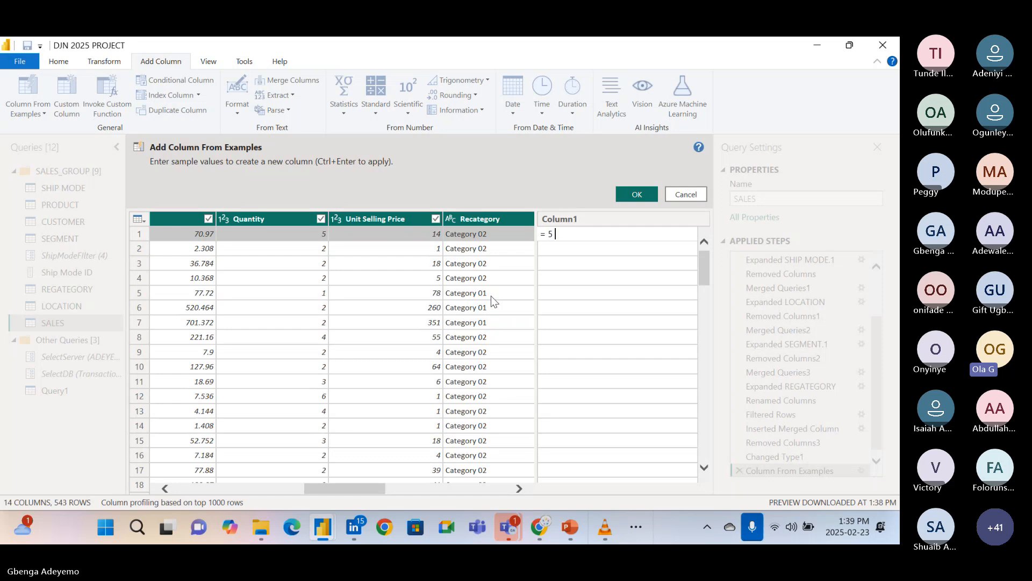
text(* 14)
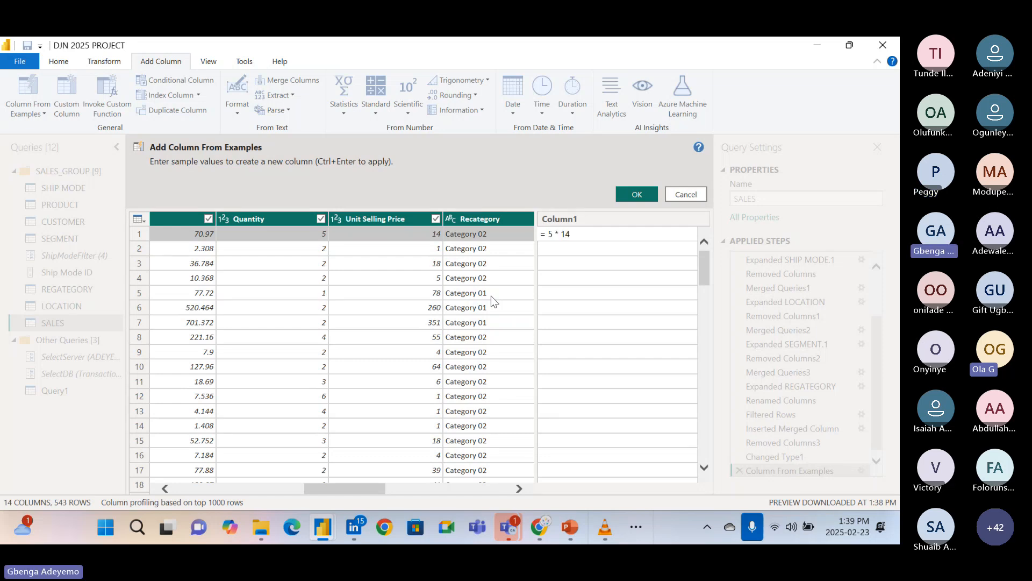
key(Return)
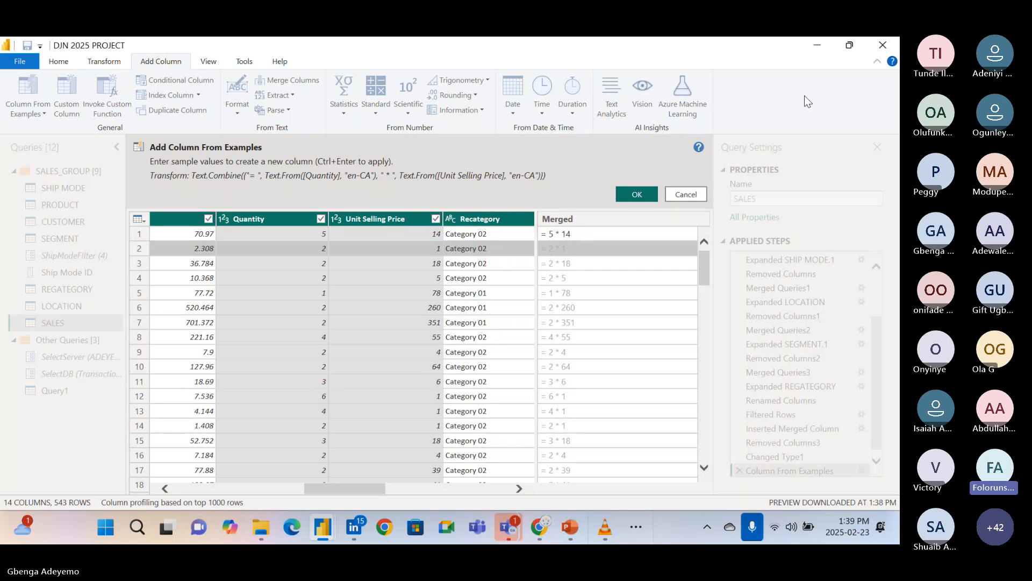
click(792, 103)
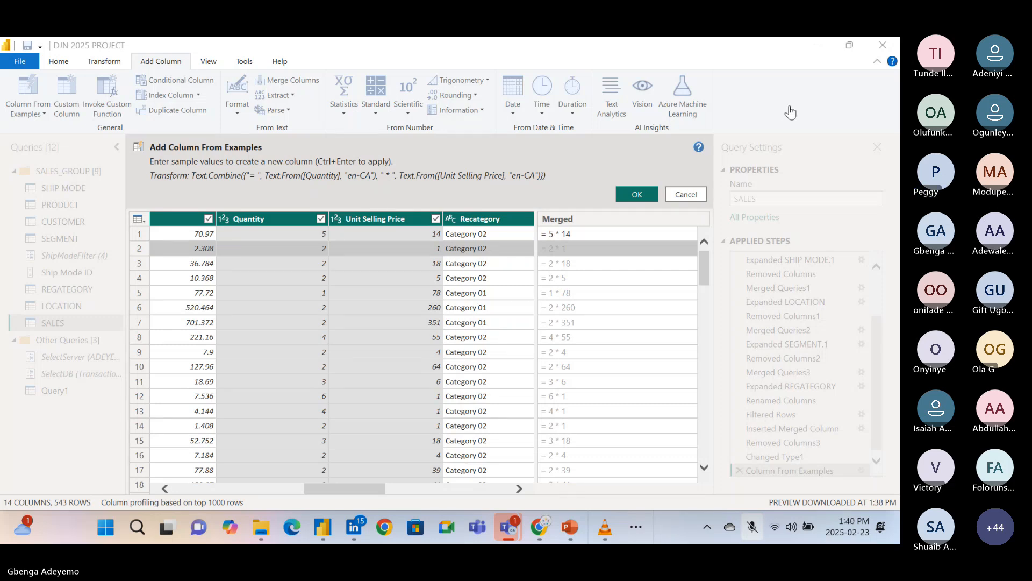
click(789, 108)
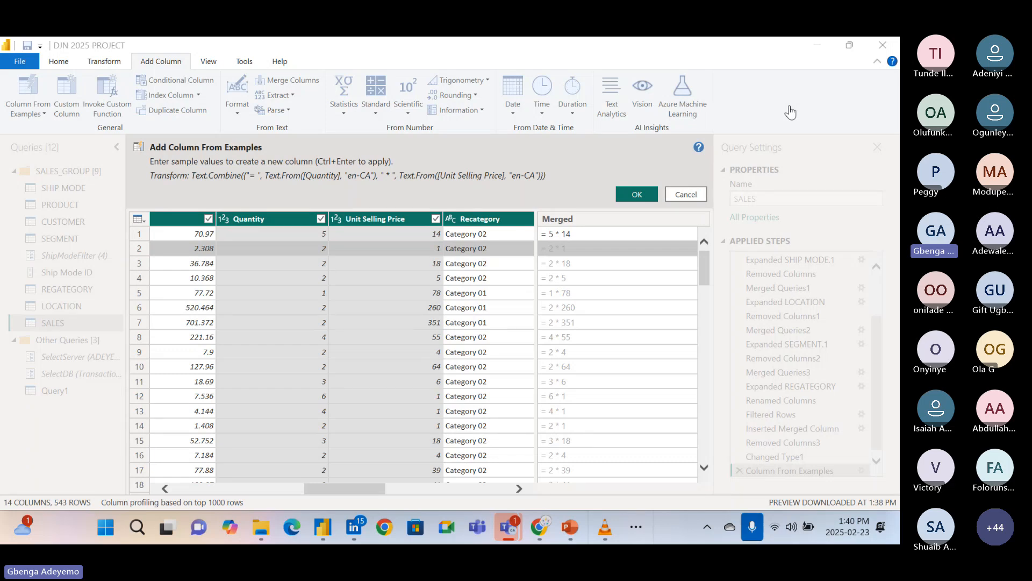
click(789, 109)
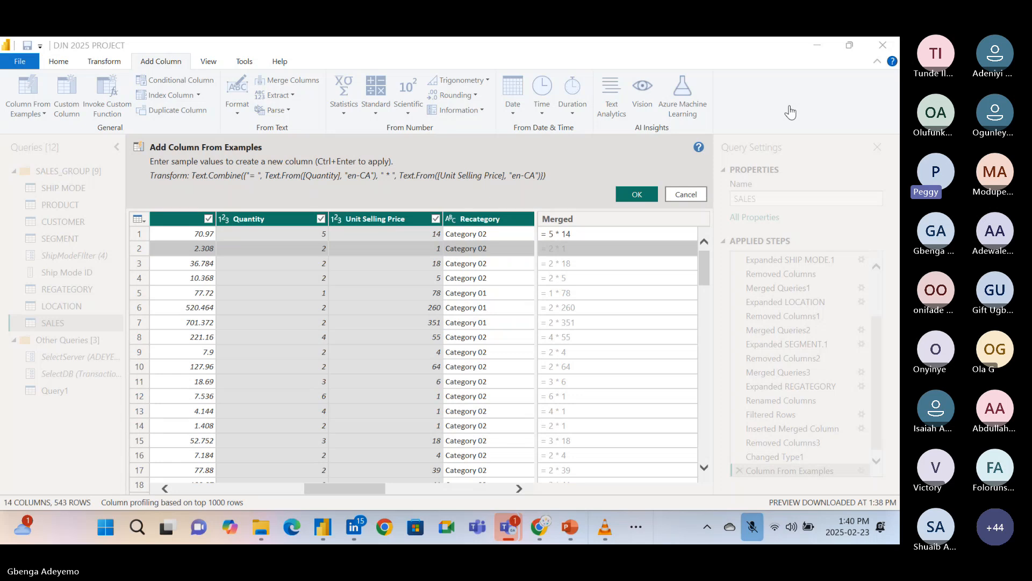
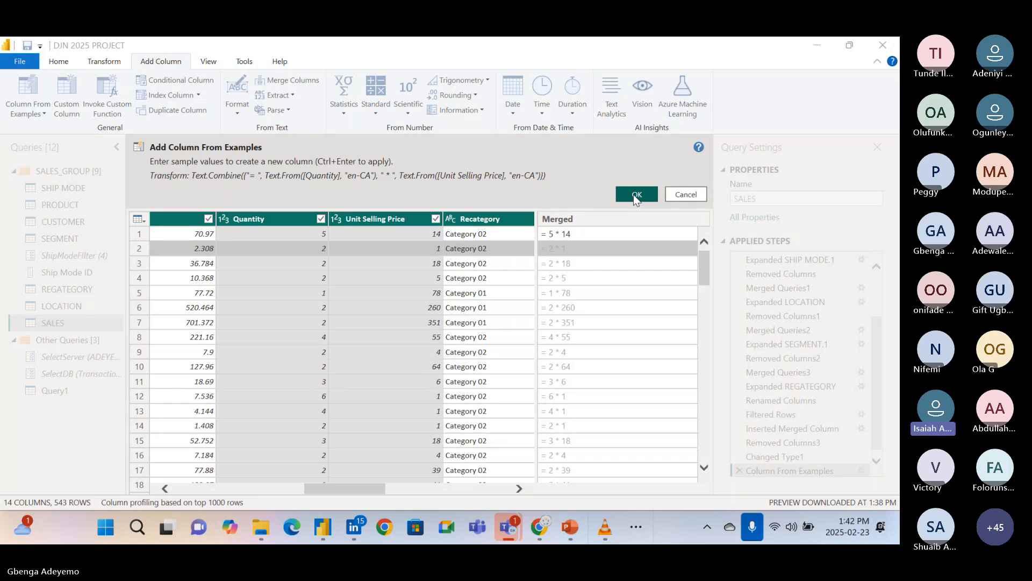
Apply the = 5 * 14 column from examples to the SALES query and look over the added column.
click(791, 108)
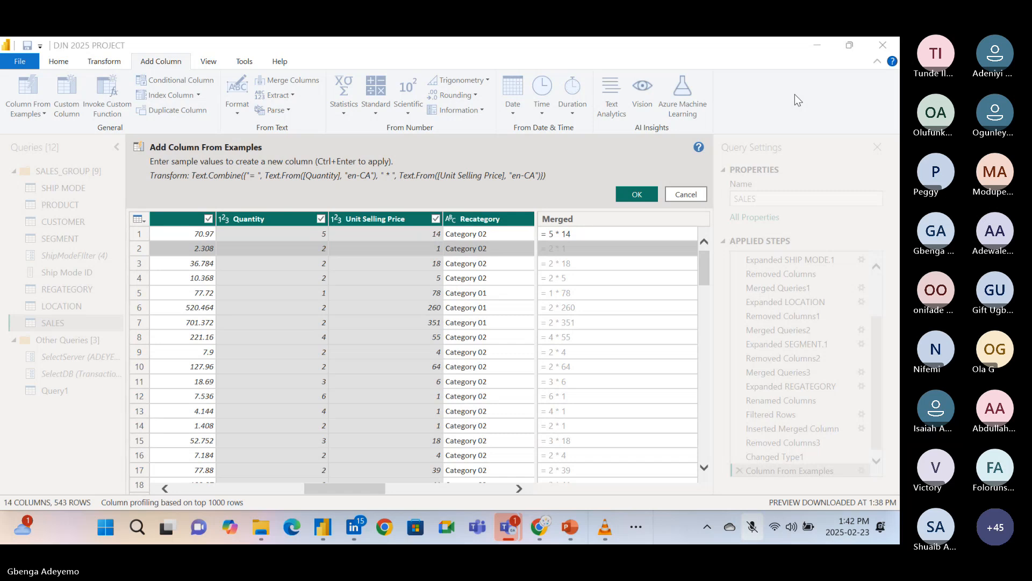
click(792, 116)
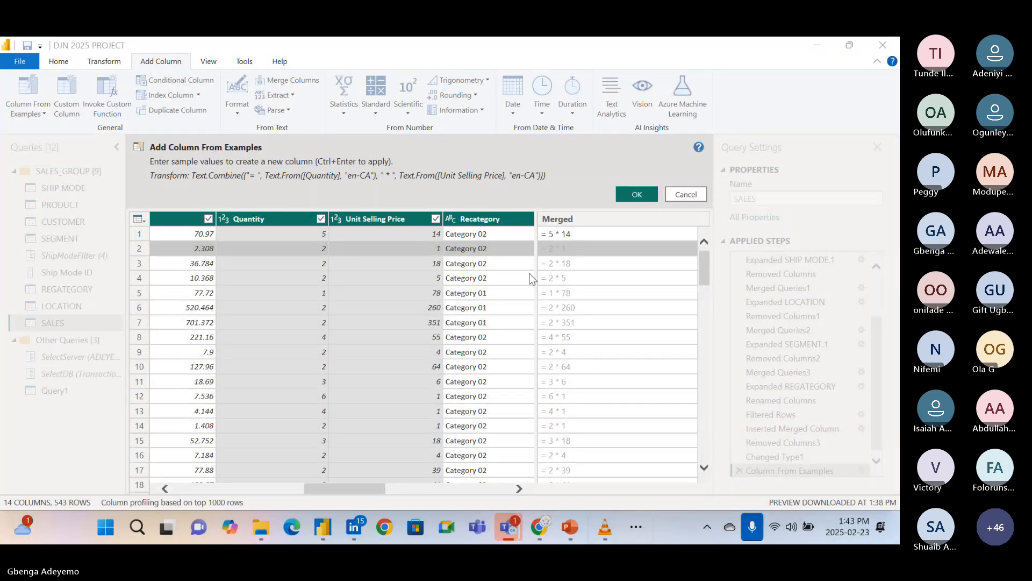
click(630, 194)
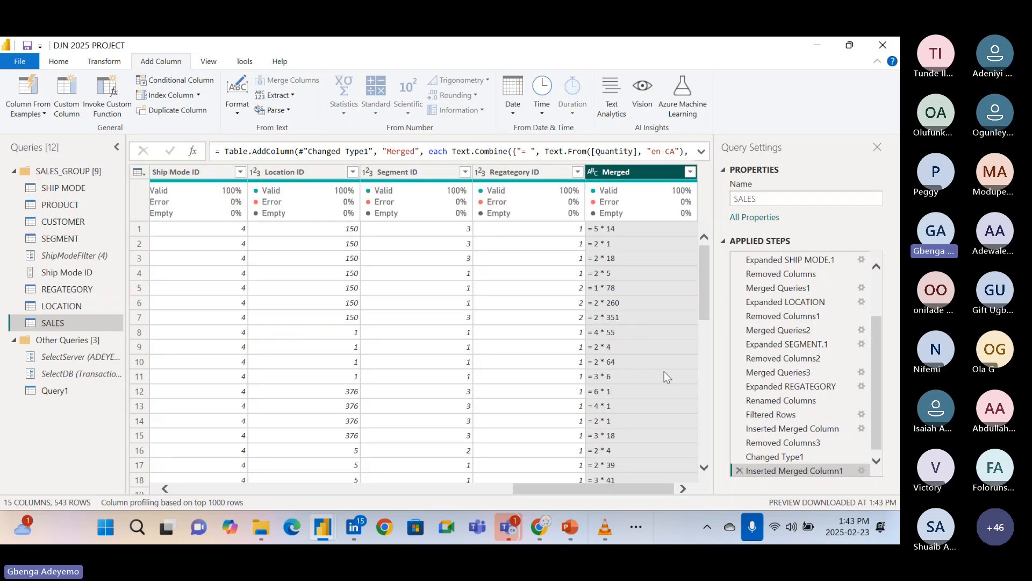
scroll(664, 371, down, 3)
scroll(670, 382, up, 3)
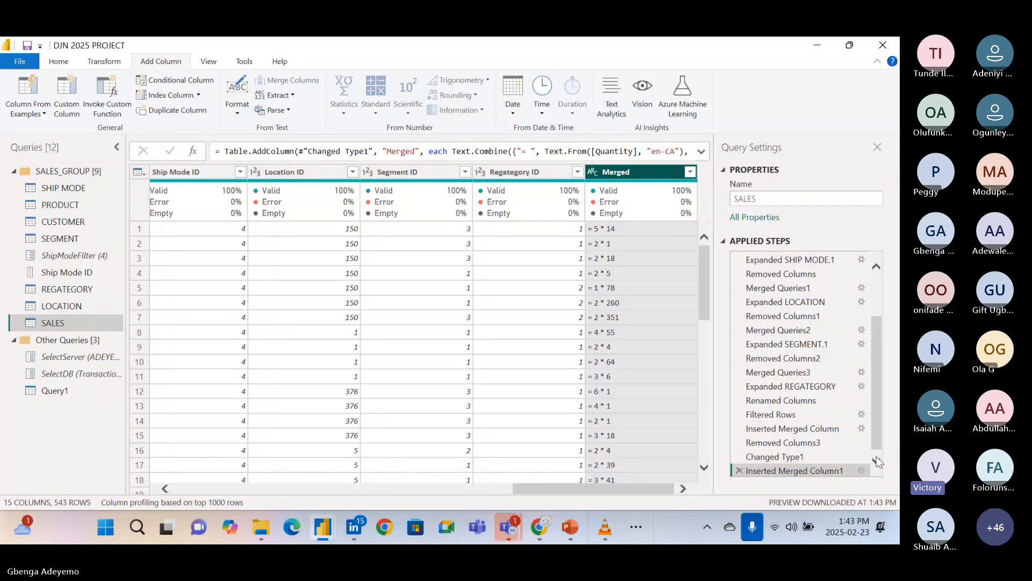
Examine the custom column formula behind the Merged column, cancel the dialog, and remove the column from the SALES query.
drag(876, 446, 874, 478)
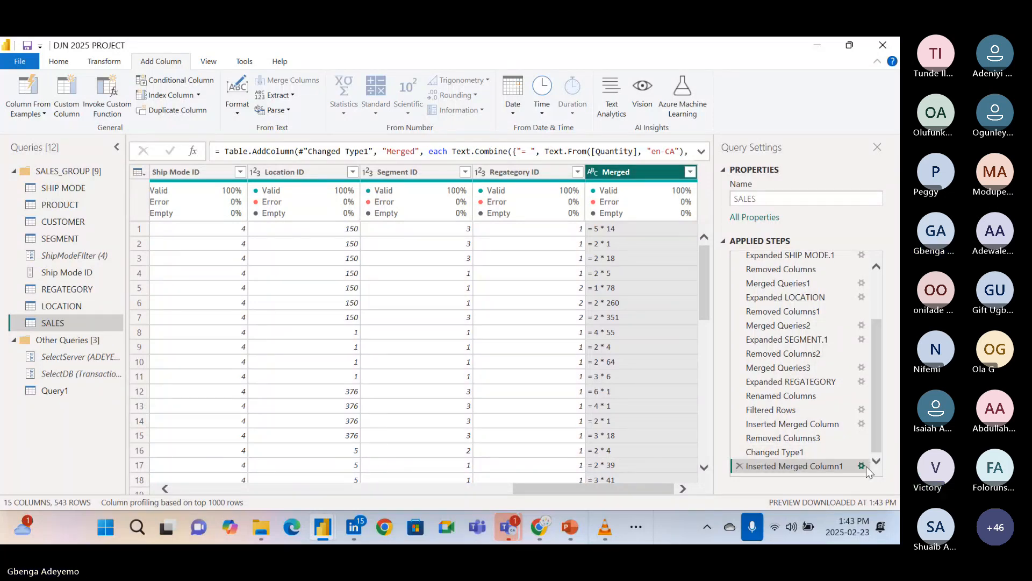
click(863, 466)
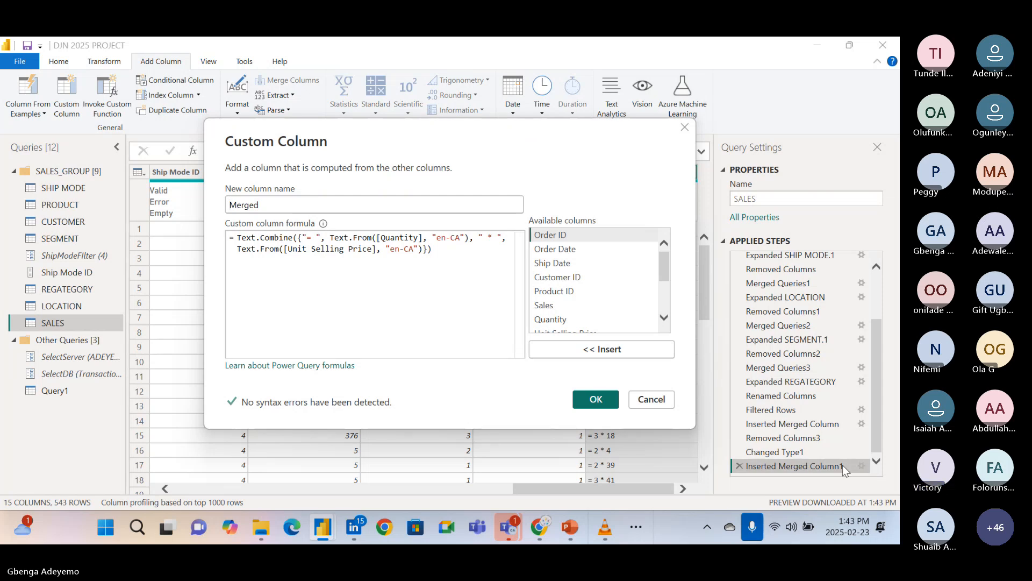
click(652, 400)
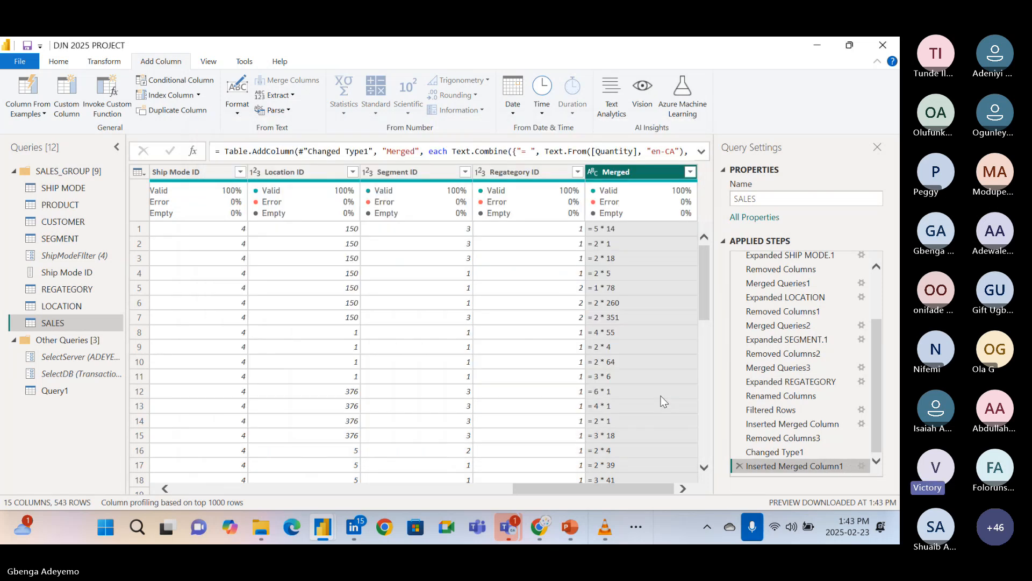
right_click(618, 177)
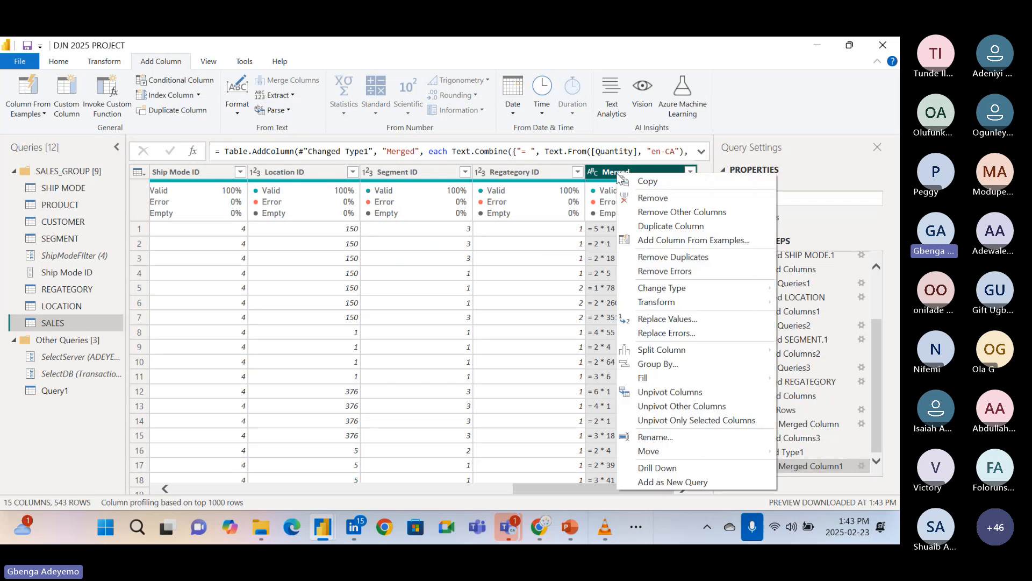
click(629, 198)
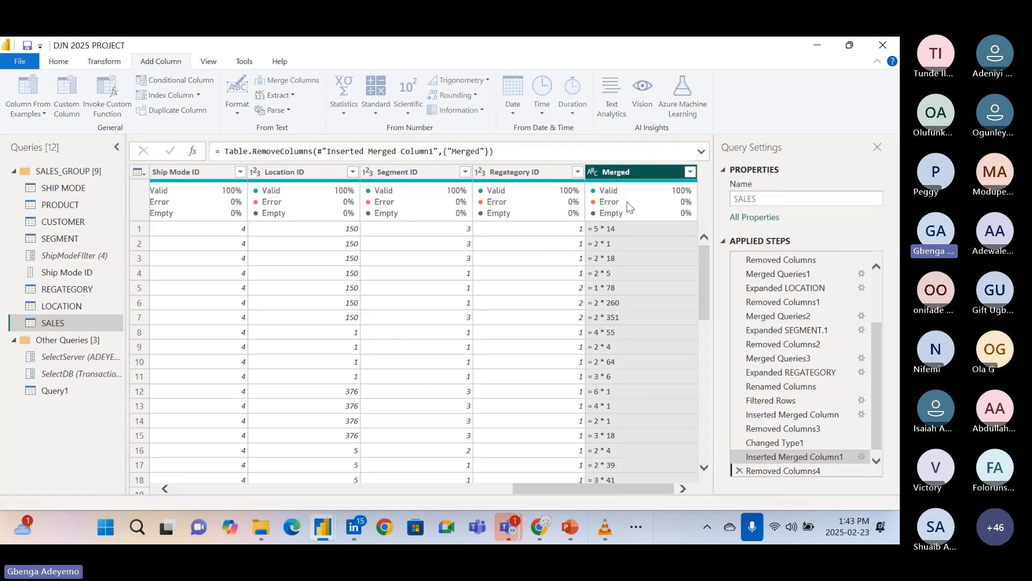
Start a column from examples based on all columns and enter 5 * 14 as the first row's sample value.
click(27, 110)
click(49, 127)
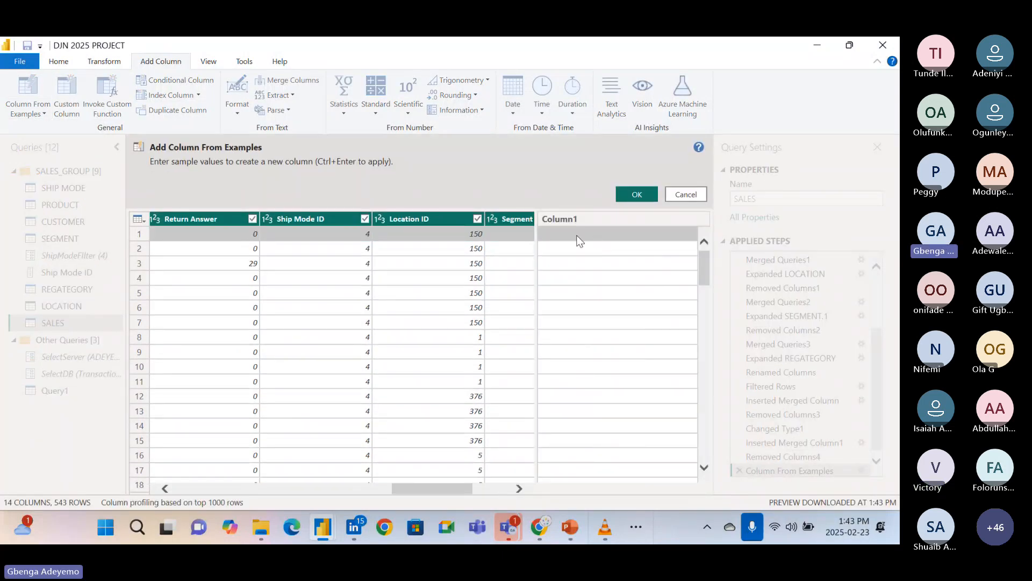
click(578, 237)
scroll(371, 348, left, 5)
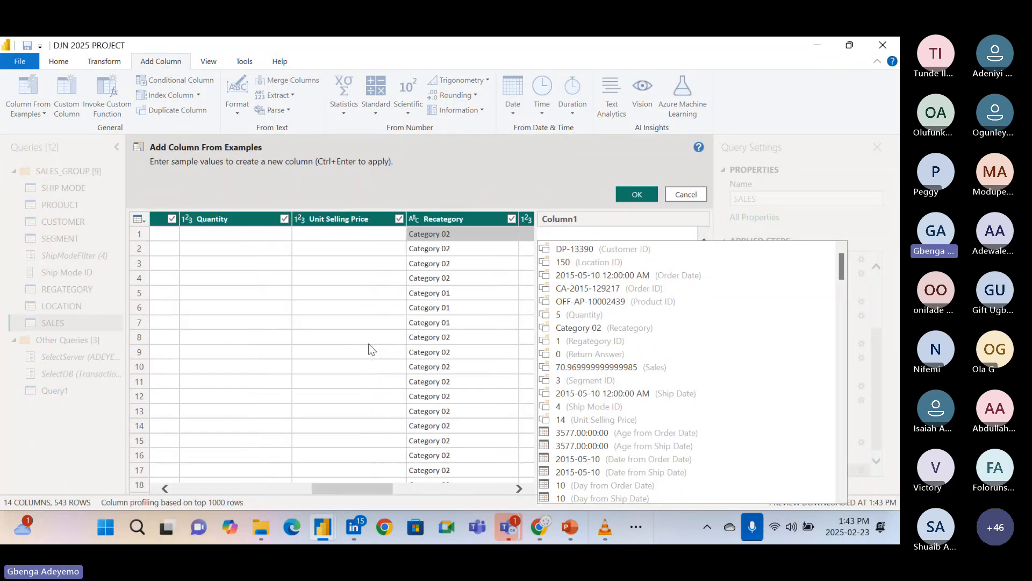
scroll(371, 349, left, 3)
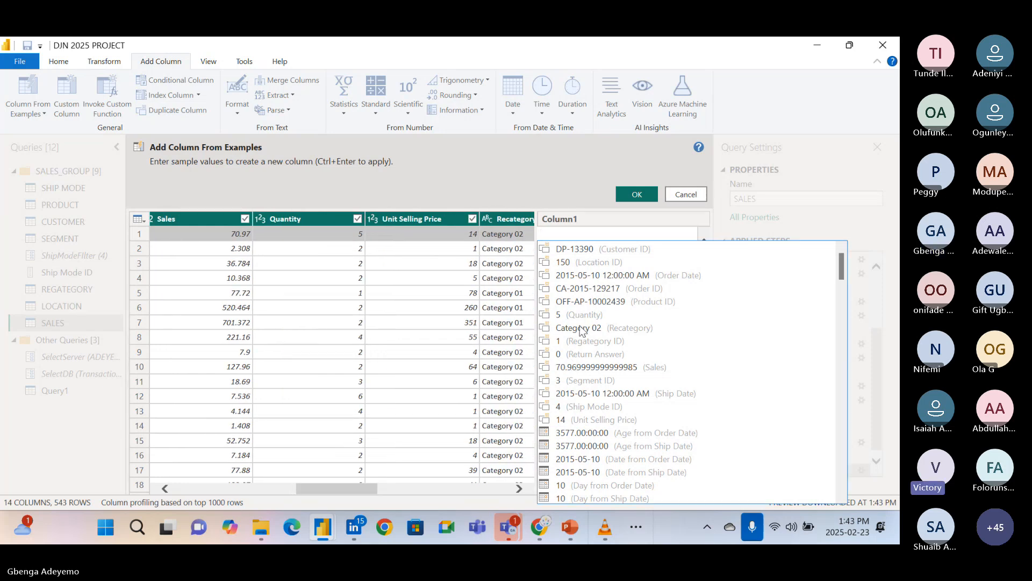
click(570, 236)
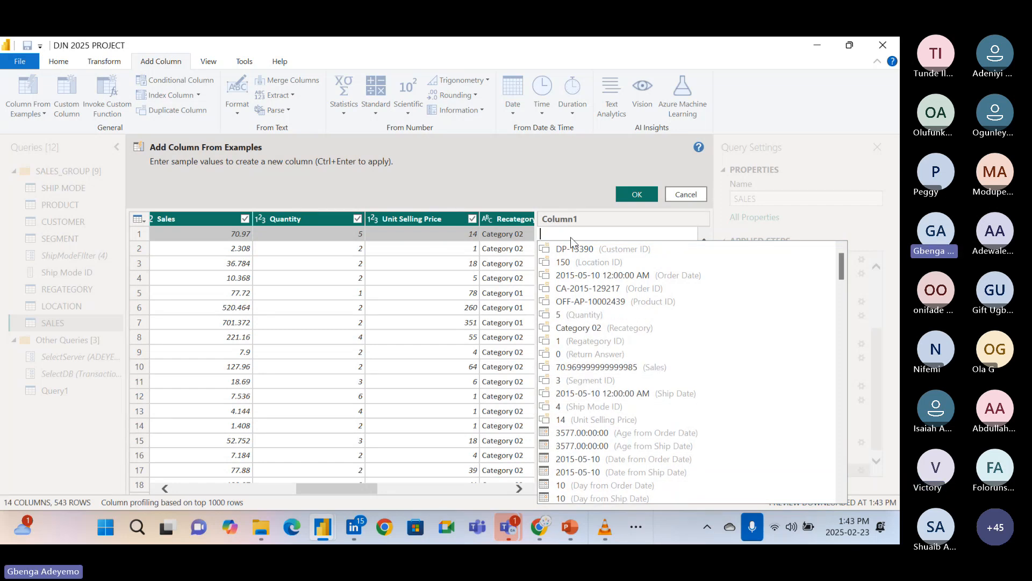
text(5 *)
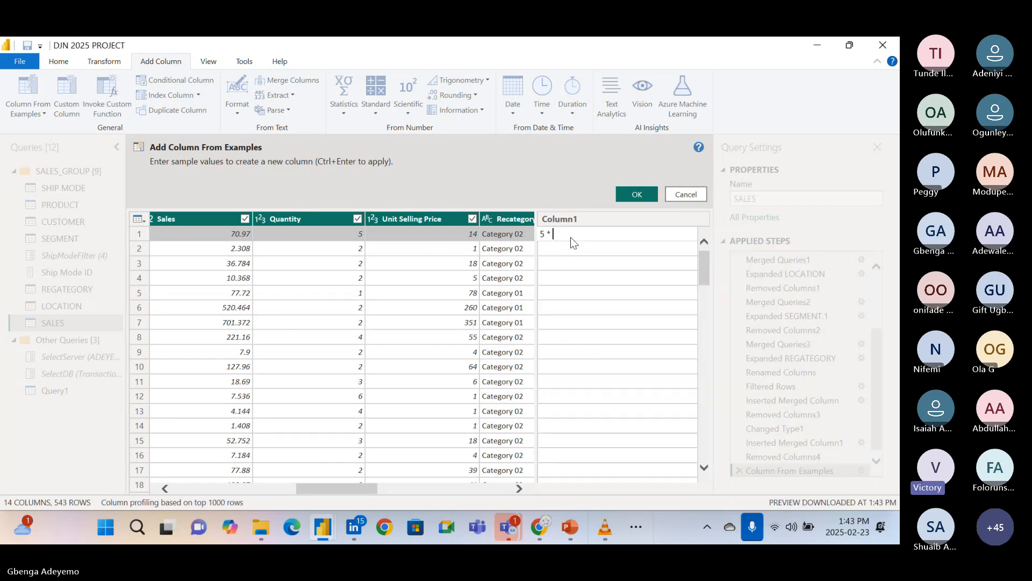
text( 14)
key(Return)
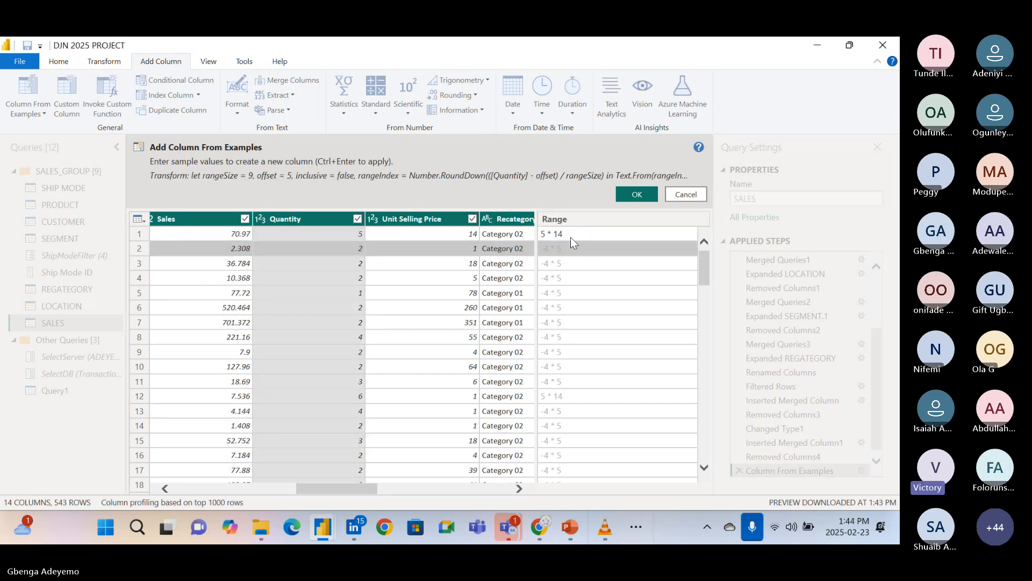
Replace the first row's sample value with 14 * 5, putting Unit Selling Price before Quantity.
click(573, 234)
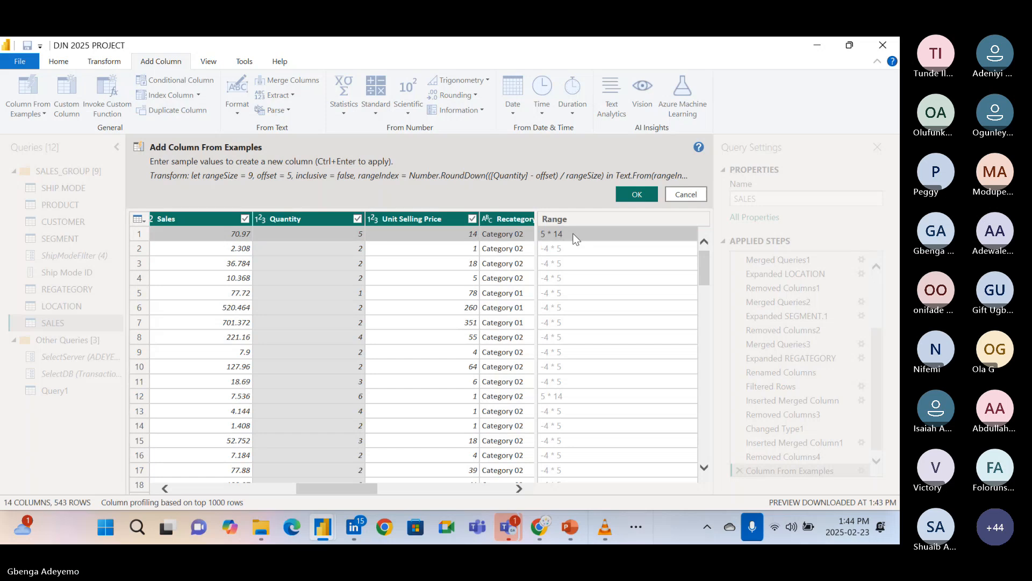
key(BackSpace)
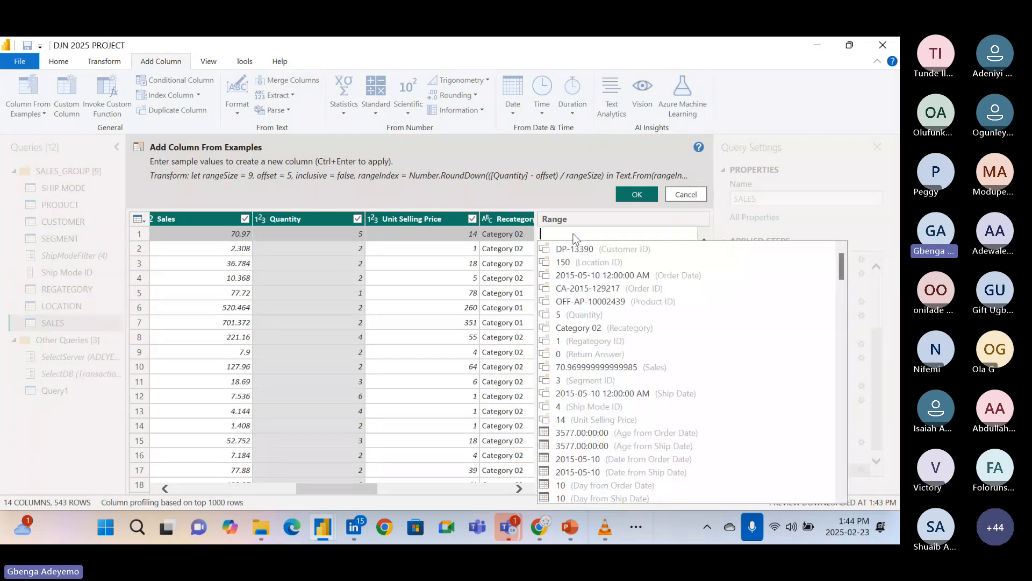
text(14)
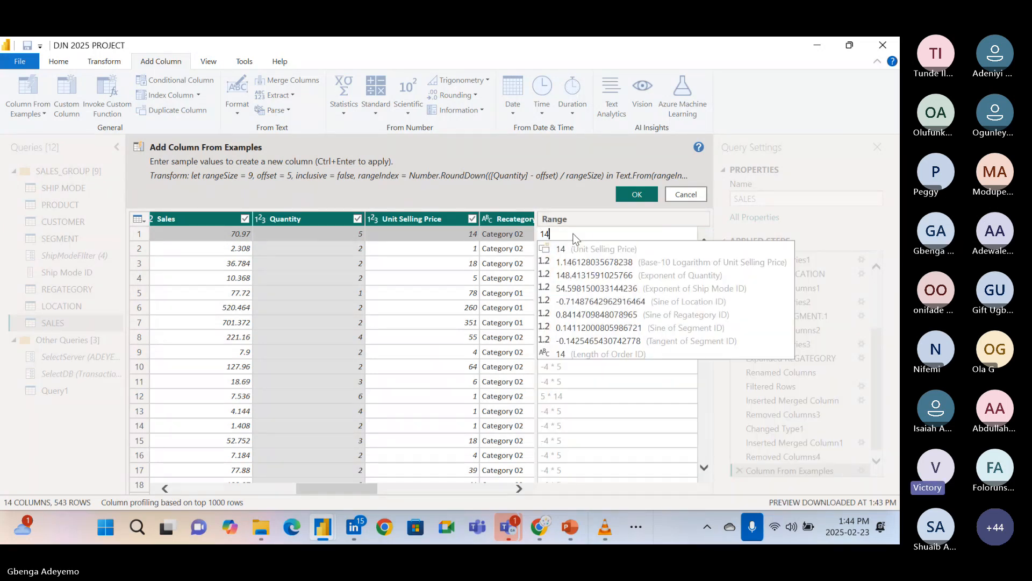
key(Return)
text(*)
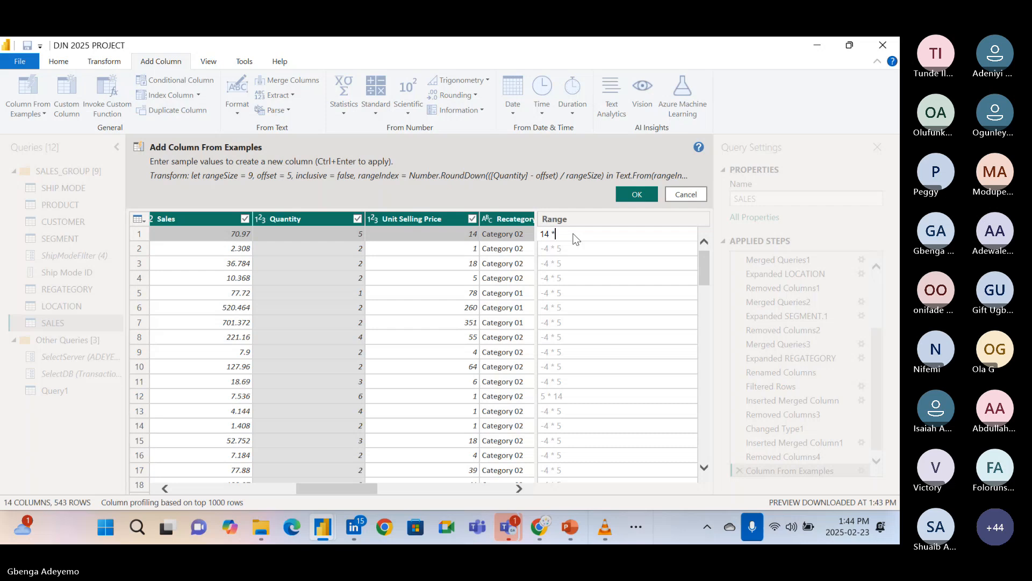
text( 5)
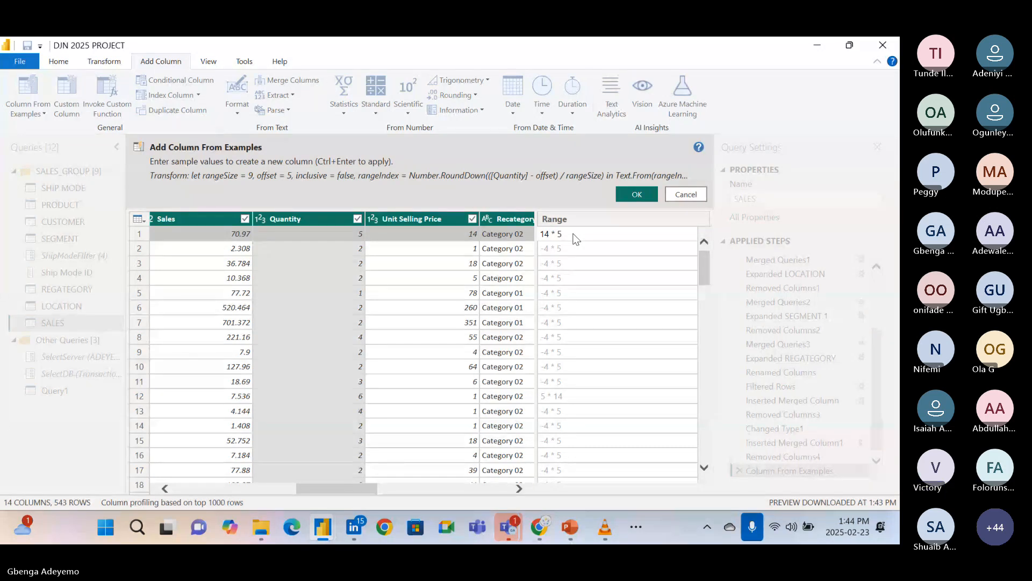
key(Return)
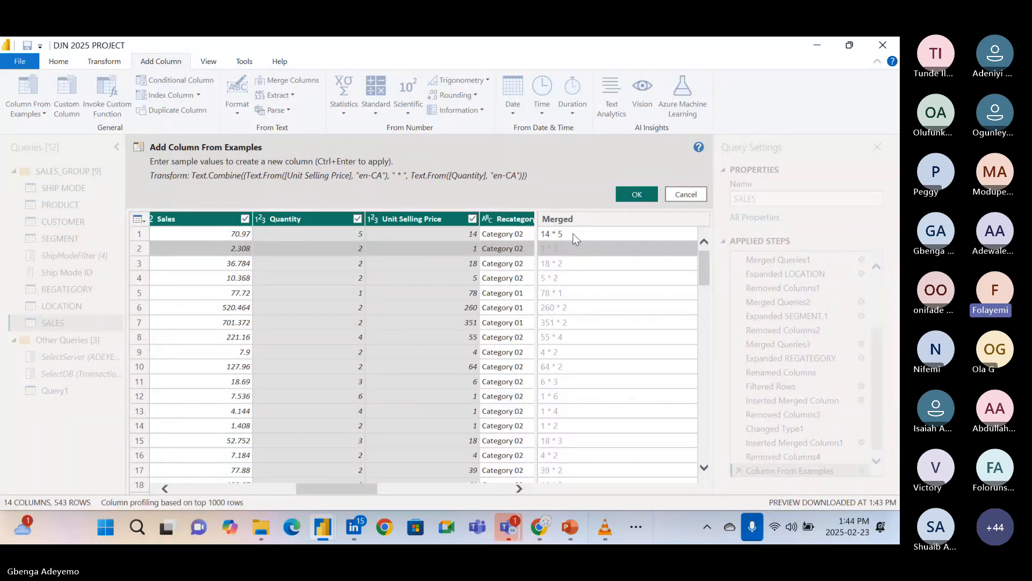
Apply the column from examples, and delete the applied step that inserted it.
click(630, 196)
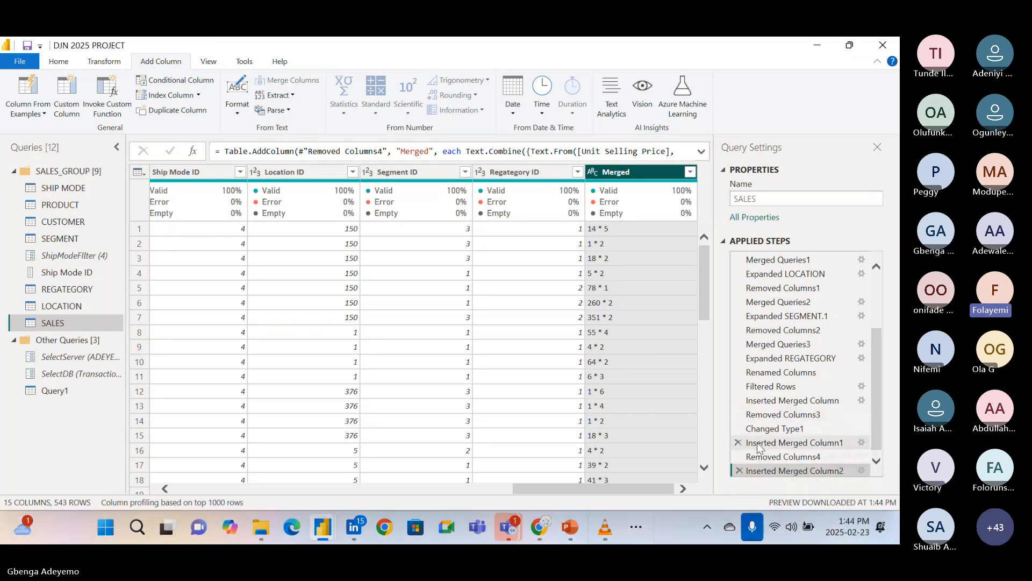
drag(879, 424, 878, 452)
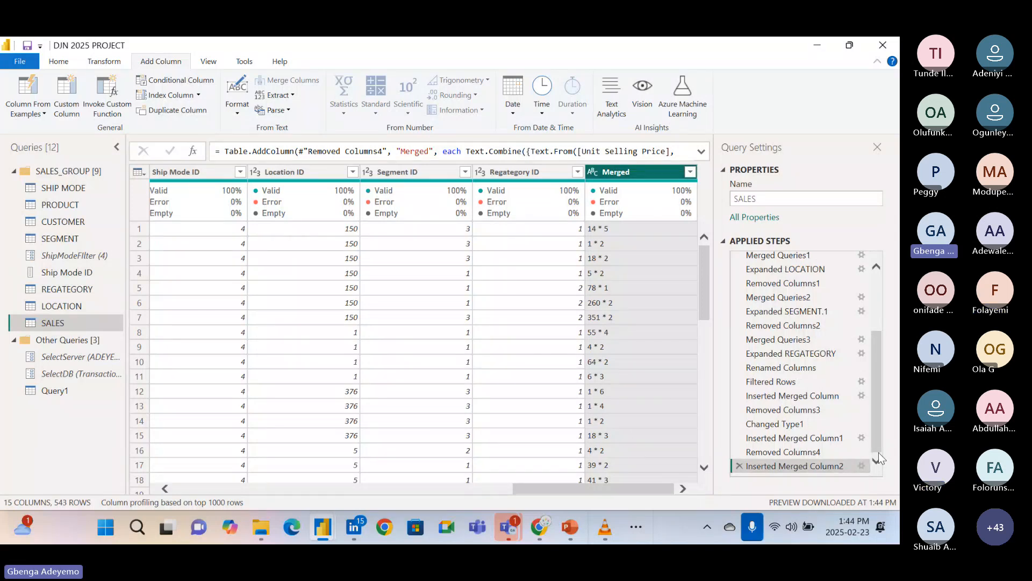
click(740, 465)
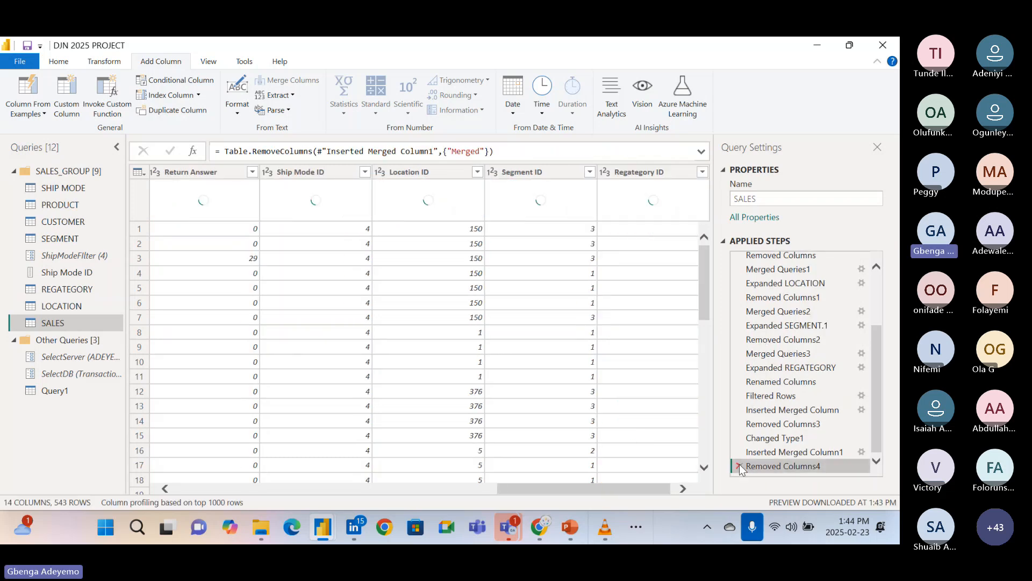
Look through the SALES query's columns, from Order ID through Quantity and Unit Selling Price to Regategory ID.
scroll(559, 353, left, 3)
scroll(562, 359, left, 2)
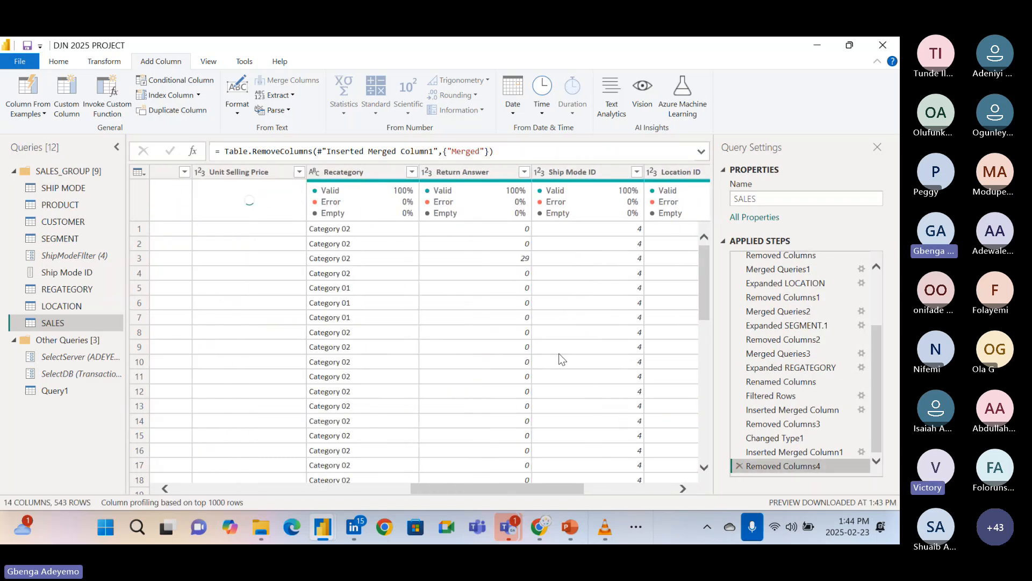
scroll(562, 359, right, 3)
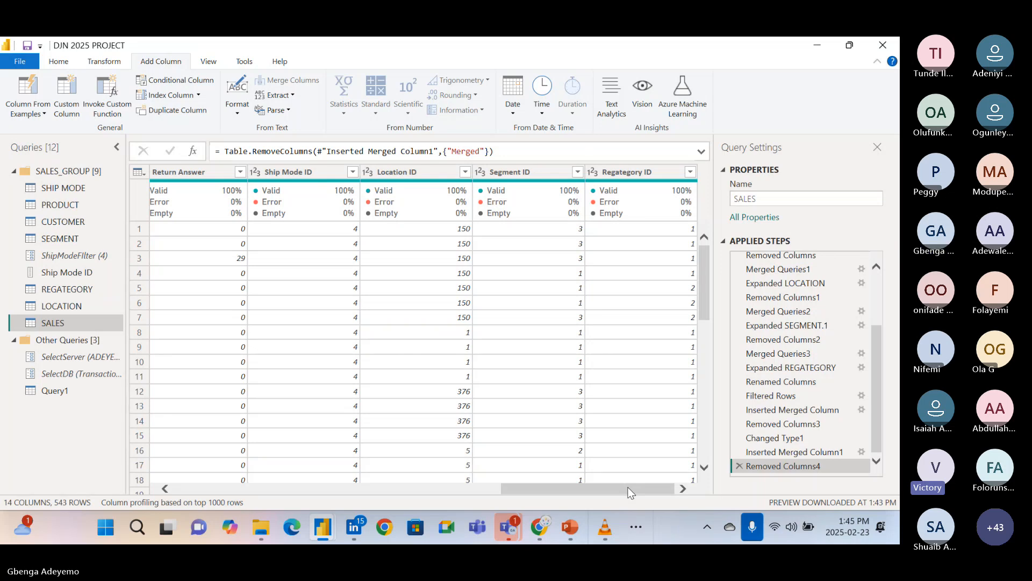
drag(628, 486, 472, 462)
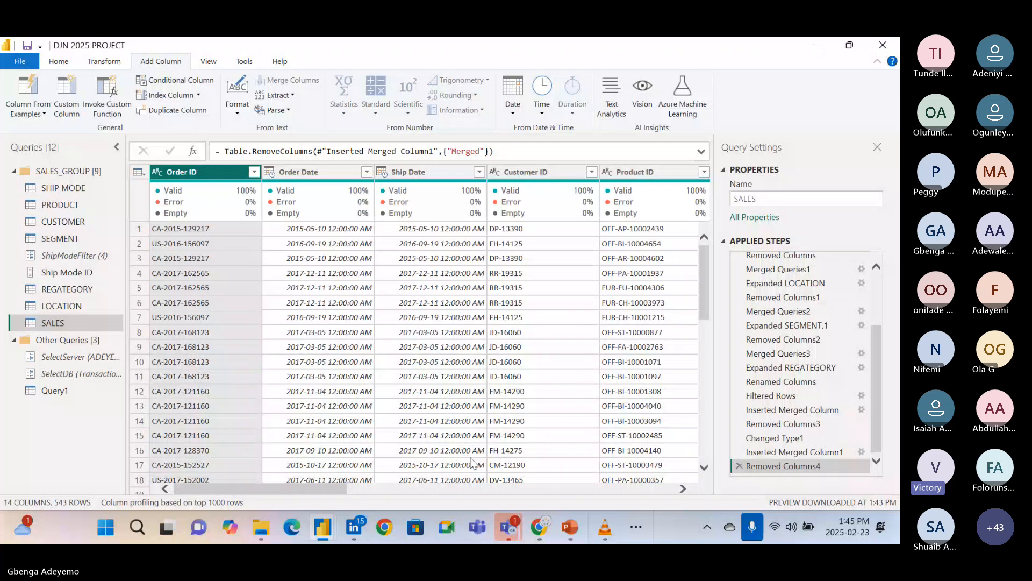
scroll(543, 433, right, 3)
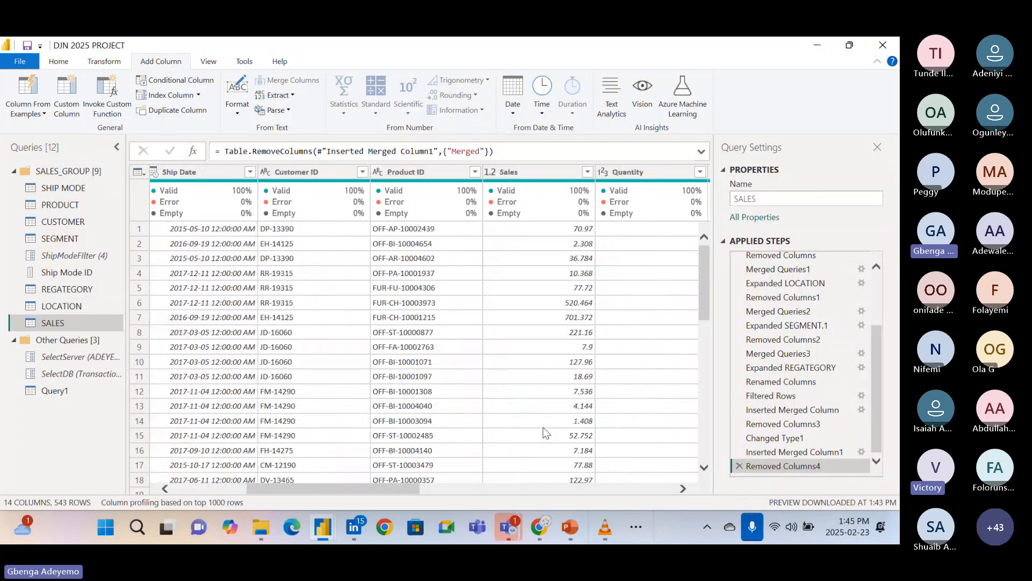
scroll(543, 427, right, 10)
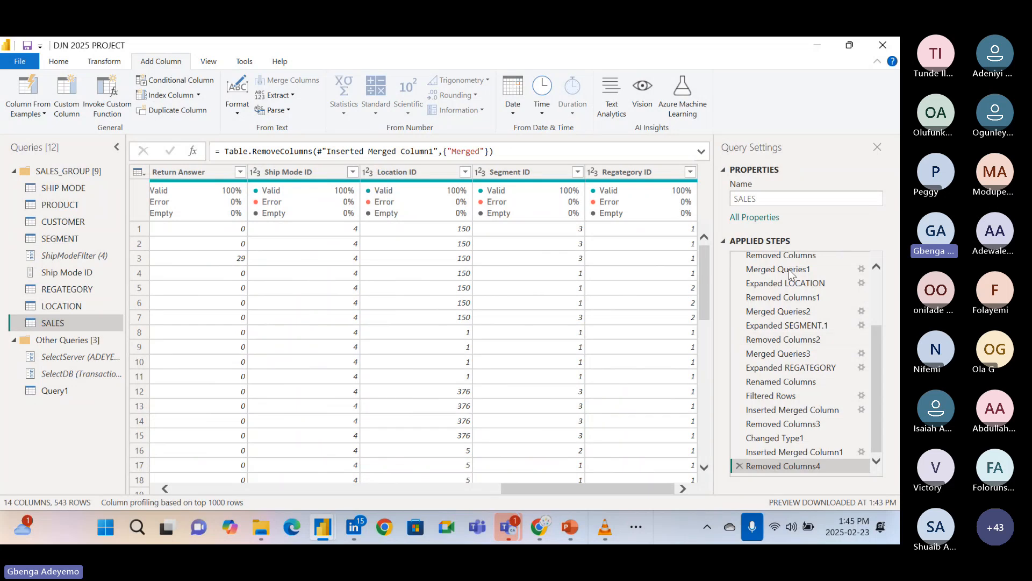
scroll(533, 393, left, 5)
scroll(533, 393, right, 5)
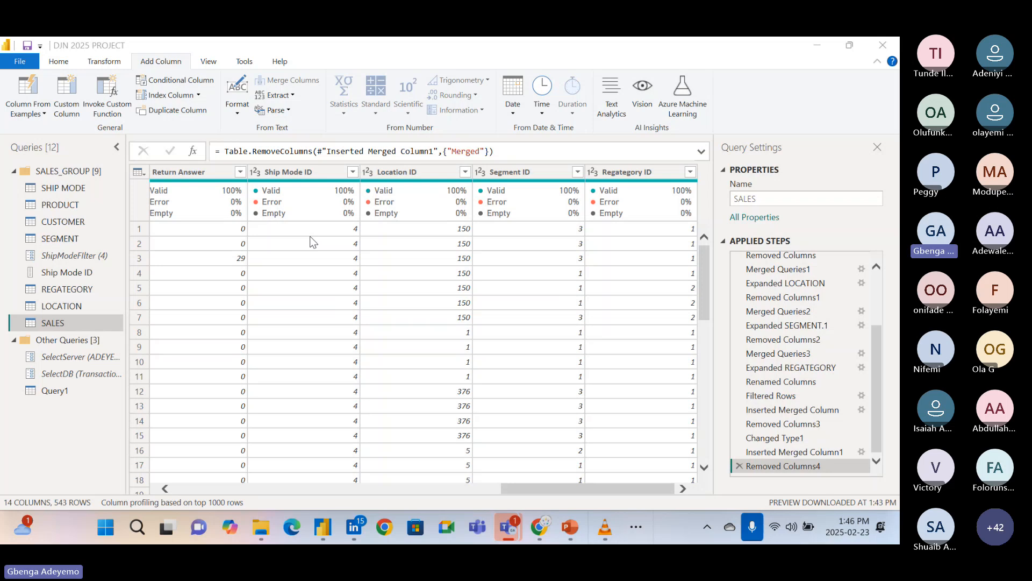
scroll(344, 327, left, 10)
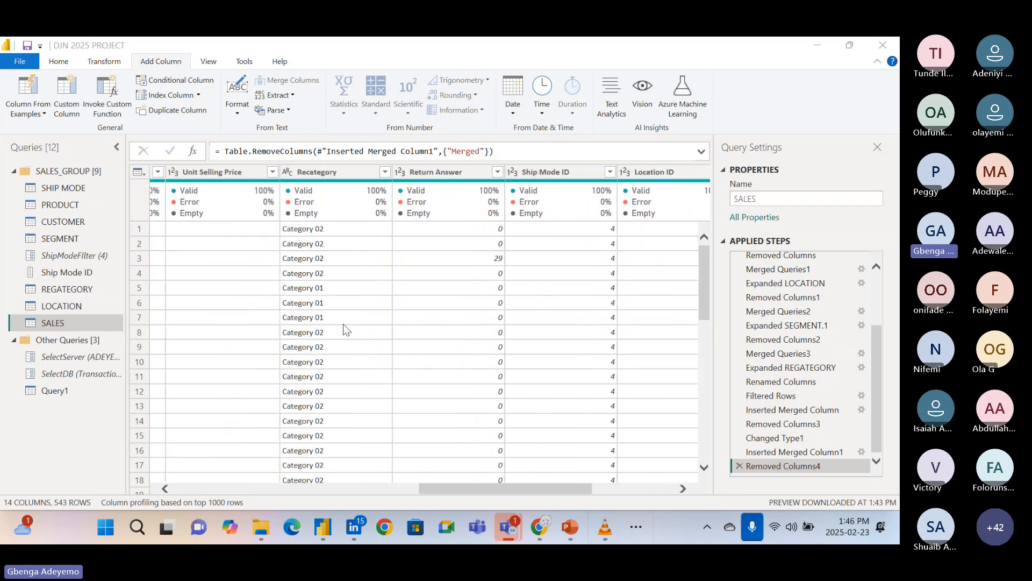
scroll(343, 326, left, 5)
scroll(343, 325, right, 6)
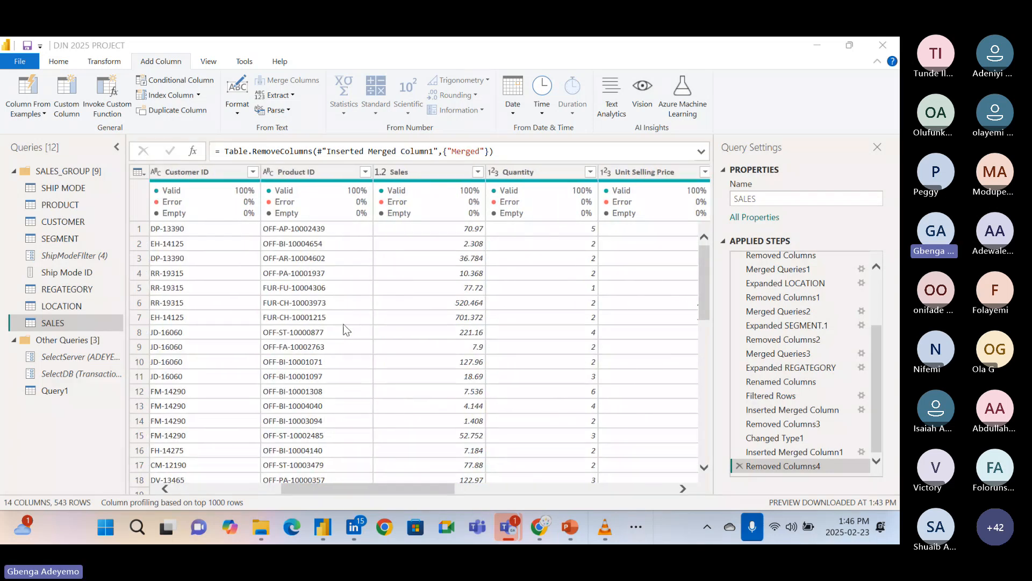
scroll(344, 325, right, 8)
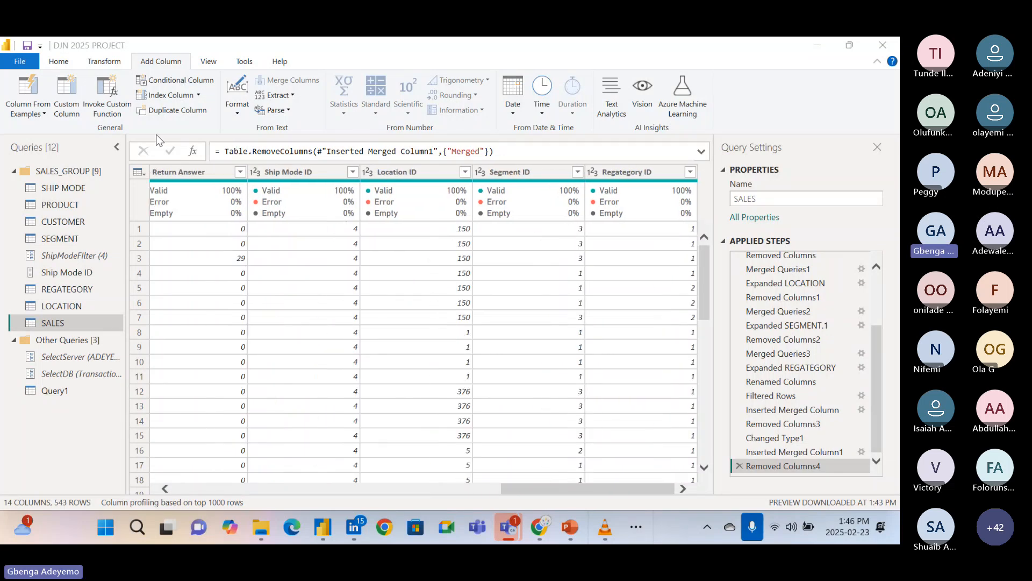
Add a custom column named Custom 1 that fills every row with a lowercase first name as constant text.
click(64, 106)
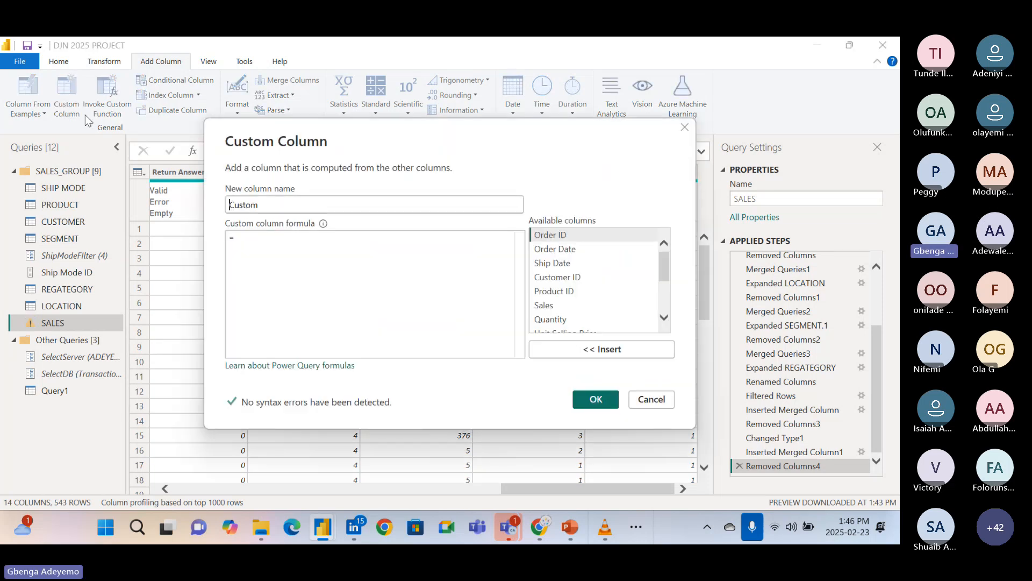
click(270, 207)
text(1)
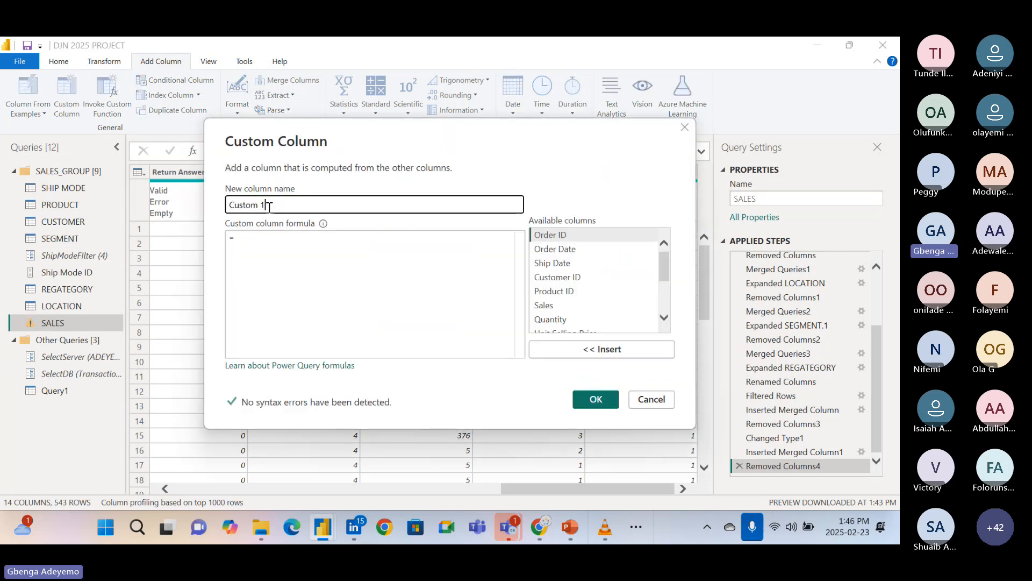
click(265, 235)
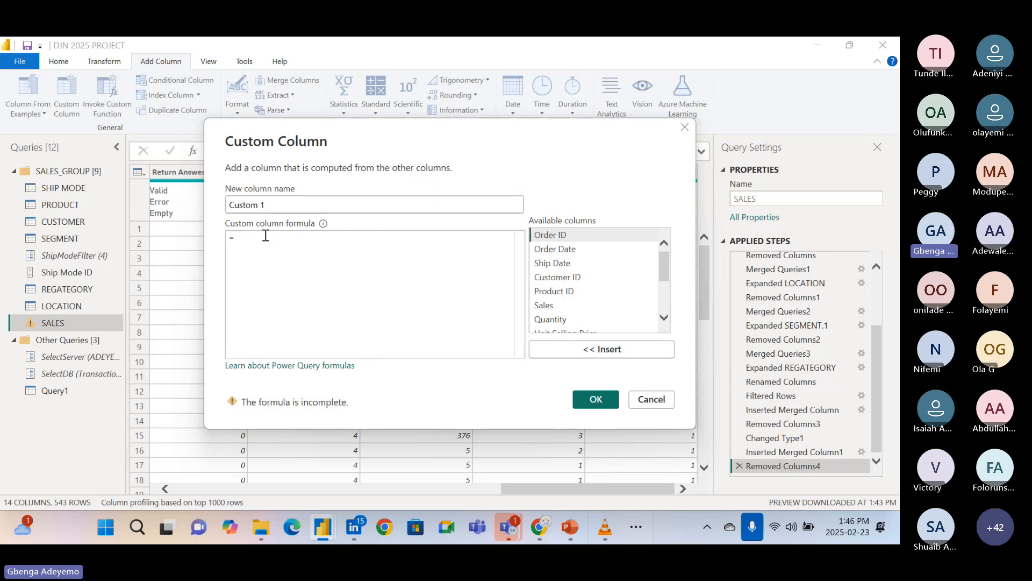
text(")
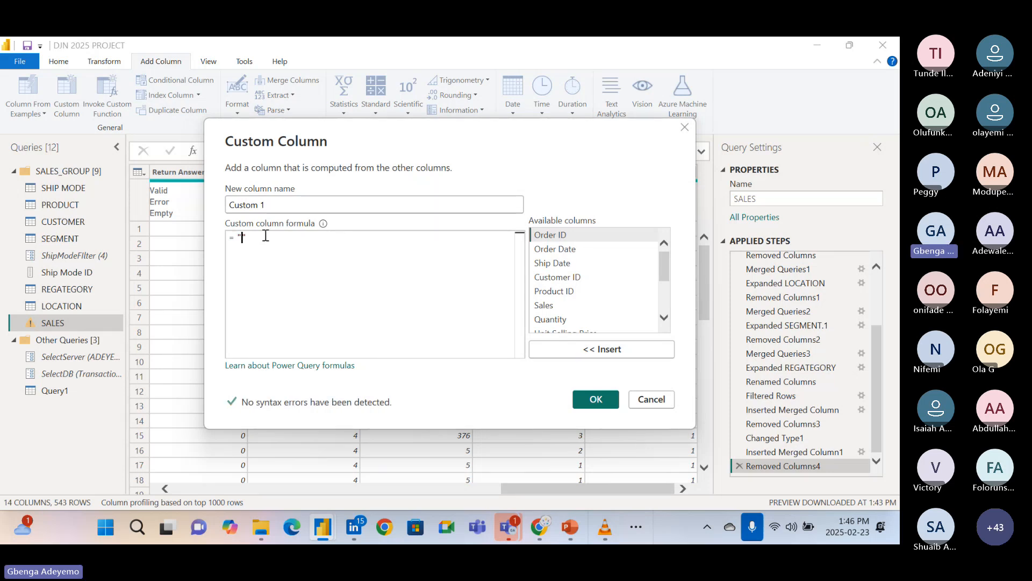
text(segun)
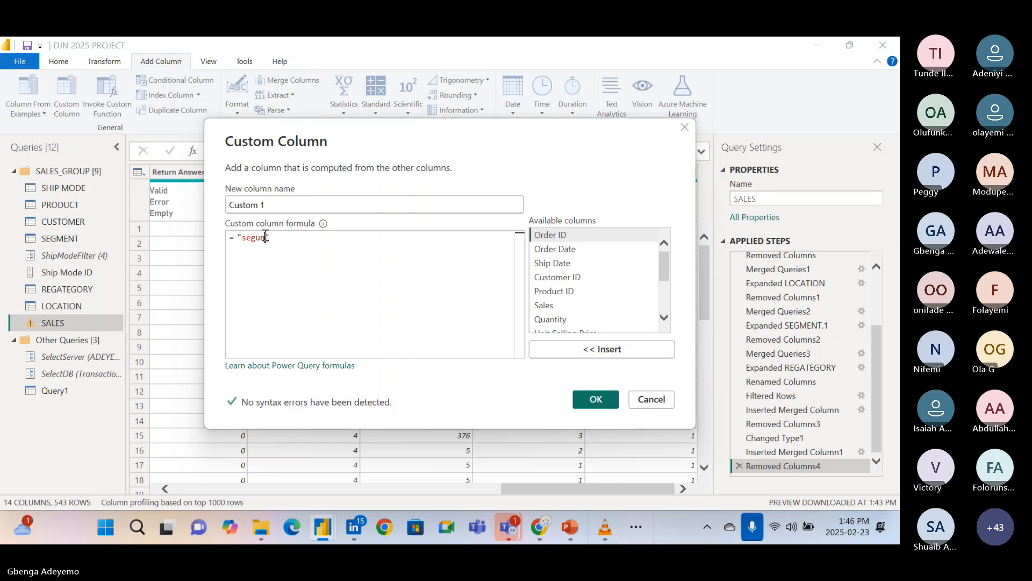
click(594, 399)
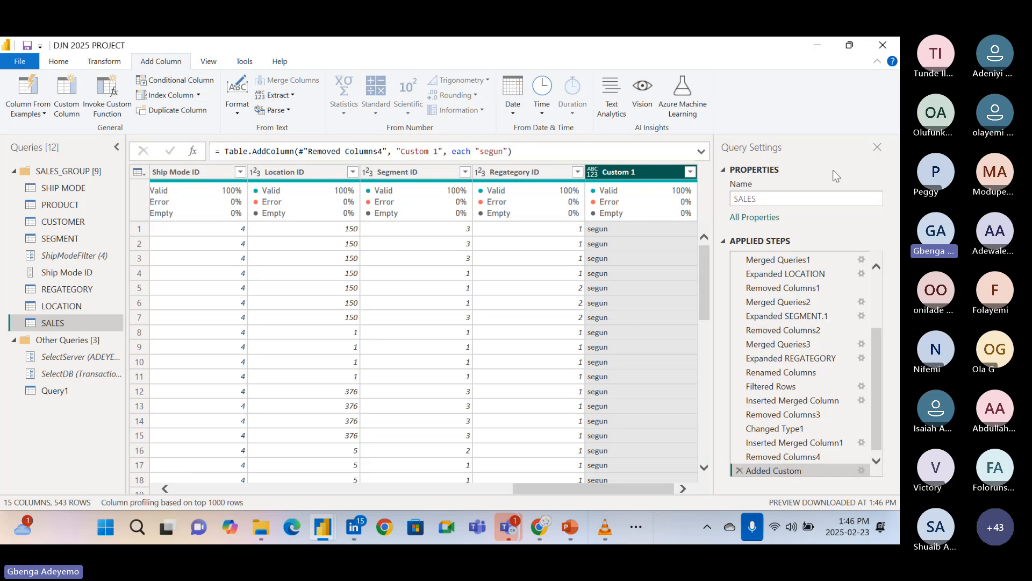
Reopen the Custom 1 column's definition to review its name and formula, and close it without changes.
click(862, 470)
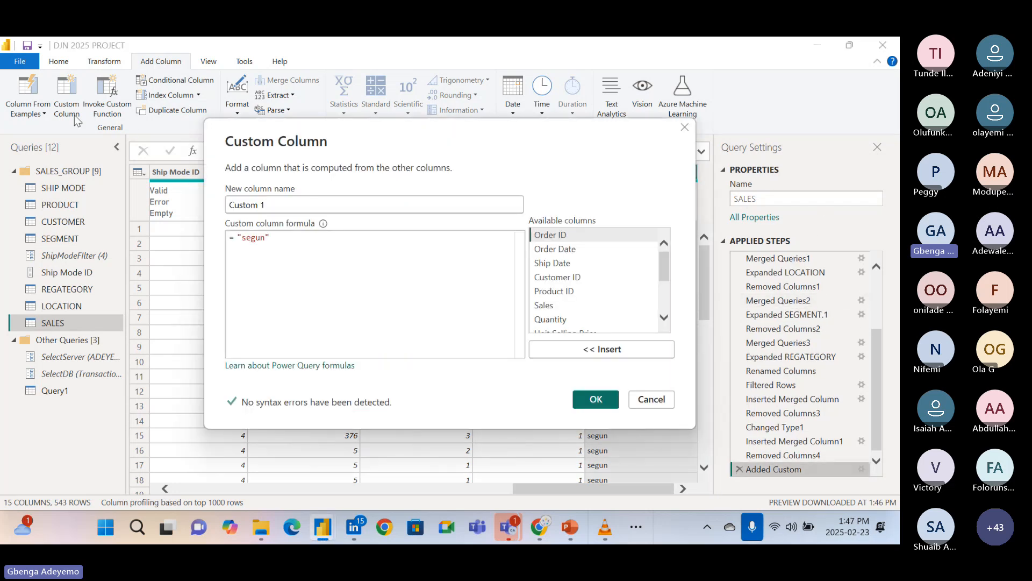
click(280, 238)
click(593, 404)
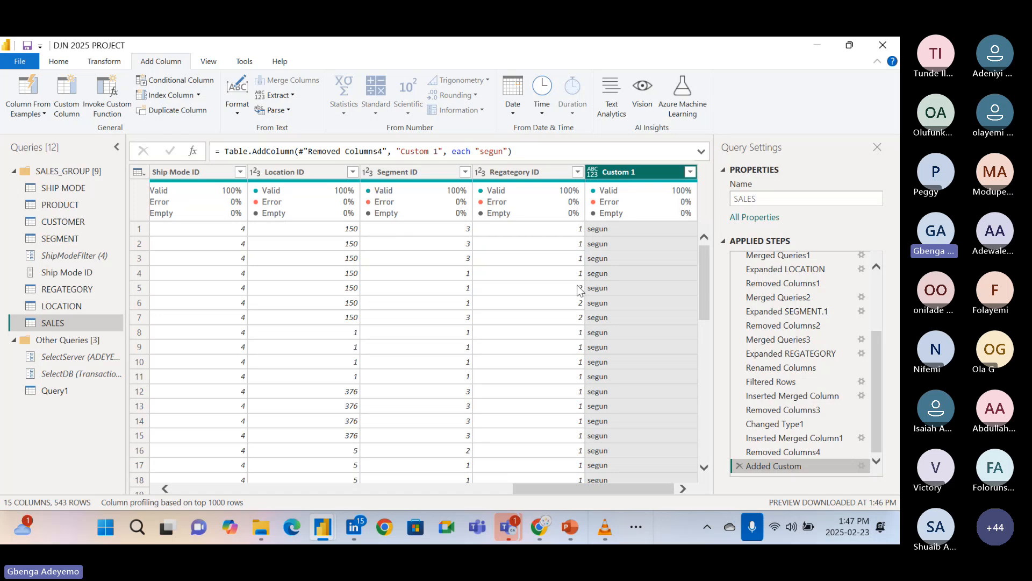
click(626, 177)
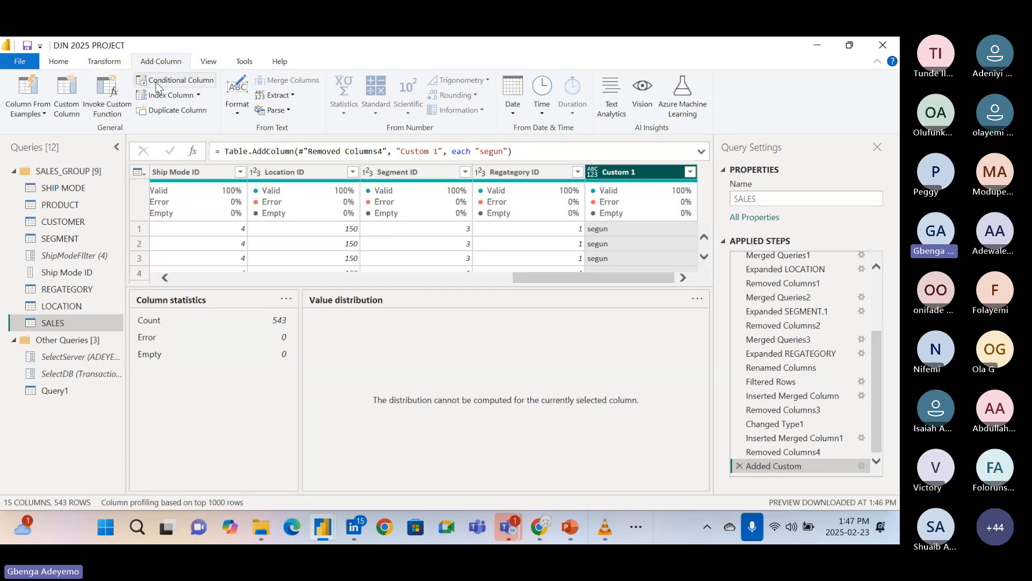
click(110, 62)
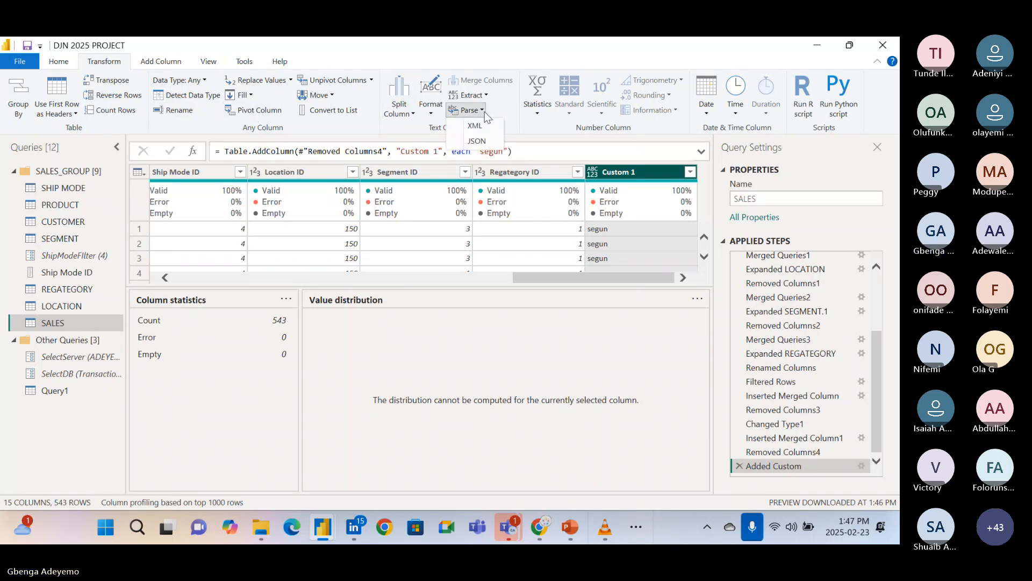
click(488, 96)
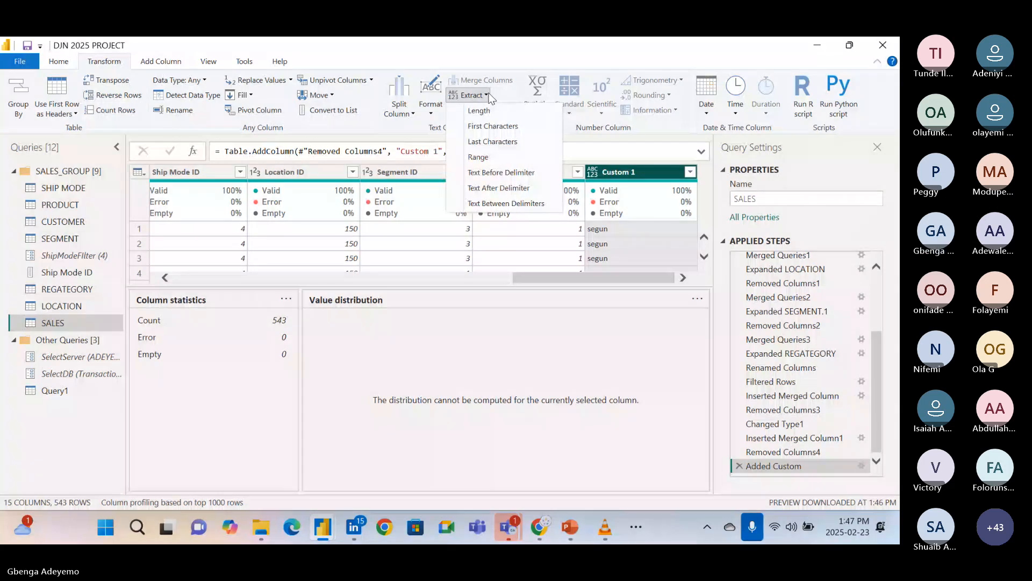
click(490, 98)
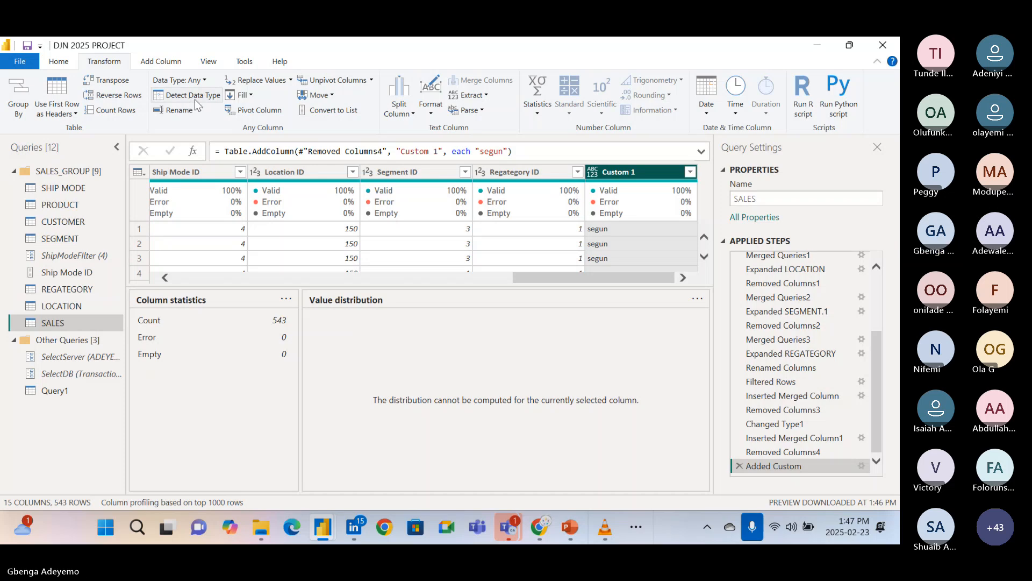
click(152, 61)
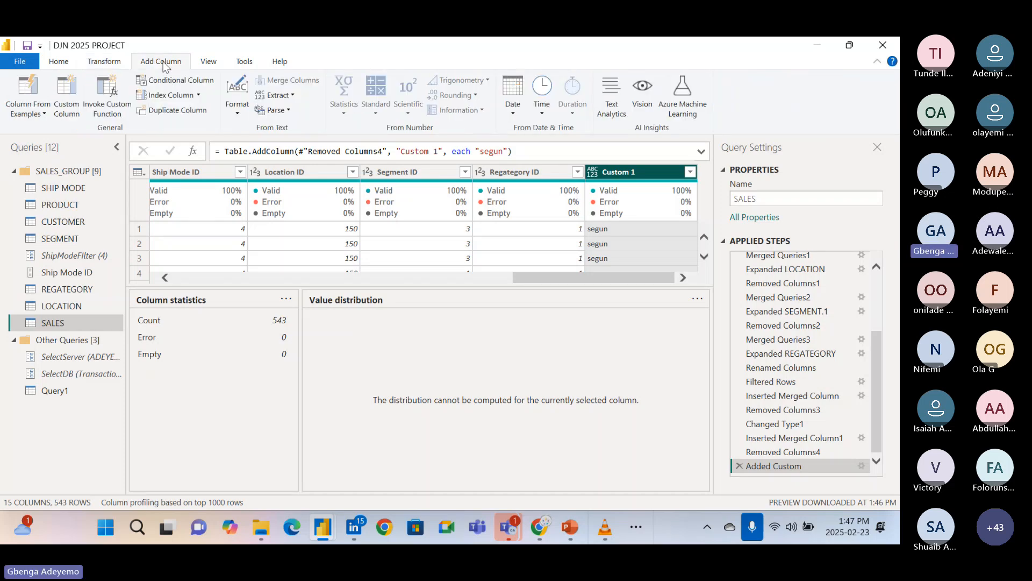
Insert a new UPPERCASE column based on Custom 1, and delete the applied step that inserted it.
click(235, 112)
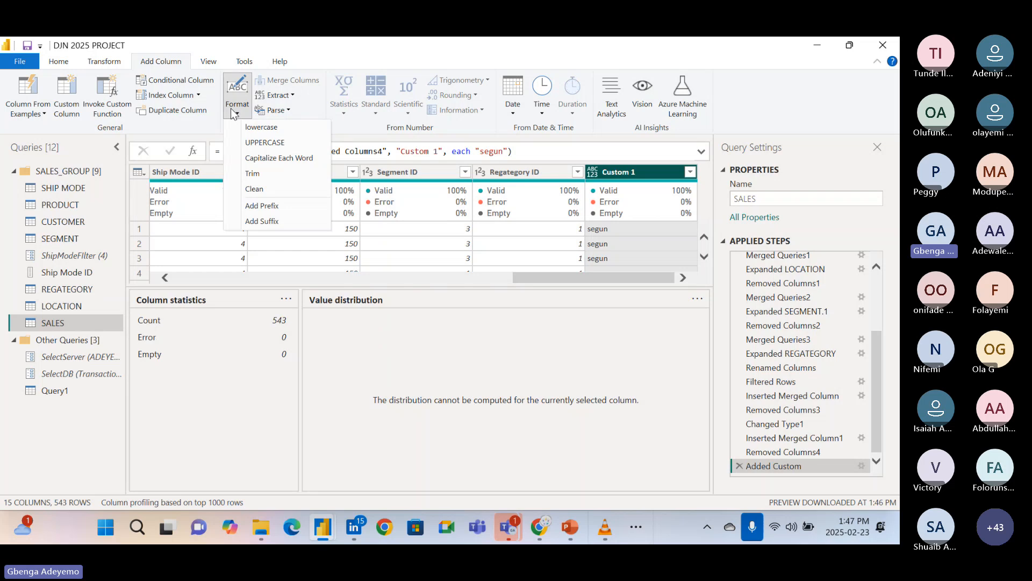
click(263, 142)
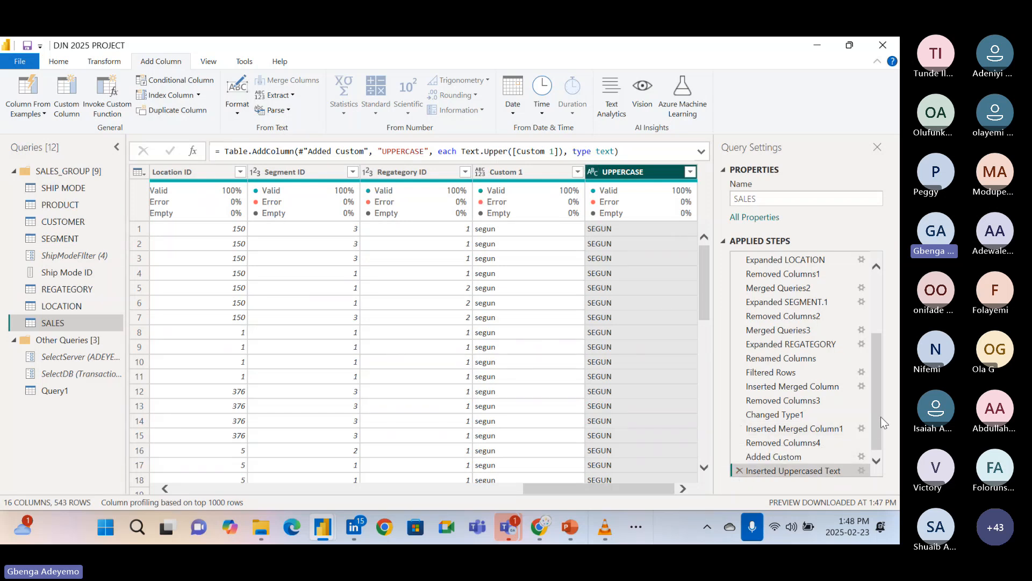
scroll(881, 420, down, 1)
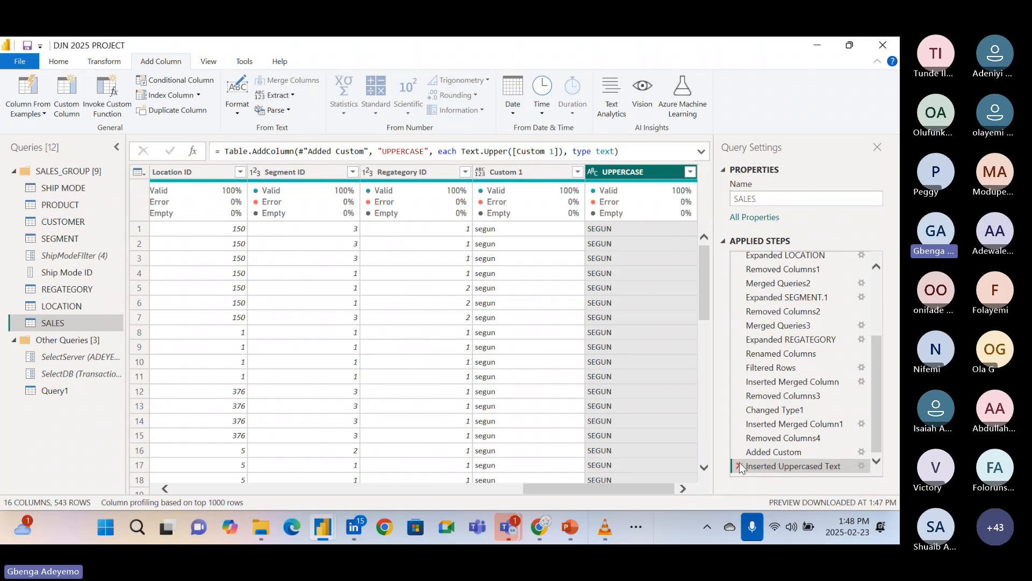
click(740, 466)
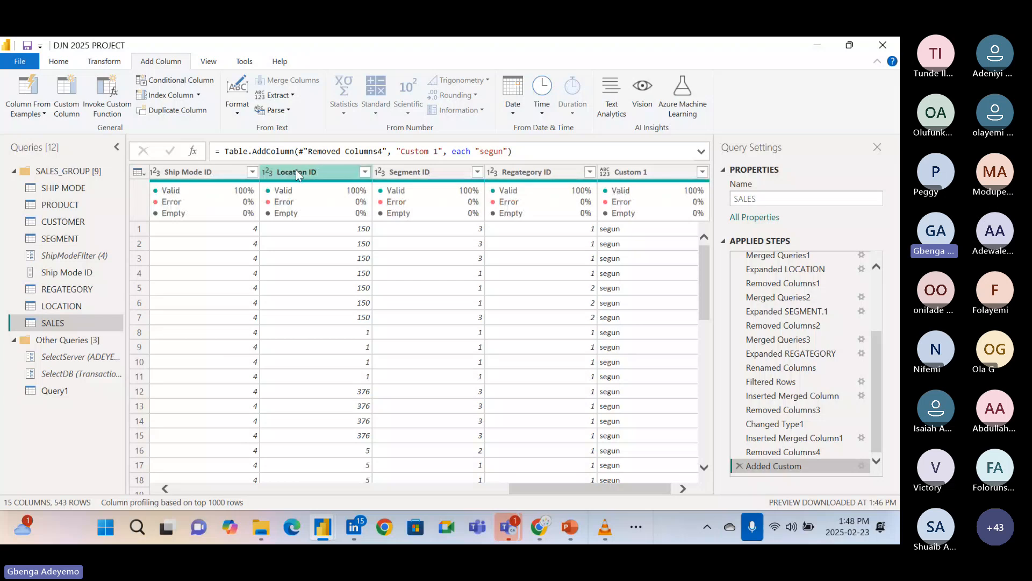
Start another custom column with the default name and enter the Text.Upper function with an opening parenthesis in its formula.
click(66, 111)
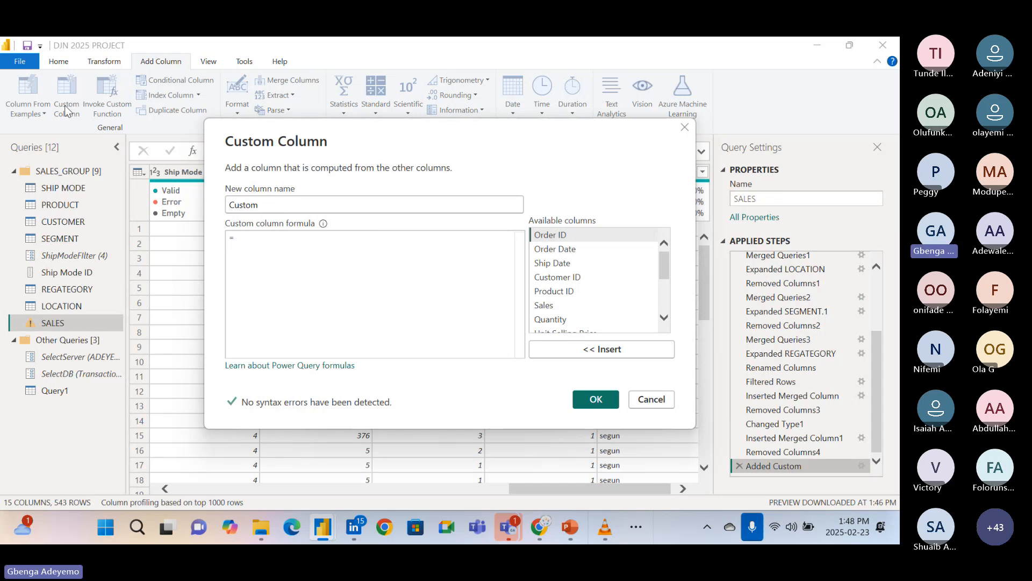
click(256, 243)
text(Text)
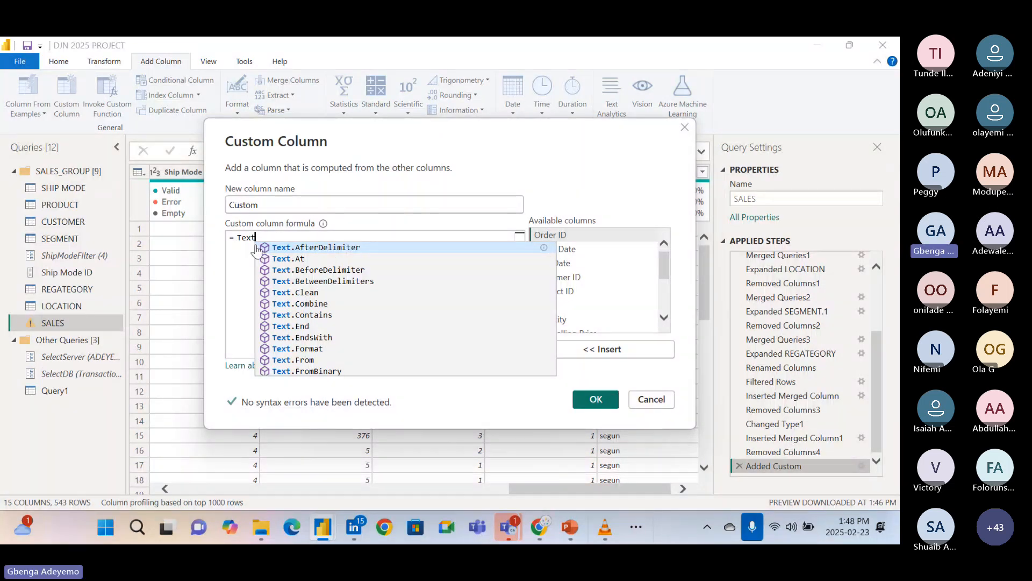
text(.)
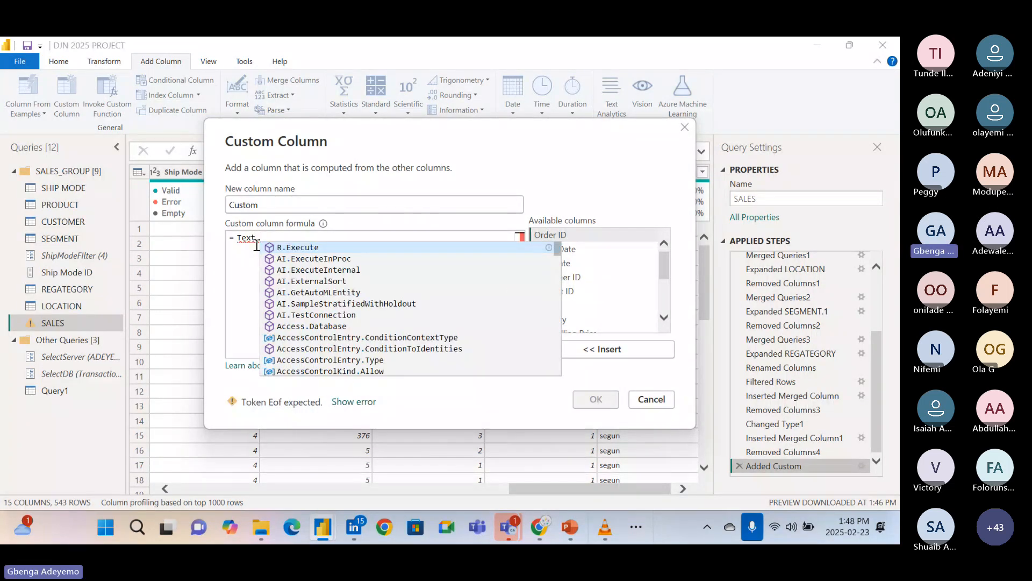
text(upp)
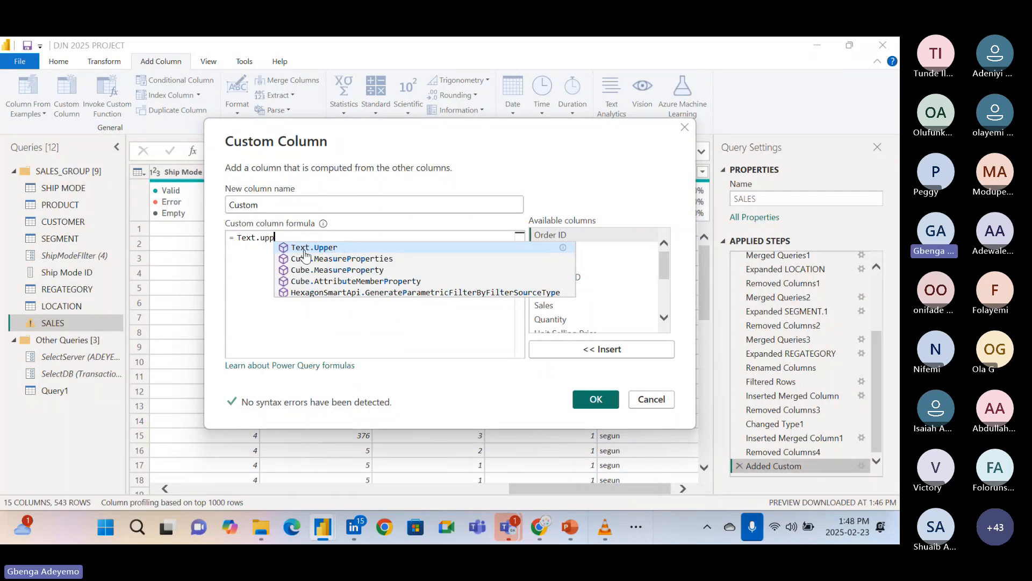
click(325, 249)
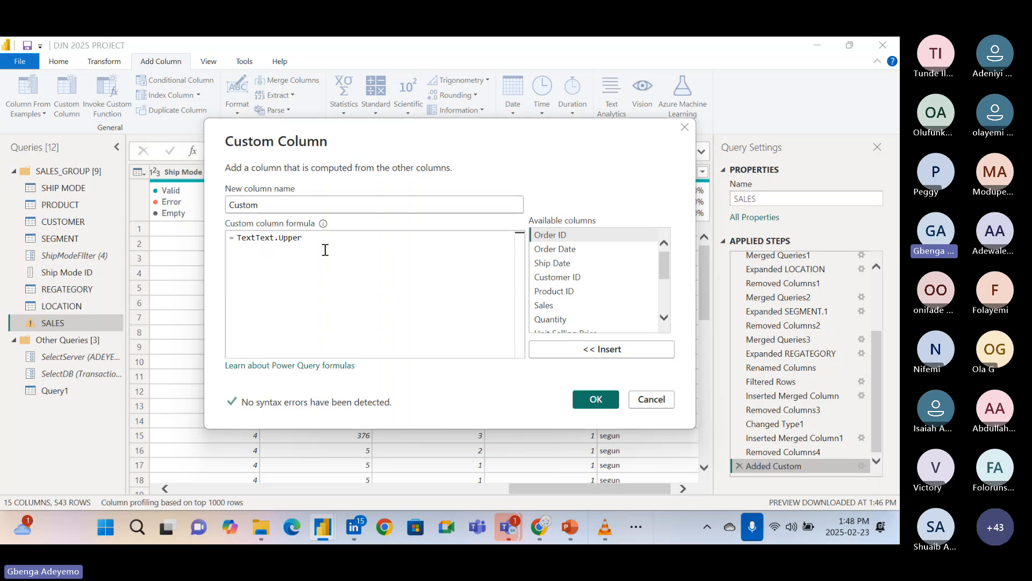
text(()
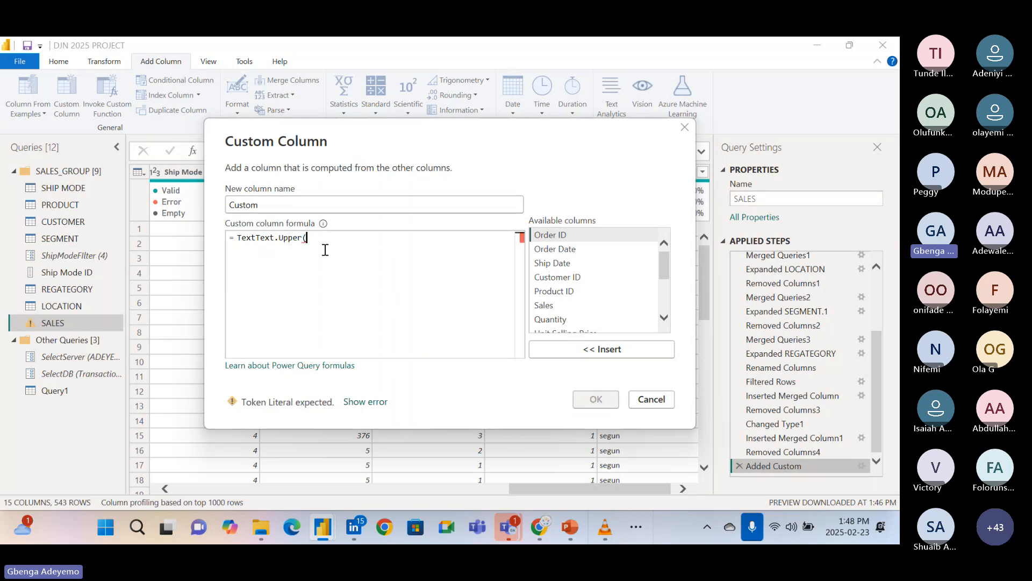
text(cus)
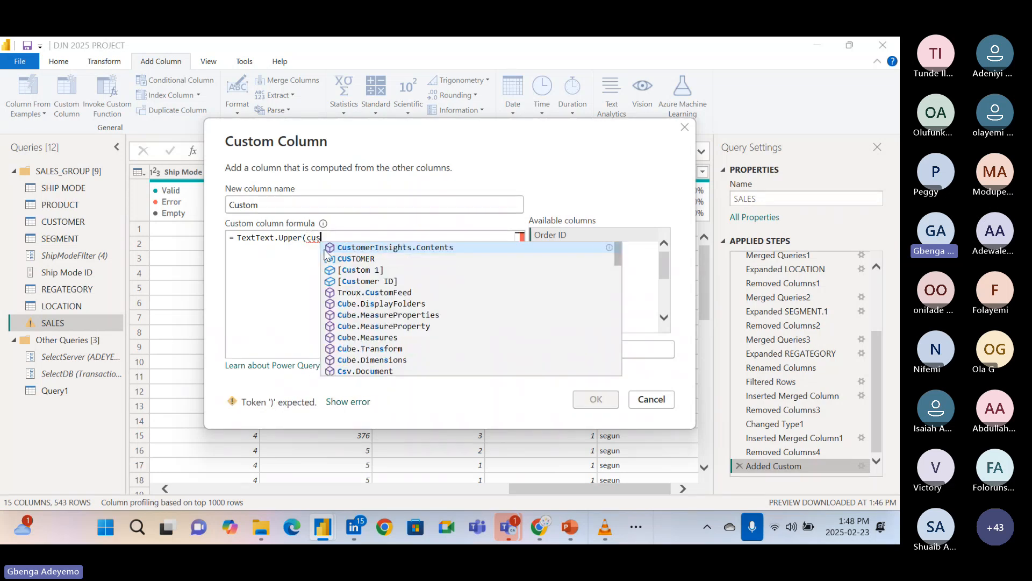
key(BackSpace)
key(BackSpace)
key(BackSpace)
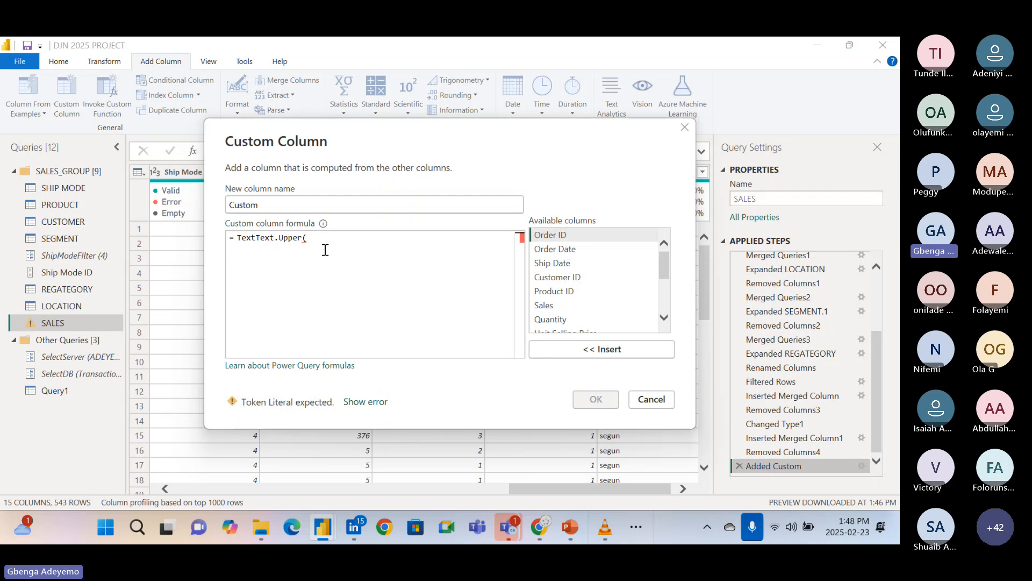
Insert the available column Custom 1 as the Text.Upper argument and close the parenthesis.
drag(664, 269, 666, 322)
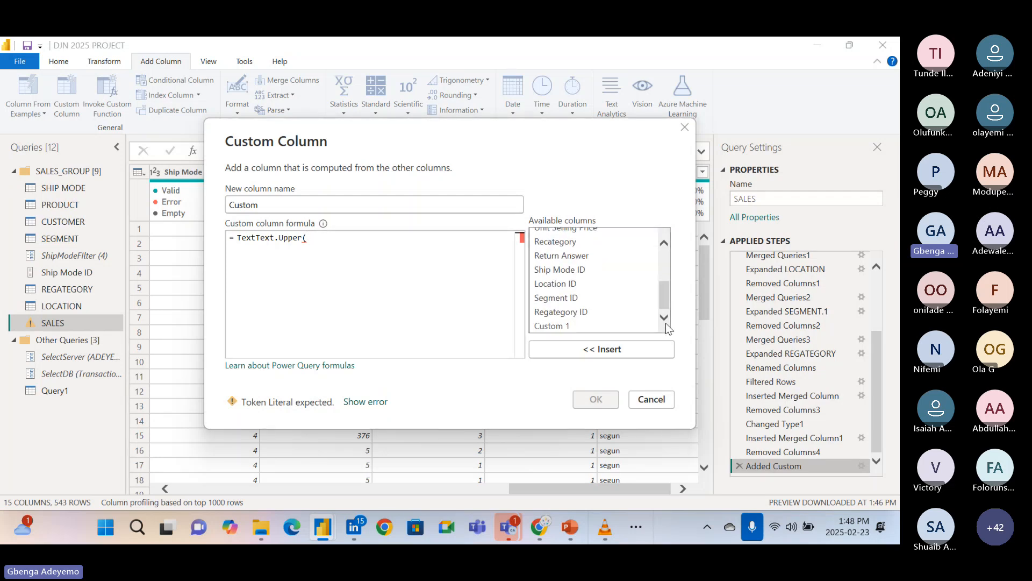
double_click(568, 326)
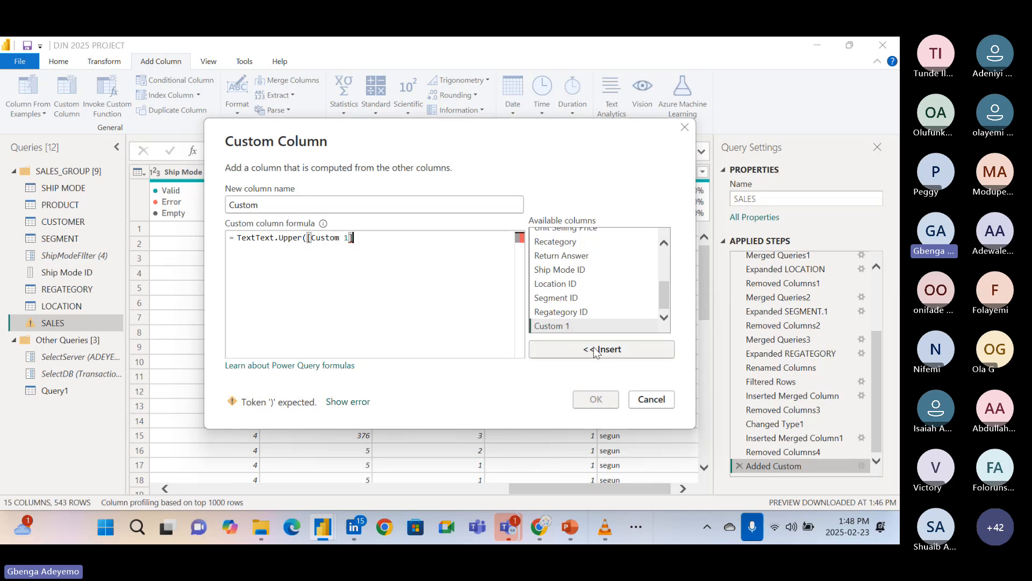
key(BackSpace)
key(BackSpace)
key(BackSpace)
key(BackSpace)
key(BackSpace)
key(BackSpace)
key(BackSpace)
key(BackSpace)
key(BackSpace)
key(BackSpace)
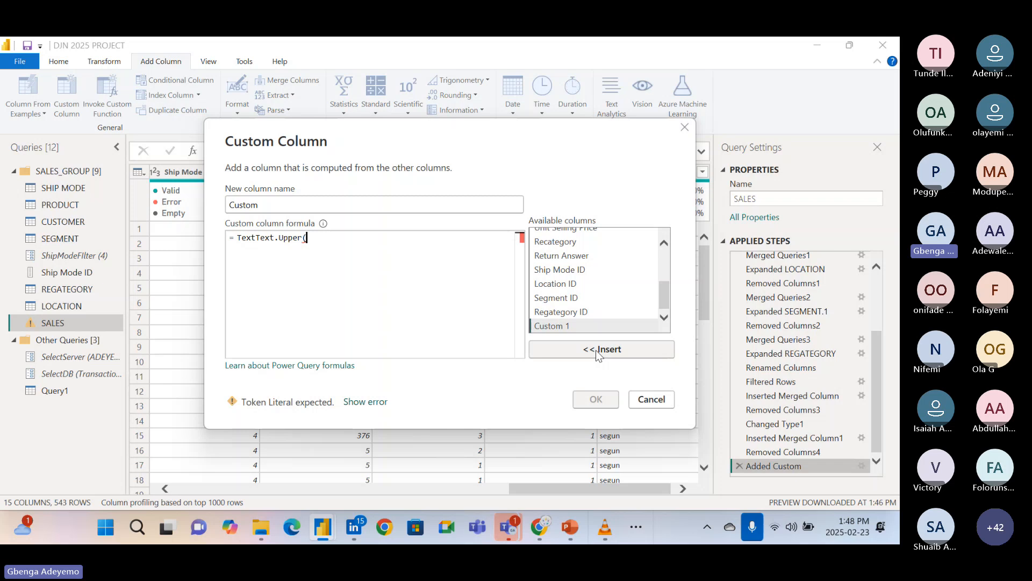
click(571, 325)
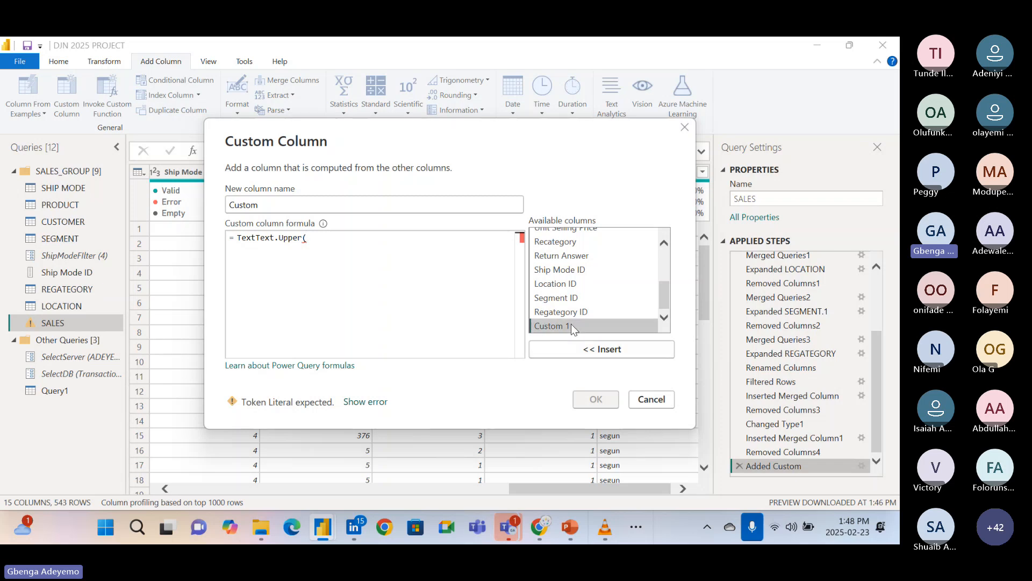
click(590, 350)
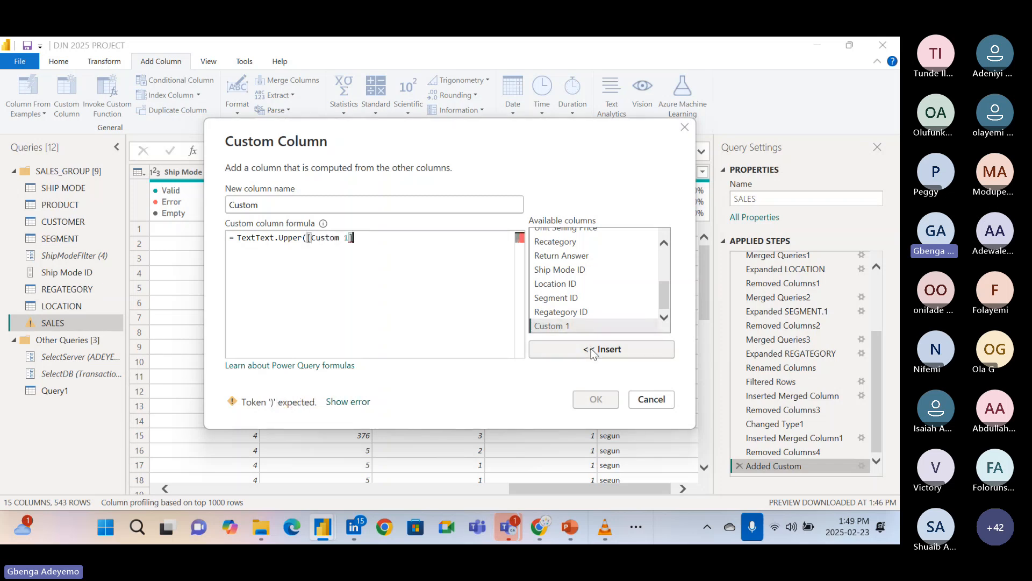
text())
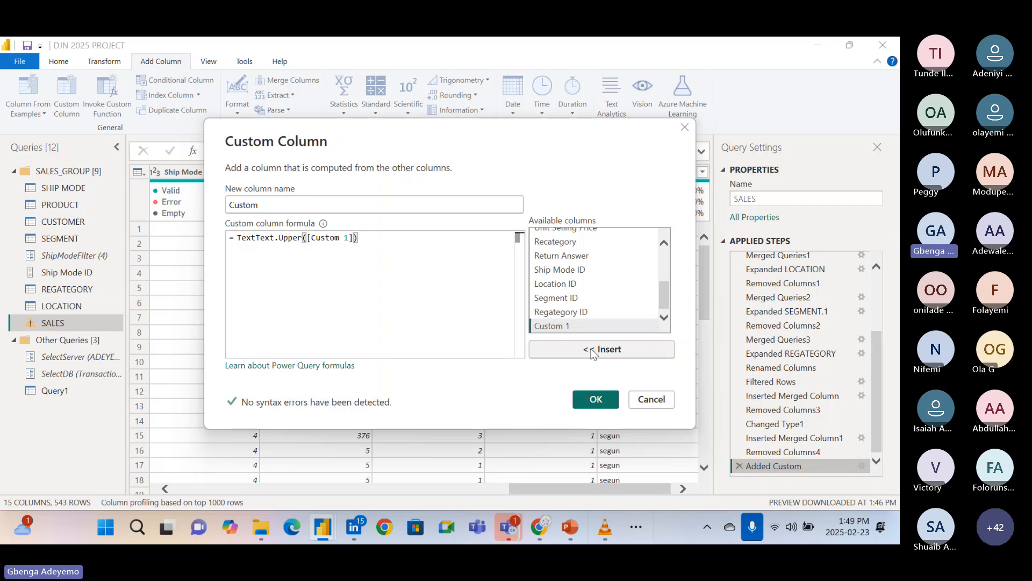
Remove the duplicated Text so the formula reads Text.Upper([Custom 1]), and add the custom column.
click(263, 242)
key(BackSpace)
key(BackSpace)
key(BackSpace)
key(BackSpace)
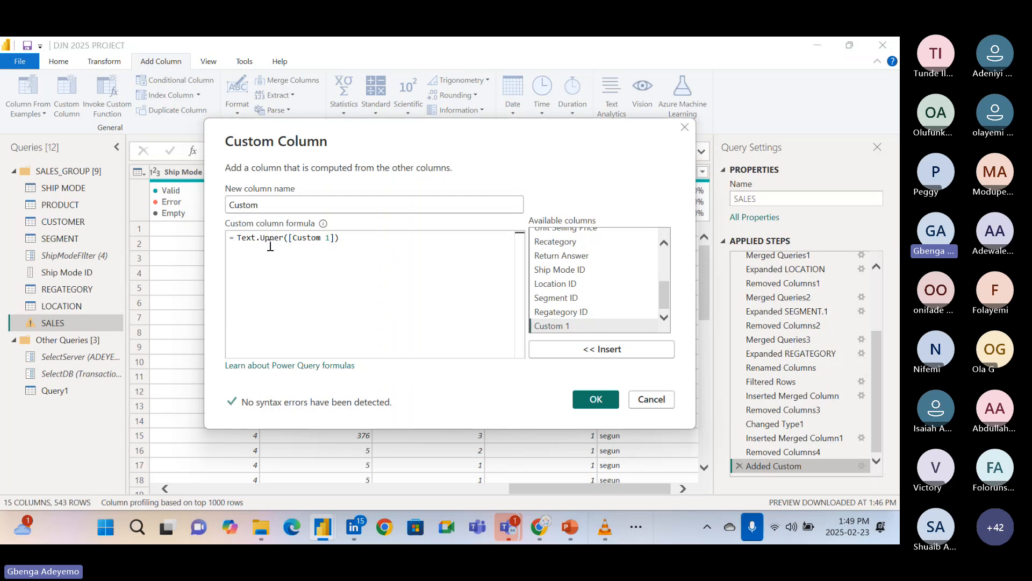
click(347, 238)
click(595, 400)
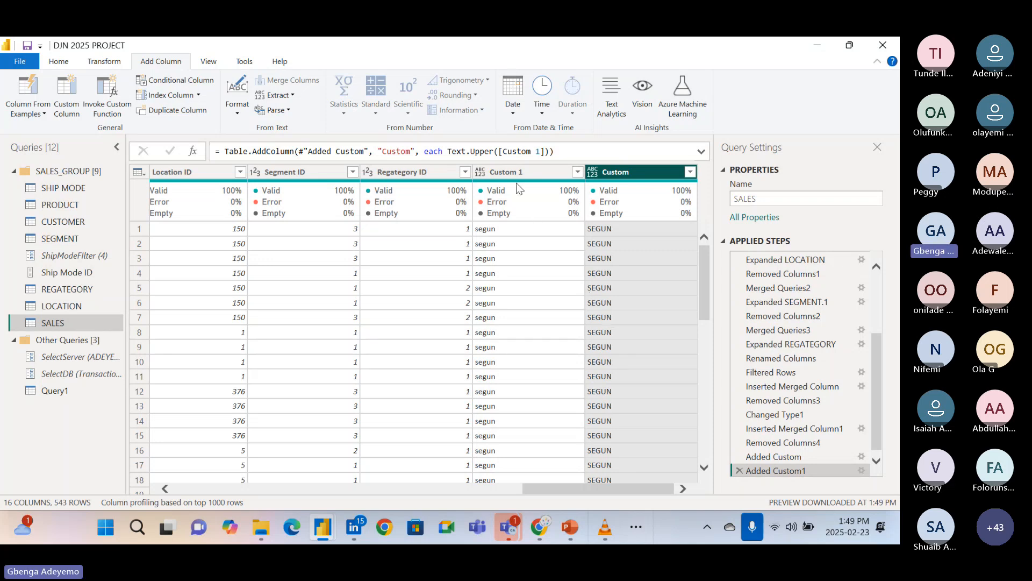
Edit the Added Custom step so the constant text in column Custom 1 is written in capital letters.
click(862, 456)
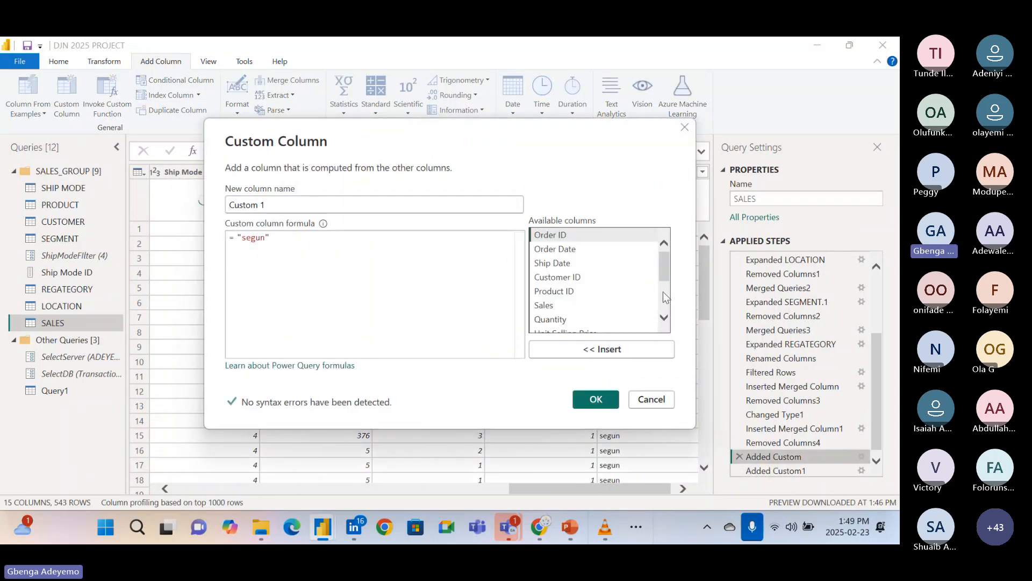
double_click(265, 238)
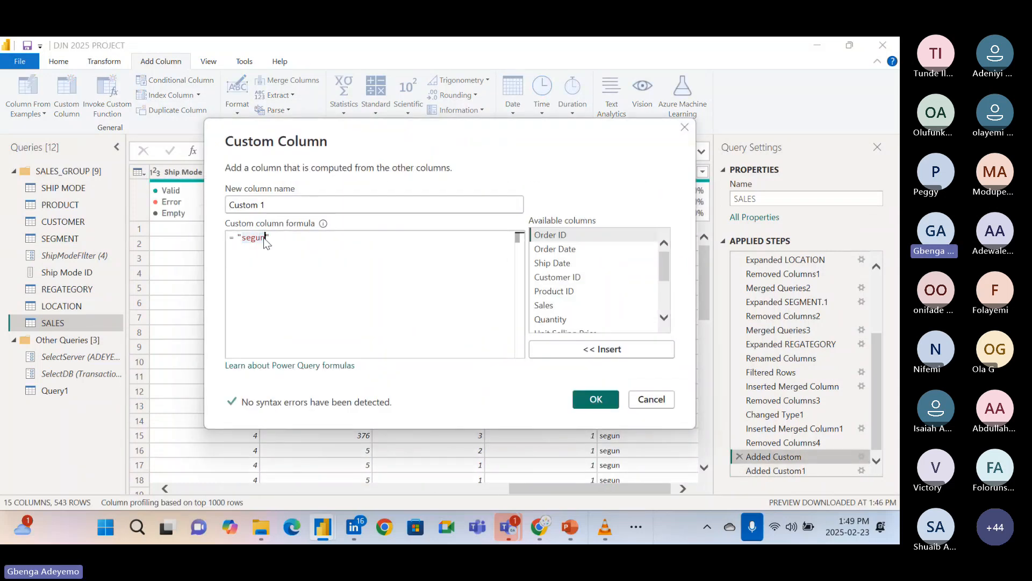
key(BackSpace)
text(SEGUN)
click(594, 398)
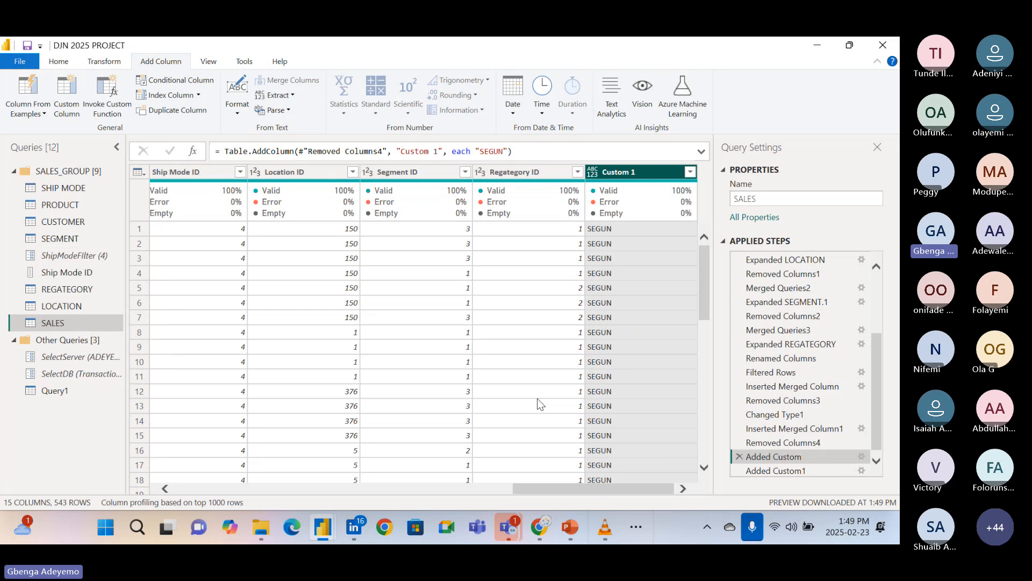
Edit the Added Custom1 step so the Custom column's formula reads Text.Lower([Custom 1]), and apply it.
click(797, 470)
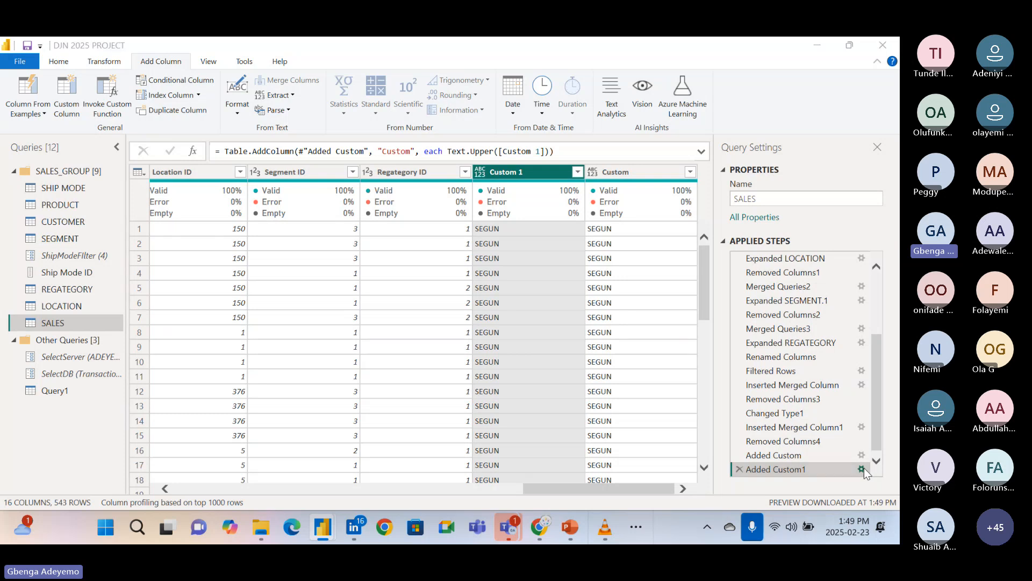
click(862, 468)
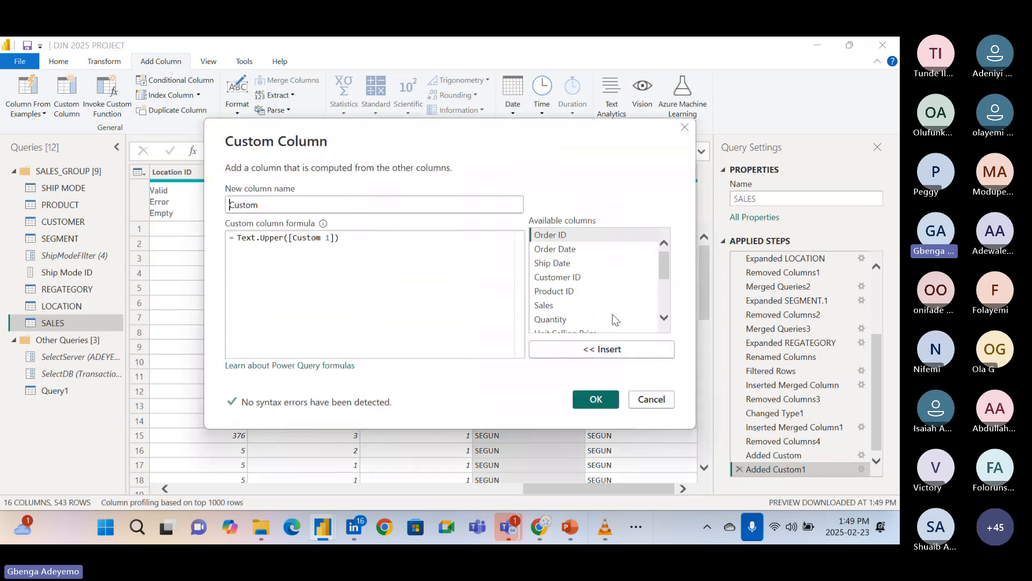
click(284, 237)
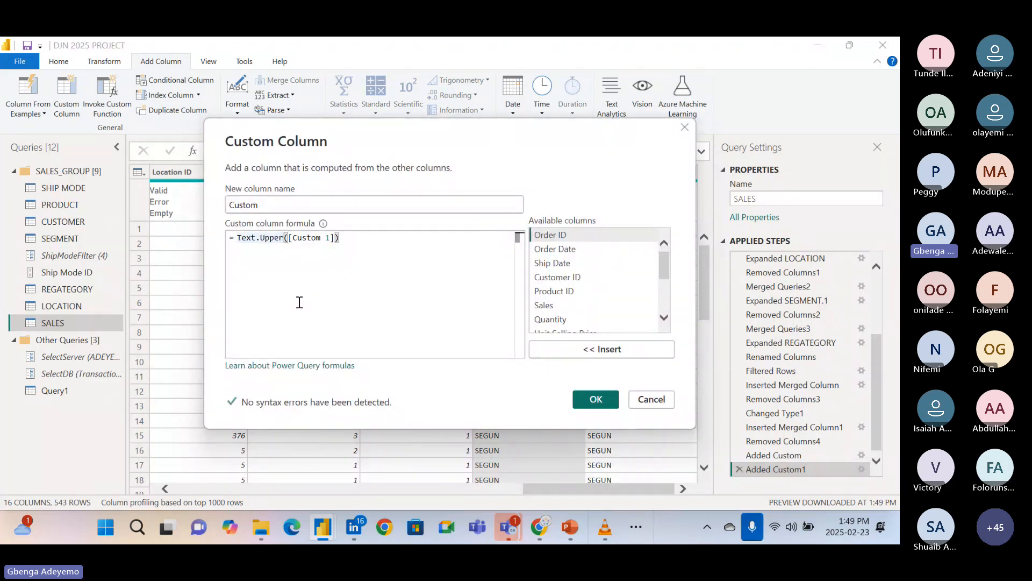
key(BackSpace)
key(BackSpace)
key(BackSpace)
key(BackSpace)
key(BackSpace)
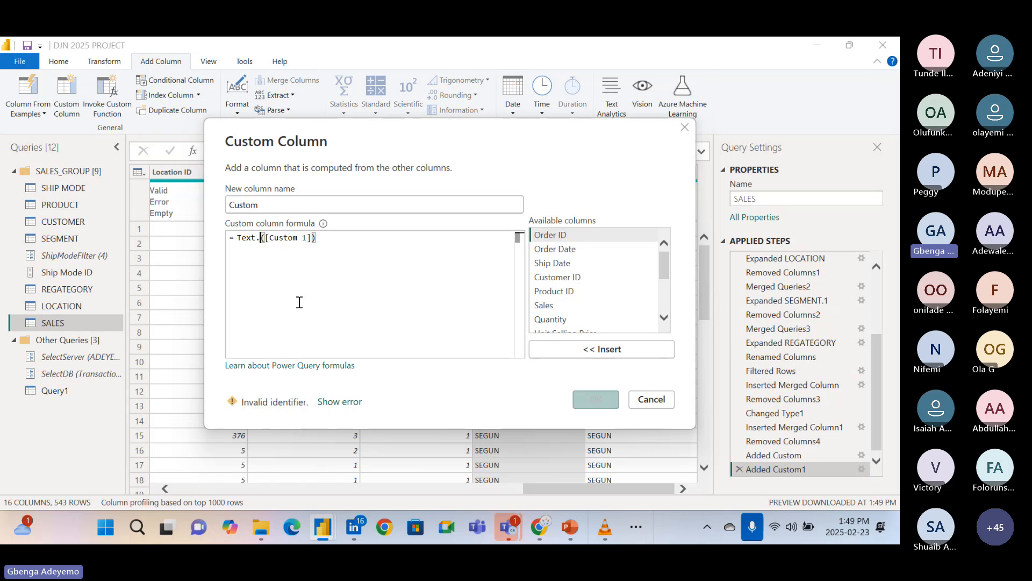
text(Lower)
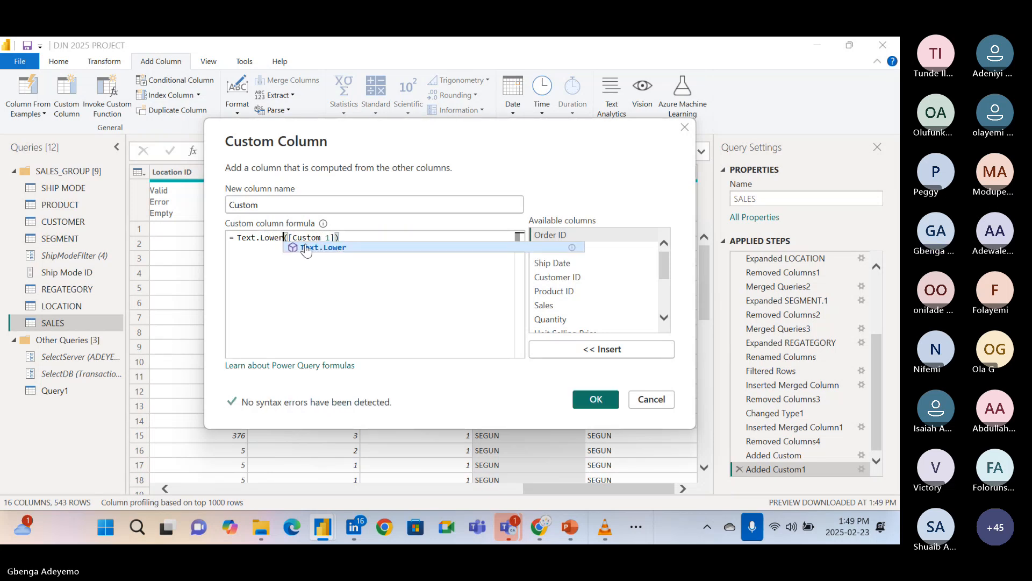
click(367, 236)
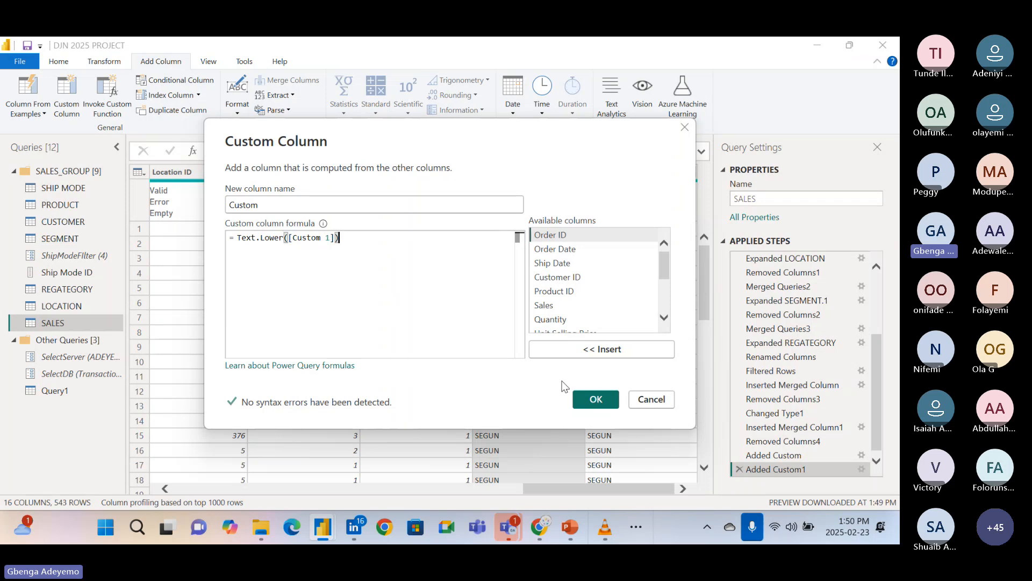
click(596, 400)
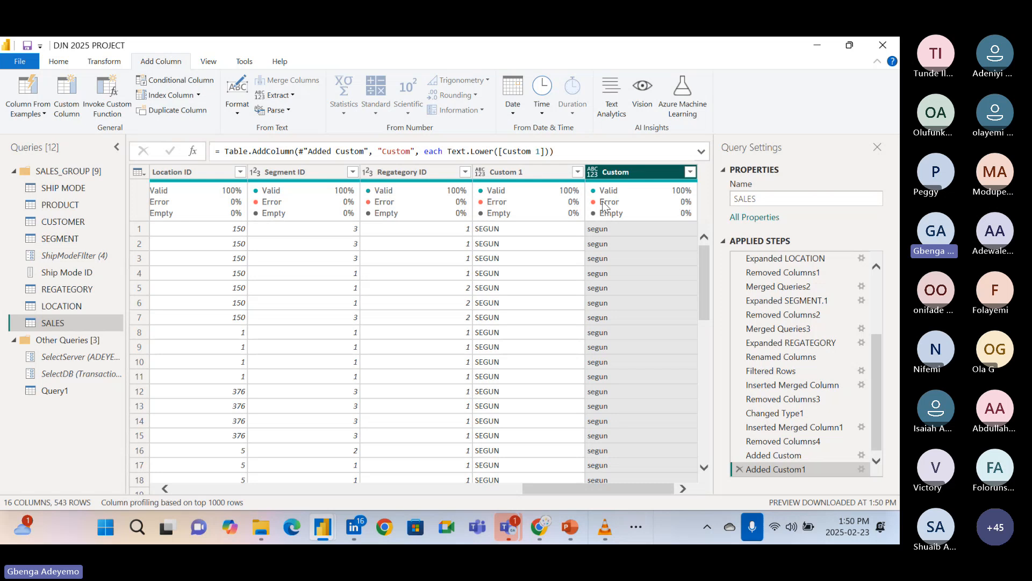
Try to replace the Lower function in the Custom column's formula with Text.Lenght([Custom 1]), and apply it.
mouse_move(639, 184)
click(862, 469)
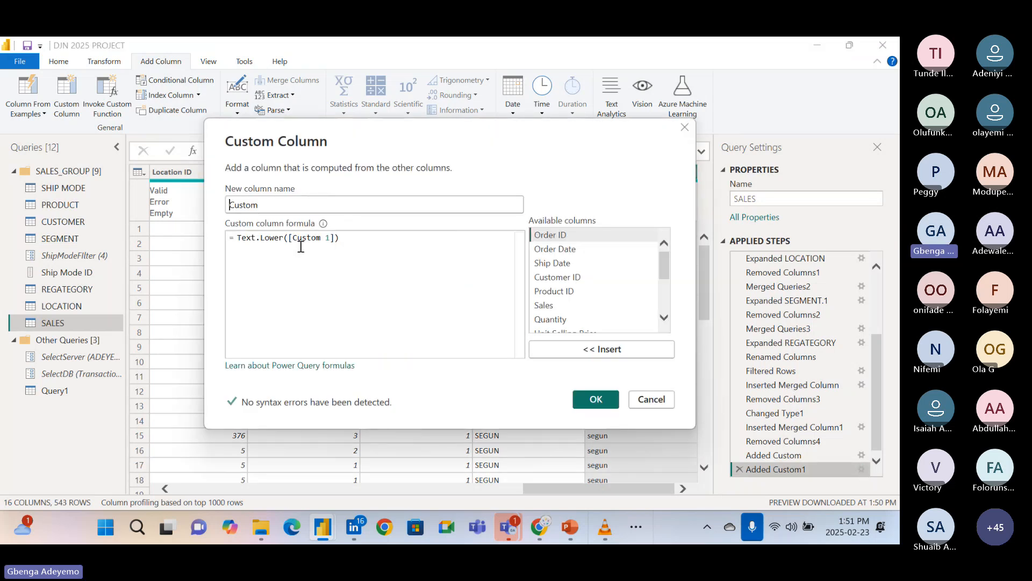
click(284, 240)
key(BackSpace)
key(BackSpace)
key(BackSpace)
key(BackSpace)
key(BackSpace)
text(Le)
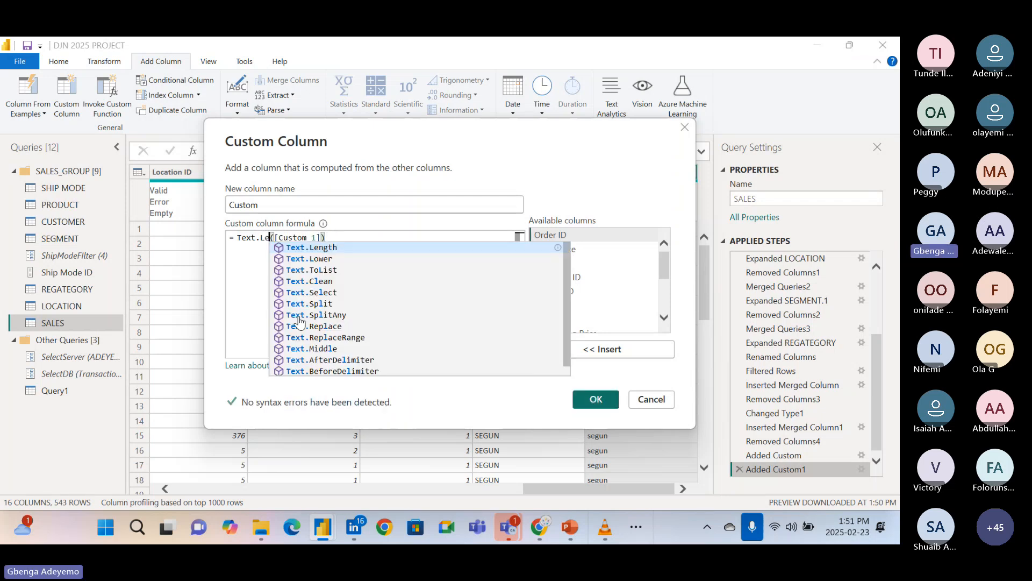
text(nght)
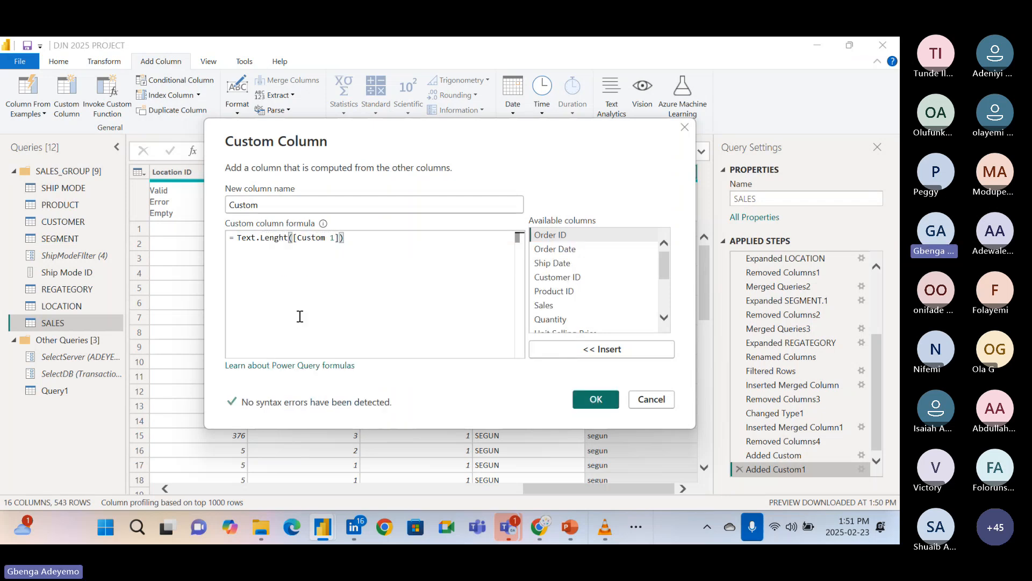
click(362, 239)
click(596, 401)
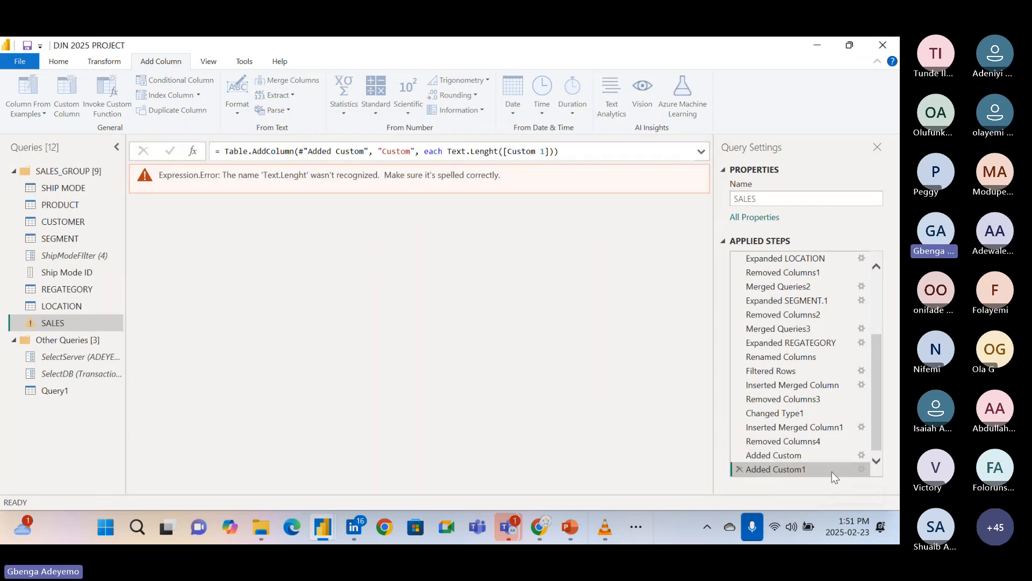
Correct the misspelled function in the Added Custom1 step so the formula reads Text.Length([Custom 1]), and apply it.
click(876, 460)
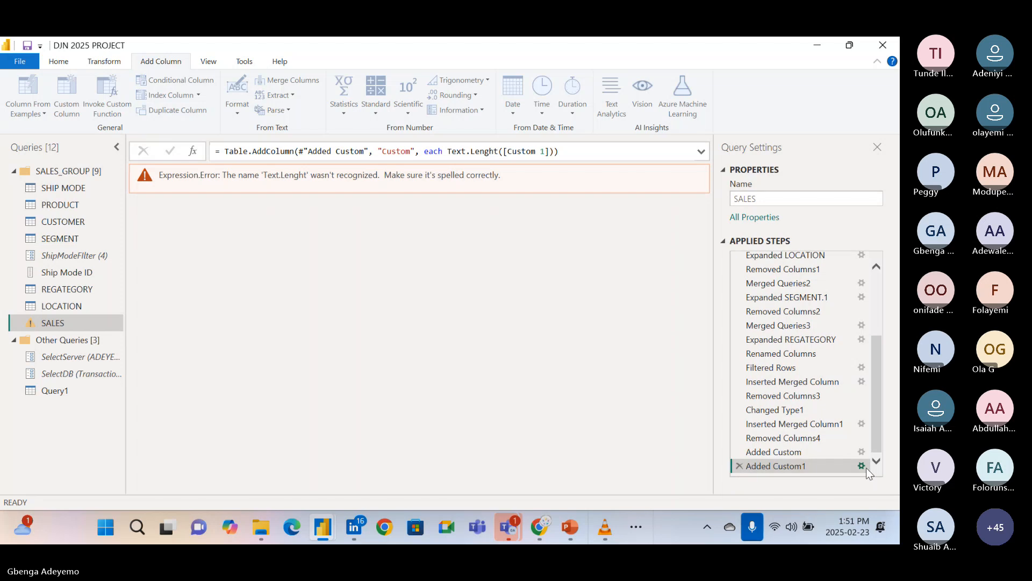
click(867, 467)
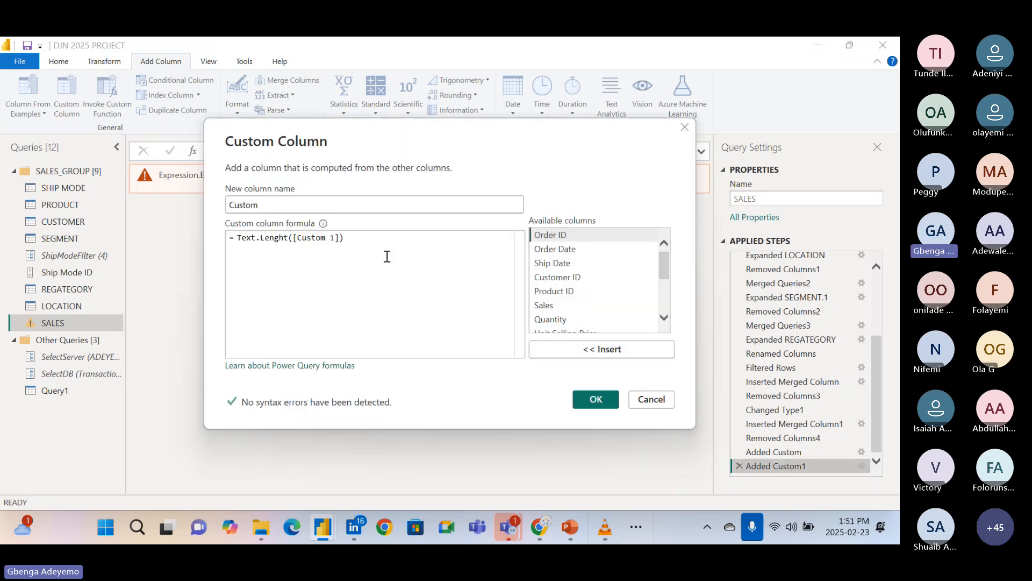
click(287, 237)
key(BackSpace)
key(BackSpace)
key(BackSpace)
key(BackSpace)
key(BackSpace)
key(BackSpace)
key(BackSpace)
key(BackSpace)
key(BackSpace)
key(BackSpace)
key(BackSpace)
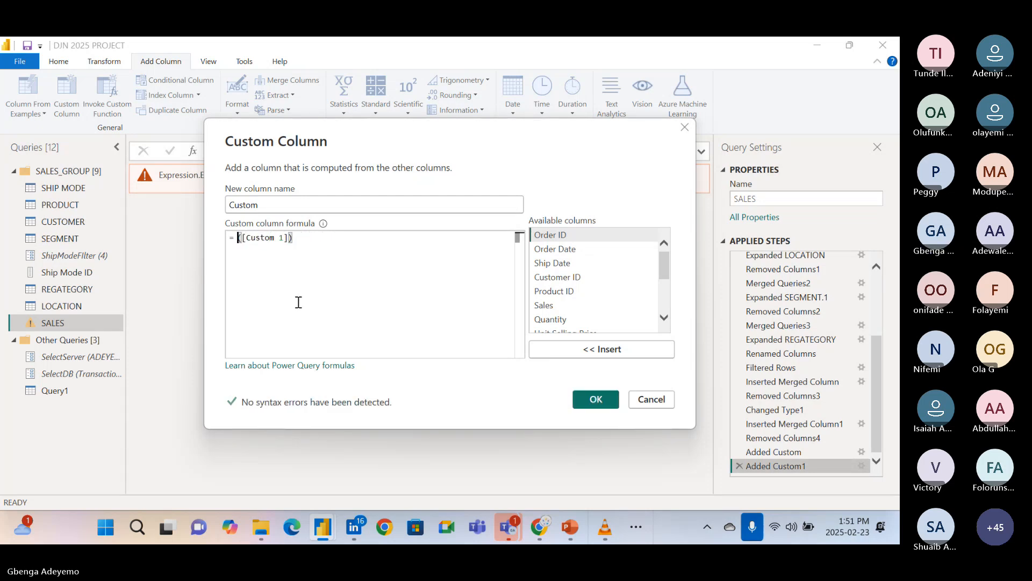
text(text)
text(.le)
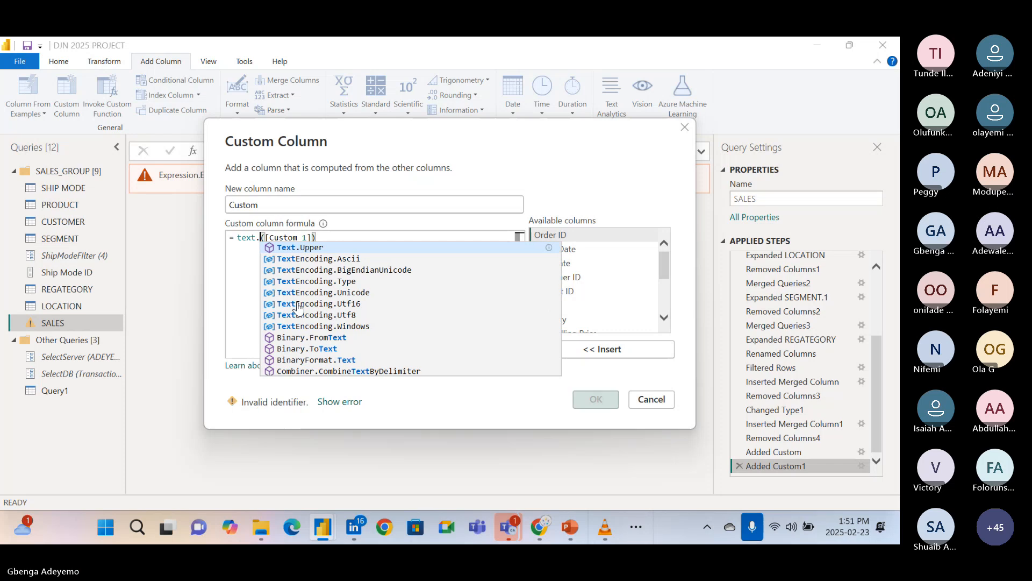
click(344, 251)
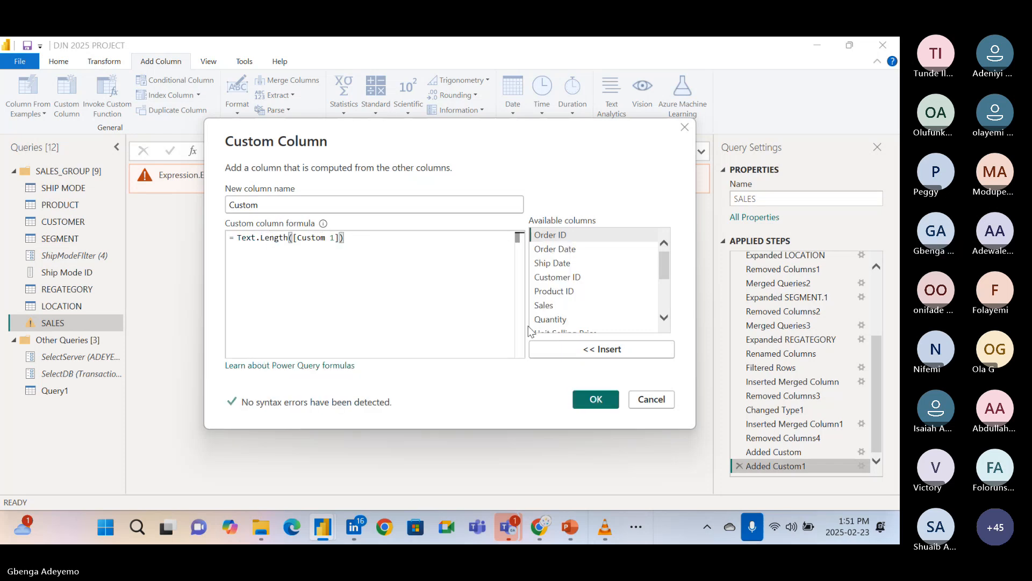
click(667, 268)
drag(669, 272, 667, 324)
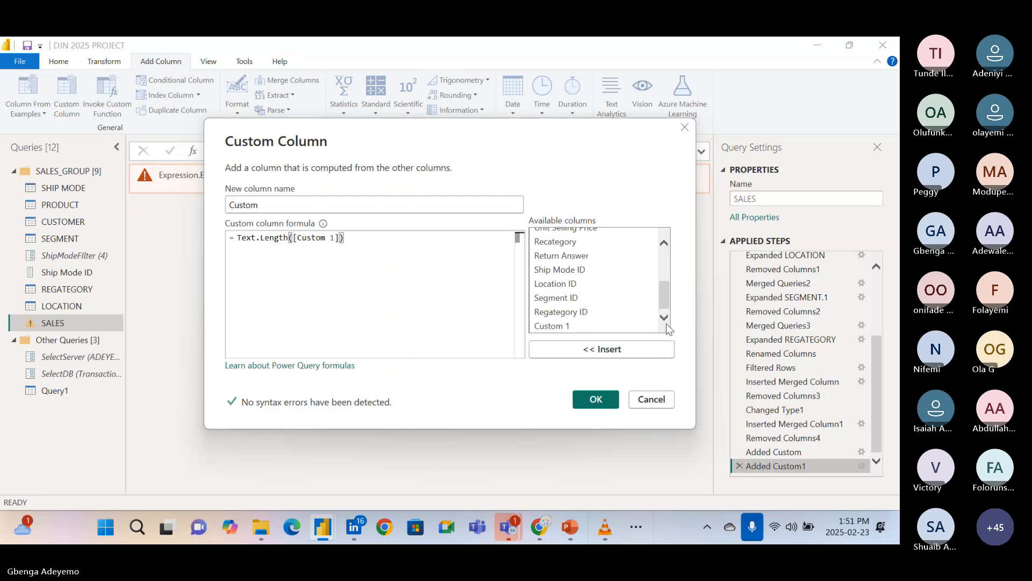
click(596, 399)
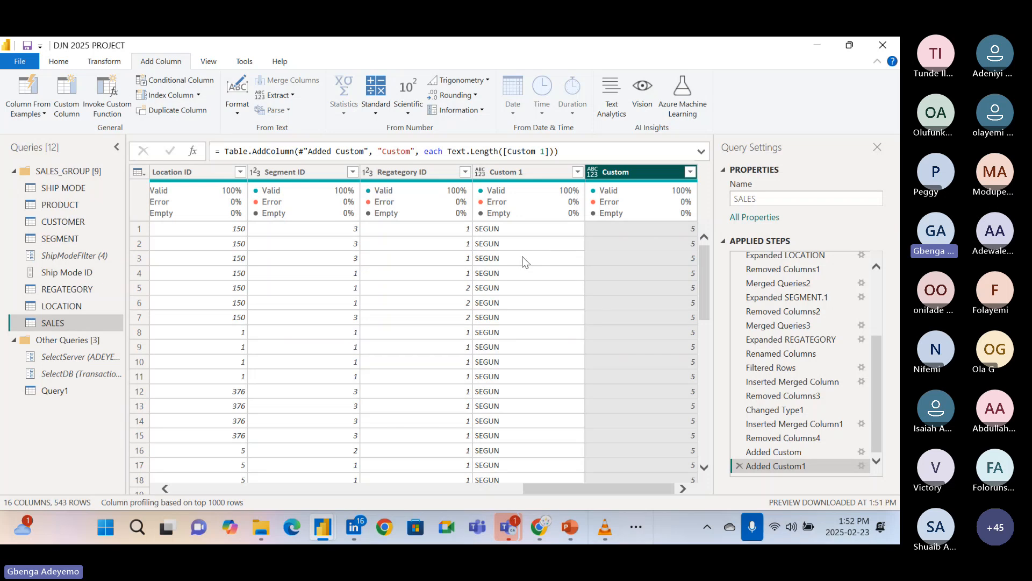
Reopen the Added Custom1 step for editing and clear the Custom 1 argument and closing parenthesis from the Text.Length formula.
scroll(512, 359, down, 8)
scroll(512, 359, up, 8)
scroll(560, 366, left, 6)
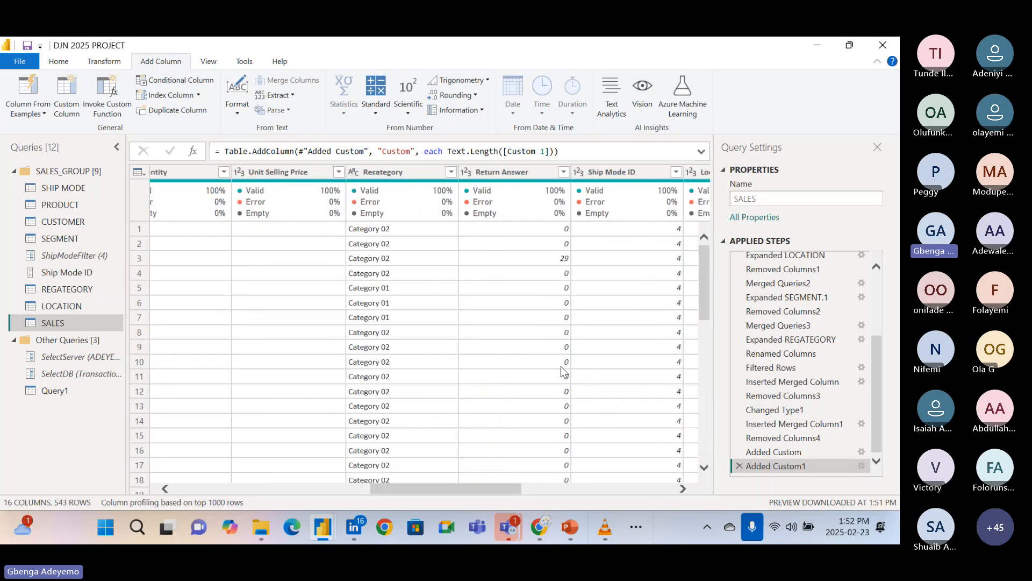
scroll(437, 334, left, 5)
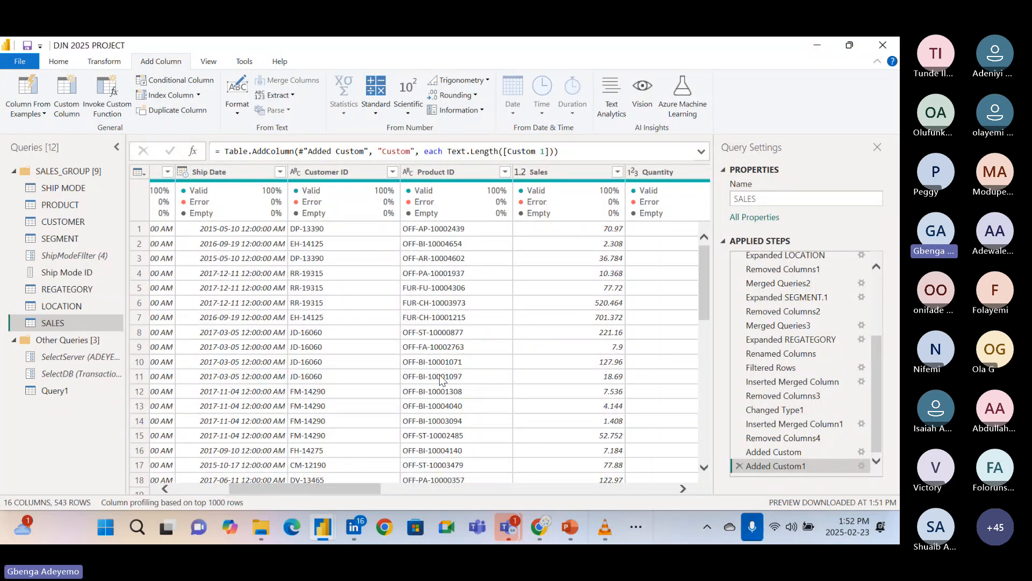
scroll(450, 246, right, 10)
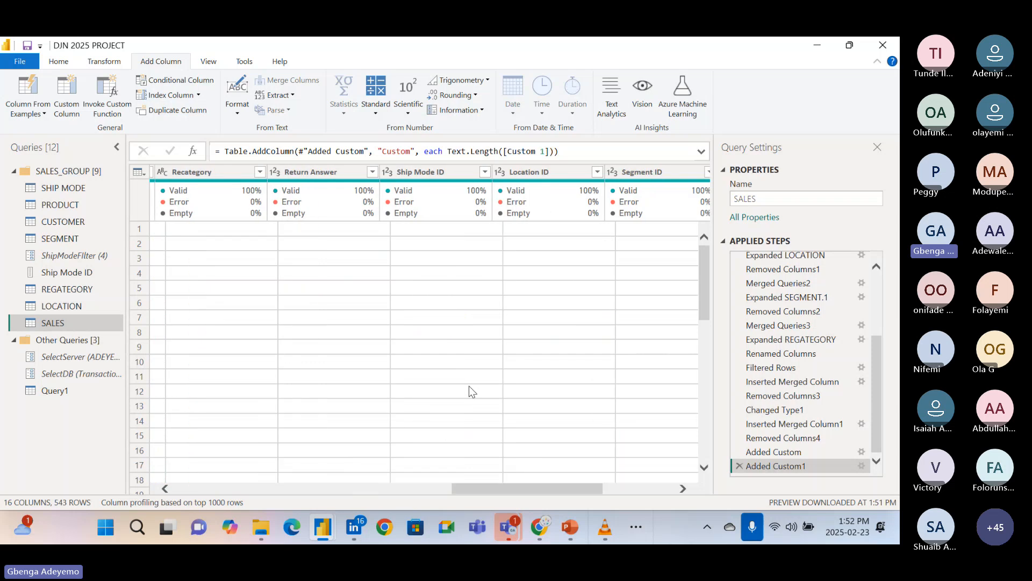
click(861, 466)
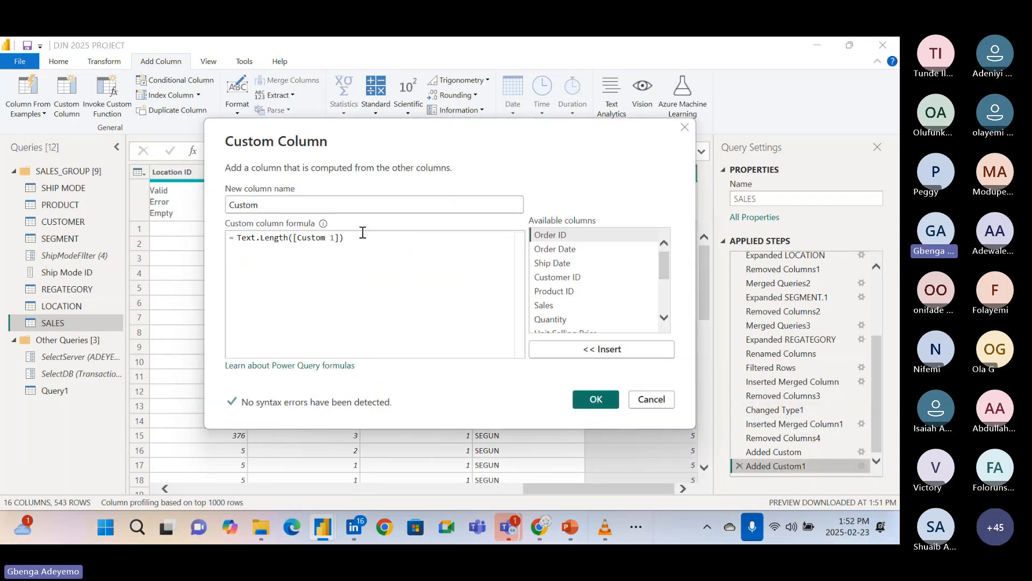
key(BackSpace)
key(BackSpace)
key(BackSpace)
key(BackSpace)
key(BackSpace)
key(BackSpace)
key(BackSpace)
key(BackSpace)
key(BackSpace)
key(BackSpace)
key(BackSpace)
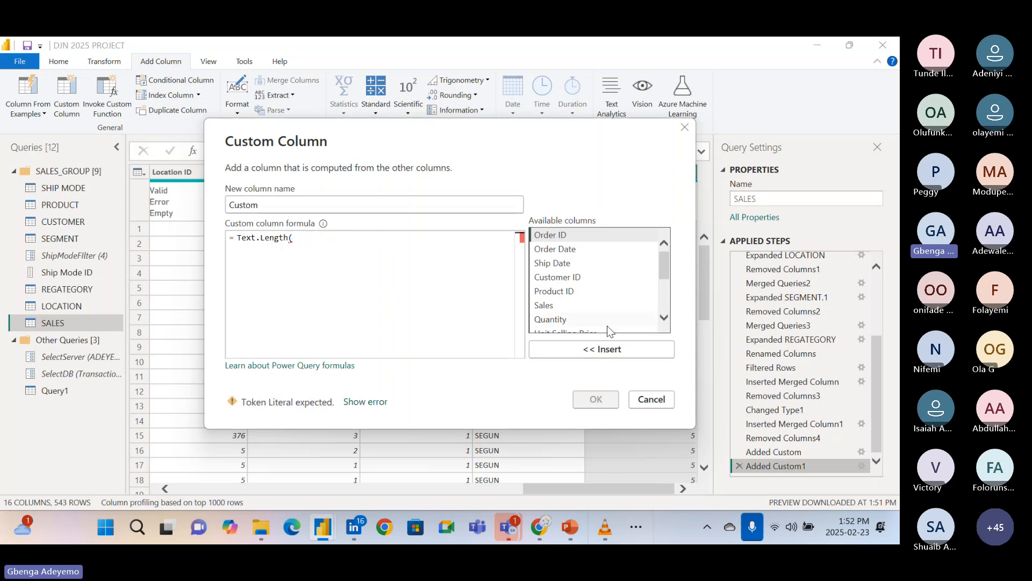
Insert the available column Product ID as the Text.Length argument, close the parenthesis, and apply the custom column.
scroll(607, 325, down, 1)
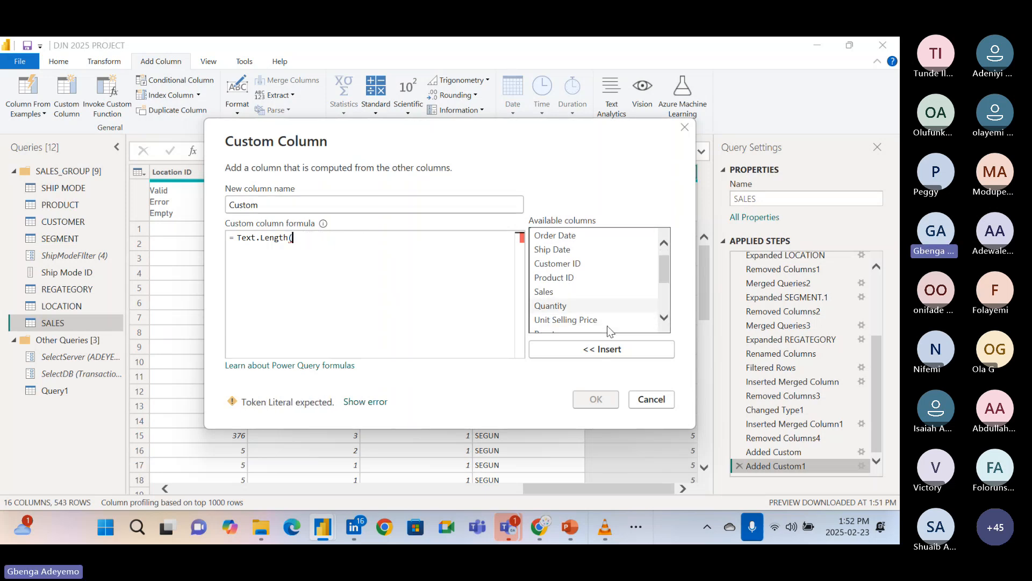
double_click(570, 278)
text())
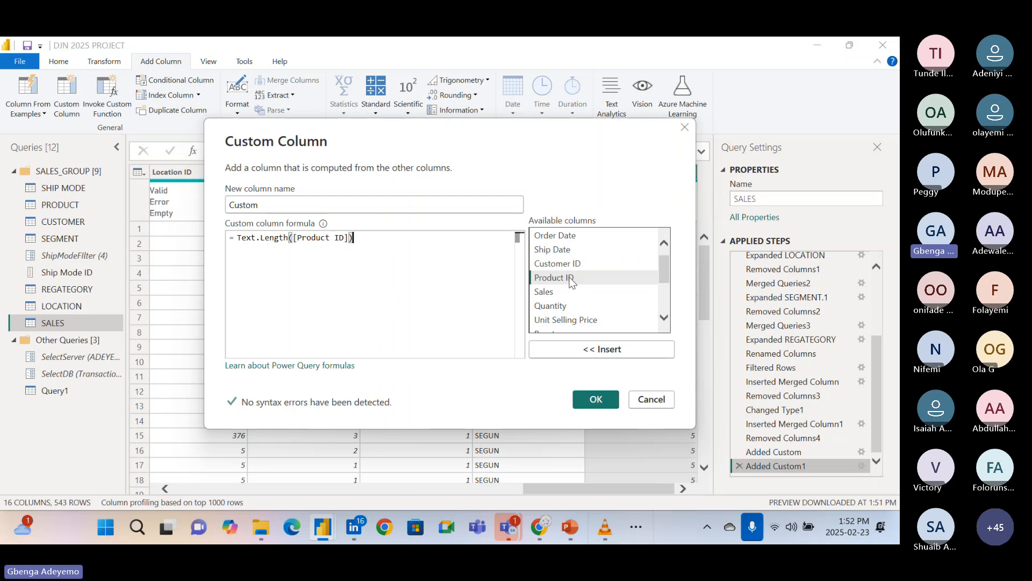
click(608, 403)
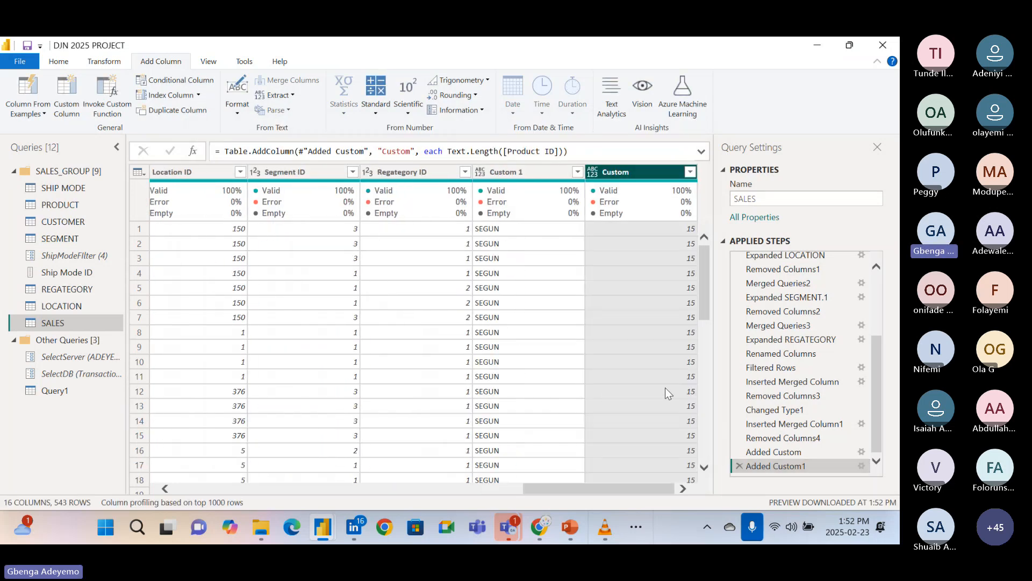
Check the Product ID lengths in the Custom column's rows and its list of filter values.
scroll(665, 387, down, 10)
scroll(666, 388, down, 20)
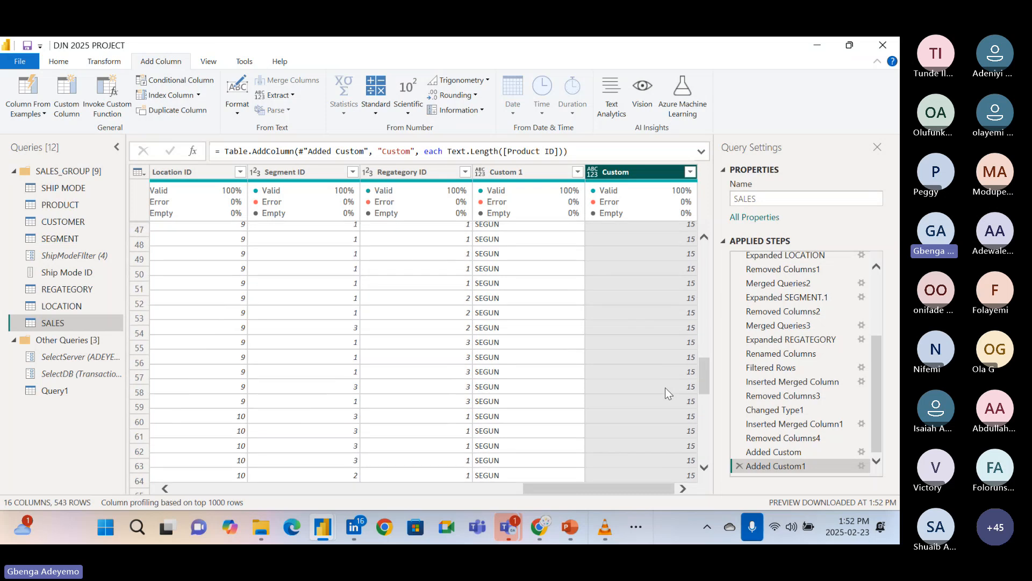
scroll(665, 387, up, 20)
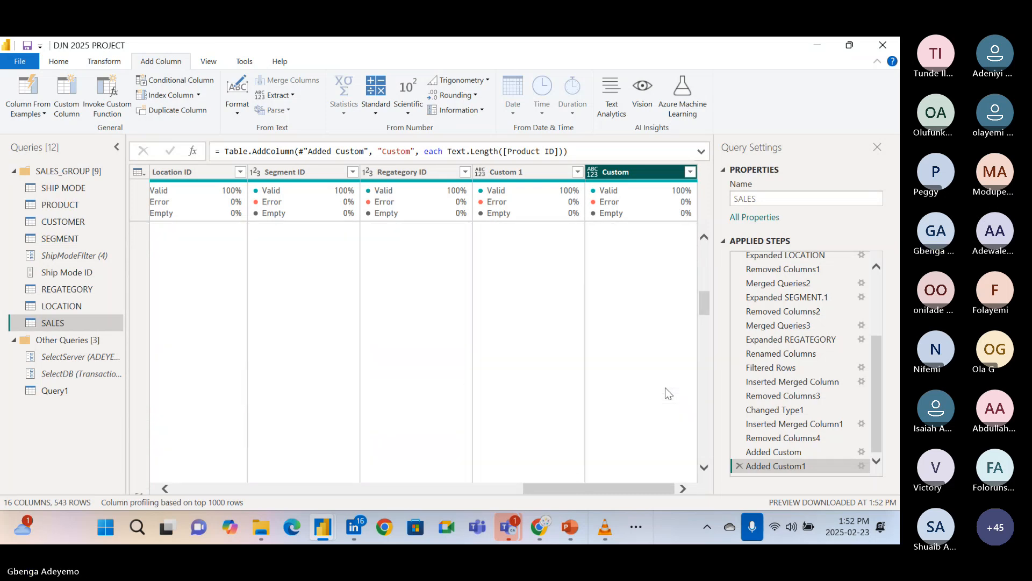
click(691, 171)
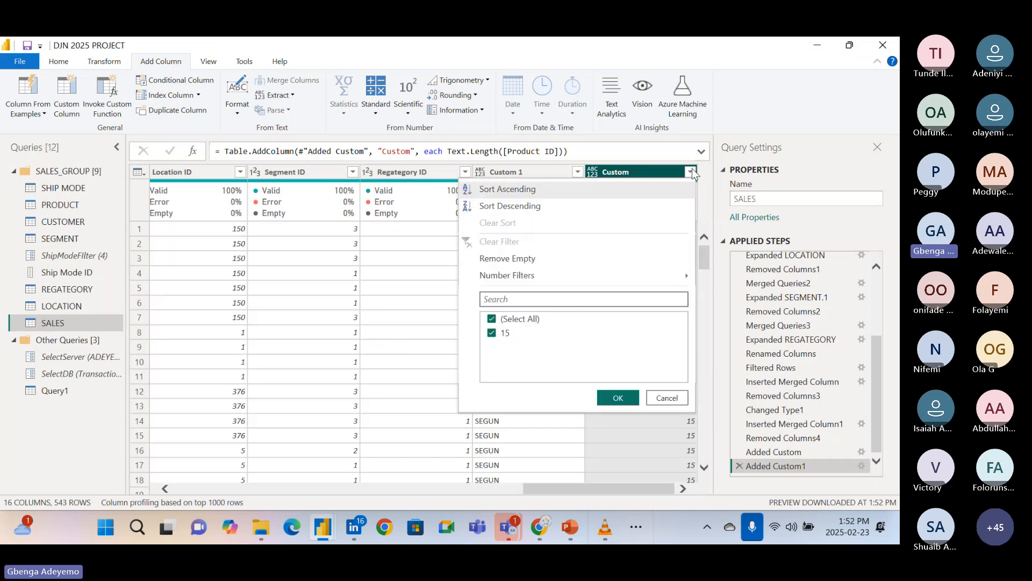
click(668, 398)
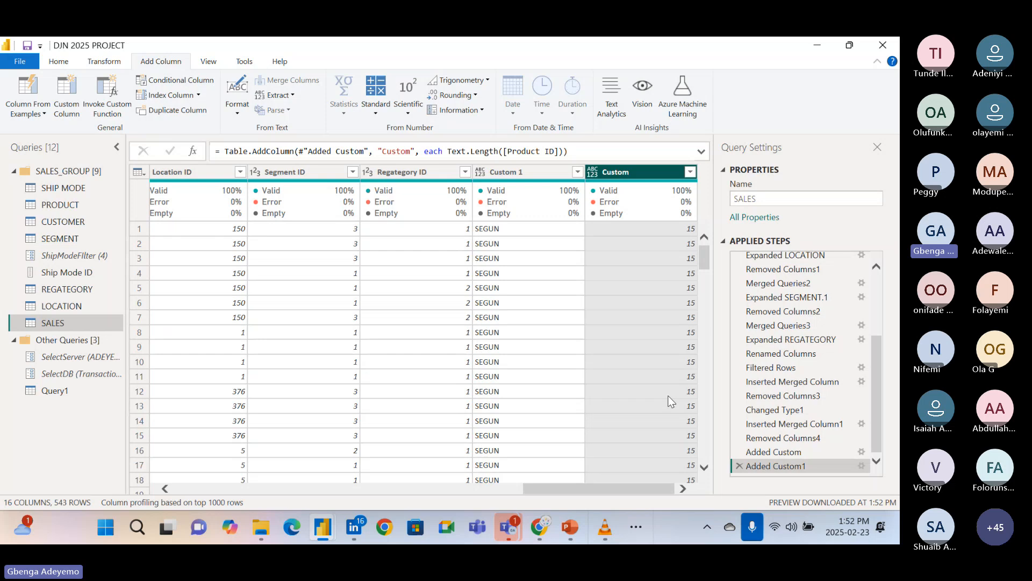
Base column profiling on the entire data set and recheck the Custom column's list of filter values.
click(199, 503)
click(208, 502)
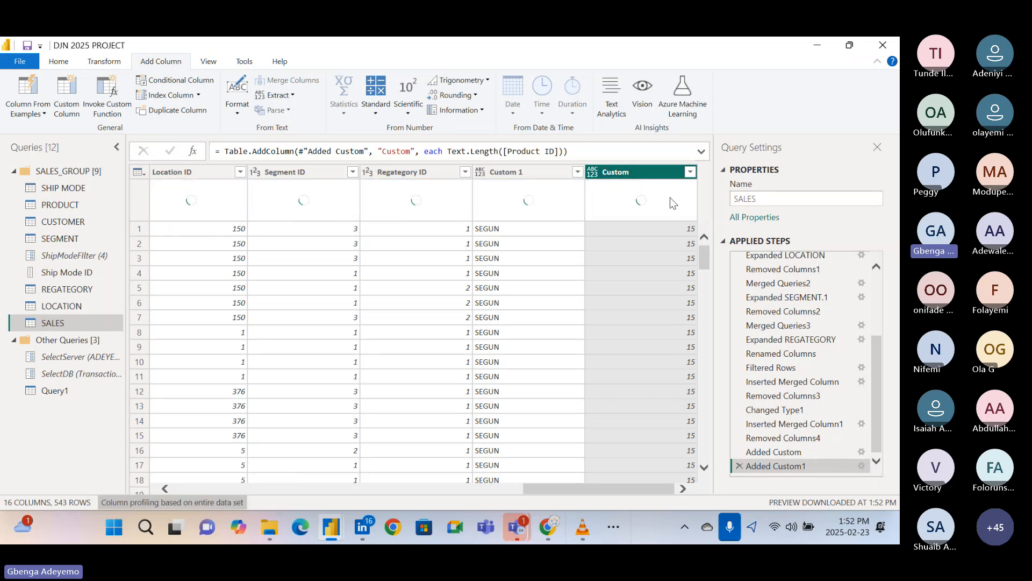
click(689, 172)
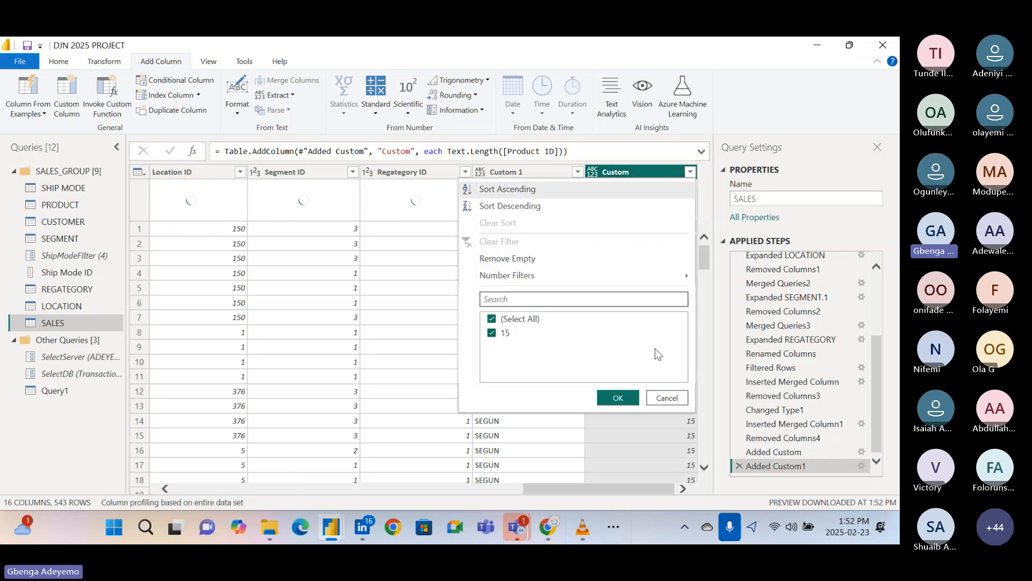
click(668, 398)
scroll(432, 361, left, 5)
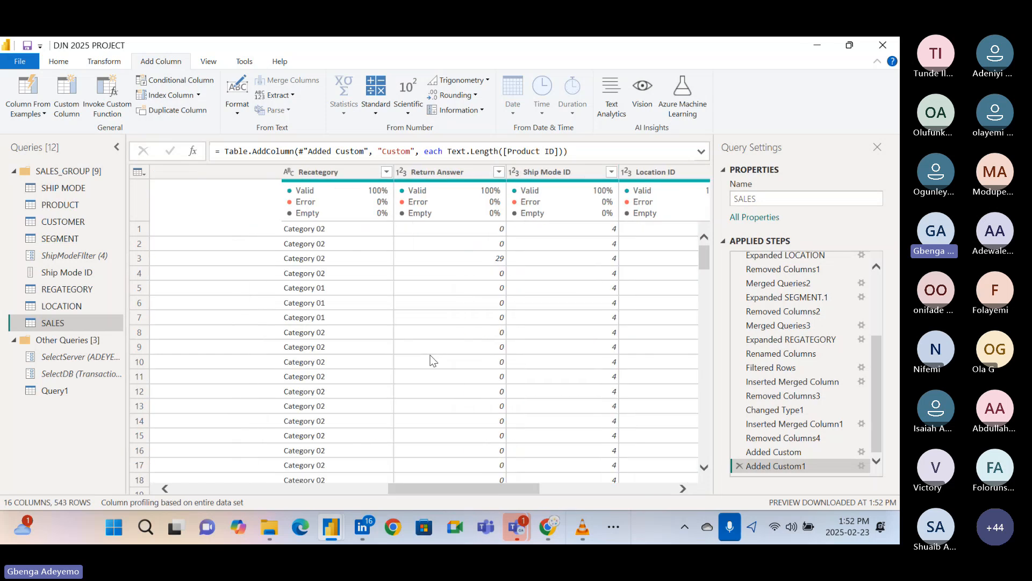
Compare the SALES table's columns from Order ID and Product ID through to the Custom column.
scroll(433, 361, right, 5)
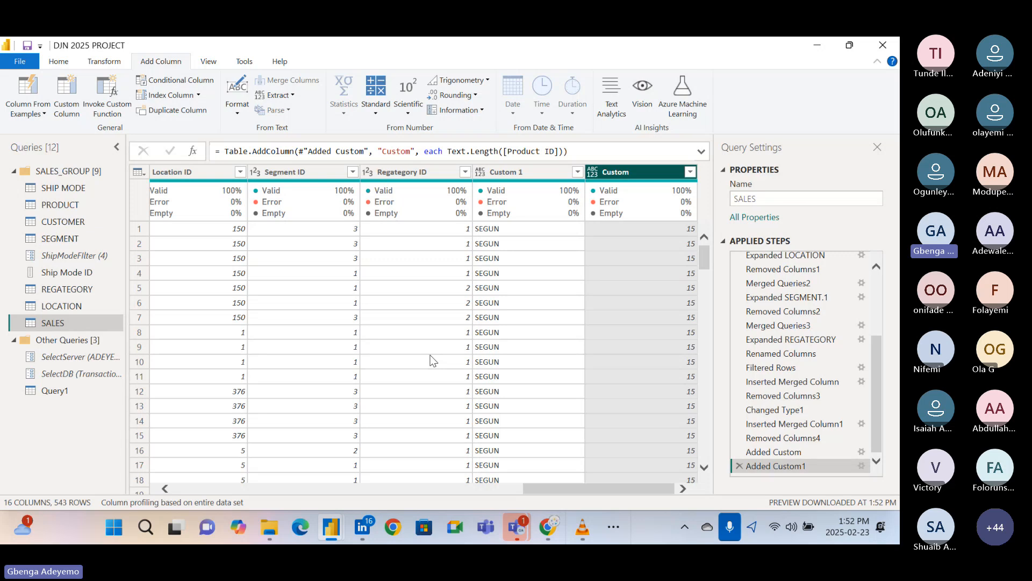
scroll(433, 361, left, 3)
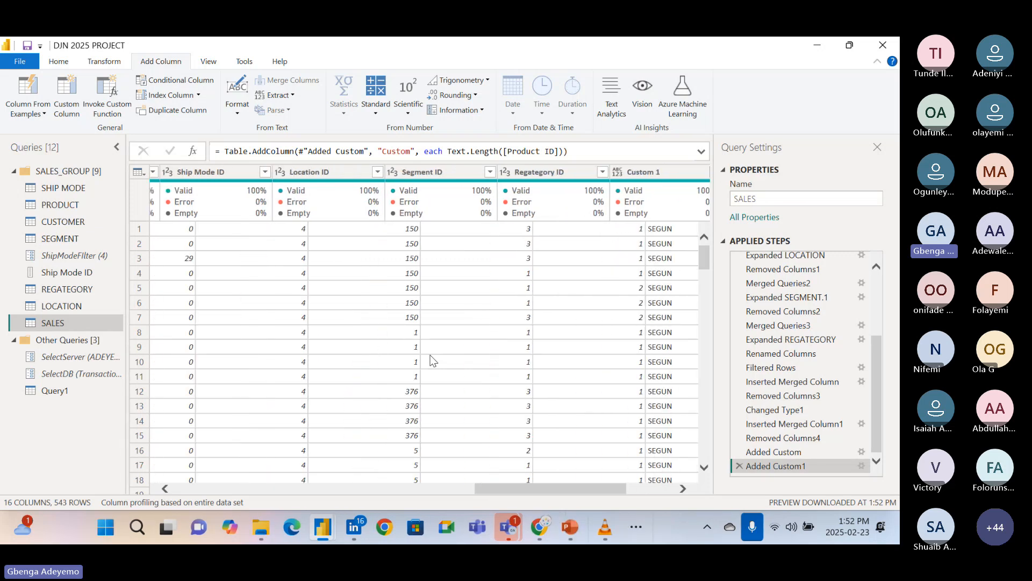
scroll(433, 361, left, 6)
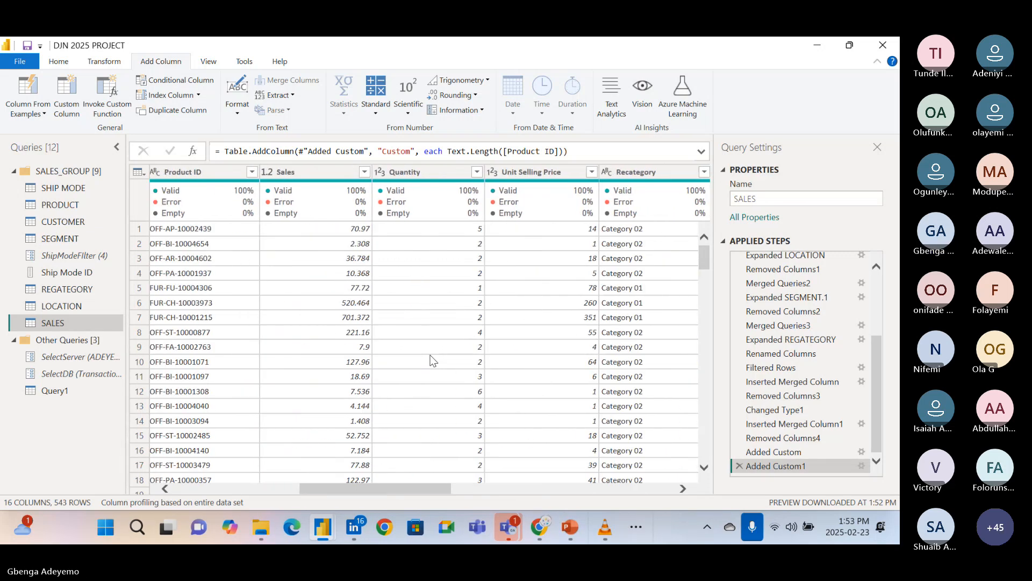
scroll(433, 361, left, 6)
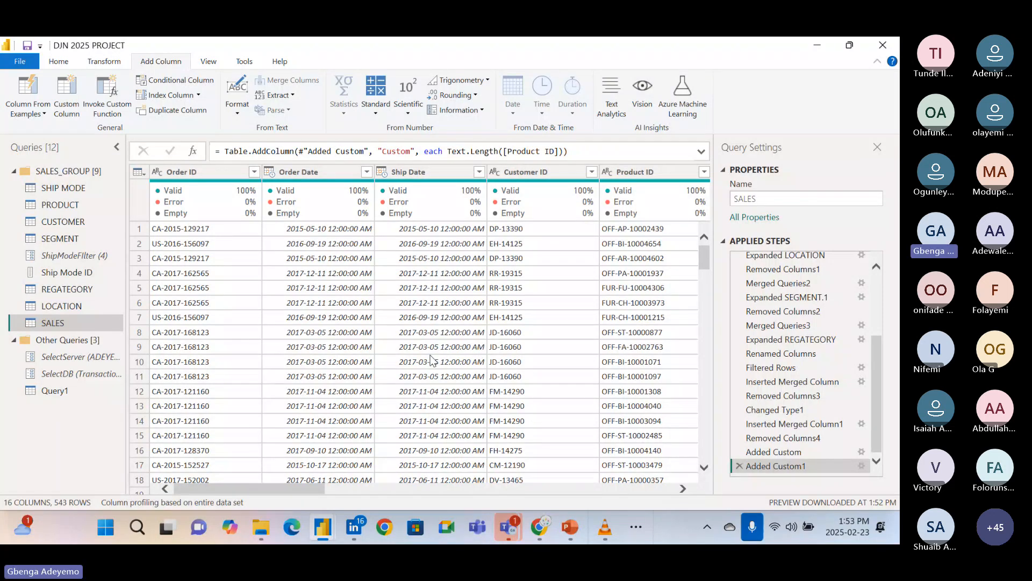
scroll(433, 361, right, 3)
scroll(433, 361, right, 10)
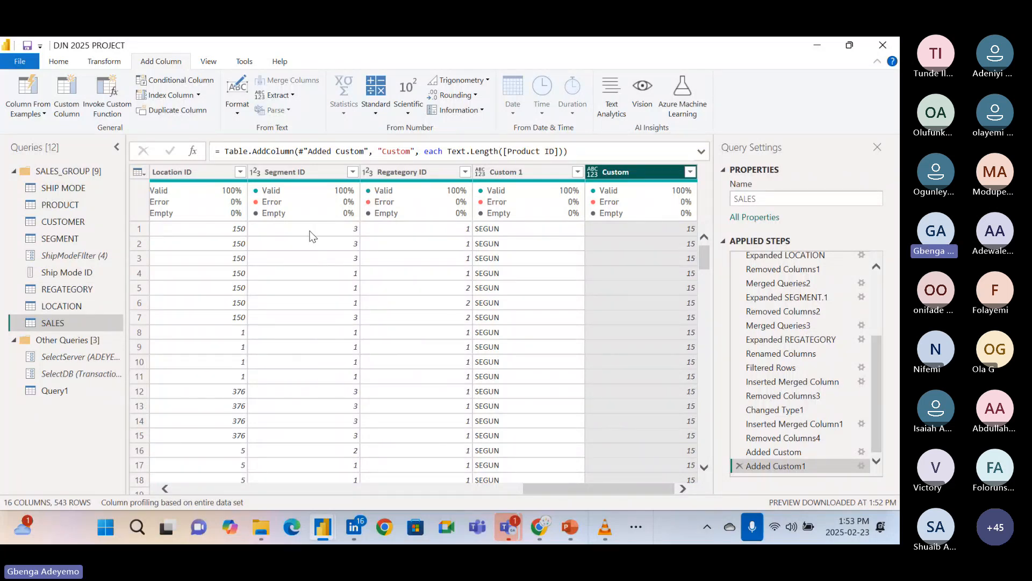
scroll(311, 236, left, 5)
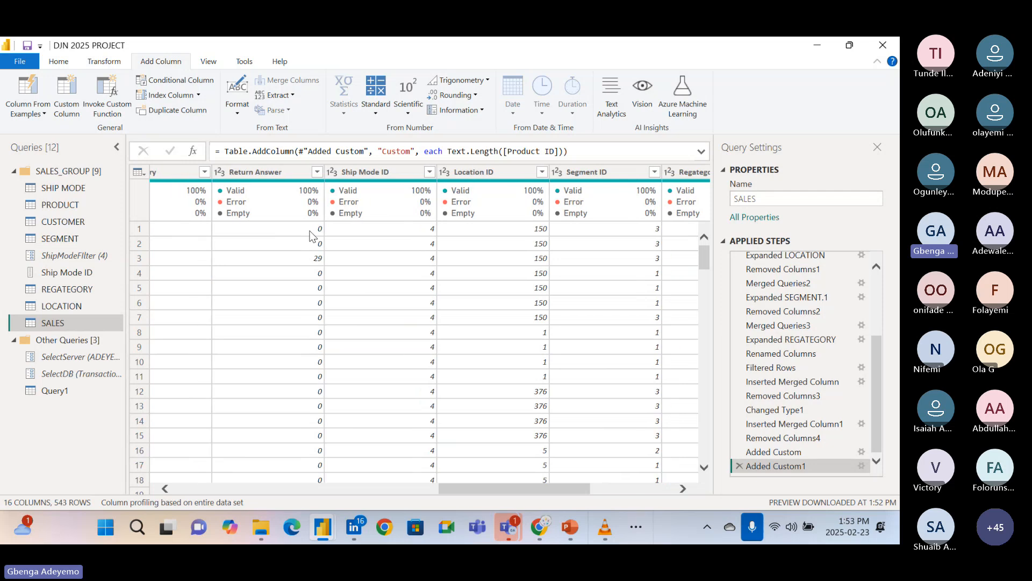
scroll(312, 236, left, 3)
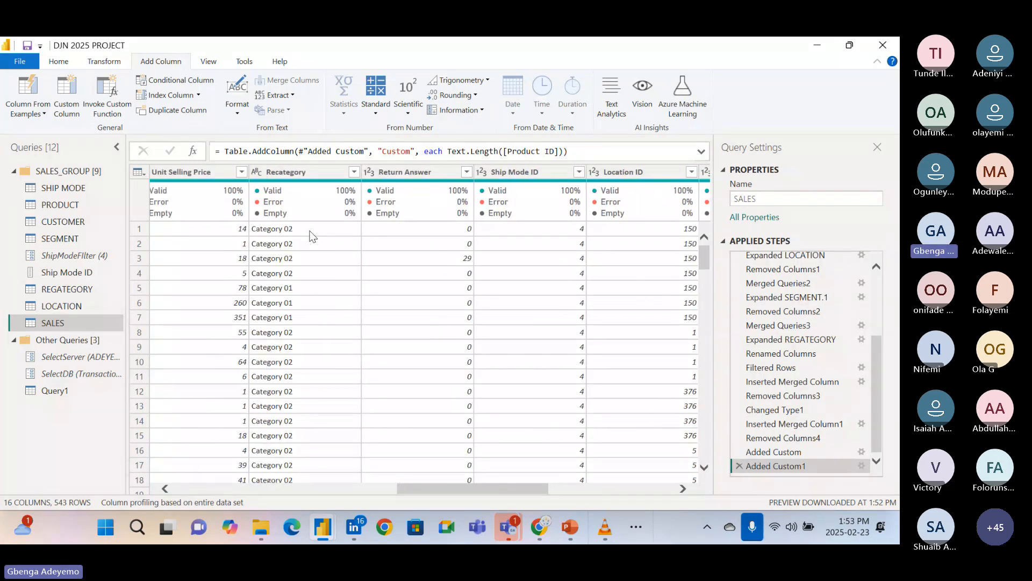
scroll(312, 236, left, 5)
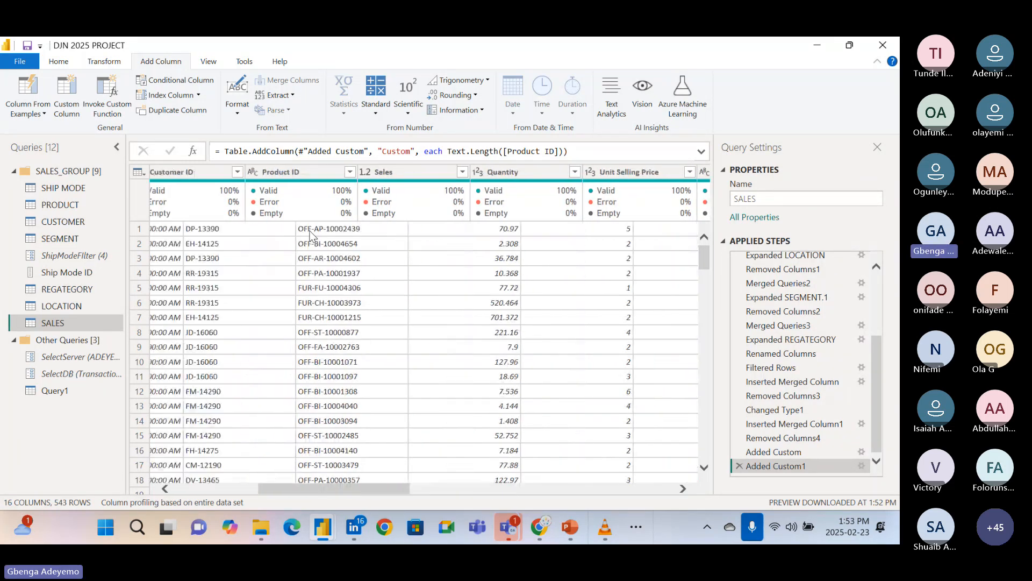
scroll(312, 235, left, 3)
scroll(312, 236, left, 1)
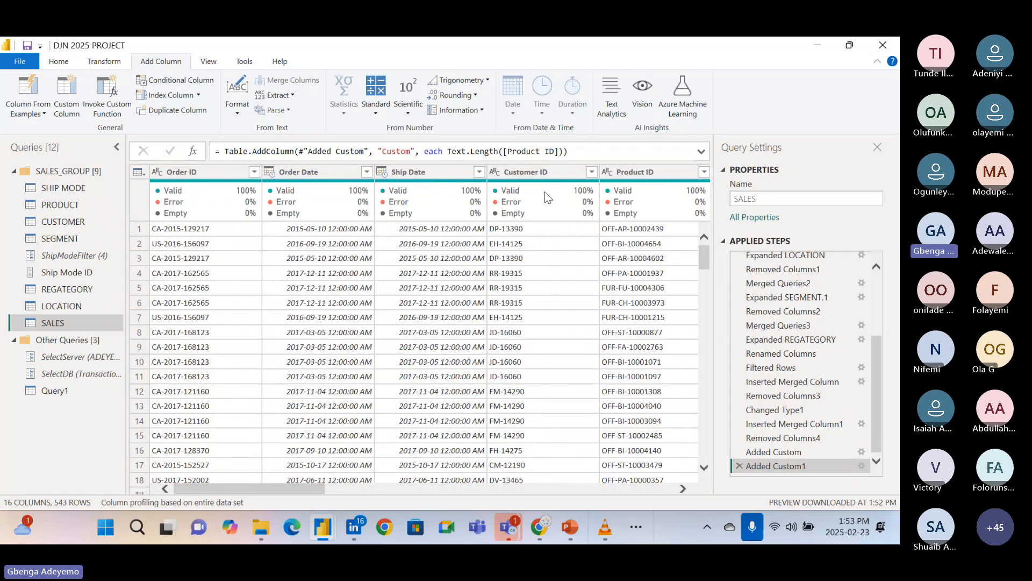
scroll(528, 331, right, 10)
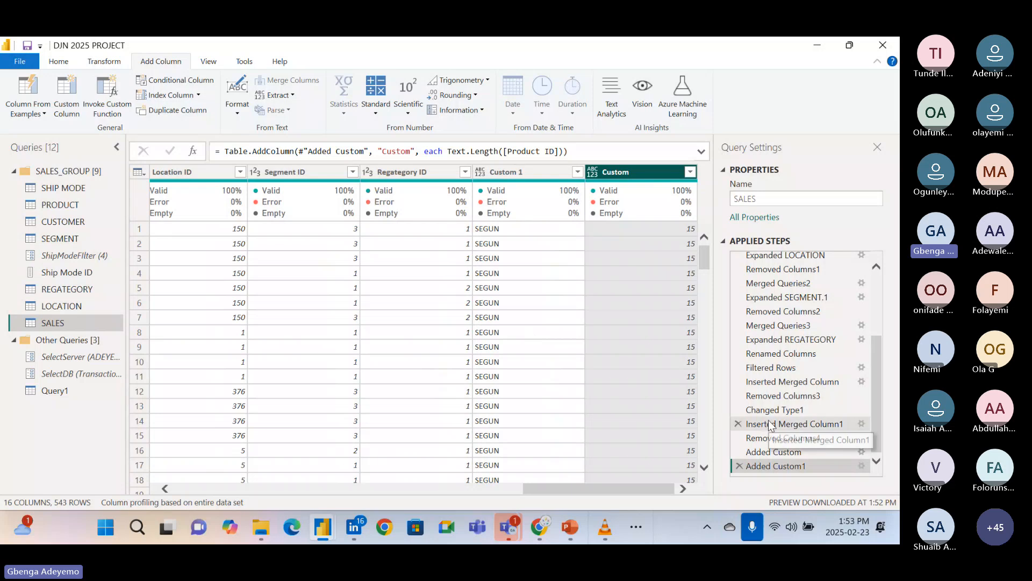
Reopen the Added Custom1 step for editing and replace its Text.Length formula with the start of a Text.Combine call.
click(862, 467)
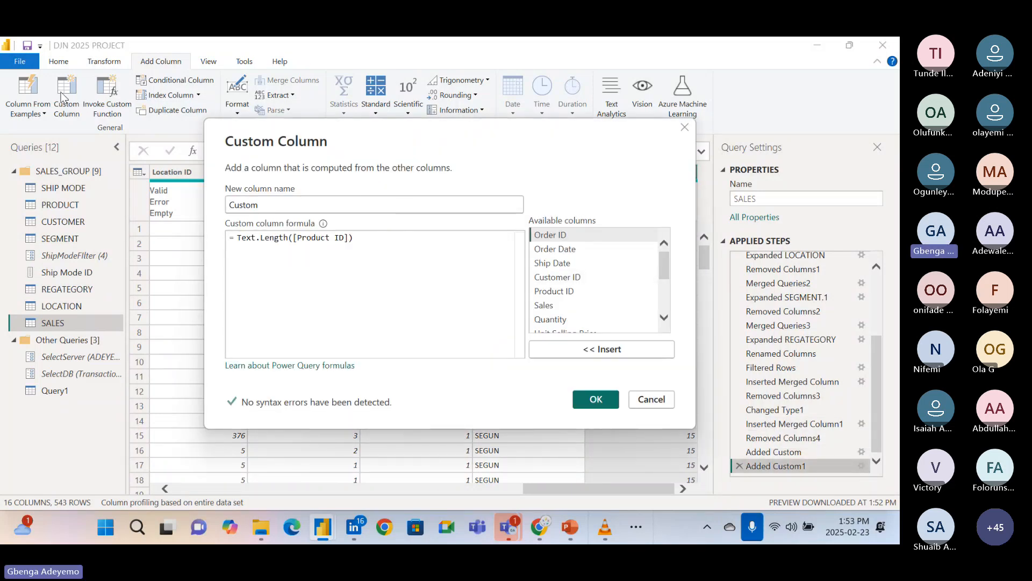
click(369, 239)
key(BackSpace)
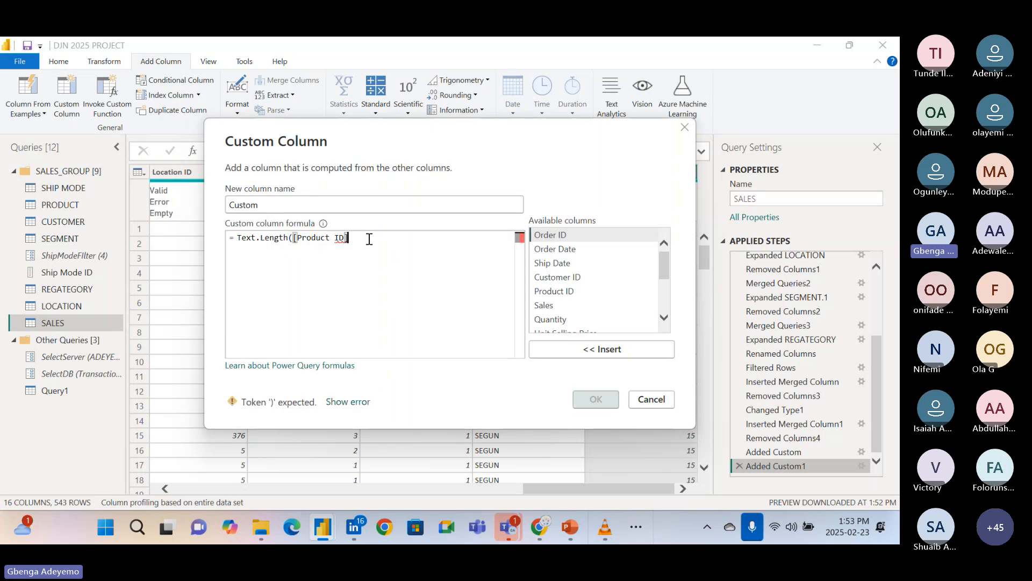
key(BackSpace)
key(BackSpace)
key(BackSpace)
key(BackSpace)
key(BackSpace)
key(BackSpace)
key(BackSpace)
key(BackSpace)
key(BackSpace)
key(BackSpace)
key(BackSpace)
key(BackSpace)
key(BackSpace)
key(BackSpace)
key(BackSpace)
key(BackSpace)
key(BackSpace)
key(BackSpace)
key(BackSpace)
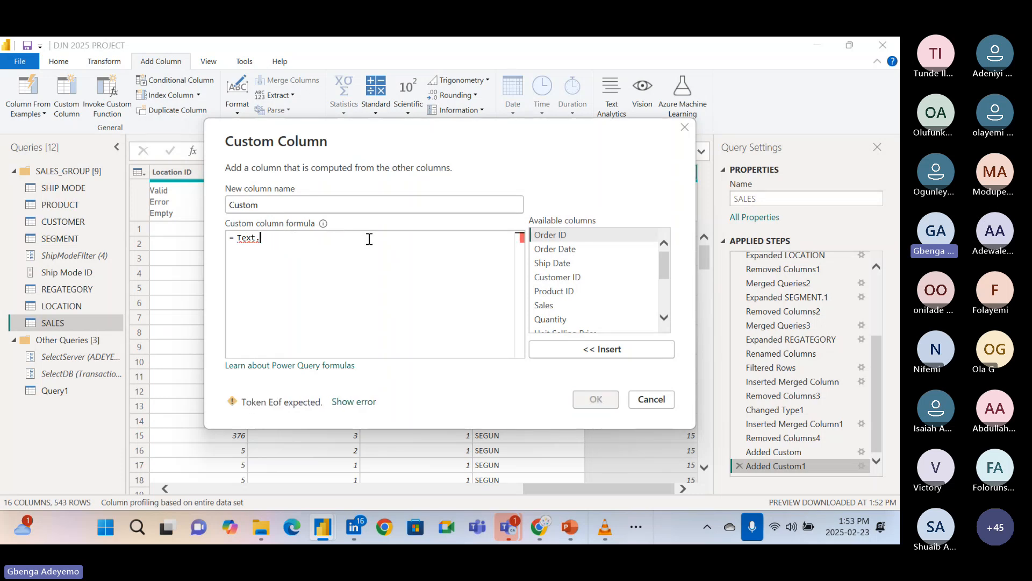
text(Com)
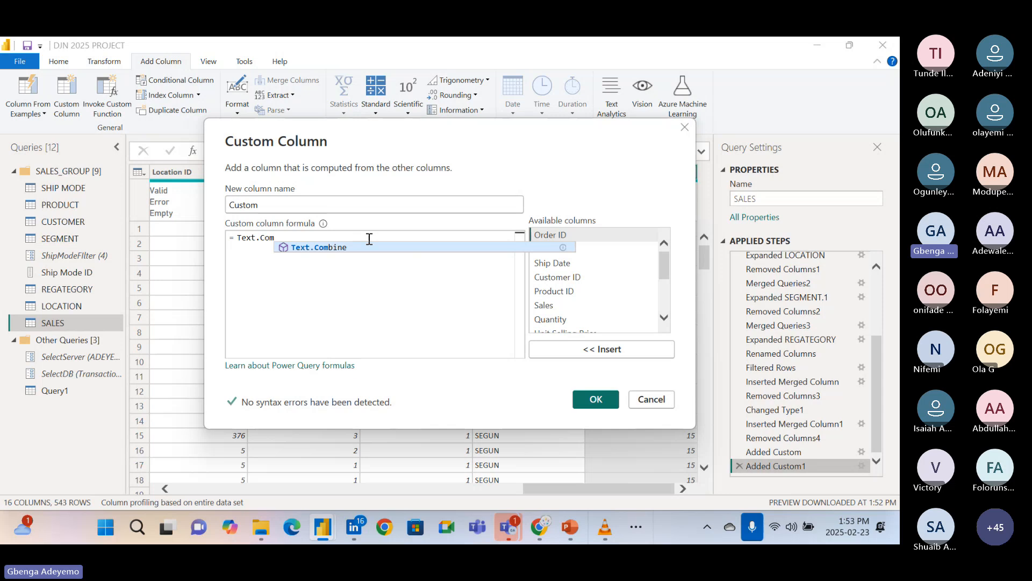
click(358, 246)
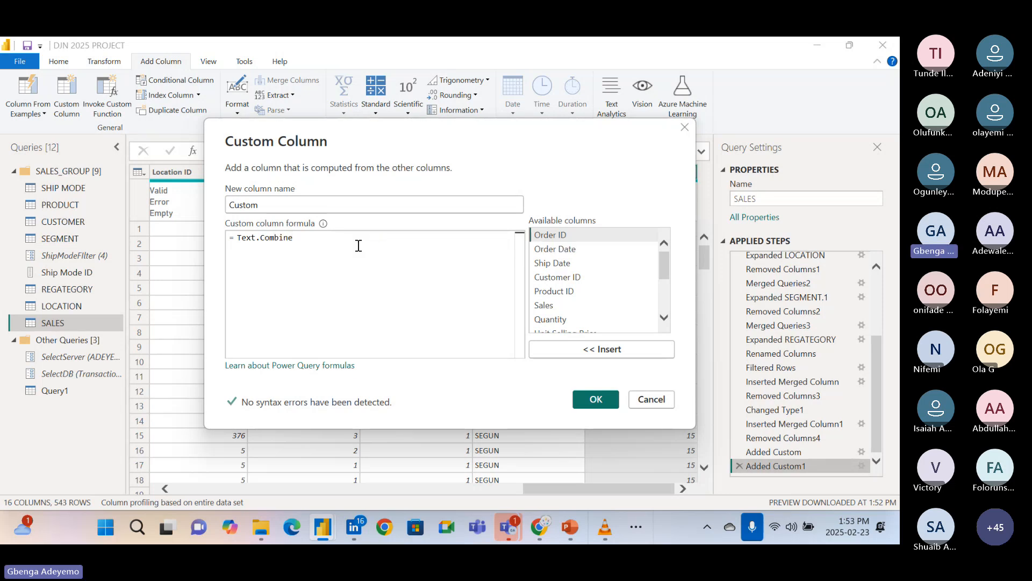
text(()
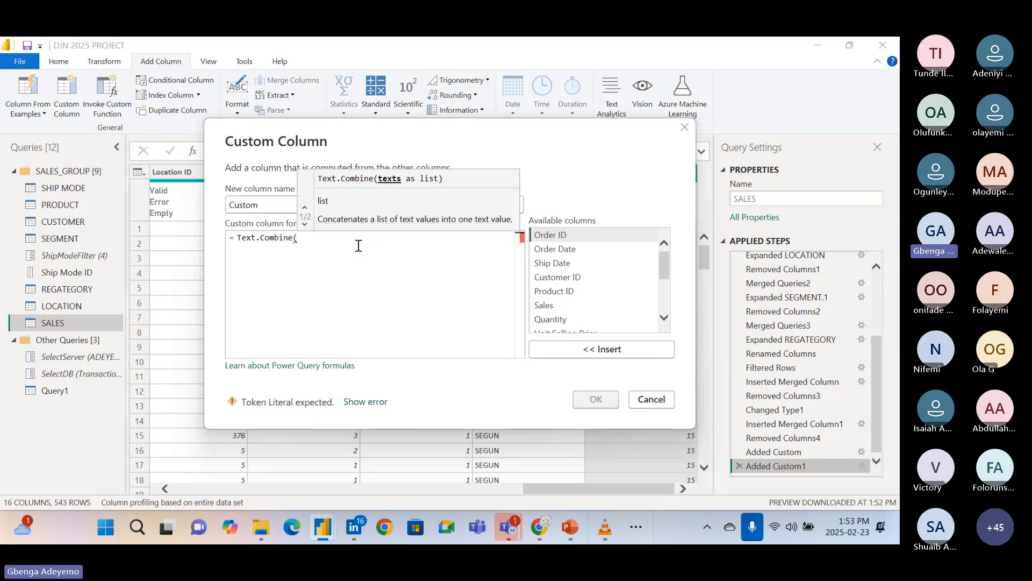
text(g)
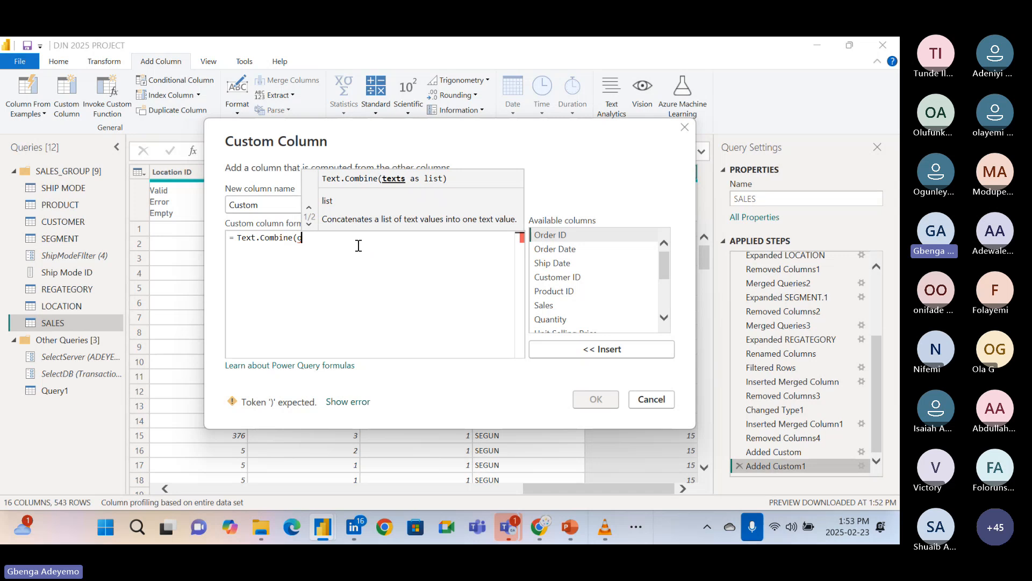
text(rder)
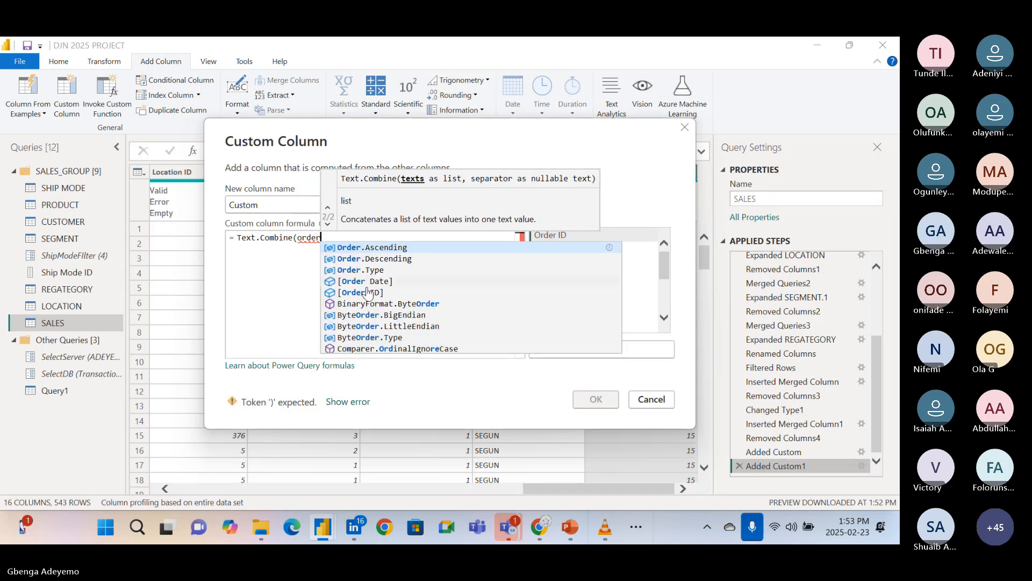
Try to combine the two ID columns by completing the formula as Text.Combine([Order ID], [Product ID], " ") and applying it.
click(364, 293)
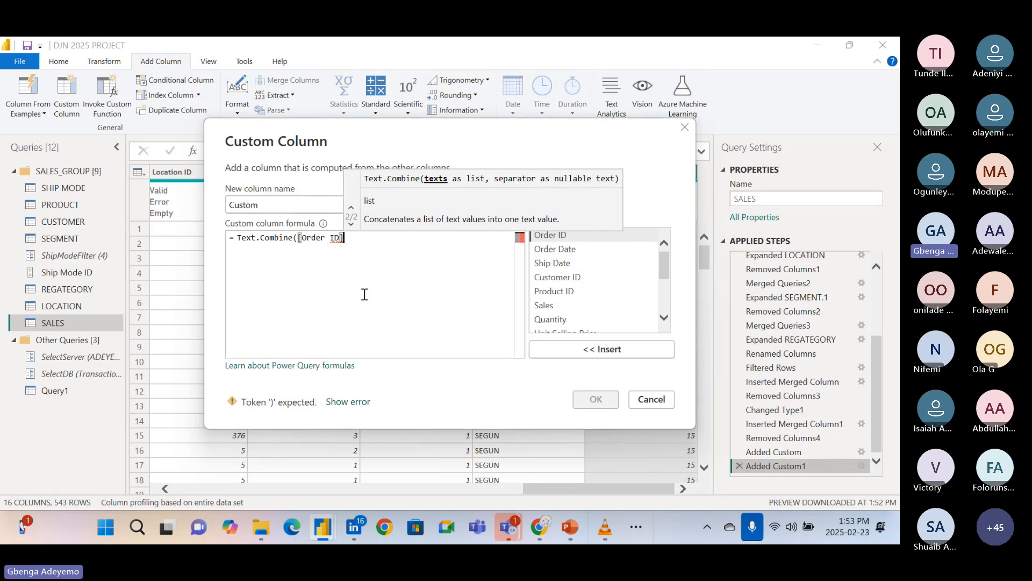
text(,)
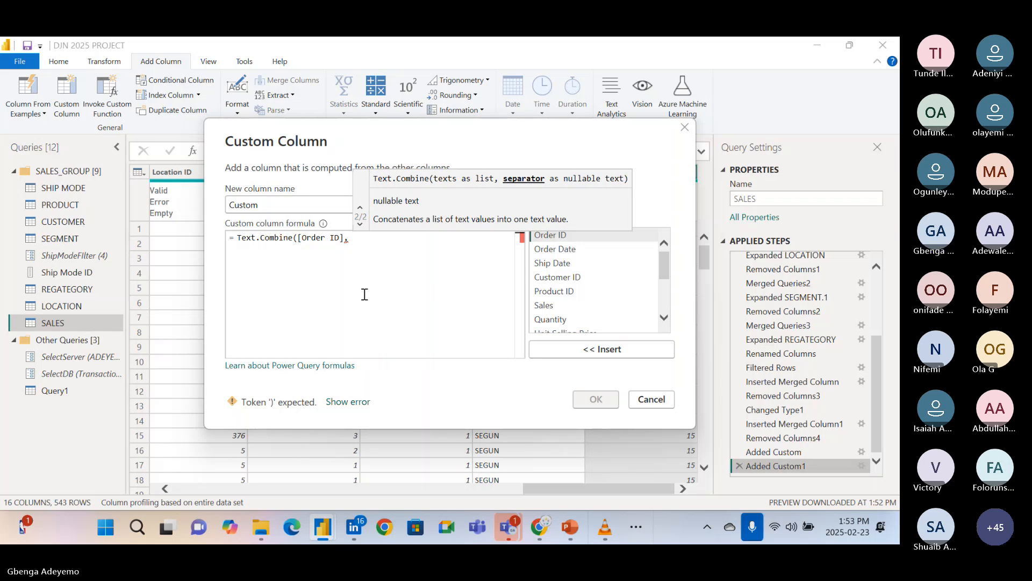
text( pro)
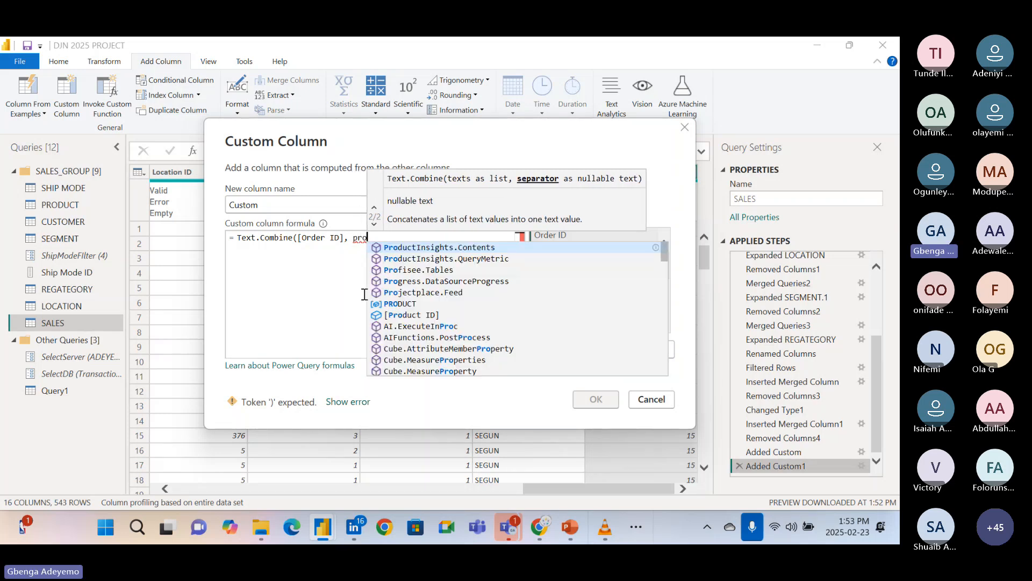
click(414, 315)
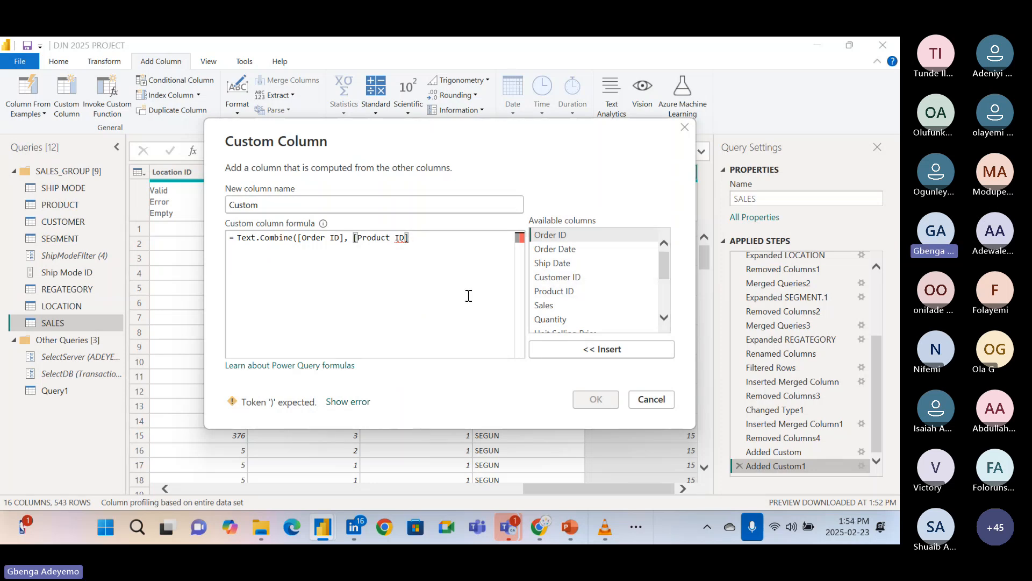
text(,)
text("" ))
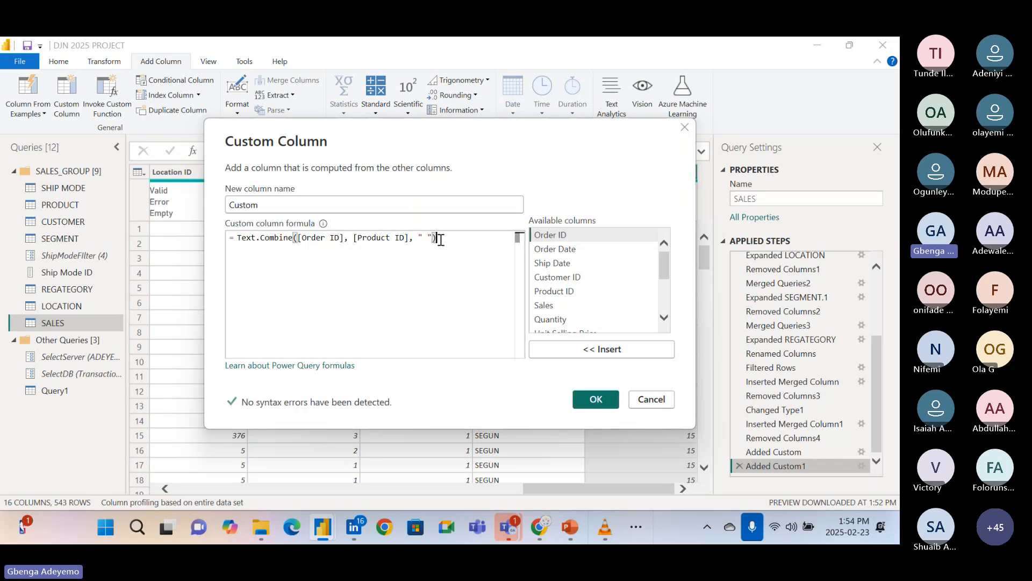
click(597, 399)
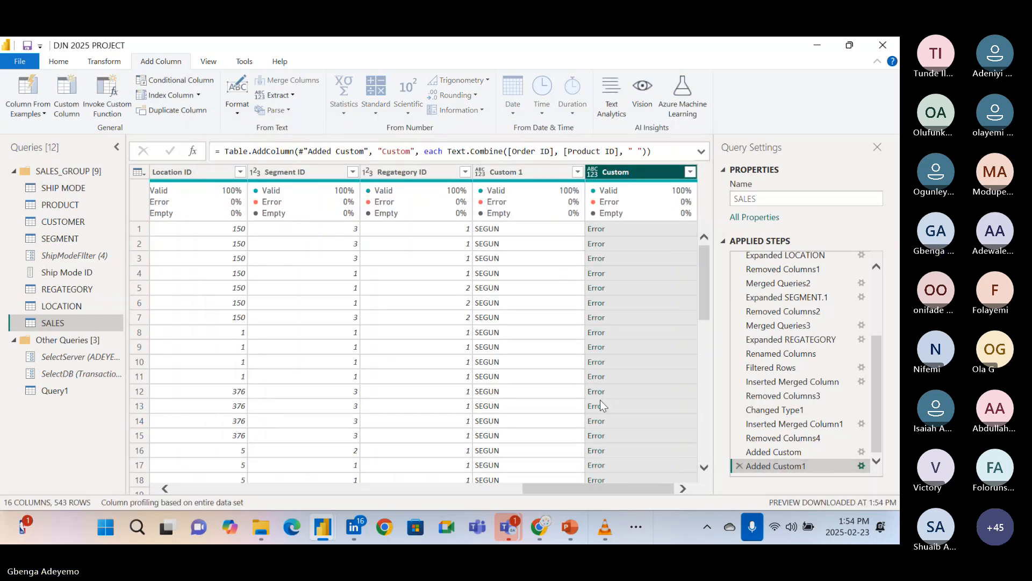
Review the Added Custom1 formula without changing it, and check the Order ID, Product ID and Custom columns in the table.
click(862, 465)
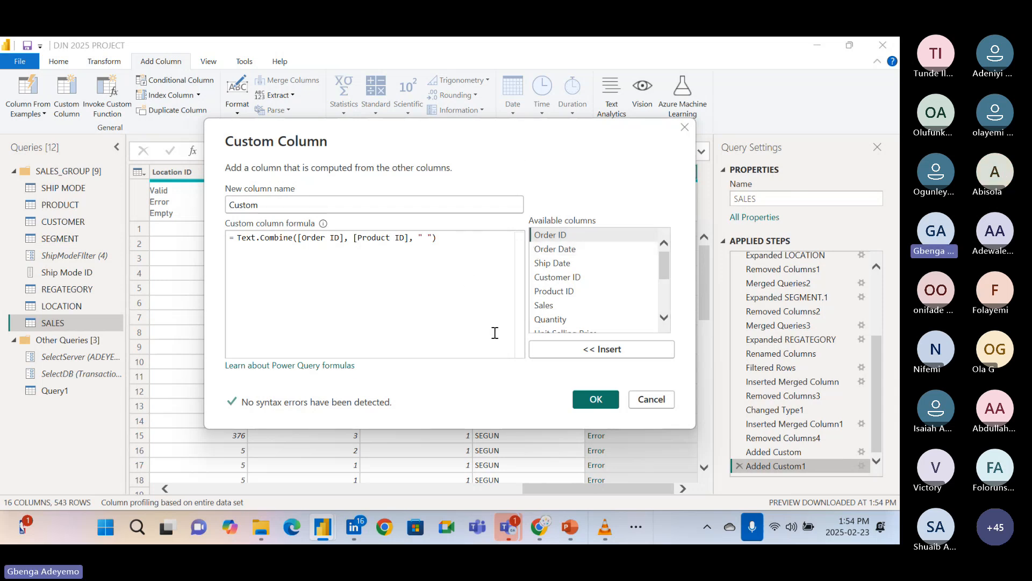
click(651, 398)
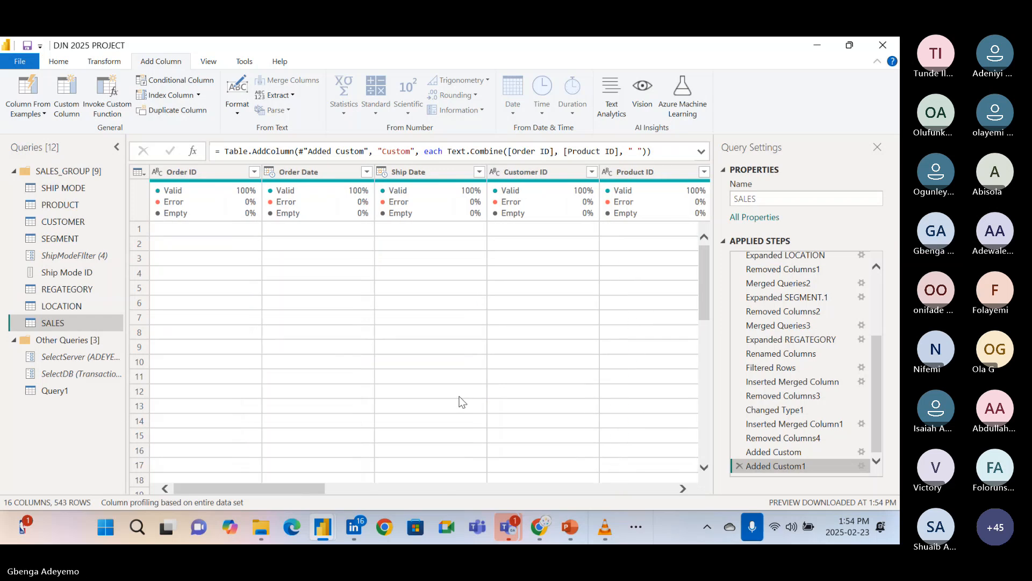
scroll(568, 264, right, 2)
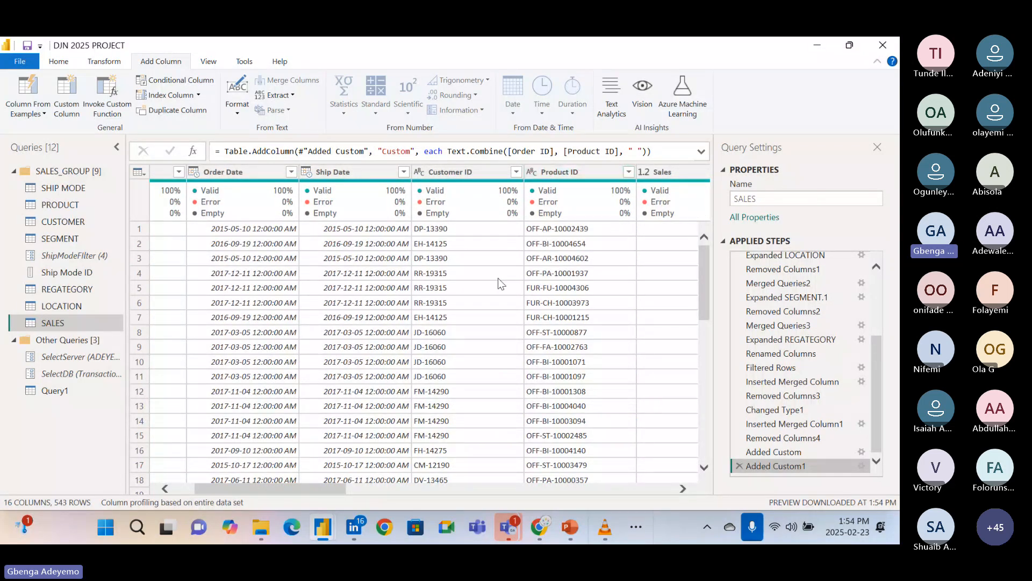
scroll(498, 278, left, 2)
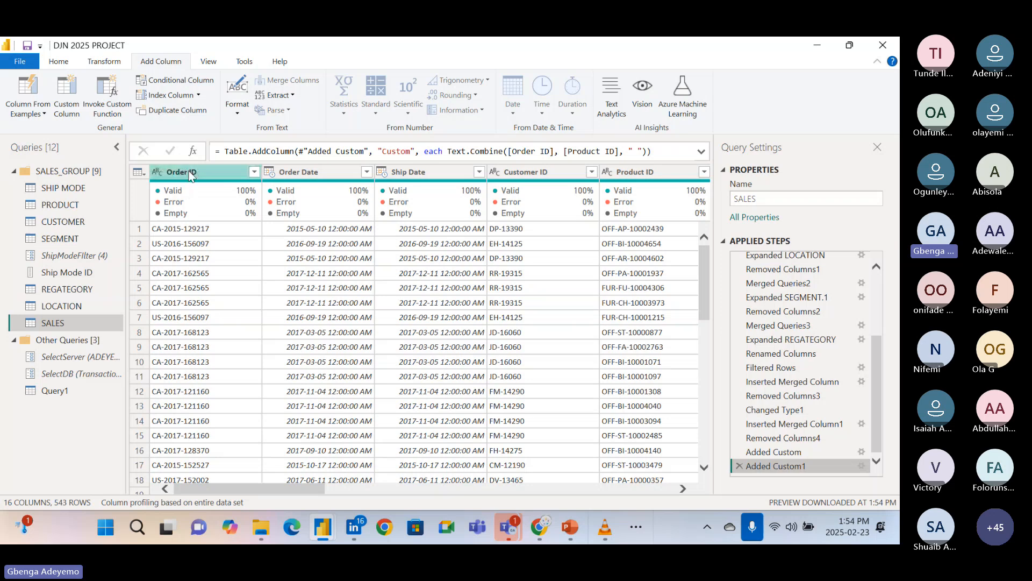
scroll(224, 282, right, 15)
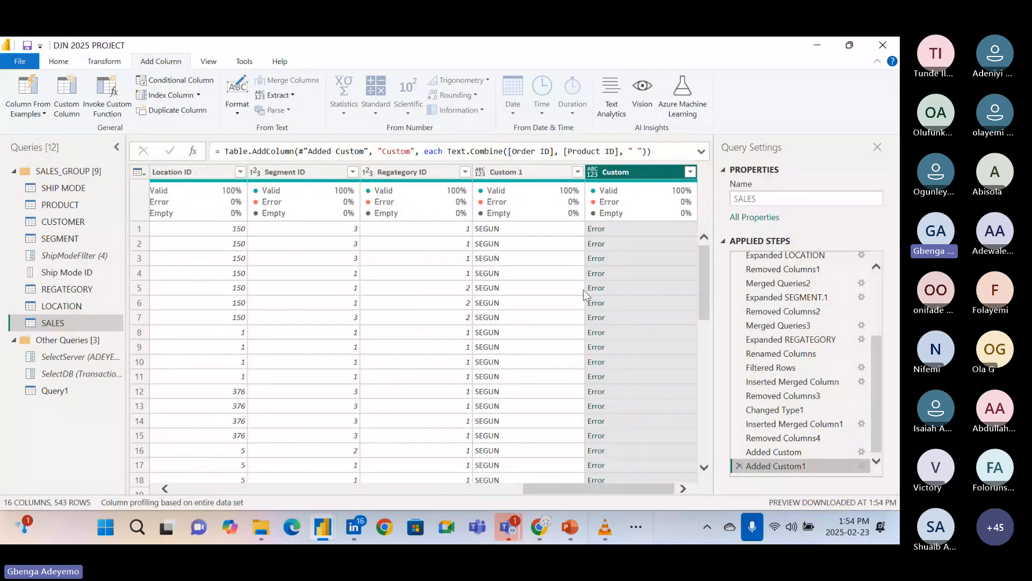
Reopen the Added Custom1 step for editing, clear its formula and start a fresh Text.Combine call.
click(862, 467)
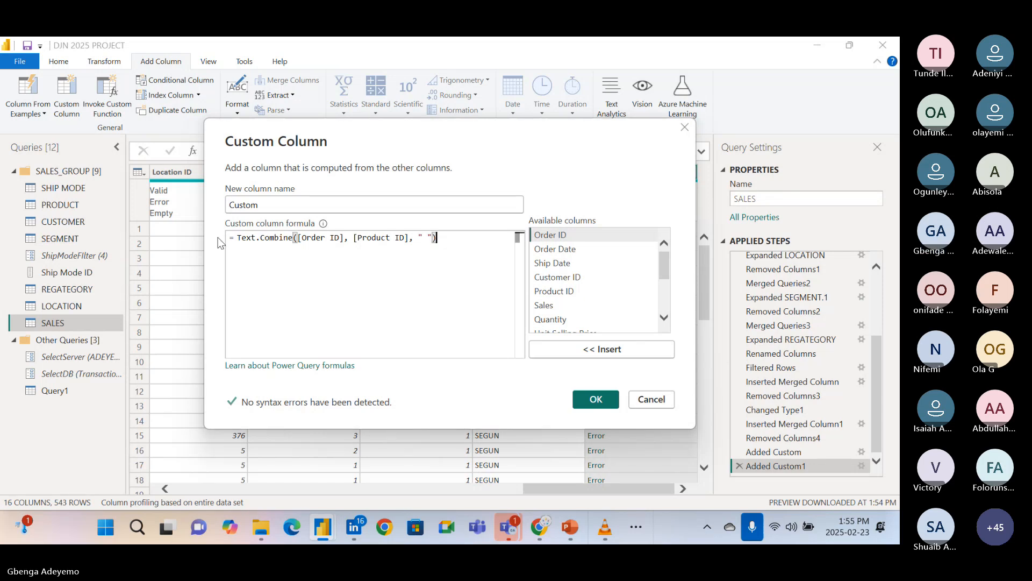
key(ctrl+a)
key(BackSpace)
text(te)
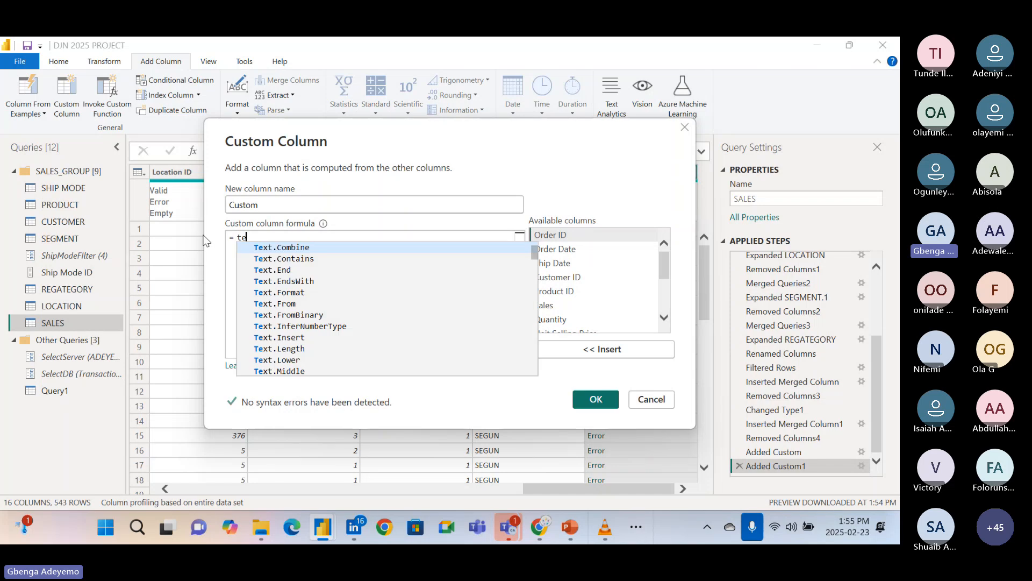
text(xt)
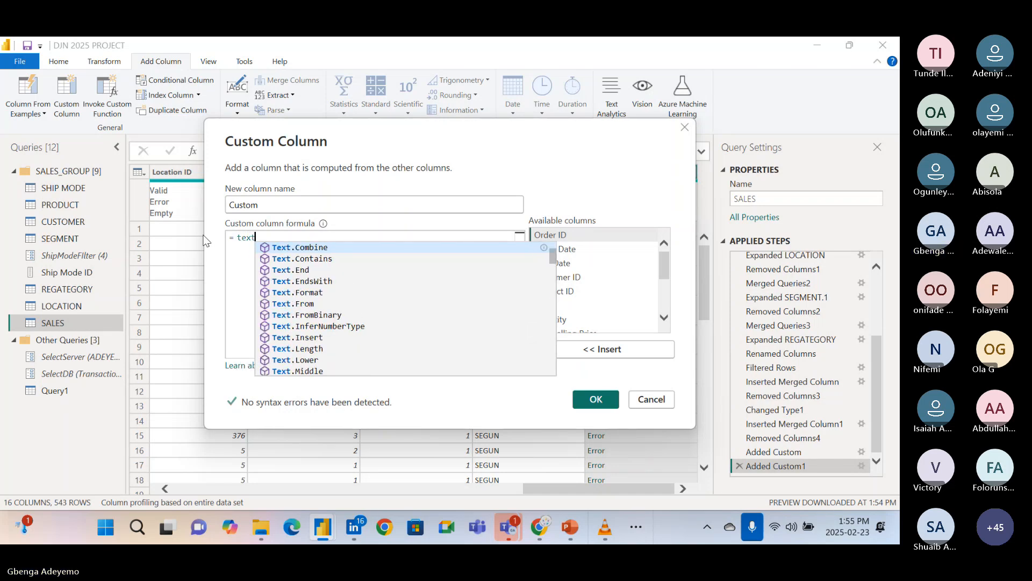
click(298, 247)
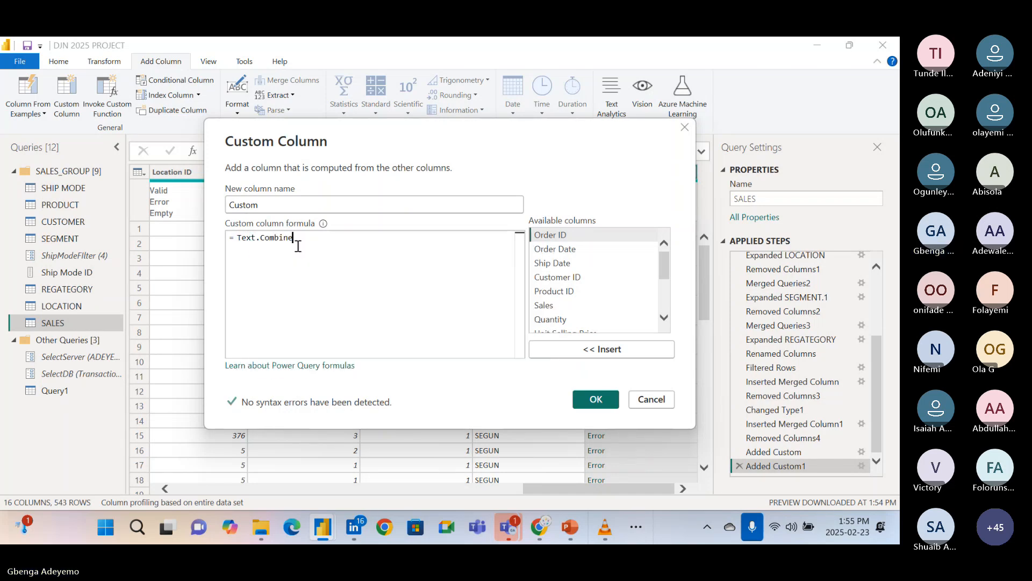
text(()
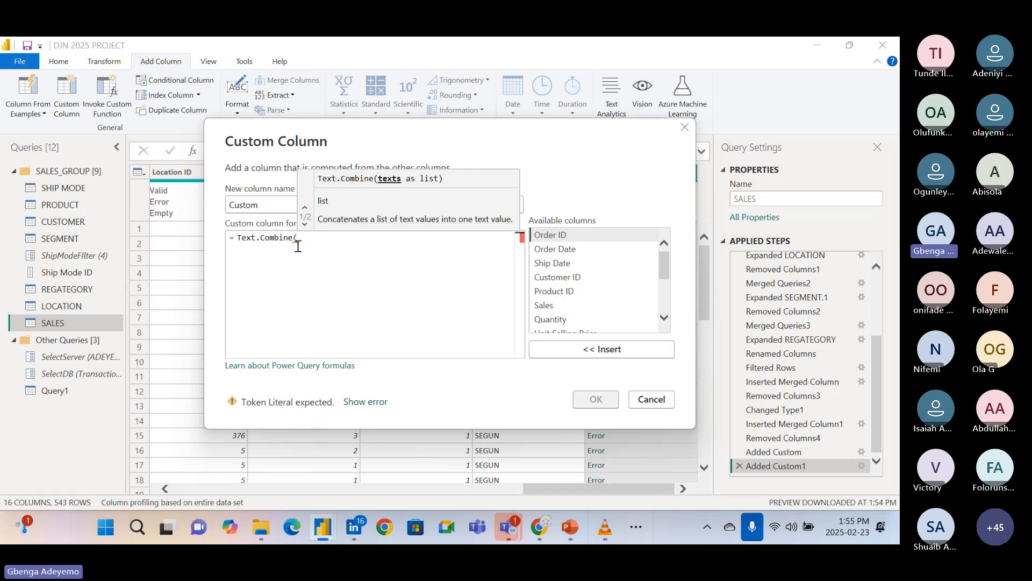
text(orde)
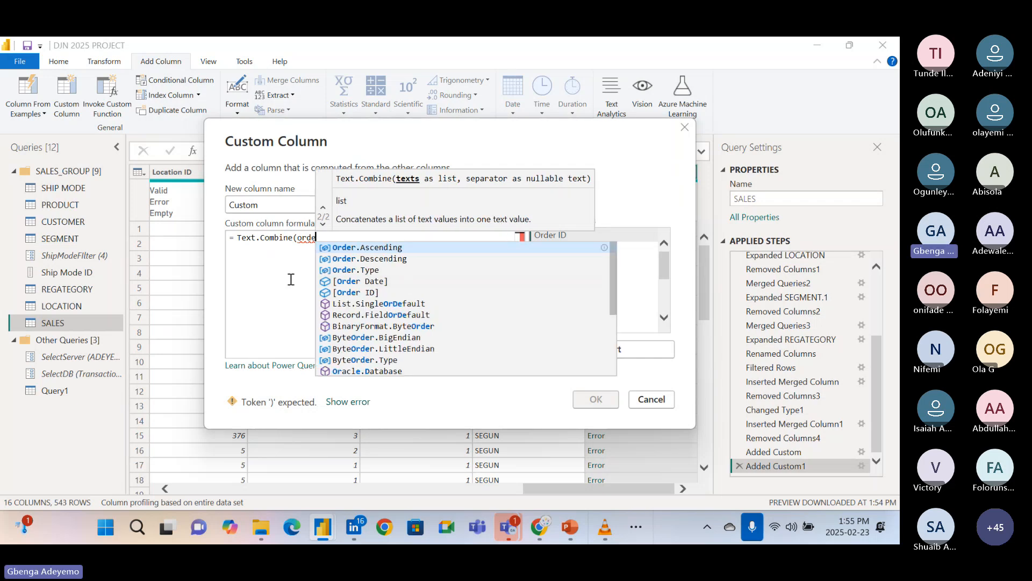
key(BackSpace)
key(BackSpace)
key(BackSpace)
key(BackSpace)
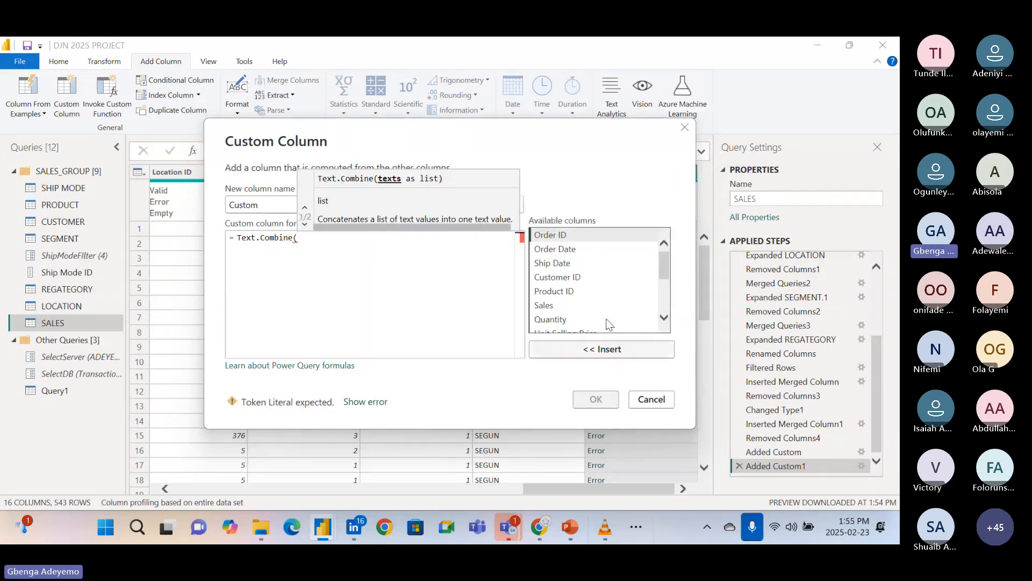
Try to combine the ID columns again by inserting both into Text.Combine([Order ID], [Product ID], " ") and applying the formula.
scroll(597, 314, up, 2)
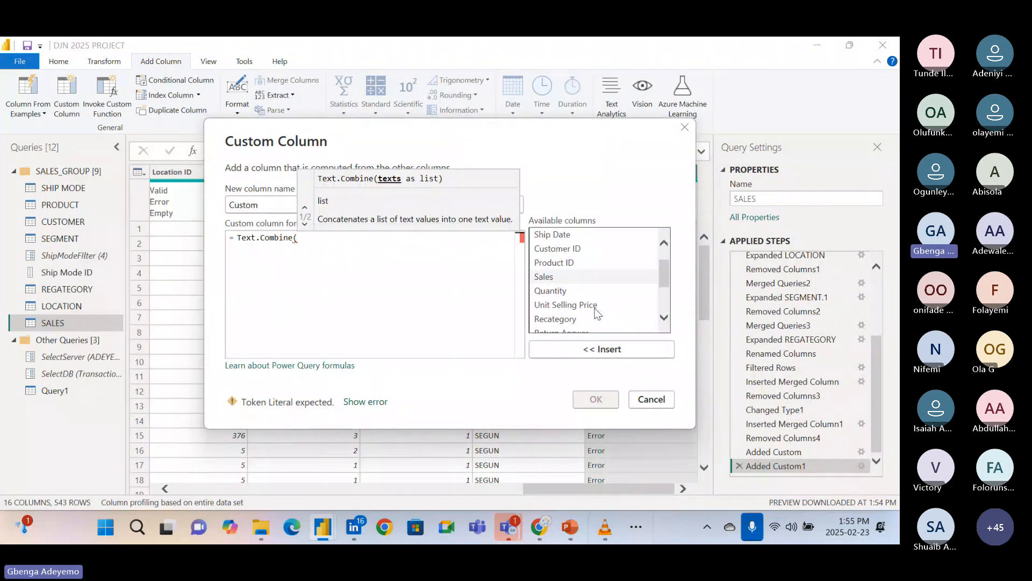
scroll(596, 312, up, 2)
double_click(575, 235)
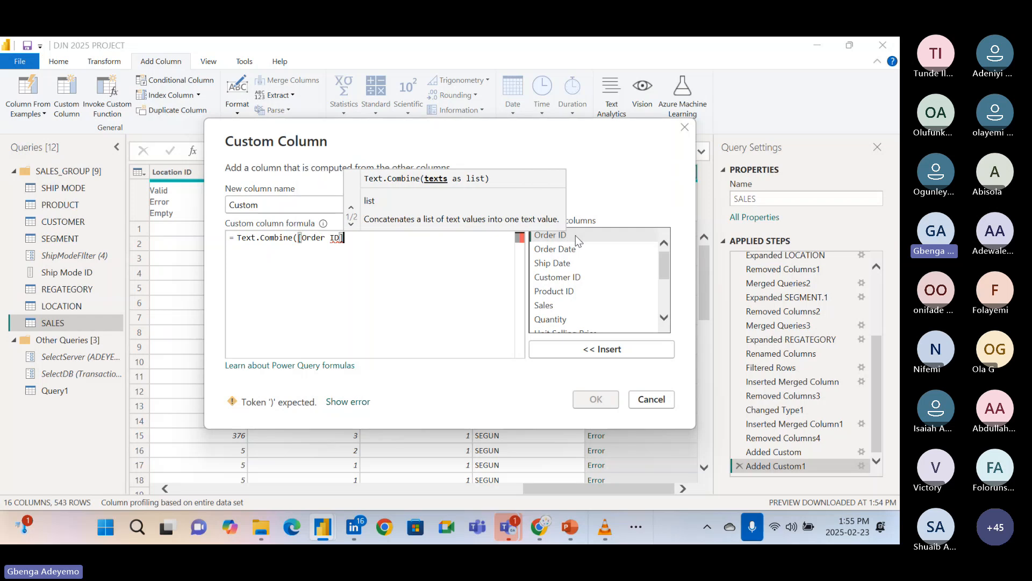
text(,)
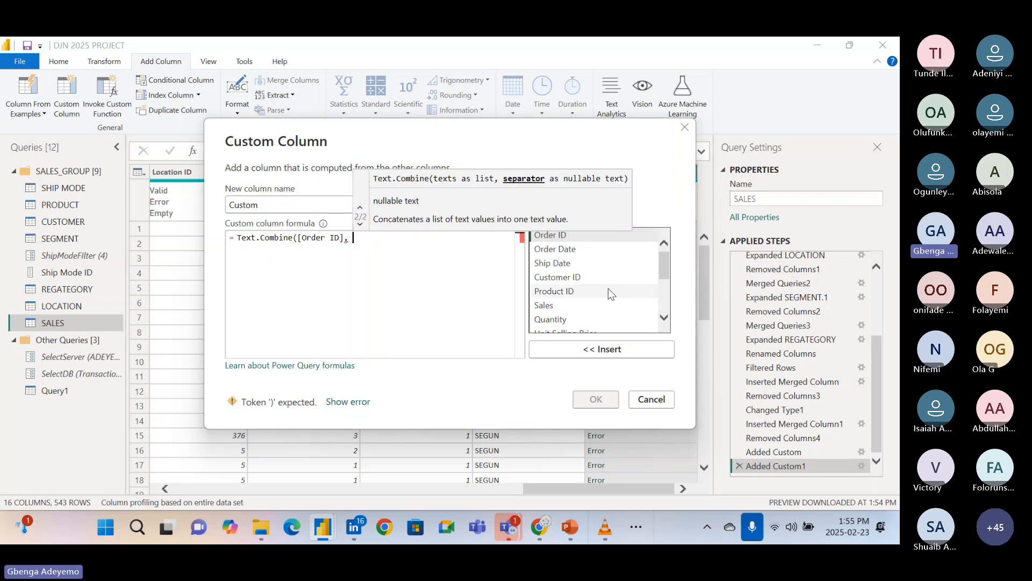
double_click(574, 292)
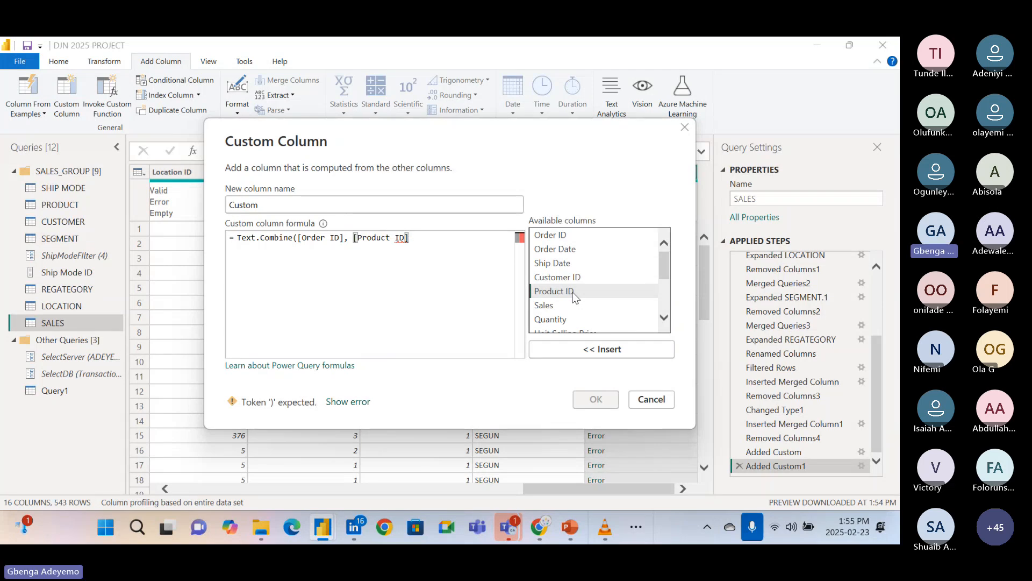
text(, ")
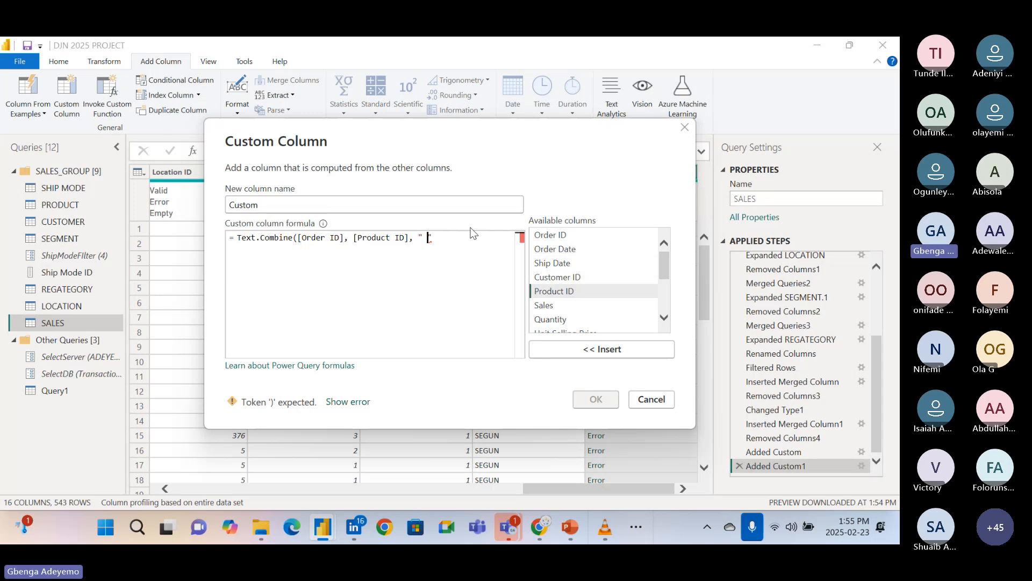
text("))
click(595, 399)
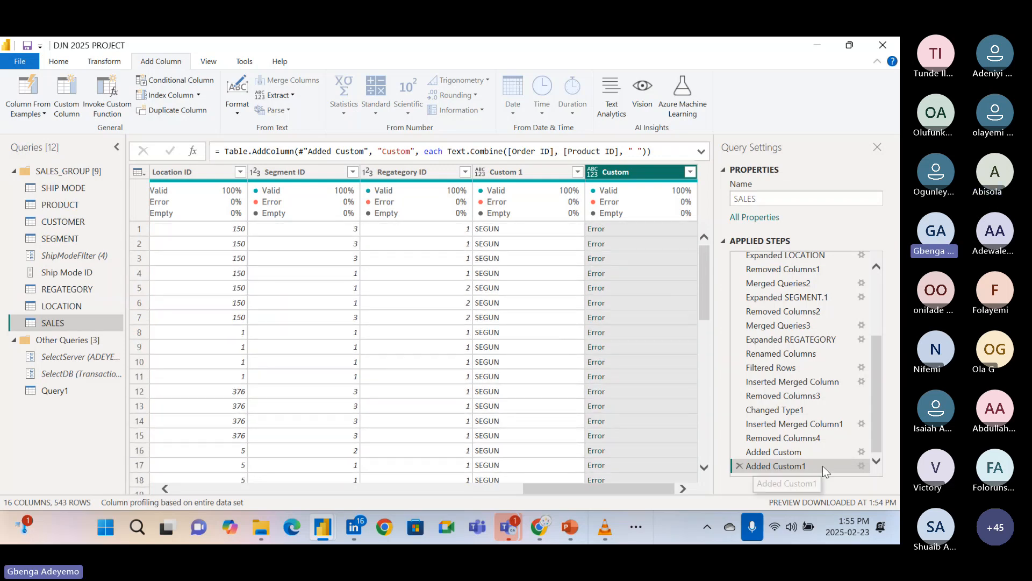
Reopen the Added Custom1 formula and insert a quoted space separator between [Order ID] and [Product ID].
click(861, 466)
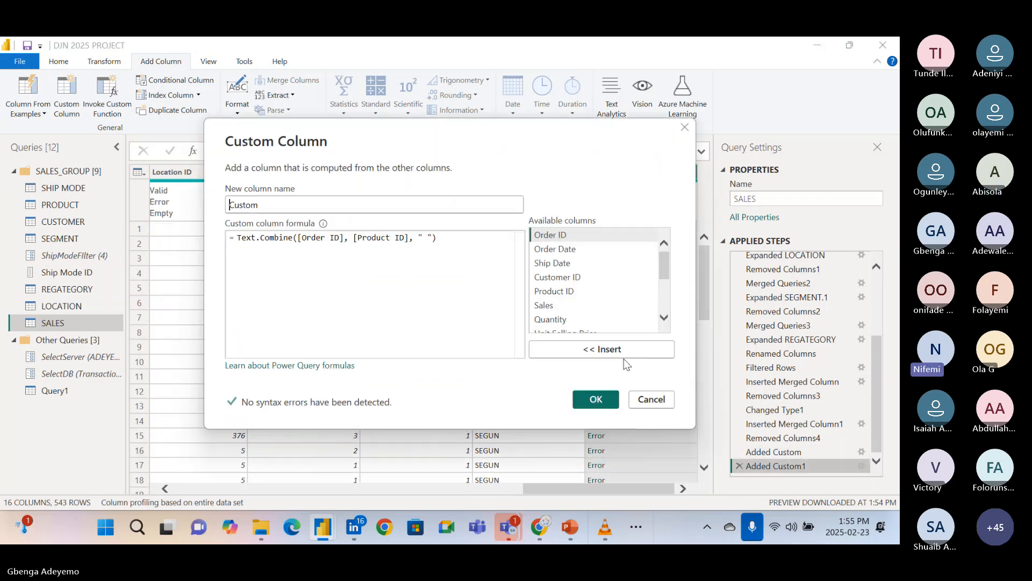
click(451, 239)
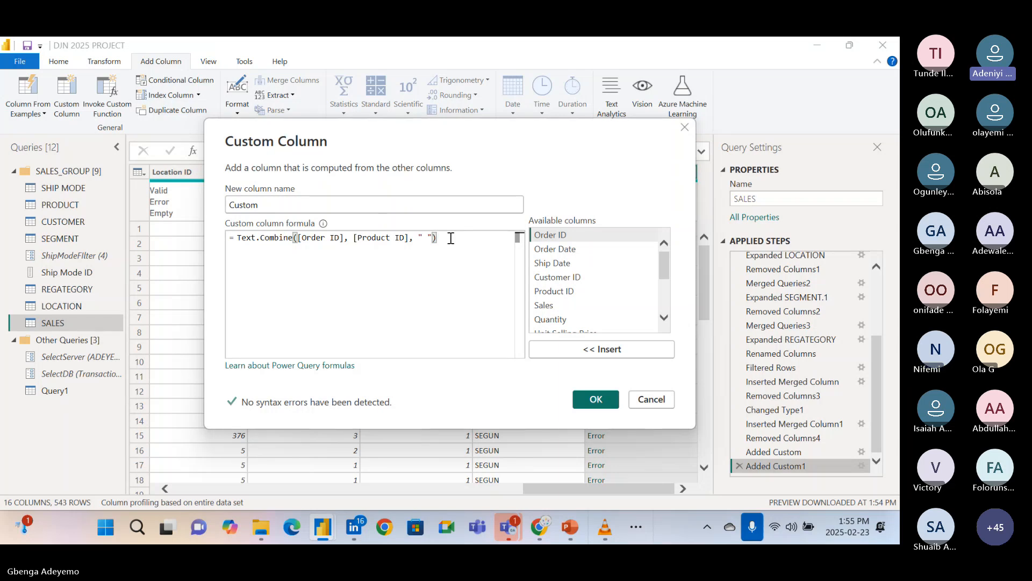
drag(447, 238, 417, 242)
click(349, 239)
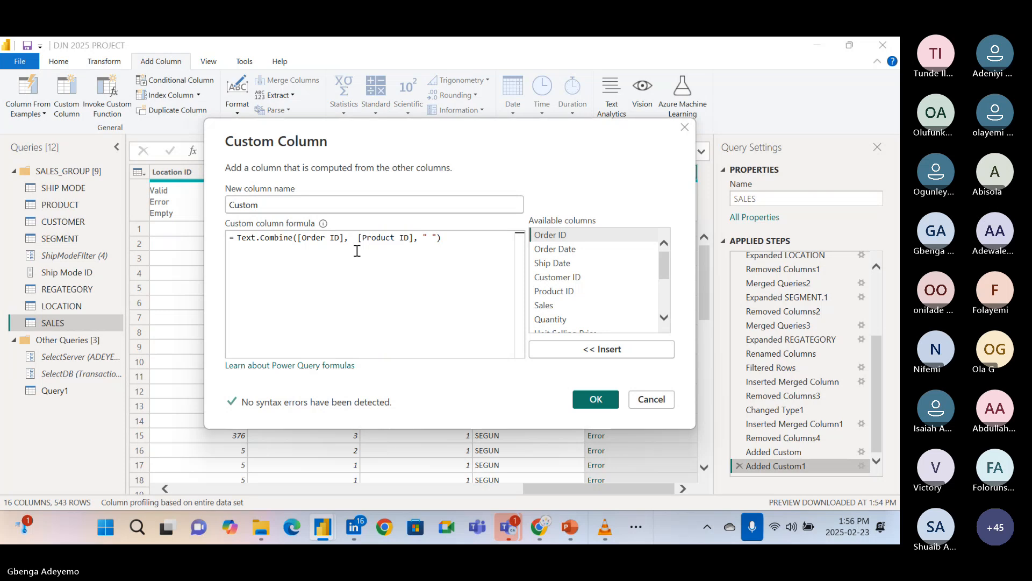
text(" "))
Remove the trailing separator, correct the brackets and comma to get Text.Combine([Order ID], " ", [Product ID]), and apply the formula.
click(461, 237)
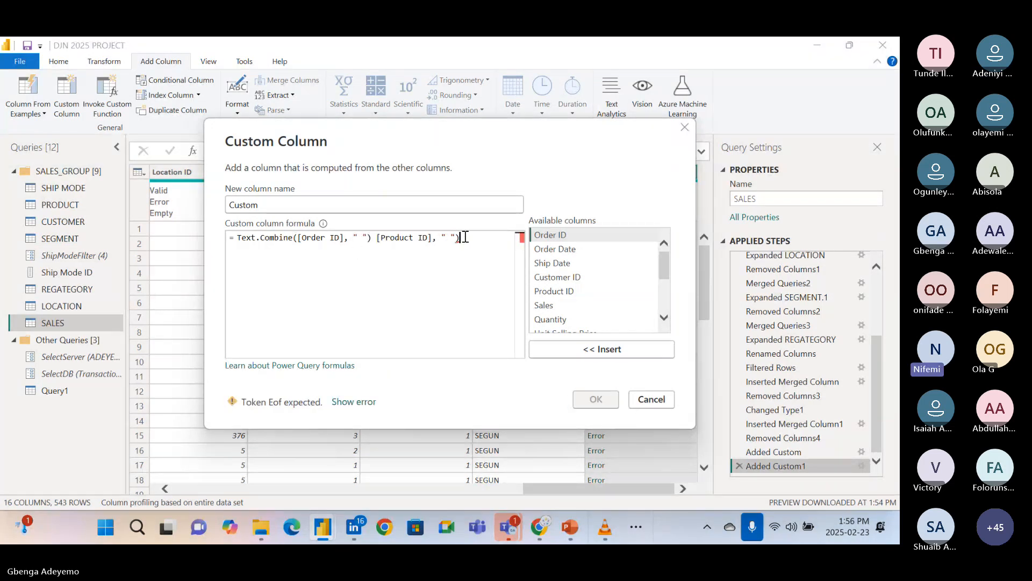
key(BackSpace)
key(BackSpace)
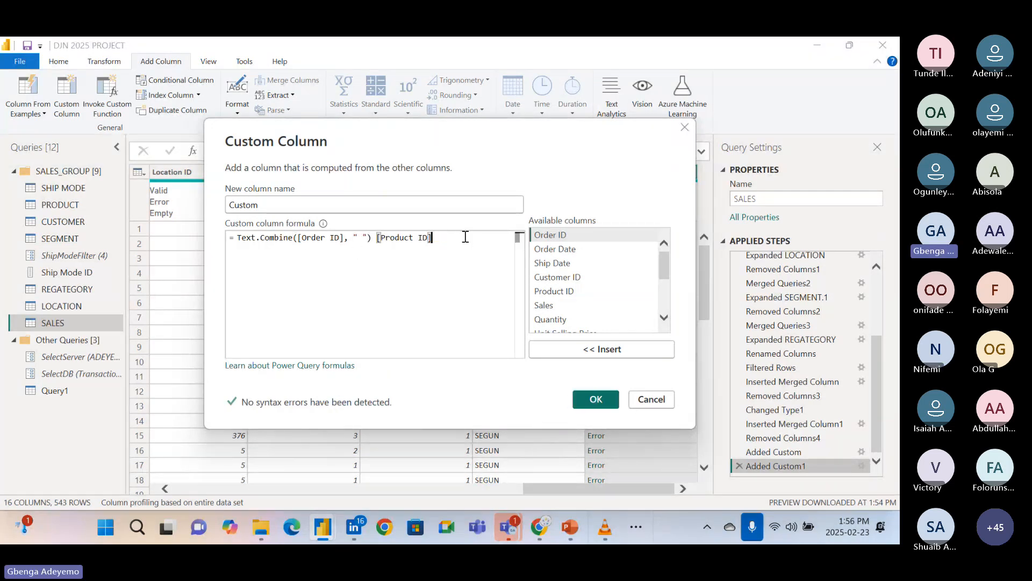
text())
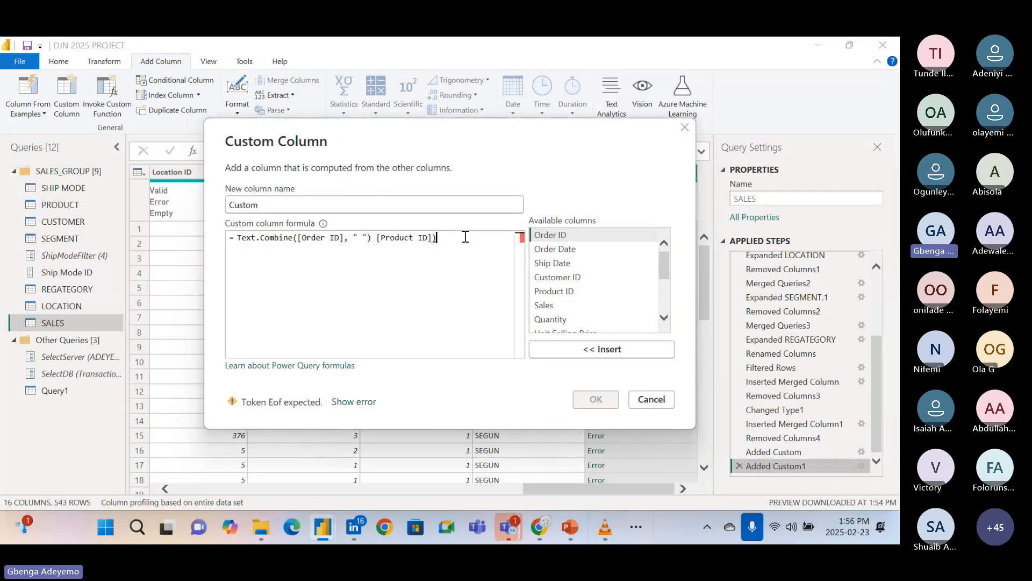
click(373, 238)
key(BackSpace)
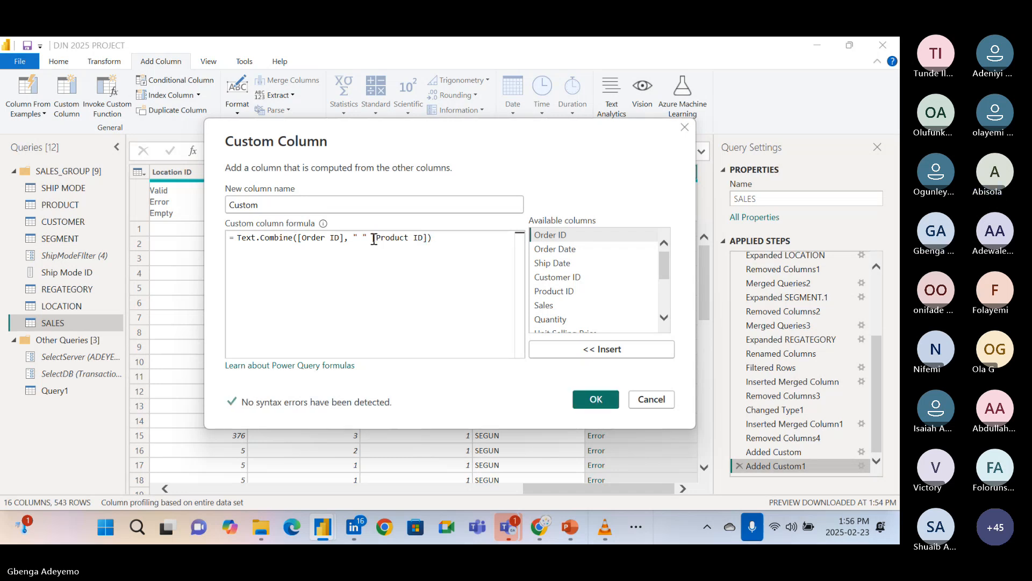
text(,)
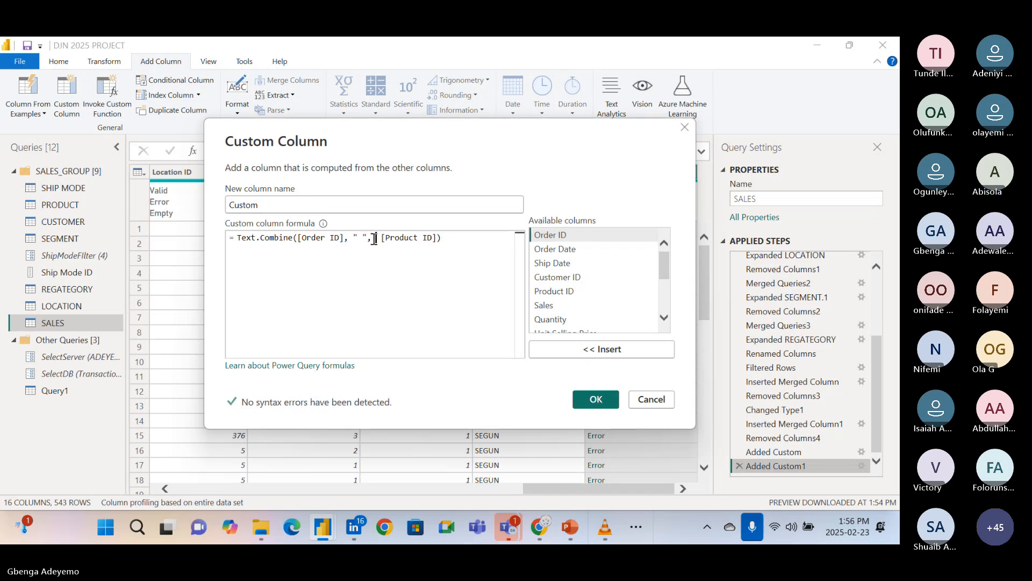
click(608, 403)
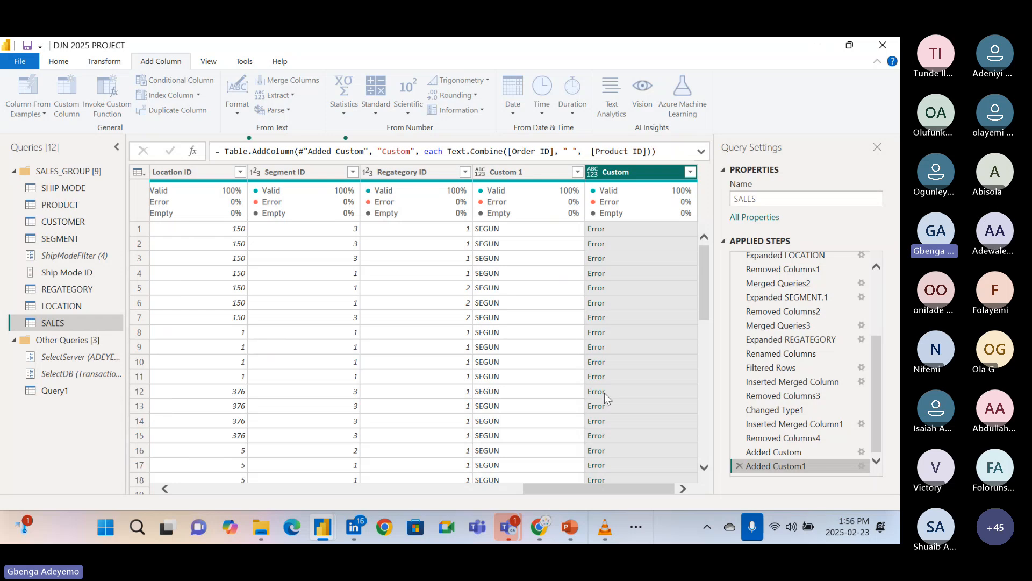
Reopen the Added Custom1 formula and try replacing the quoted space between the two ID columns with a quoted hyphen.
click(862, 466)
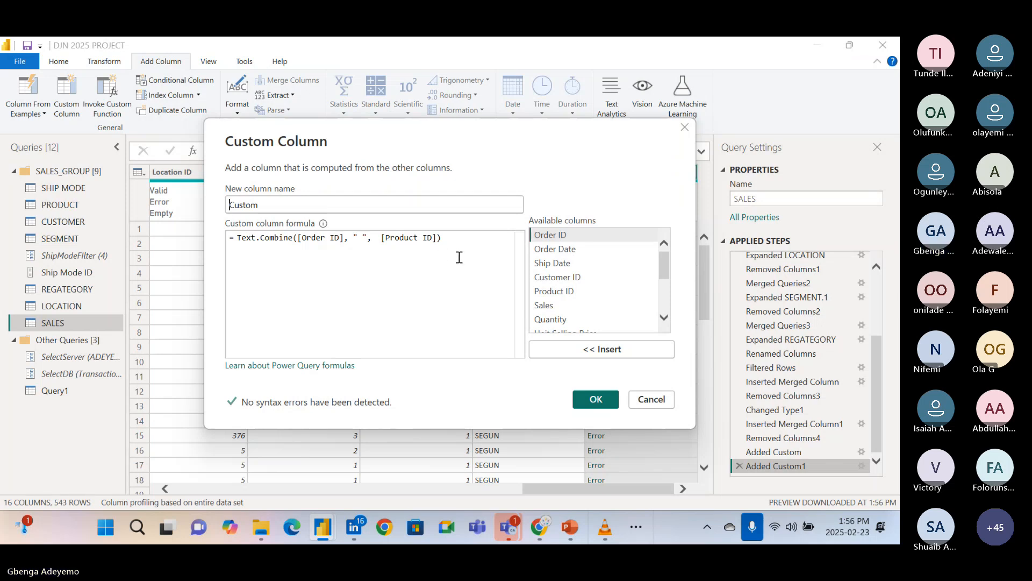
click(369, 237)
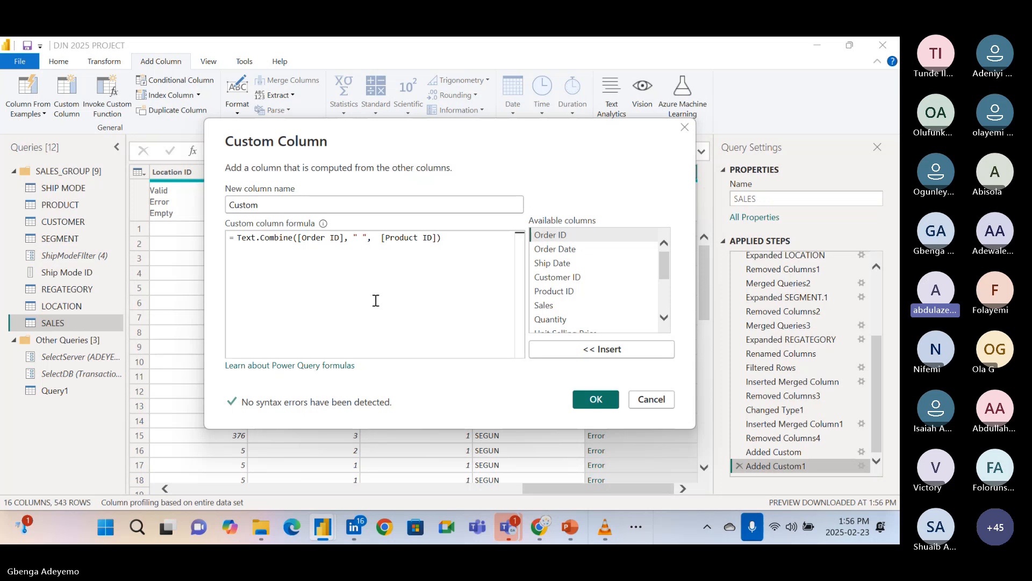
key(BackSpace)
key(BackSpace)
key(BackSpace)
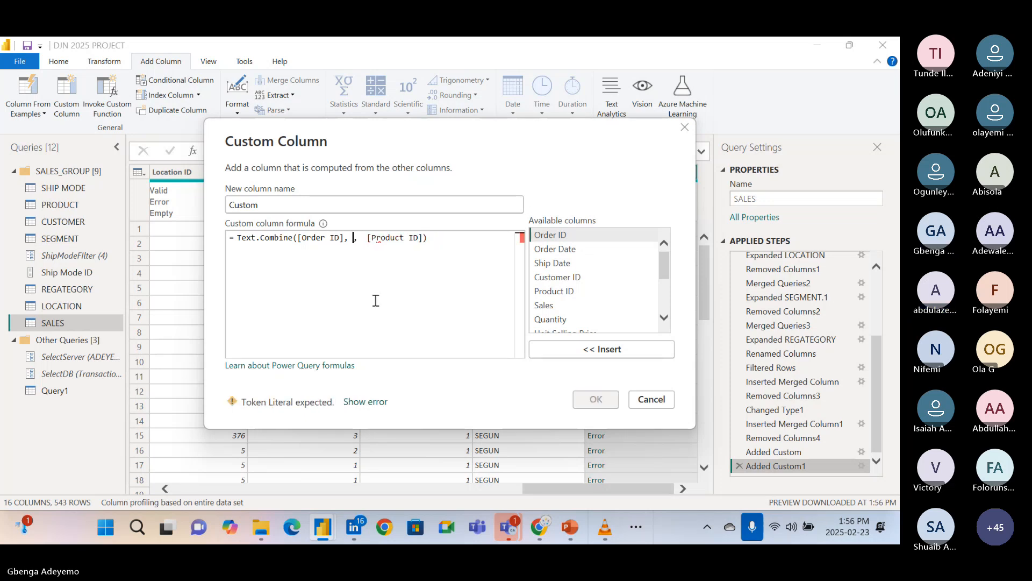
text(-)
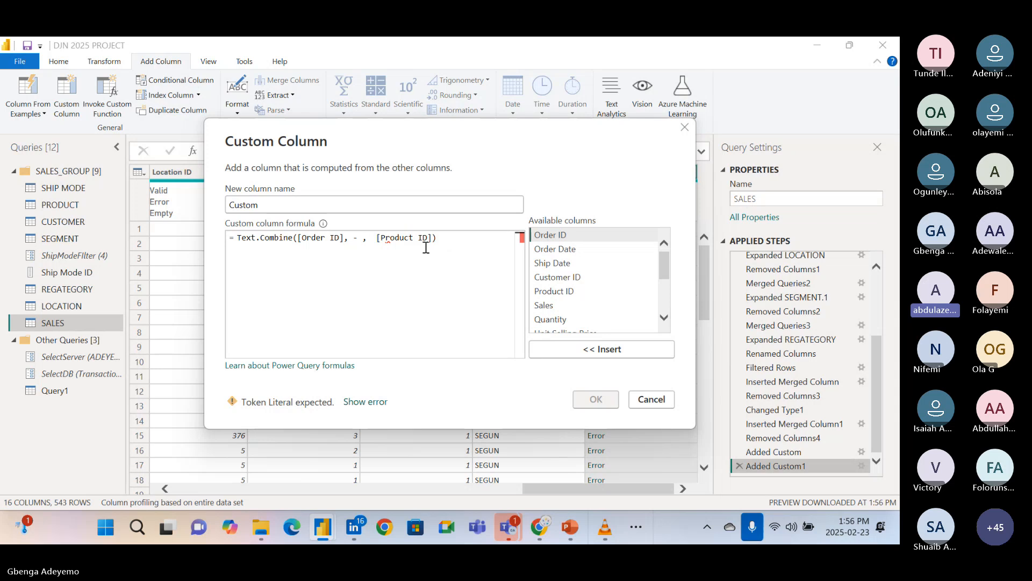
click(354, 246)
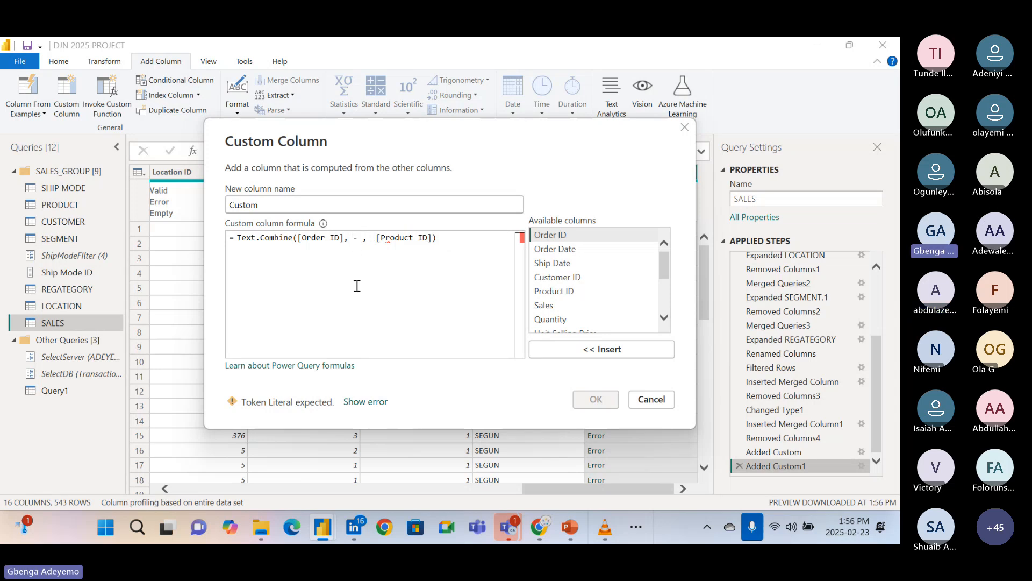
text(")
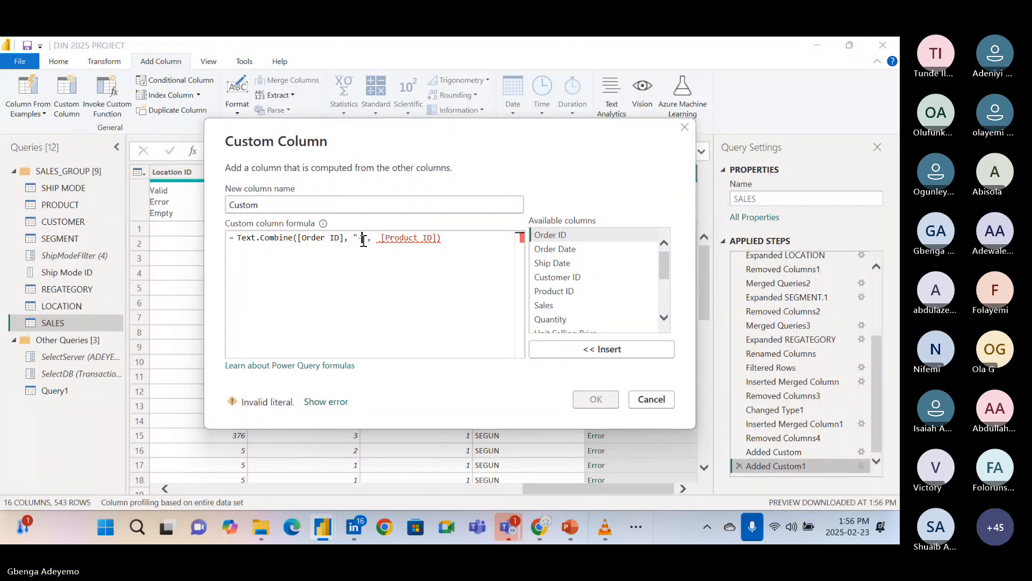
Try a hyphen in square brackets, [-], as the separator between [Order ID] and [Product ID] in the formula.
key(BackSpace)
key(BackSpace)
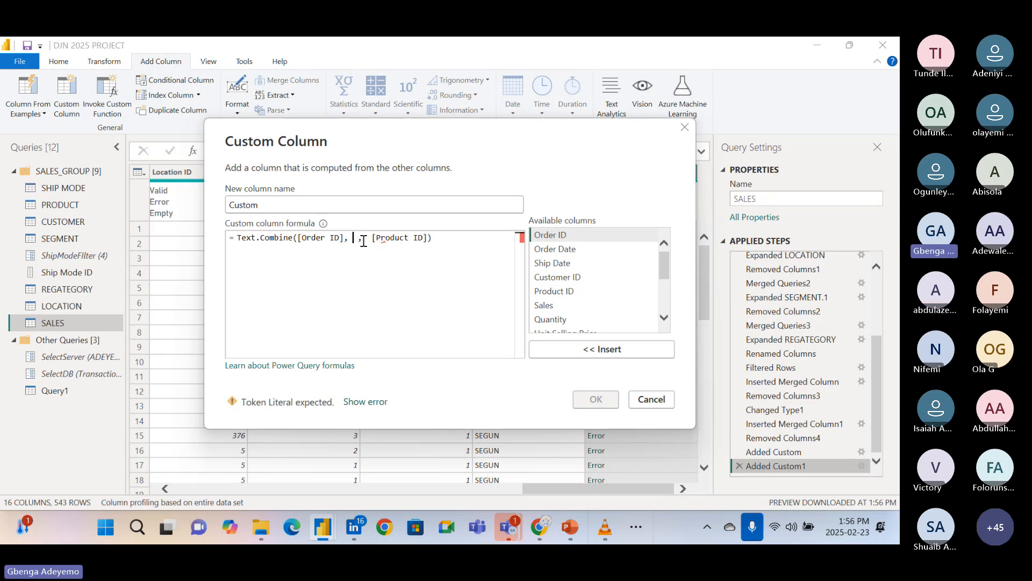
text([)
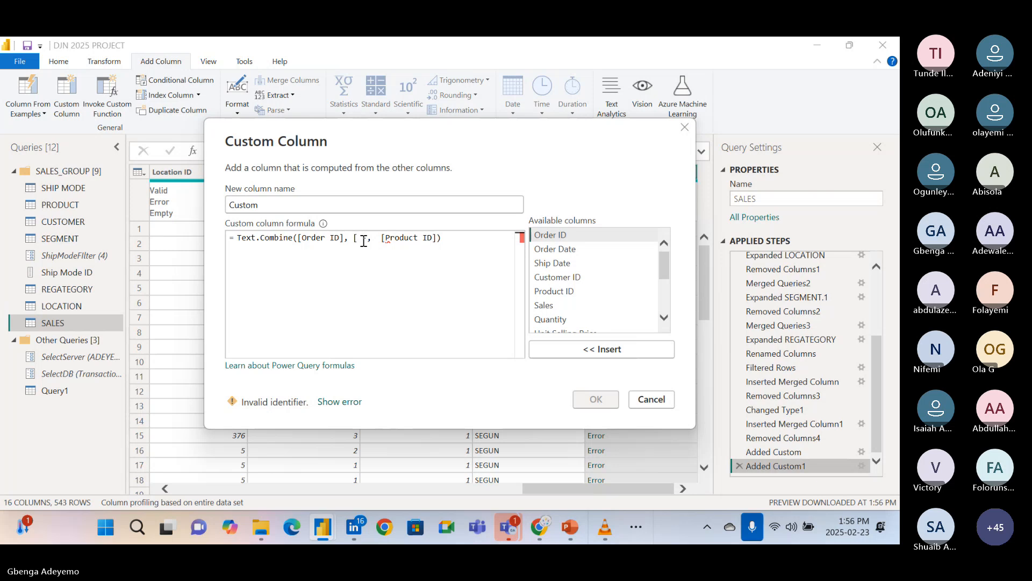
text( -)
click(446, 238)
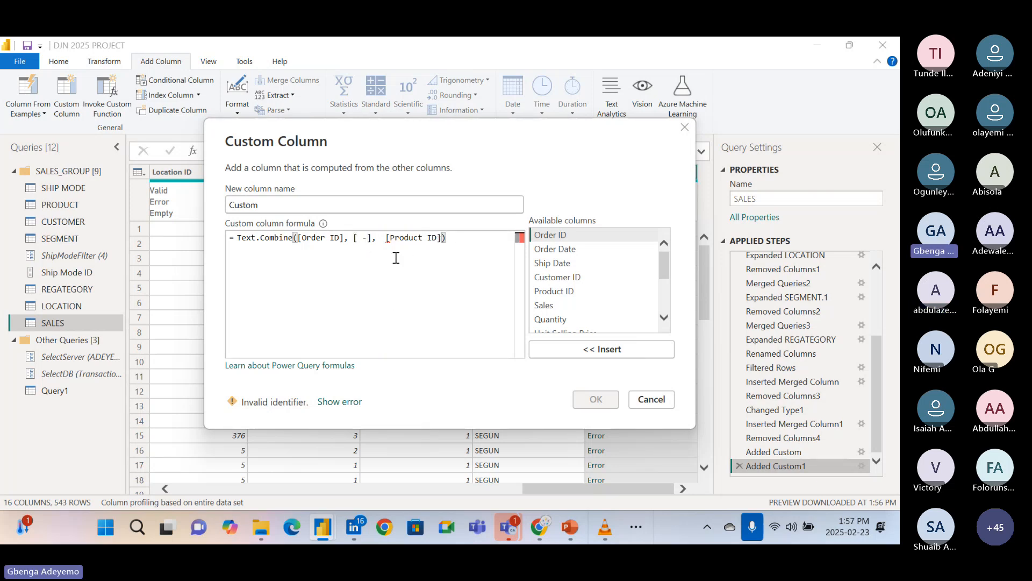
click(362, 238)
key(BackSpace)
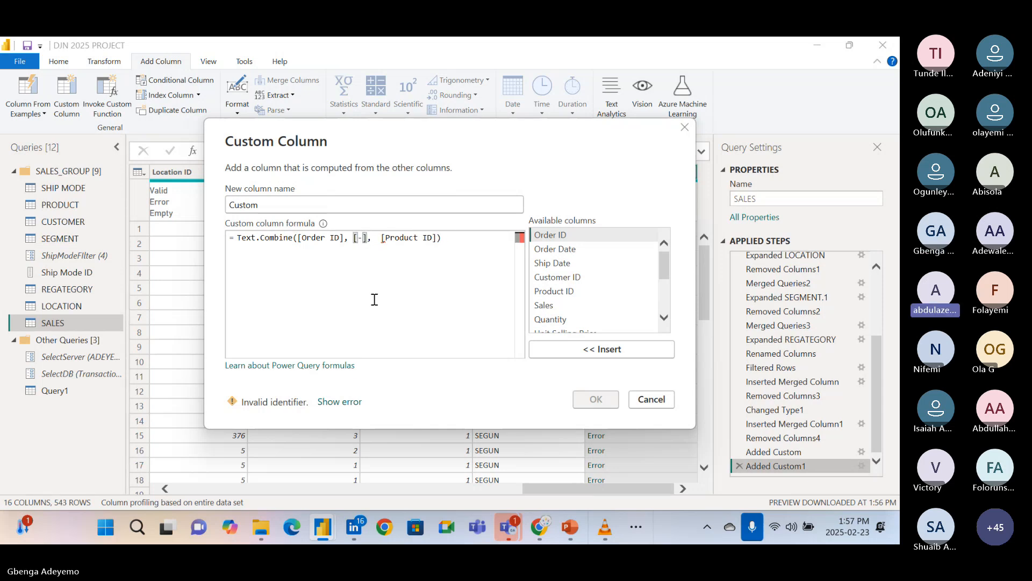
Remove the bracketed hyphen separator and its extra comma from between [Order ID] and [Product ID] in the Text.Combine formula.
click(458, 239)
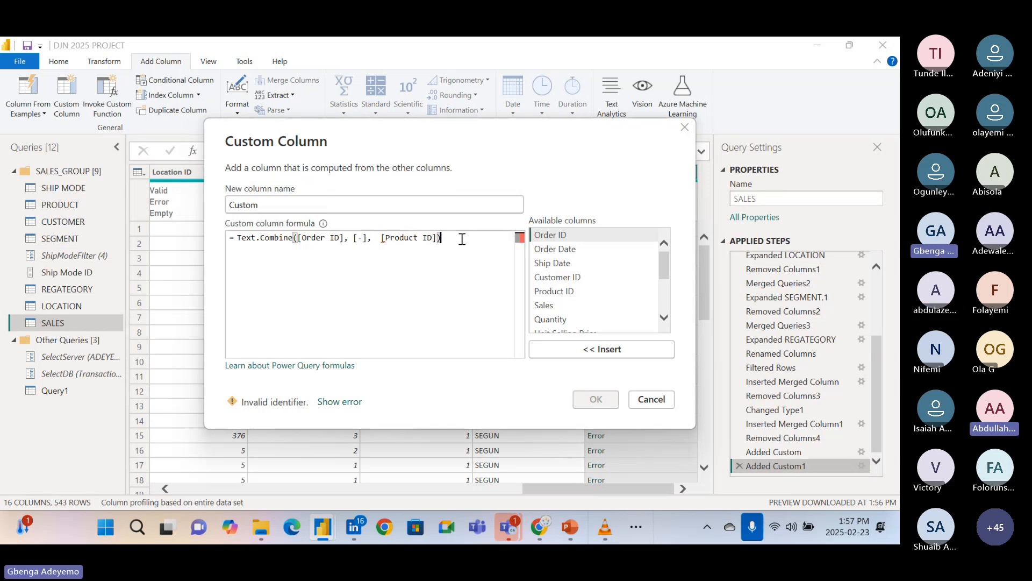
click(369, 238)
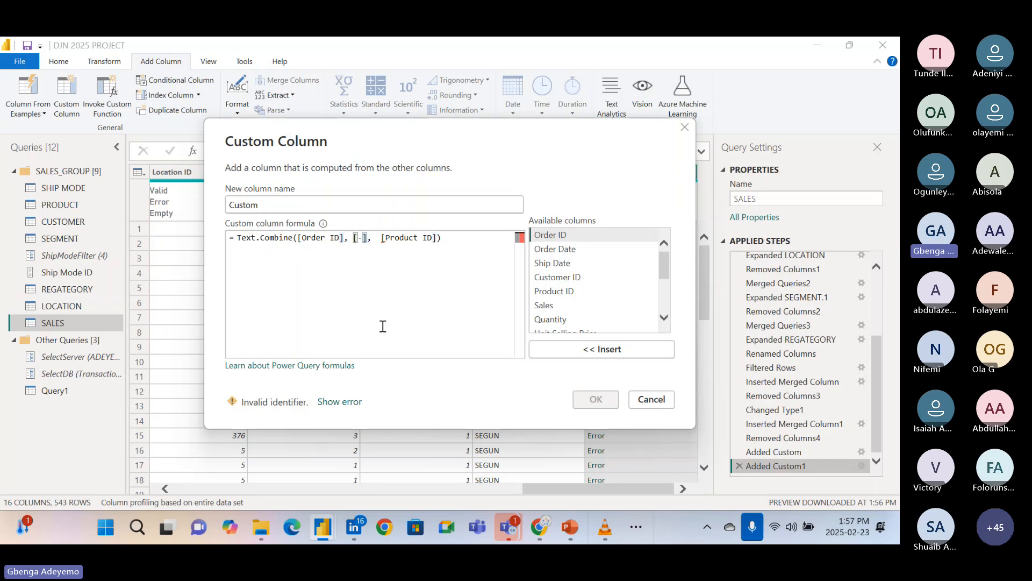
key(BackSpace)
key(BackSpace)
key(BackSpace)
key(BackSpace)
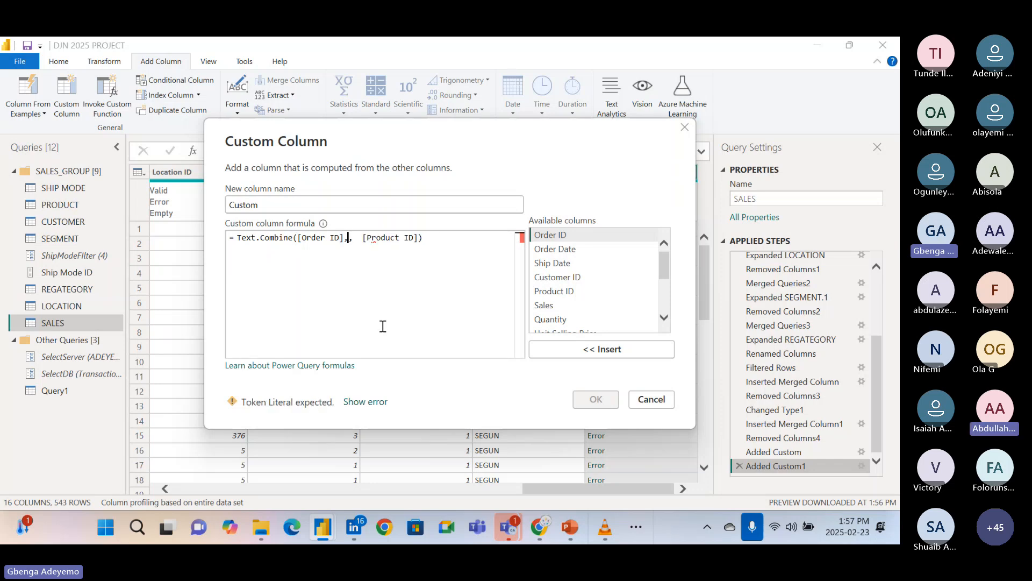
key(BackSpace)
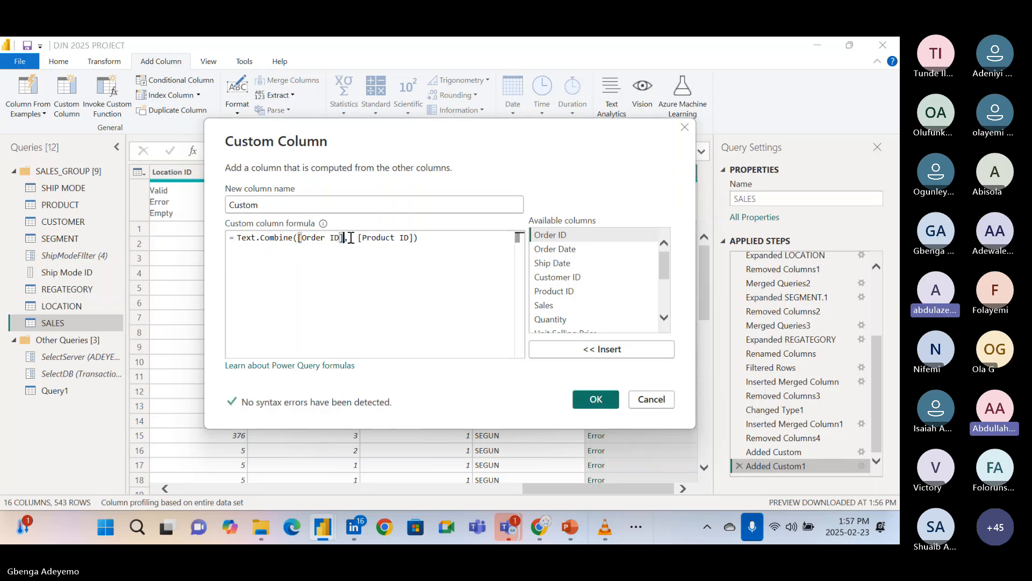
click(354, 239)
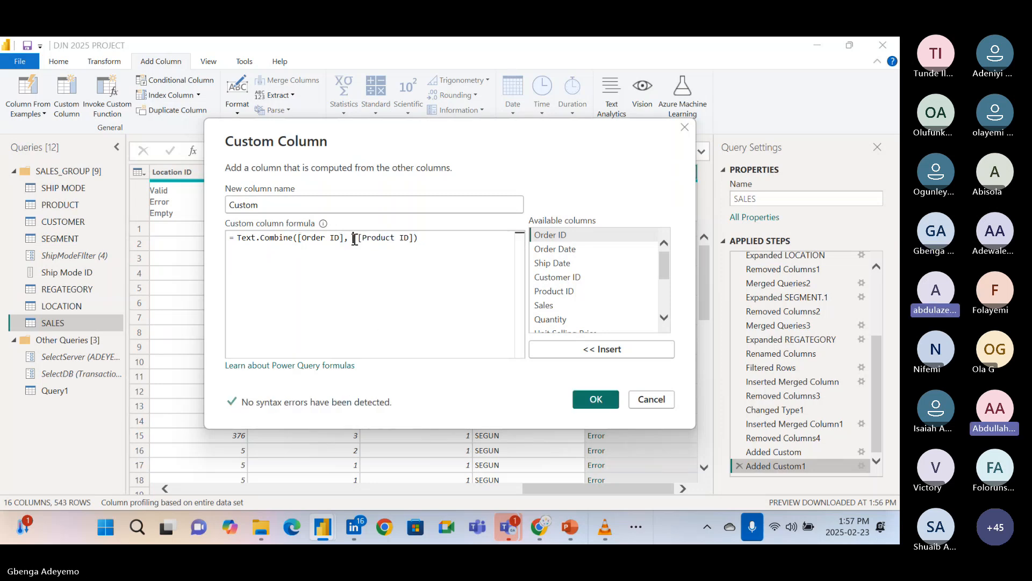
Add a double-quoted hyphen, "-", as the last argument after [Product ID] and close the Text.Combine formula.
click(436, 242)
key(BackSpace)
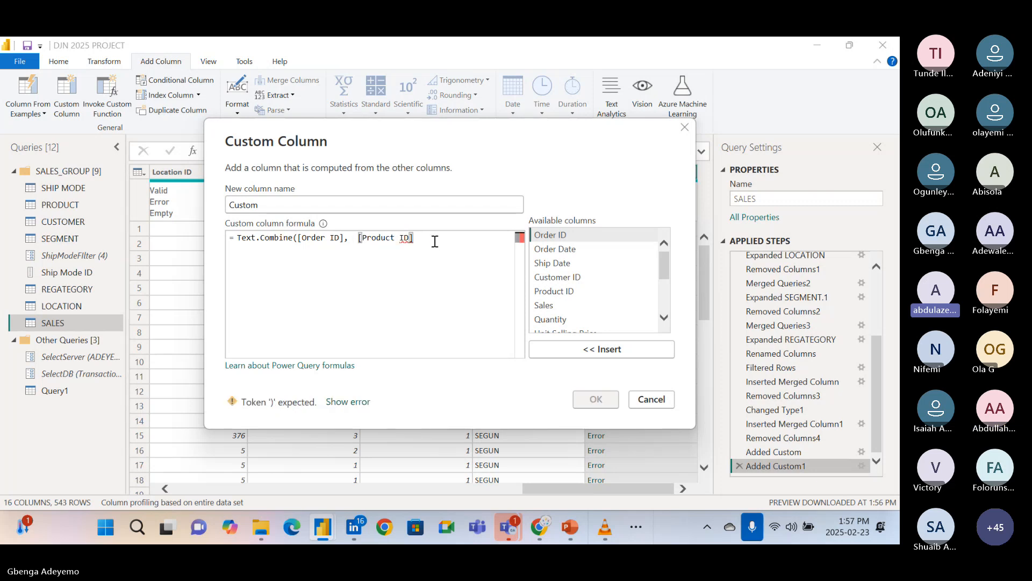
text(, "-)
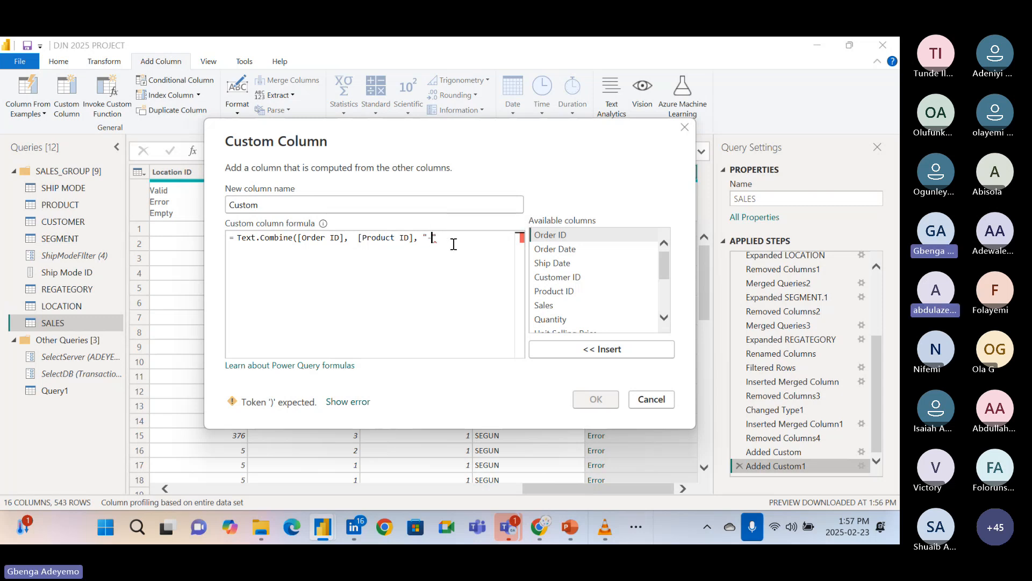
text("))
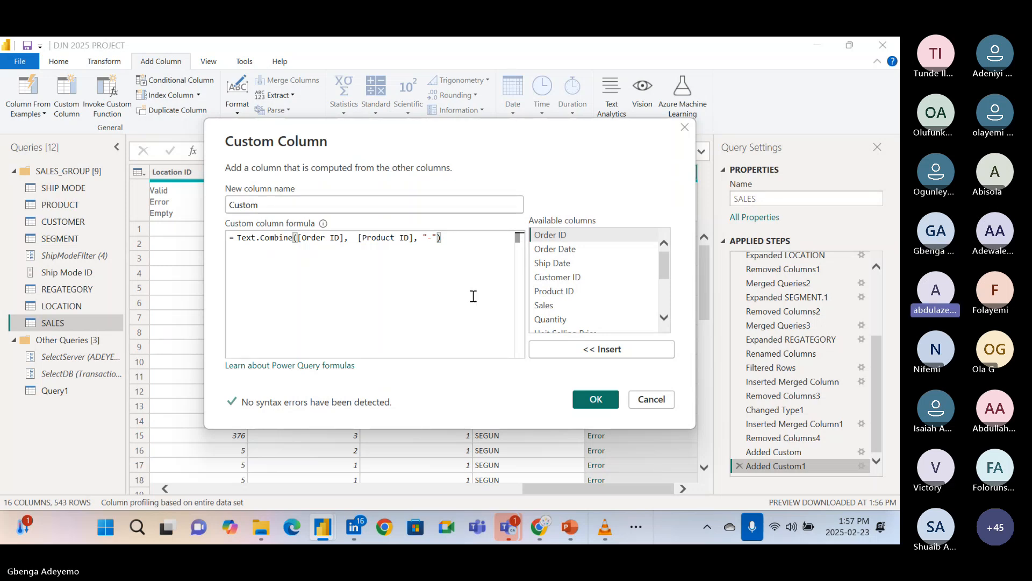
Try a single-quoted hyphen, '-', as the last argument of the Text.Combine formula.
key(BackSpace)
key(BackSpace)
key(BackSpace)
key(BackSpace)
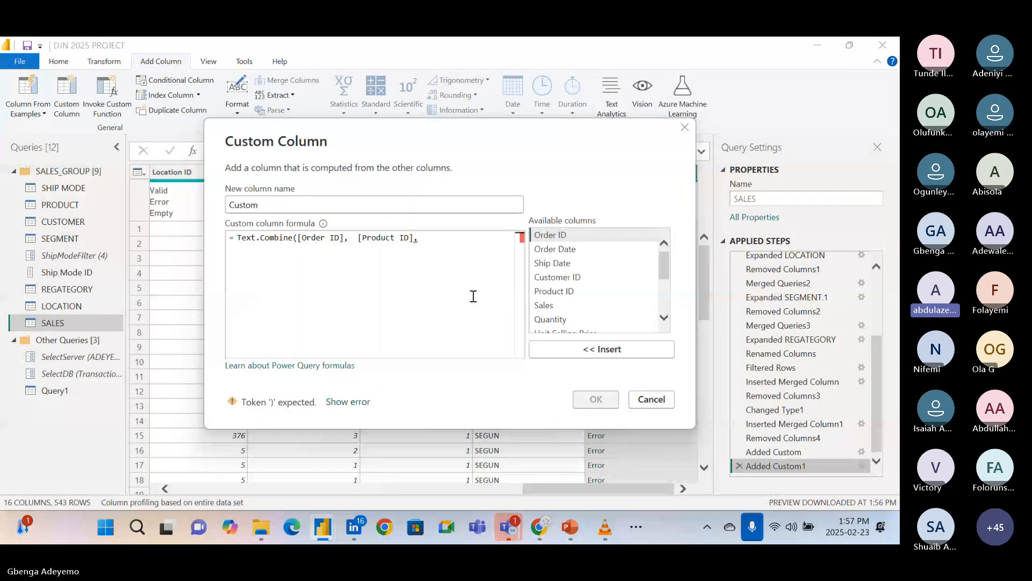
text("-)
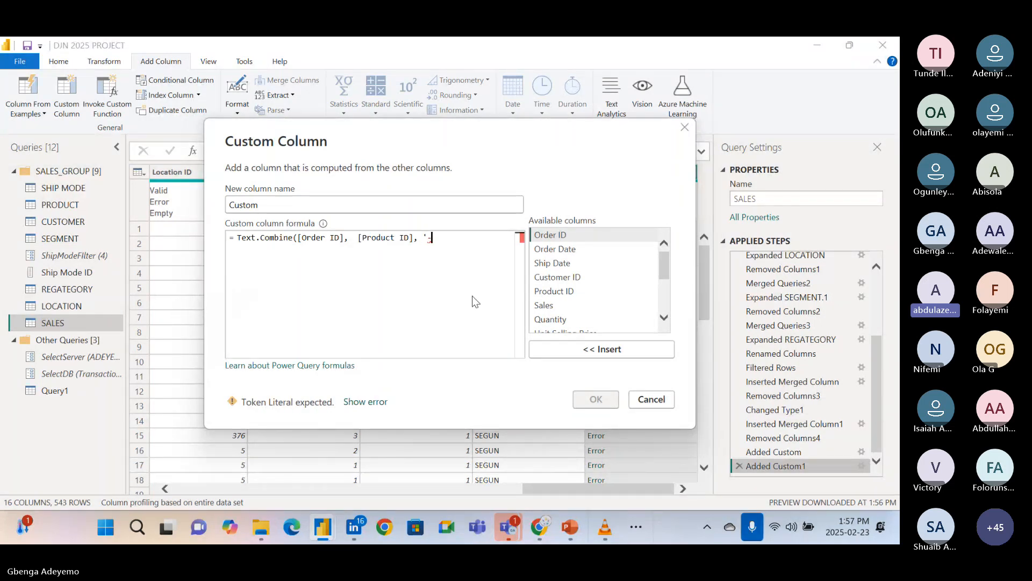
text('))
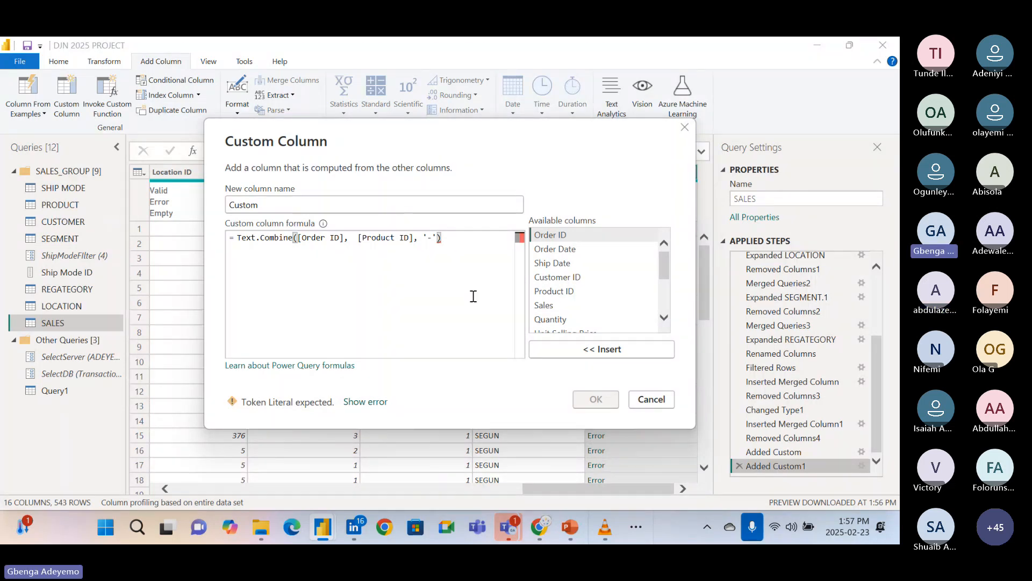
Restore the double-quoted hyphen to get Text.Combine([Order ID], [Product ID], "-") and apply the custom column formula.
key(BackSpace)
key(BackSpace)
key(BackSpace)
key(BackSpace)
text(")
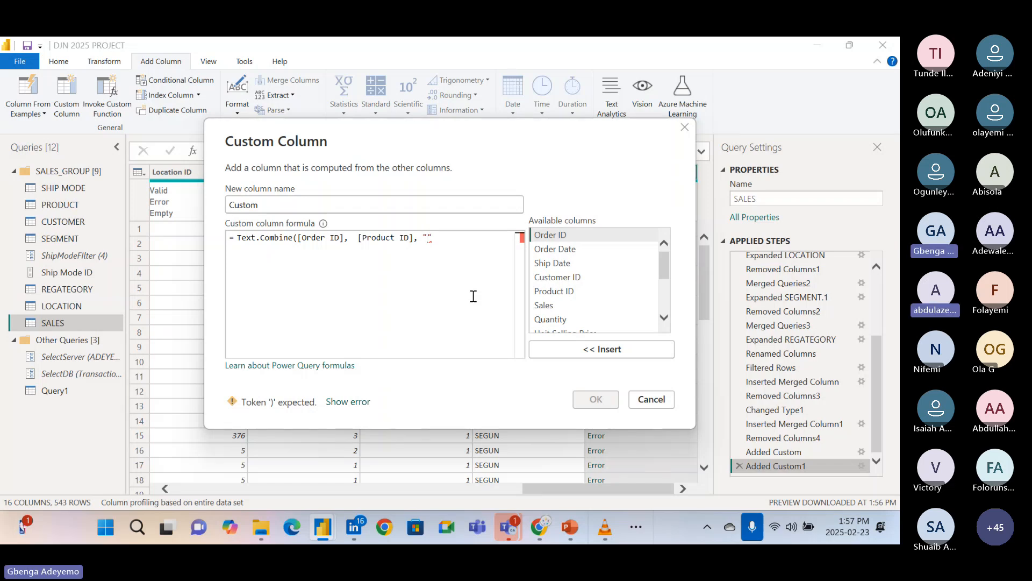
text(-)
click(462, 242)
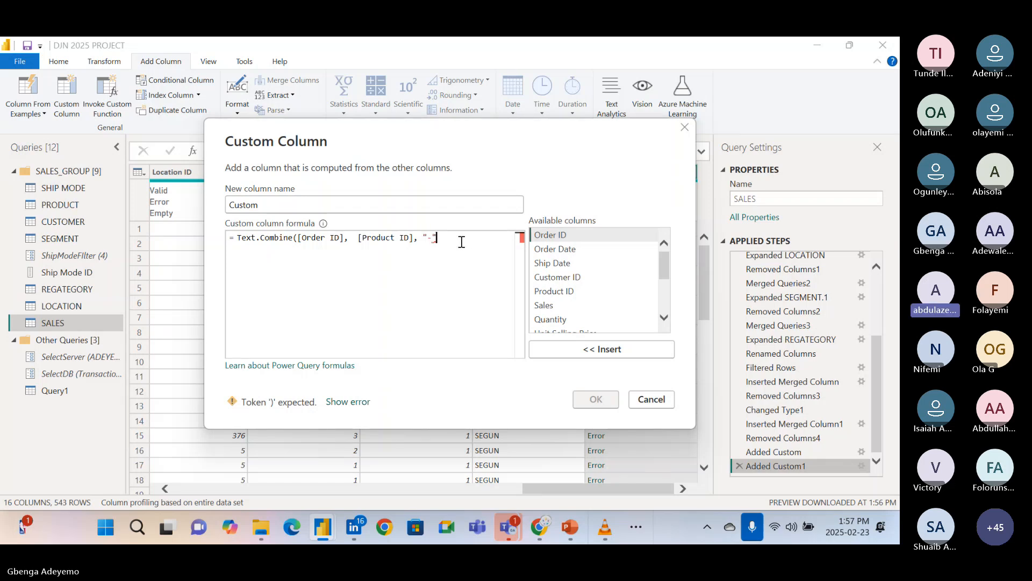
text())
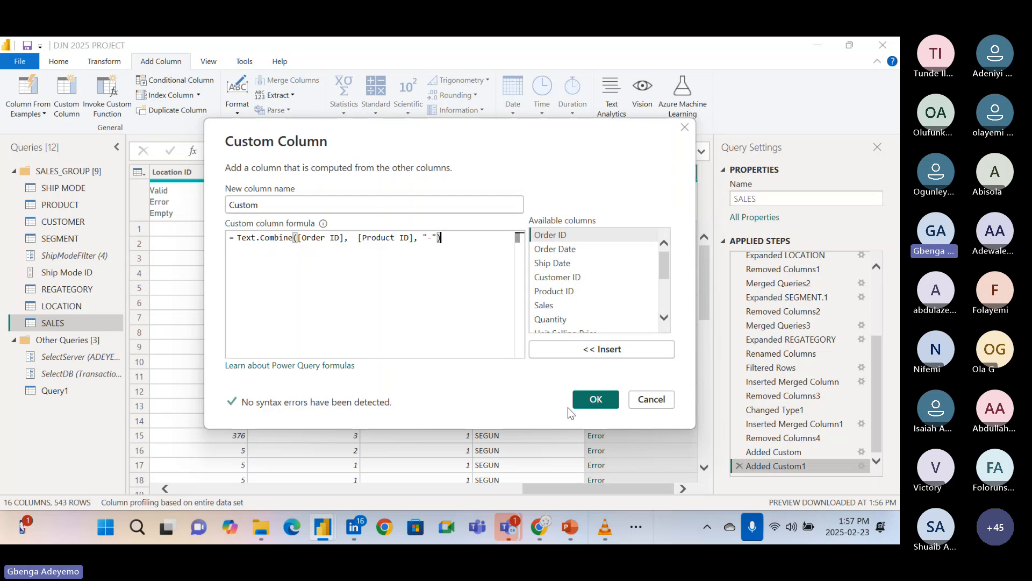
click(596, 399)
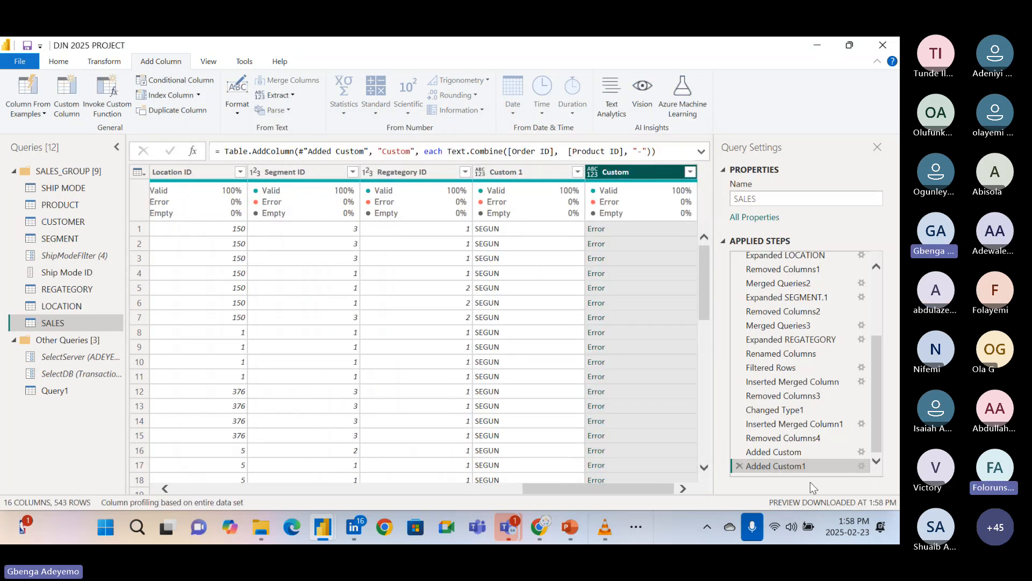
Delete the Added Custom1 step and add a custom column named Custom 2 containing a sample first name as quoted text.
click(738, 466)
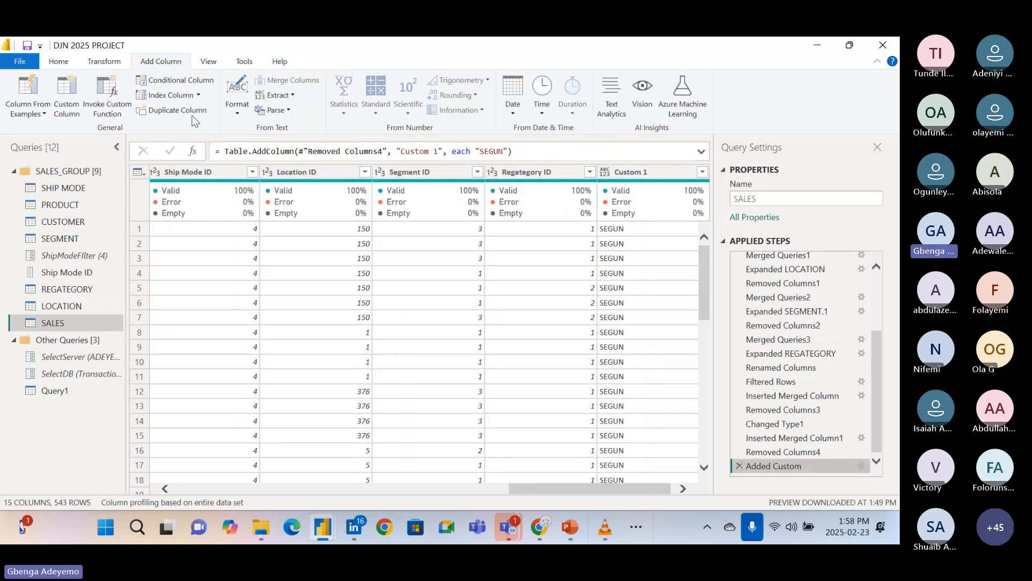
click(76, 112)
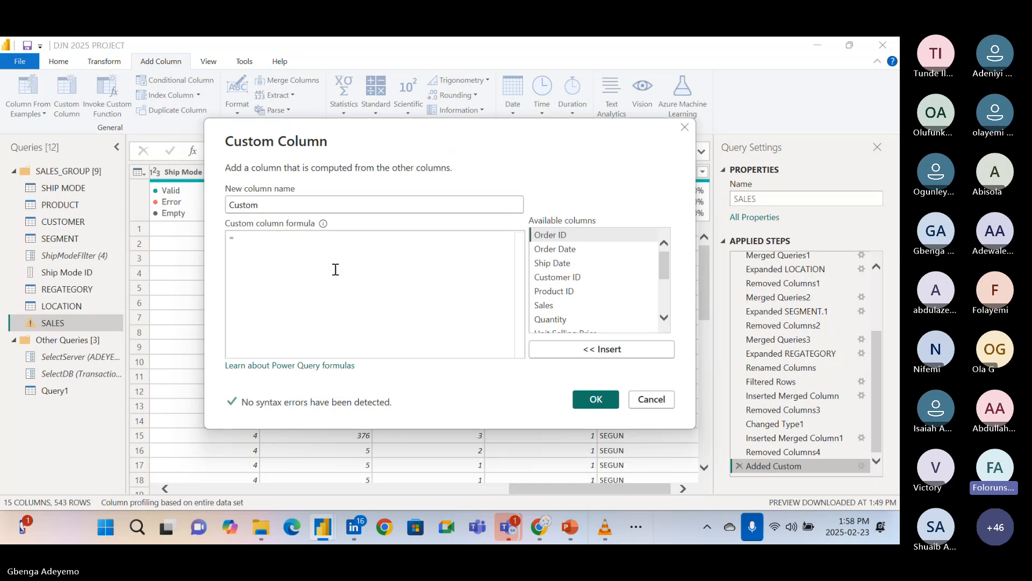
click(300, 243)
text(")
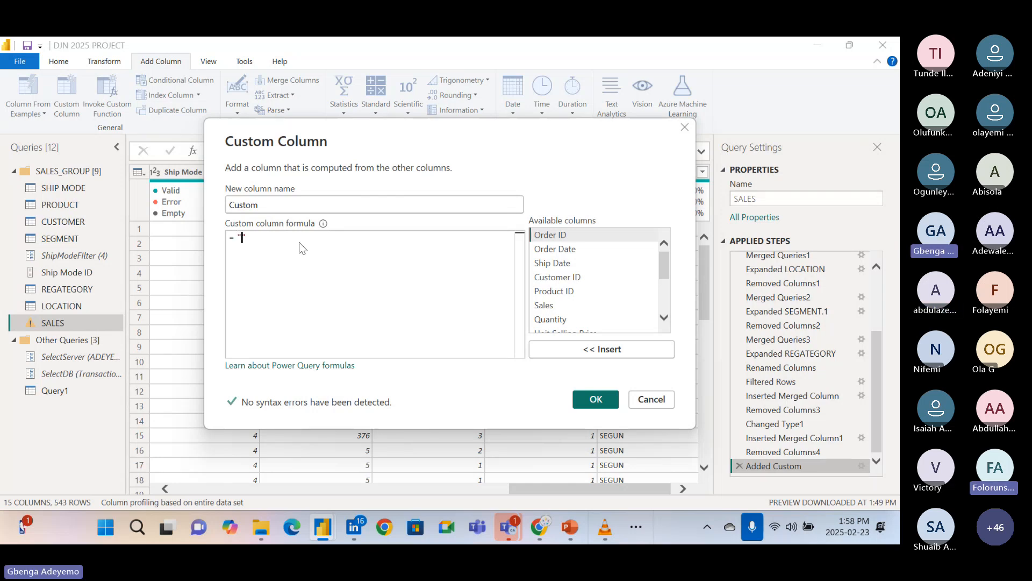
text(Tope)
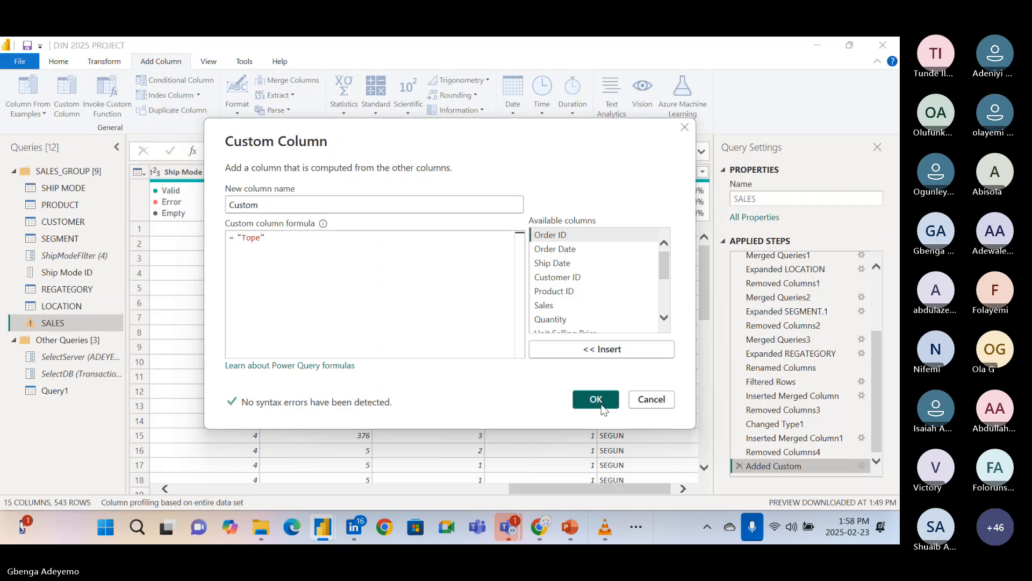
click(298, 205)
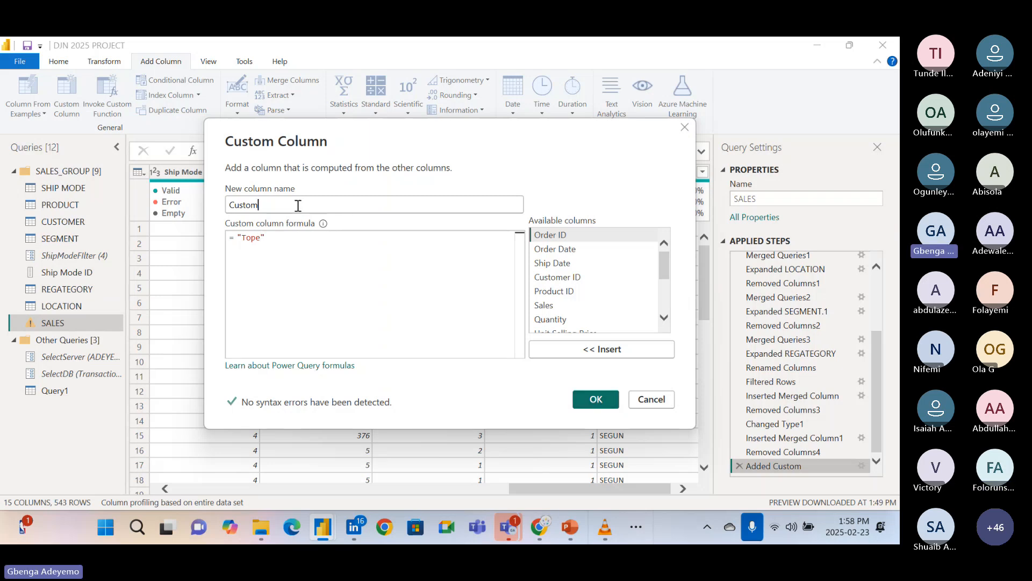
text(2)
click(597, 400)
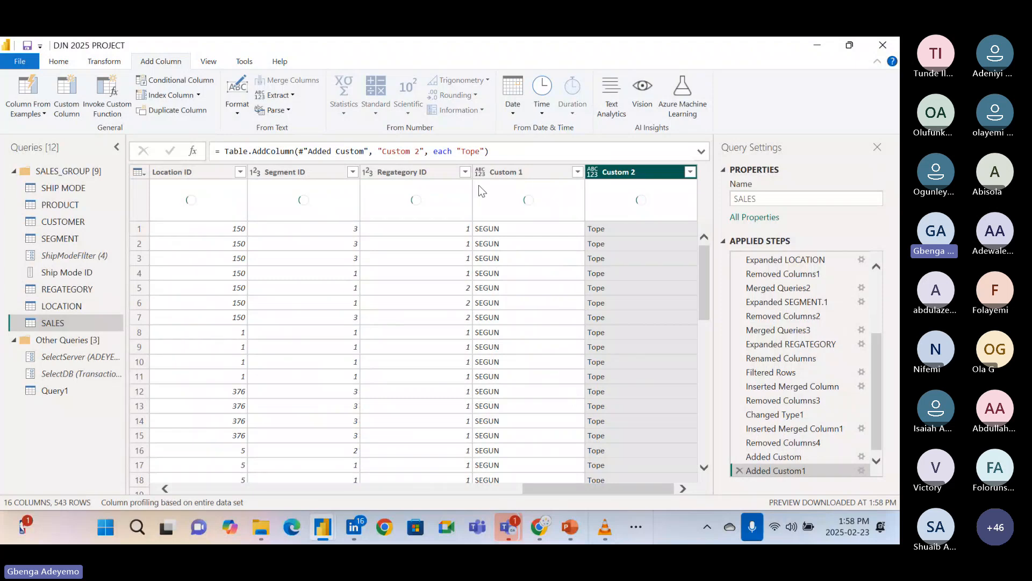
click(483, 172)
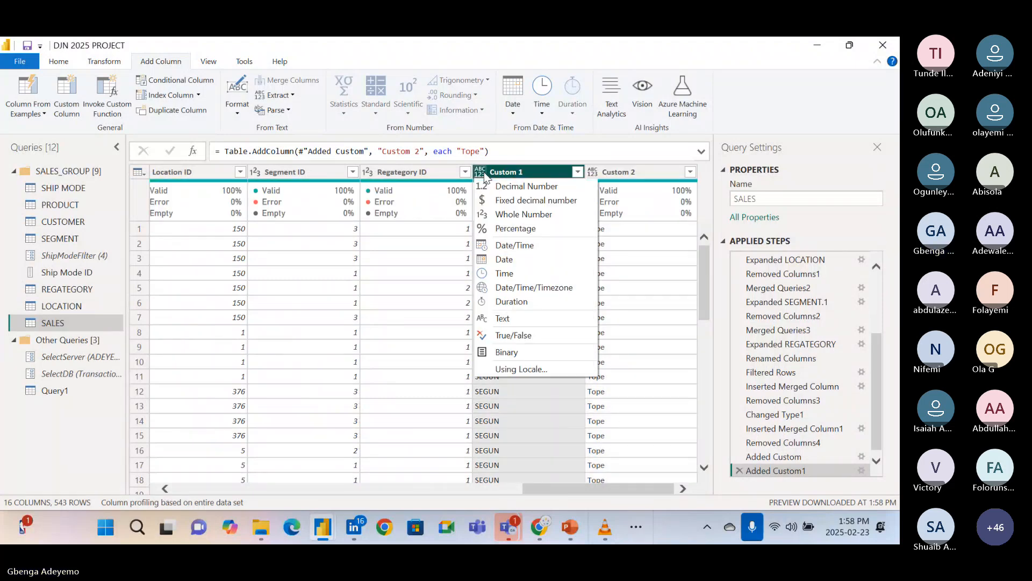
click(626, 177)
ctrl+click(625, 177)
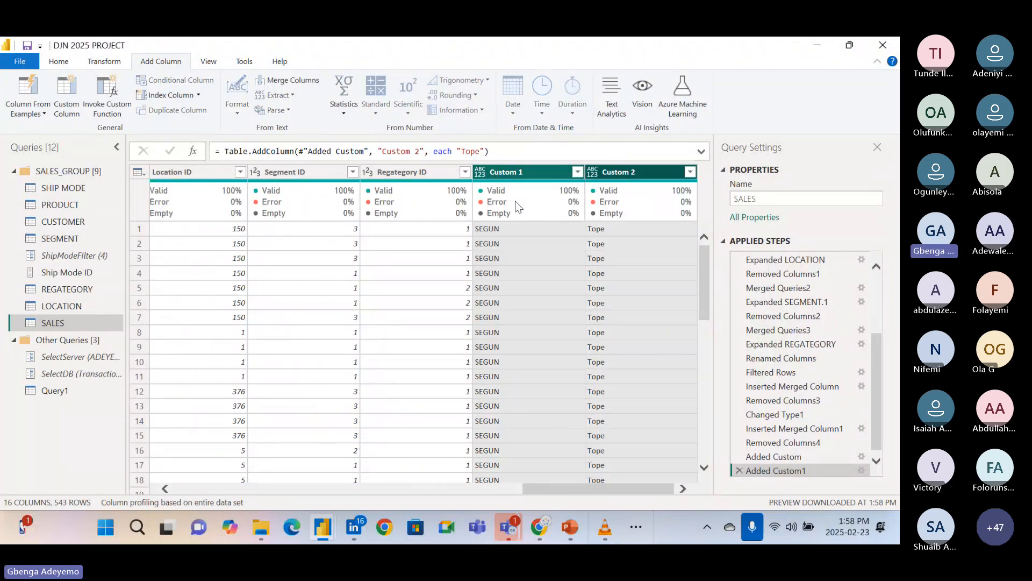
right_click(478, 176)
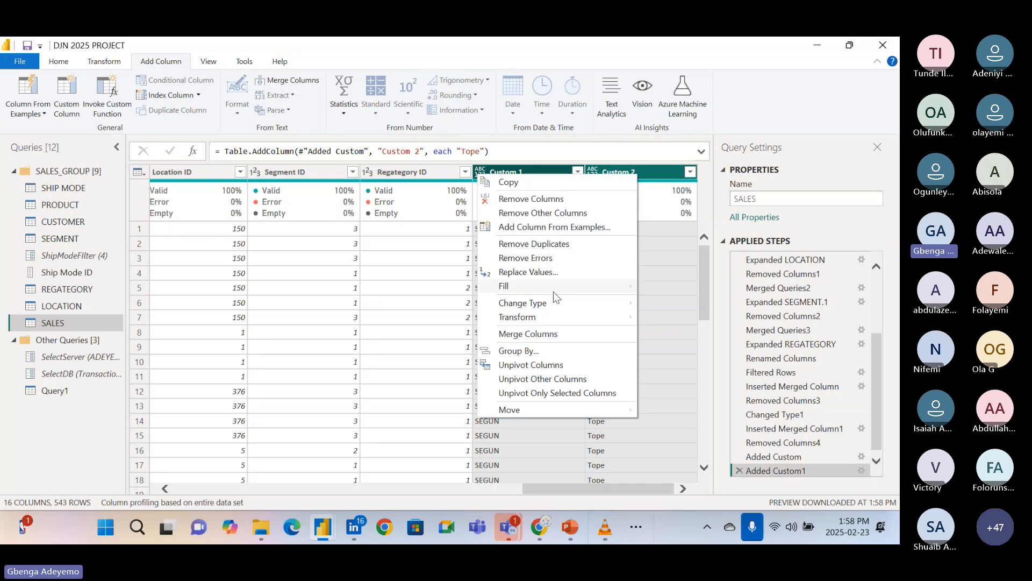
mouse_move(576, 316)
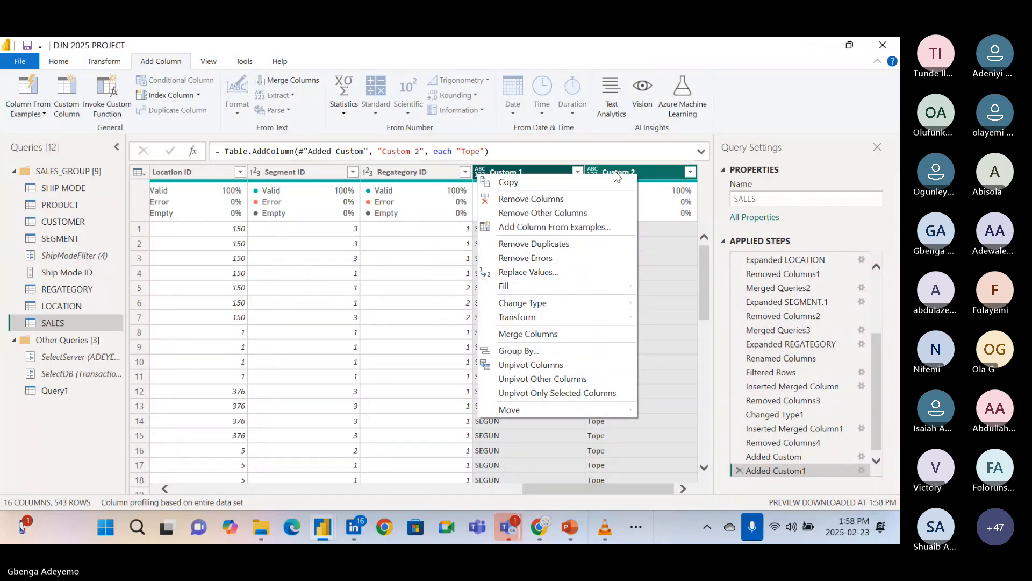
Change the data type of the Custom 2 and Custom 1 columns to Text.
click(593, 172)
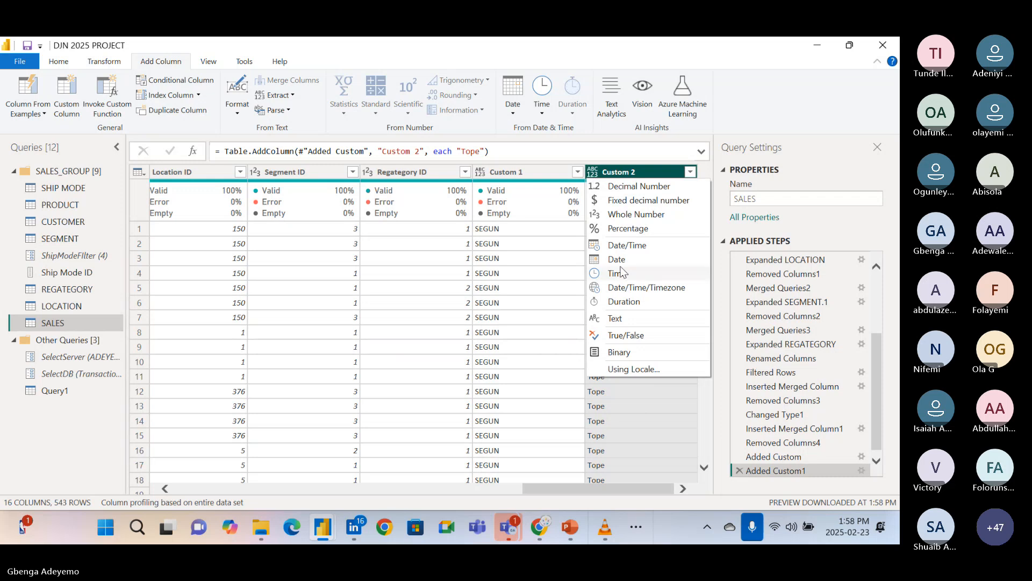
click(630, 319)
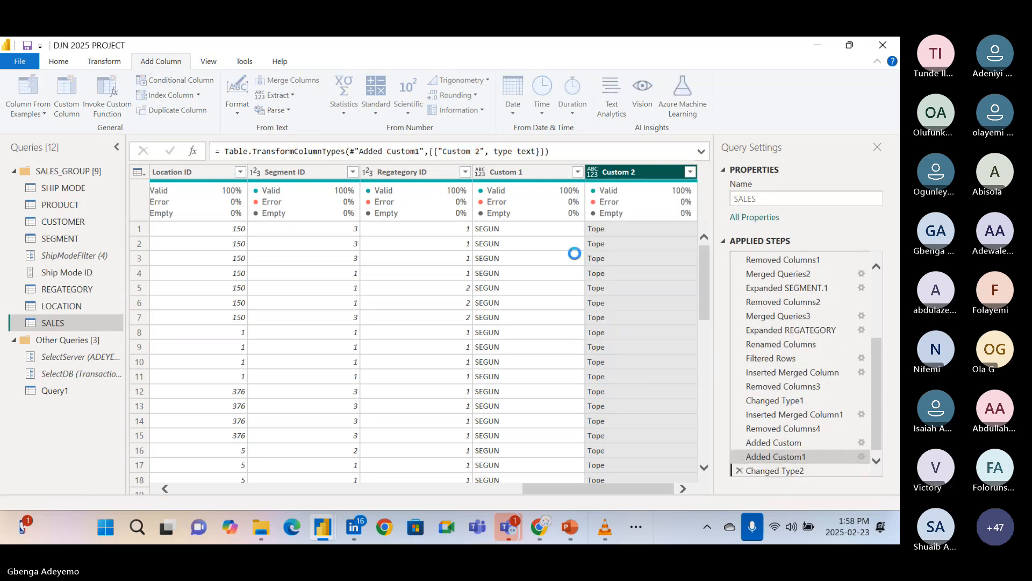
click(482, 169)
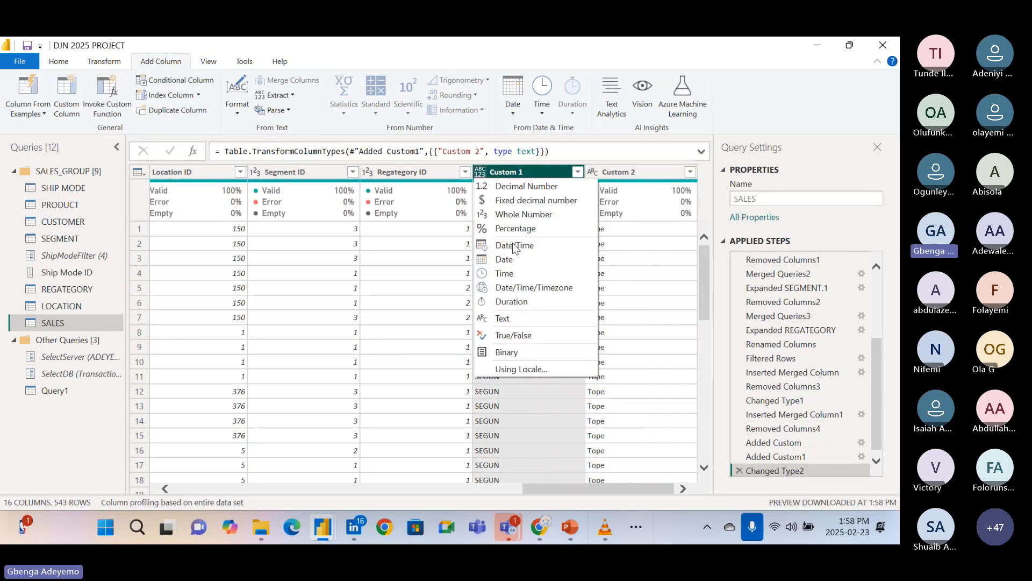
click(523, 319)
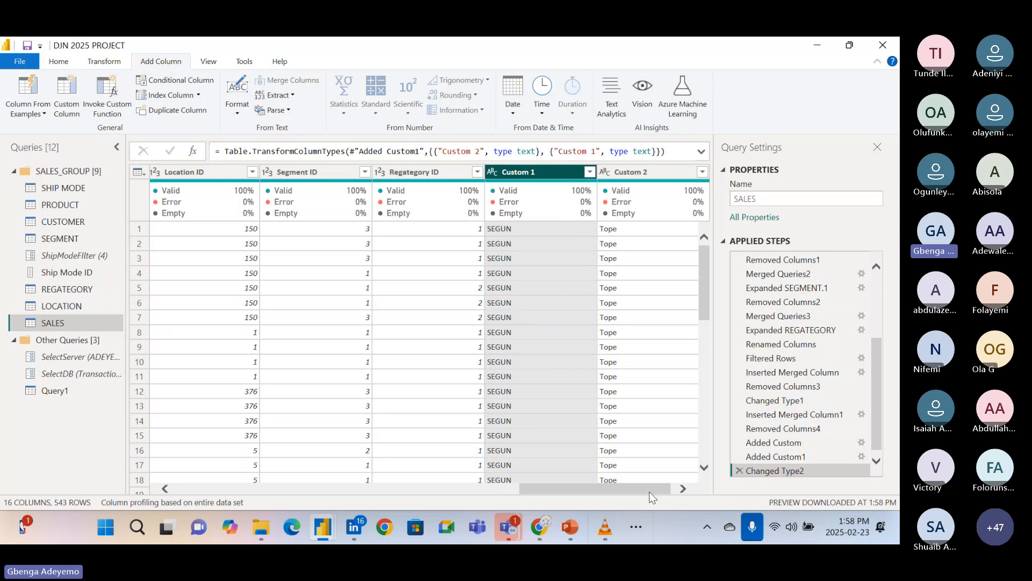
drag(650, 491, 681, 486)
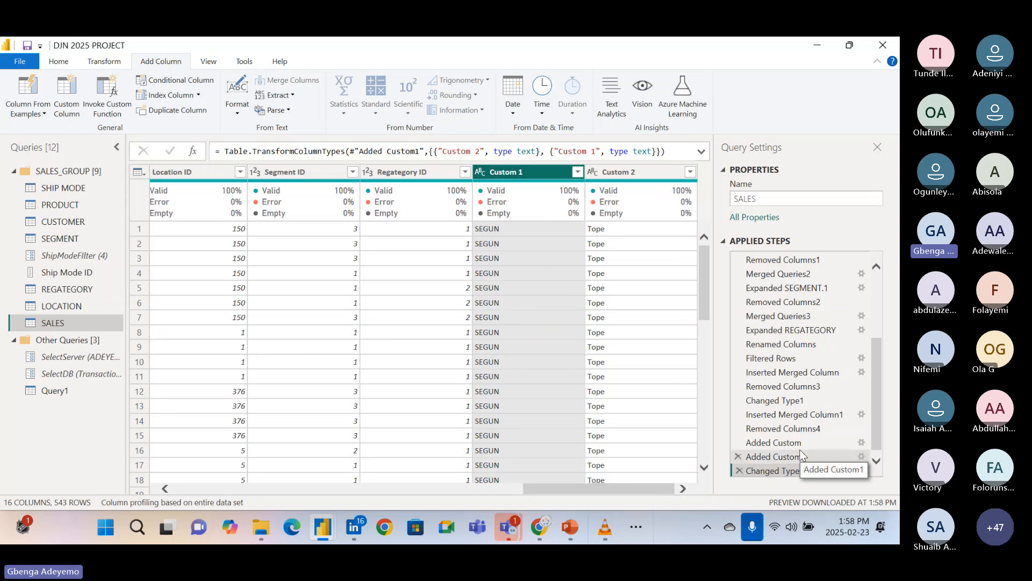
Start a new custom column in the SALES query with a Text.Combine formula taking [Custom 1] as its first argument.
click(75, 104)
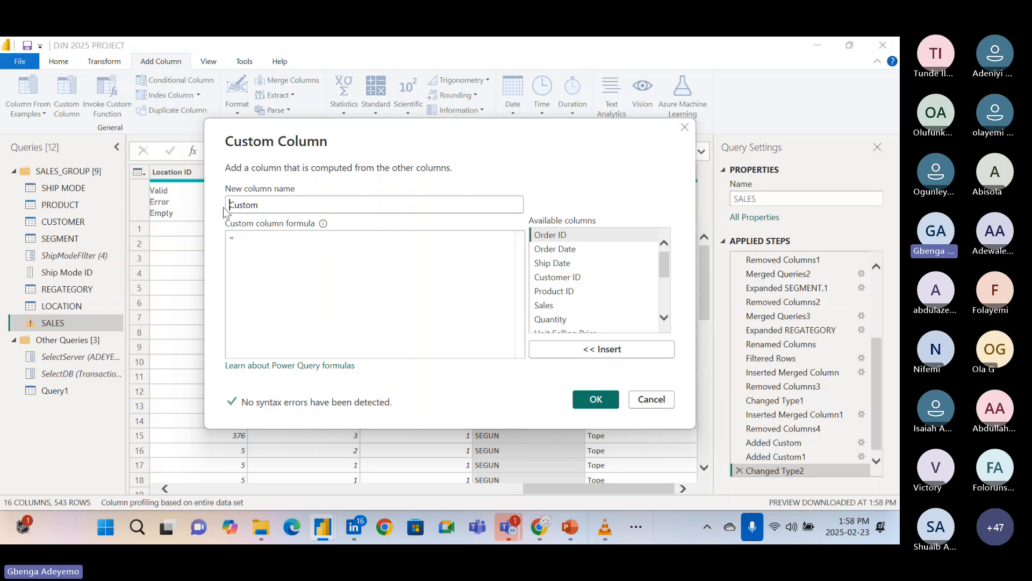
text(Text)
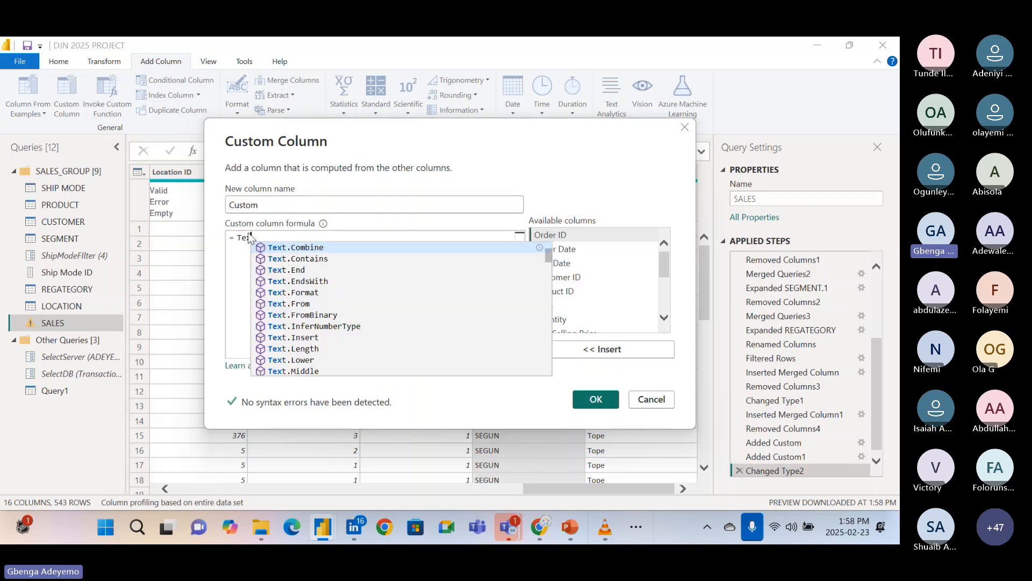
click(284, 248)
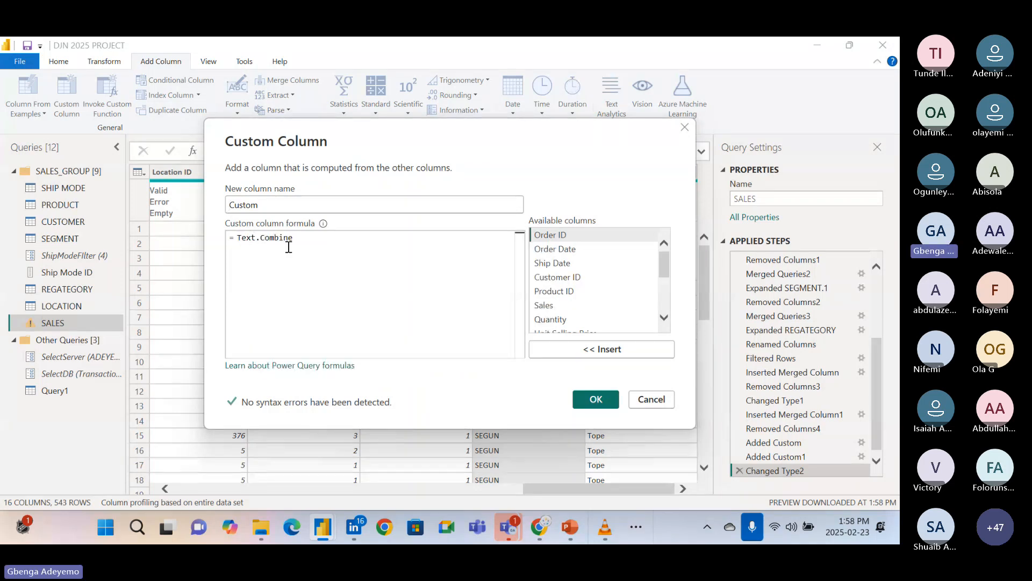
text(()
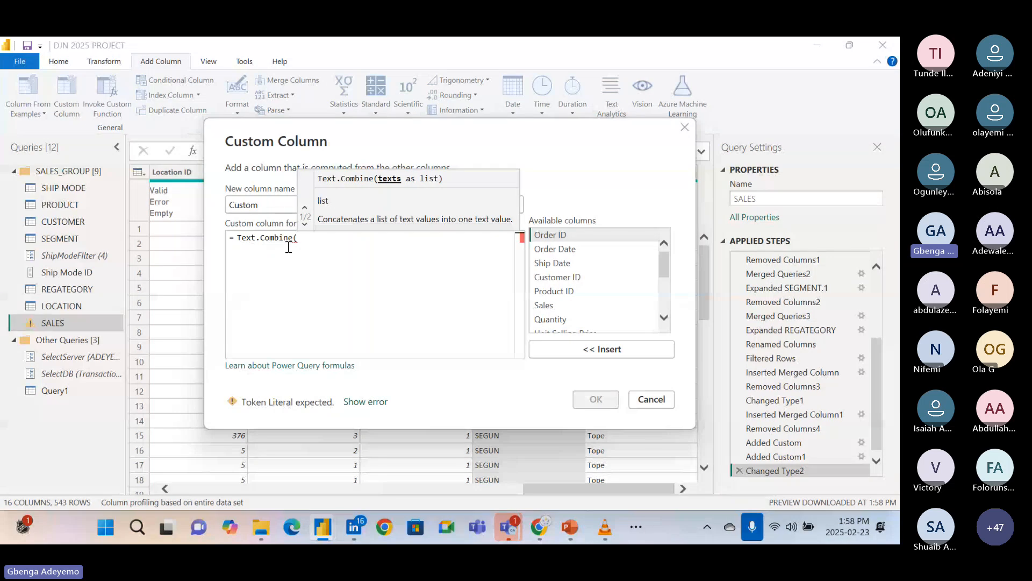
scroll(589, 309, down, 5)
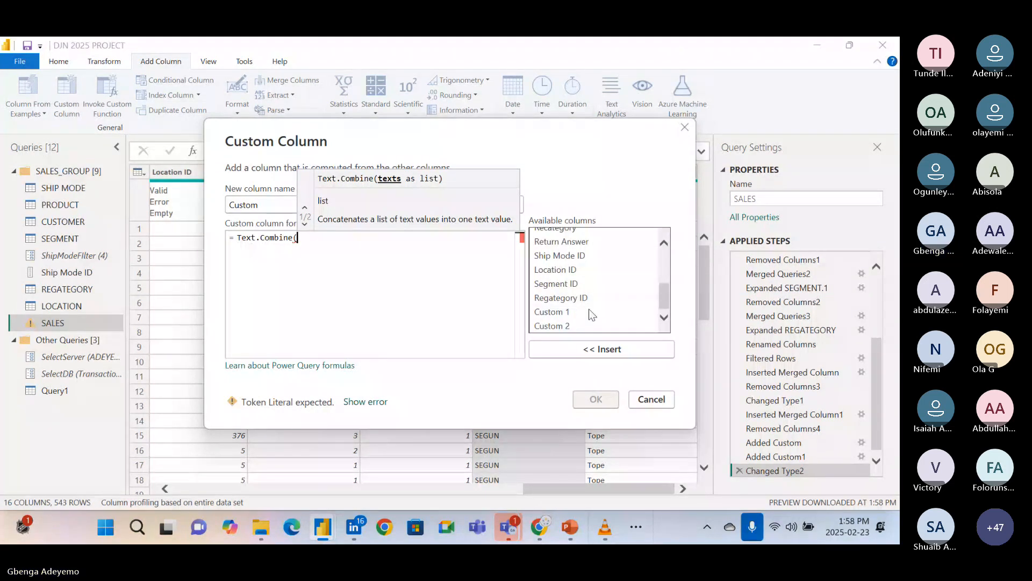
click(581, 314)
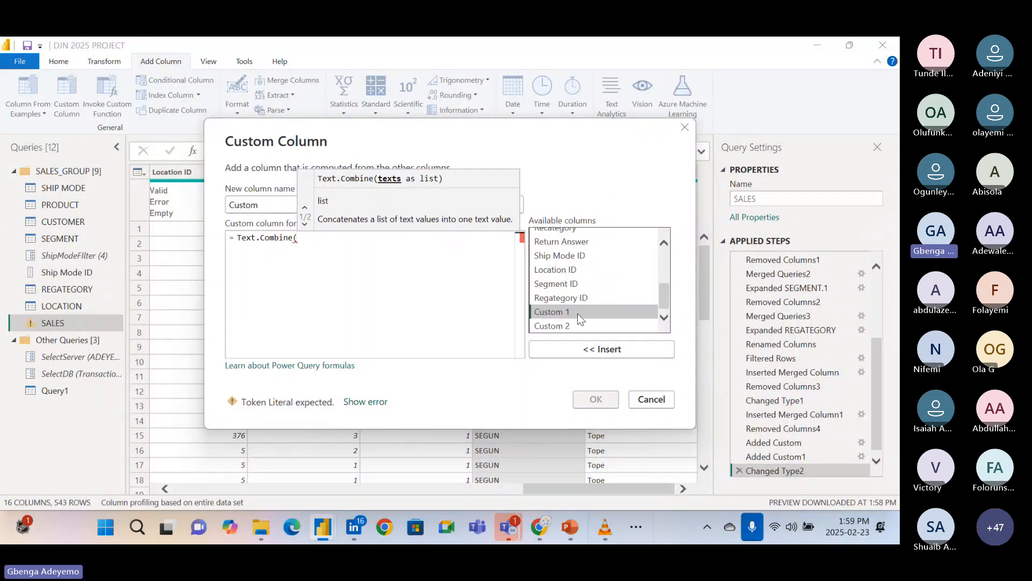
double_click(573, 314)
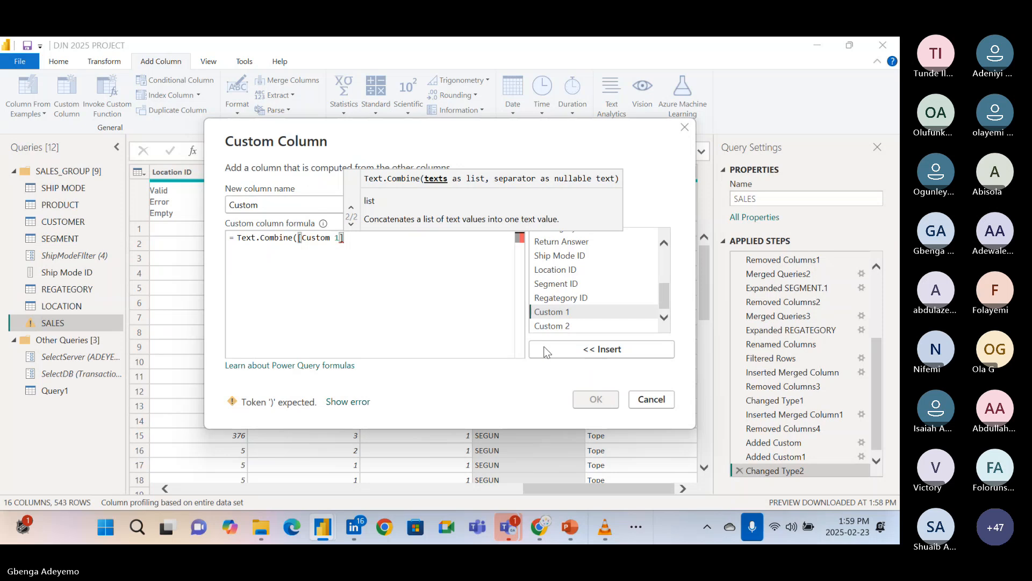
Complete the formula as Text.Combine([Custom 1], [Custom 2], " ") and apply the custom column.
text(,)
click(555, 326)
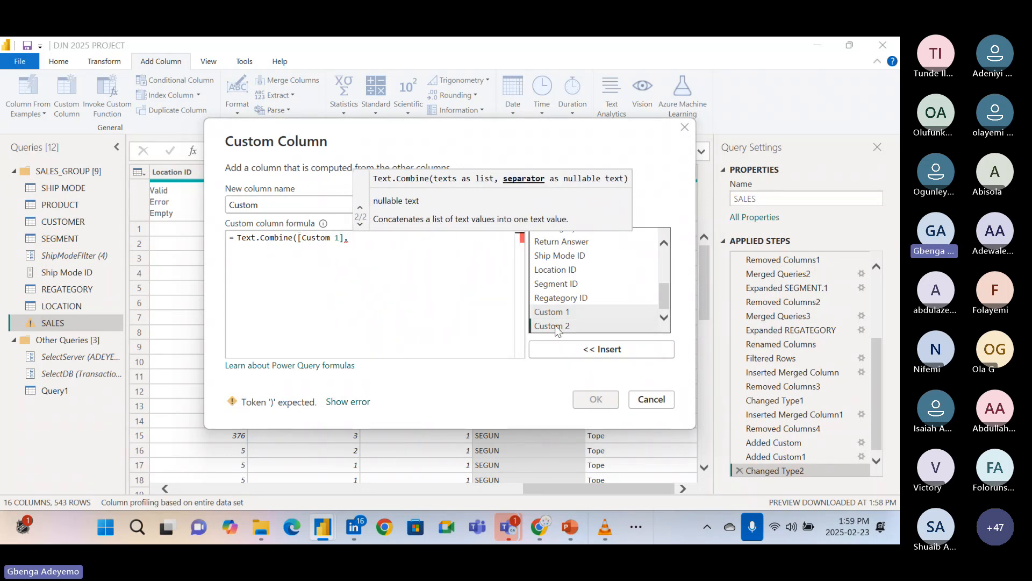
double_click(555, 325)
text(, ")
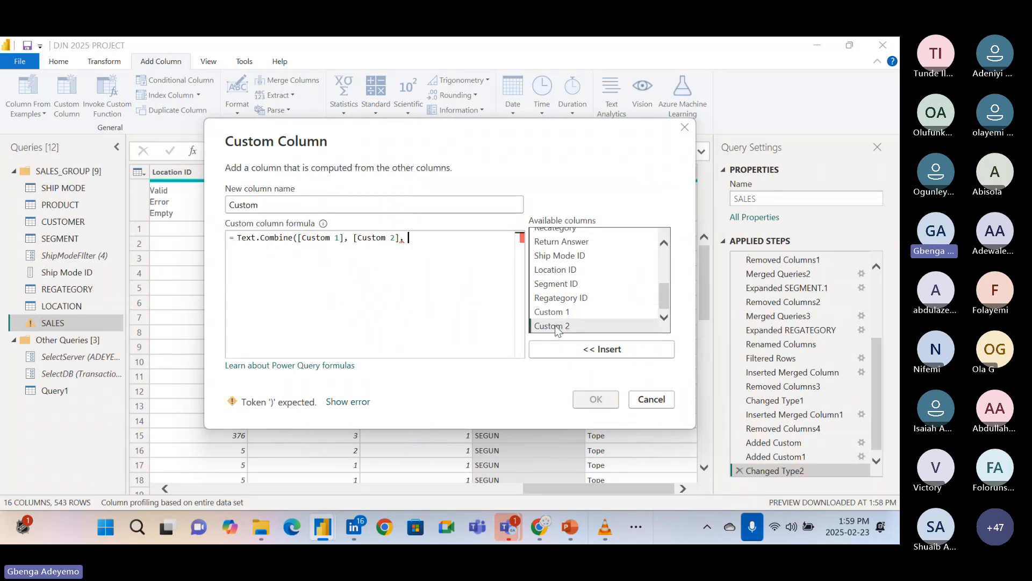
text( ")
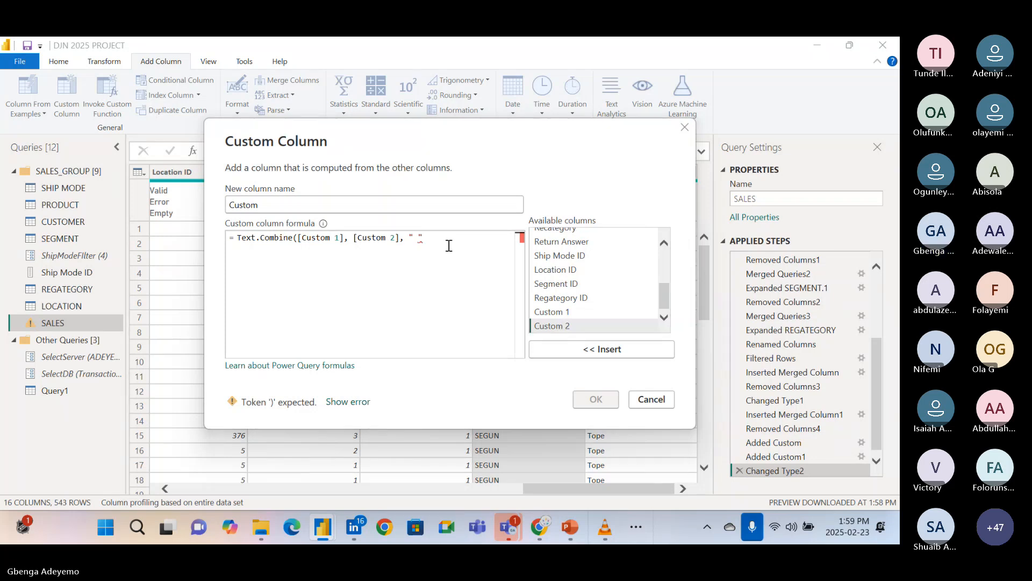
text())
click(596, 399)
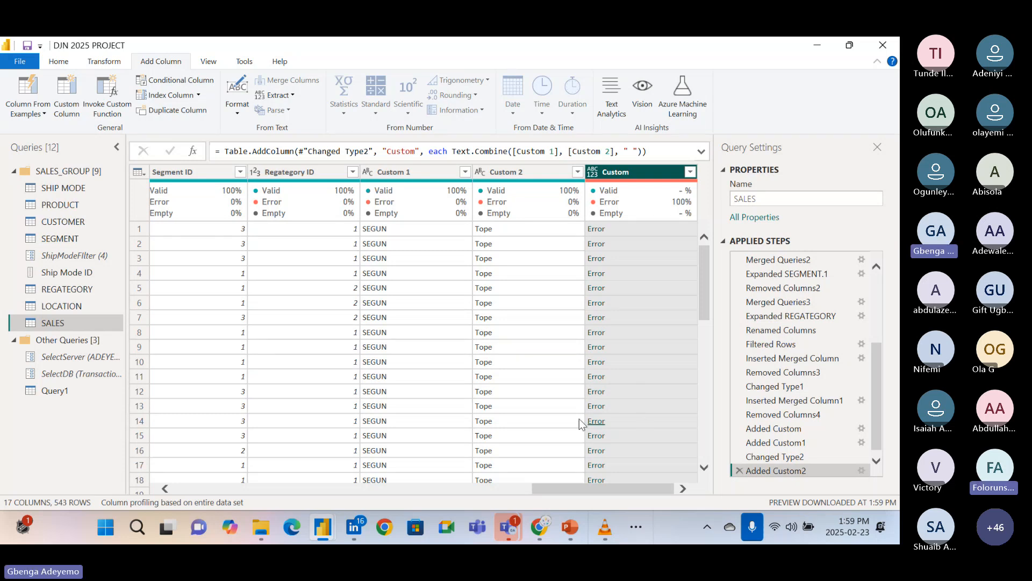
Reopen the Added Custom2 step for editing and remove all arguments and the parentheses from its Text.Combine formula.
click(862, 470)
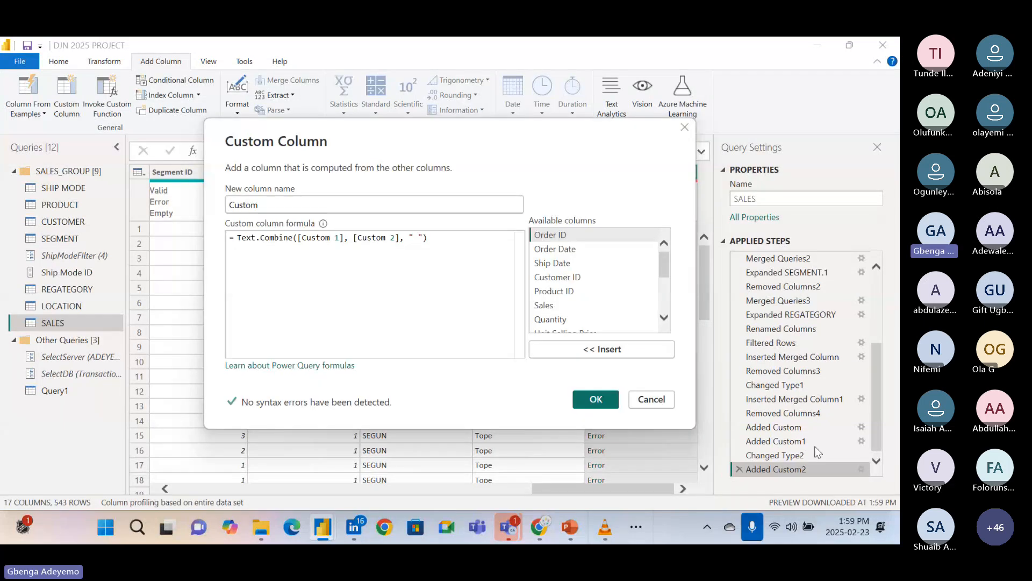
click(651, 398)
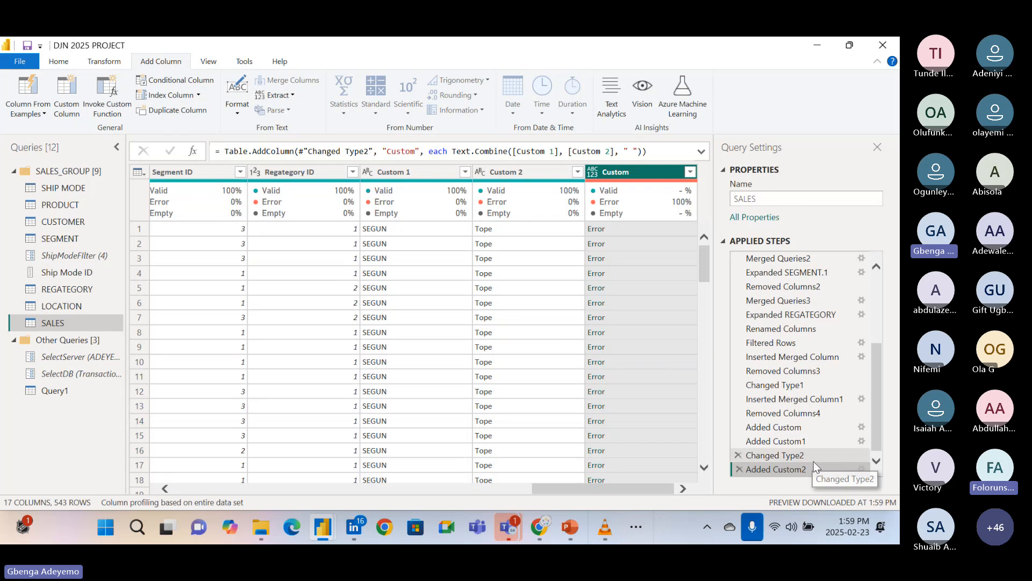
click(860, 468)
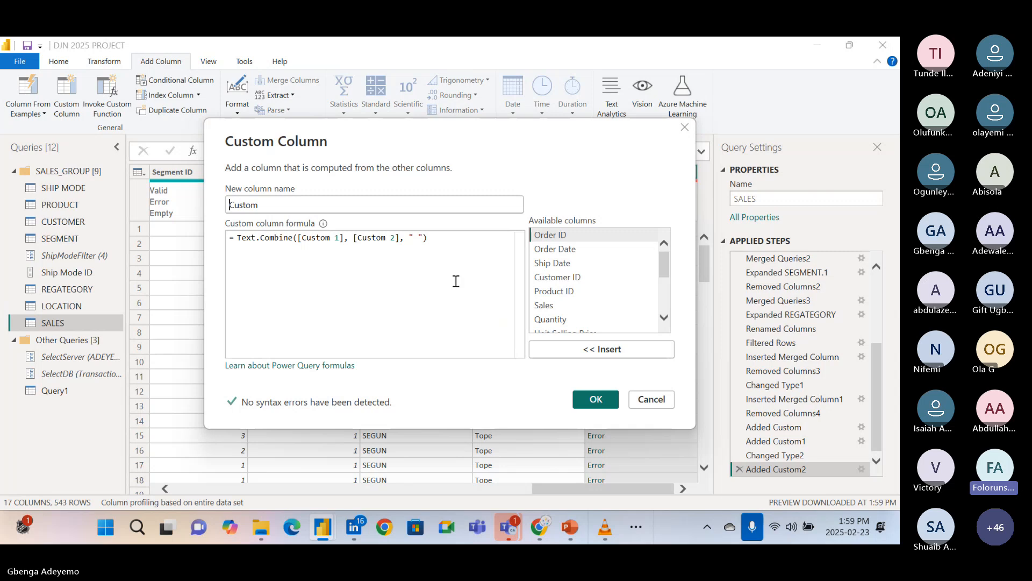
drag(663, 263, 666, 327)
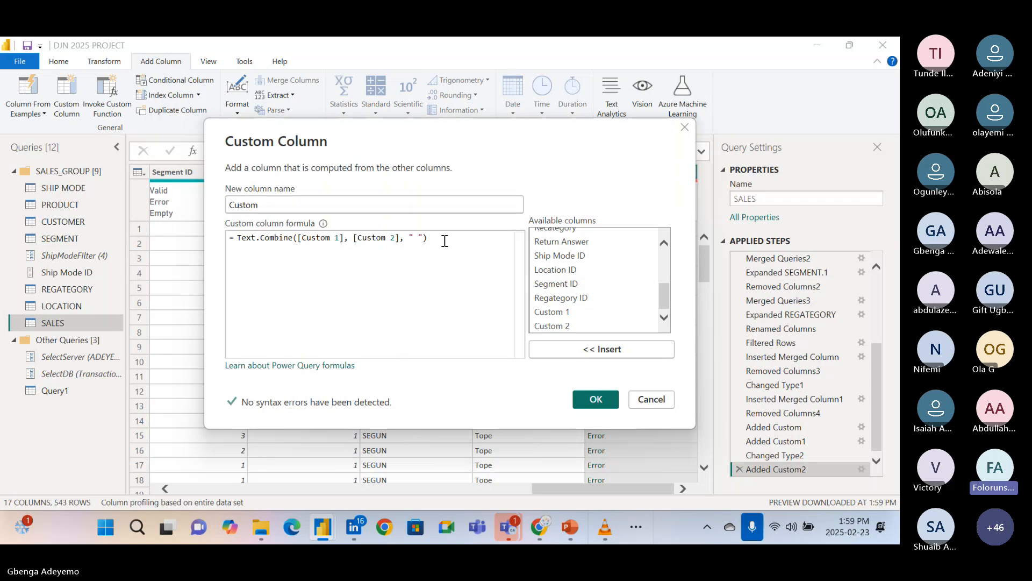
key(BackSpace)
key(BackSpace)
key(BackSpace)
key(BackSpace)
key(BackSpace)
key(BackSpace)
key(BackSpace)
key(BackSpace)
key(BackSpace)
key(BackSpace)
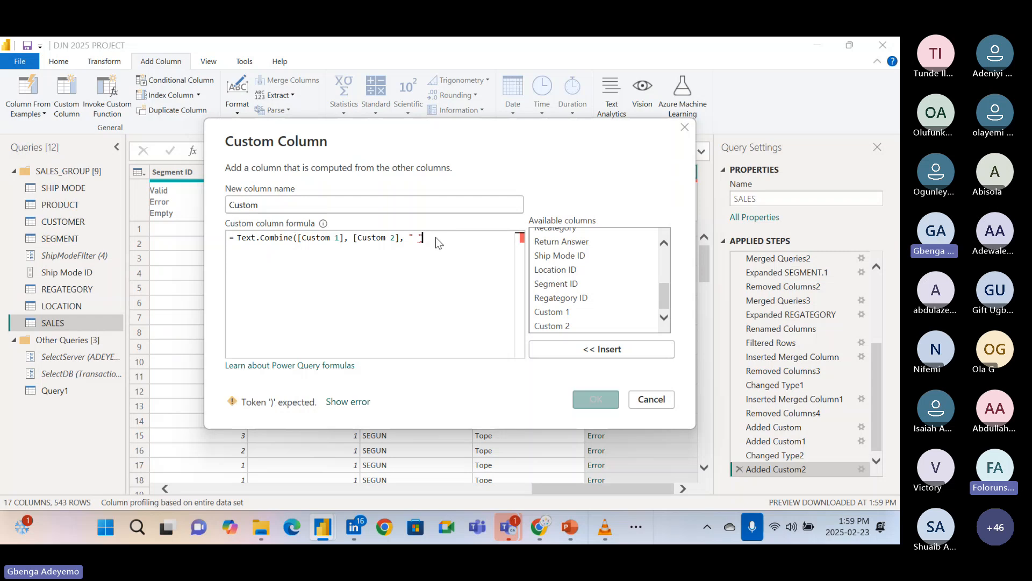
key(BackSpace)
key(BackSpace)
key(BackSpace)
key(BackSpace)
key(BackSpace)
key(BackSpace)
key(BackSpace)
key(BackSpace)
key(BackSpace)
key(BackSpace)
key(BackSpace)
key(BackSpace)
key(BackSpace)
key(BackSpace)
key(BackSpace)
key(BackSpace)
key(BackSpace)
key(BackSpace)
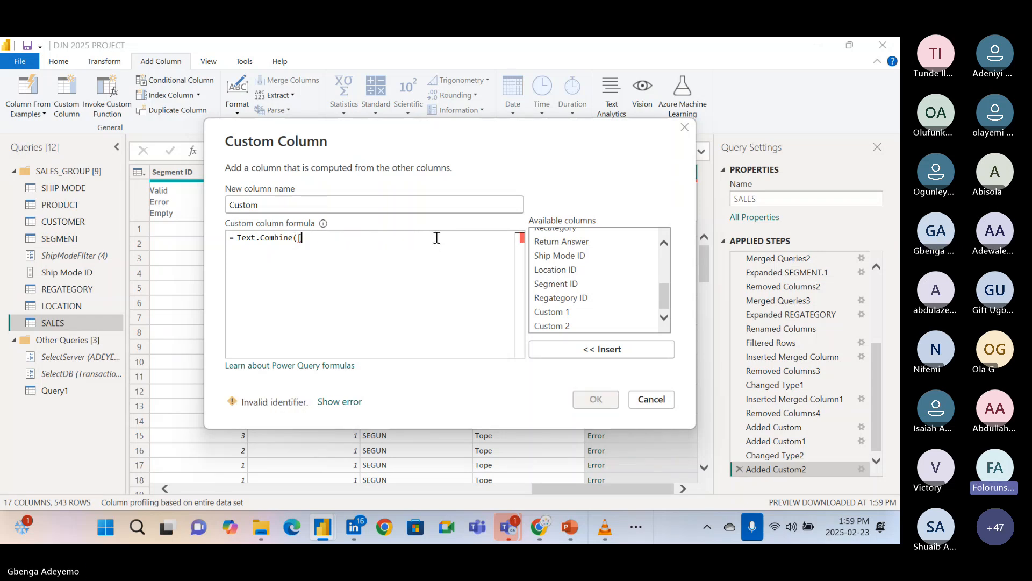
key(BackSpace)
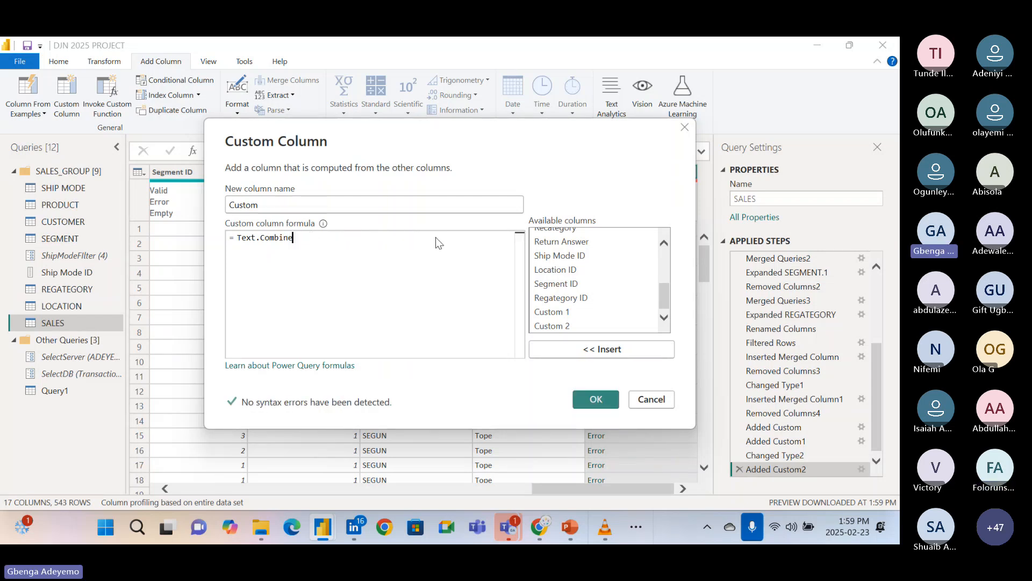
Re-enter the Text.Combine function name in the custom column formula.
key(BackSpace)
key(BackSpace)
key(BackSpace)
key(BackSpace)
key(BackSpace)
key(BackSpace)
key(BackSpace)
key(BackSpace)
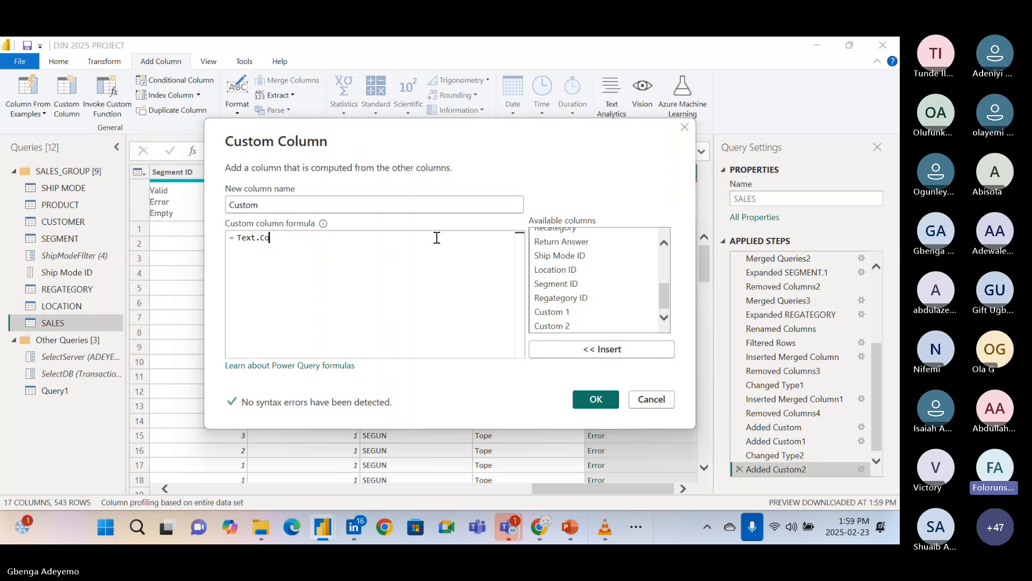
text(.c)
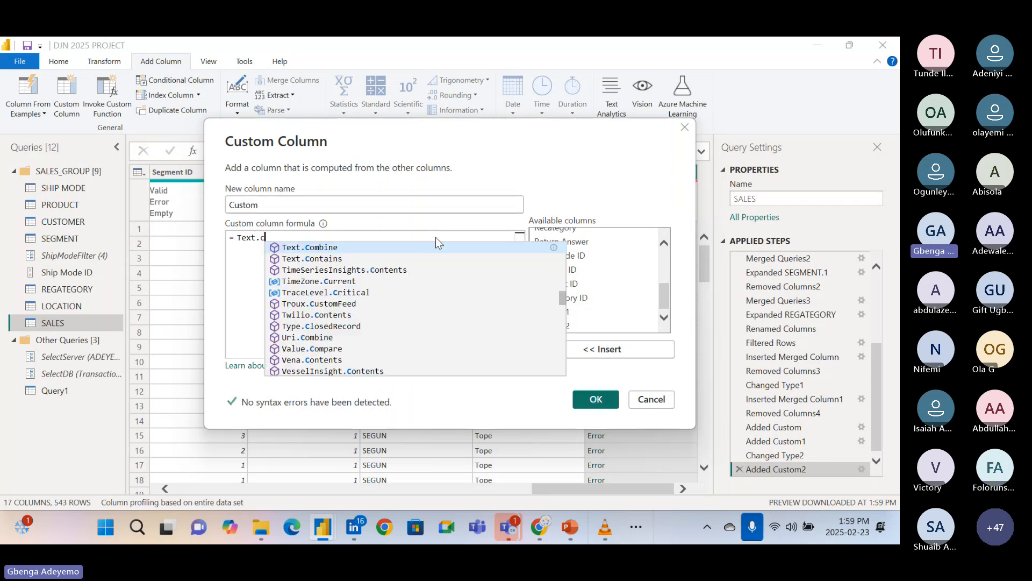
click(398, 248)
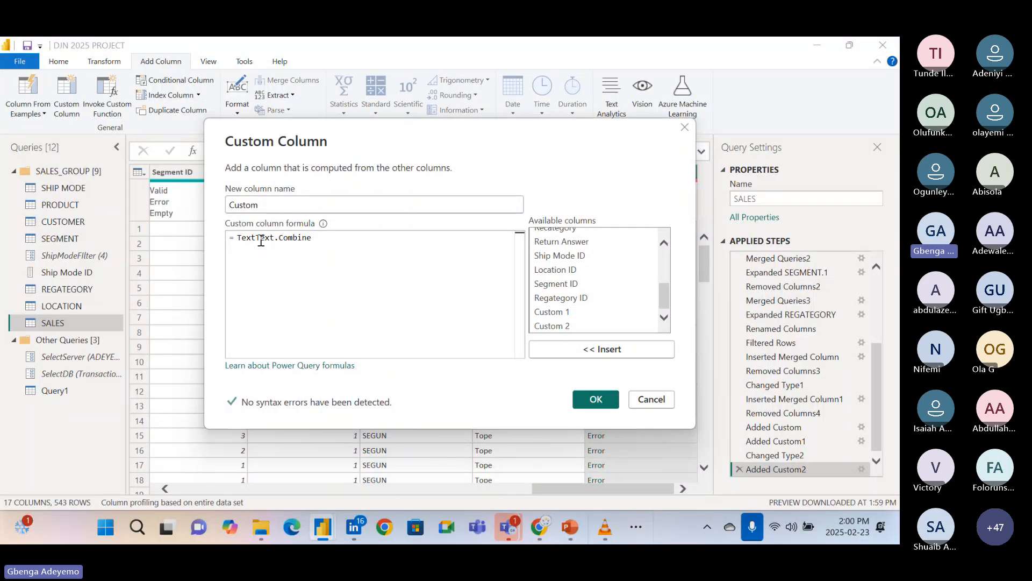
key(BackSpace)
key(BackSpace)
key(BackSpace)
key(BackSpace)
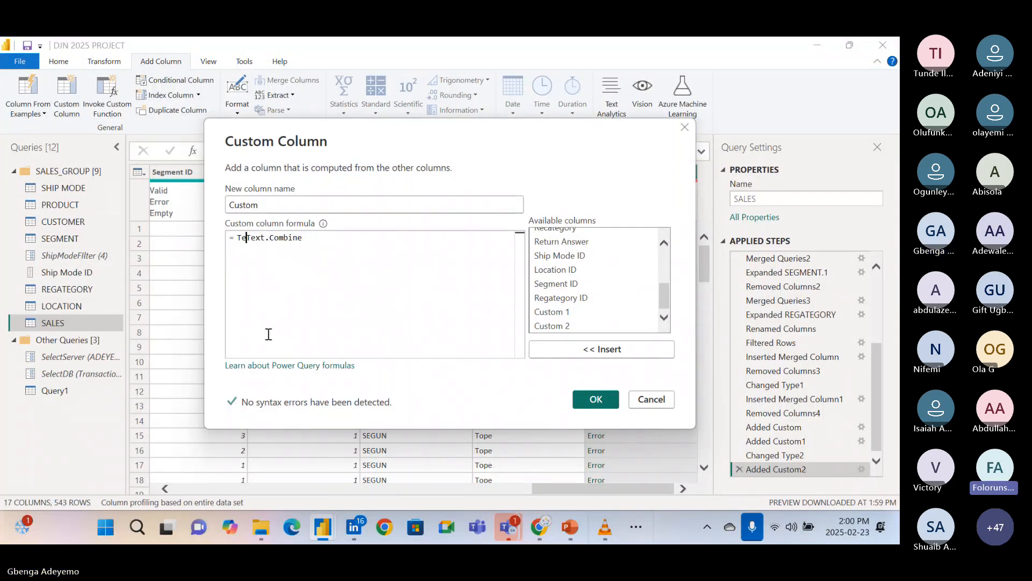
click(301, 243)
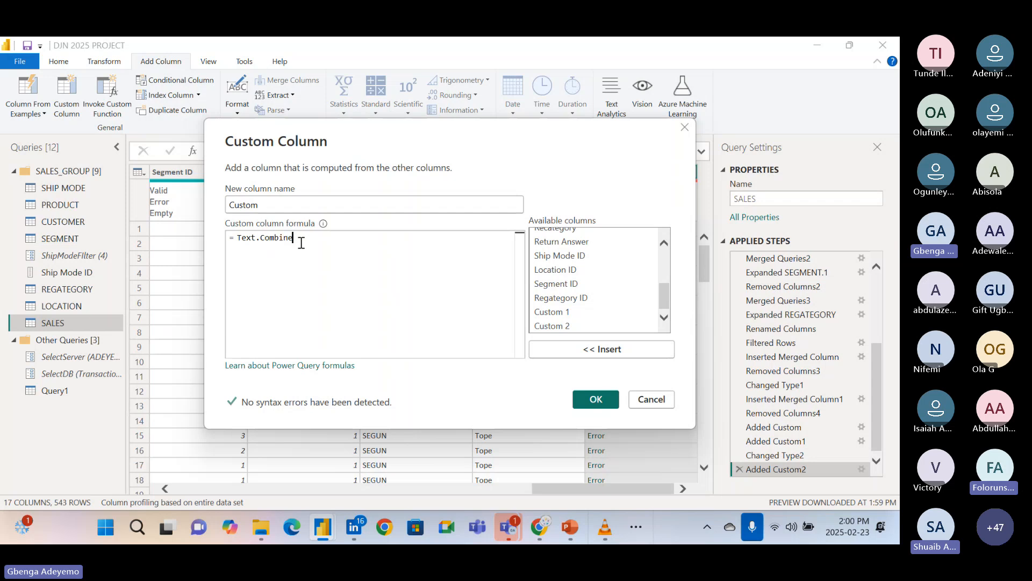
key(BackSpace)
text(e)
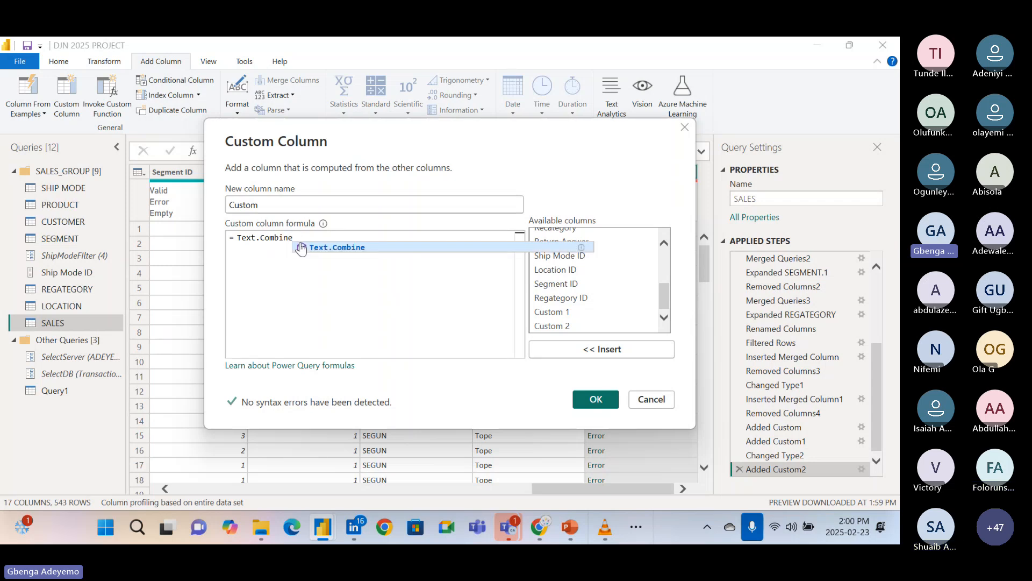
text(()
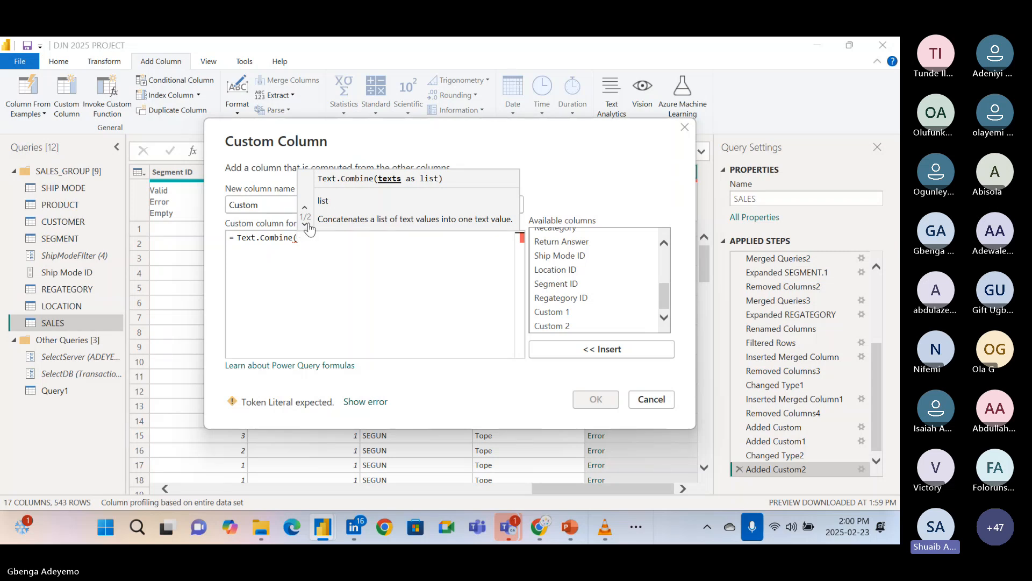
Show the Text.Combine syntax that takes a separator and begin its first argument as a curly-brace list with [Custom 1].
click(305, 225)
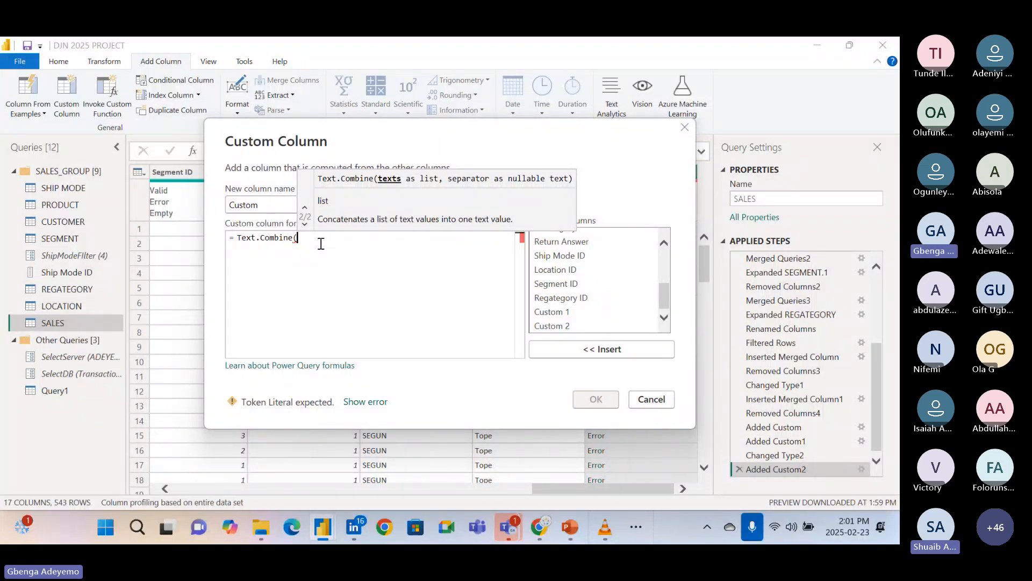
text({)
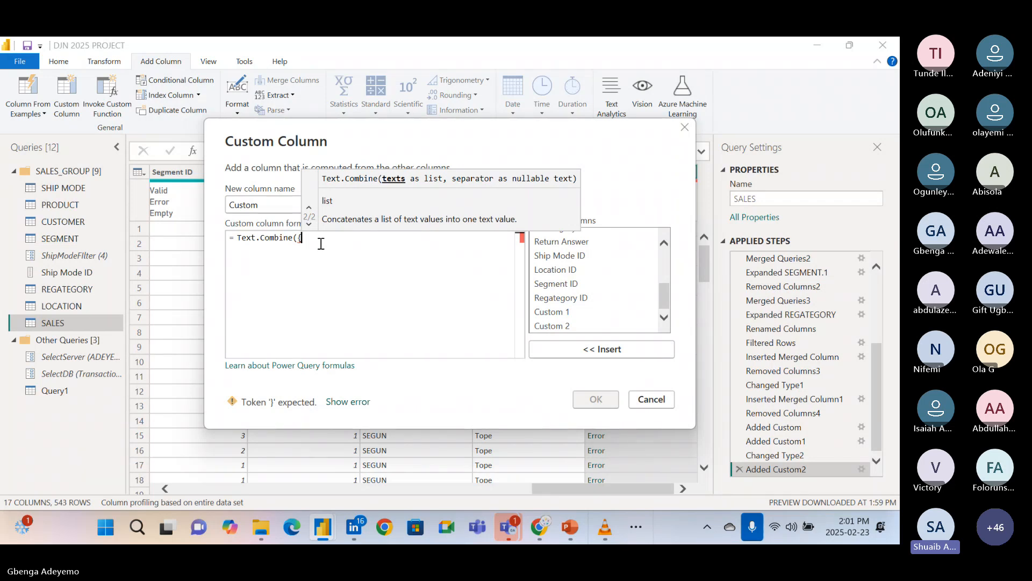
double_click(582, 312)
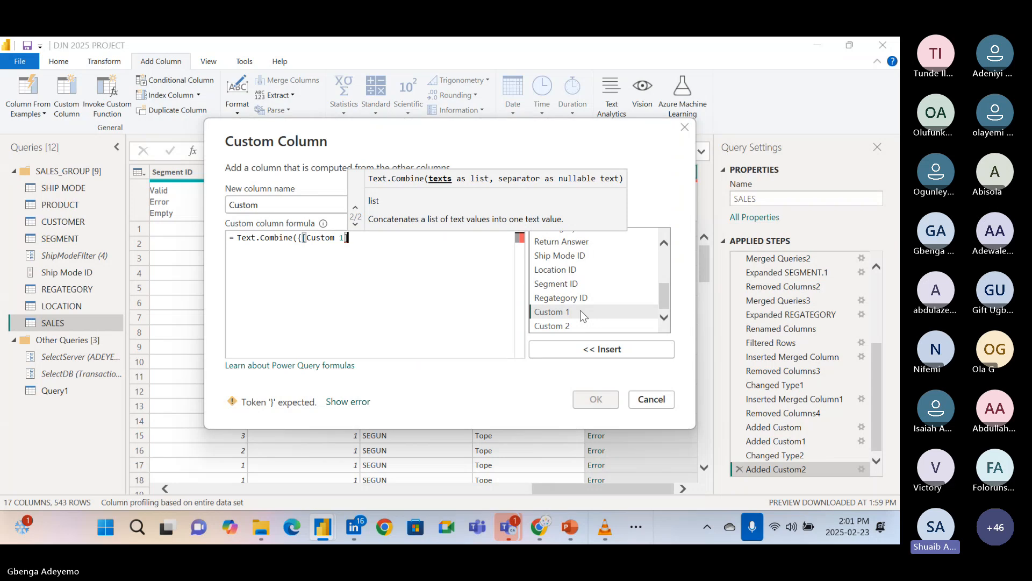
text(})
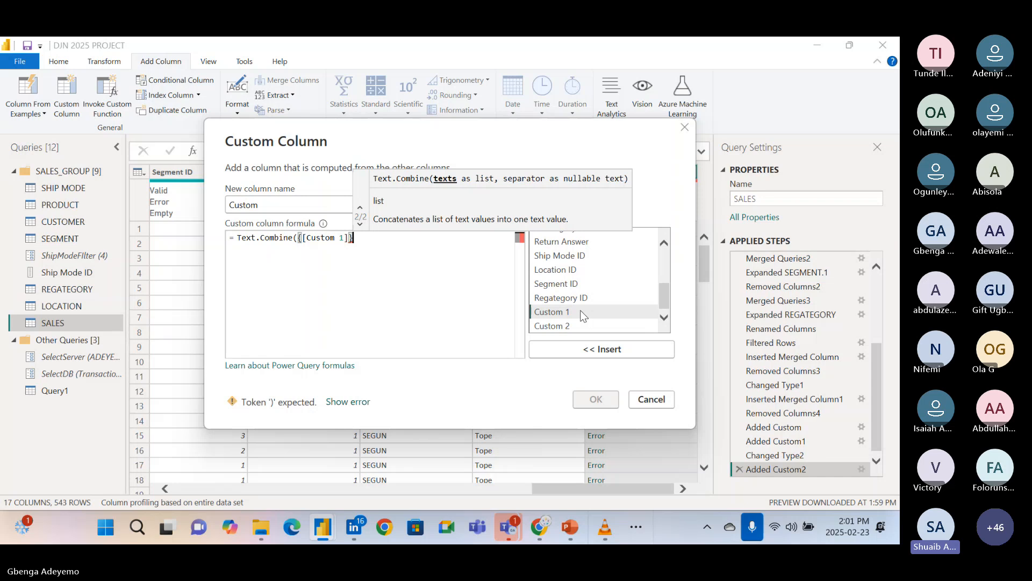
text(,)
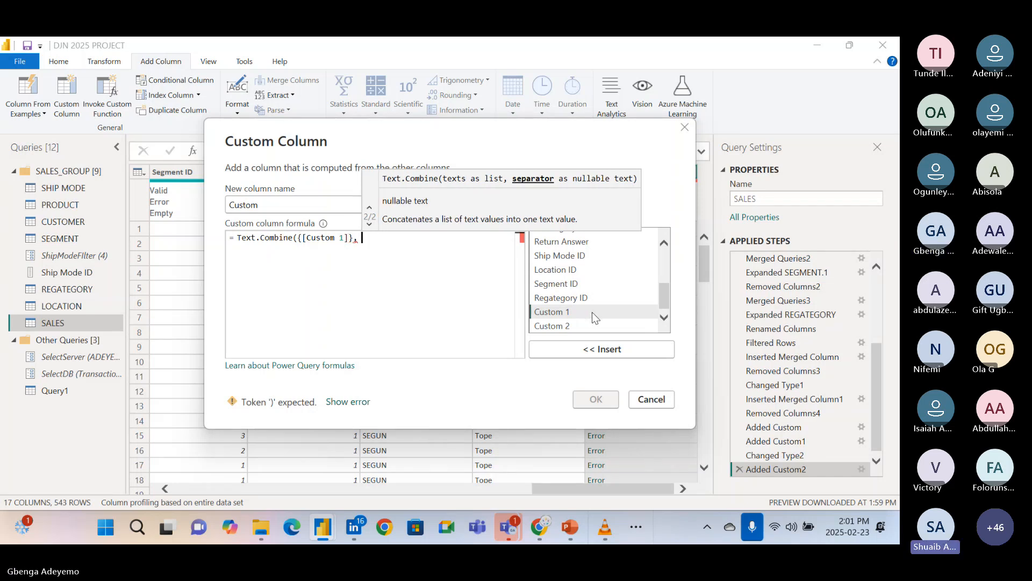
key(BackSpace)
key(BackSpace)
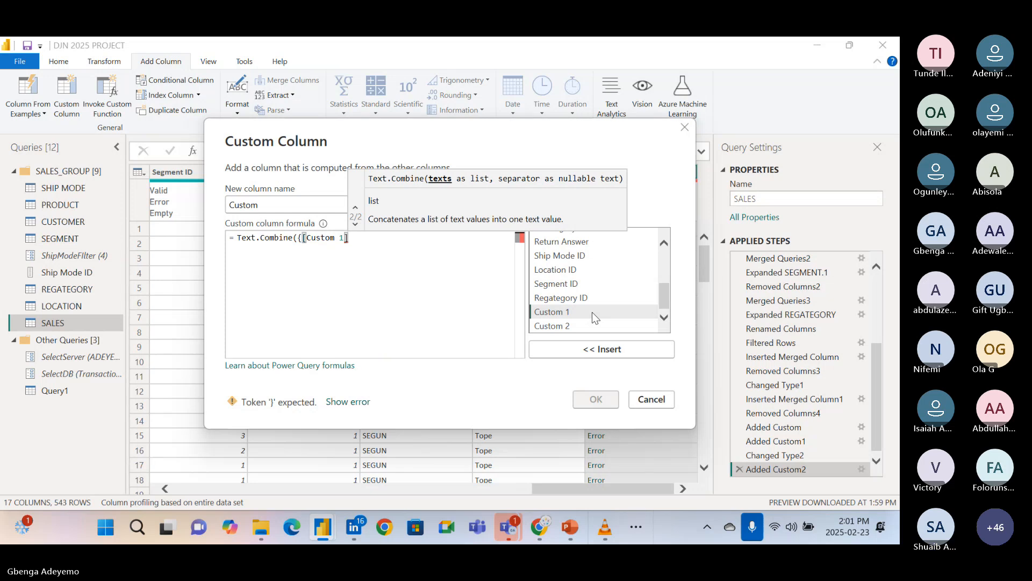
Complete the formula as Text.Combine({[Custom 1], [Custom 2]}, " ") and apply the custom column.
text(,)
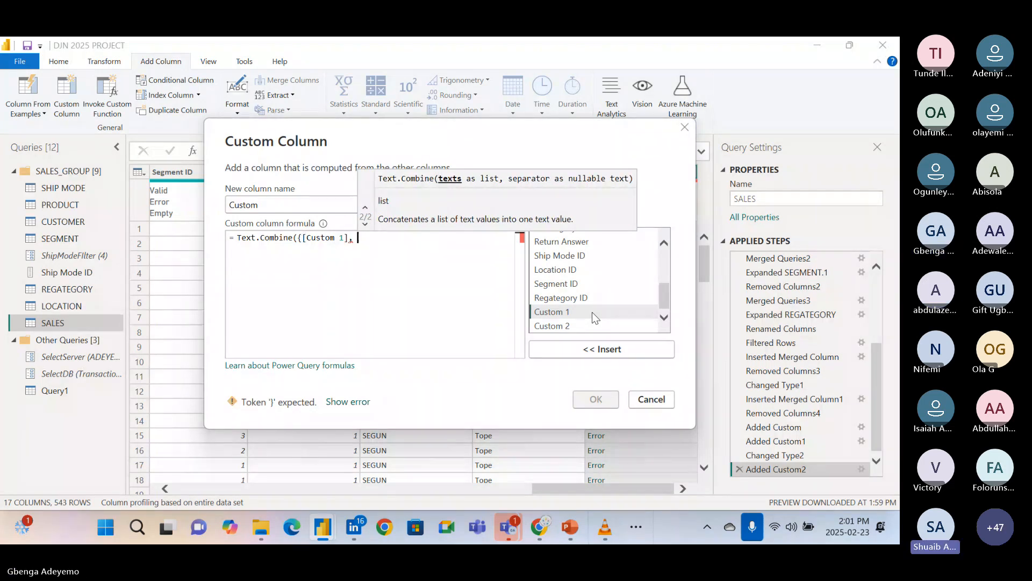
double_click(582, 327)
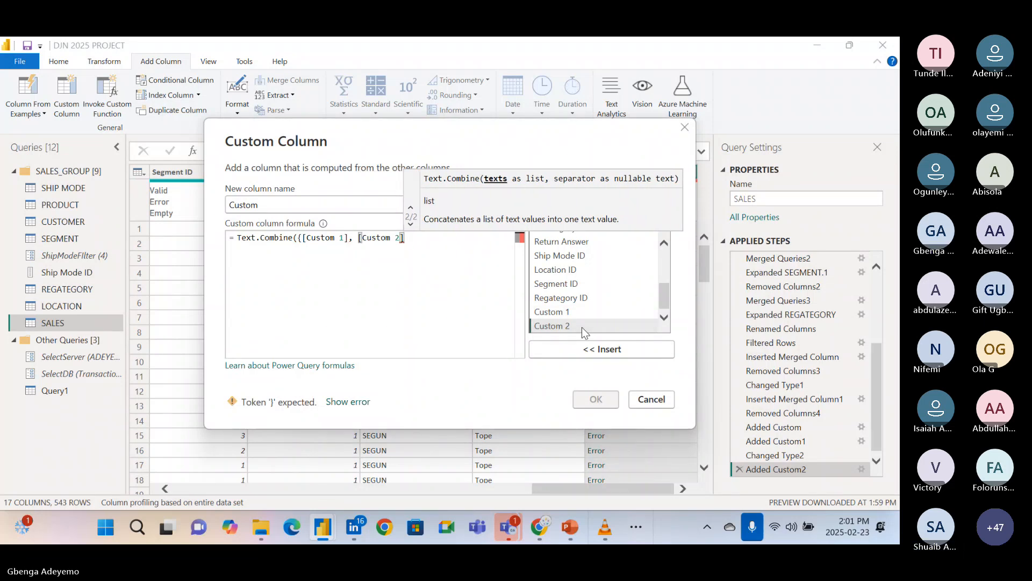
text(})
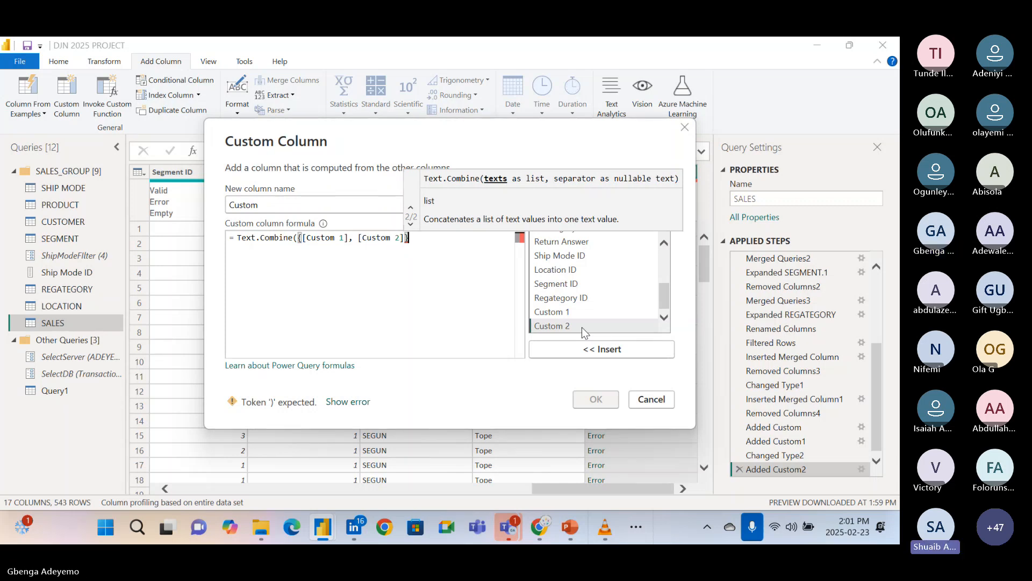
text(,)
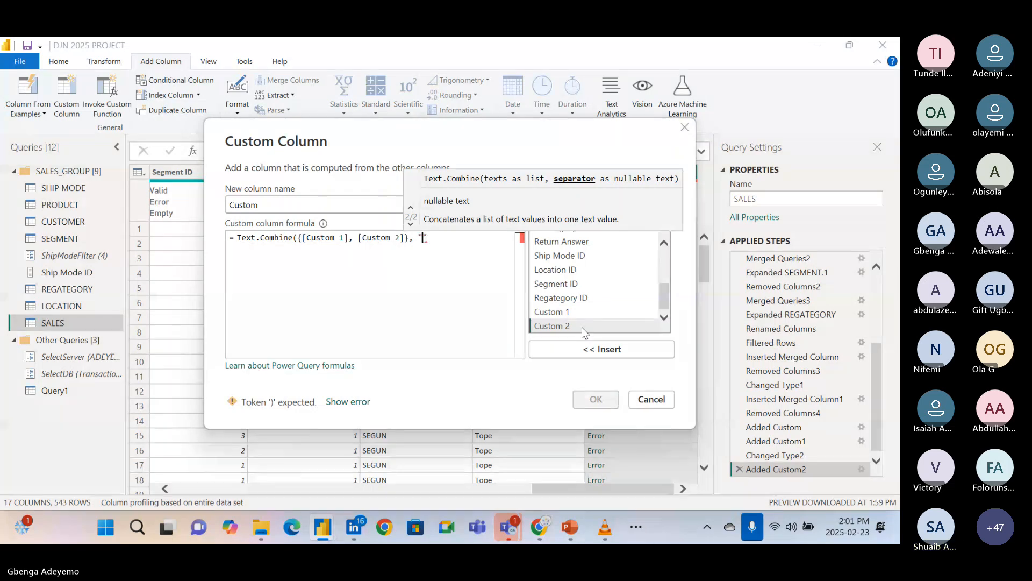
text( " )
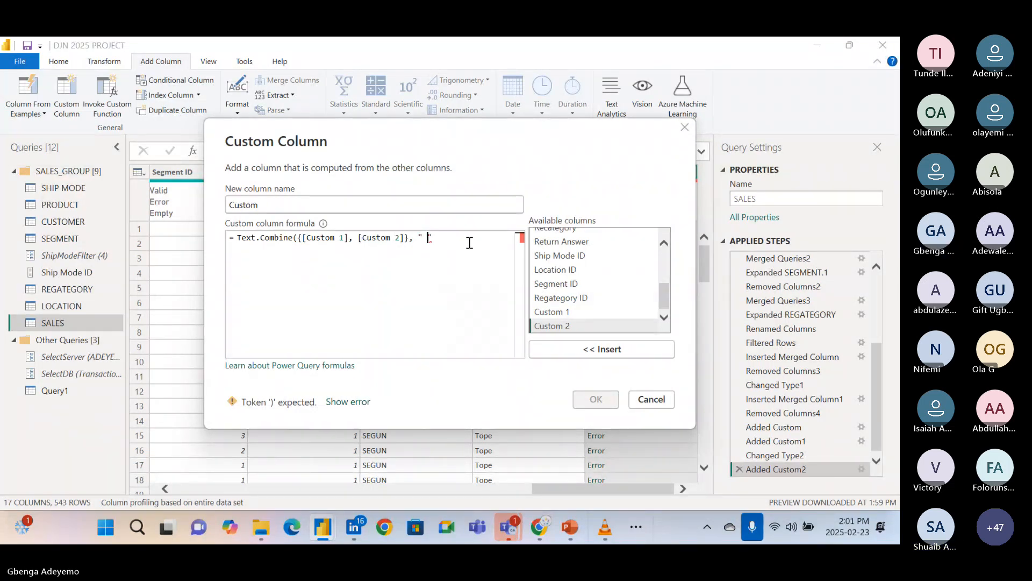
text(")
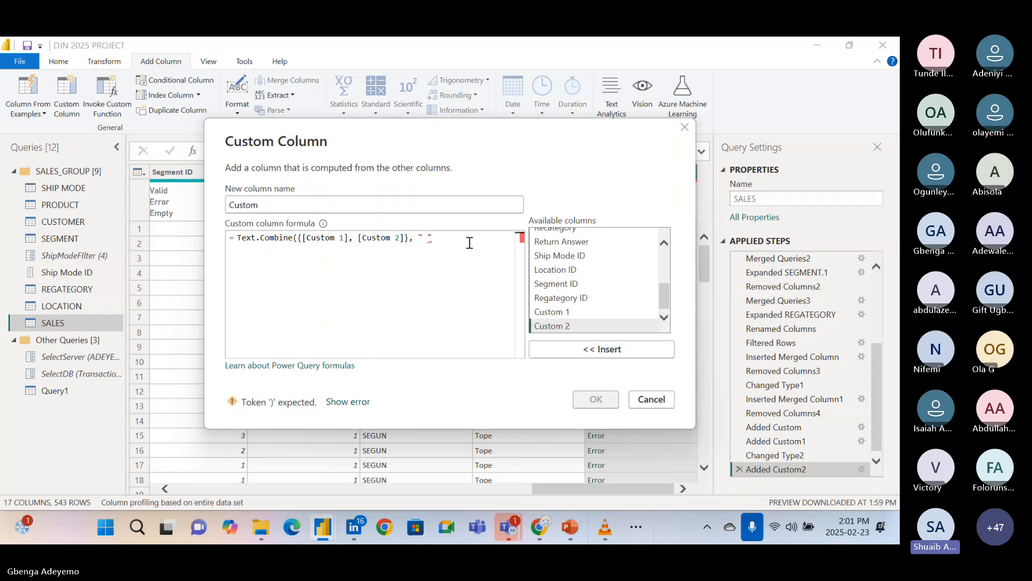
text())
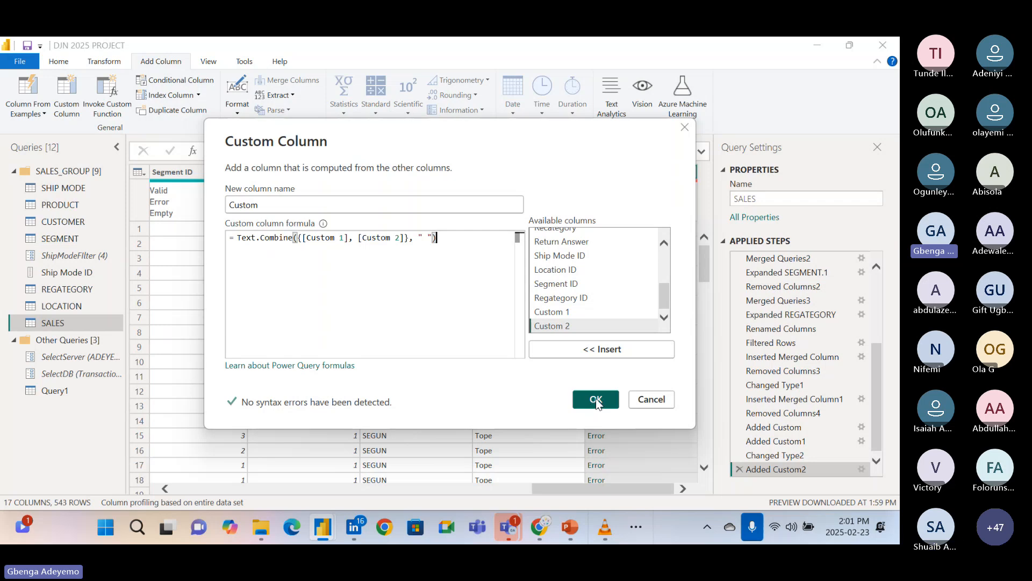
click(596, 399)
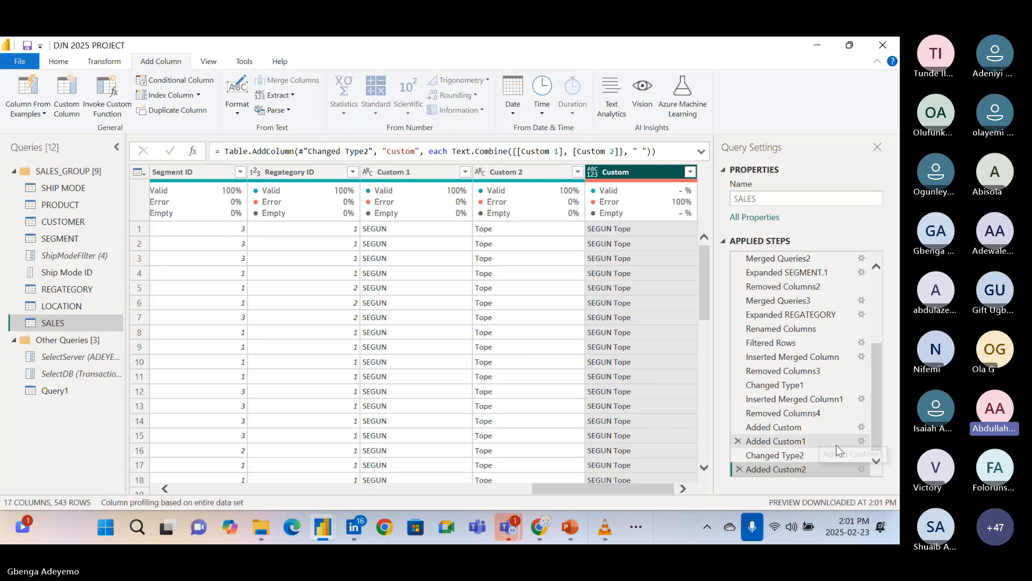
Reopen the Added Custom2 step to review the curly-brace list in its formula, leaving it without changes.
click(862, 469)
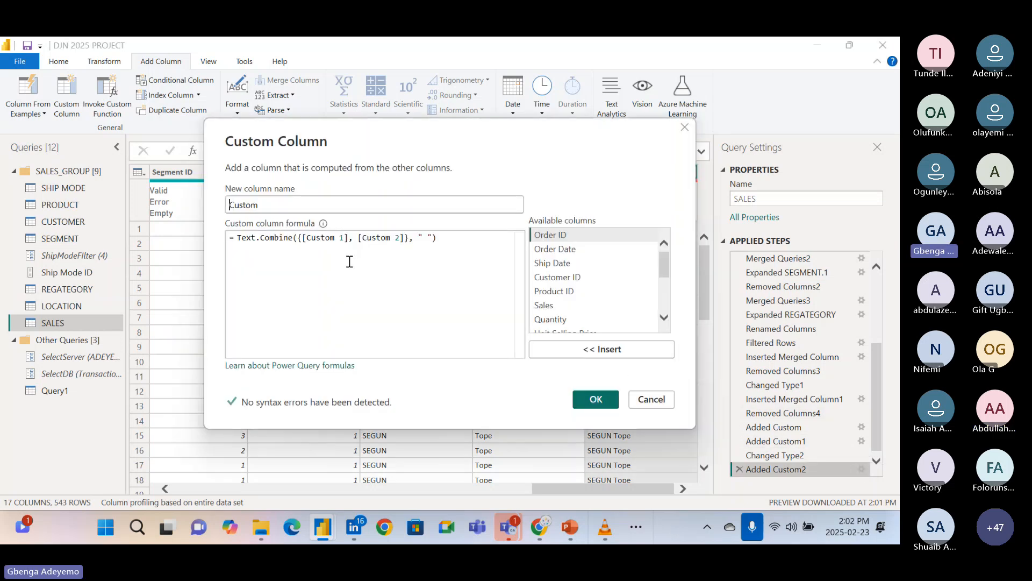
click(302, 238)
click(653, 401)
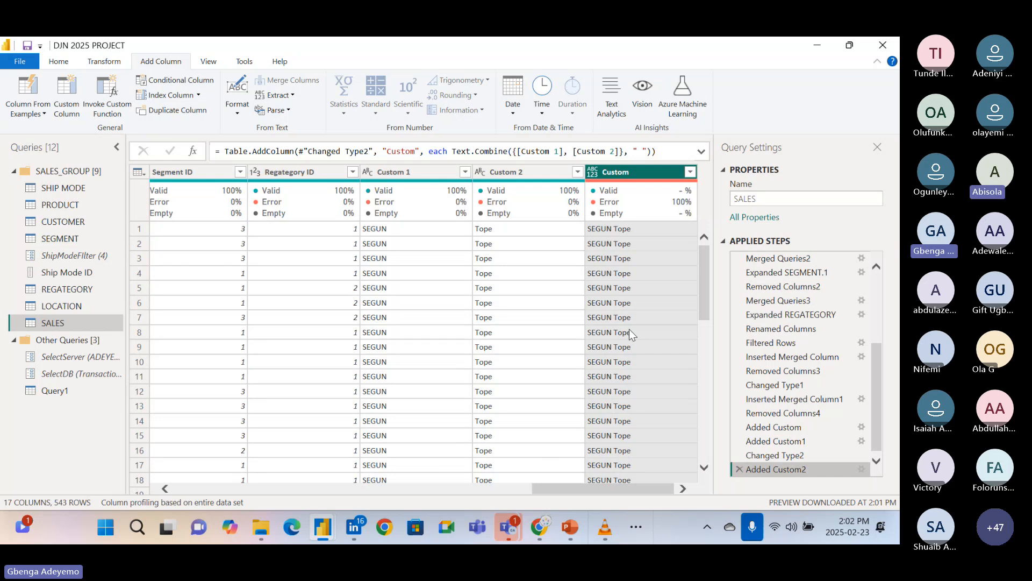
Inspect the Custom column's error details, filter values and column statistics.
mouse_move(630, 209)
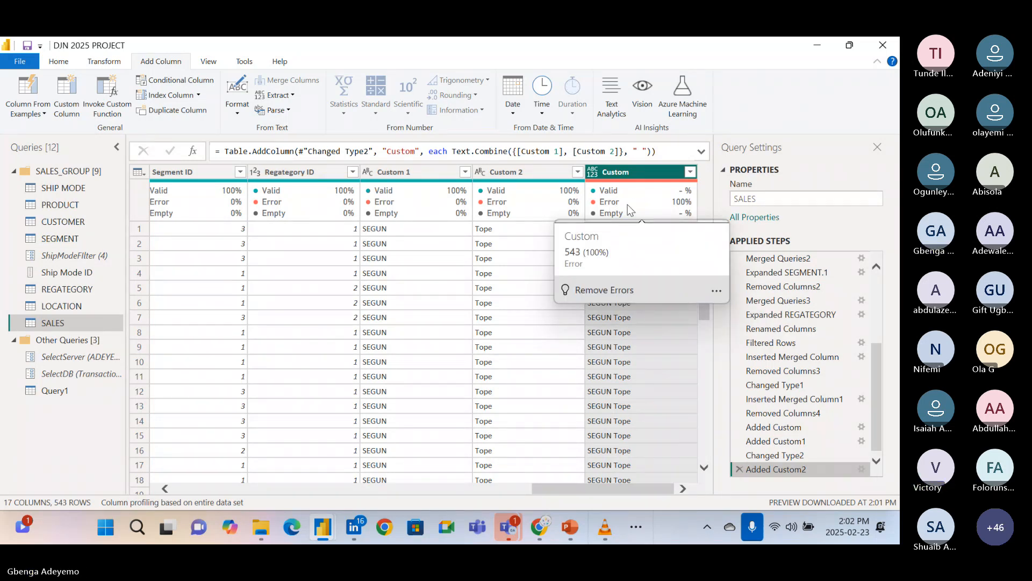
click(690, 172)
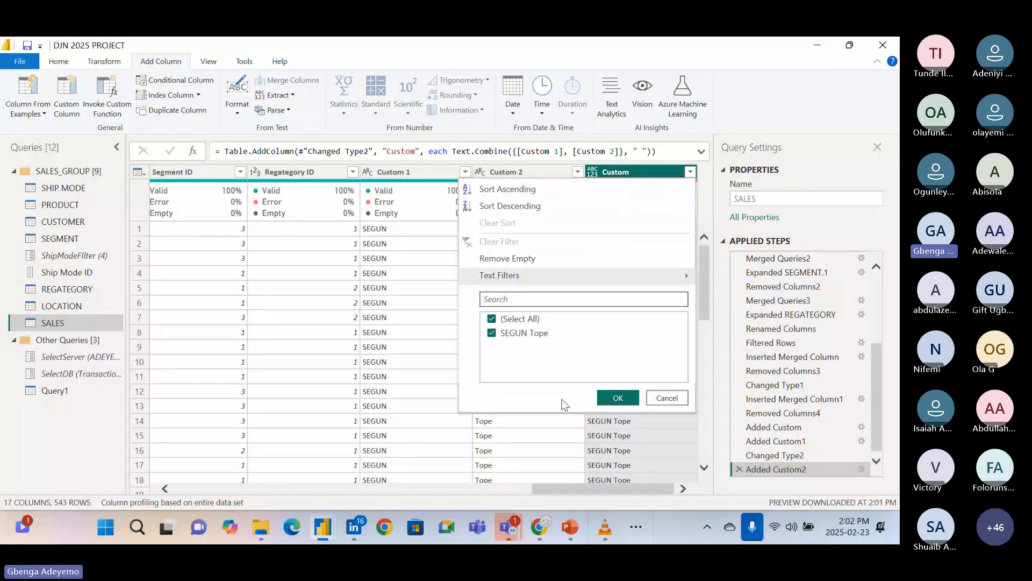
click(541, 434)
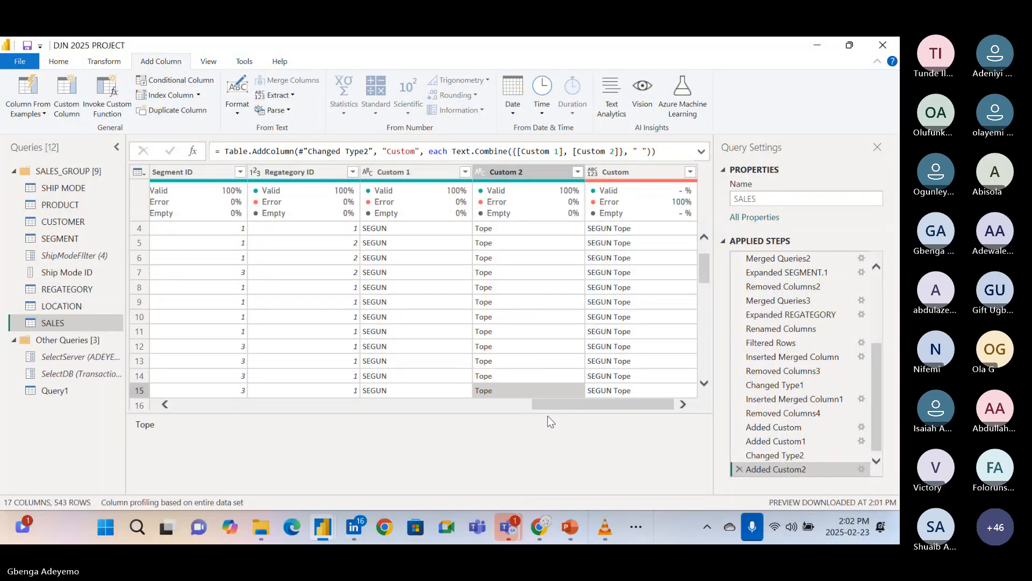
click(634, 207)
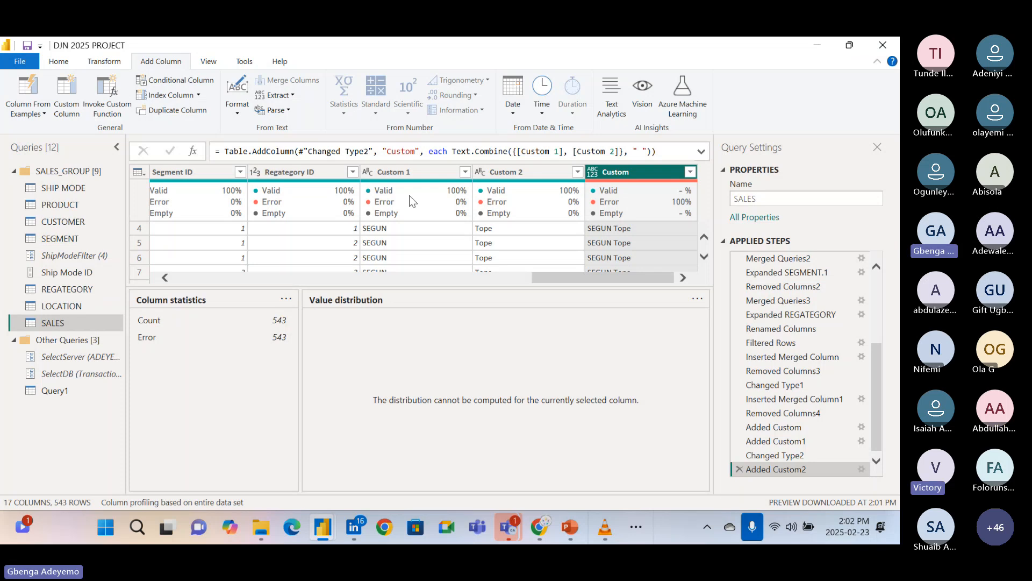
Refresh the query preview and set the Custom column's data type to Text.
click(59, 61)
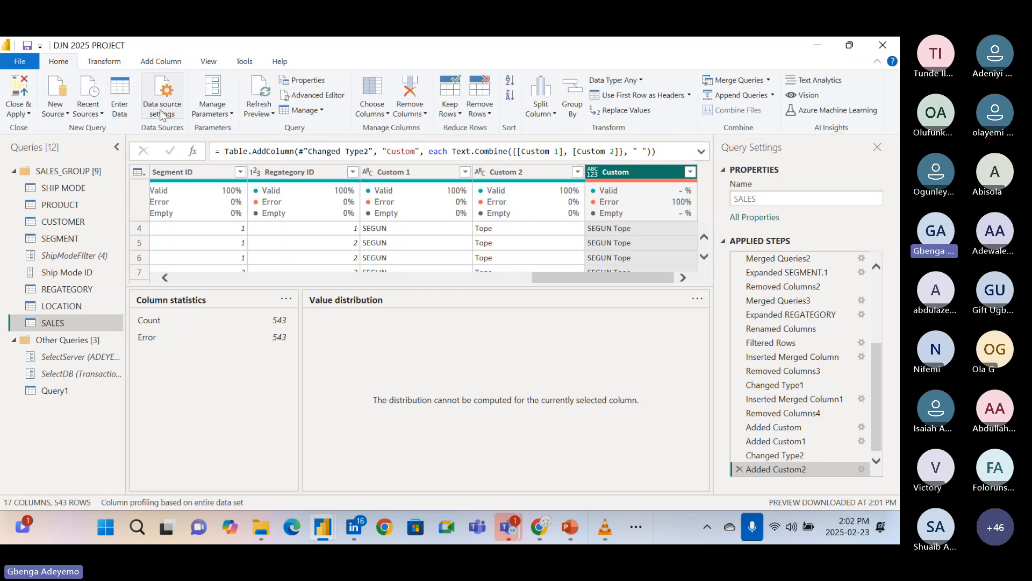
click(262, 93)
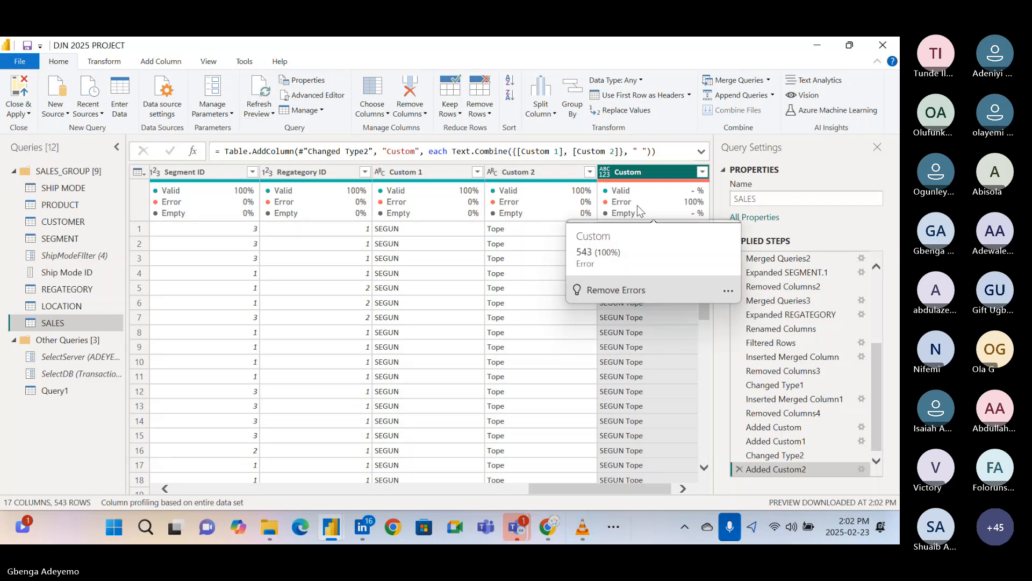
click(600, 177)
click(600, 177)
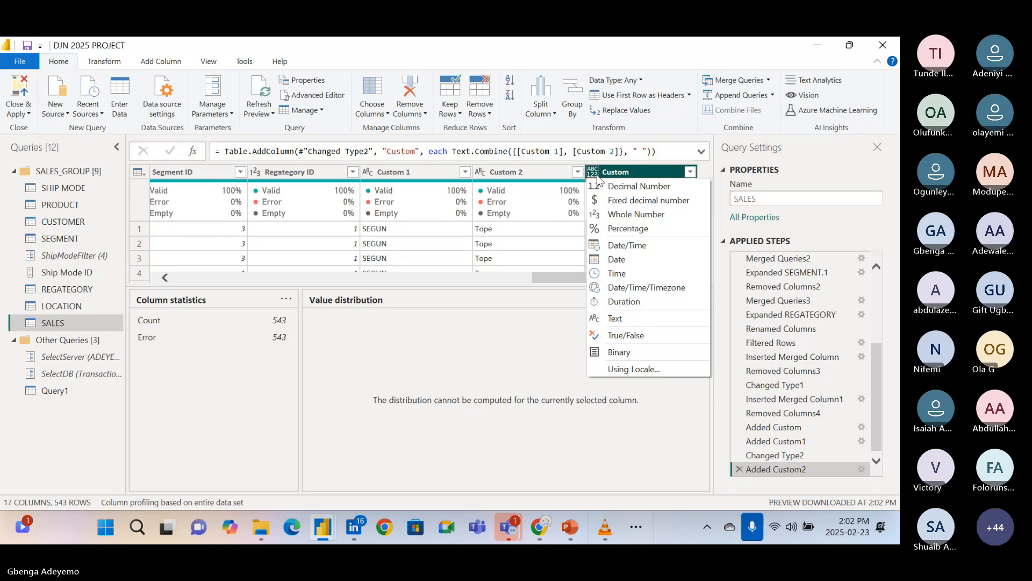
click(619, 316)
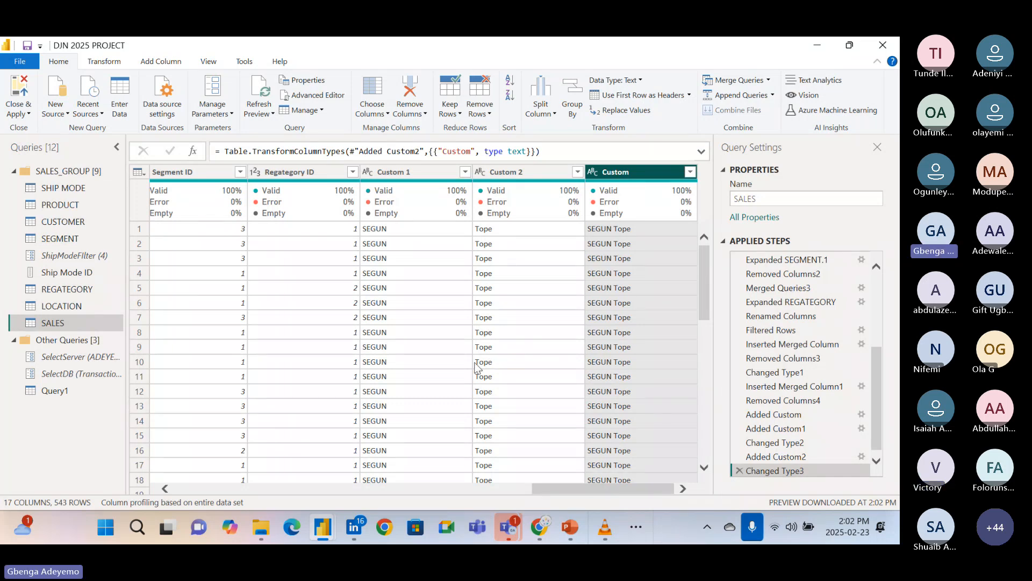
Examine the numeric columns of the SALES table, especially the Sales column's values and column quality.
scroll(474, 363, left, 5)
scroll(474, 363, left, 3)
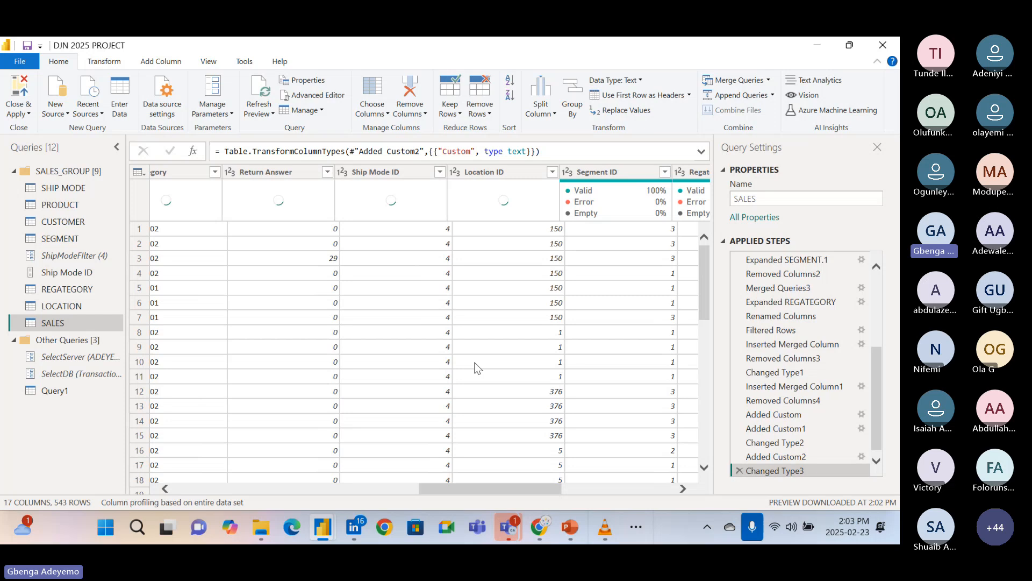
scroll(474, 367, left, 5)
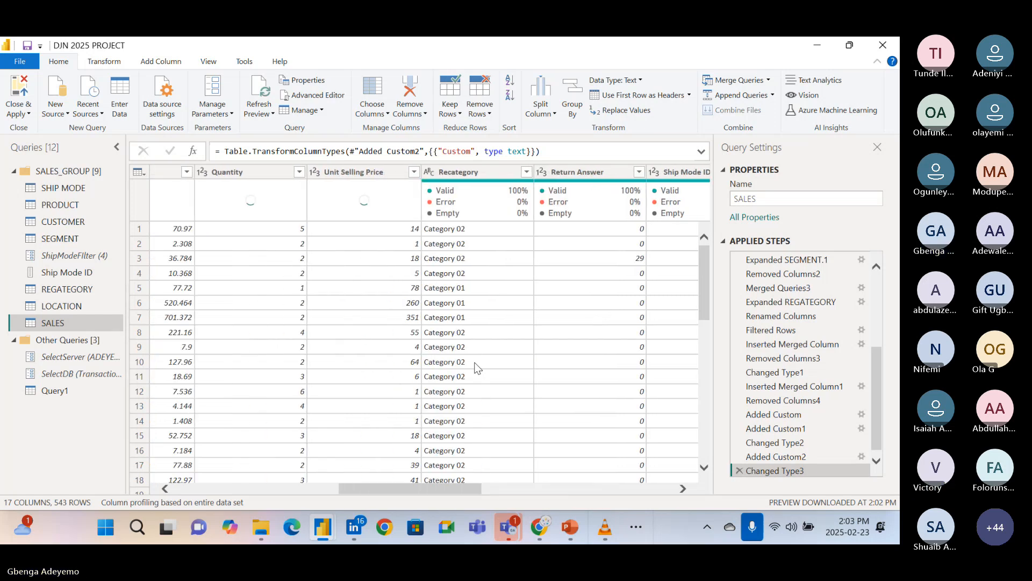
scroll(474, 368, left, 2)
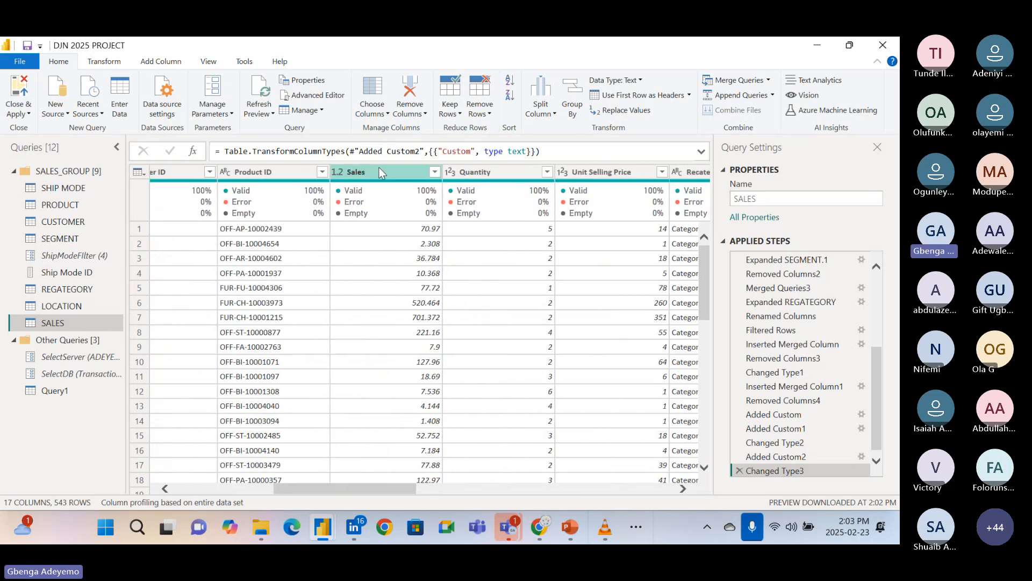
mouse_move(383, 183)
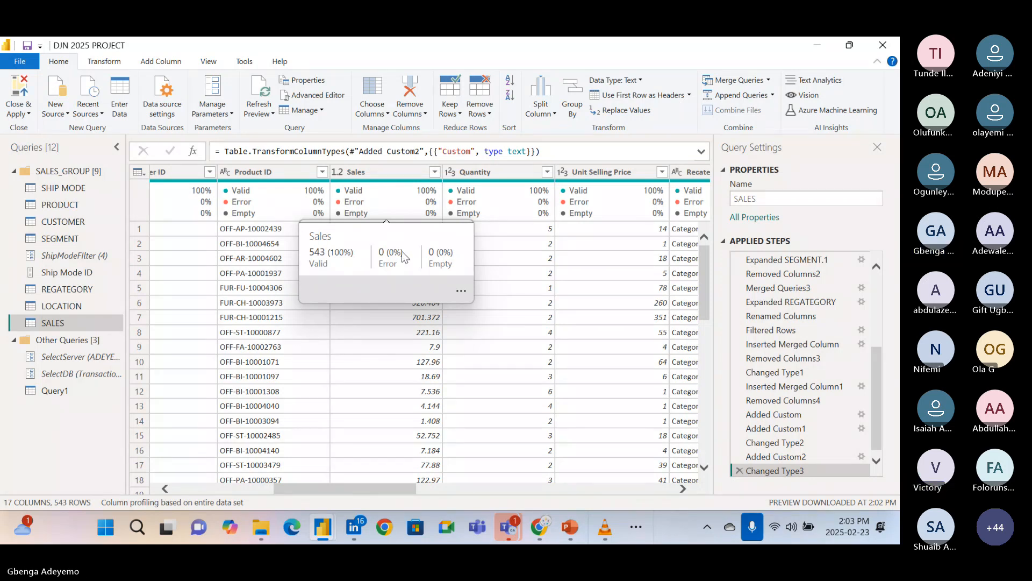
scroll(411, 375, down, 1)
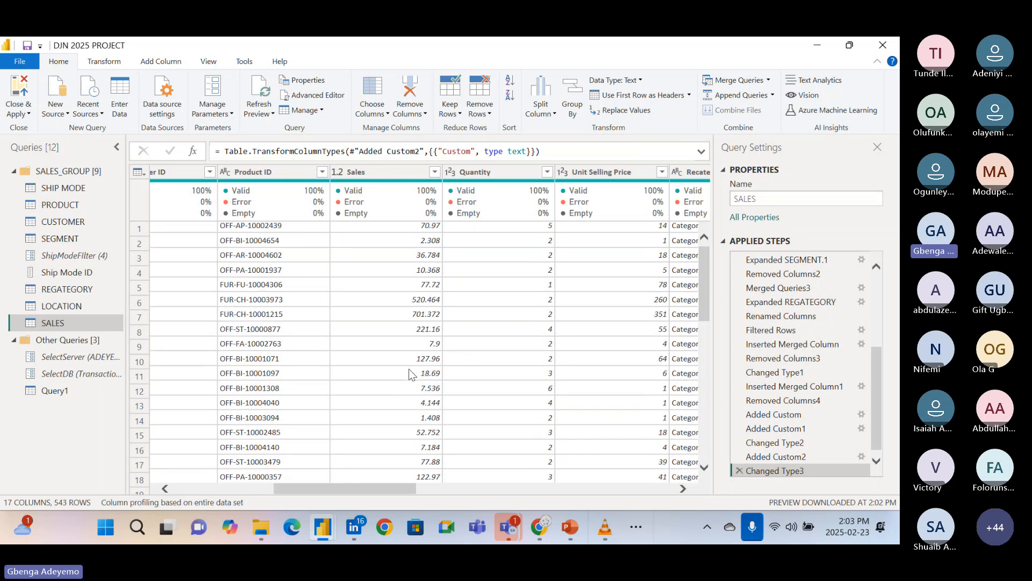
scroll(411, 375, down, 5)
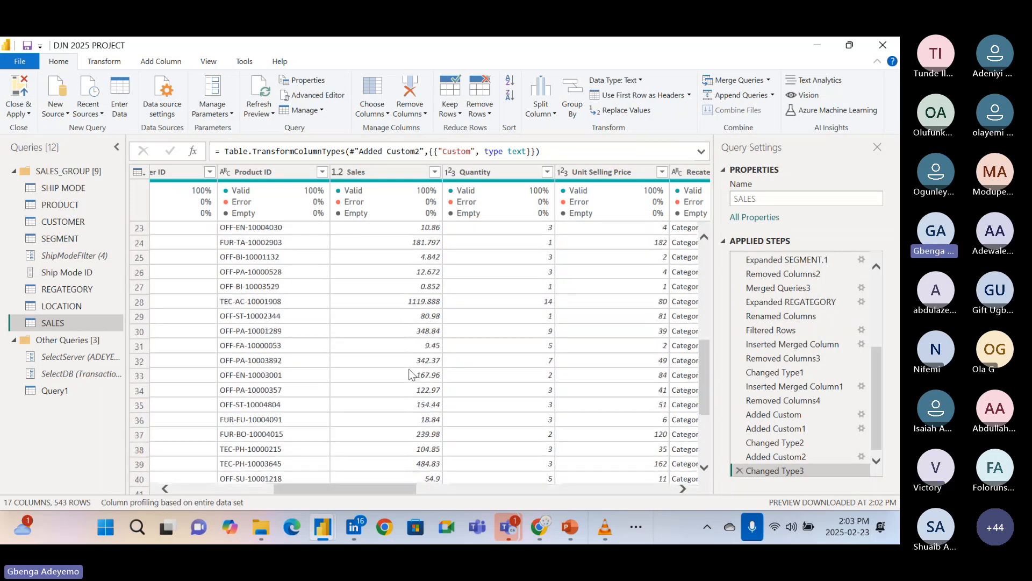
scroll(412, 375, up, 6)
scroll(411, 375, right, 3)
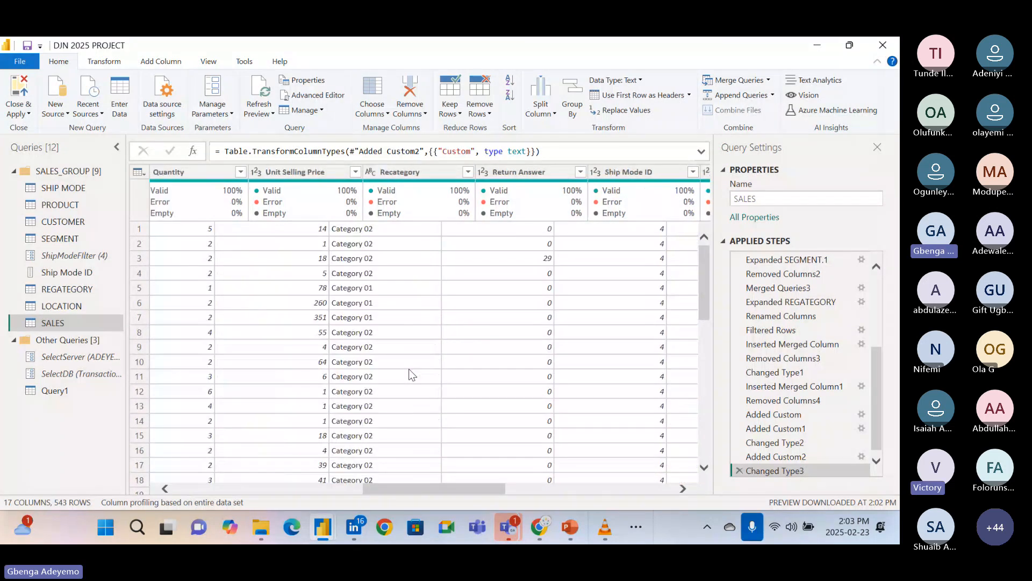
scroll(412, 375, right, 5)
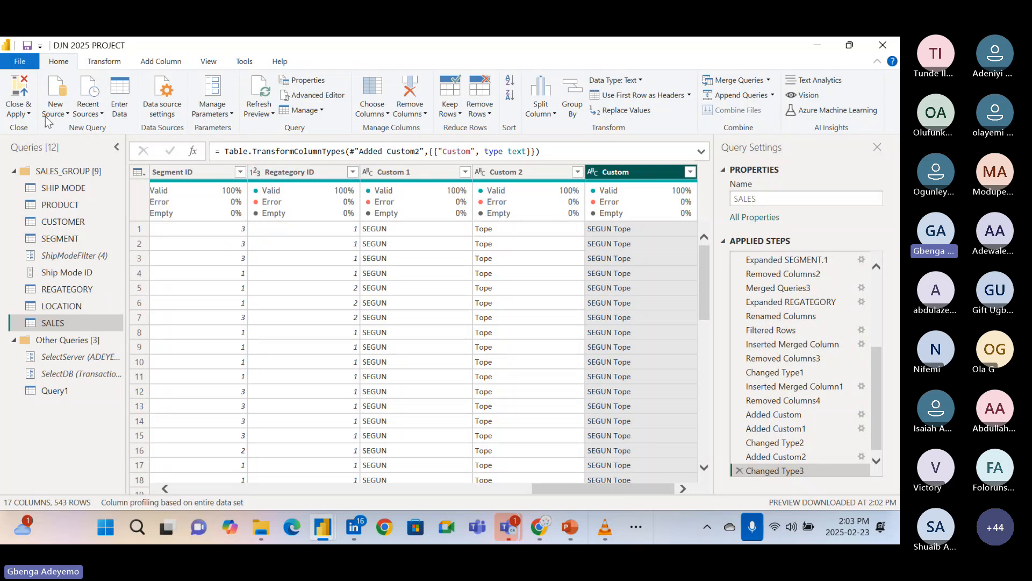
Add a custom column named Custom.1 with the constant formula -12.
click(161, 62)
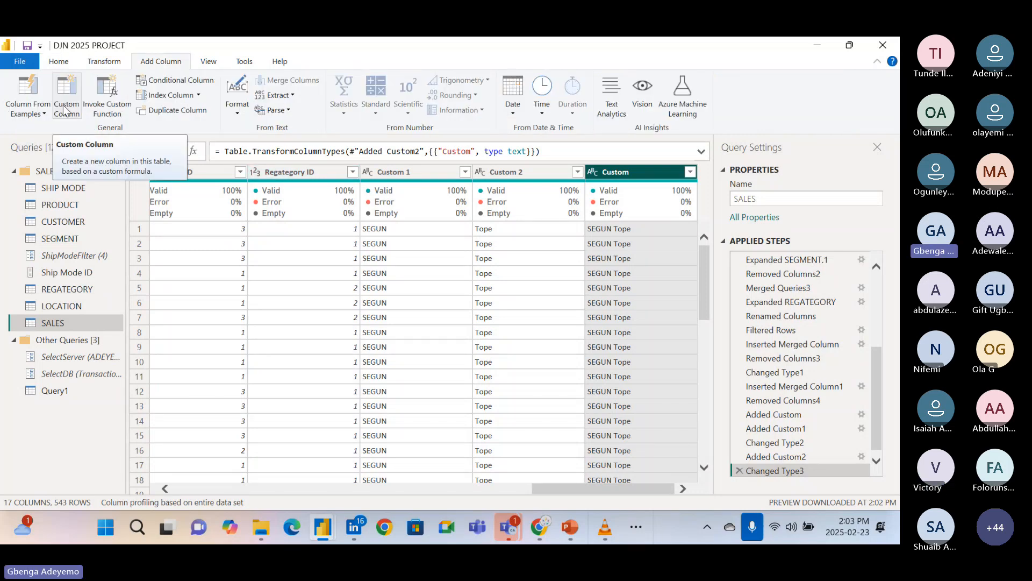
click(63, 109)
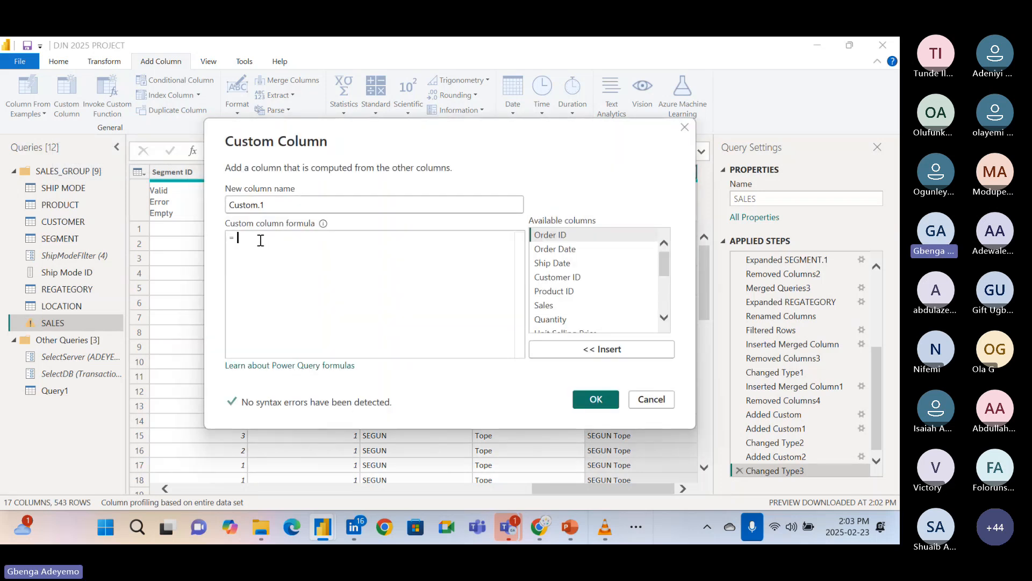
text(-12)
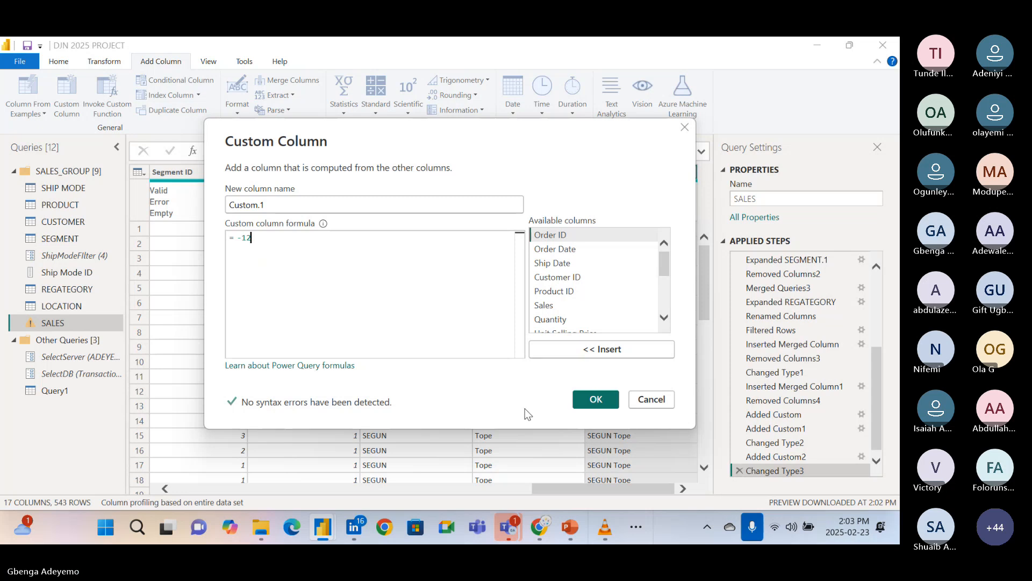
click(596, 400)
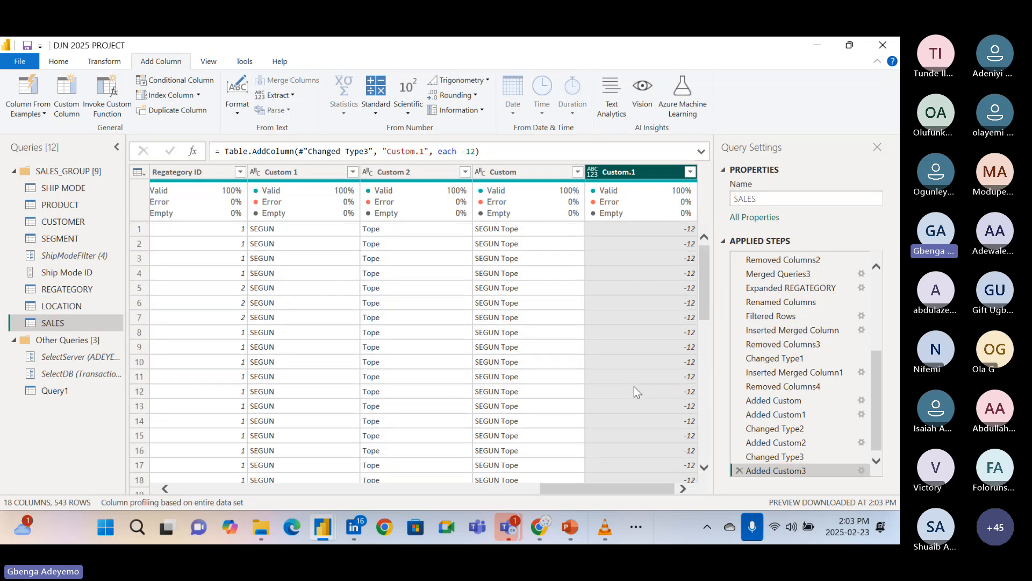
Start a new custom column named Custom.2 and begin its formula with the Number.Abs function.
click(151, 113)
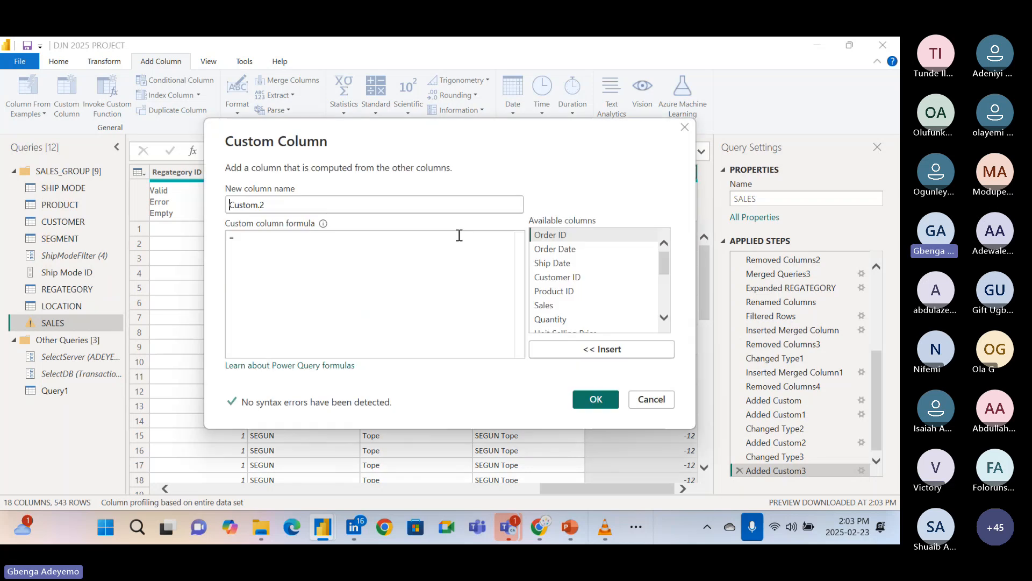
click(299, 245)
text(n)
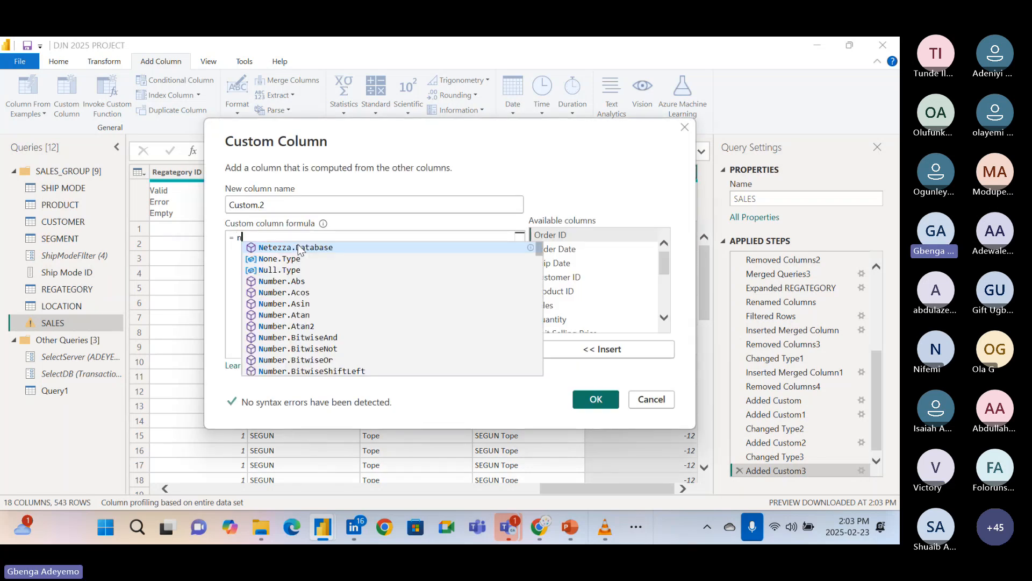
text(umb)
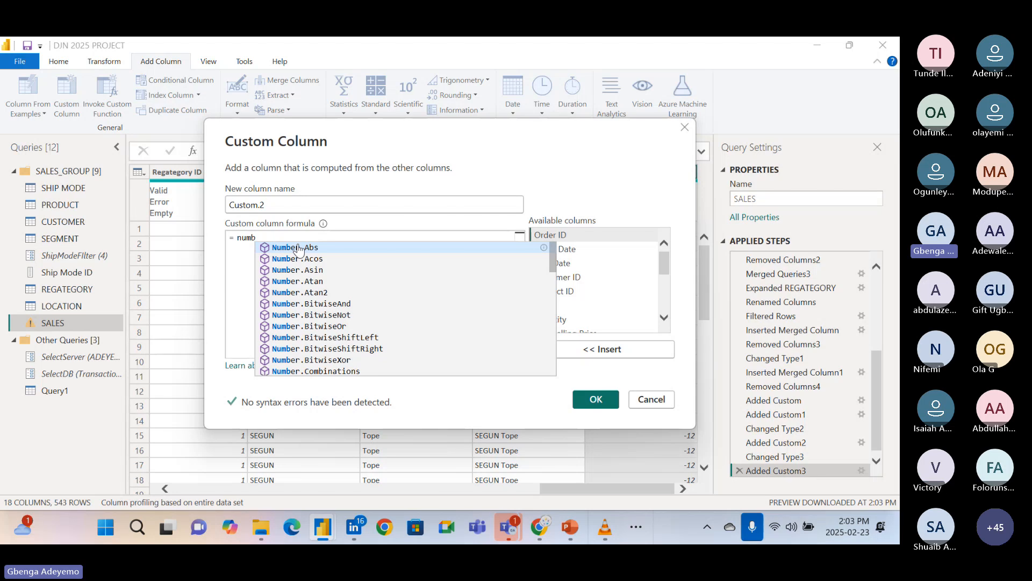
text(er)
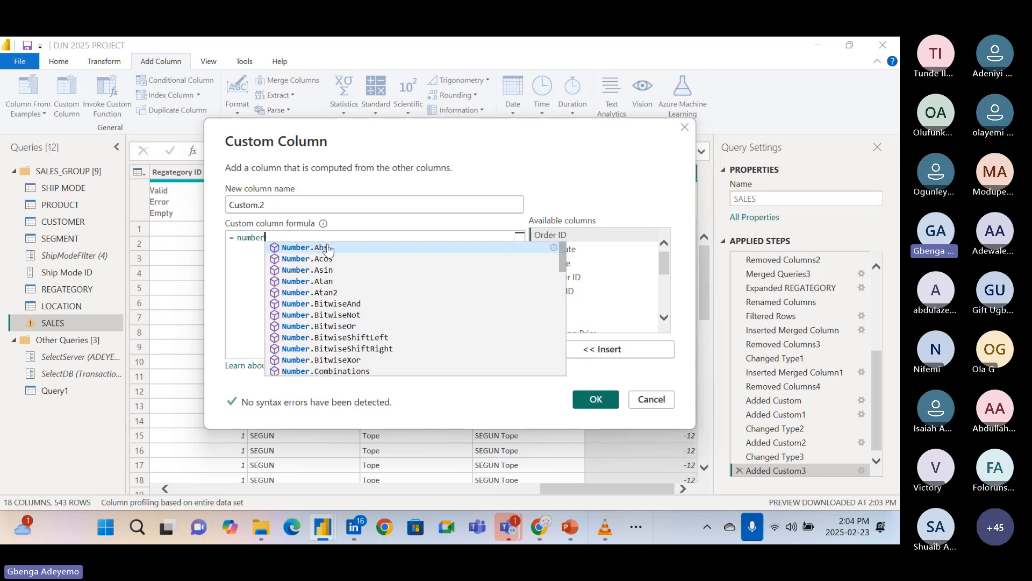
click(328, 249)
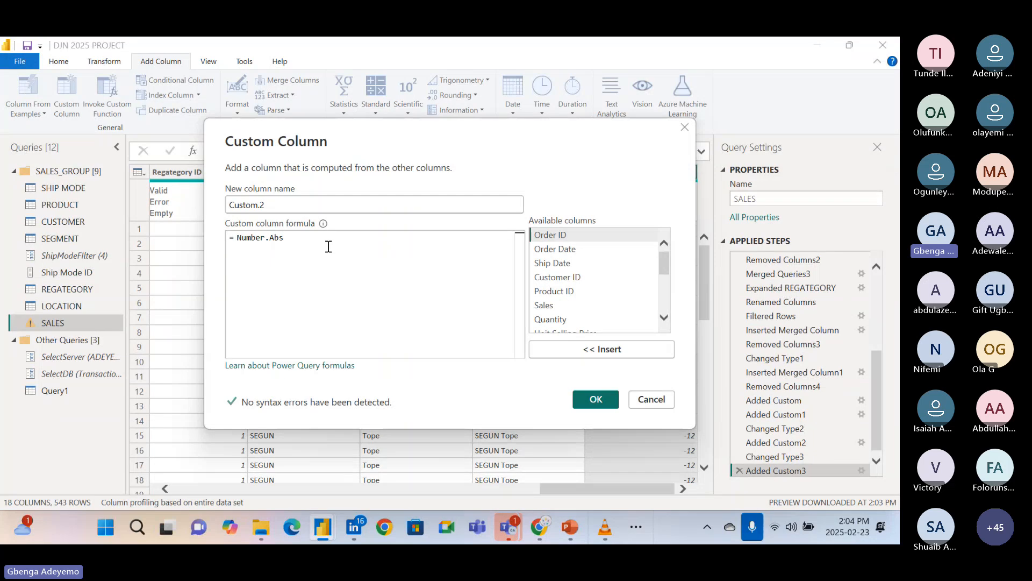
text(()
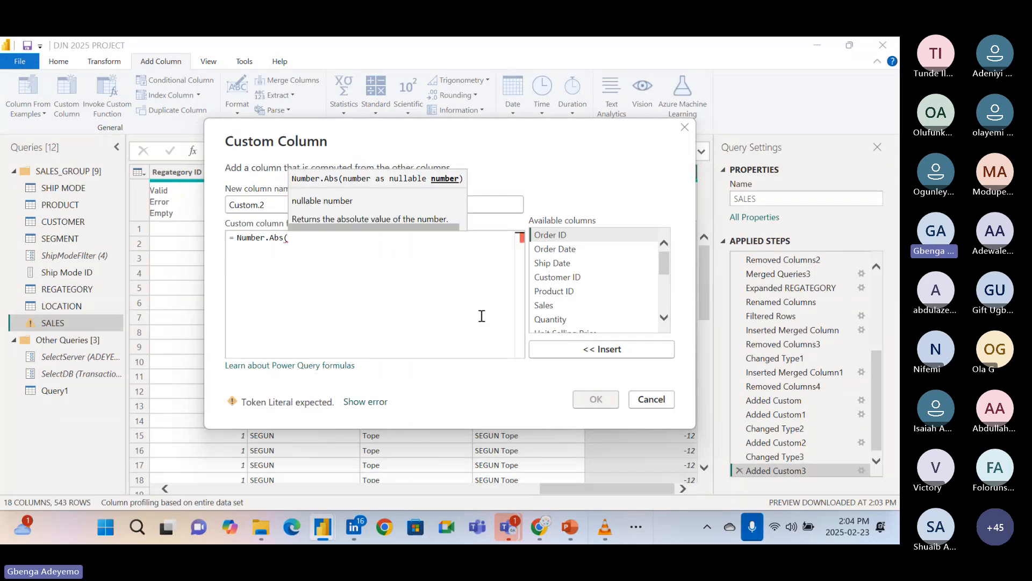
Complete the formula as Number.Abs([Custom.1]) and create the Custom.2 column.
scroll(613, 293, down, 5)
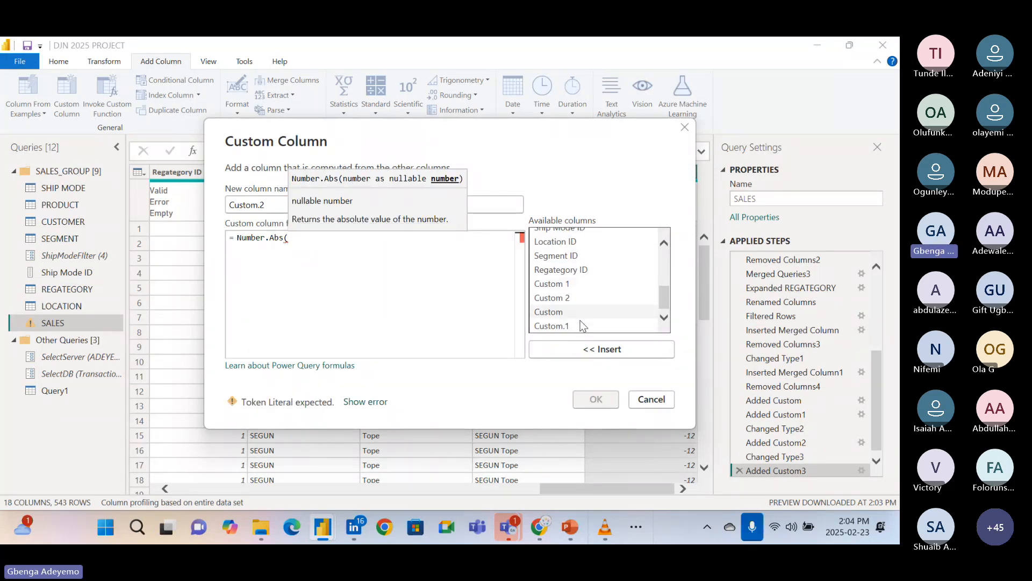
double_click(560, 324)
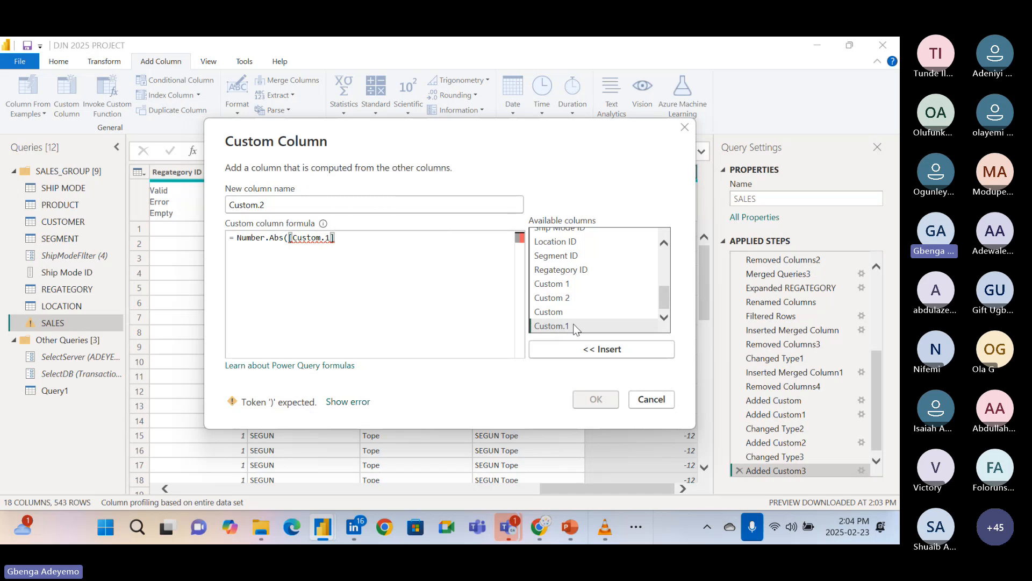
double_click(574, 323)
key(BackSpace)
key(BackSpace)
key(BackSpace)
key(BackSpace)
key(BackSpace)
key(BackSpace)
key(BackSpace)
key(BackSpace)
key(BackSpace)
key(BackSpace)
text())
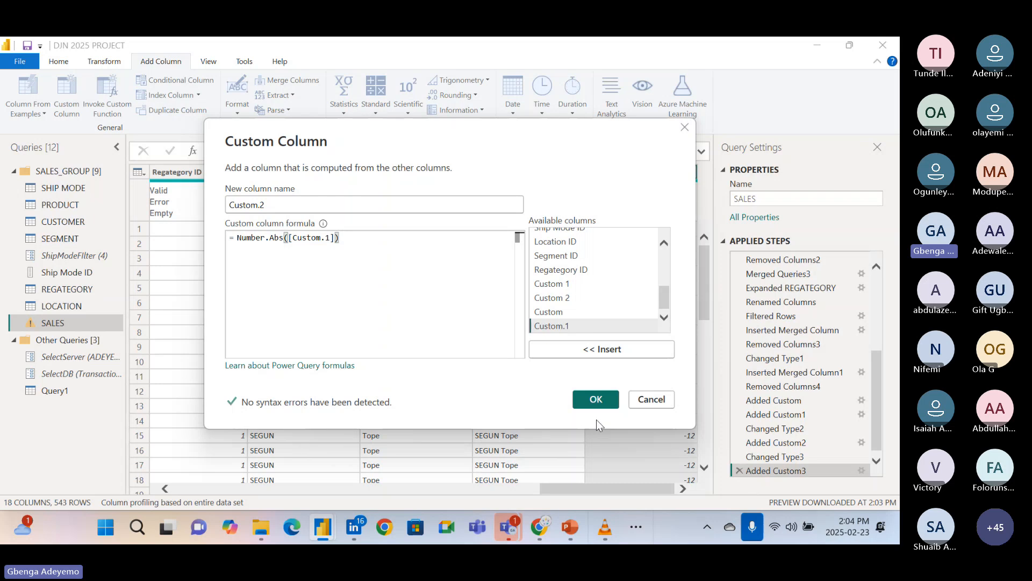
click(597, 398)
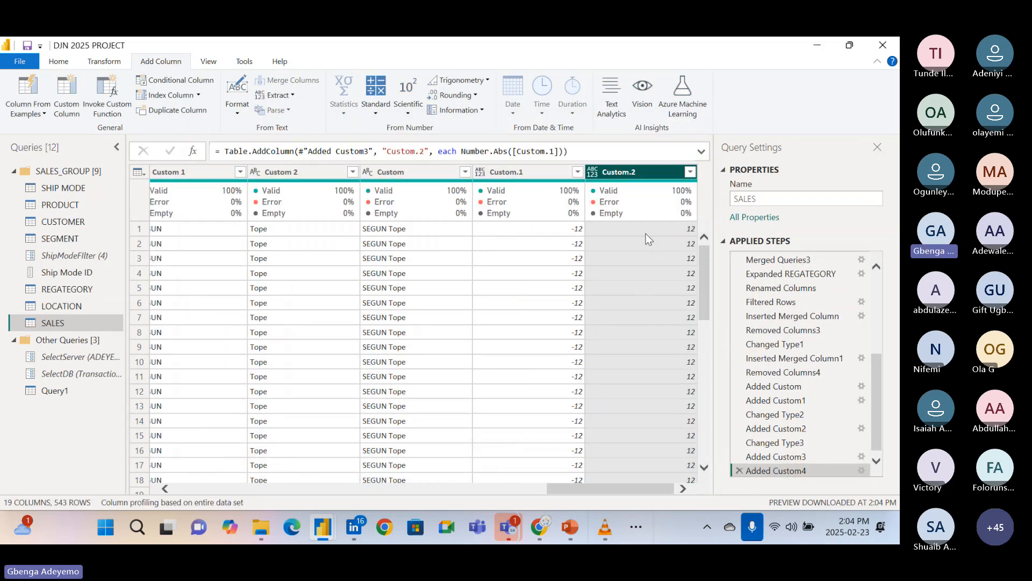
Compare the Custom.2 values with the Custom.1 values down the rows and check the Added Custom4 step.
scroll(641, 348, down, 5)
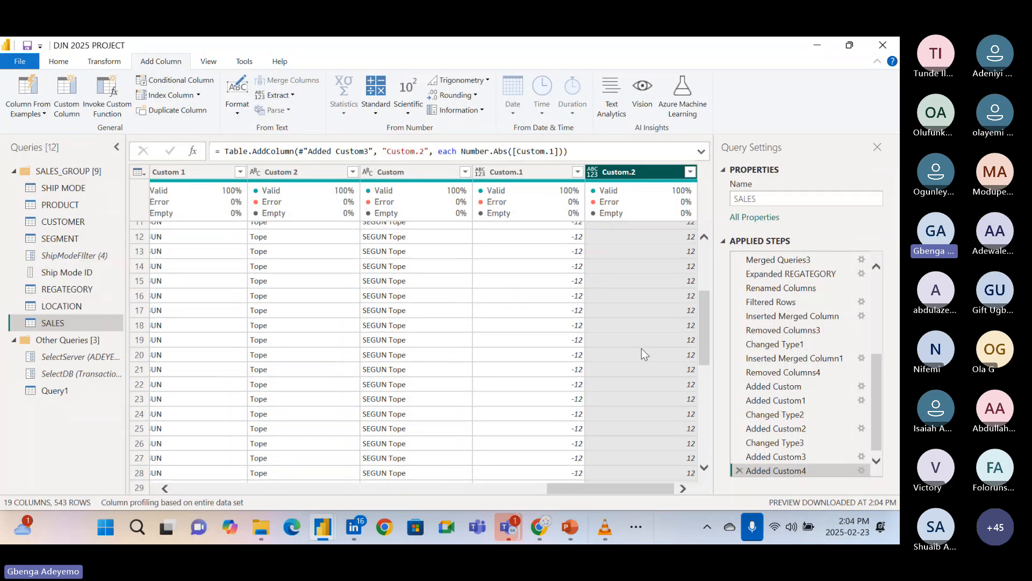
scroll(641, 348, up, 5)
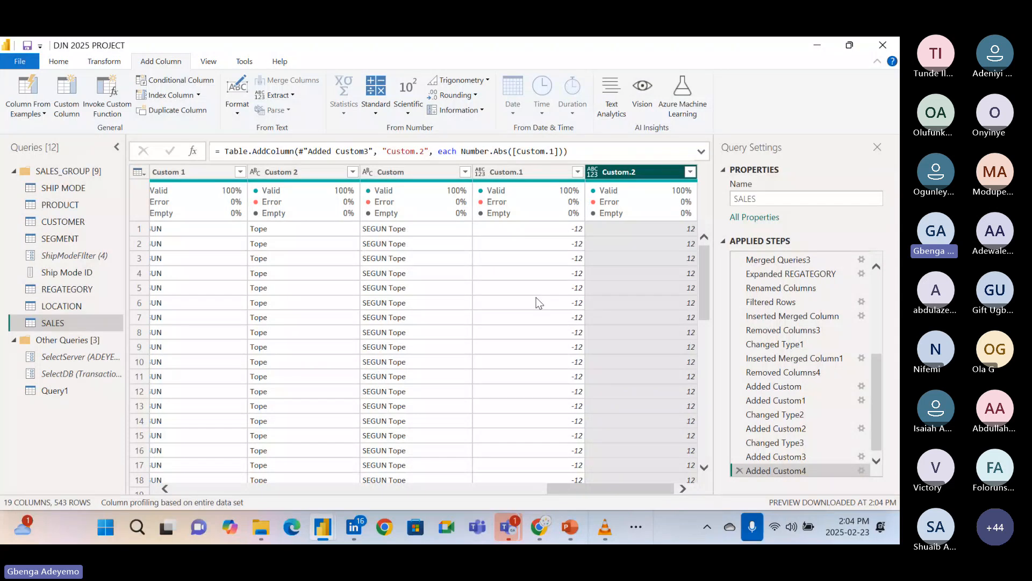
click(862, 471)
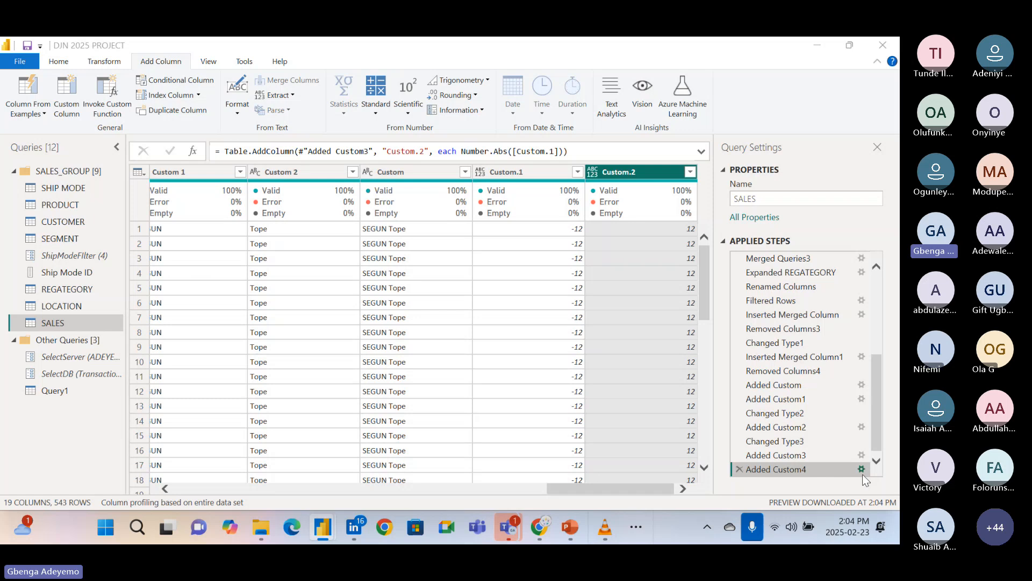
click(685, 128)
scroll(539, 281, down, 3)
scroll(540, 282, up, 3)
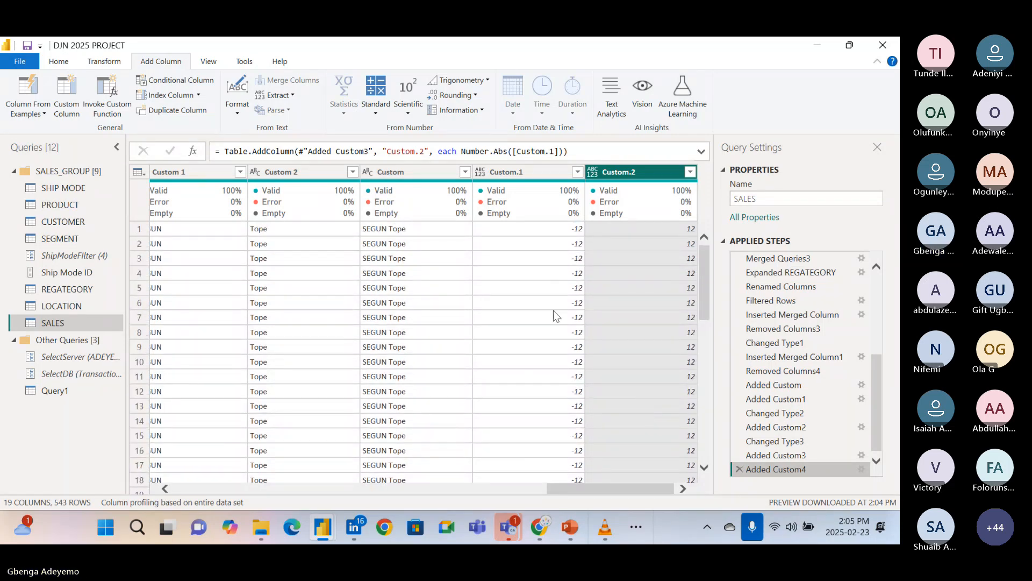
Reopen the Added Custom4 formula for review, with its dialog moved clear of the Custom.1 and Custom.2 values.
click(862, 469)
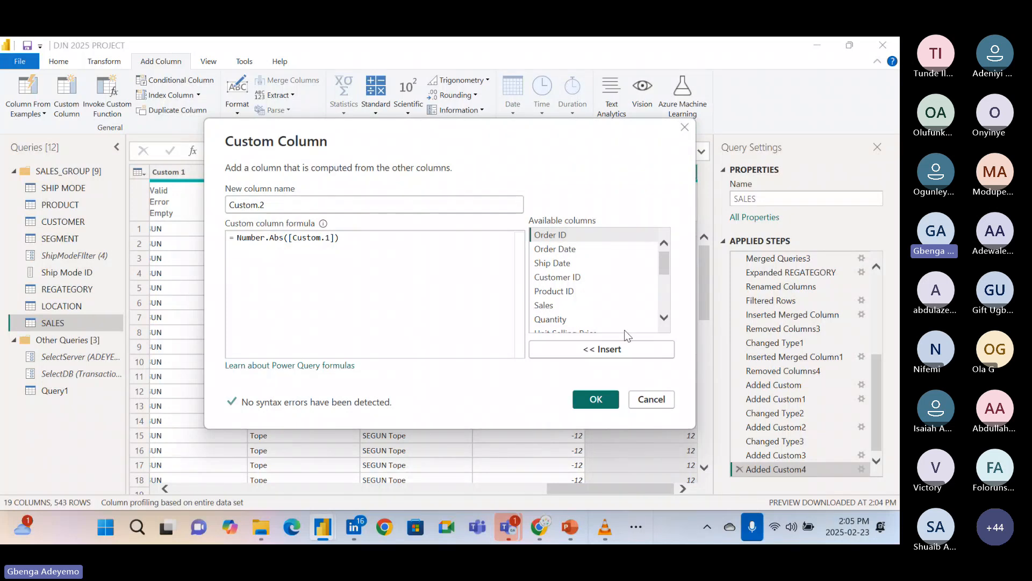
click(369, 240)
drag(431, 134, 281, 75)
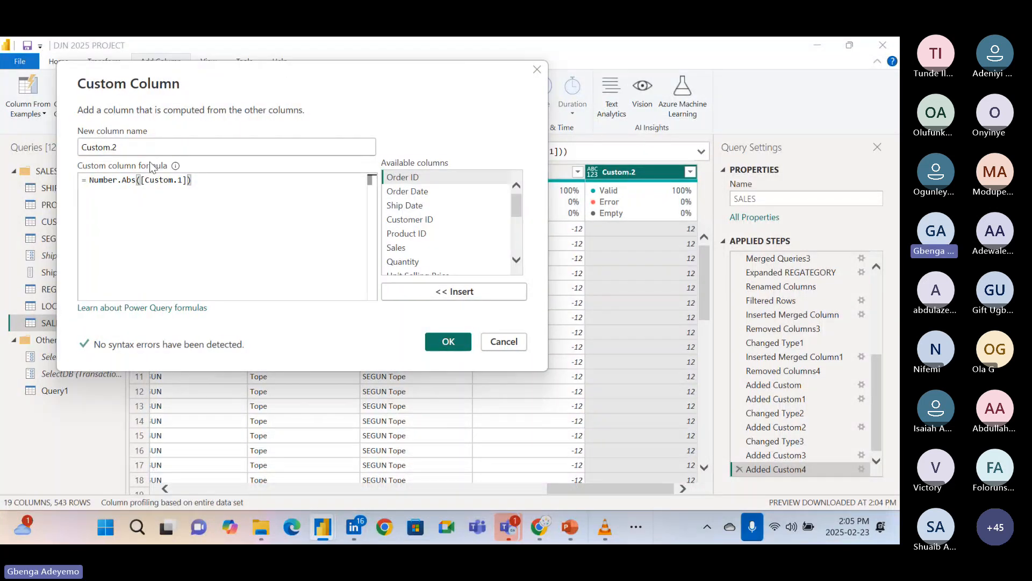
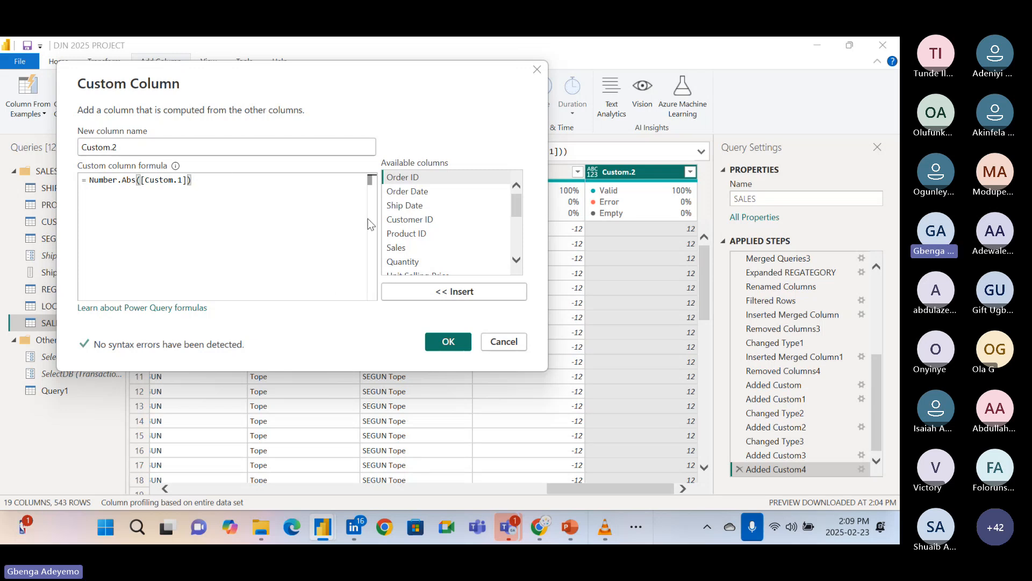
Reopen the Added Custom4 step and clear the Custom.2 formula back to the Number. prefix, removing Abs and its argument.
click(448, 341)
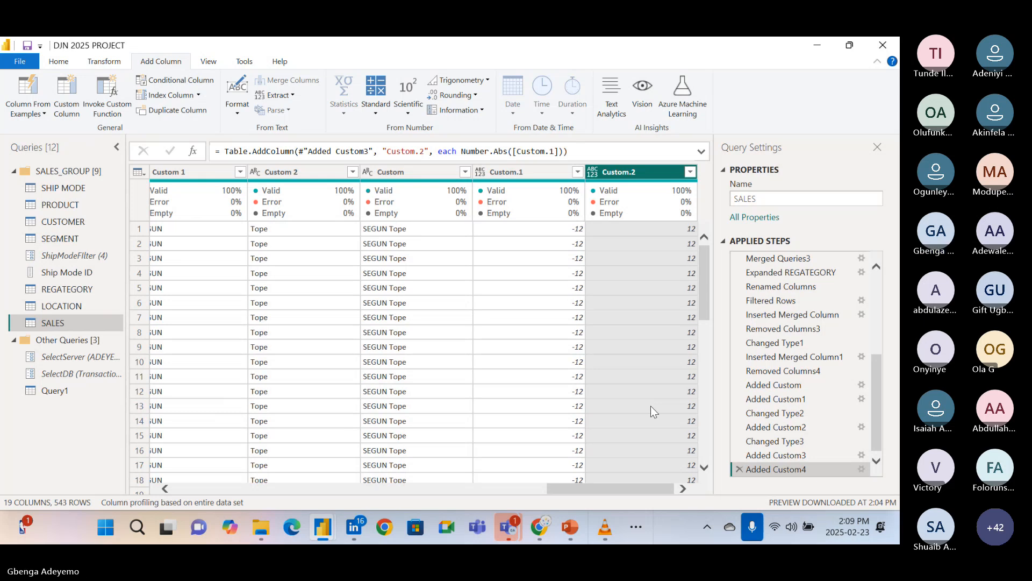
scroll(651, 406, left, 1)
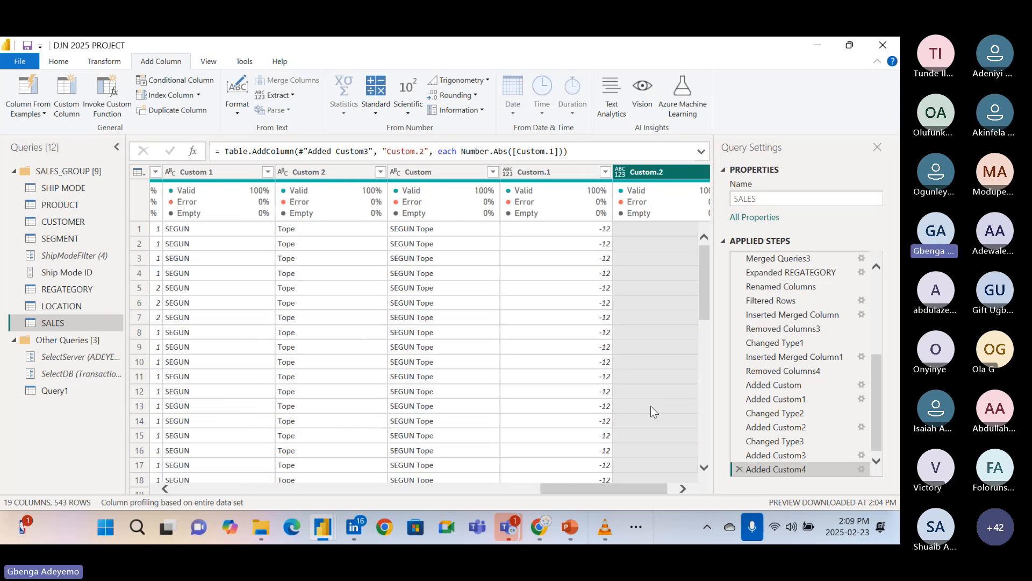
click(862, 471)
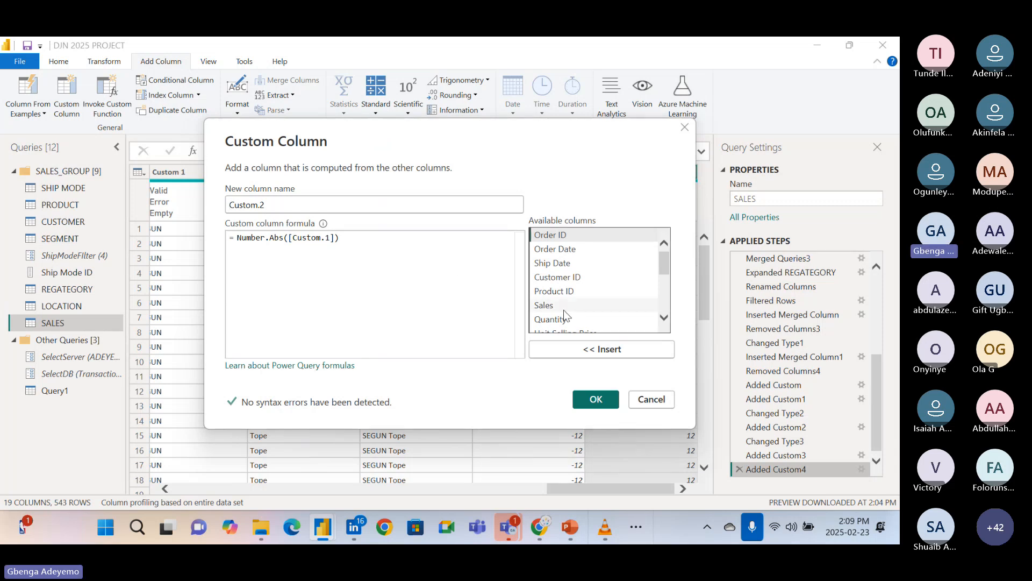
click(361, 246)
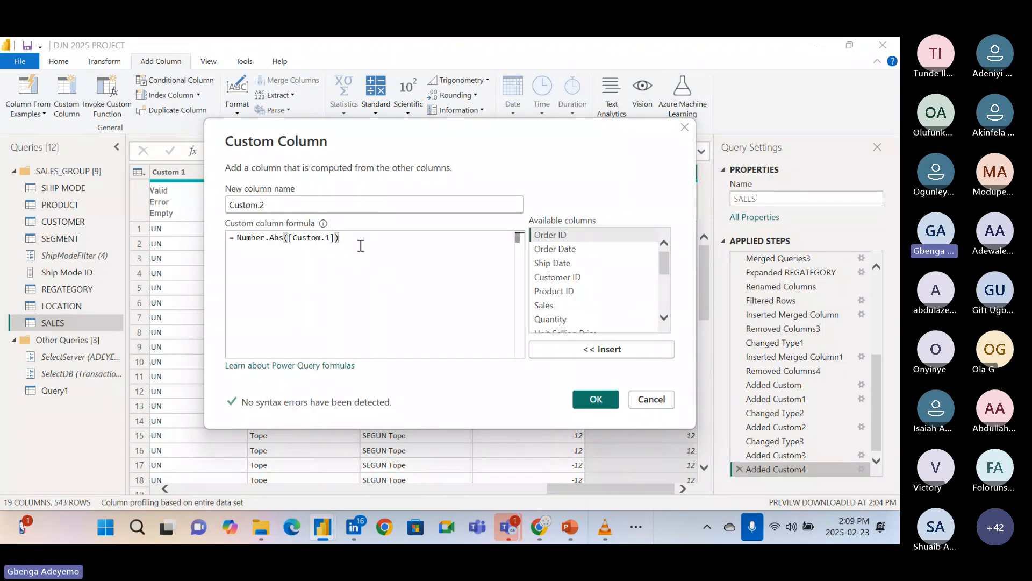
key(BackSpace)
key(BackSpace)
key(BackSpace)
key(BackSpace)
key(BackSpace)
key(BackSpace)
key(BackSpace)
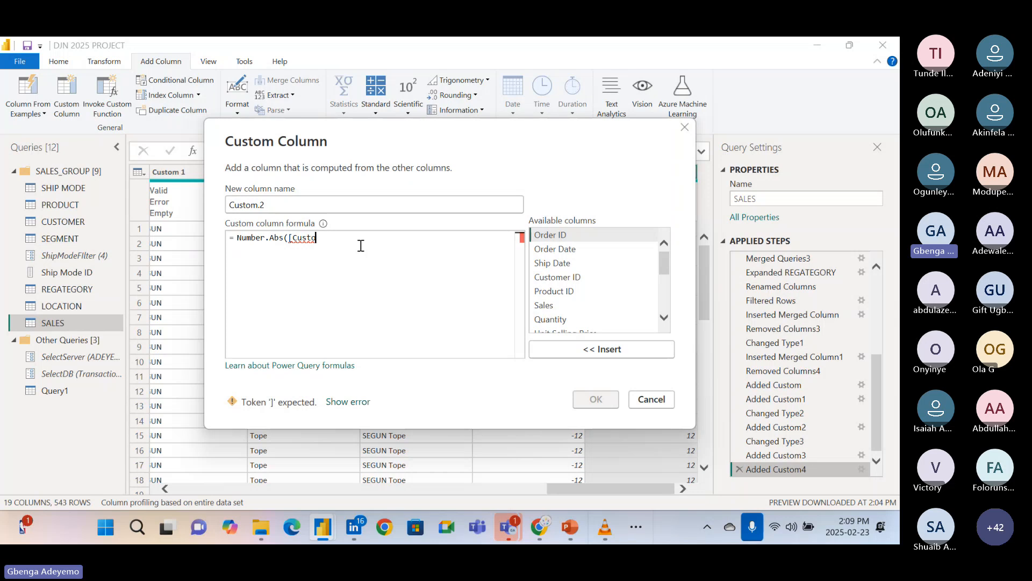
key(BackSpace)
key(BackSpace)
key(BackSpace)
key(BackSpace)
key(BackSpace)
key(BackSpace)
key(BackSpace)
key(BackSpace)
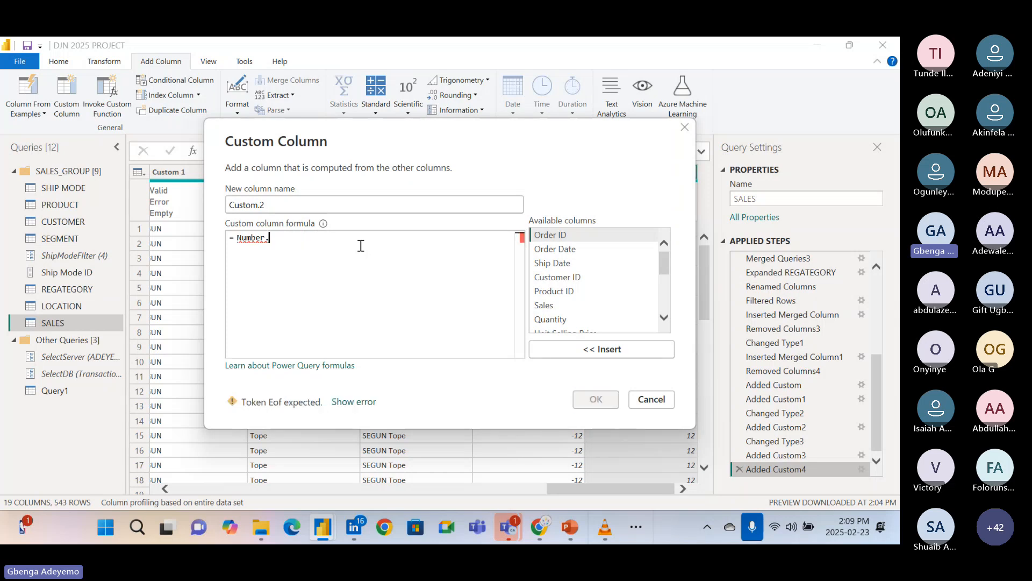
Complete the Custom.2 formula as Number.Power([Sales], 3) and apply it.
text(power)
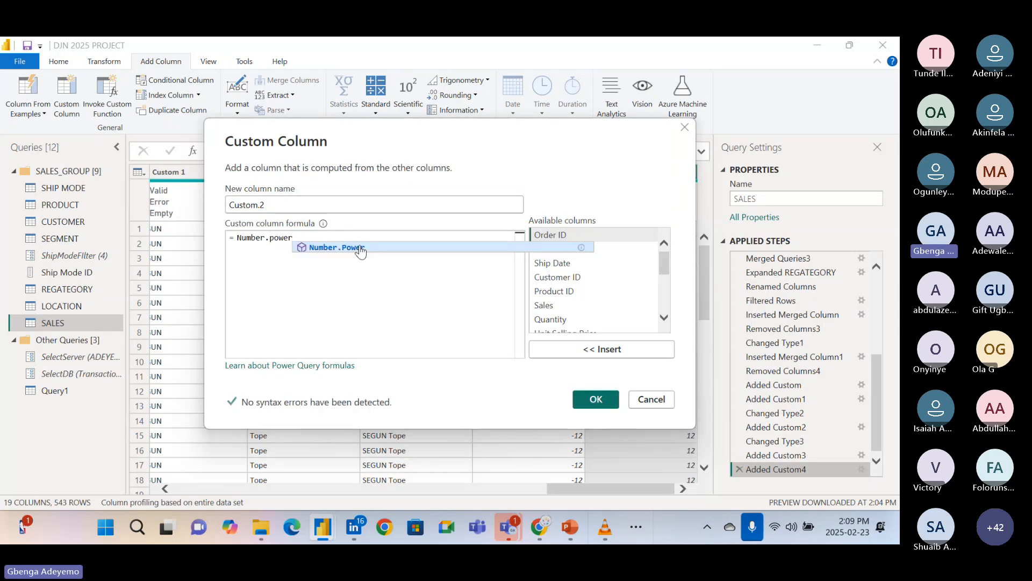
click(352, 249)
text(()
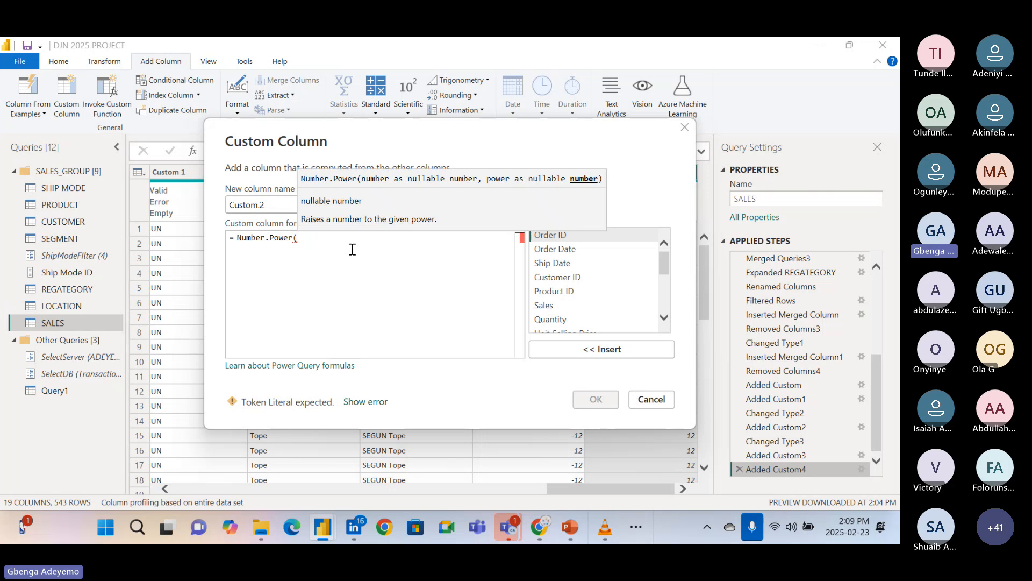
text(sales)
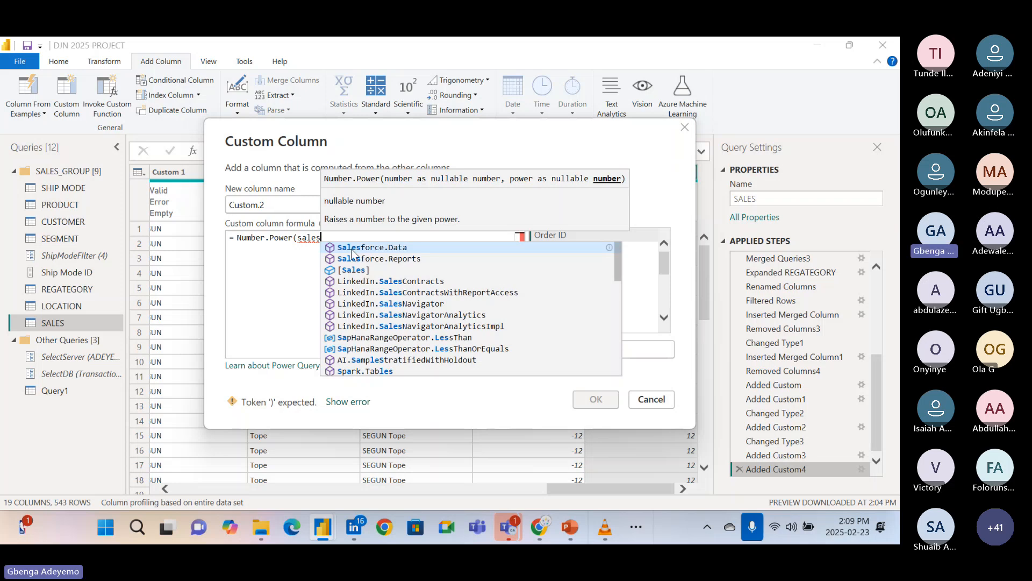
click(359, 269)
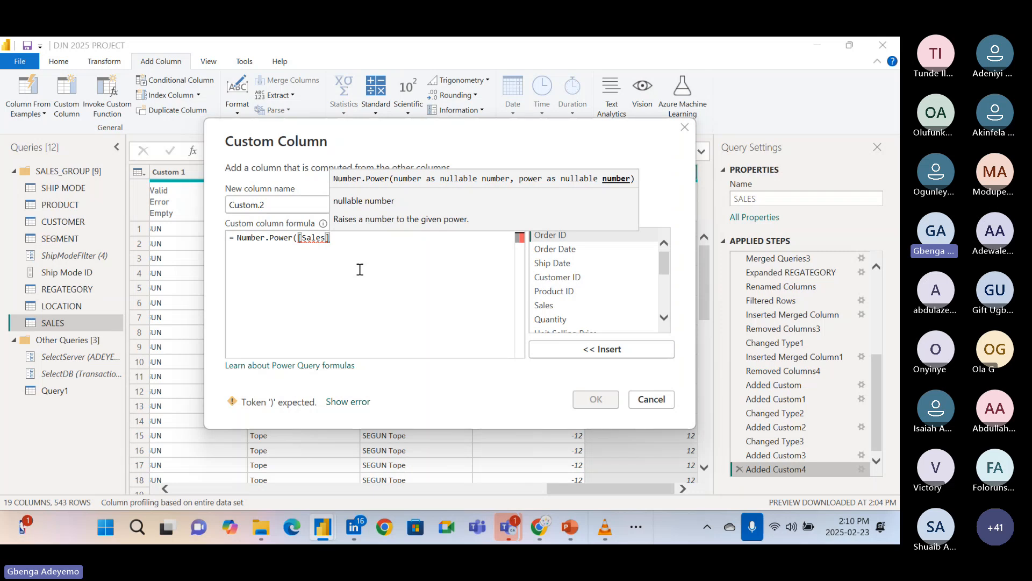
text(,)
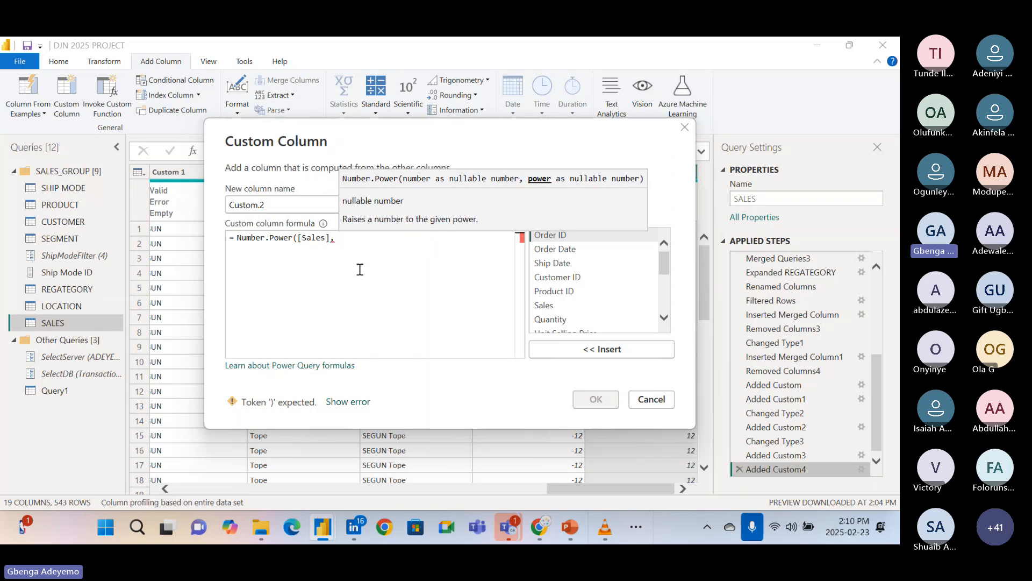
text( 3)
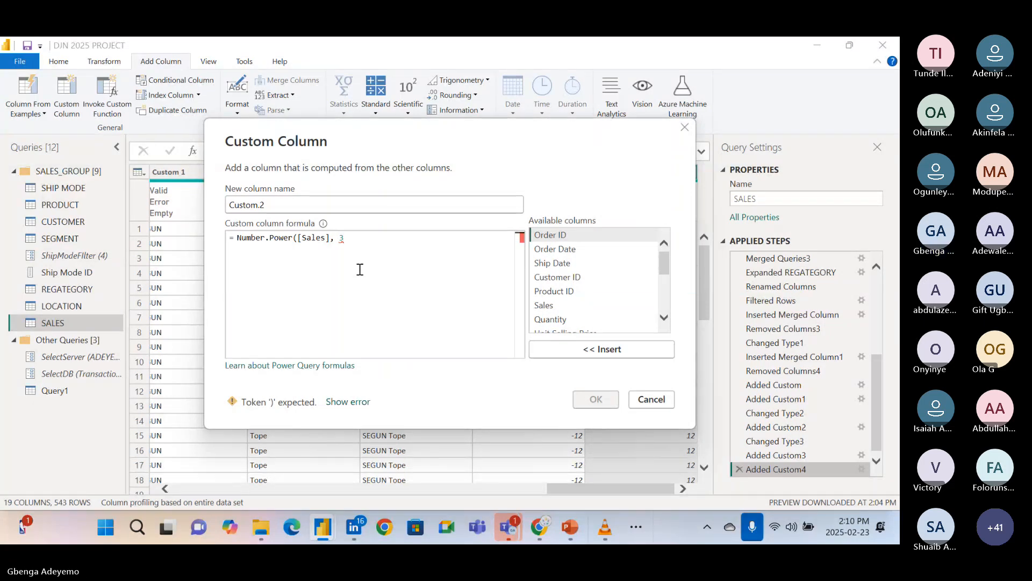
text())
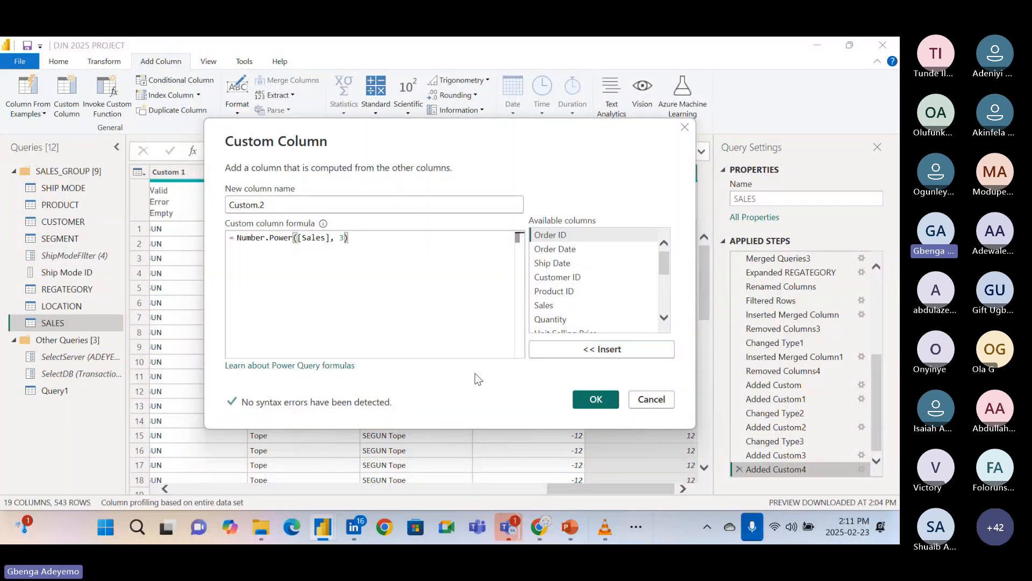
click(600, 398)
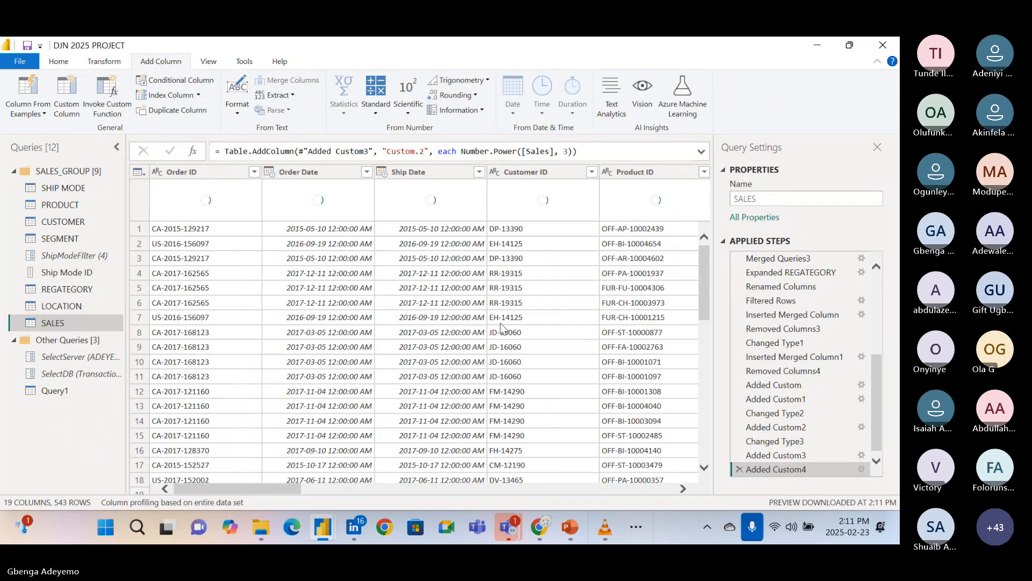
Compare the Sales values with the cubed values in the Custom.2 column.
scroll(405, 339, right, 5)
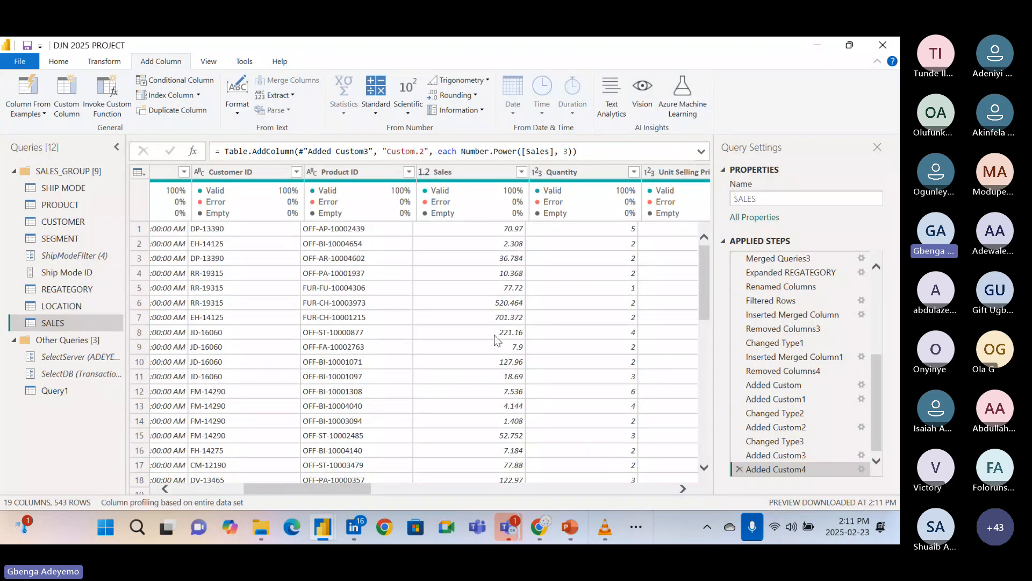
scroll(495, 335, right, 6)
scroll(495, 335, right, 5)
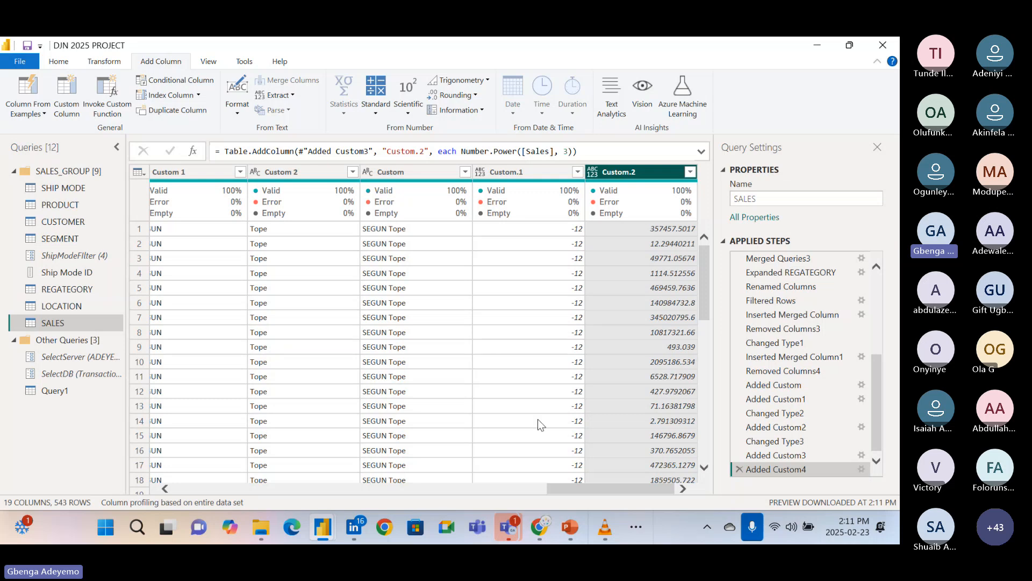
scroll(538, 419, left, 5)
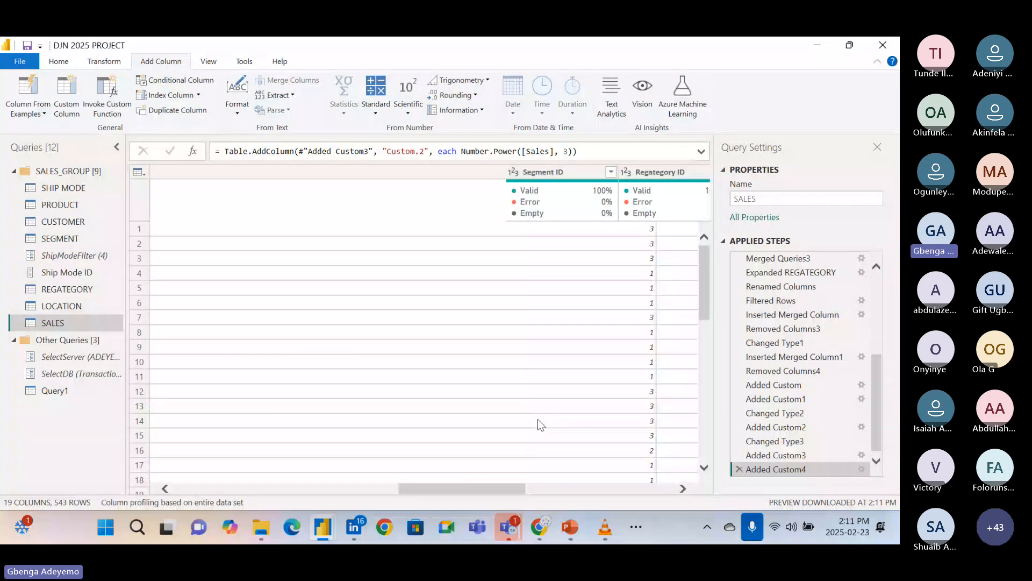
scroll(538, 418, right, 5)
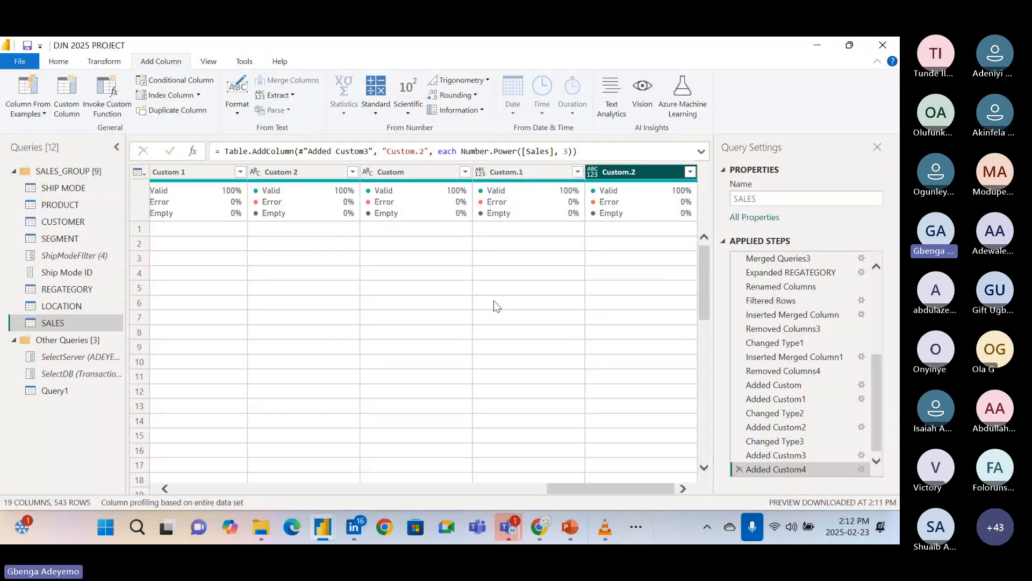
Reopen the Added Custom4 formula and remove the Power function with its arguments, keeping only the Number. prefix.
click(861, 469)
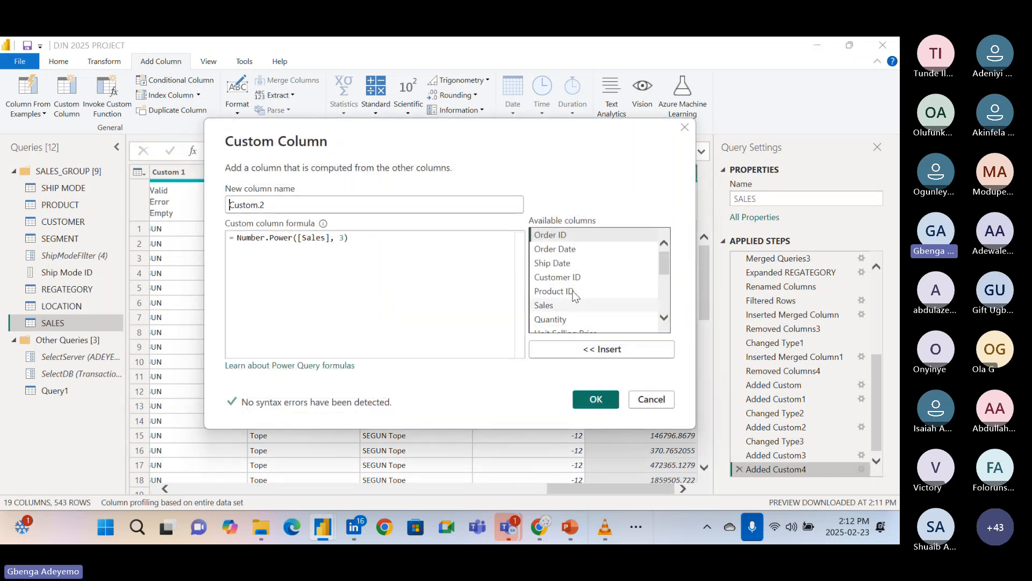
click(361, 243)
key(BackSpace)
key(BackSpace)
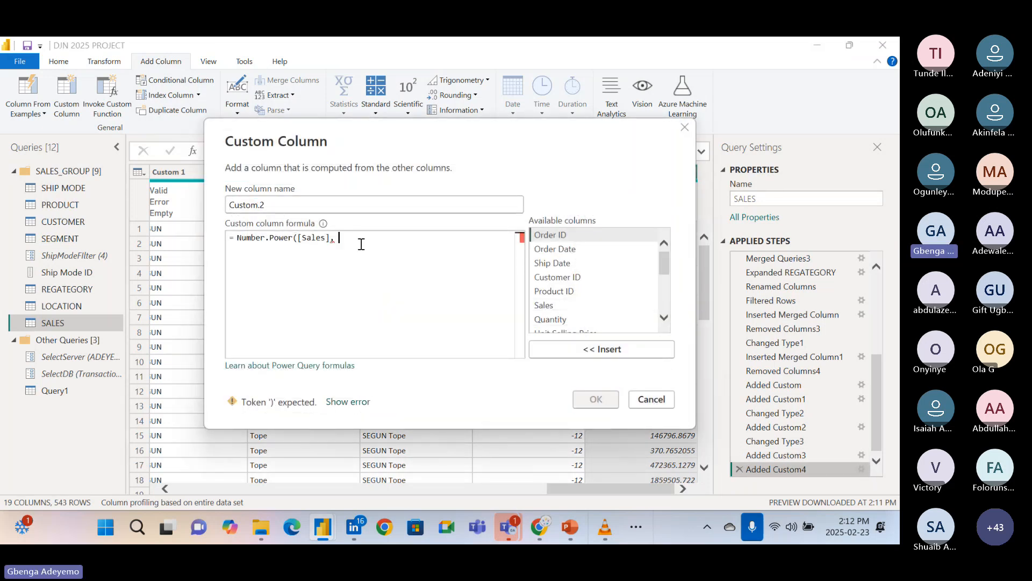
key(BackSpace)
key(BackSpace)
key(BackSpace)
key(BackSpace)
key(BackSpace)
key(BackSpace)
key(BackSpace)
key(BackSpace)
key(BackSpace)
key(BackSpace)
key(BackSpace)
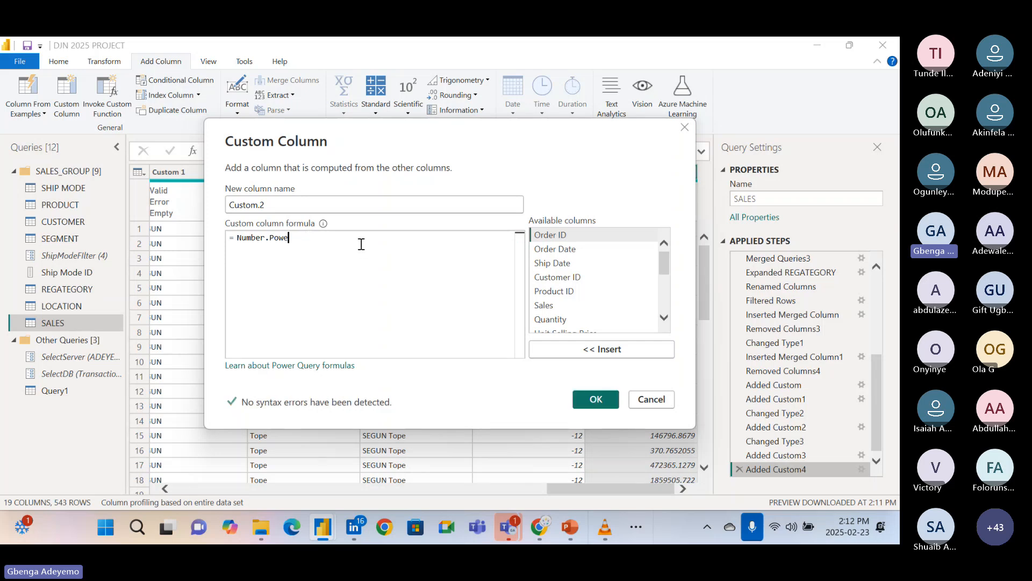
key(BackSpace)
key(BackSpace)
key(BackSpace)
key(BackSpace)
Complete the Custom.2 formula as Number.Round([Sales], 2) and apply it.
text(ro)
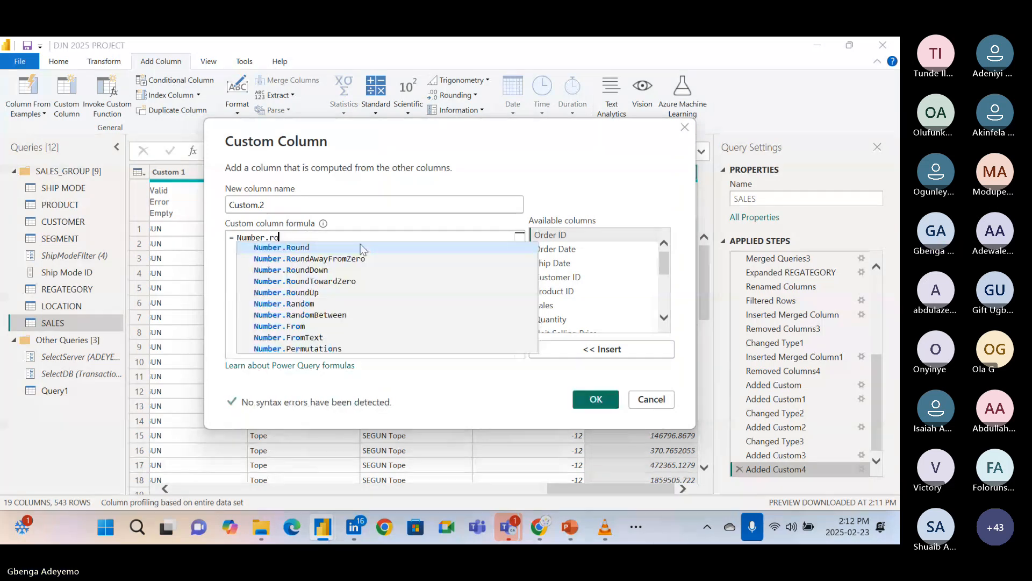
text(und)
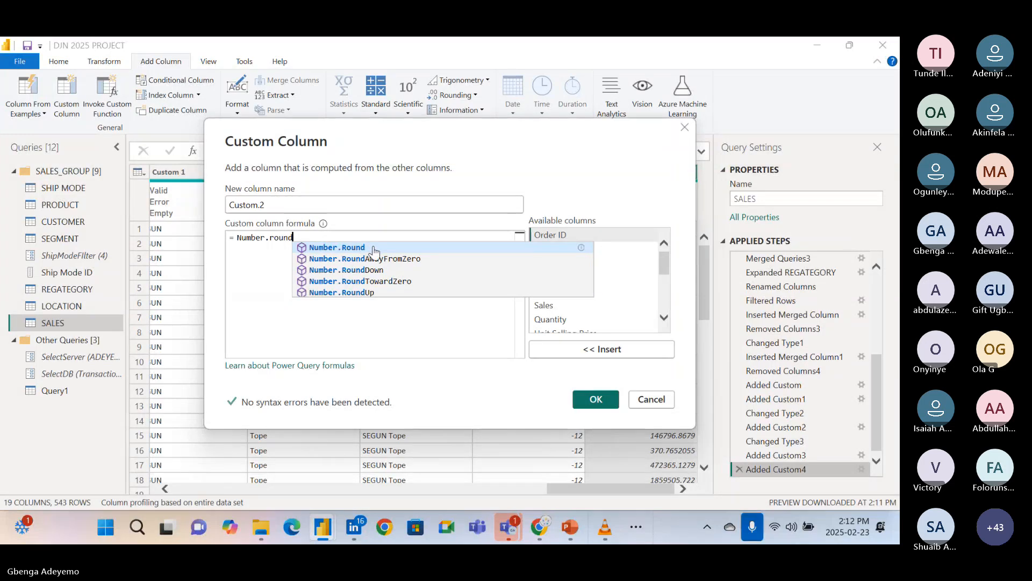
click(371, 247)
text(()
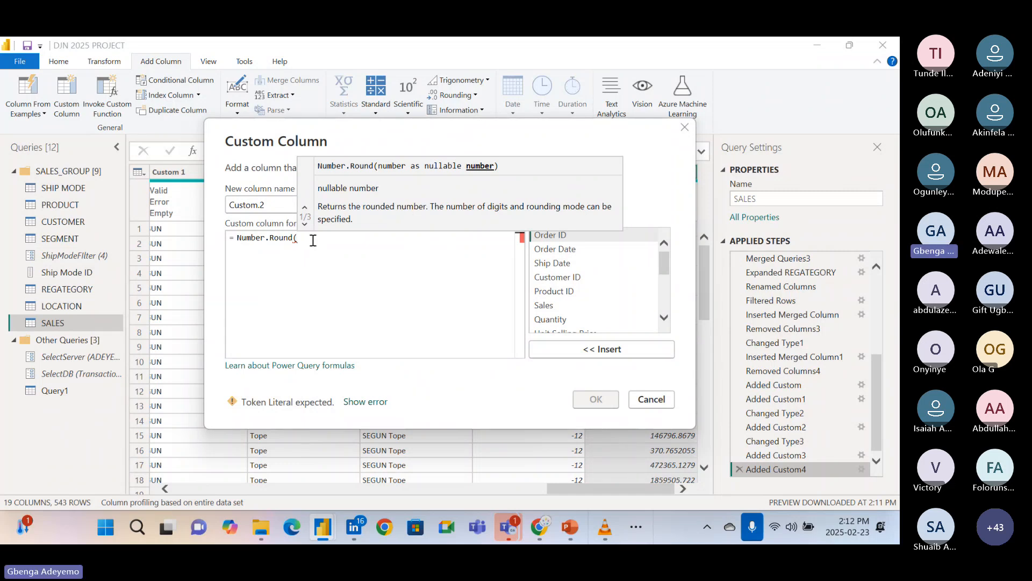
text(sa)
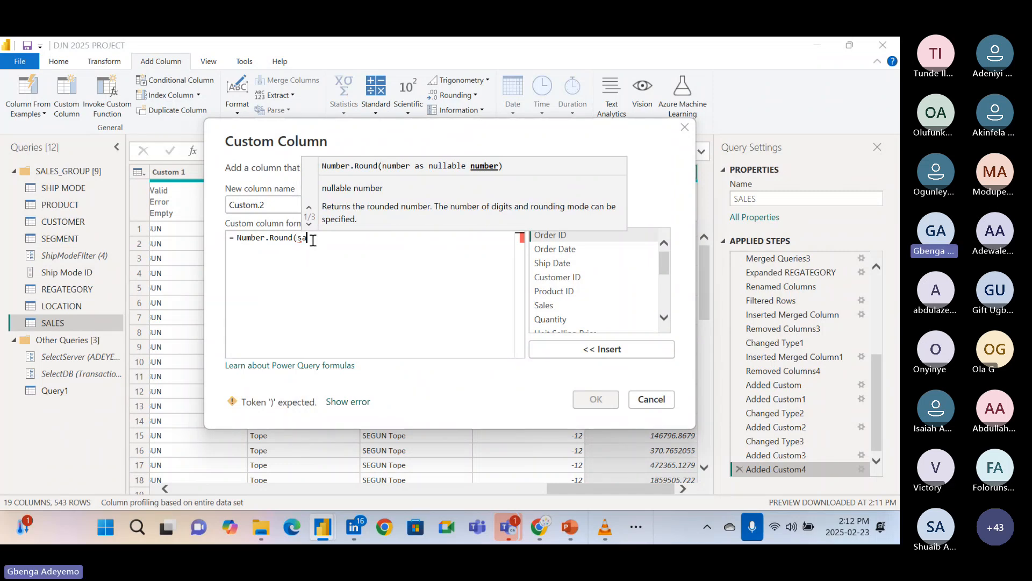
text(les)
click(368, 269)
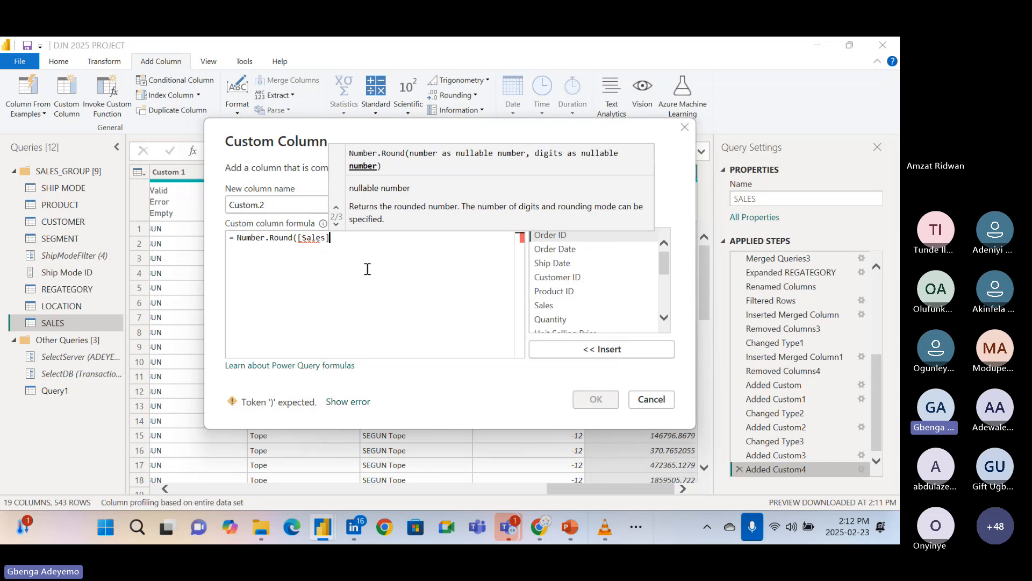
text(, )
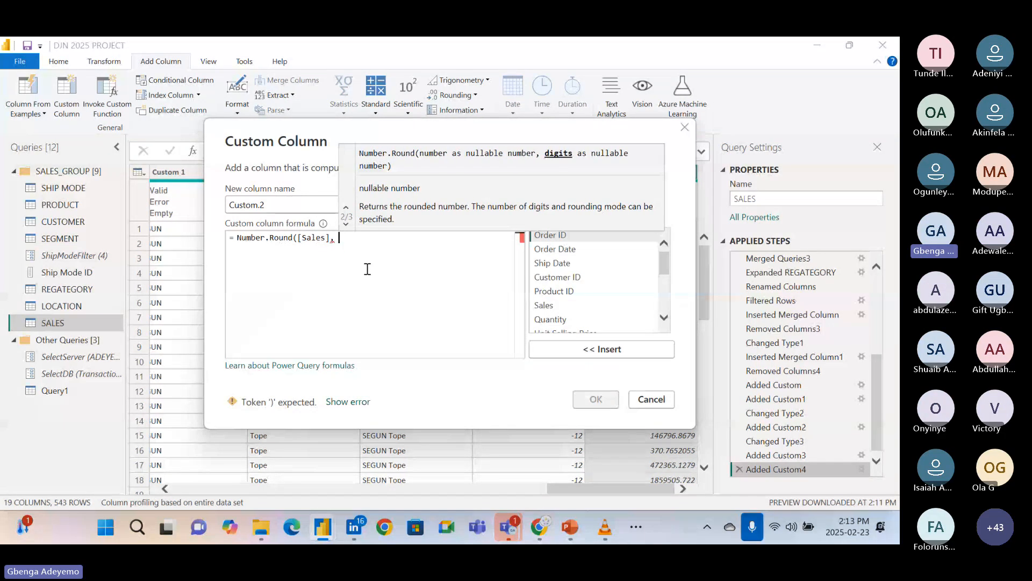
text(2)
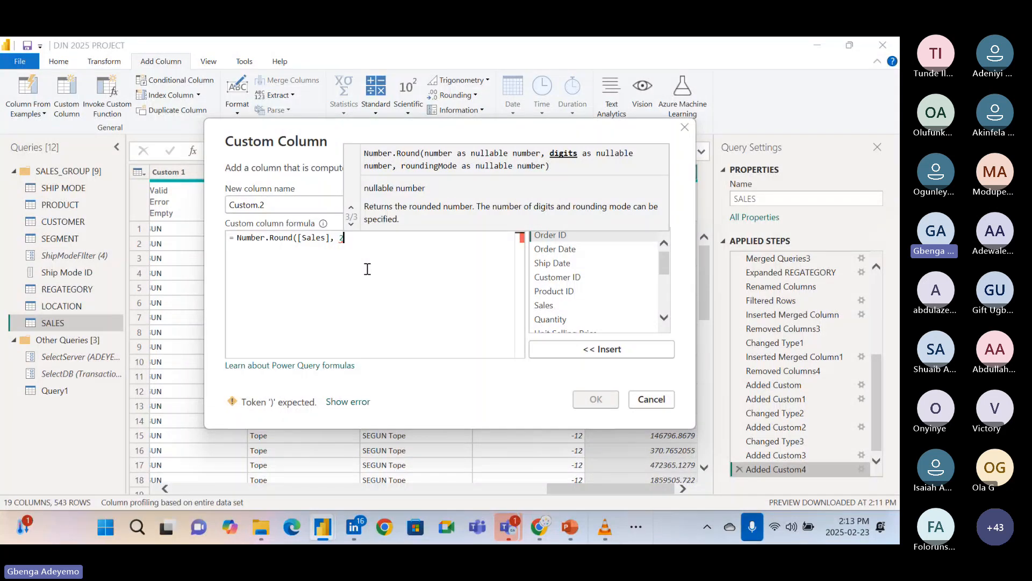
text())
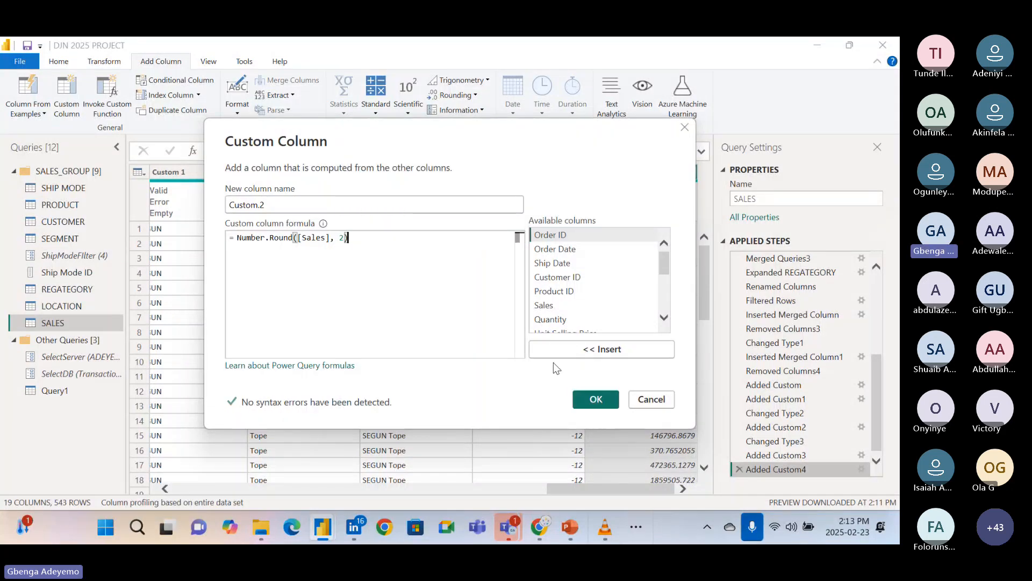
click(601, 403)
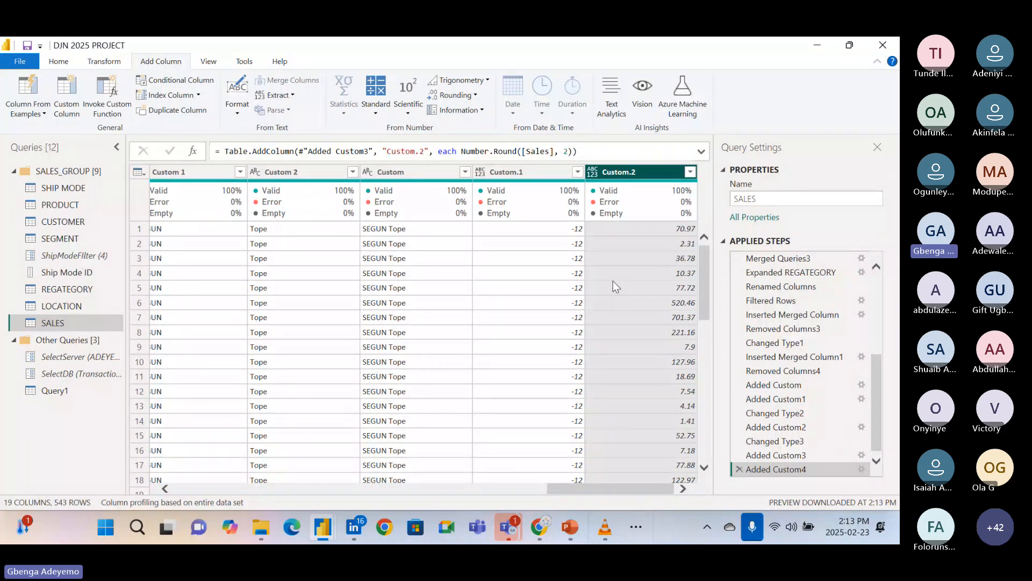
Change the digits argument of the Custom.2 rounding formula to 1 and apply Number.Round([Sales], 1).
click(861, 470)
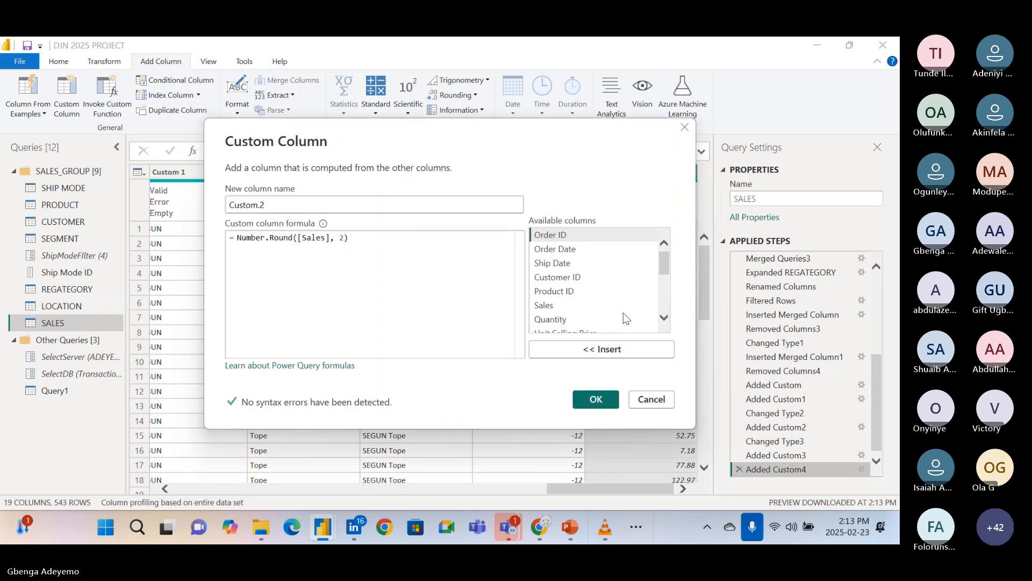
click(347, 238)
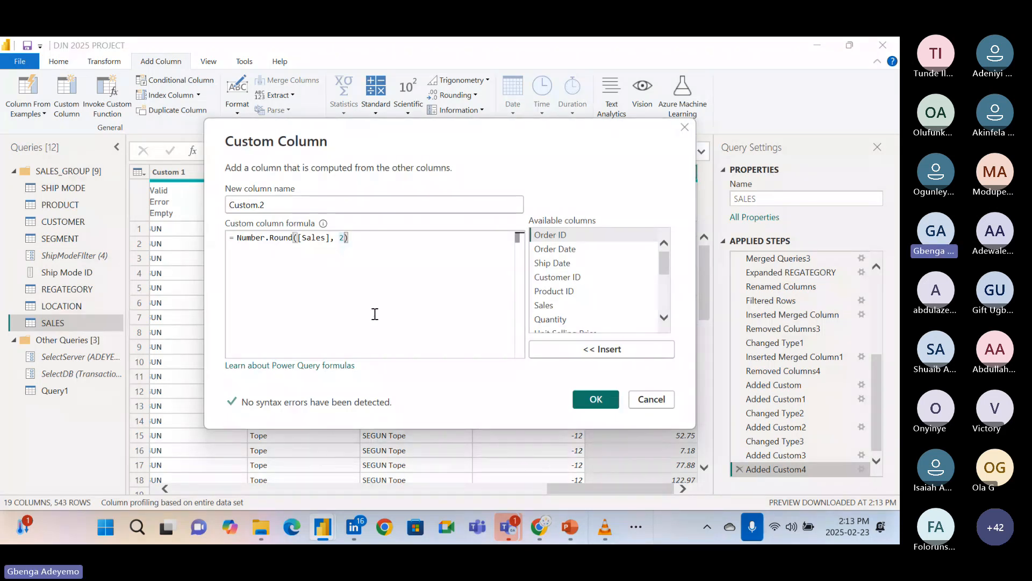
key(BackSpace)
text(1)
click(602, 398)
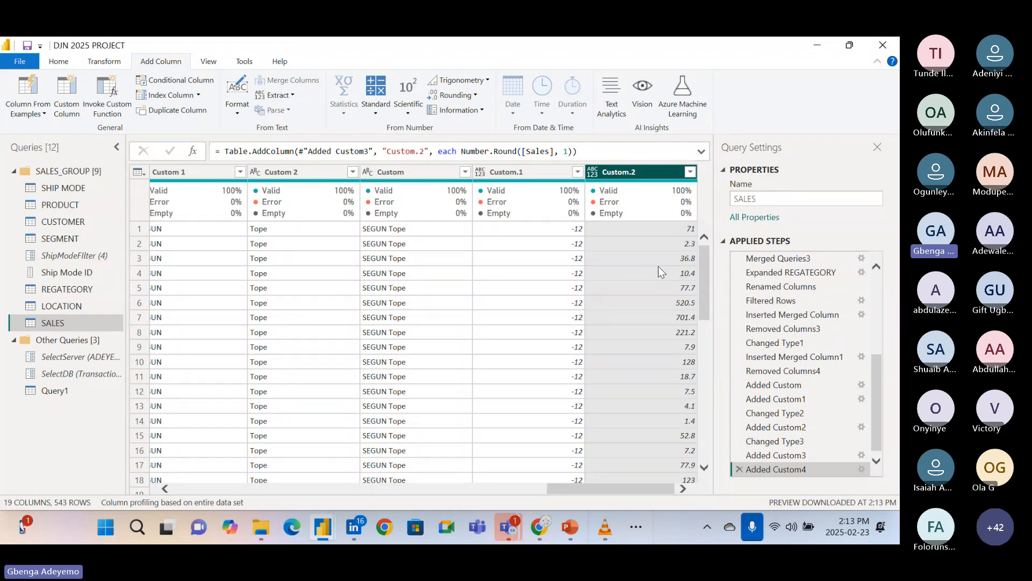
Change the digits argument of the Custom.2 rounding formula to 3 and apply Number.Round([Sales], 3).
click(862, 472)
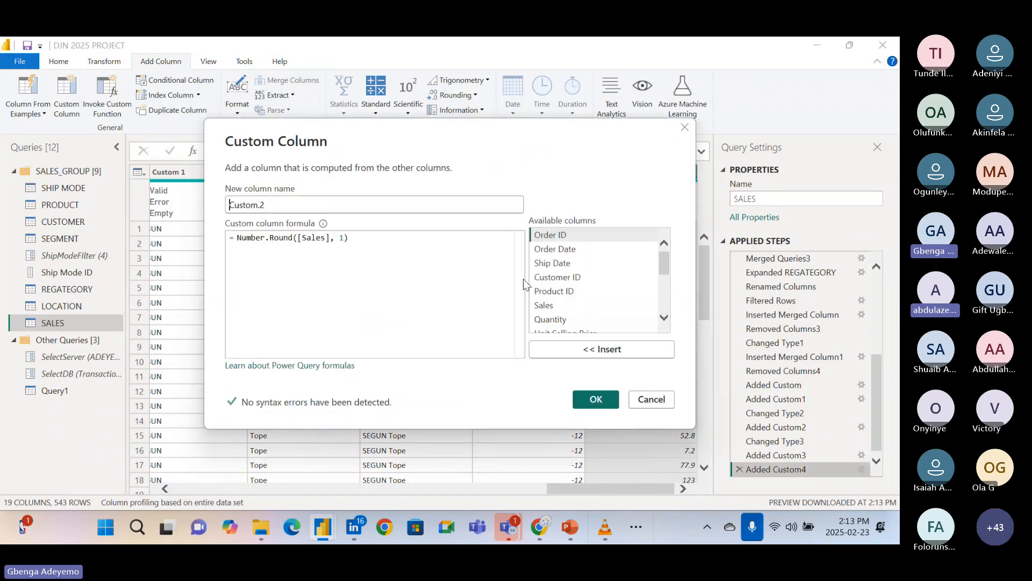
click(347, 237)
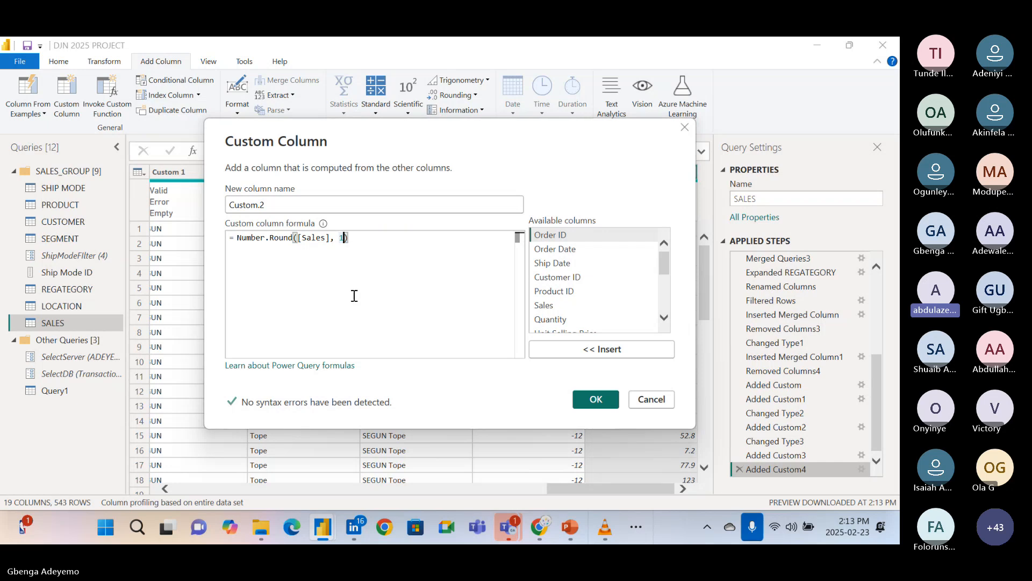
key(BackSpace)
text(3)
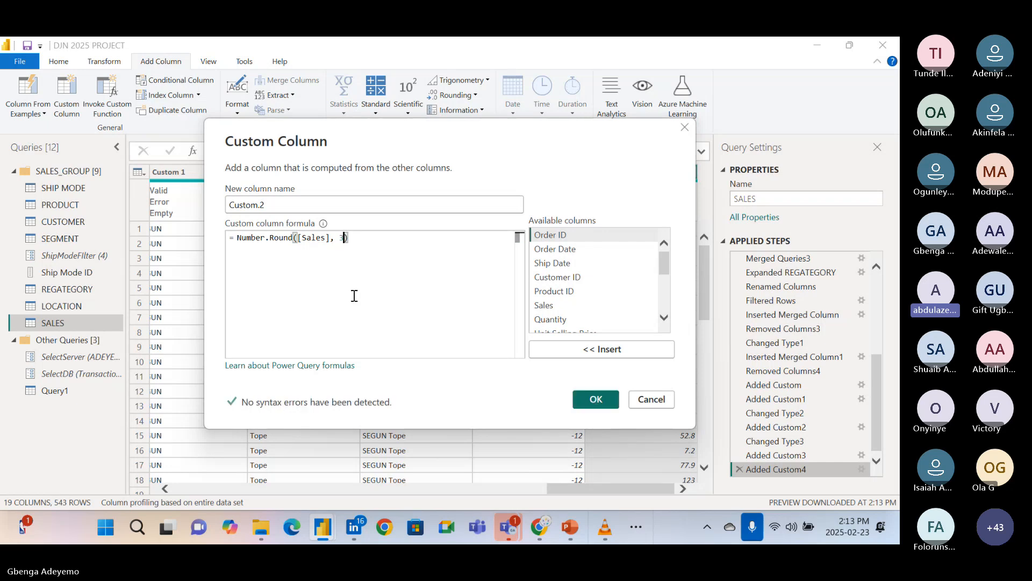
click(597, 399)
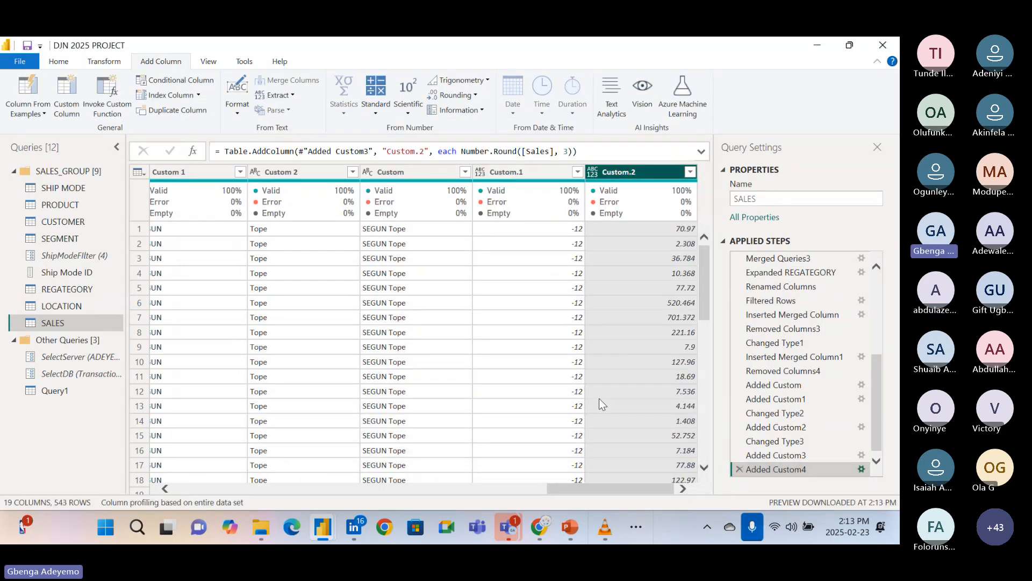
Set the digits argument of the Custom.2 formula to 5, apply Number.Round([Sales], 5) and look through the rounded values.
click(860, 471)
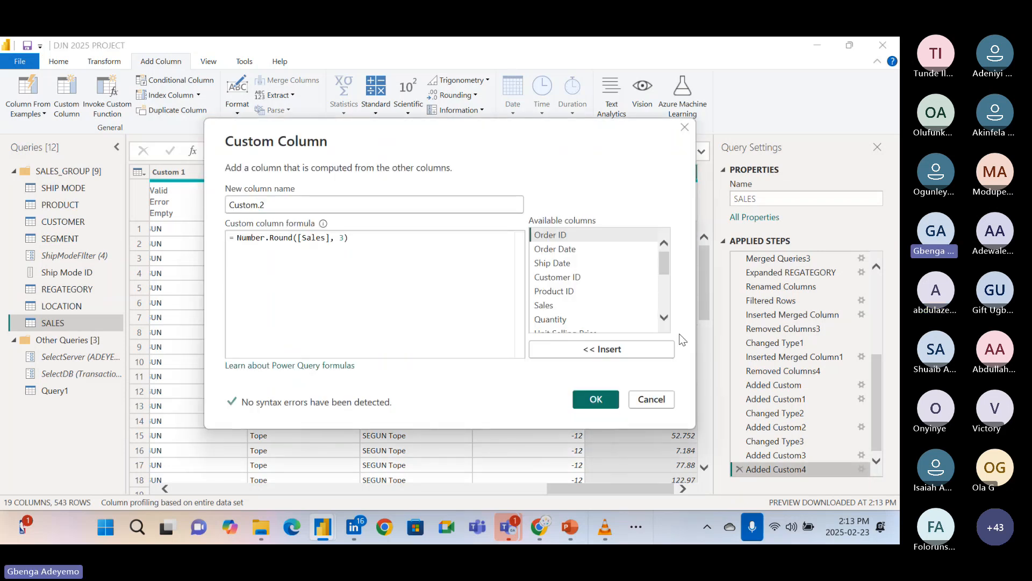
click(342, 240)
key(BackSpace)
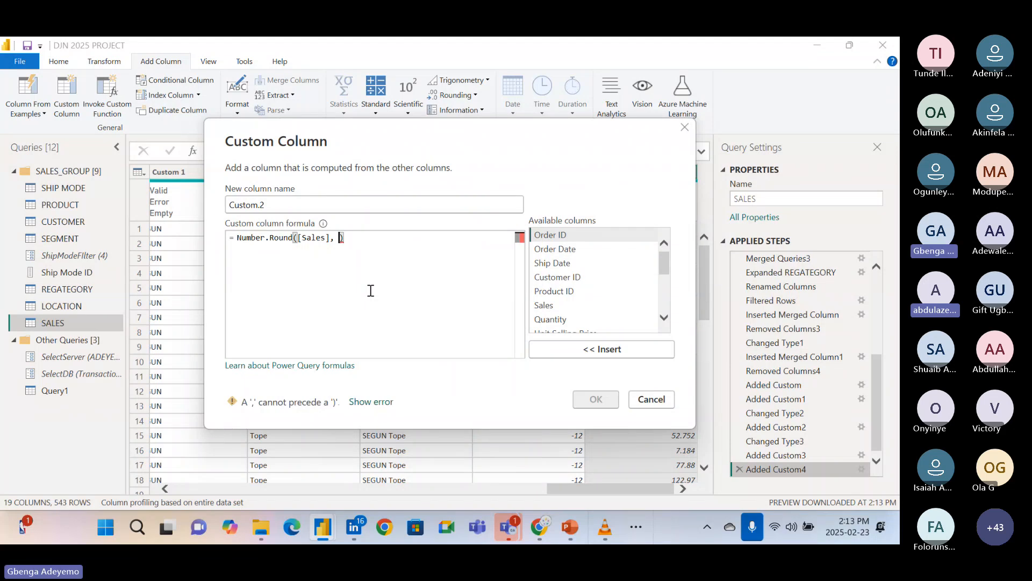
text(4)
key(BackSpace)
text(5)
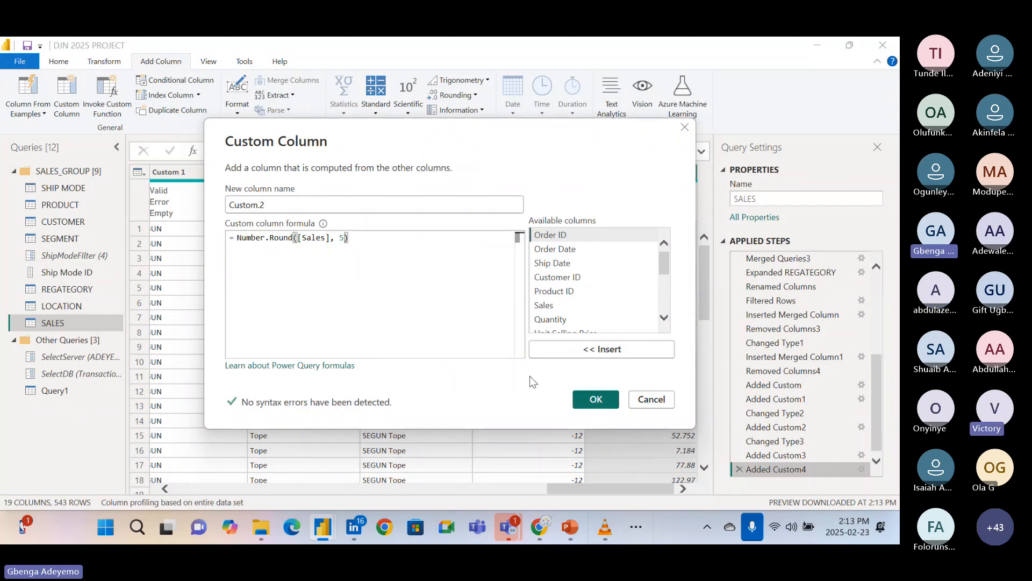
click(595, 400)
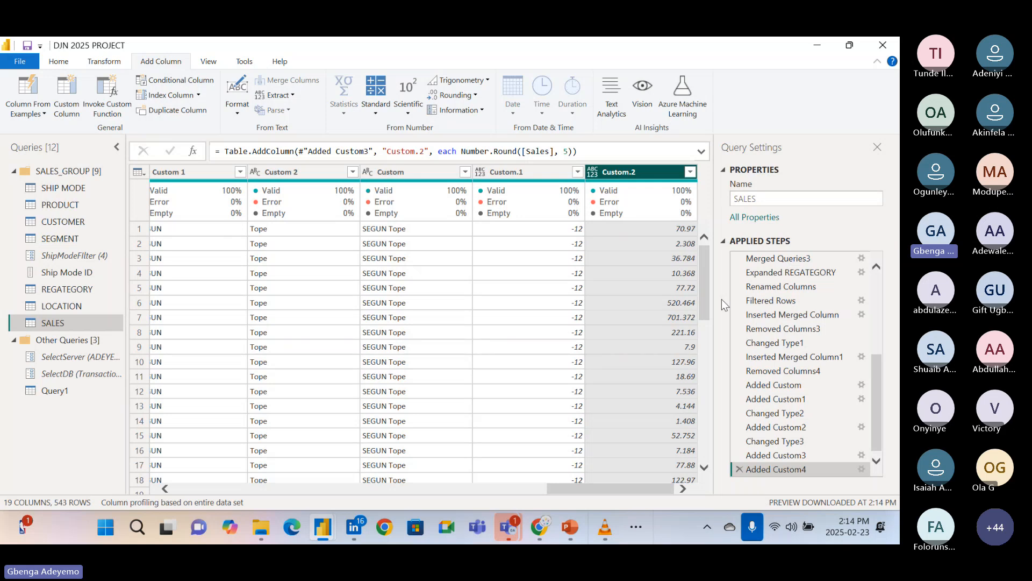
scroll(641, 370, down, 8)
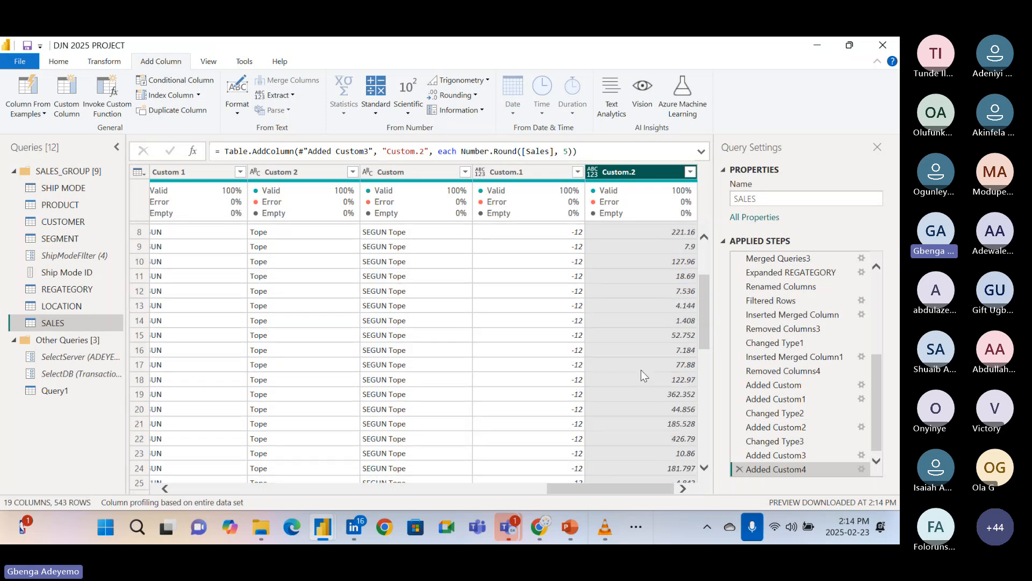
scroll(641, 370, down, 8)
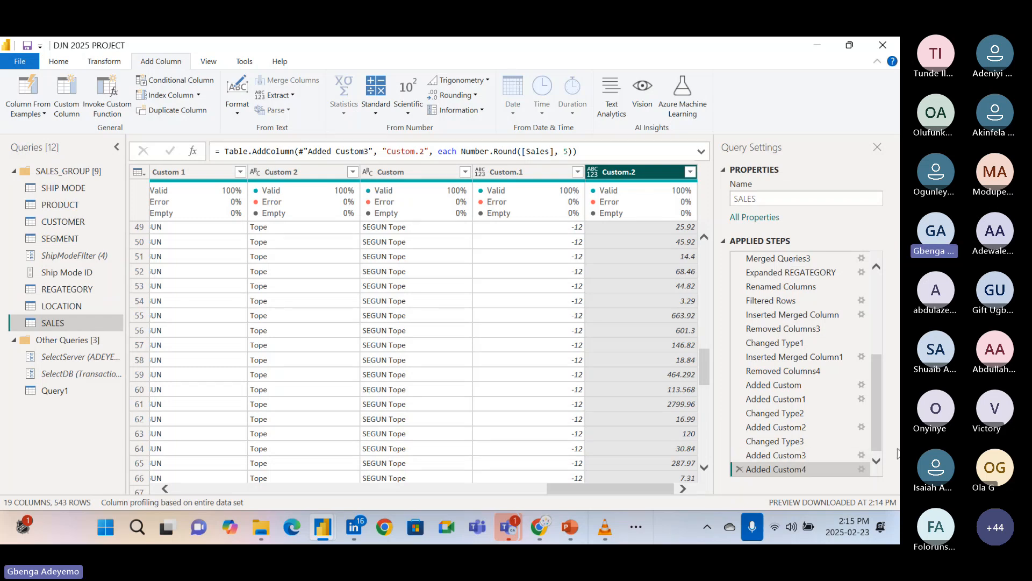
Delete the applied steps of the SALES query from Added Custom4 back through Added Custom, keeping Removed Columns4 as the last step.
click(740, 467)
click(740, 463)
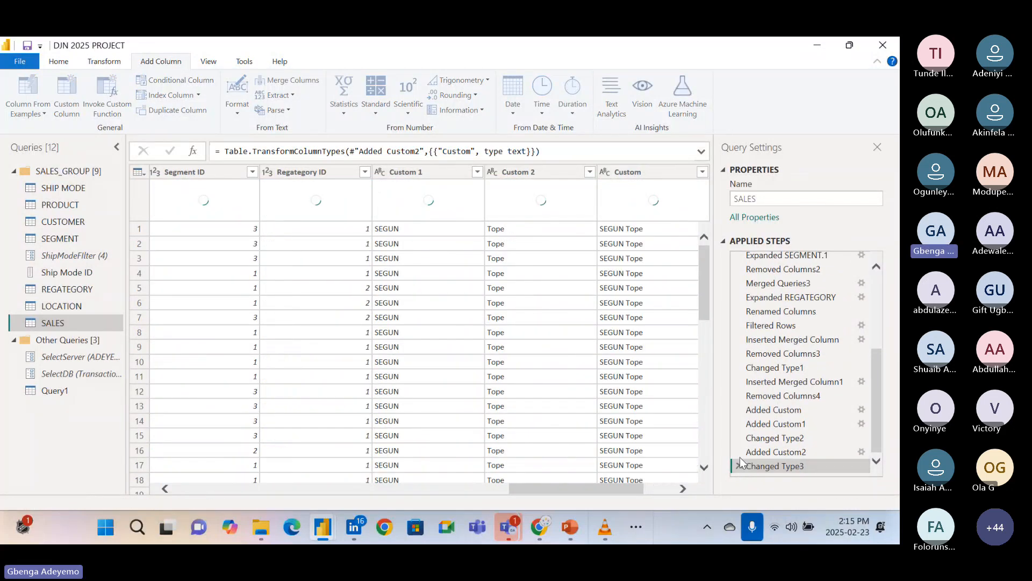
click(740, 466)
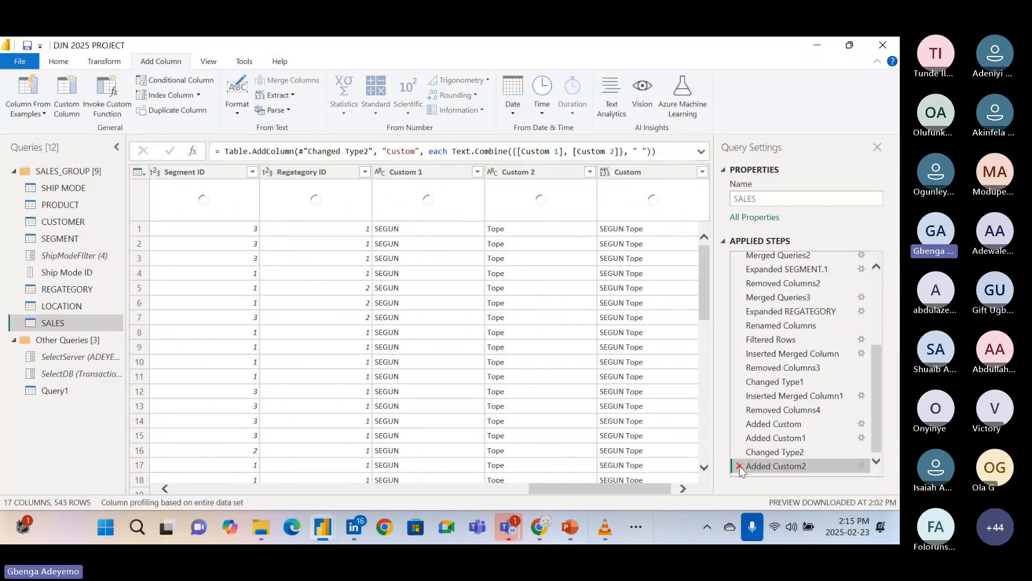
click(740, 465)
click(739, 465)
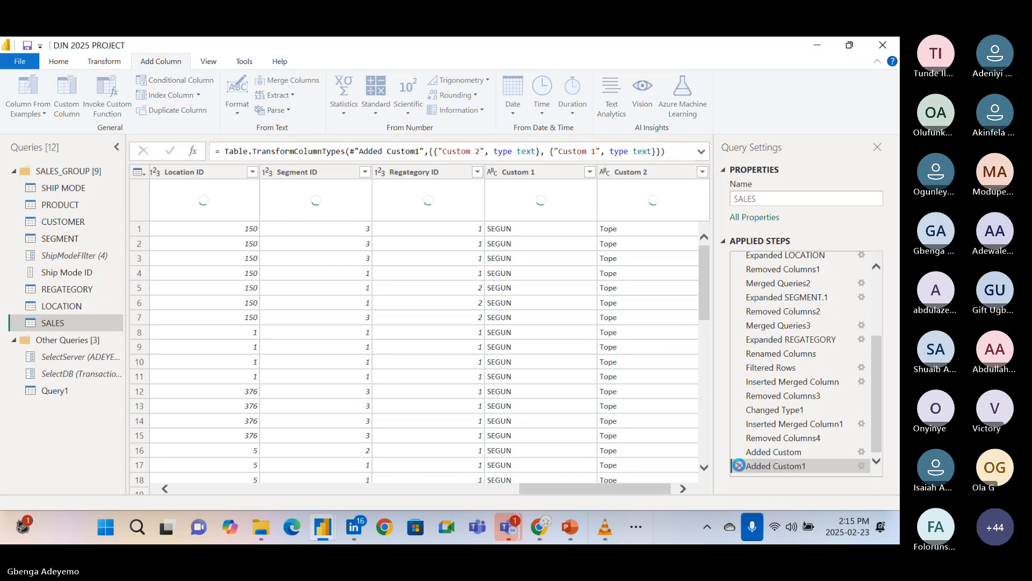
click(740, 464)
click(740, 465)
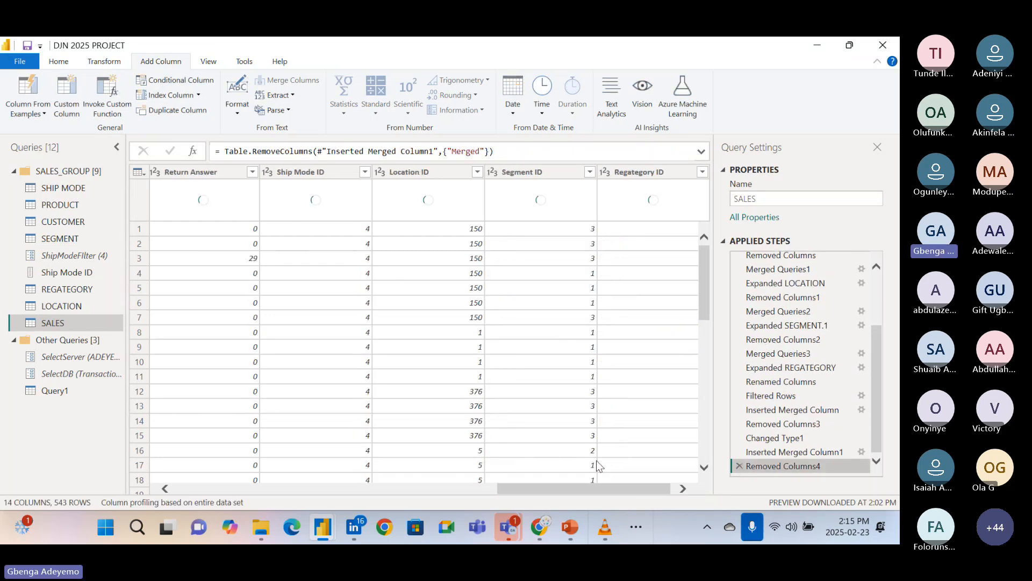
Add a Year column extracted from the Order Date column of the SALES query.
drag(573, 488, 152, 481)
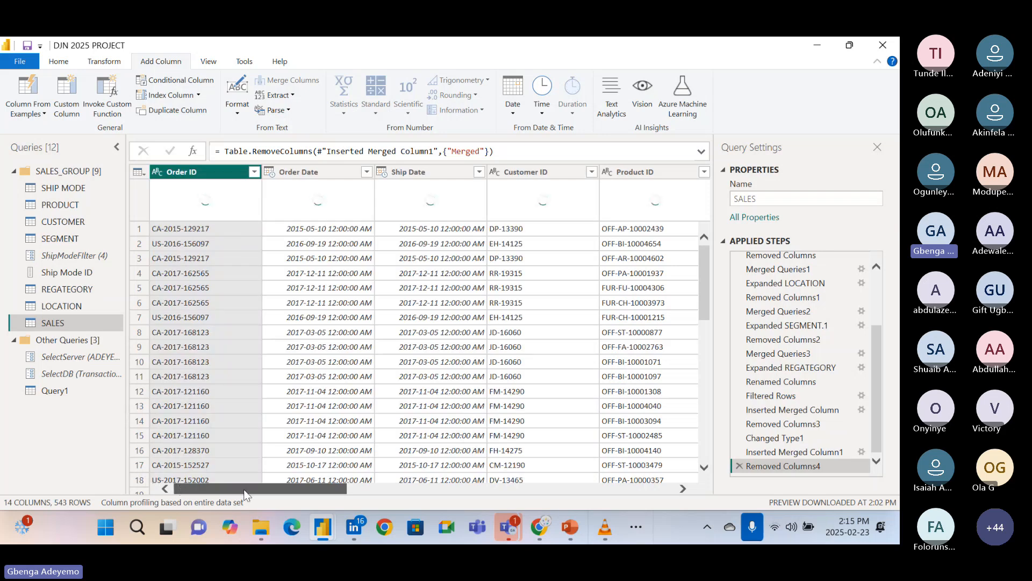
drag(245, 491, 283, 481)
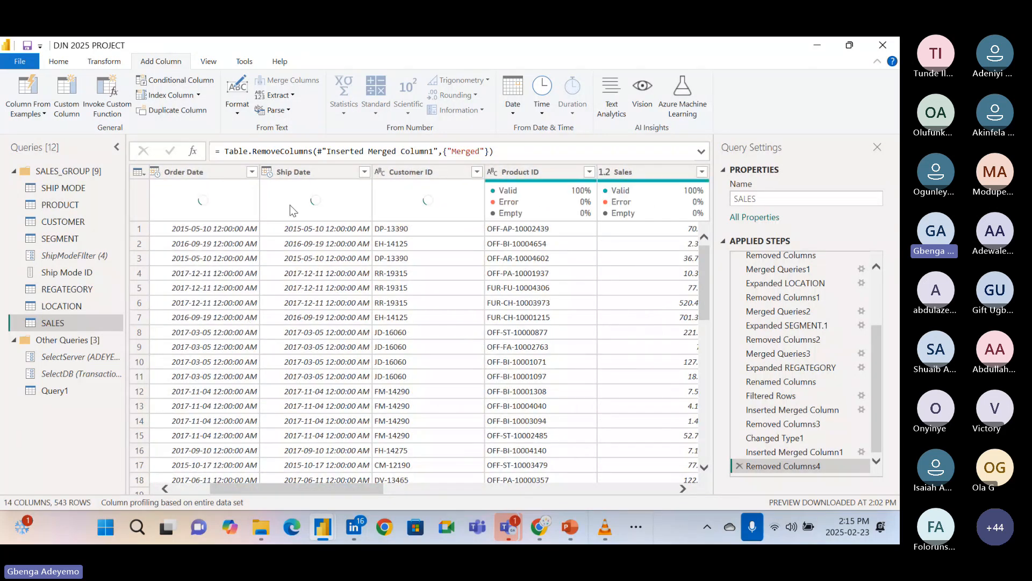
click(193, 172)
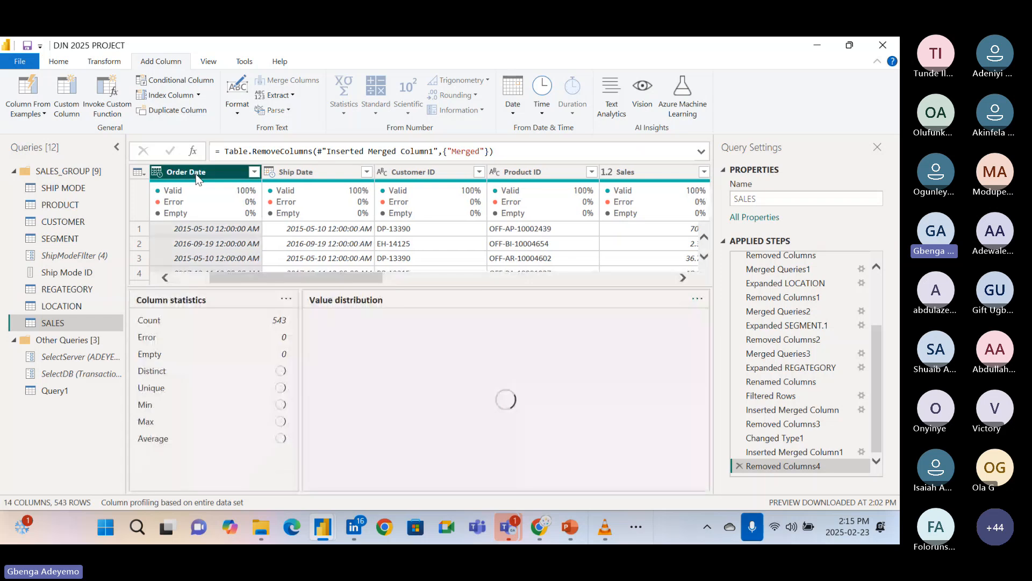
click(278, 95)
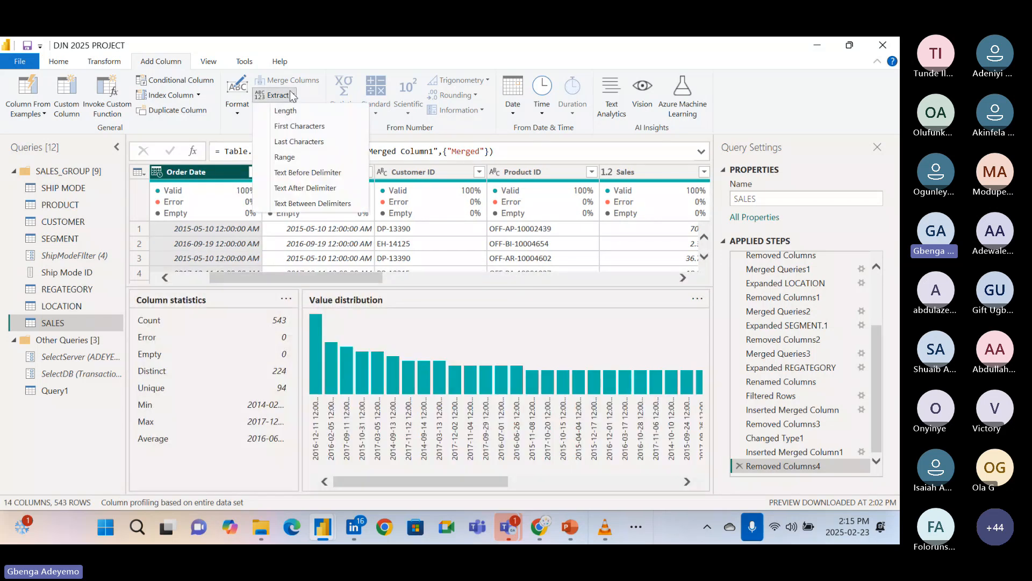
click(289, 96)
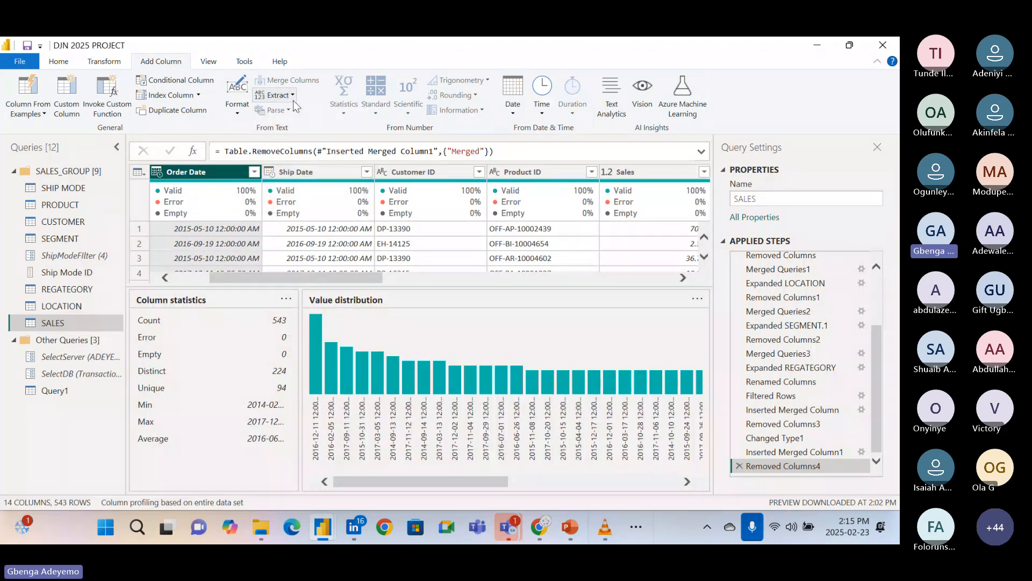
click(235, 111)
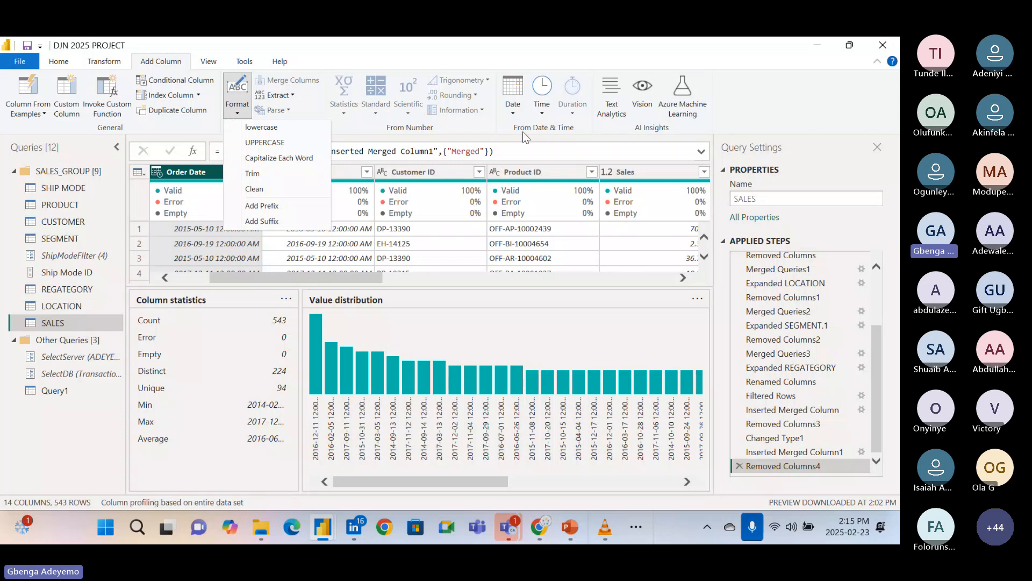
click(511, 114)
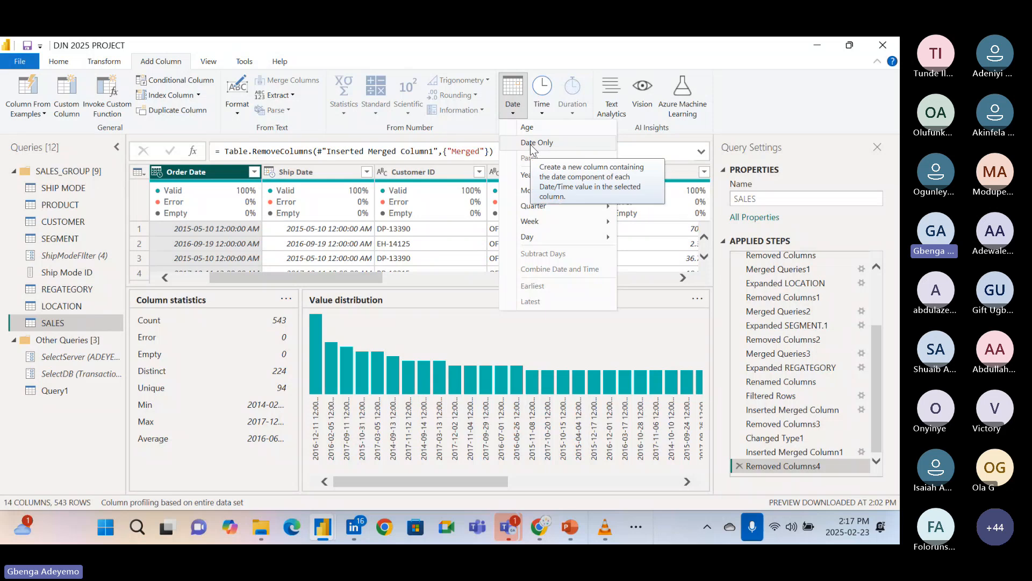
mouse_move(530, 178)
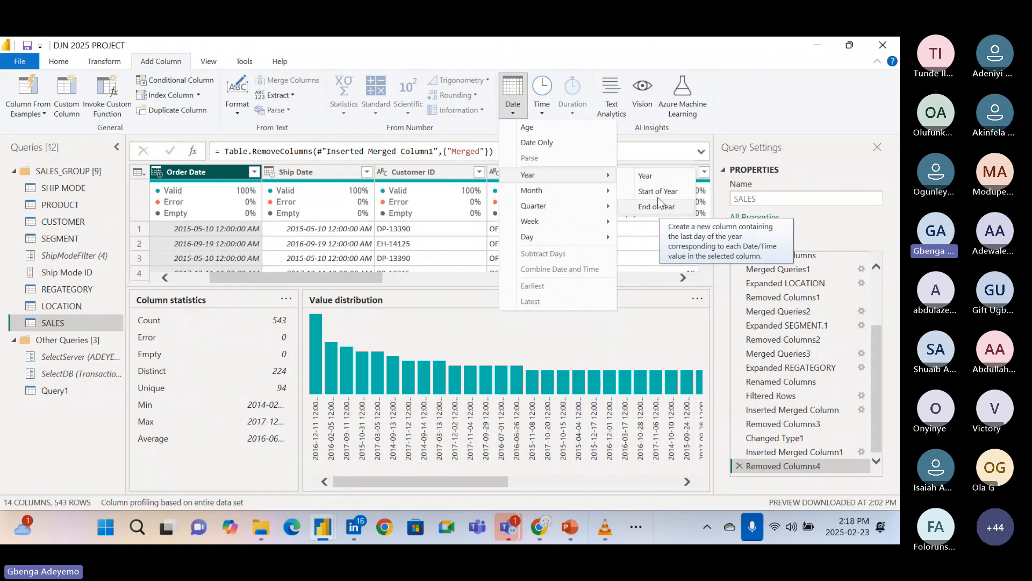
click(649, 174)
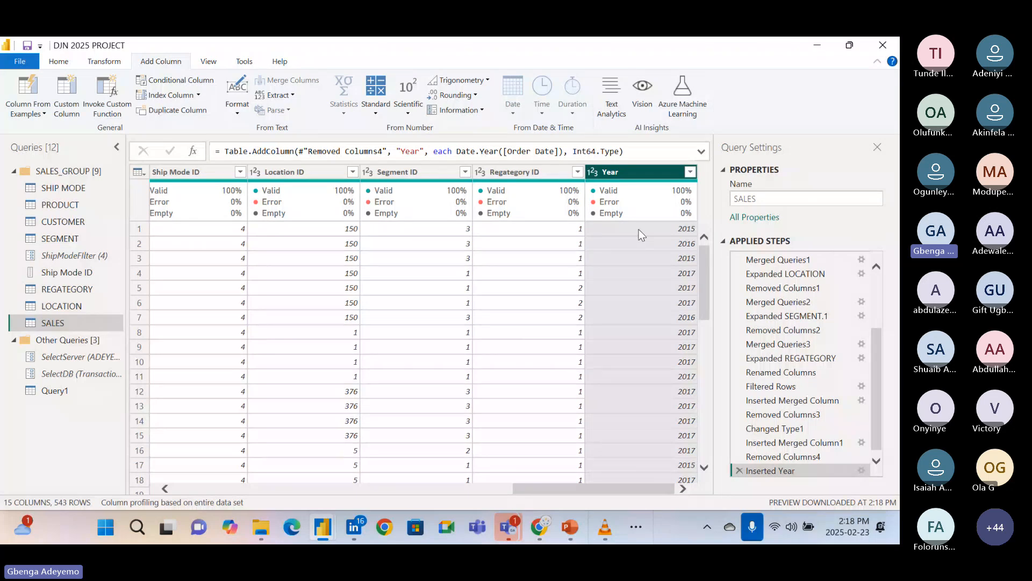
Review the Date.Year([Order Date]) formula behind the Year column without changing it, and delete the Inserted Year step.
click(861, 469)
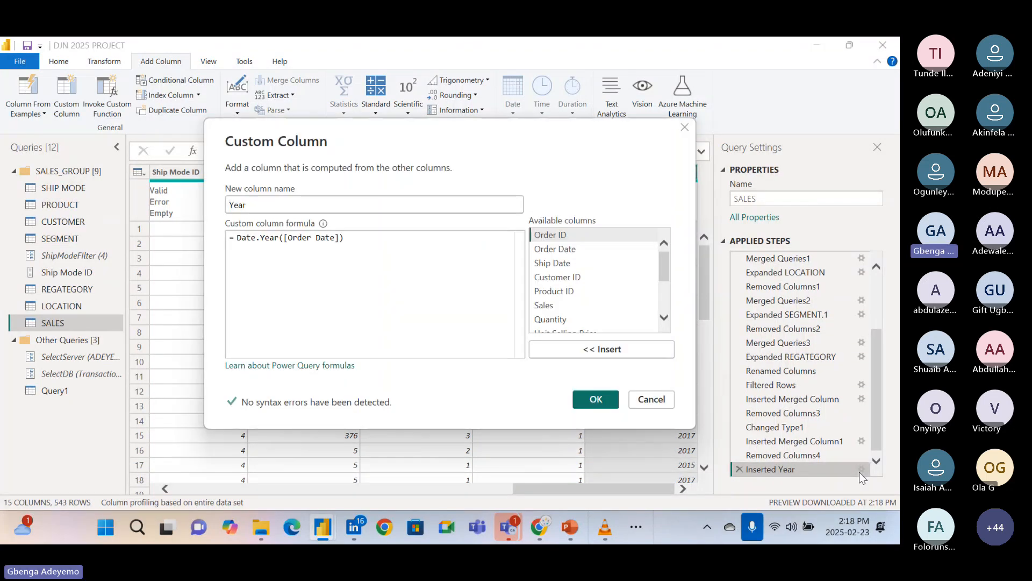
click(362, 243)
click(663, 402)
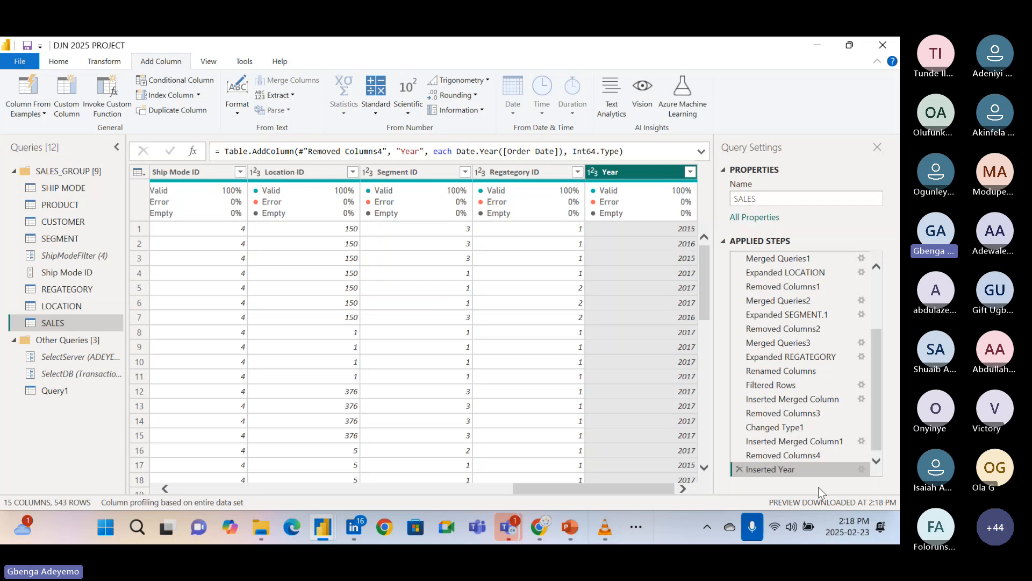
click(740, 469)
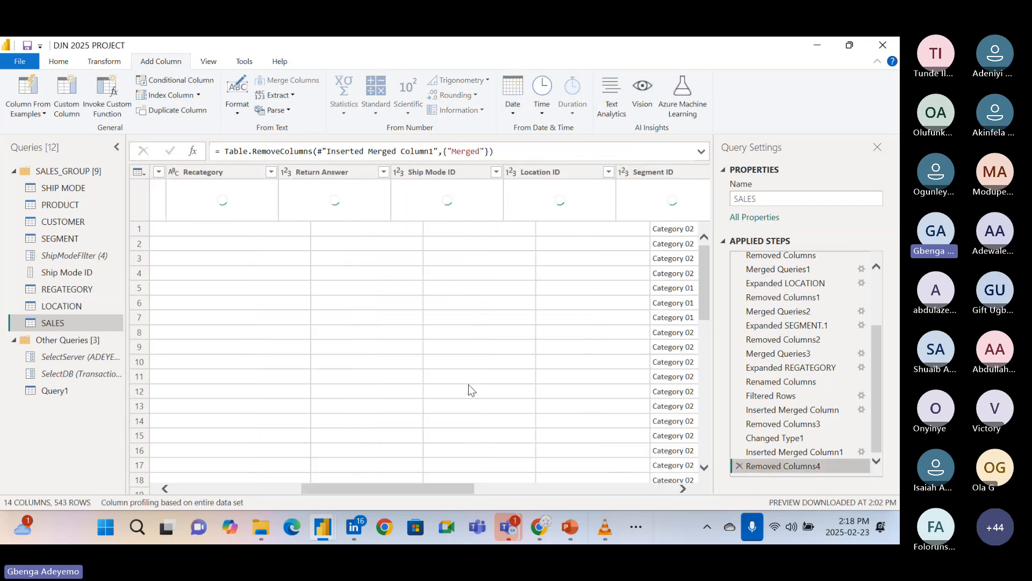
Add a Start of Year column based on Order Date, look at its dates and delete the Inserted Start of Year step.
click(320, 171)
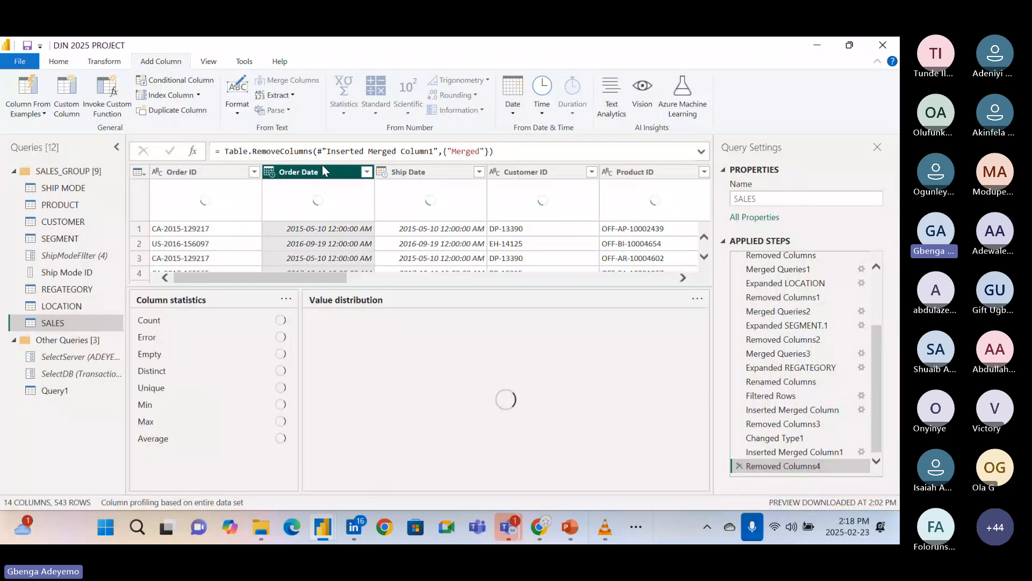
click(511, 108)
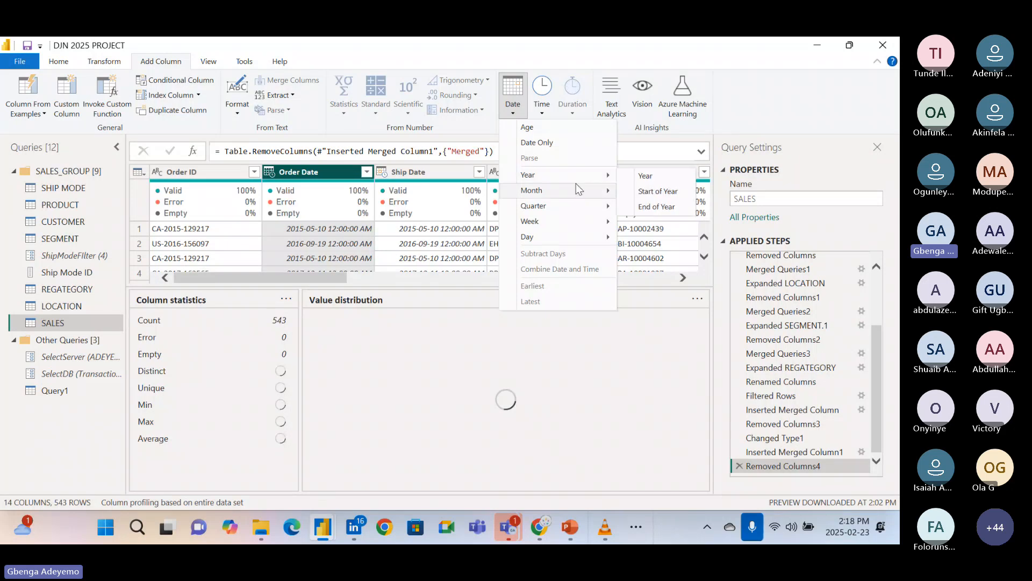
mouse_move(602, 182)
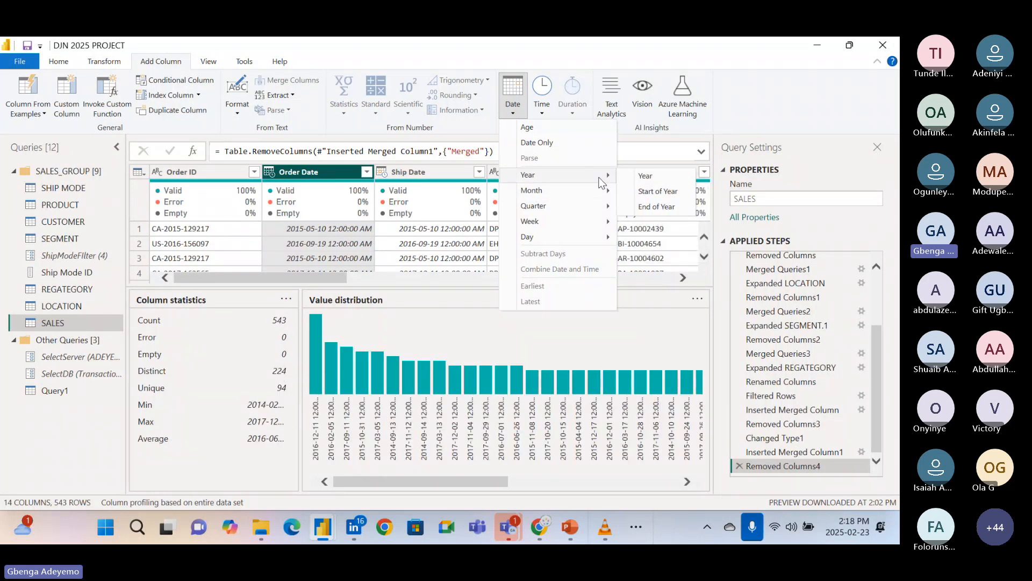
click(648, 191)
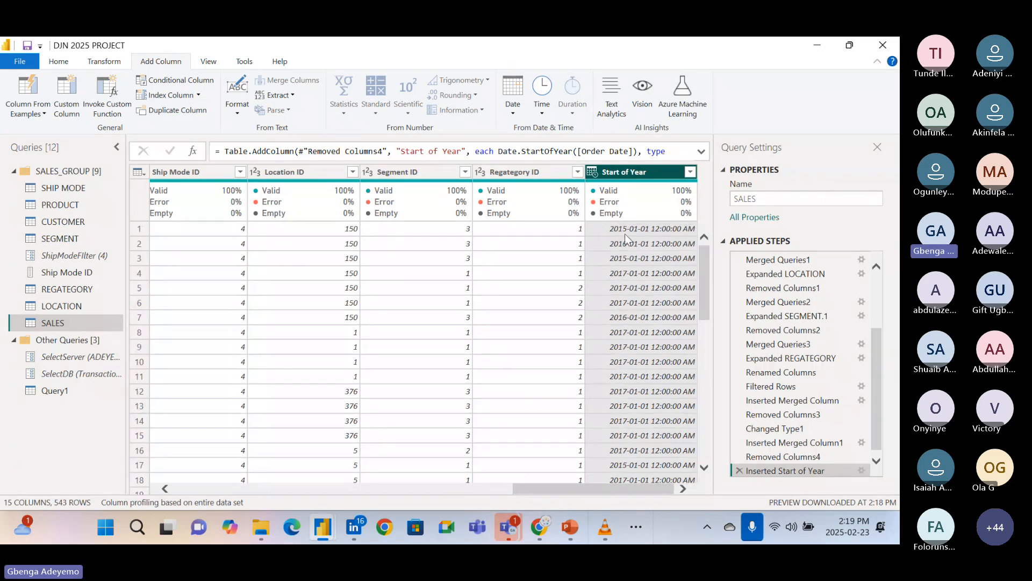
click(739, 470)
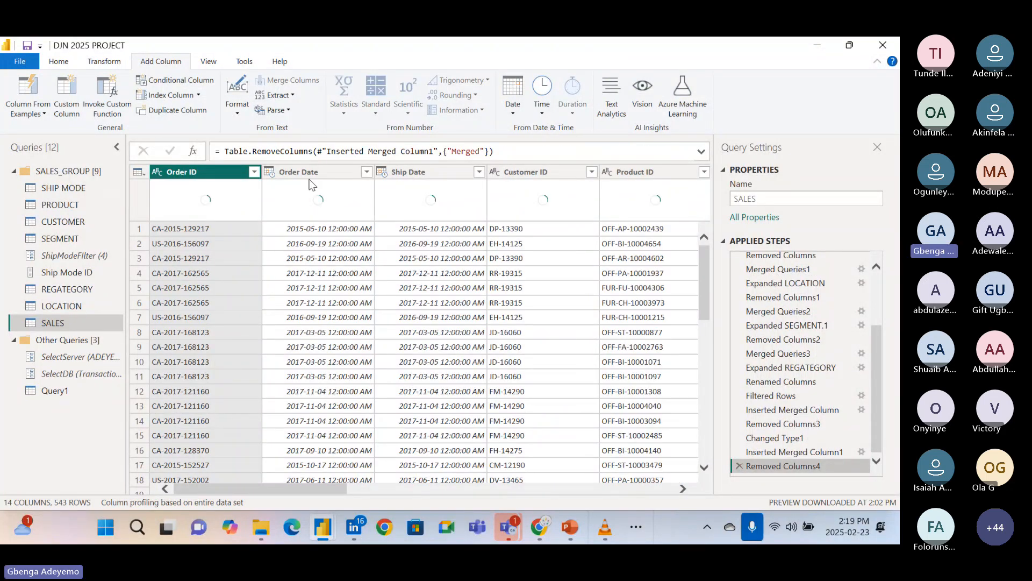
Add an End of Year column based on the Order Date column.
click(307, 173)
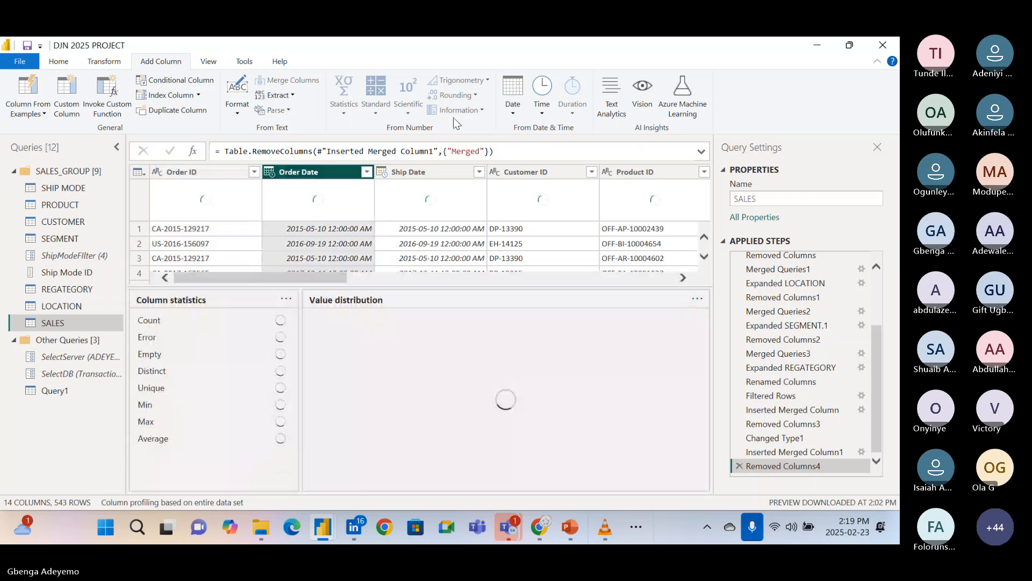
click(512, 96)
mouse_move(607, 174)
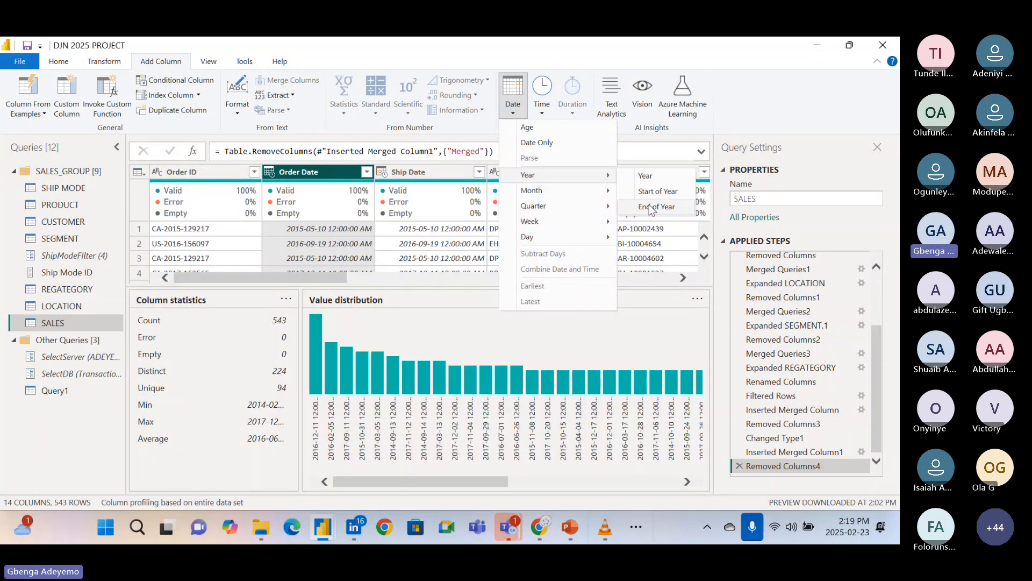
click(652, 208)
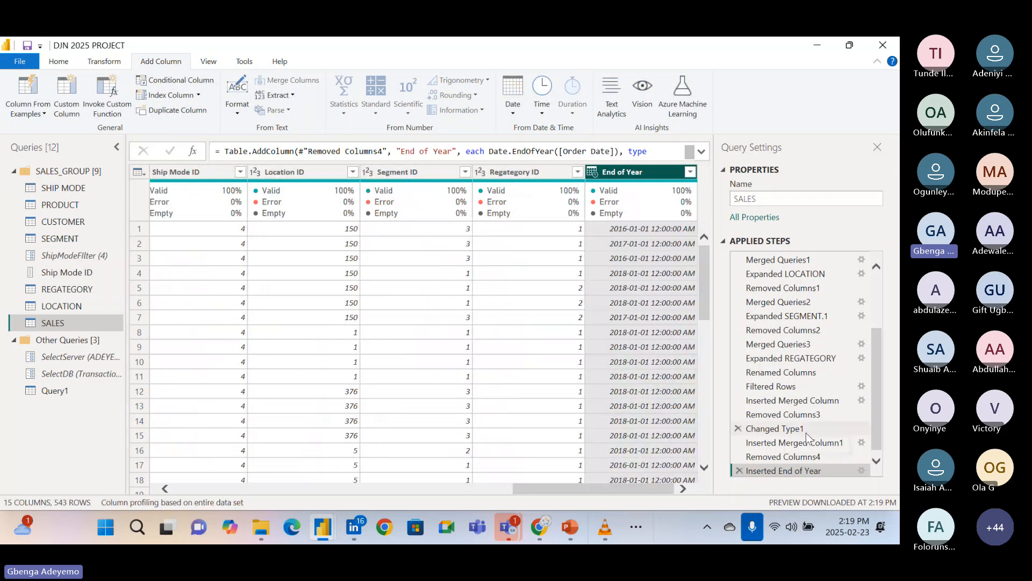
Review the Date.EndOfYear([Order Date]) formula behind the End of Year column, leave it unchanged, and delete the Inserted End of Year step.
click(861, 470)
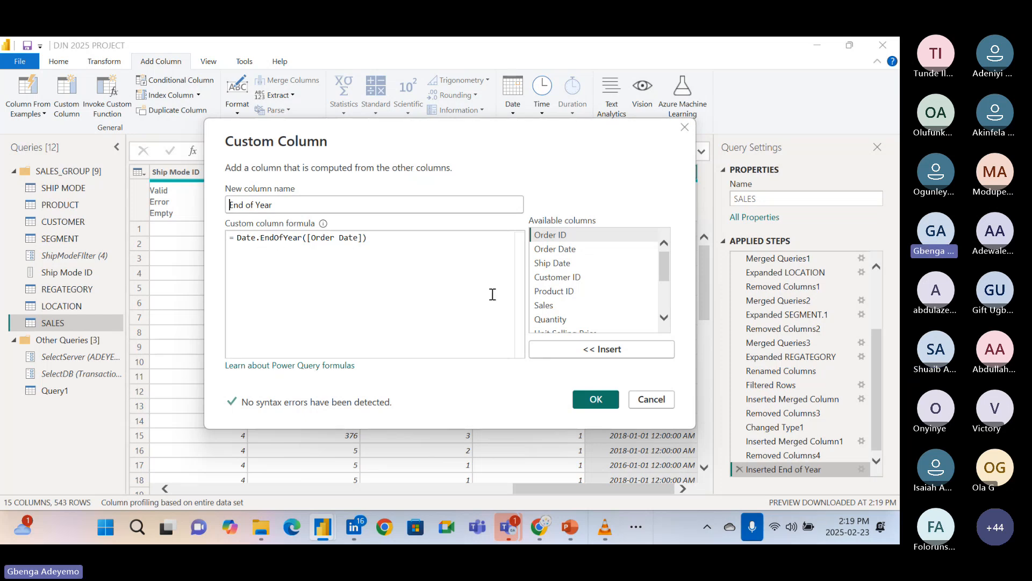
click(665, 400)
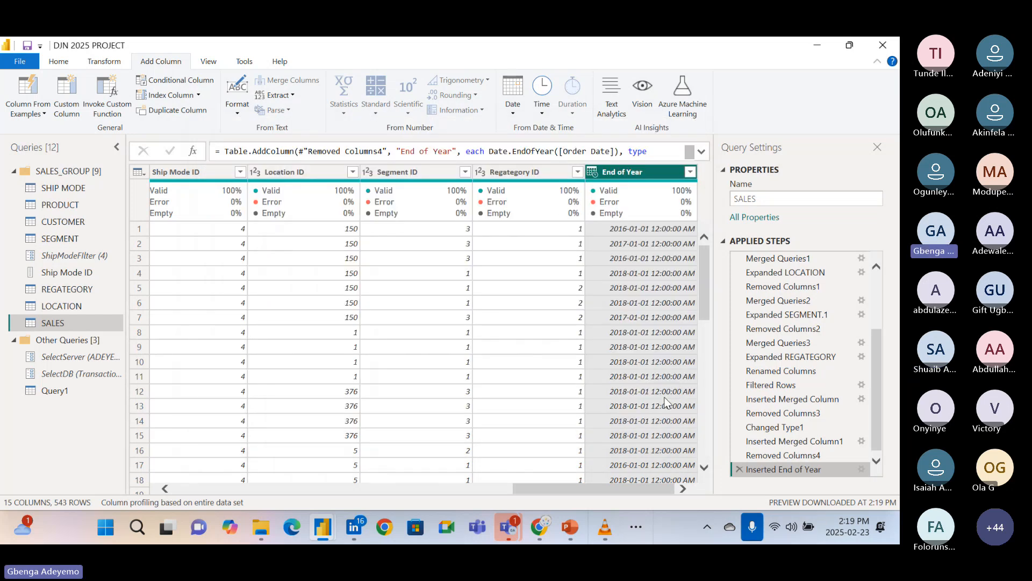
click(740, 470)
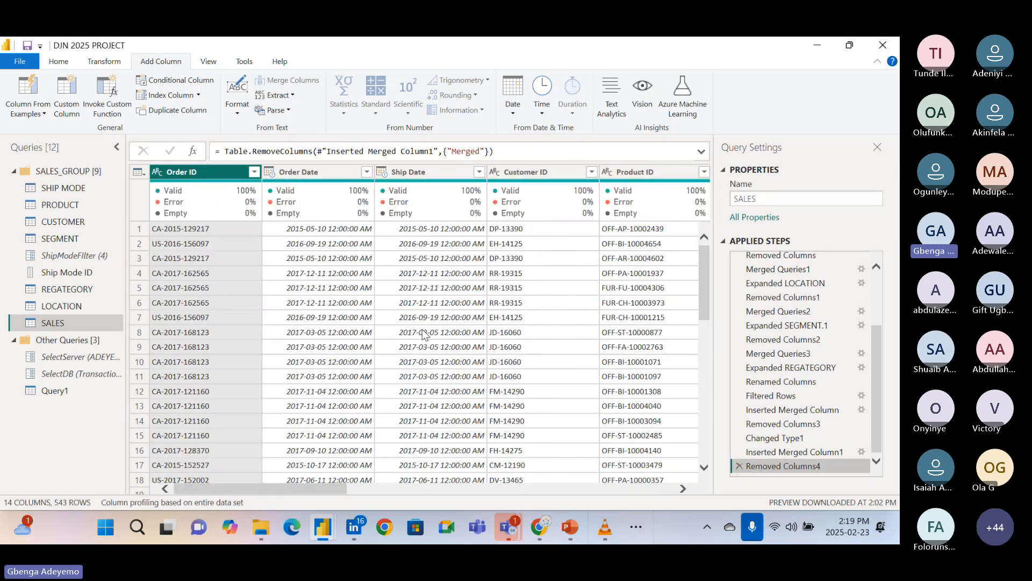
Look over the Month and Quarter date options for the Order Date column and add an Age column based on it.
click(314, 174)
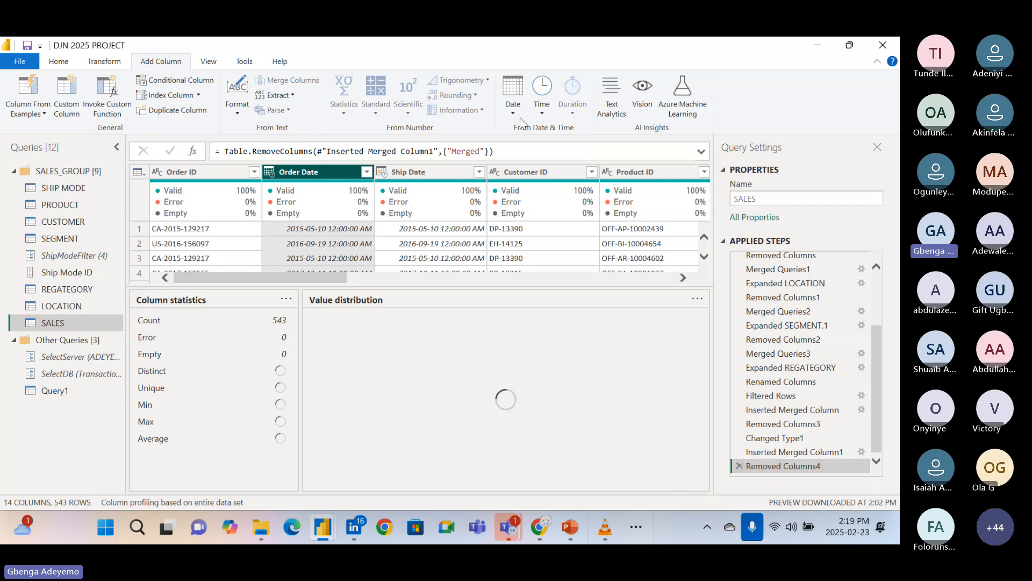
click(516, 108)
mouse_move(546, 186)
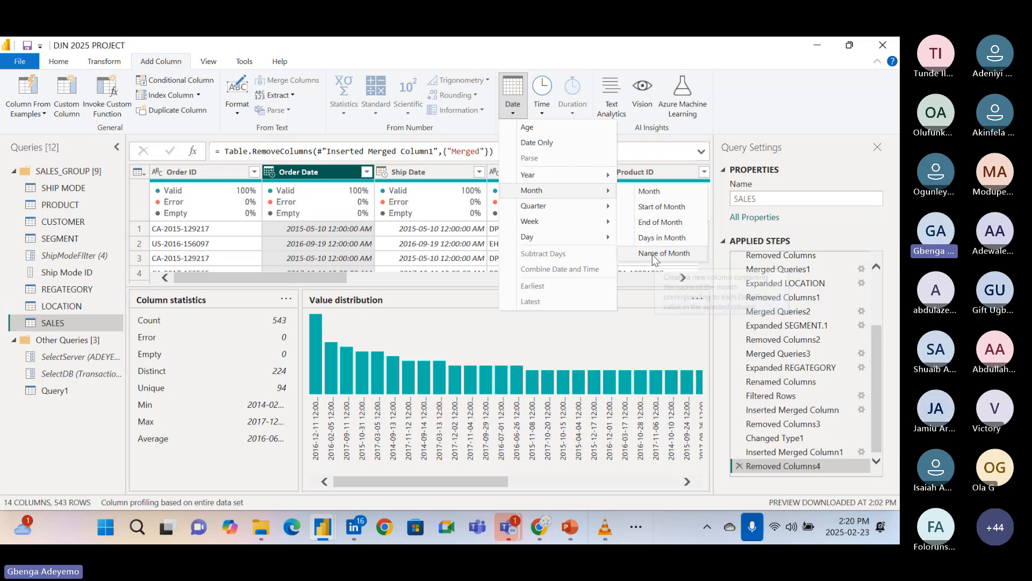
mouse_move(606, 209)
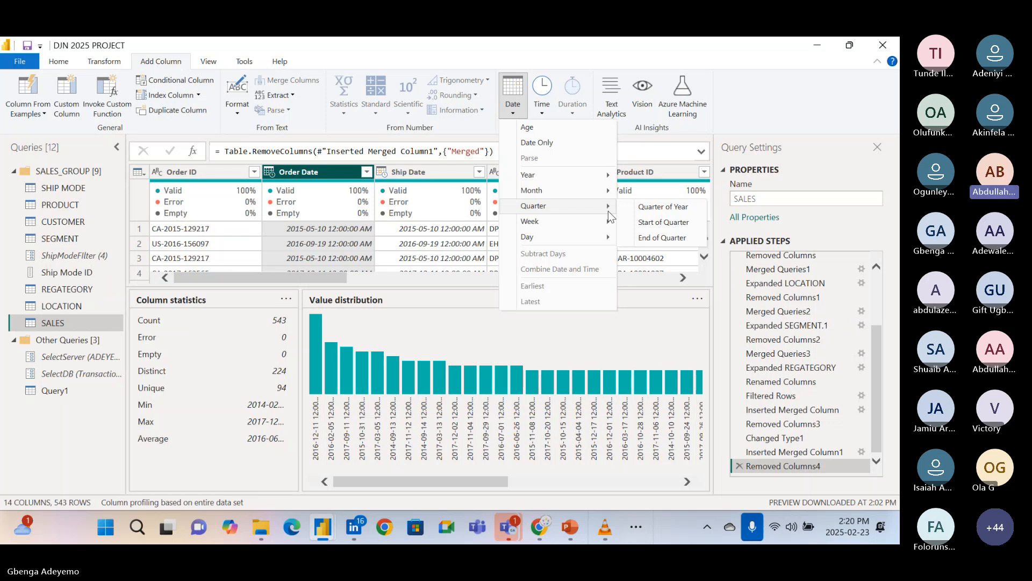
click(560, 128)
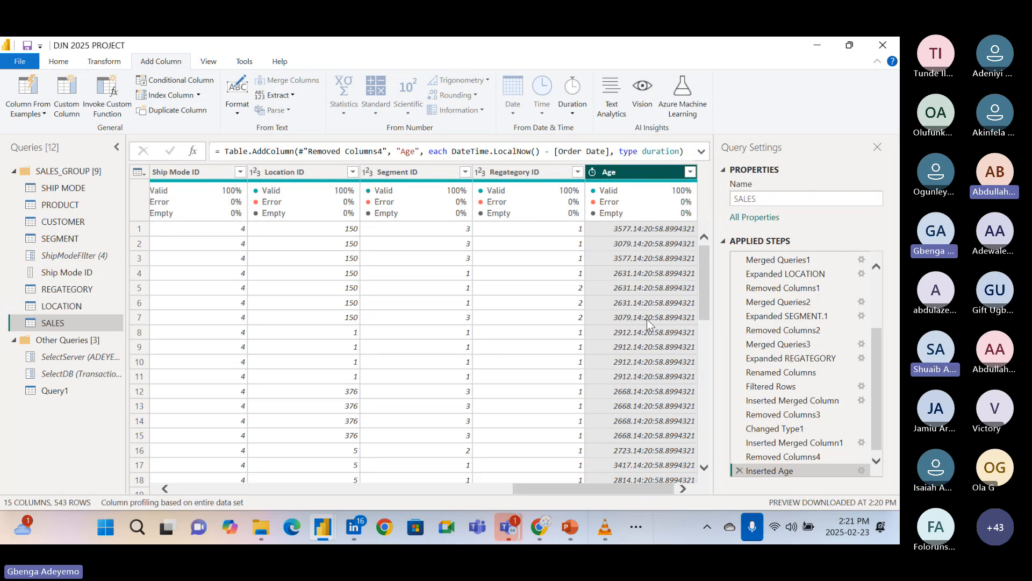
Look through the column options and data type choices for the new Age column without changing it.
right_click(591, 177)
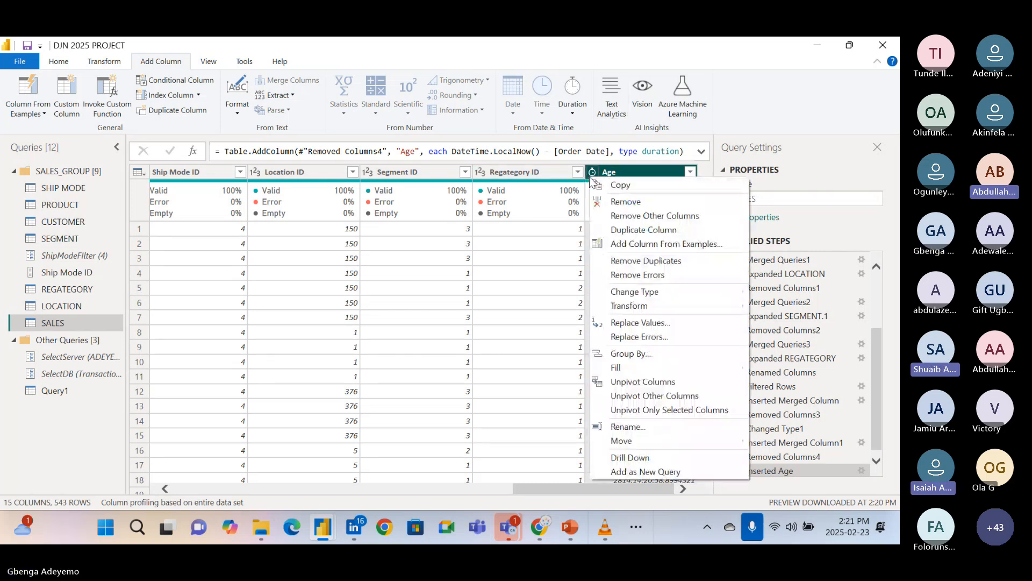
click(592, 173)
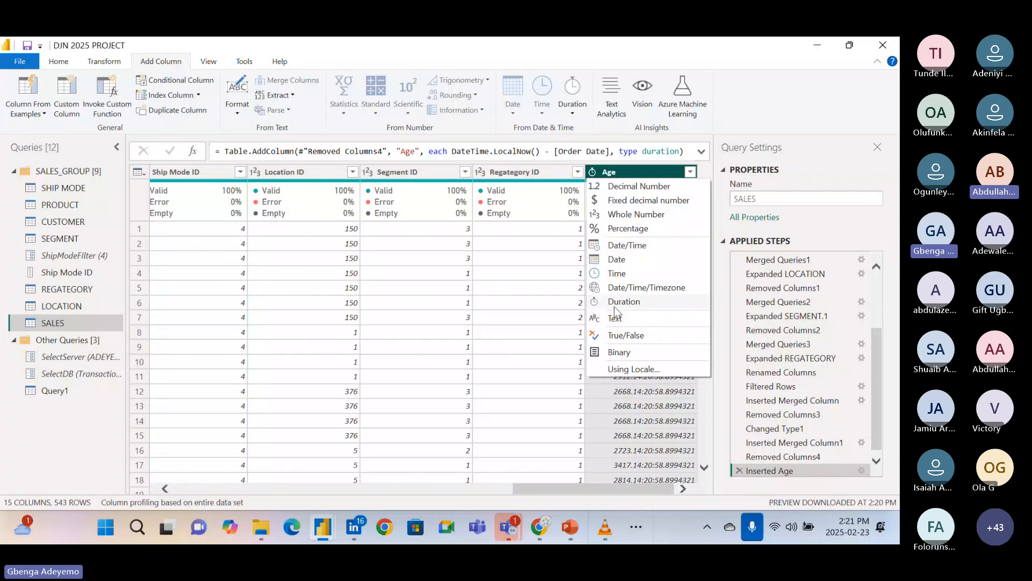
click(547, 216)
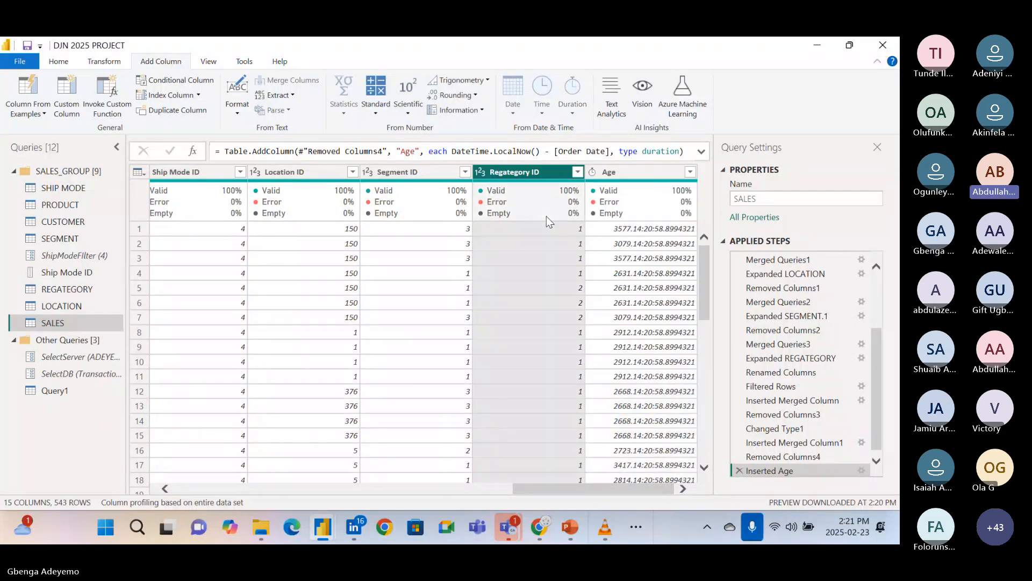
click(614, 172)
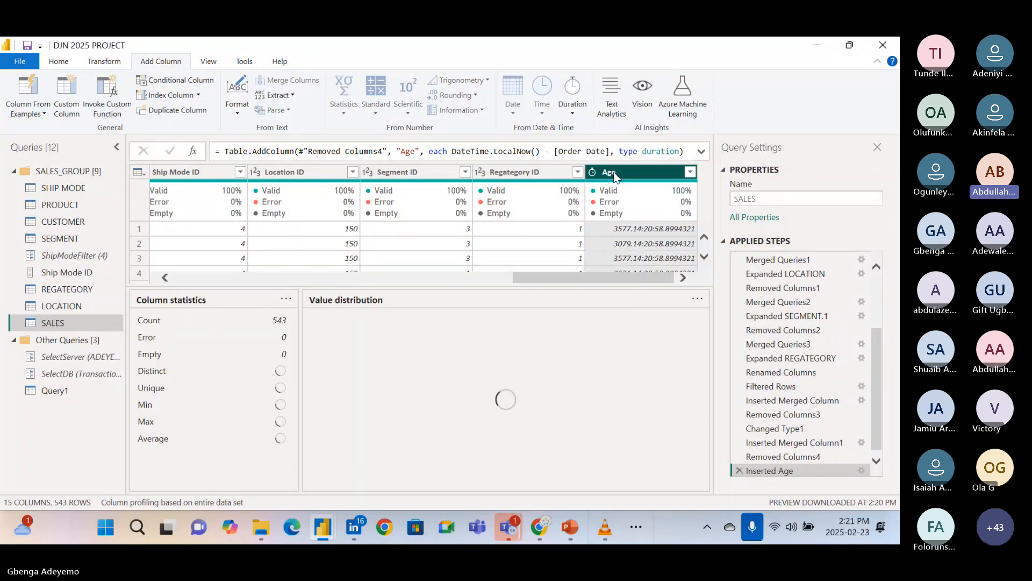
right_click(614, 172)
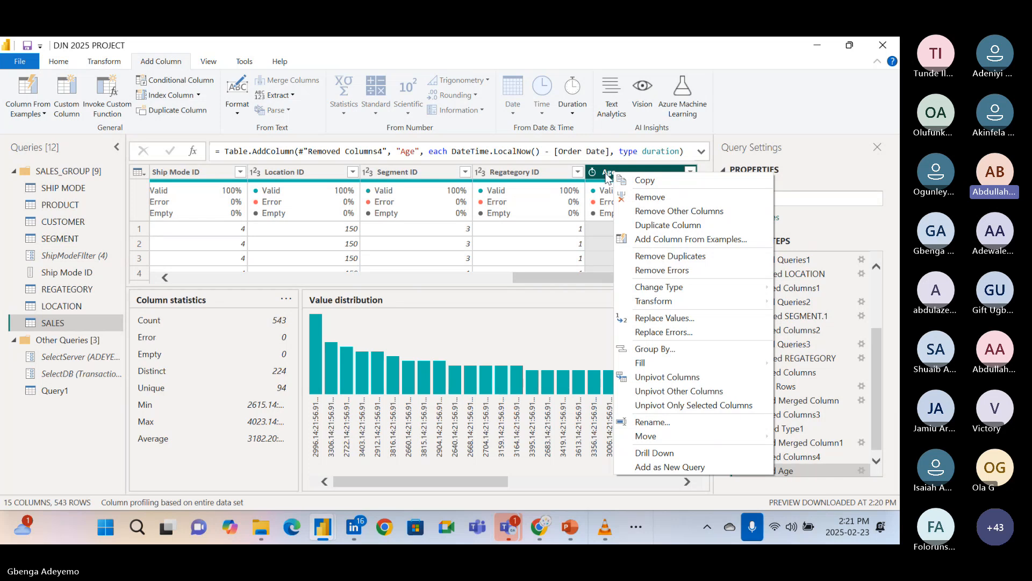
click(607, 177)
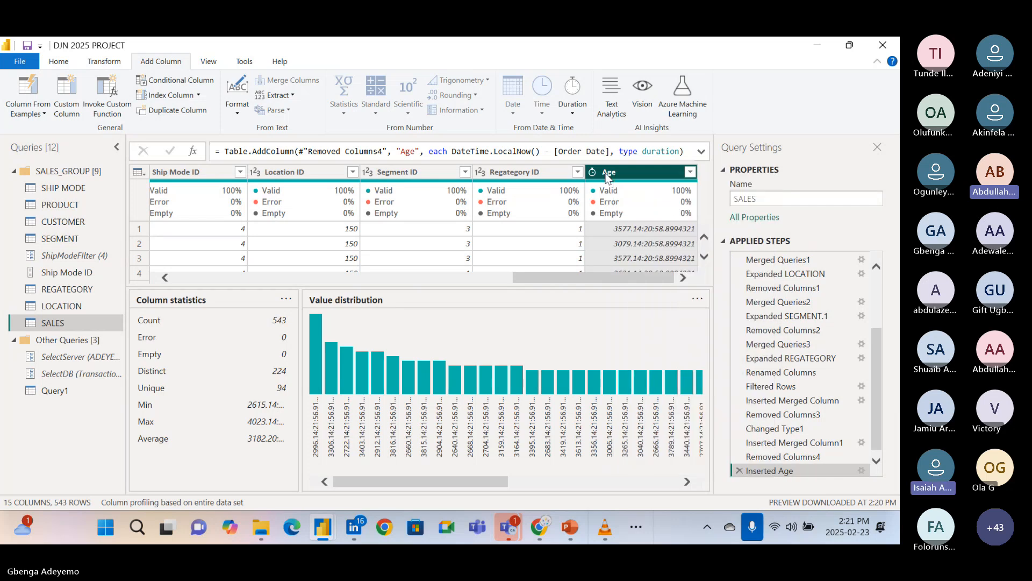
click(554, 258)
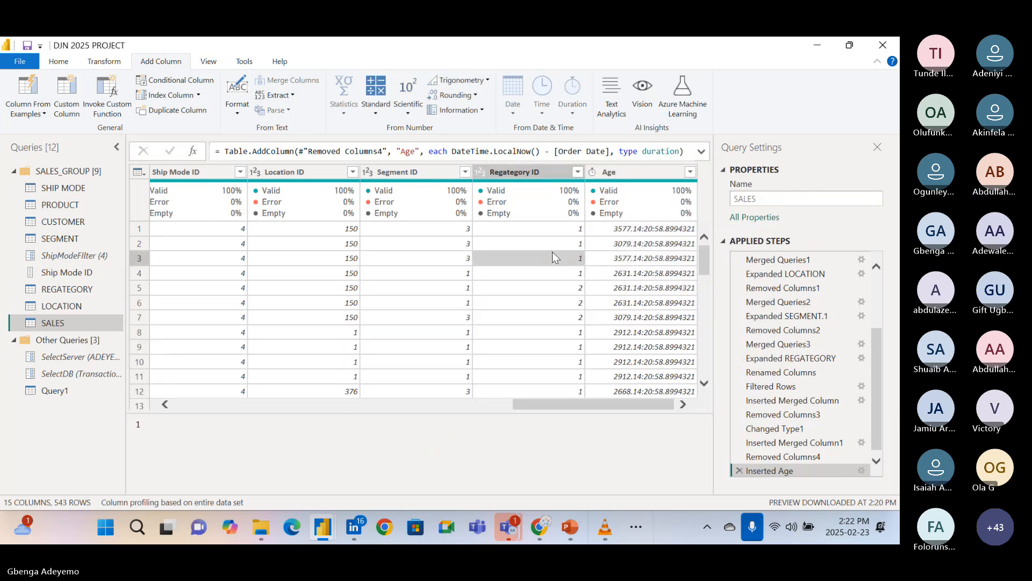
Examine the duration transformations available for the Age column, such as Total Years and Total Days, without applying any.
click(622, 171)
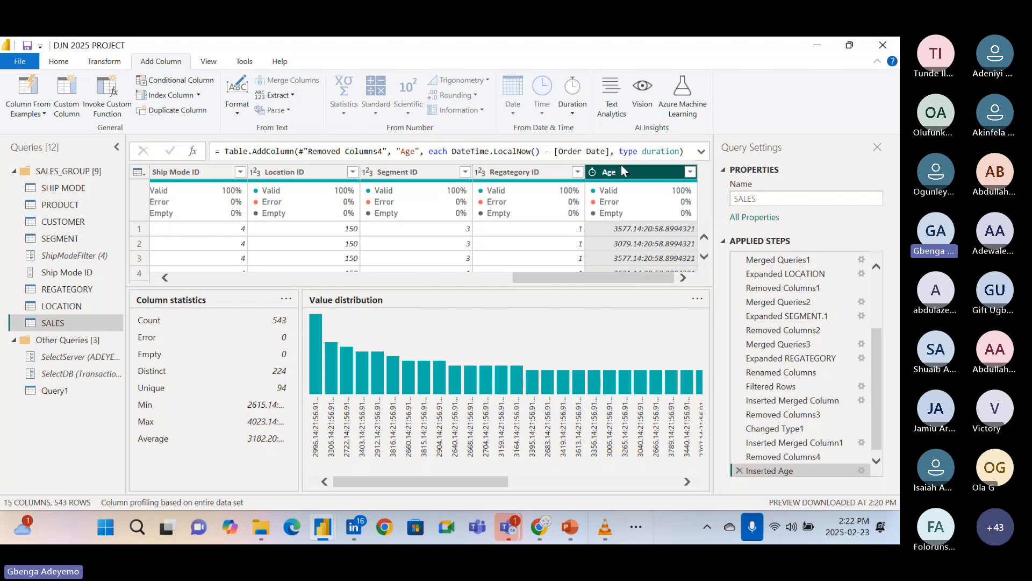
click(105, 62)
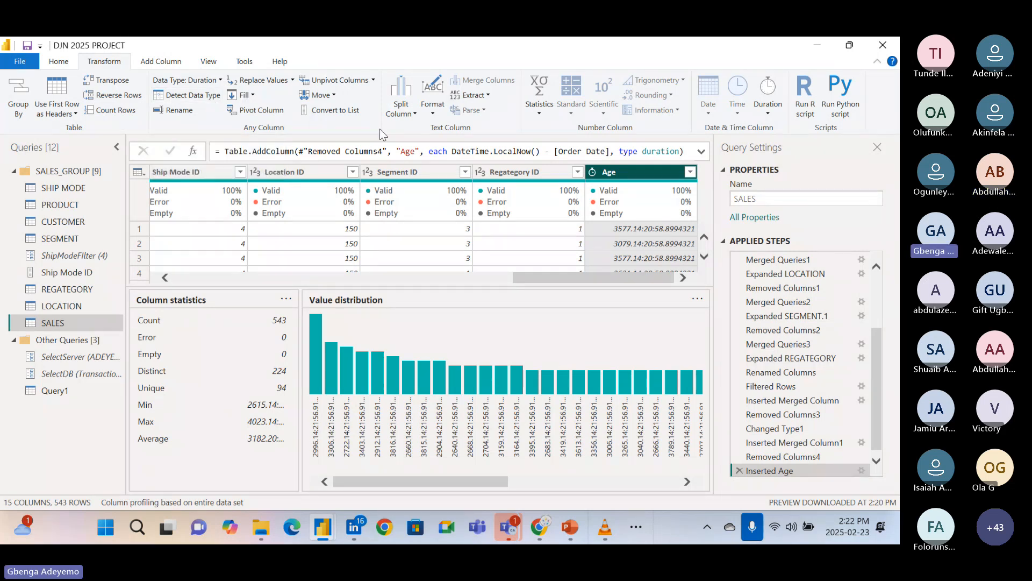
click(768, 112)
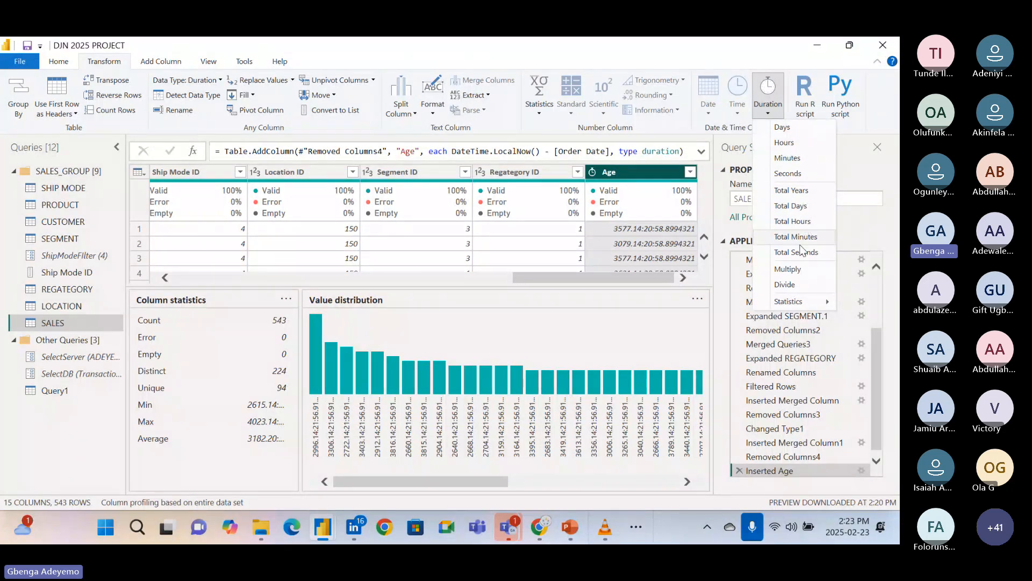
mouse_move(801, 301)
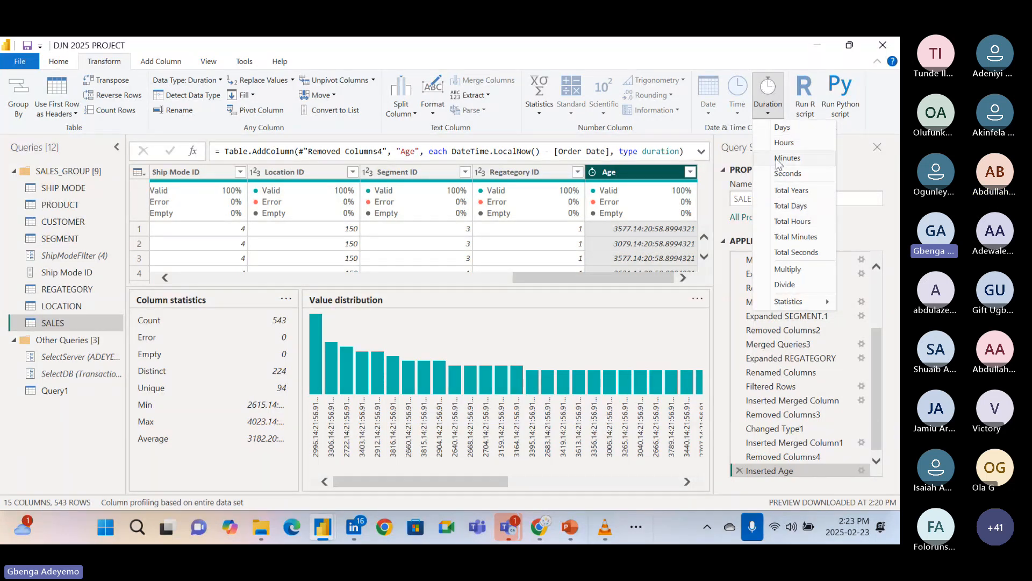
click(606, 58)
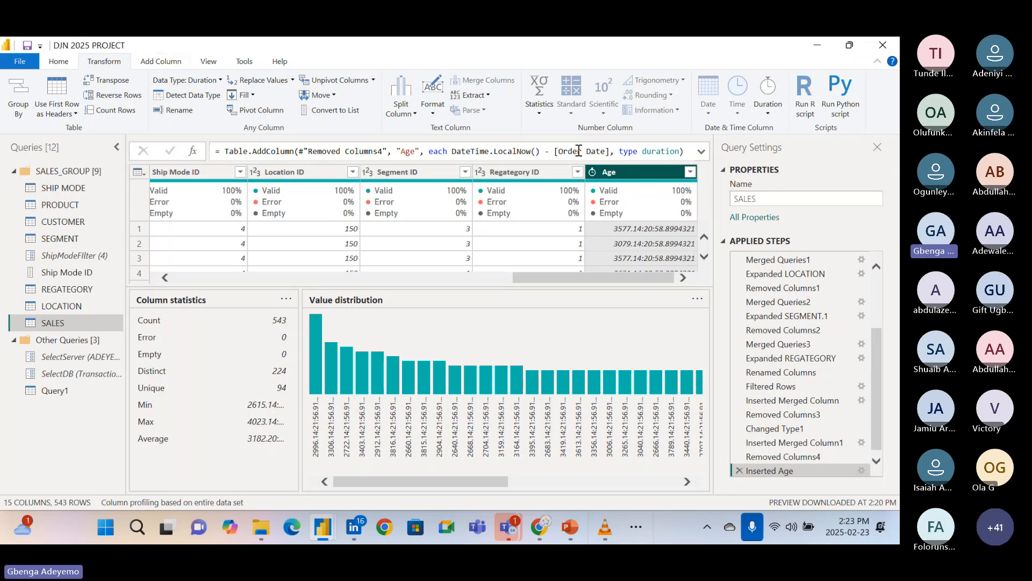
click(773, 113)
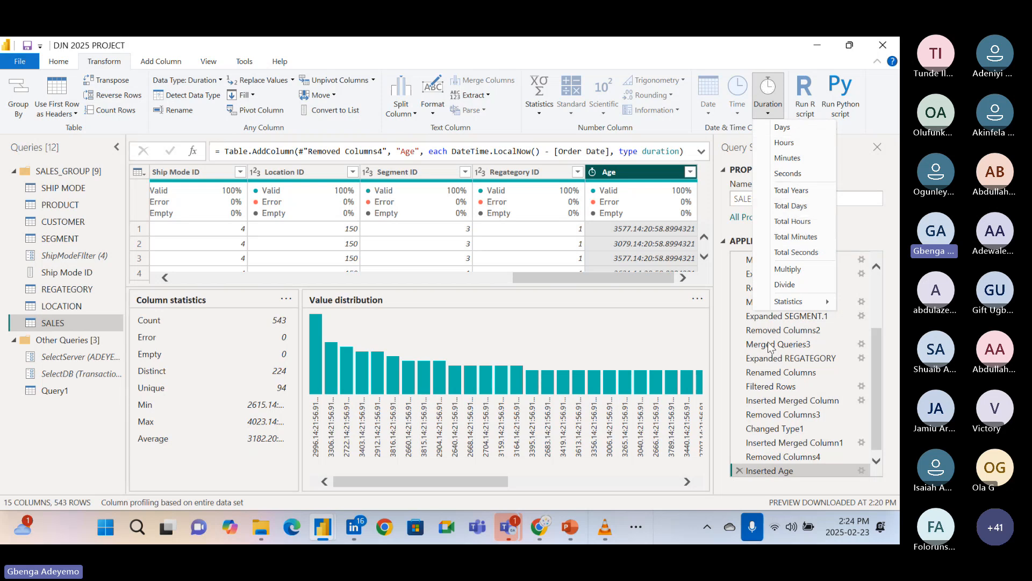
click(514, 524)
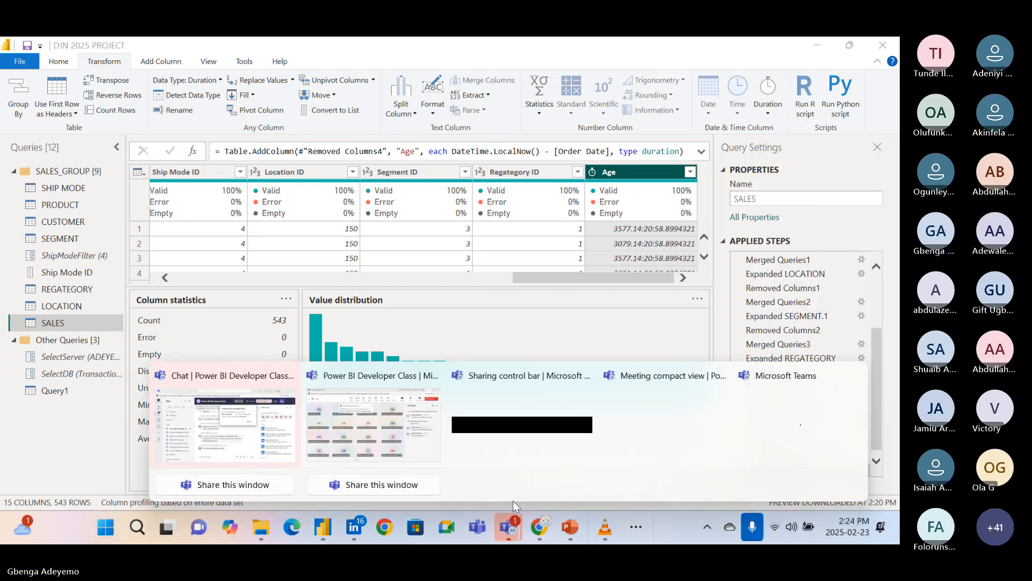
click(663, 443)
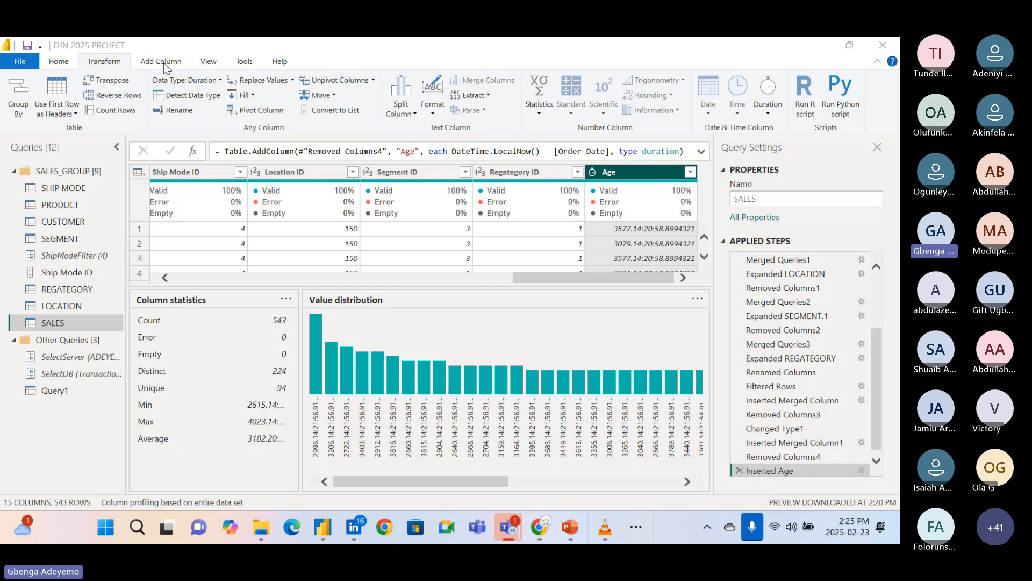
click(134, 74)
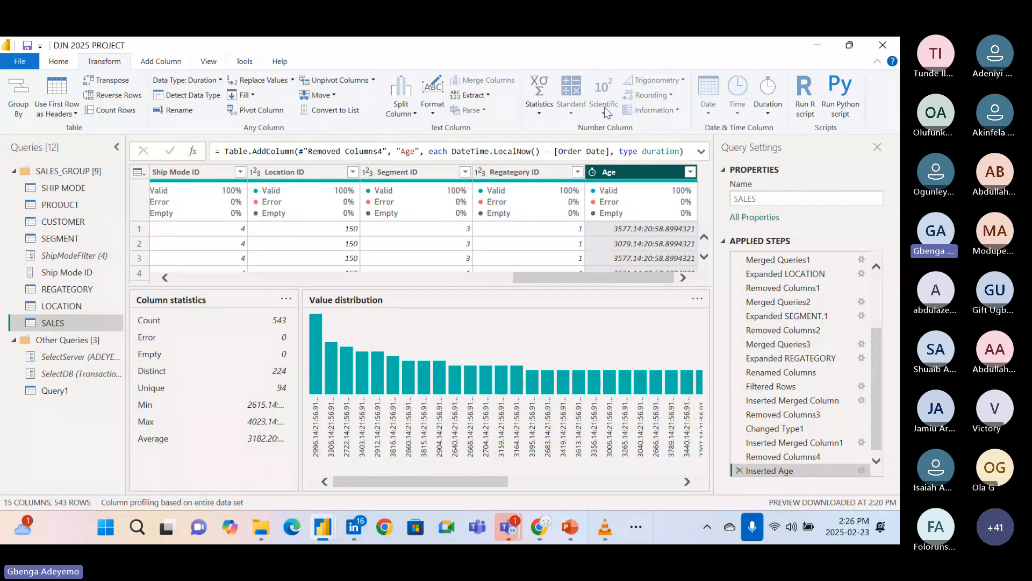
click(768, 110)
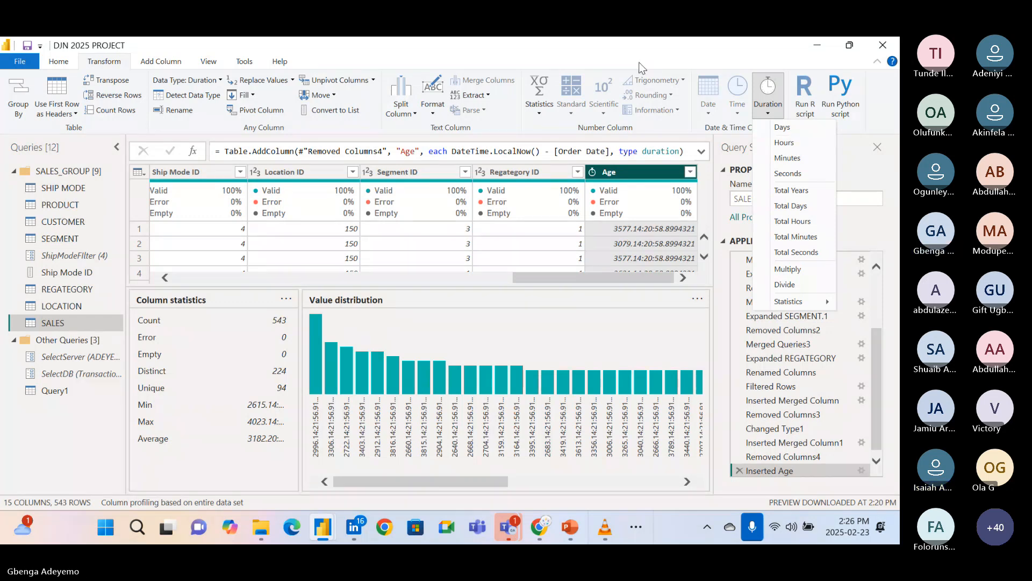
click(608, 57)
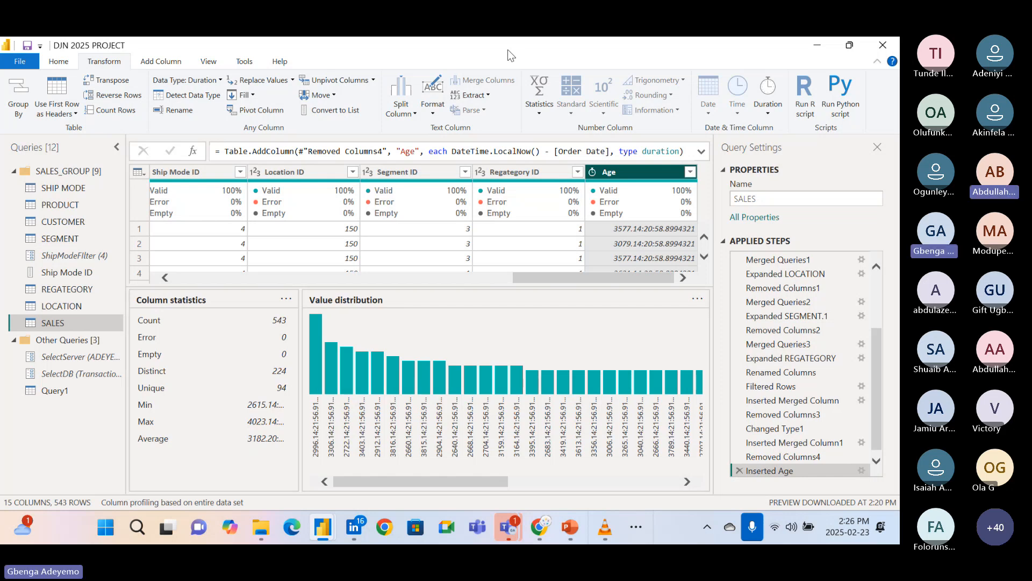
Review the custom column formula behind the Age column without changing it.
click(860, 472)
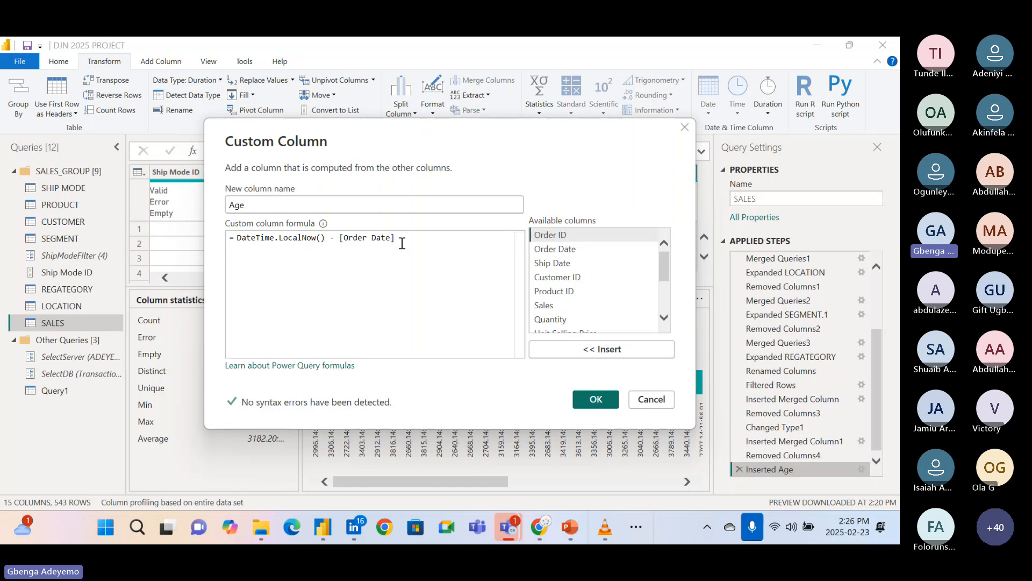
click(650, 400)
Change the data type of the Order Date column to Date and check the Age column's values.
scroll(368, 237, left, 10)
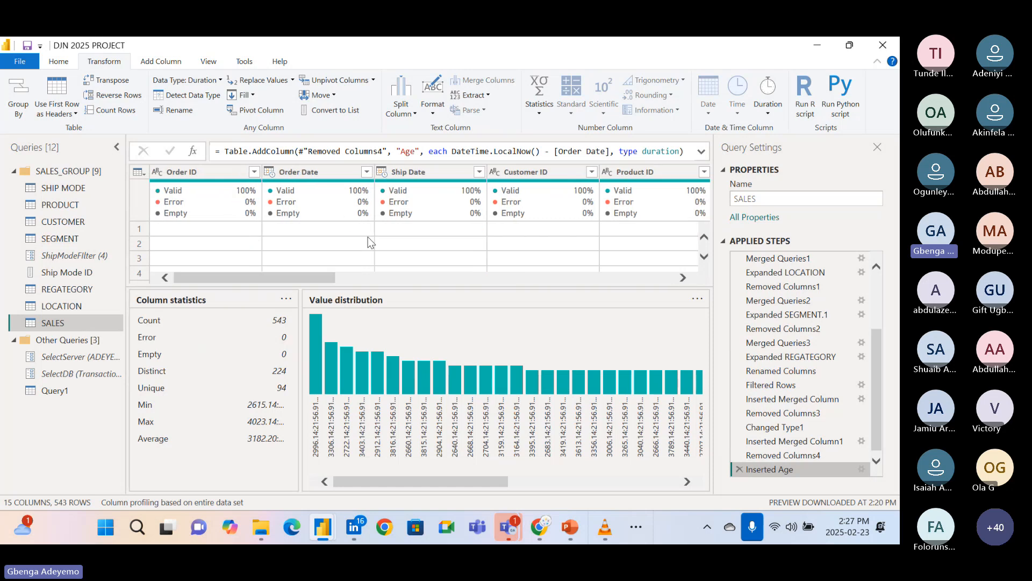
click(307, 170)
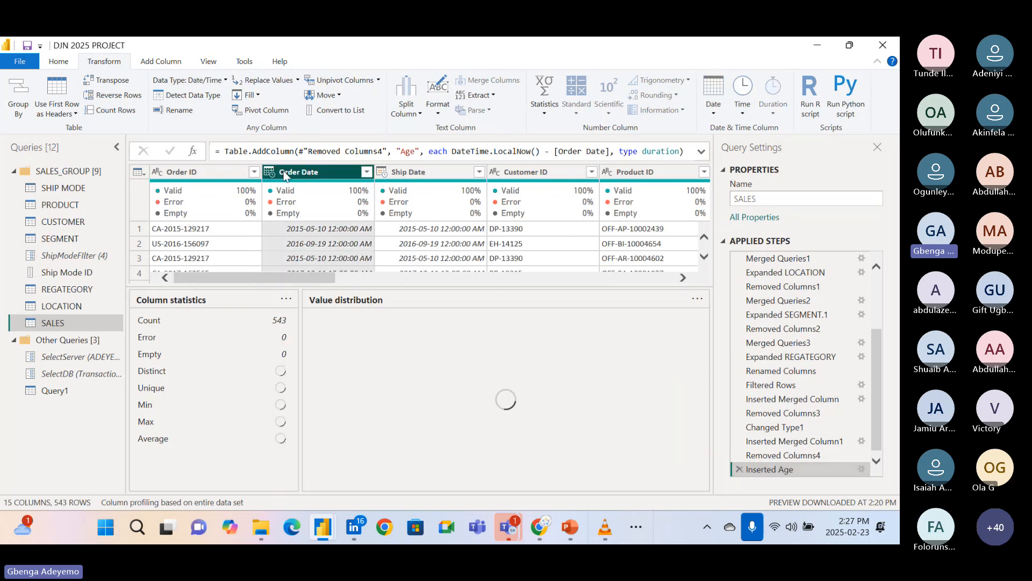
click(269, 172)
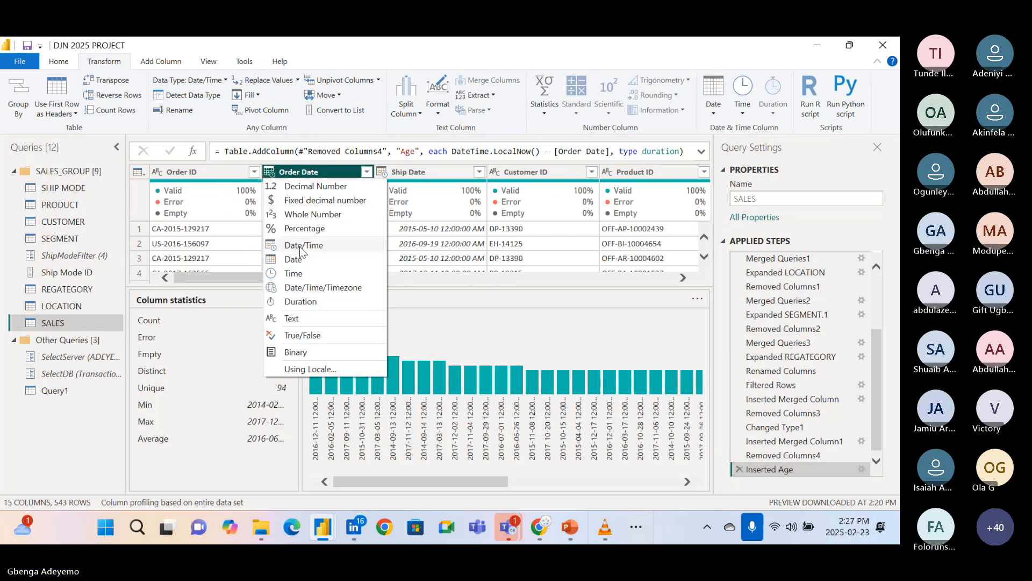
click(300, 259)
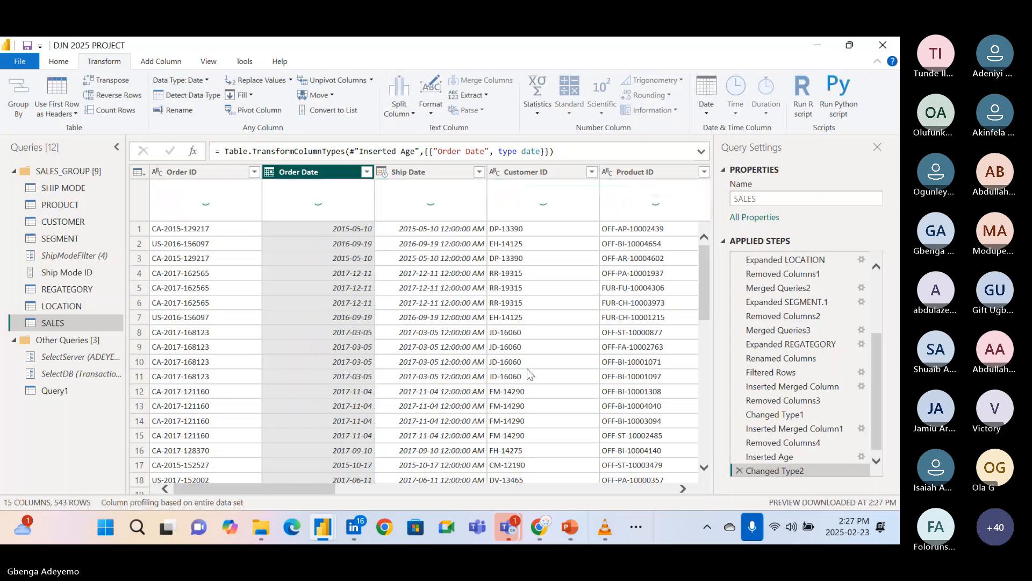
scroll(528, 370, down, 1)
scroll(527, 369, right, 10)
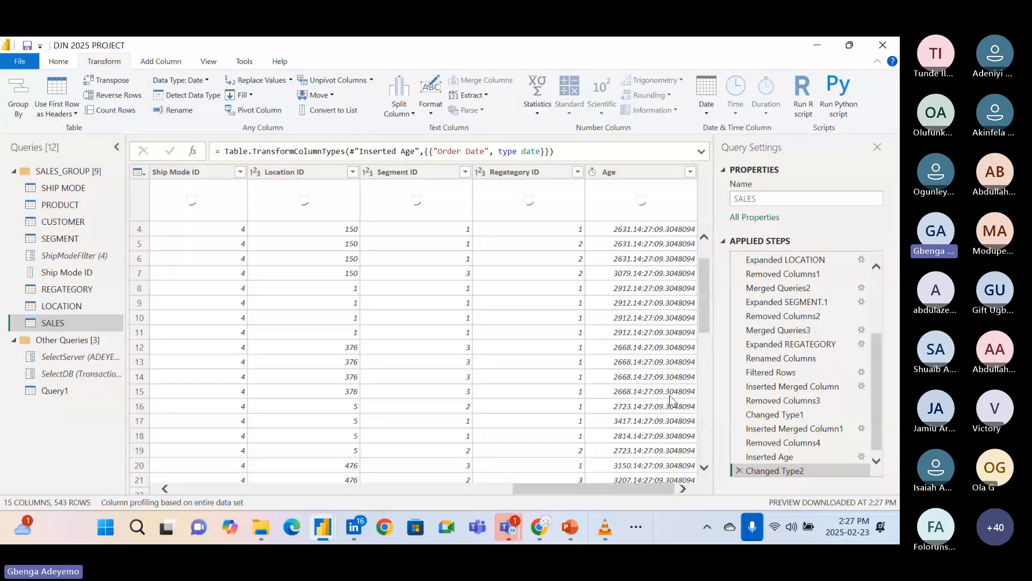
scroll(874, 460, down, 1)
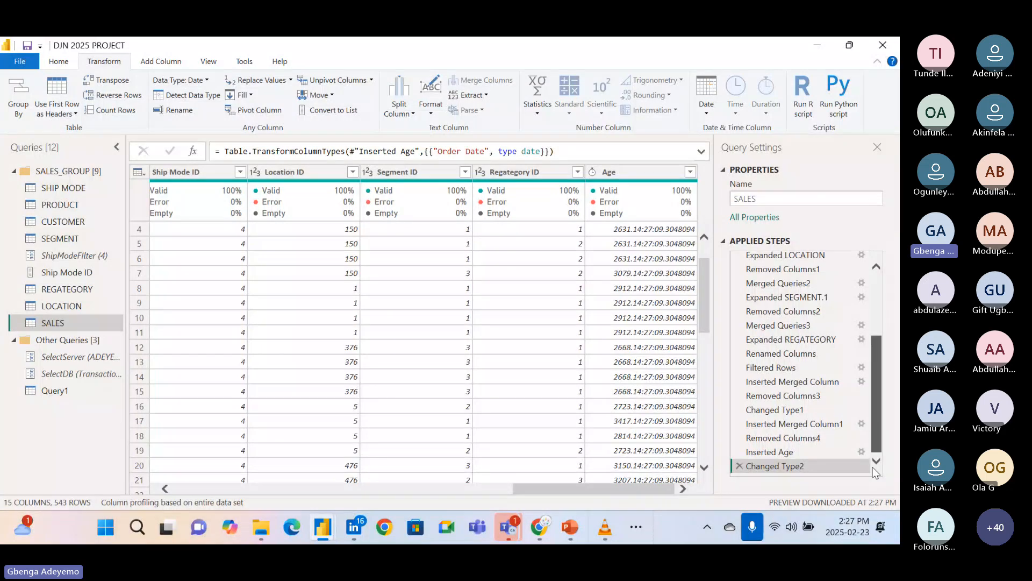
Go back to the Inserted Age step and review its DateTime.LocalNow() - [Order Date] formula without editing it.
click(760, 454)
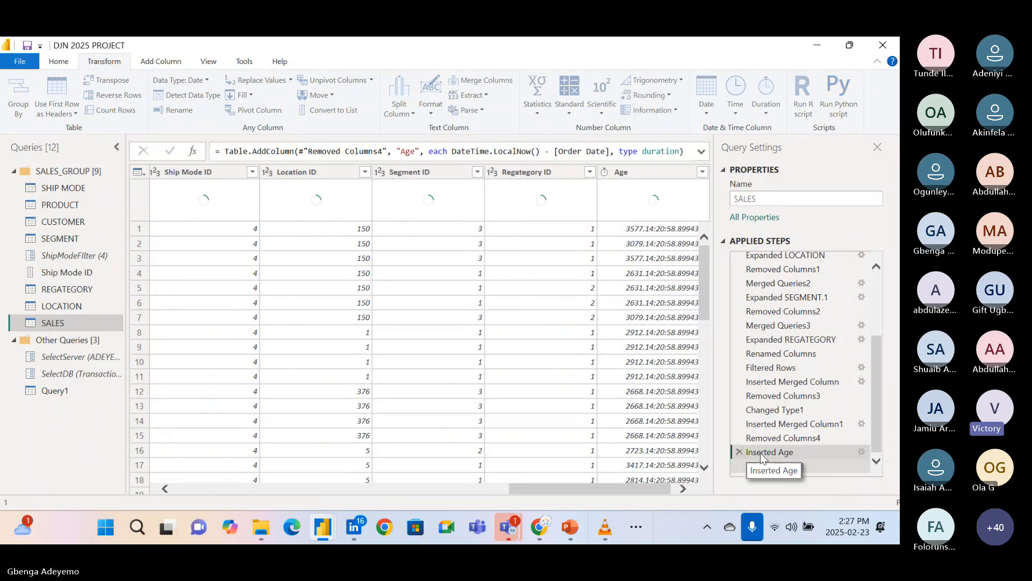
click(862, 452)
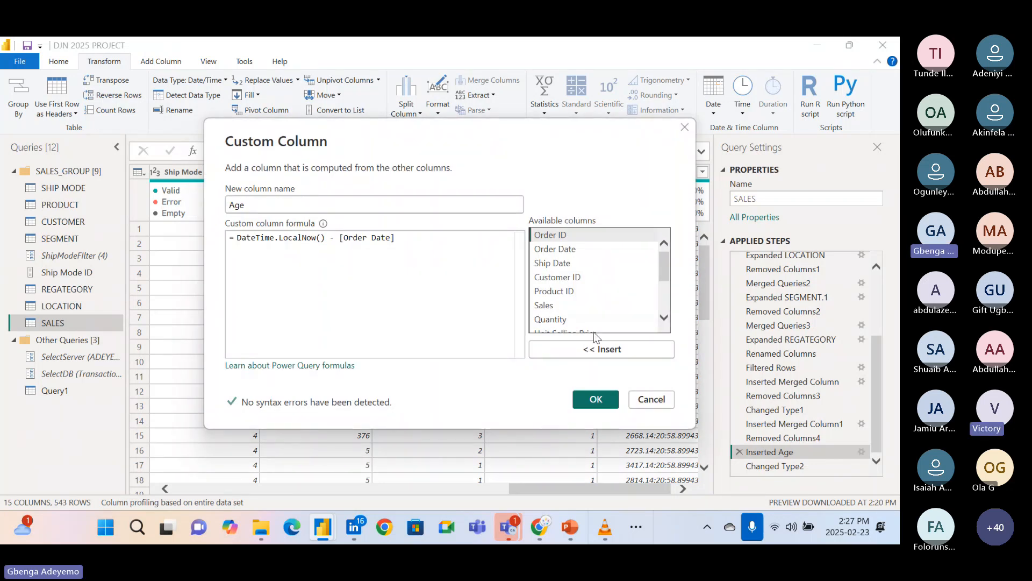
click(639, 401)
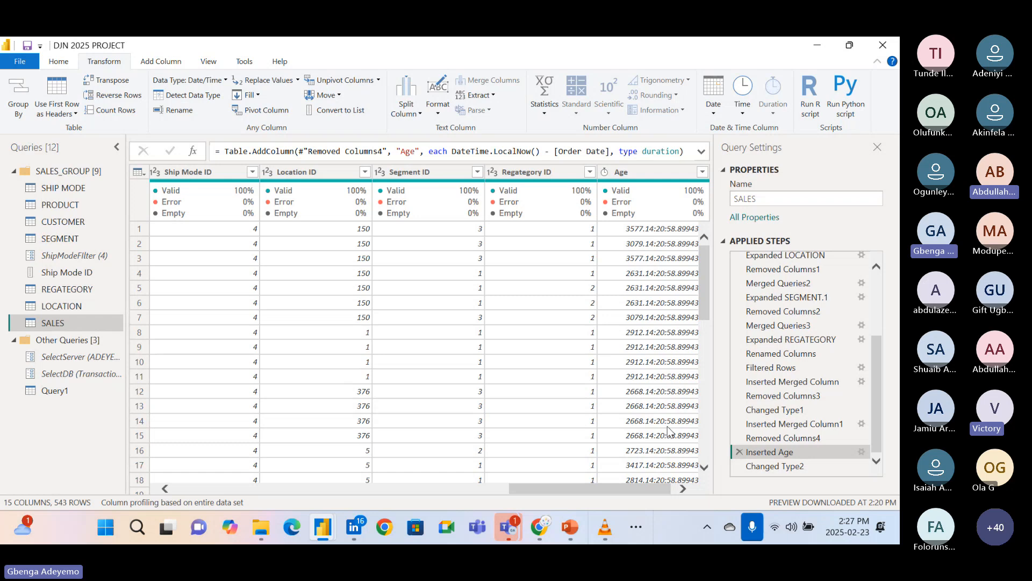
Delete the Inserted Age step from the SALES query and confirm the deletion.
click(740, 453)
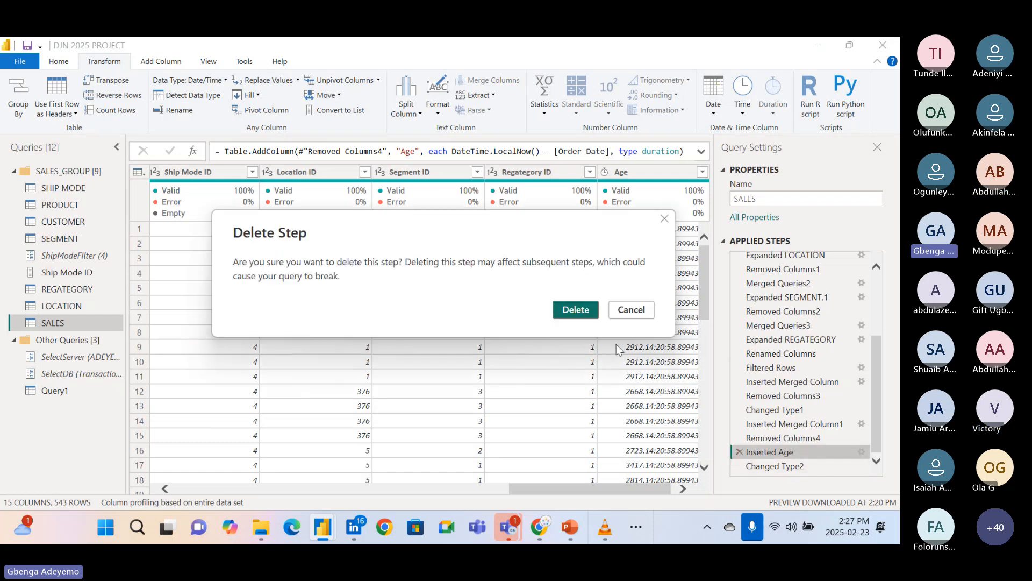
click(578, 314)
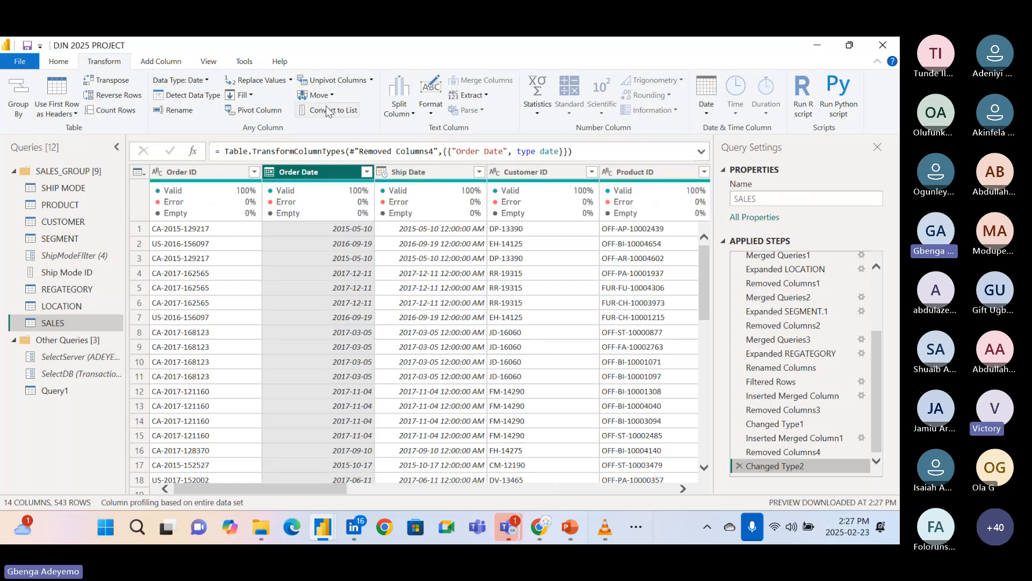
Add a new Age column calculated from the date-only Order Date column.
click(151, 62)
click(513, 108)
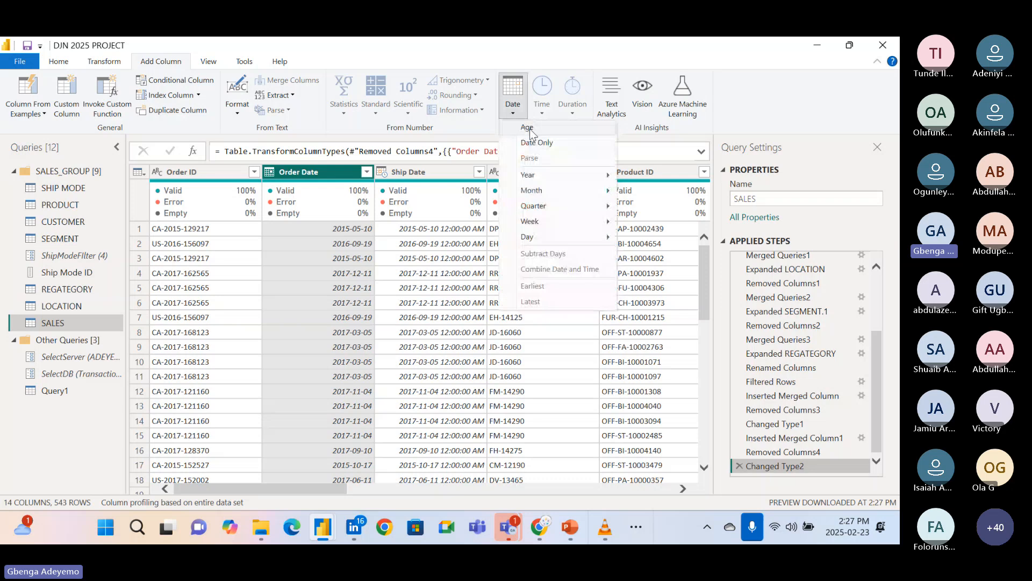
click(525, 144)
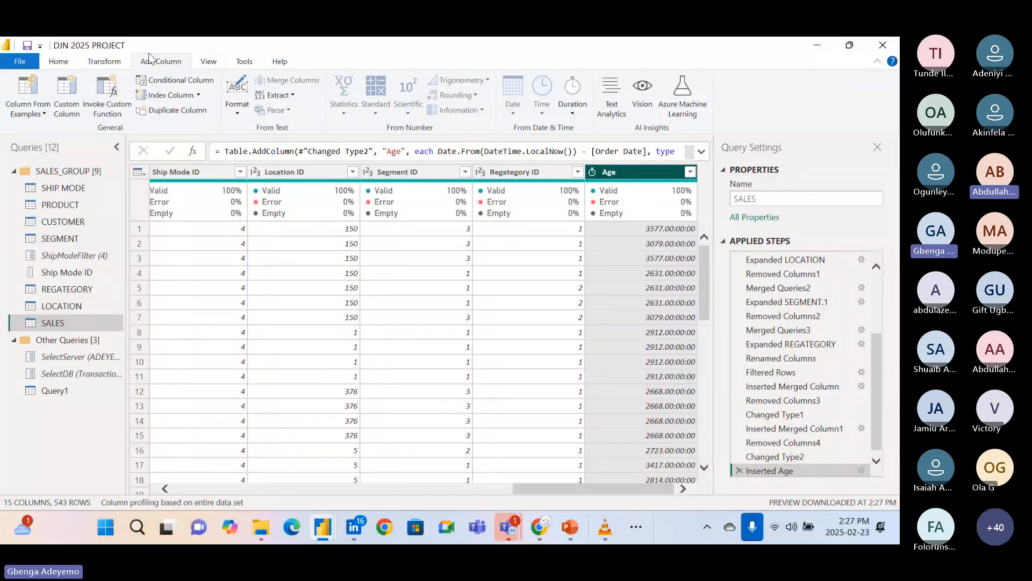
Transform the Age column's durations into their Days component.
scroll(147, 96, up, 2)
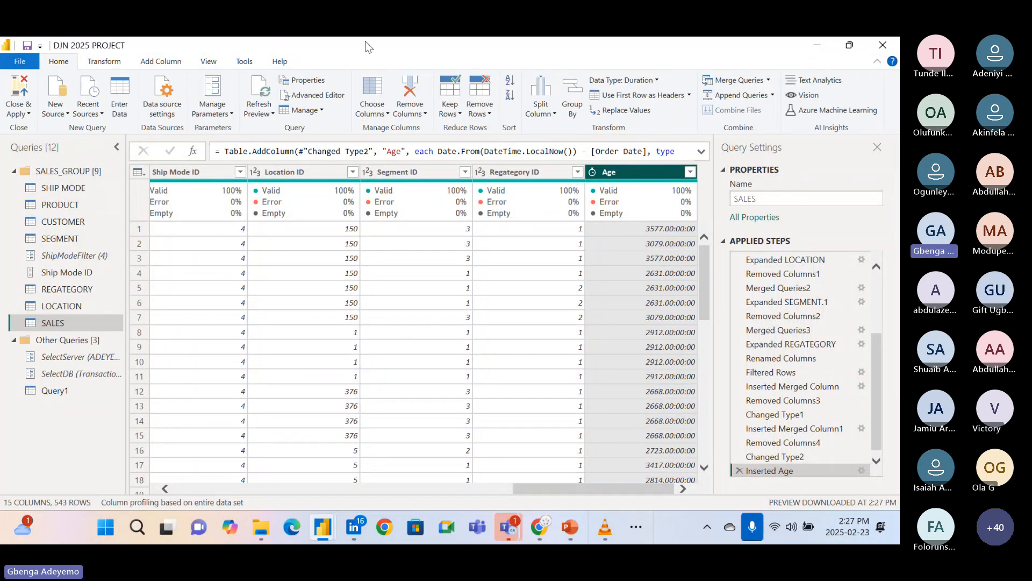
click(107, 63)
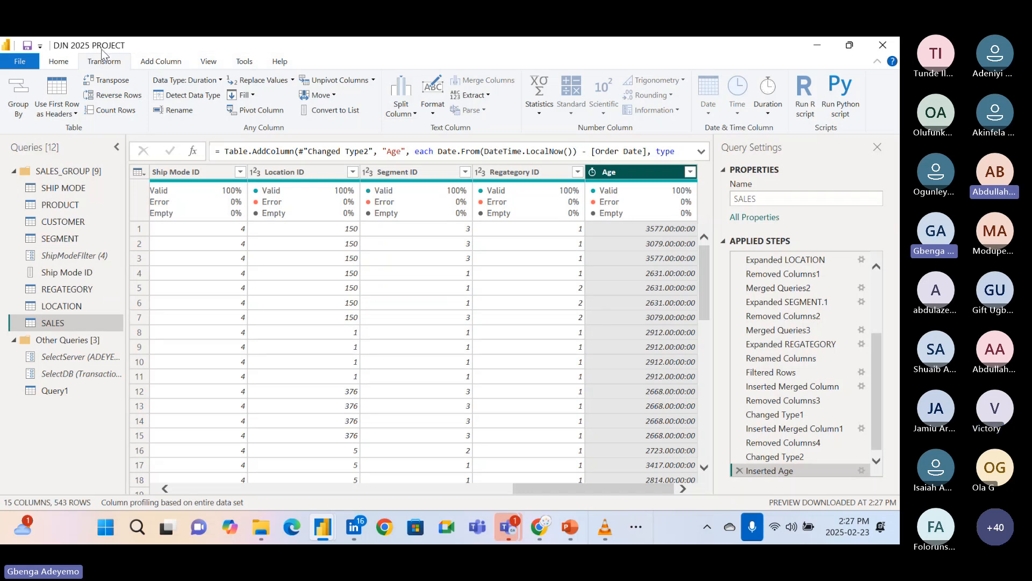
click(769, 113)
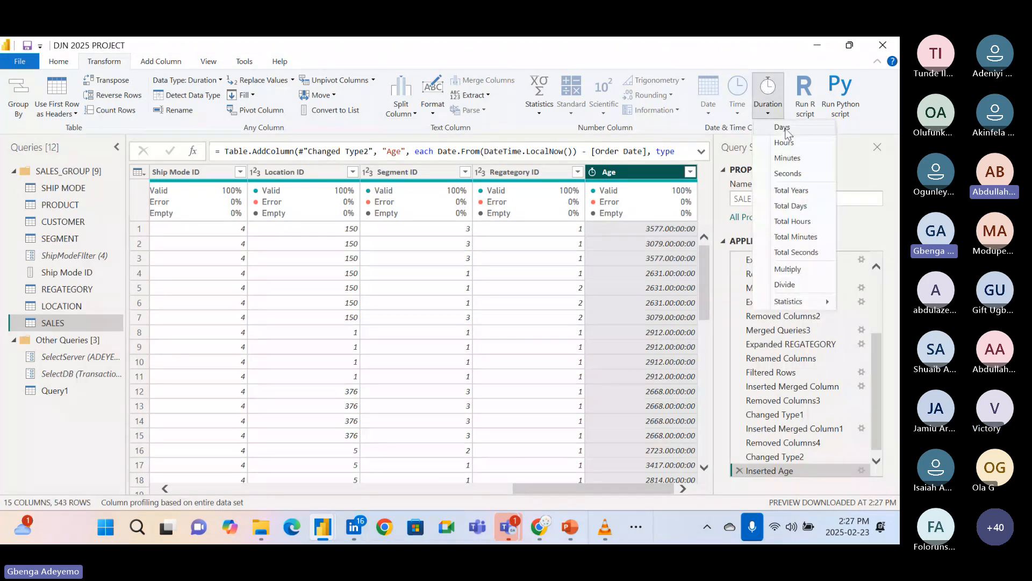
click(785, 130)
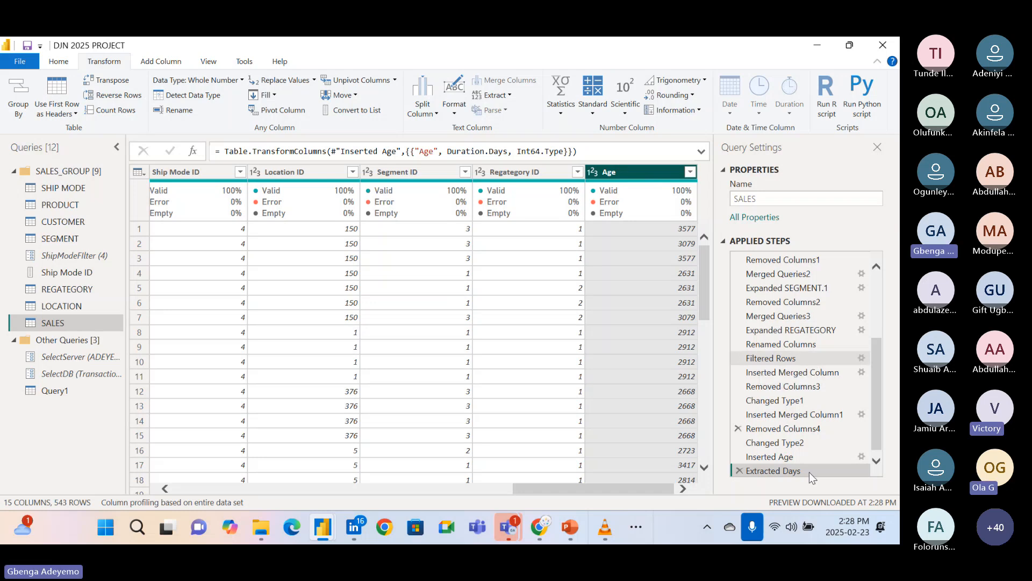
Return to the Inserted Age step and review the duration options for the Age column, including the Seconds description.
click(801, 457)
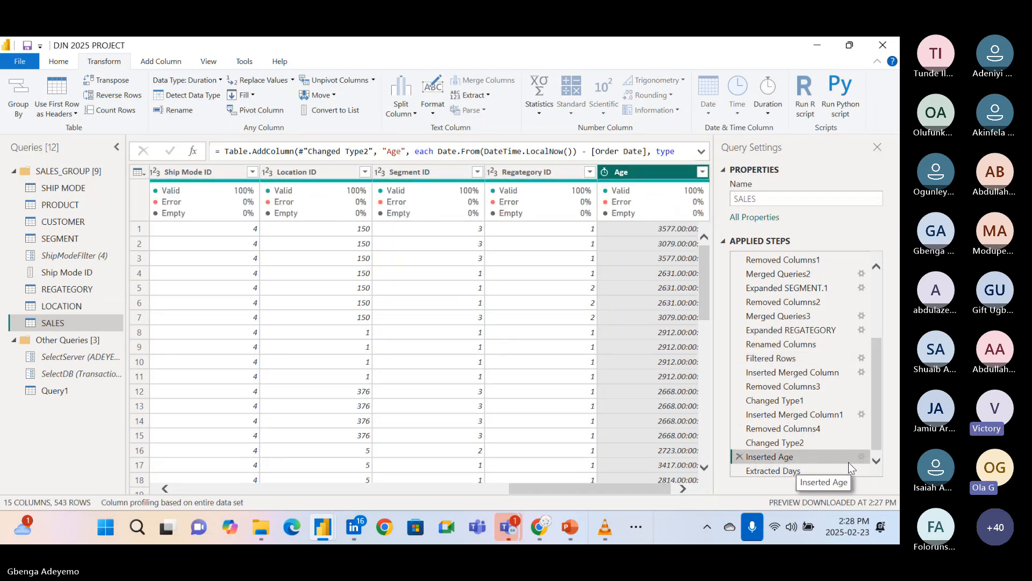
click(774, 116)
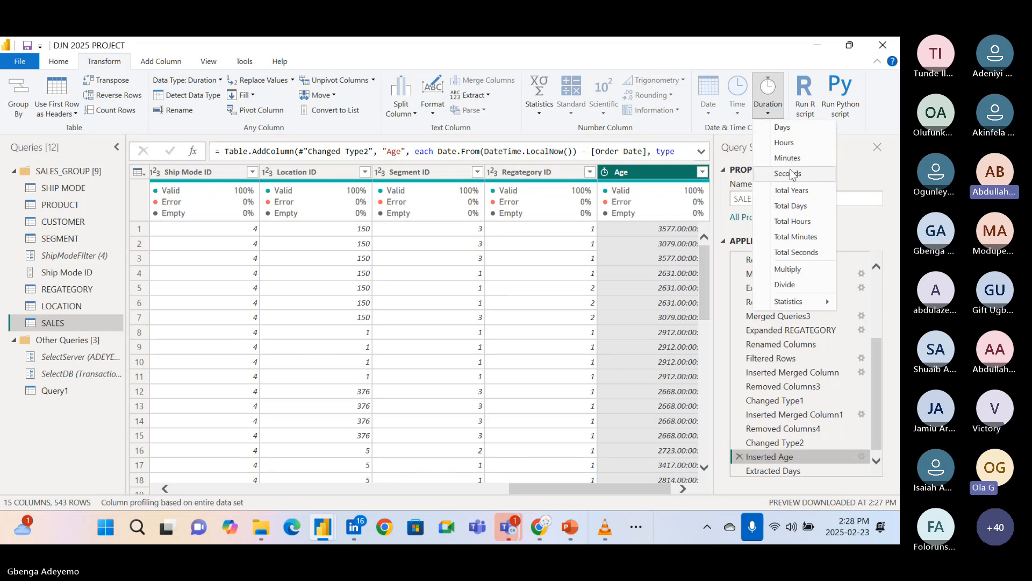
mouse_move(798, 303)
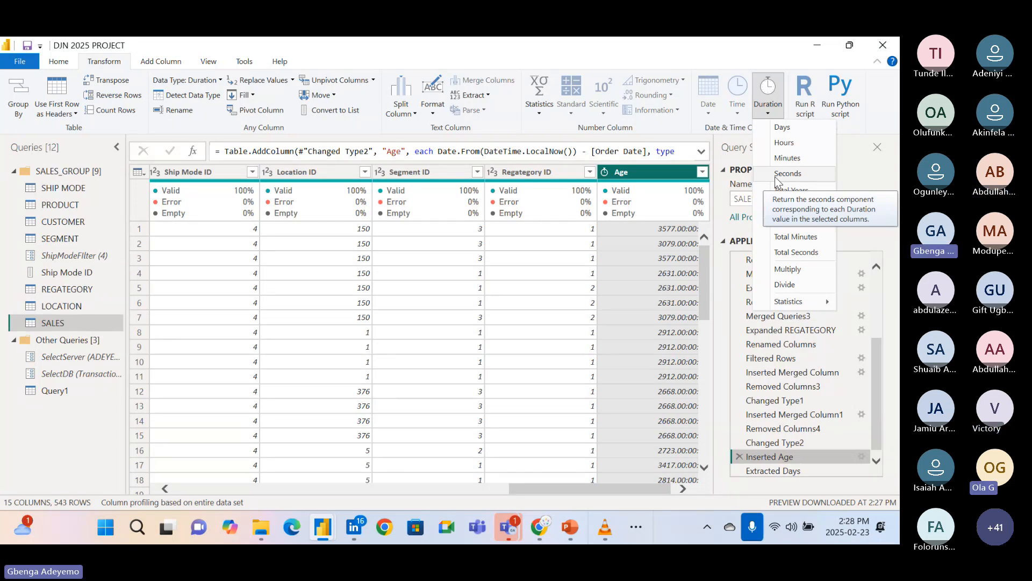
key(XF86AudioRaiseVolume)
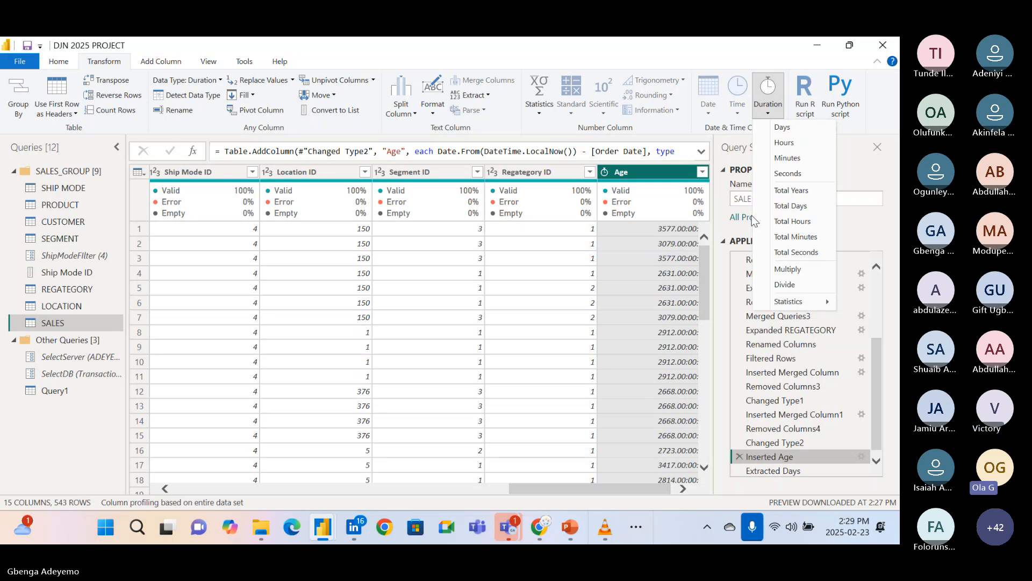
Delete the Extracted Days step so the Age column is a duration again.
click(792, 476)
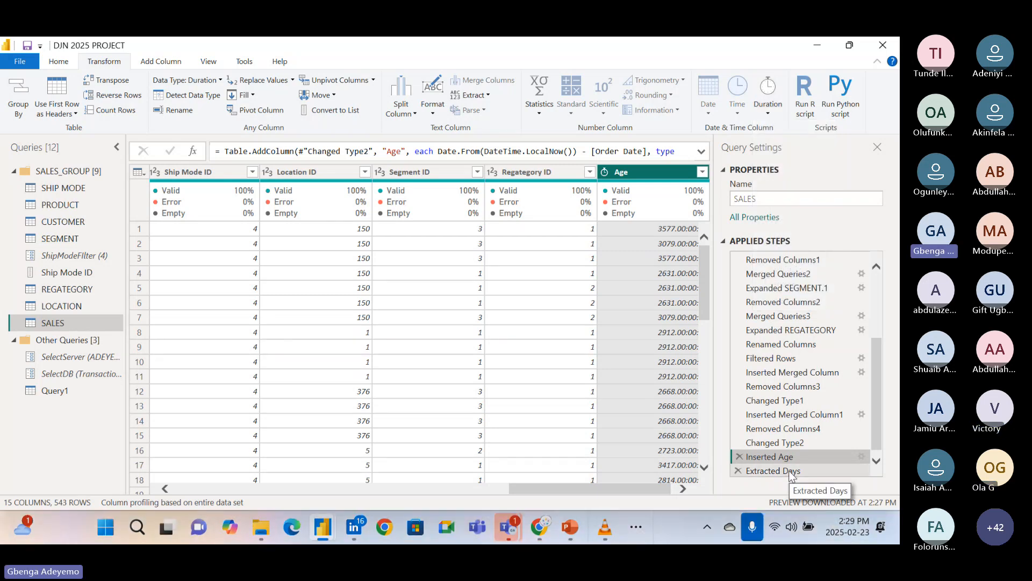
click(753, 469)
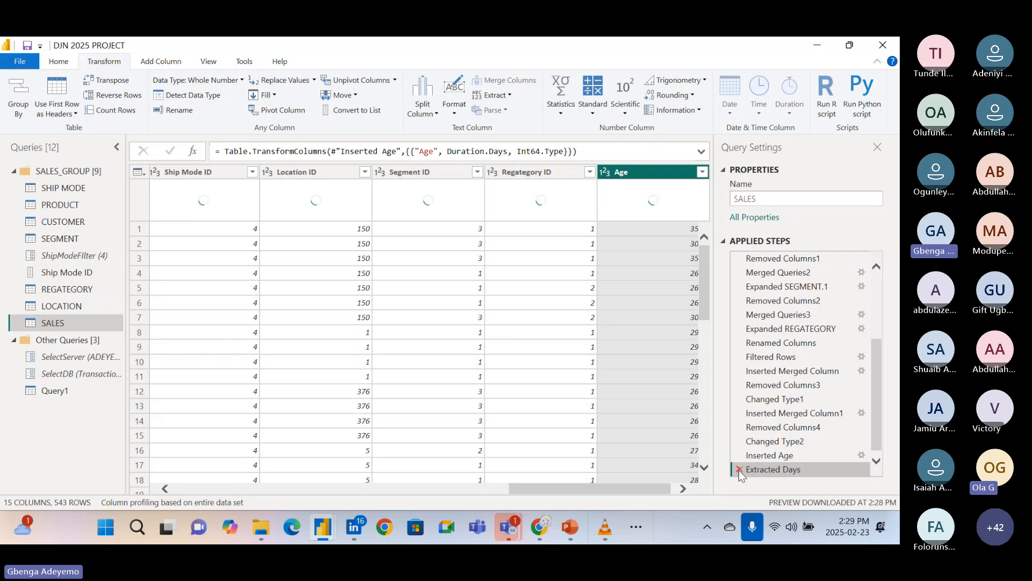
click(739, 470)
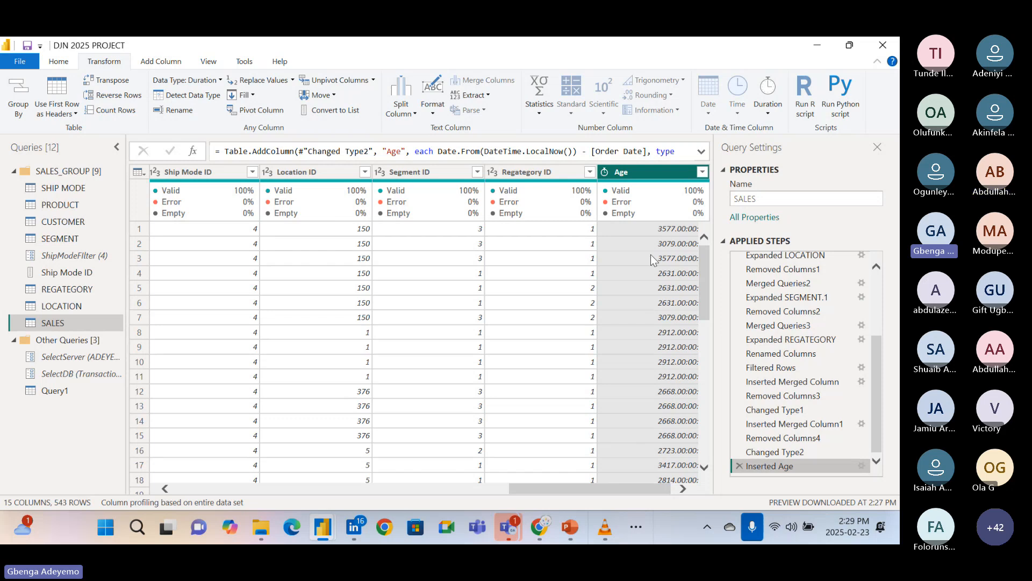
Compare the Age column's full duration values with the available duration components and totals, without applying any.
click(764, 114)
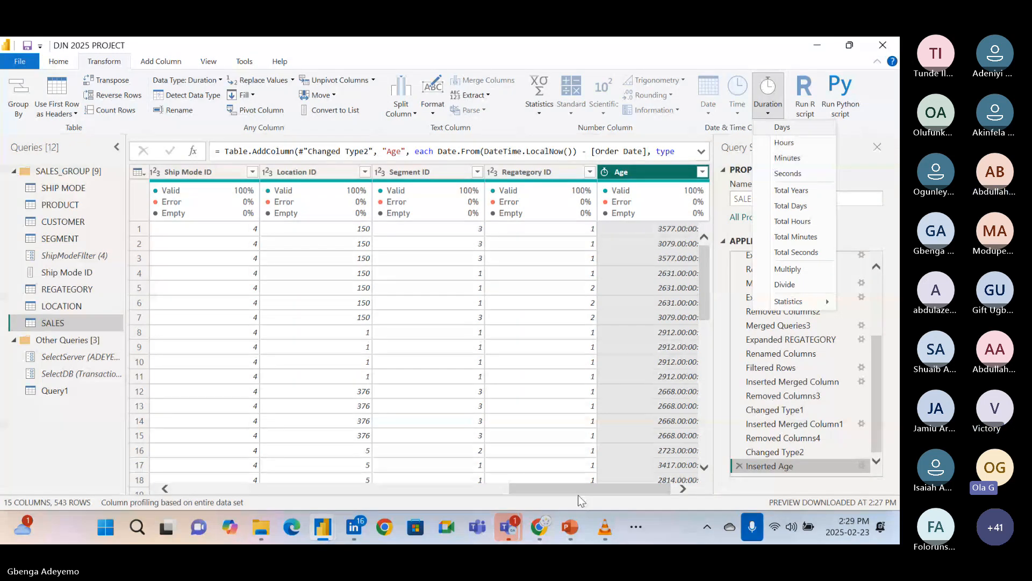
click(594, 487)
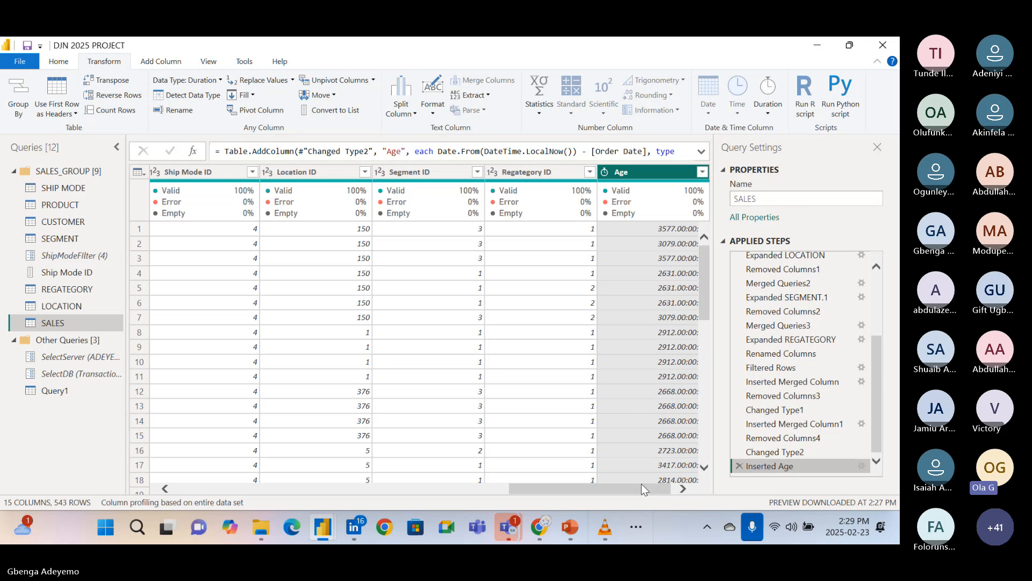
drag(640, 483, 645, 482)
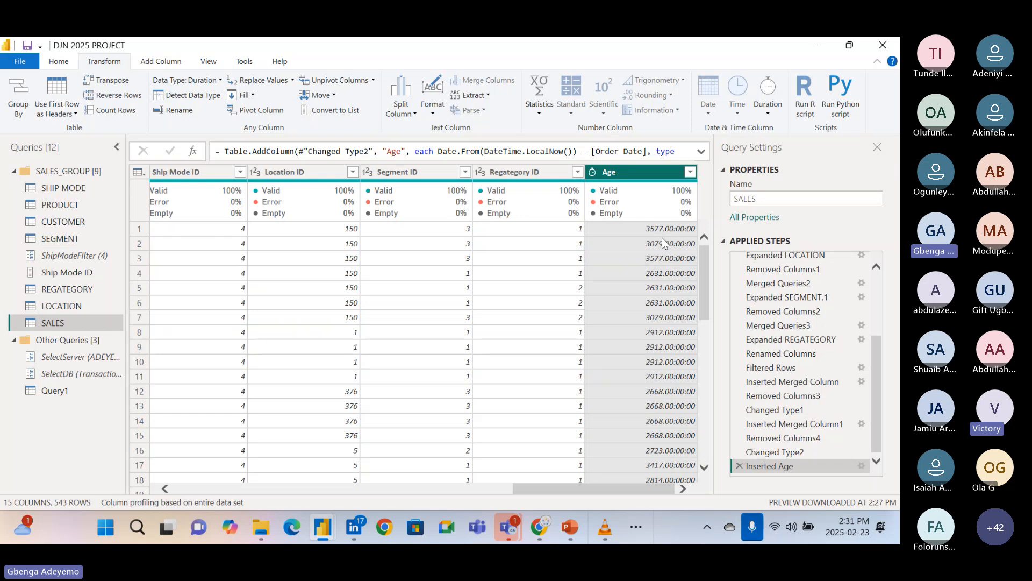
click(769, 118)
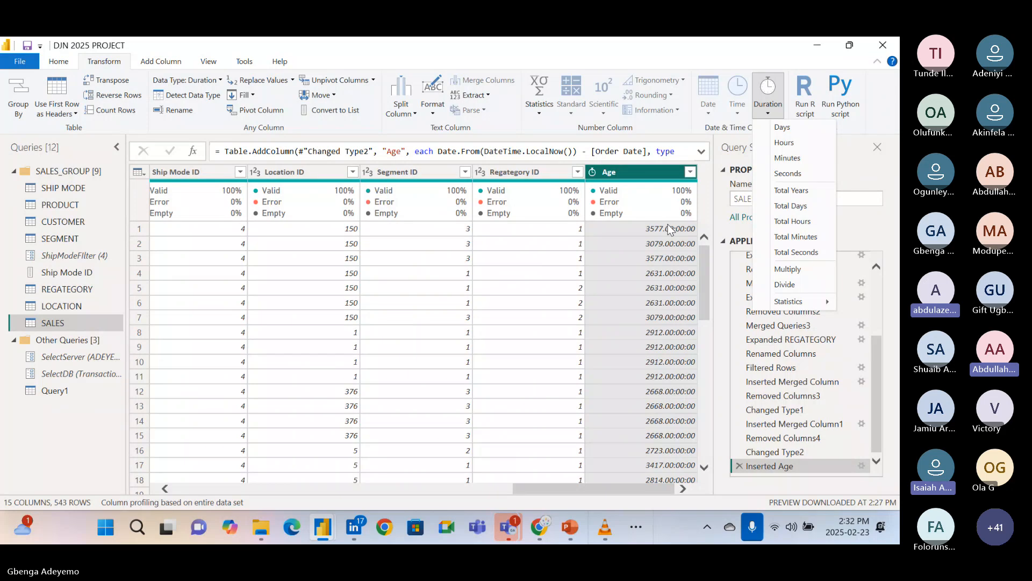
key(Escape)
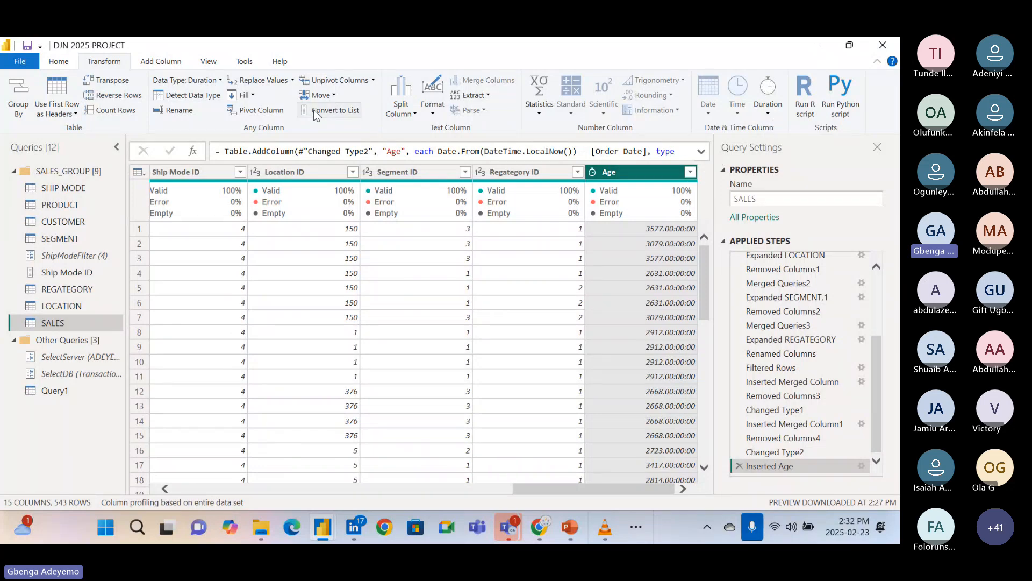
click(769, 107)
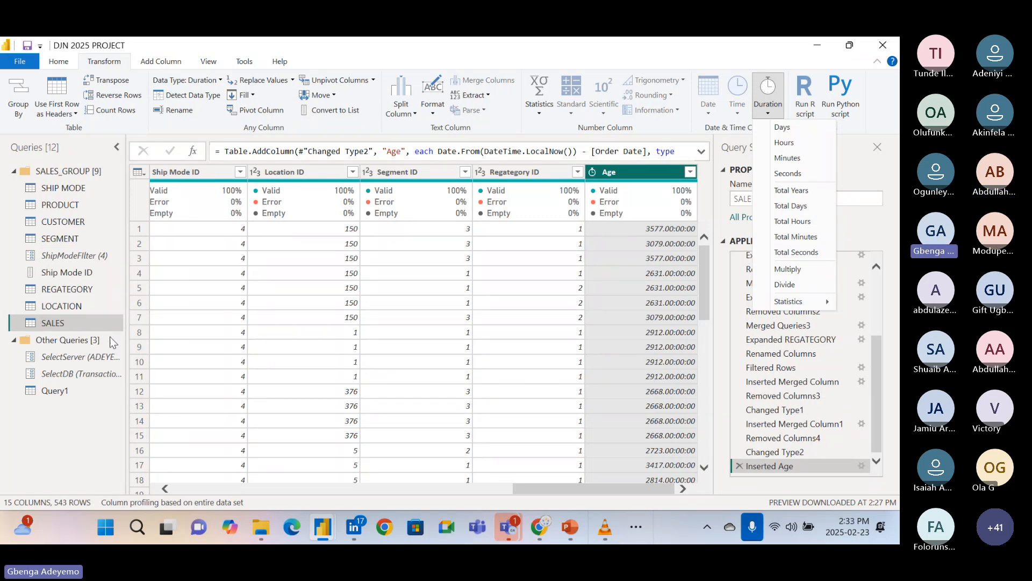
click(82, 151)
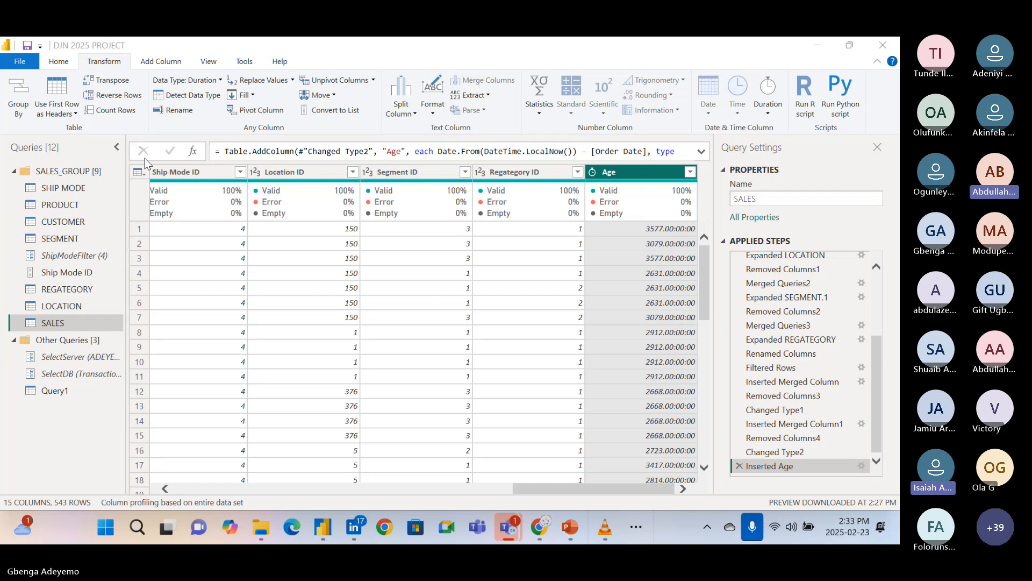
Examine the remaining duration options for the Age column, including Total Years, Multiply, Divide and the Statistics functions.
click(773, 115)
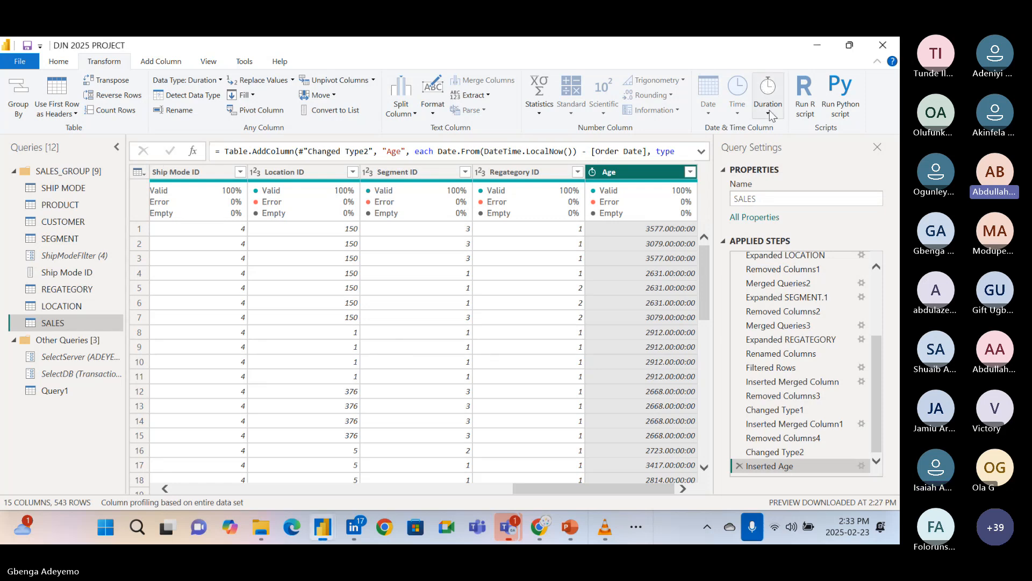
click(772, 115)
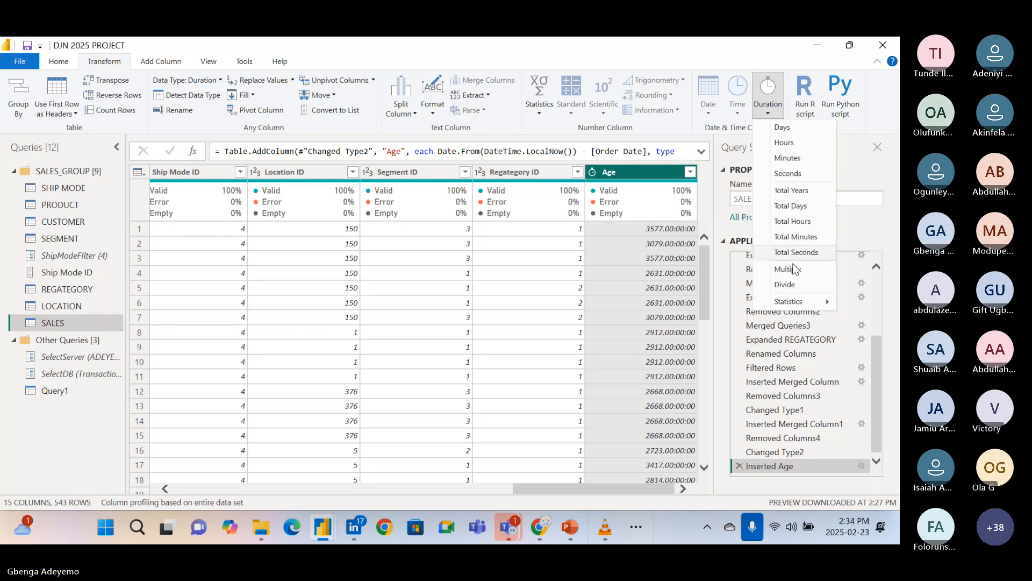
mouse_move(805, 302)
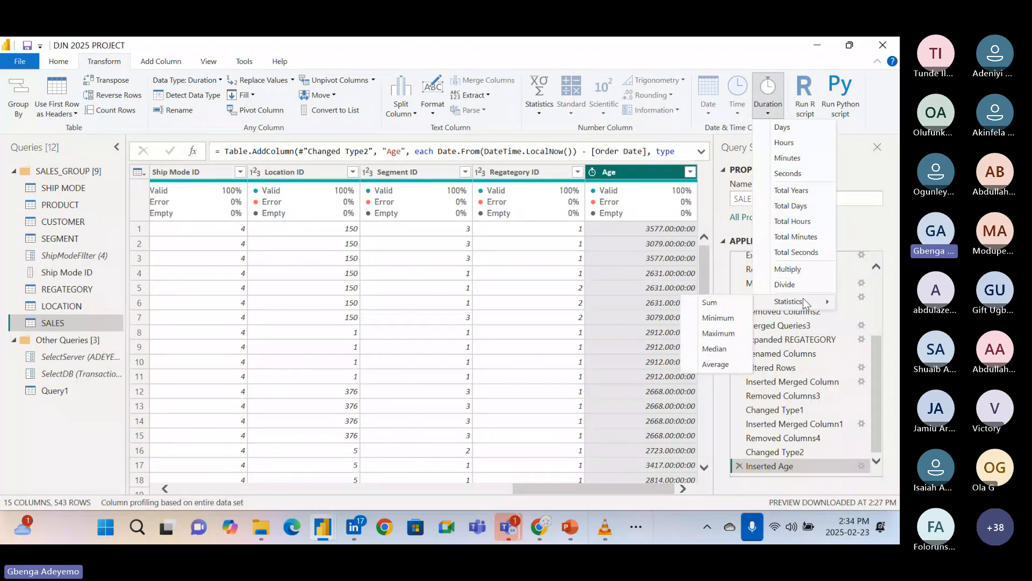
click(716, 63)
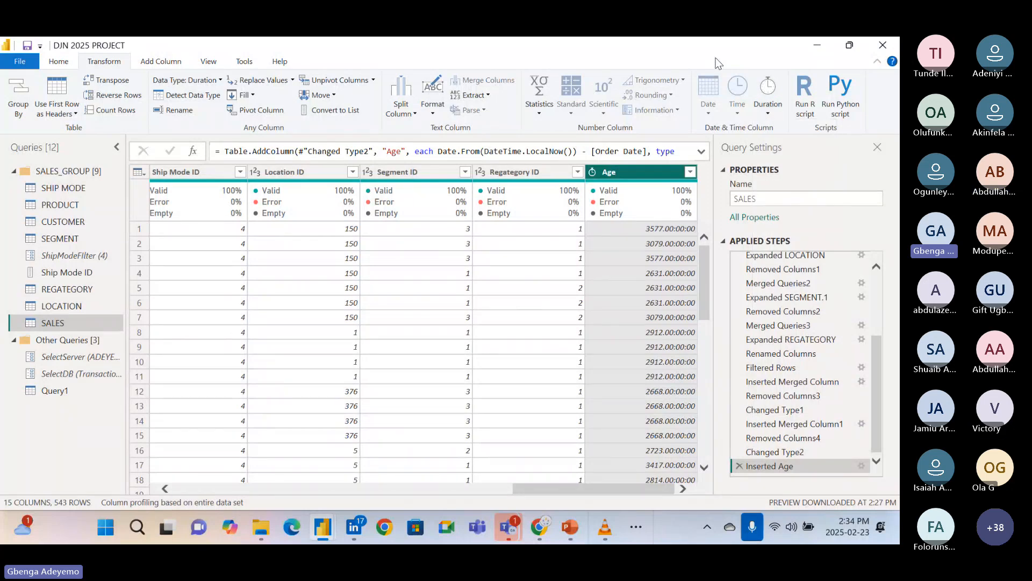
click(769, 111)
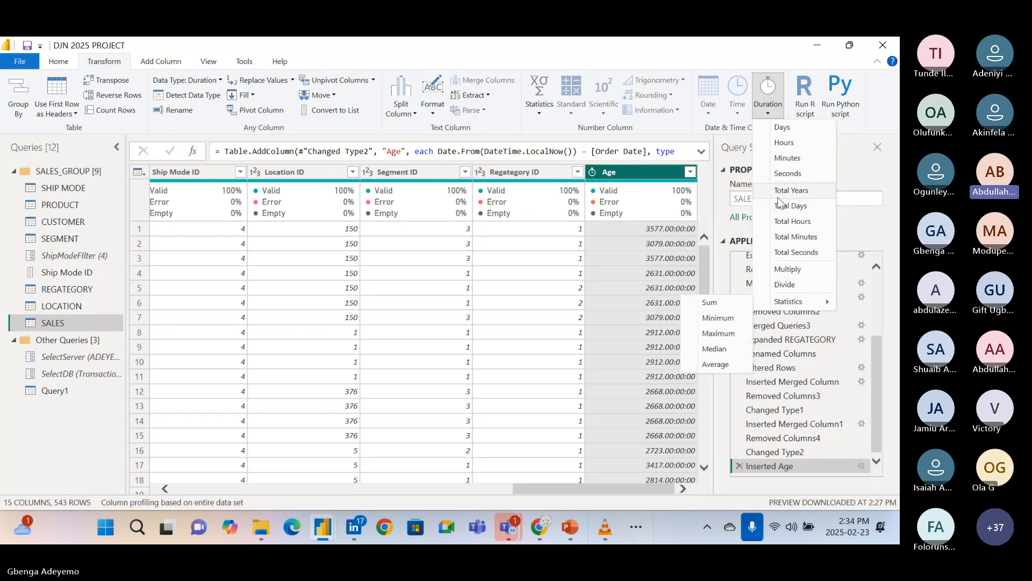
click(688, 46)
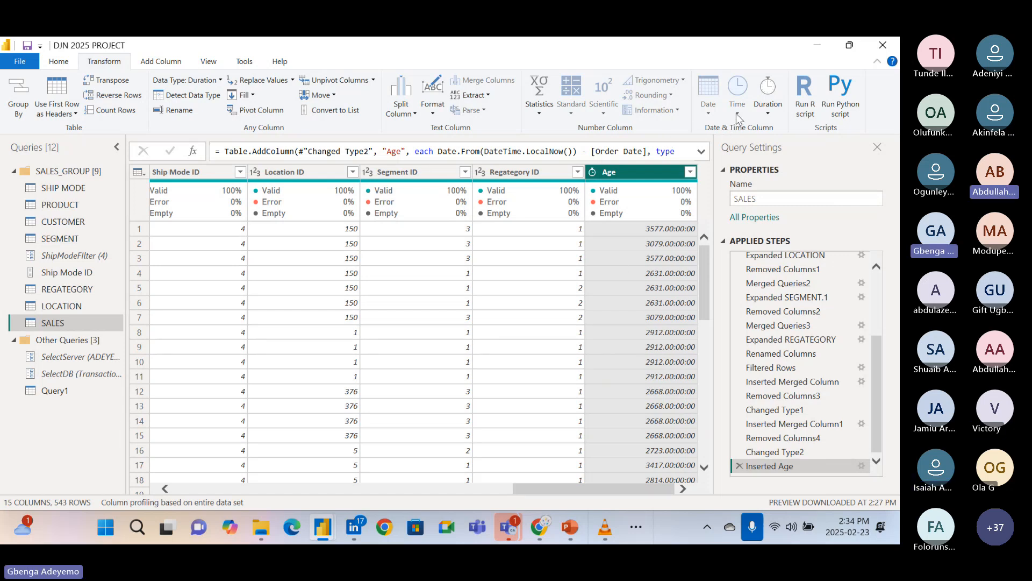
Transform the Age column's durations into their Seconds component.
click(628, 174)
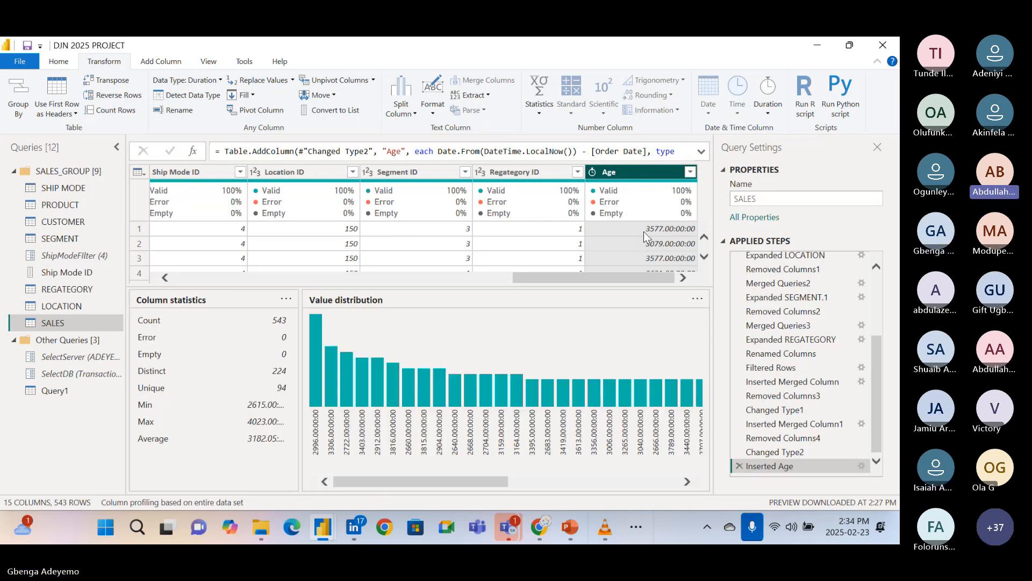
click(766, 112)
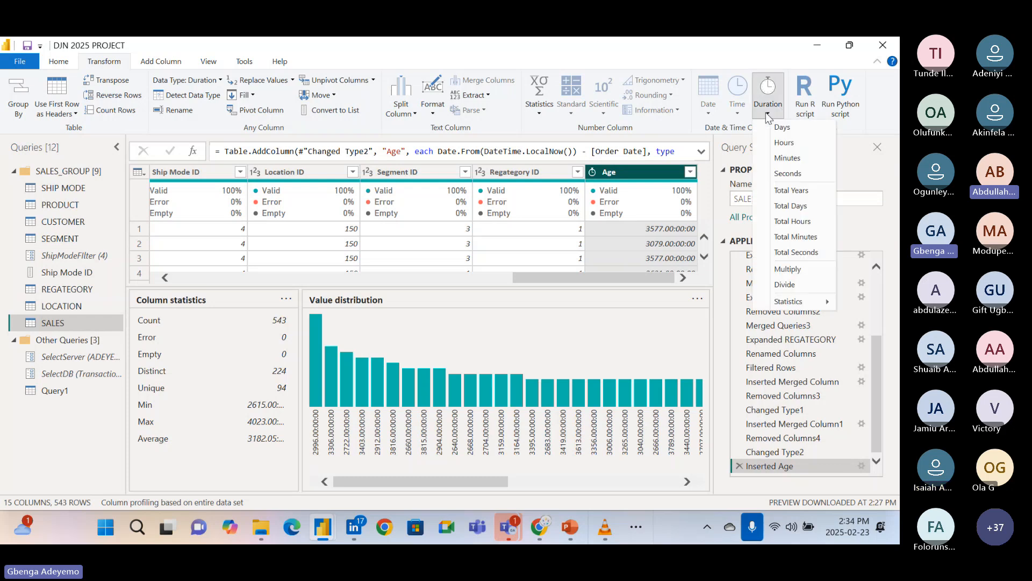
click(785, 172)
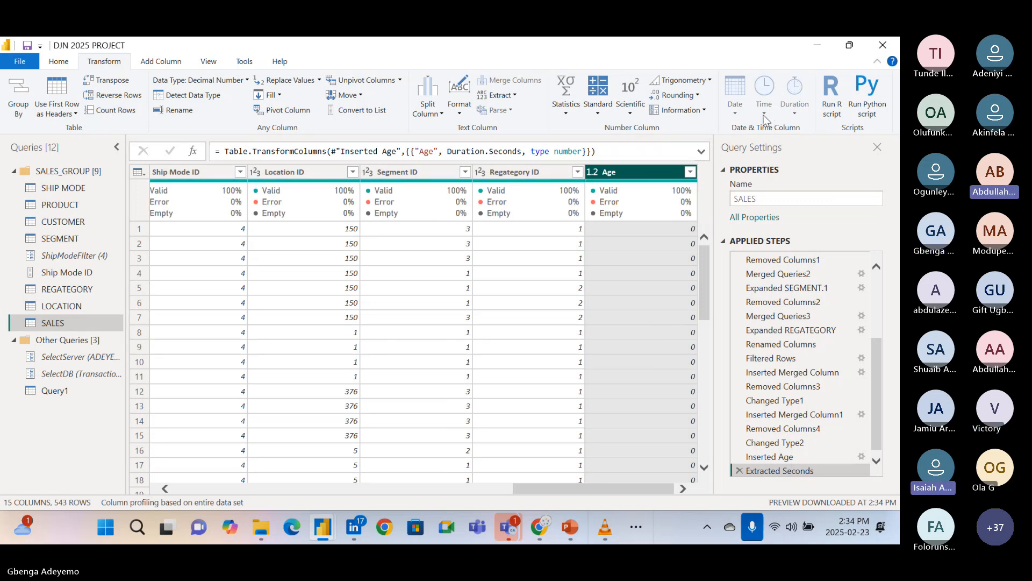
Delete the Extracted Seconds and Inserted Age steps from the SALES query.
click(739, 471)
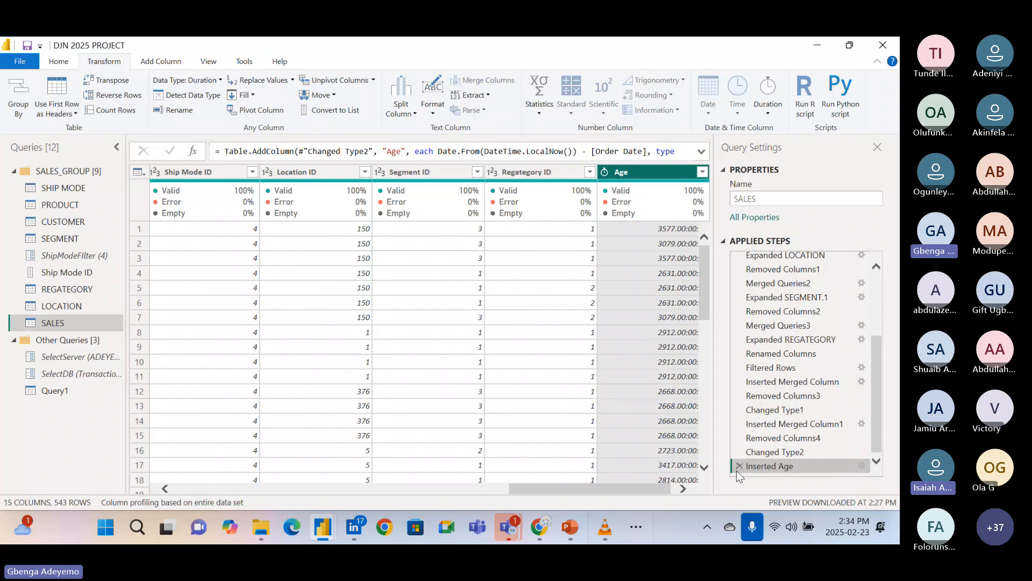
click(737, 470)
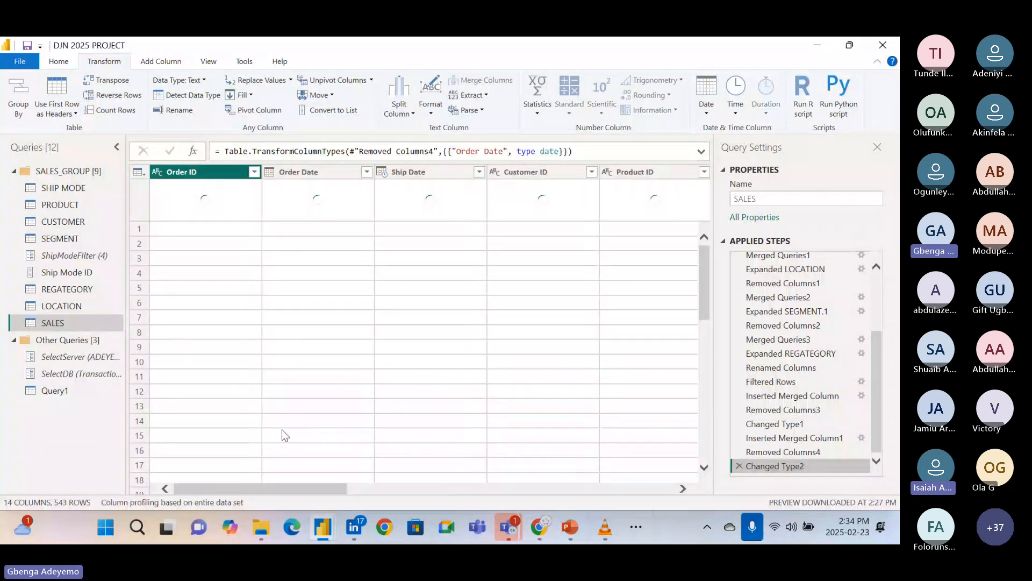
Try transforming the Order Date column into Age durations in place, and delete the resulting applied step.
click(304, 172)
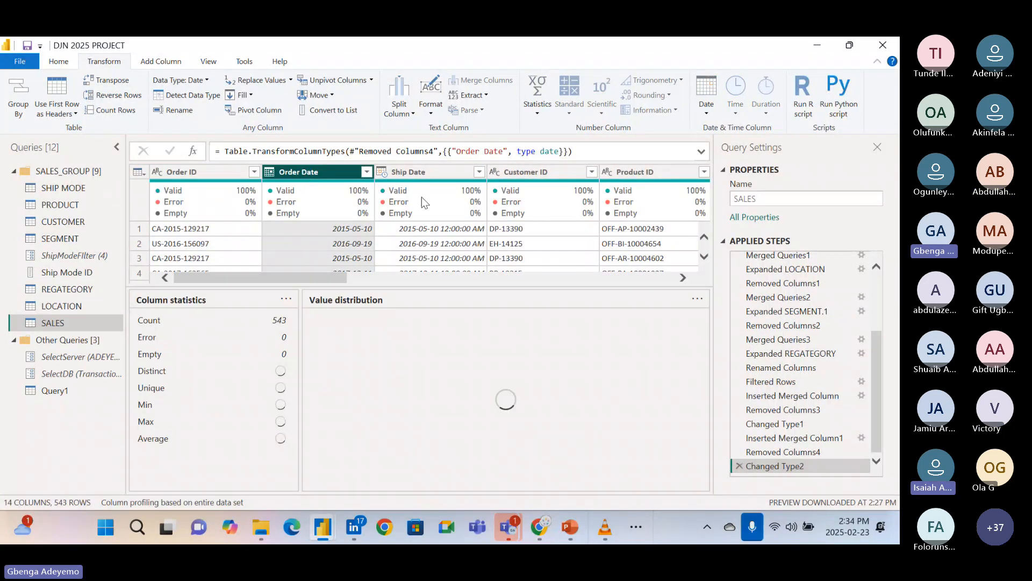
click(707, 114)
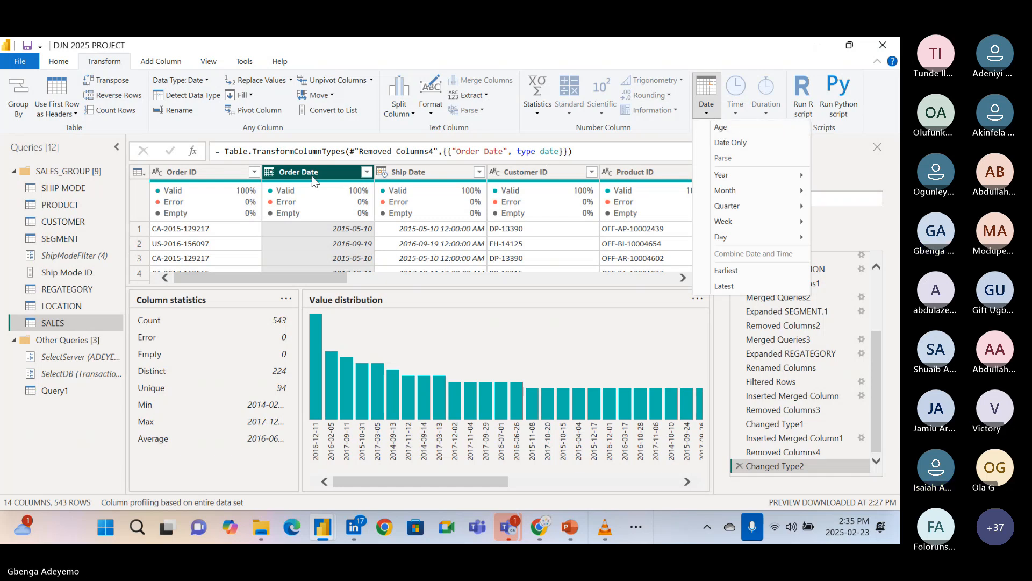
click(719, 127)
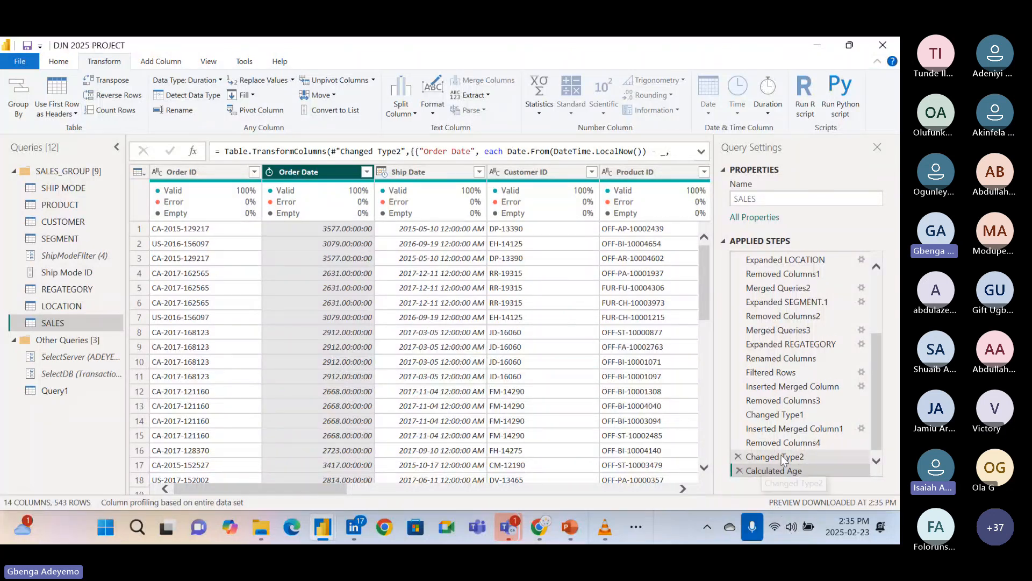
scroll(764, 464, down, 1)
click(740, 466)
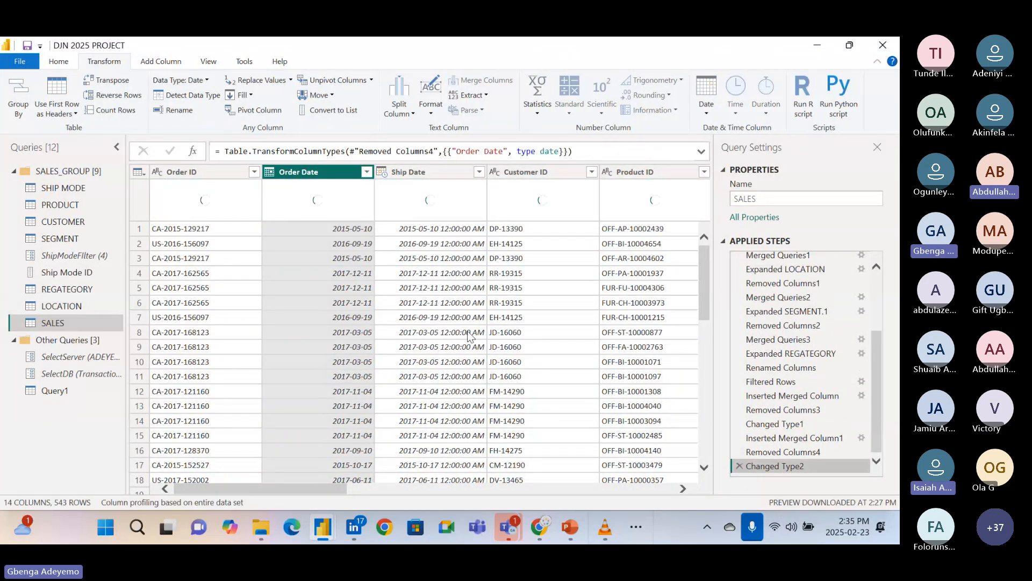
Add a new Age column calculated from the Order Date column.
click(155, 63)
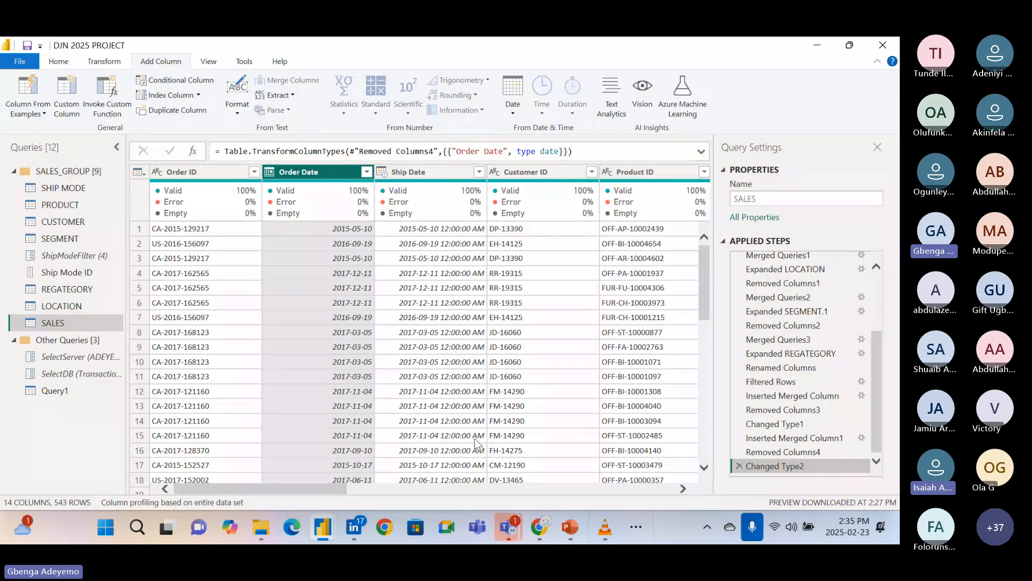
click(504, 526)
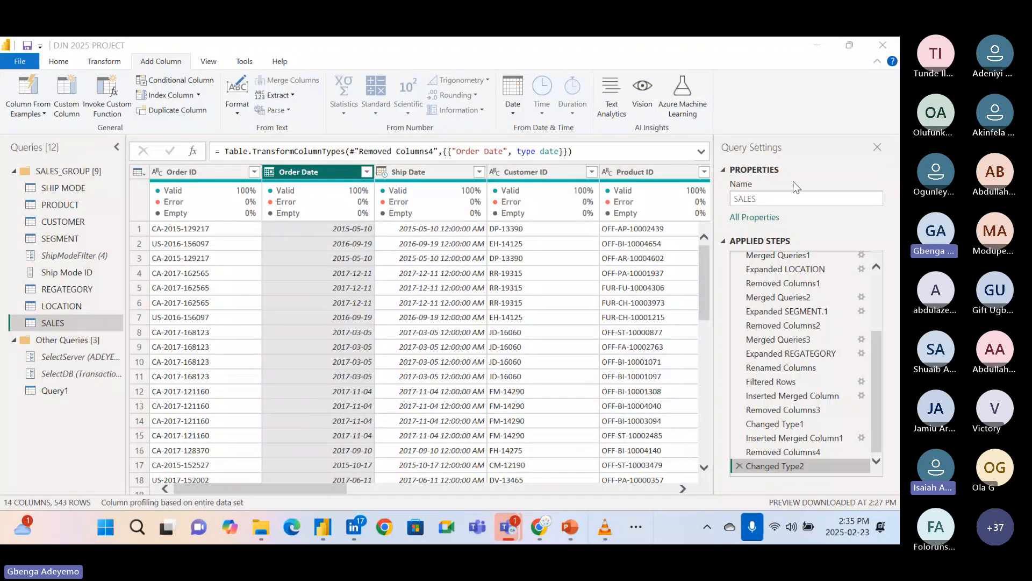
click(511, 115)
click(511, 113)
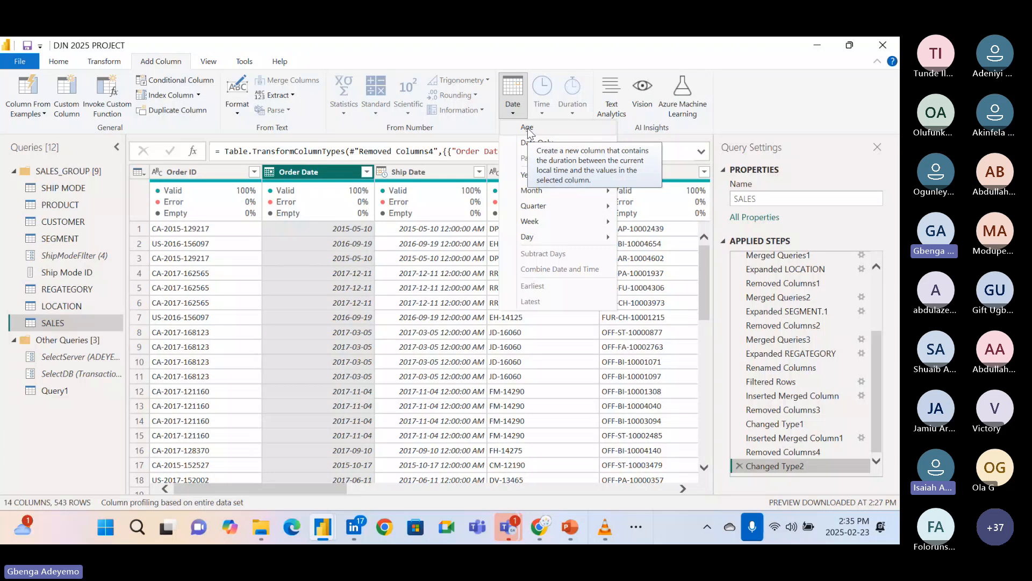
click(528, 129)
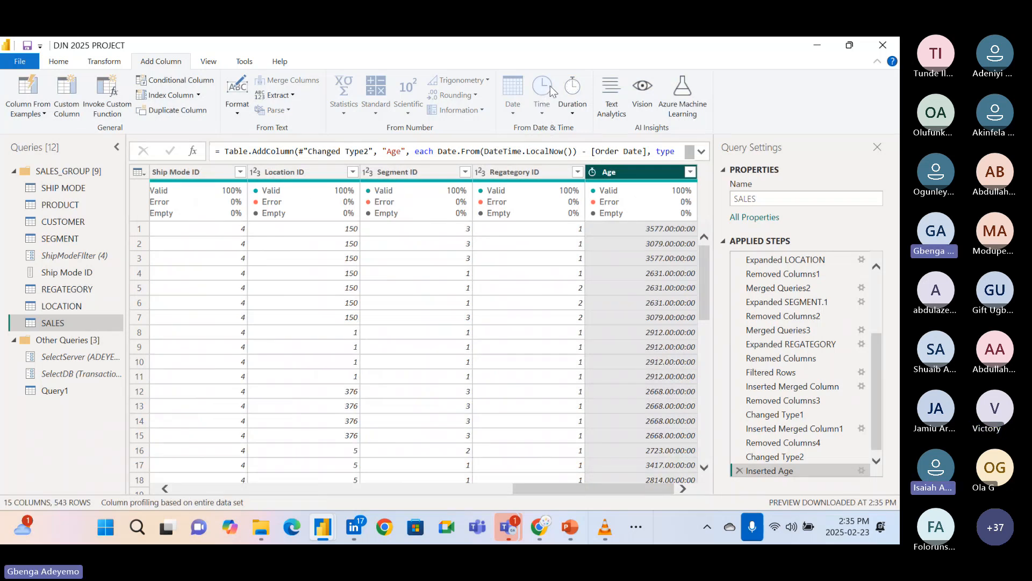
Try adding a Seconds column extracted from the Age column's durations, and delete the resulting applied step.
click(572, 114)
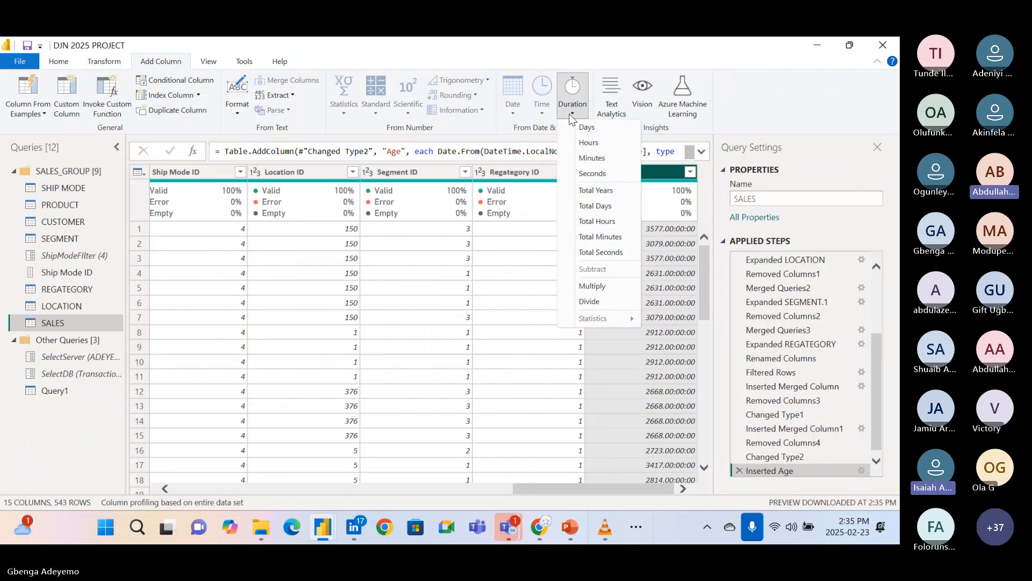
click(595, 174)
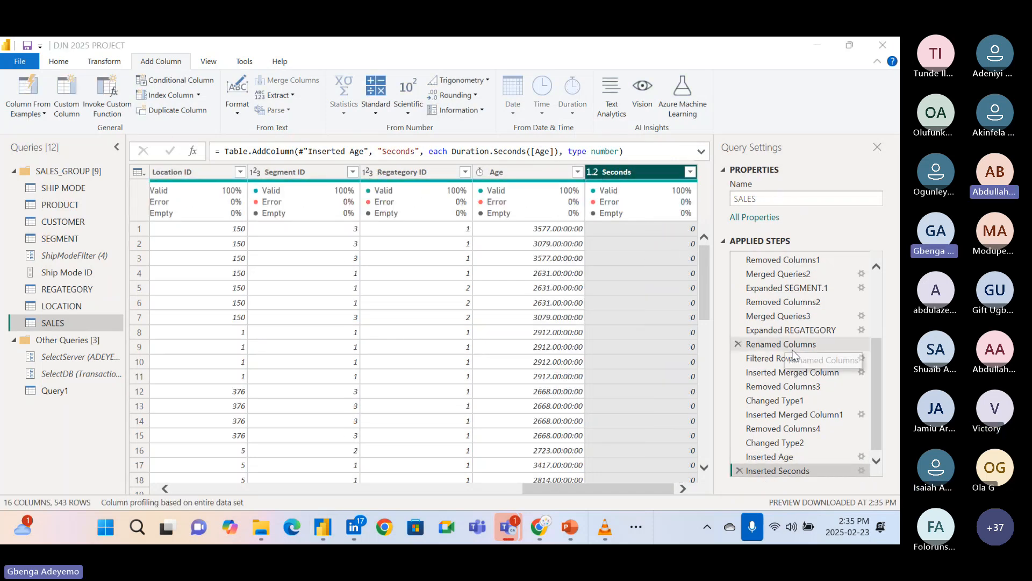
scroll(785, 345, down, 1)
click(740, 466)
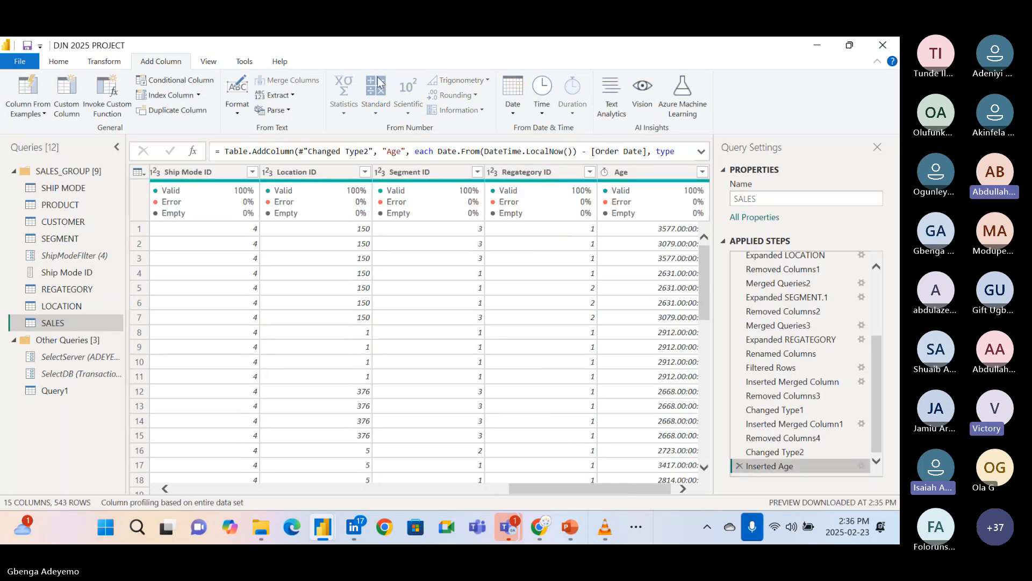
Examine which Time and Duration functions are available for a new column based on the Age column.
click(542, 114)
click(541, 114)
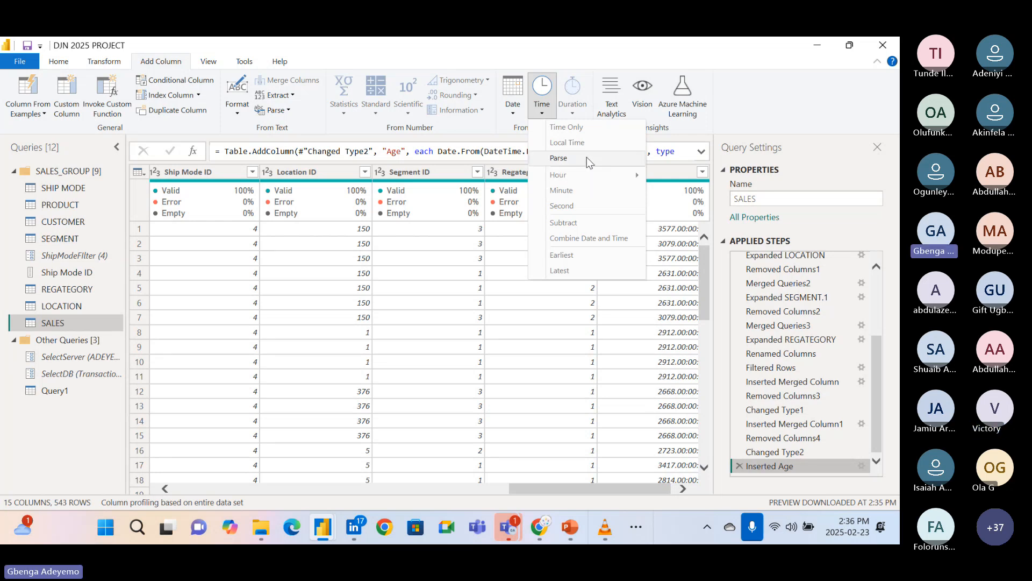
click(741, 106)
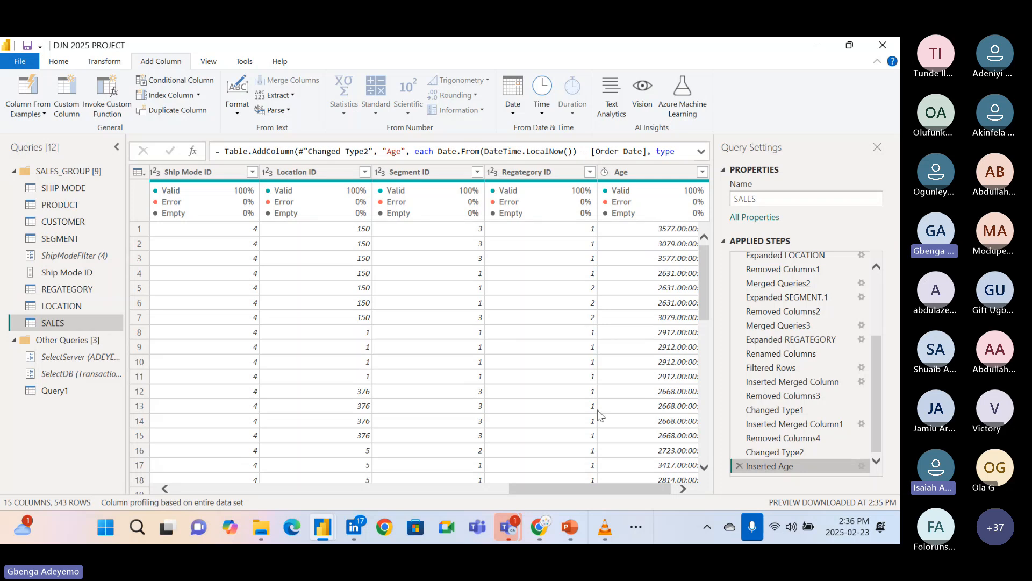
click(631, 171)
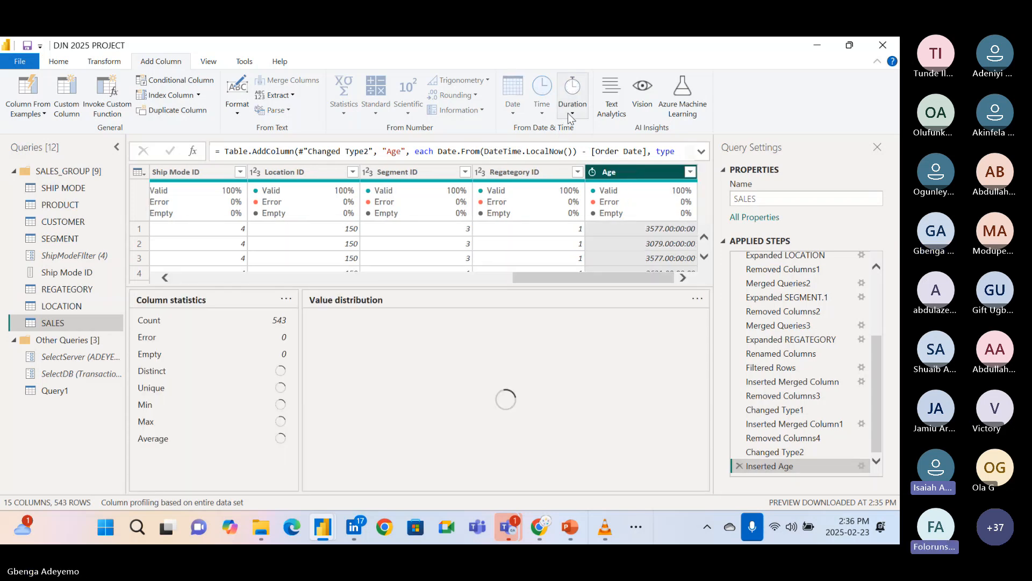
click(572, 114)
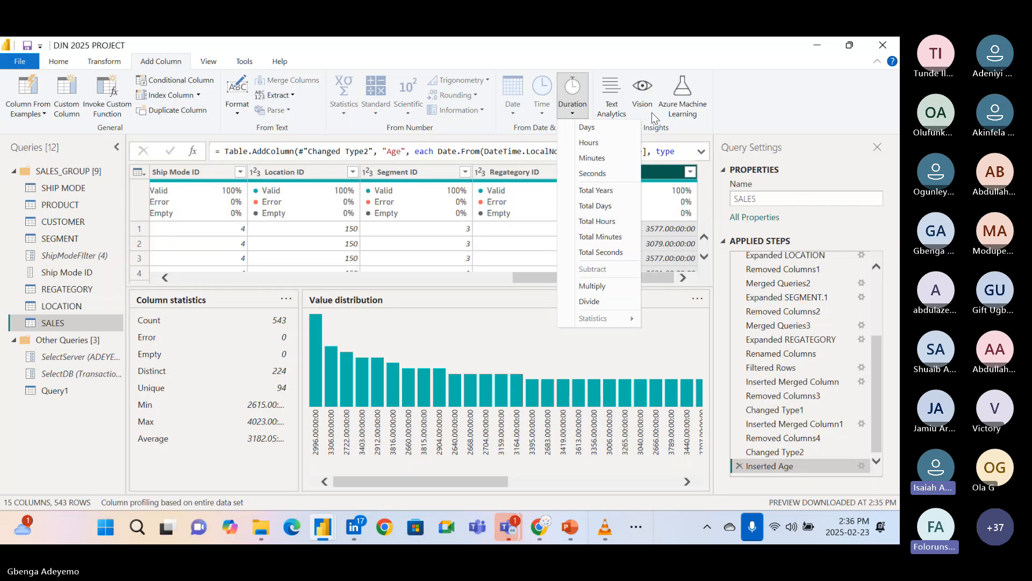
click(745, 109)
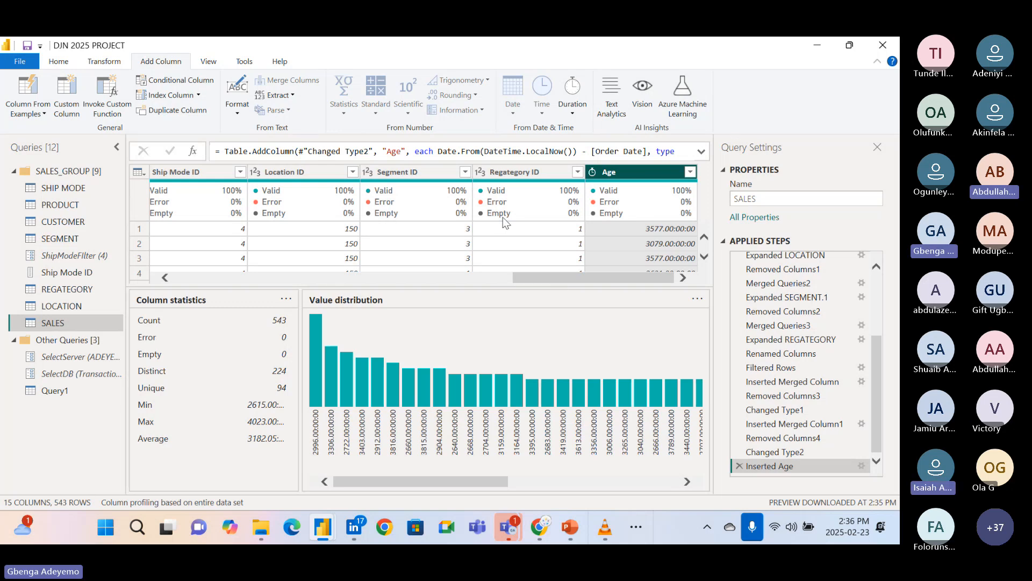
Insert a Second column extracted from the Ship Date column as an intermediate step after Removed Columns4.
drag(541, 278, 175, 275)
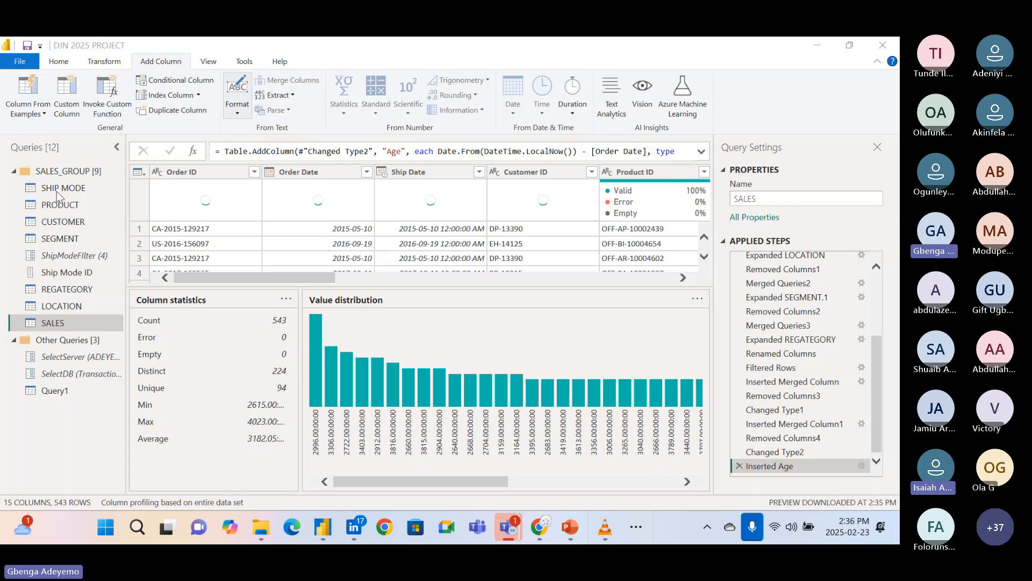
click(789, 438)
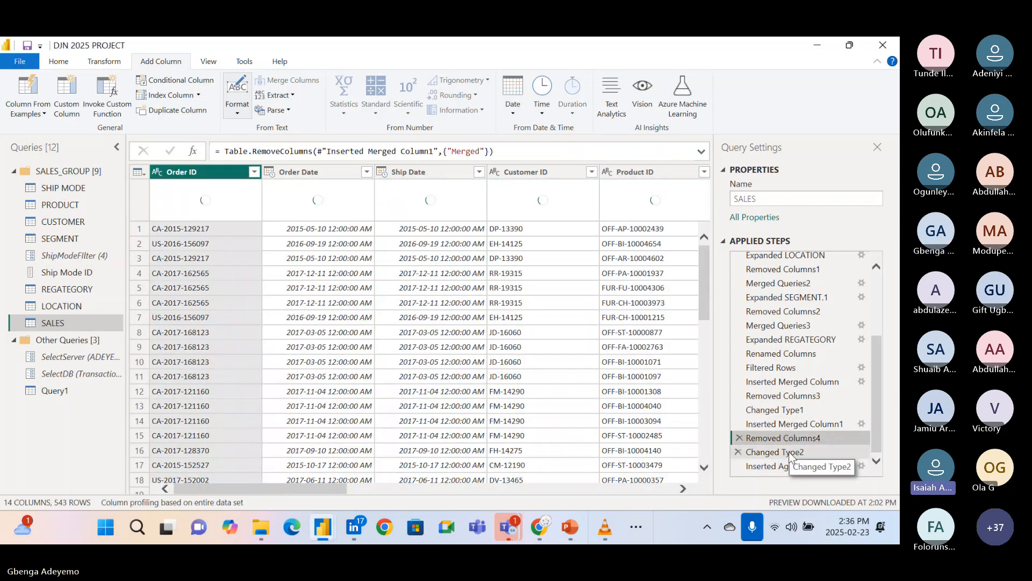
click(789, 453)
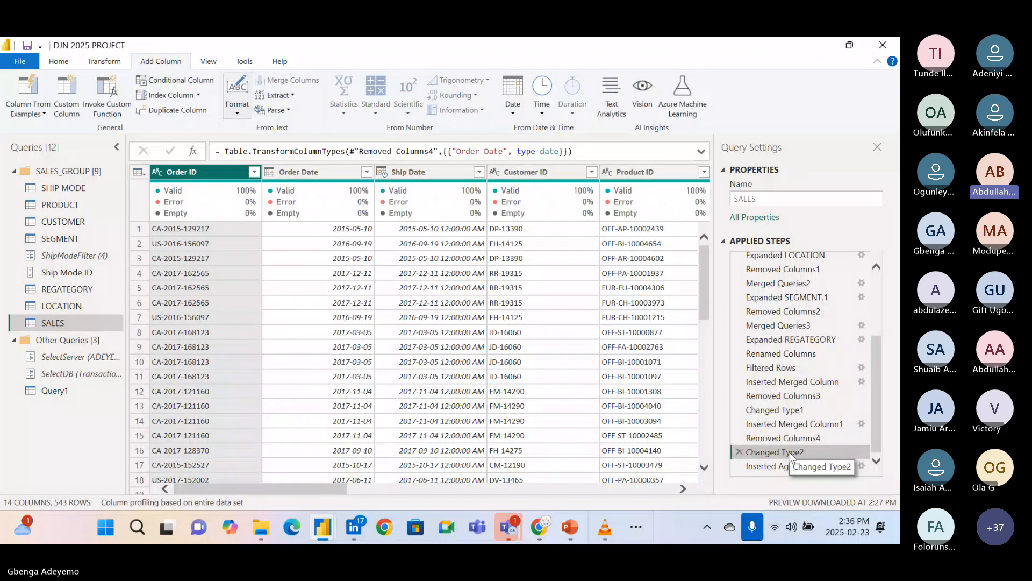
drag(787, 446, 787, 440)
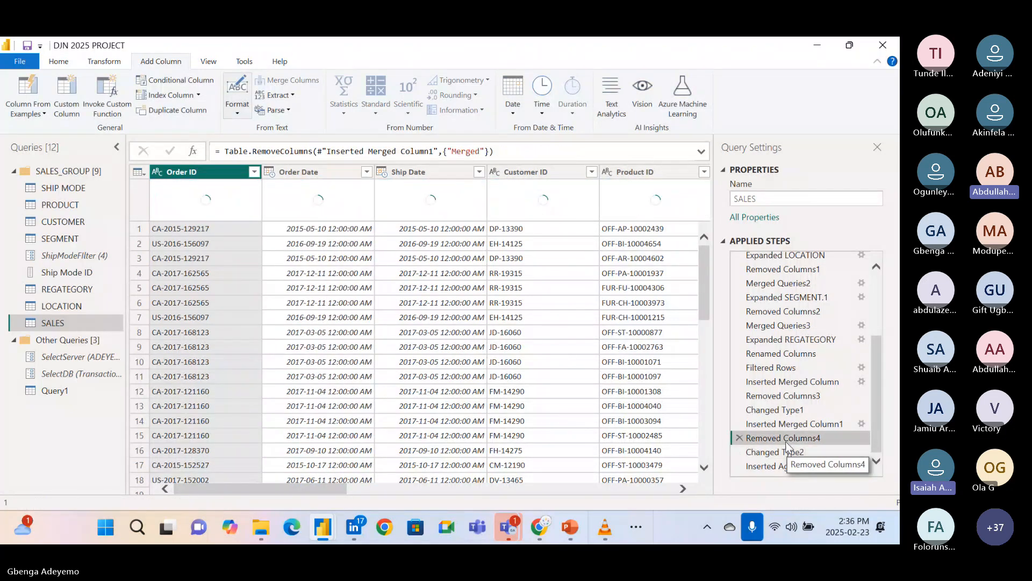
click(396, 172)
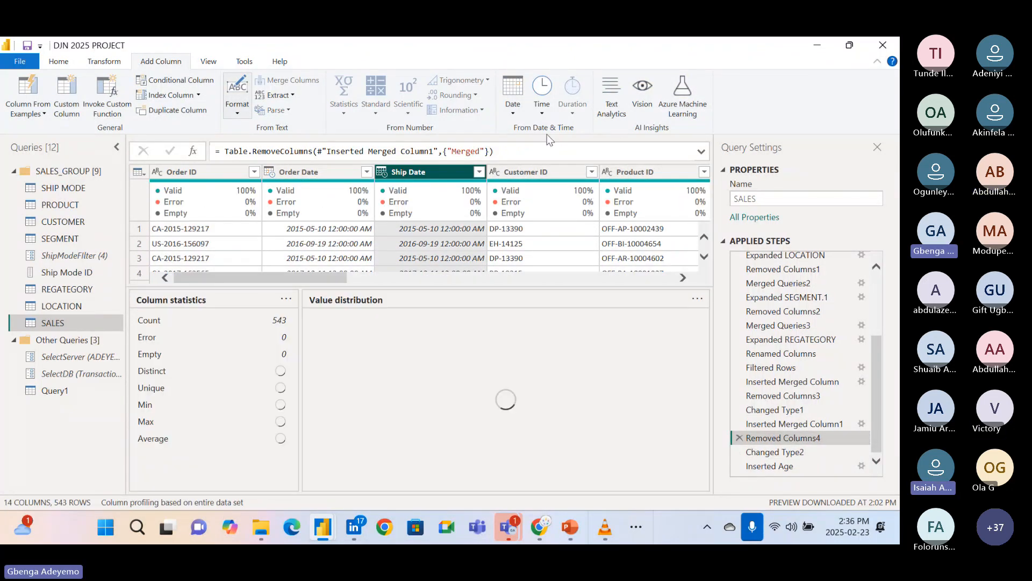
click(542, 112)
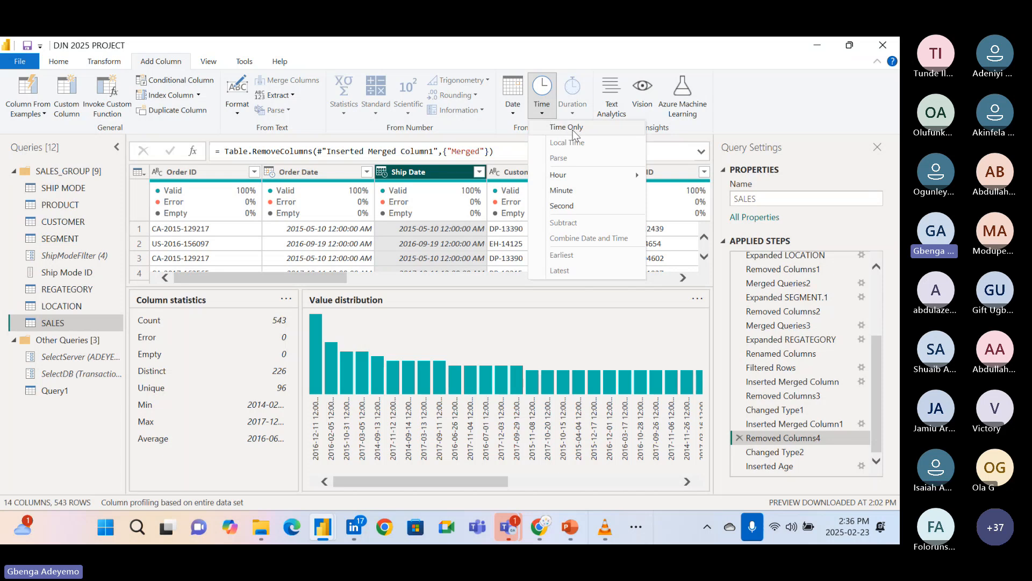
click(591, 206)
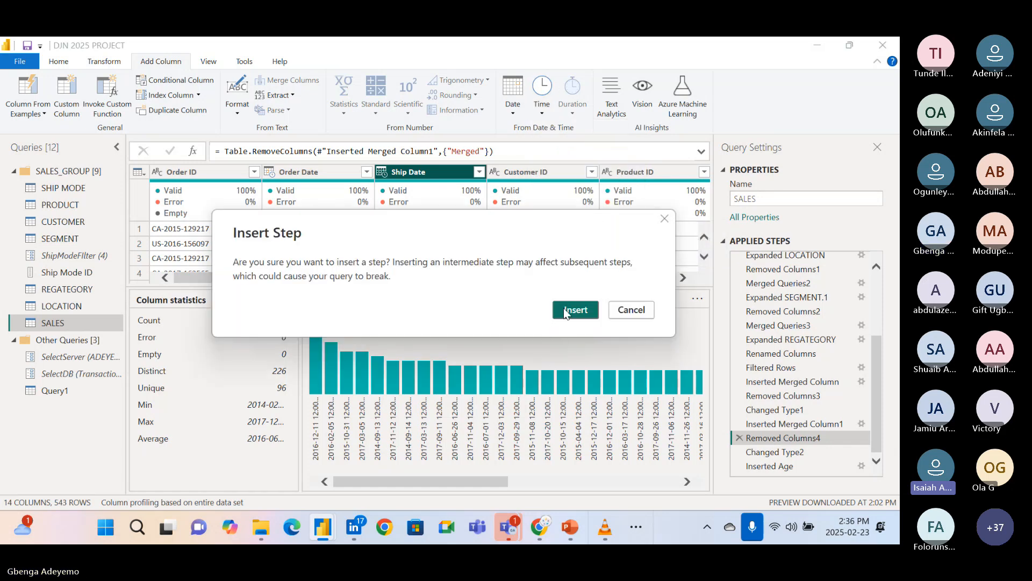
click(567, 311)
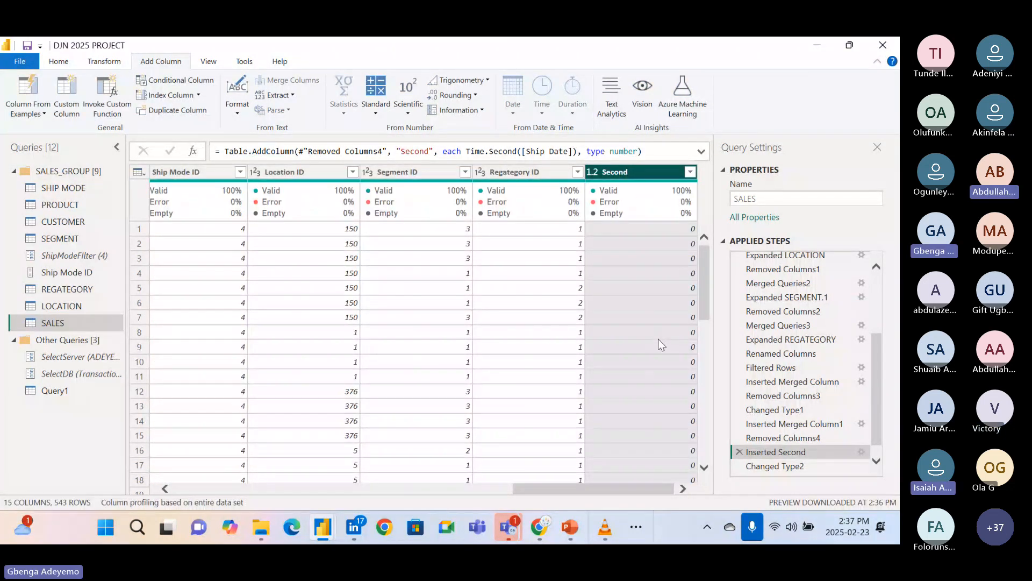
Check the distinct values in the Second column without filtering, and return to the Inserted Age step.
click(691, 172)
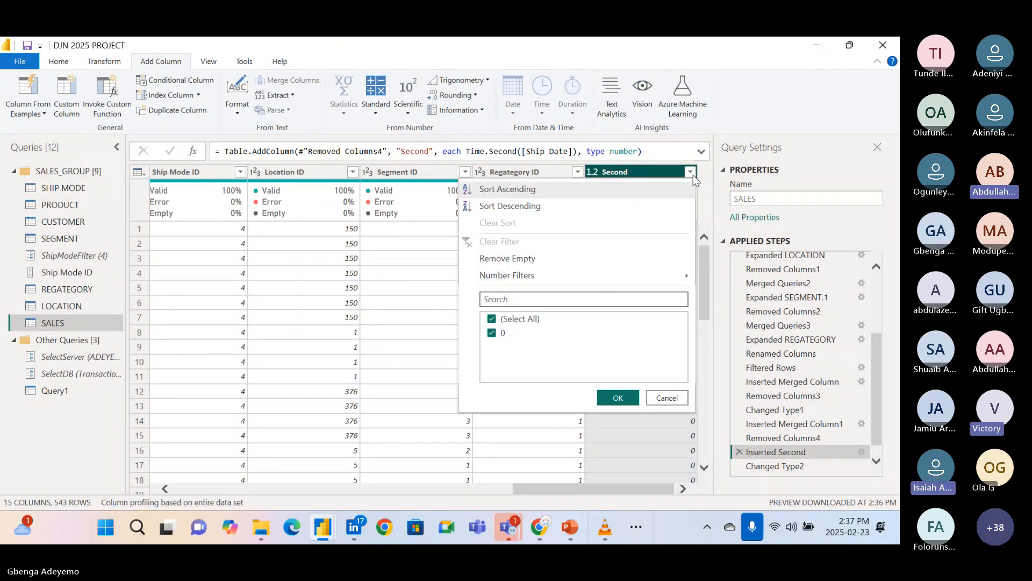
click(666, 398)
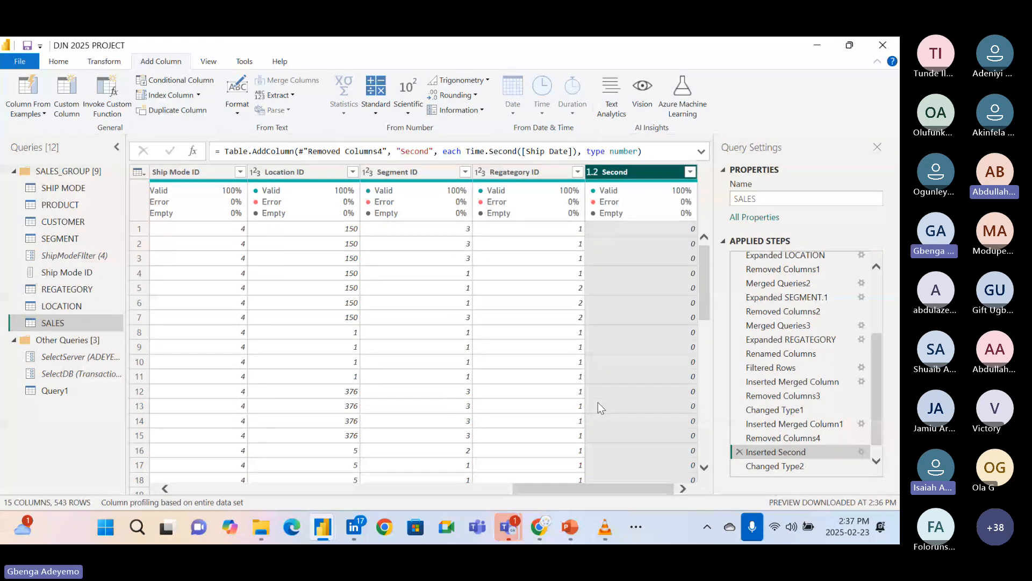
scroll(598, 402, left, 3)
scroll(598, 403, right, 3)
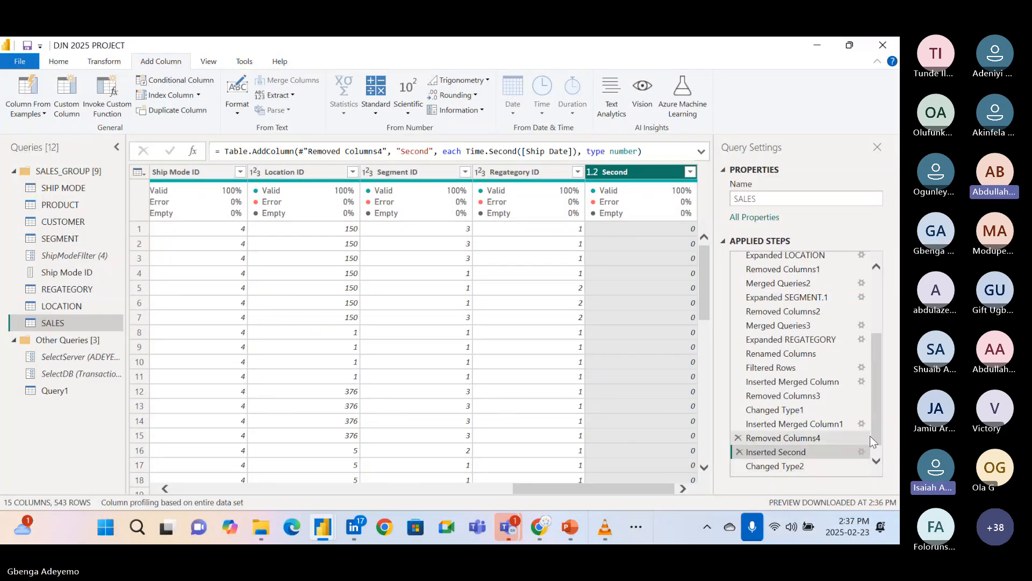
drag(877, 428, 874, 453)
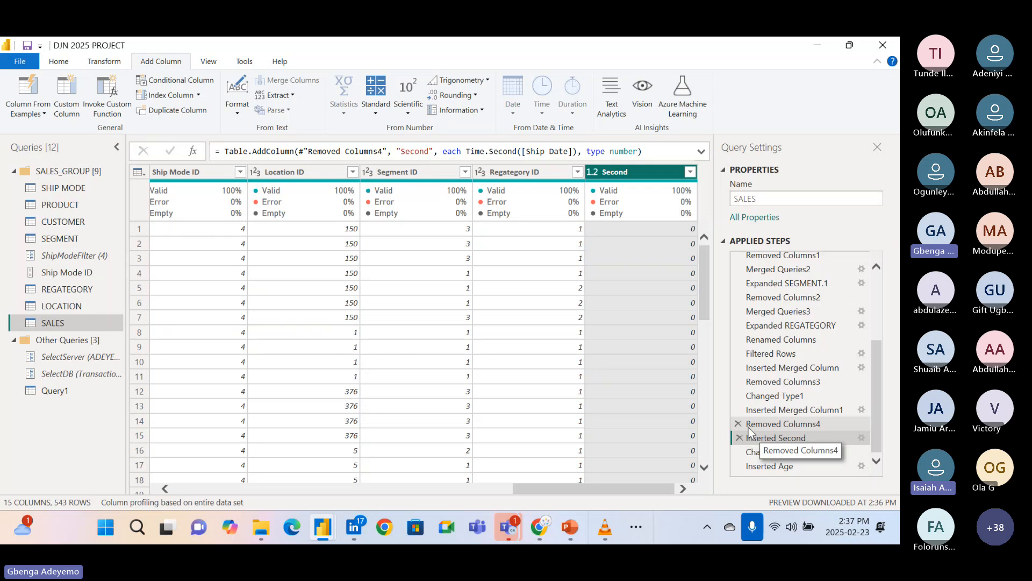
click(793, 466)
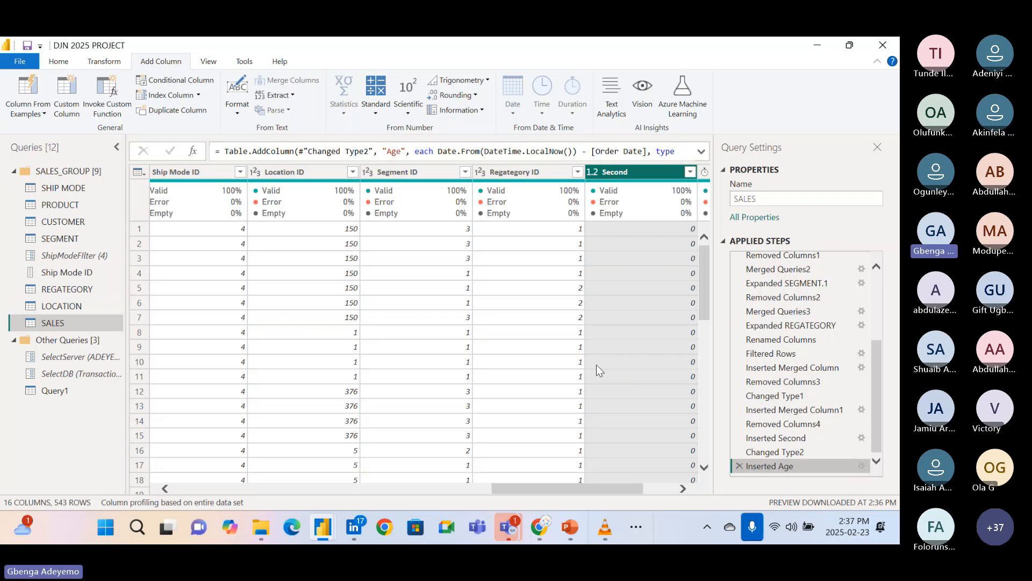
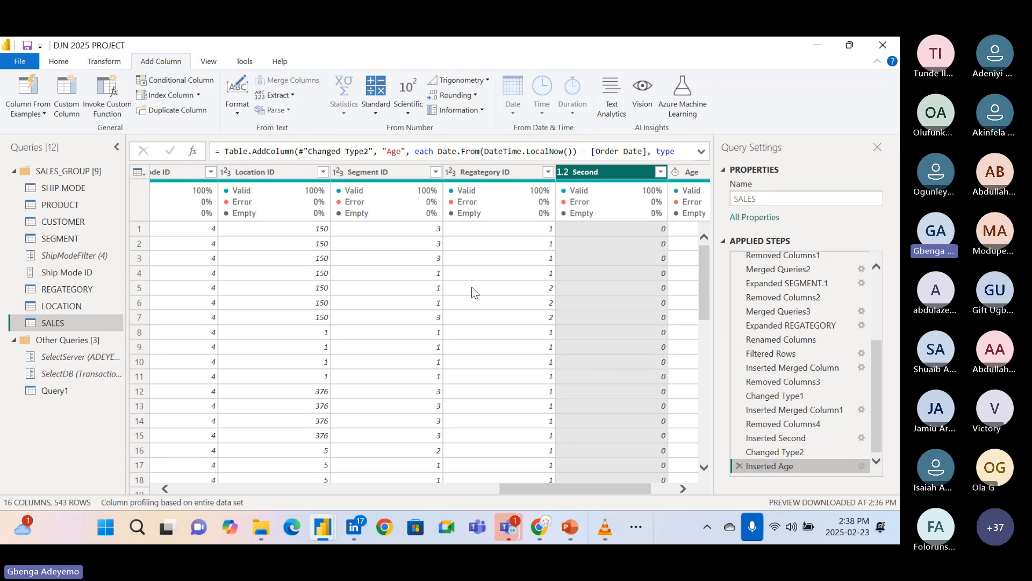
Delete the applied steps Inserted Age, Changed Type2 and Inserted Second from the SALES query.
click(740, 468)
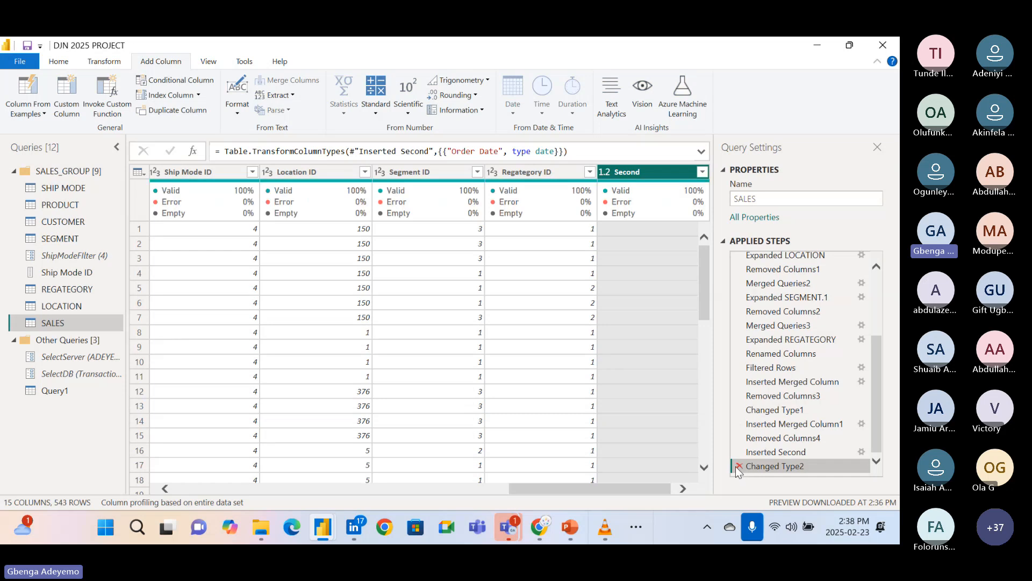
click(737, 467)
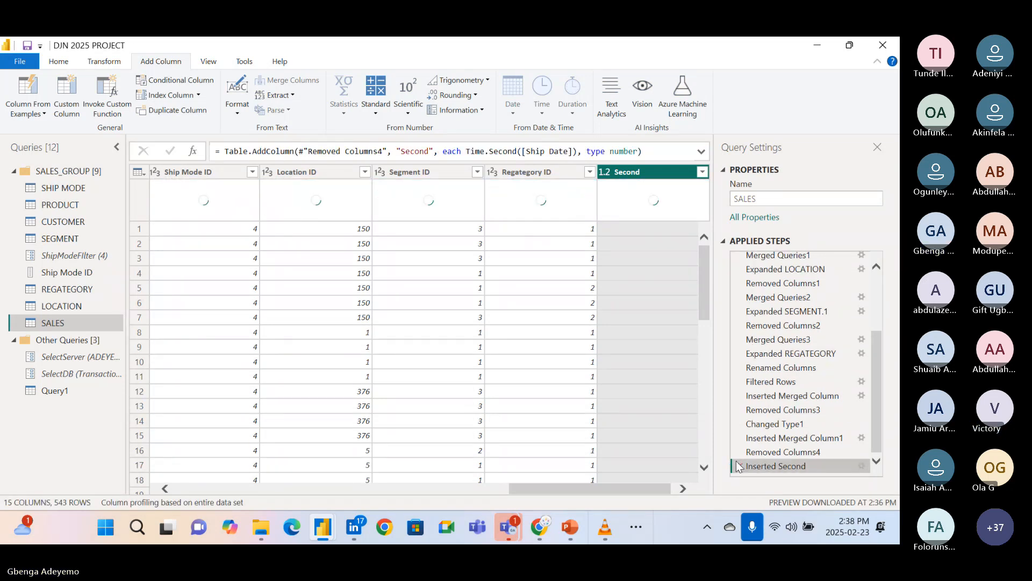
click(738, 466)
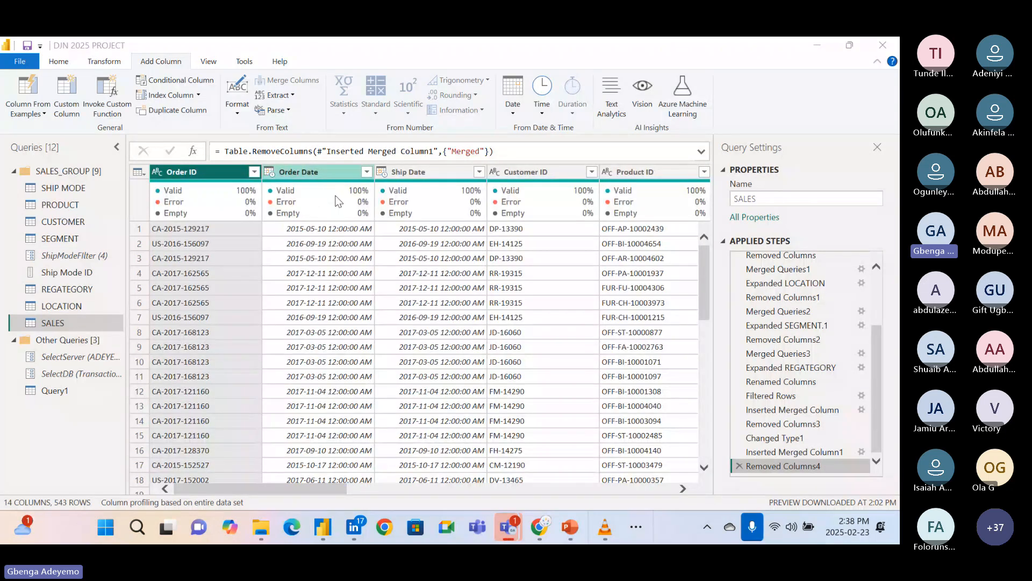
Start a custom column in the SALES query and enter the Date.AddDays function as its formula.
click(304, 173)
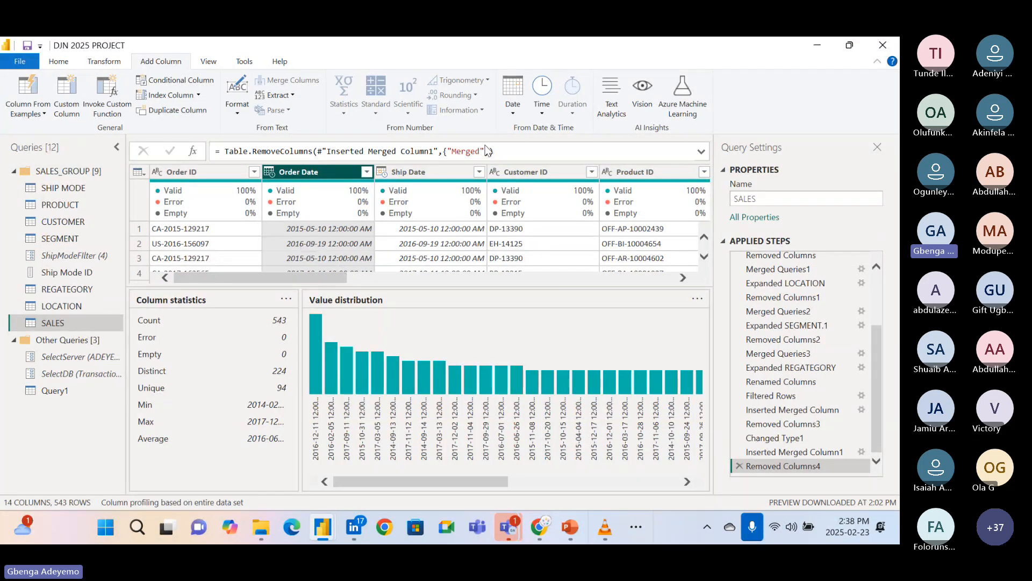
click(67, 110)
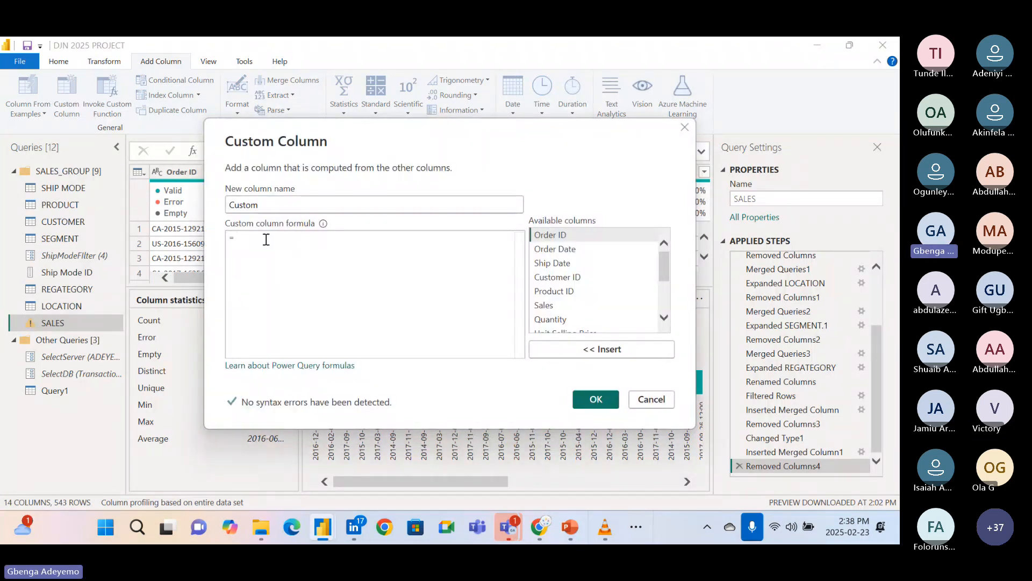
text(Da)
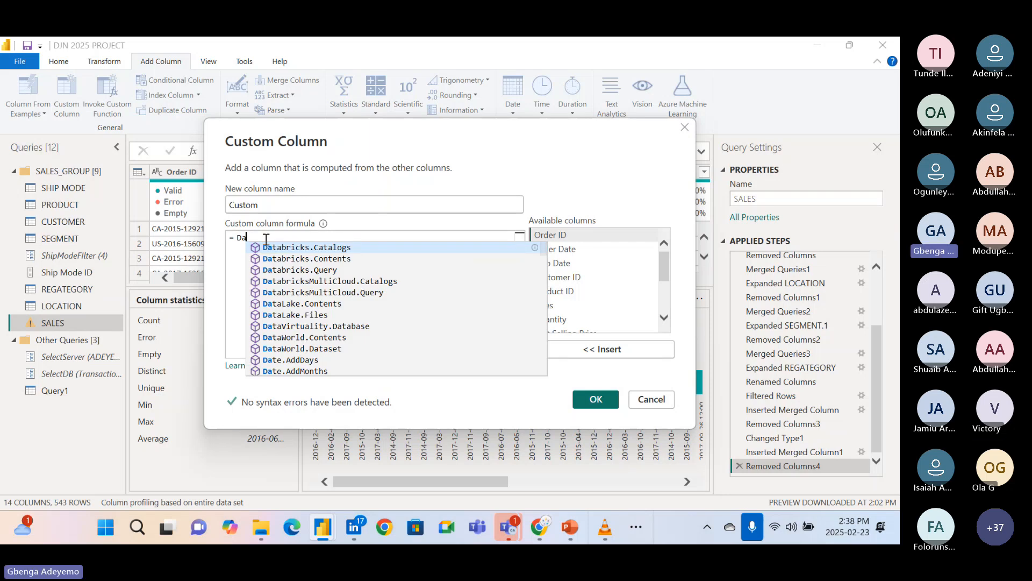
text(te.add)
click(334, 270)
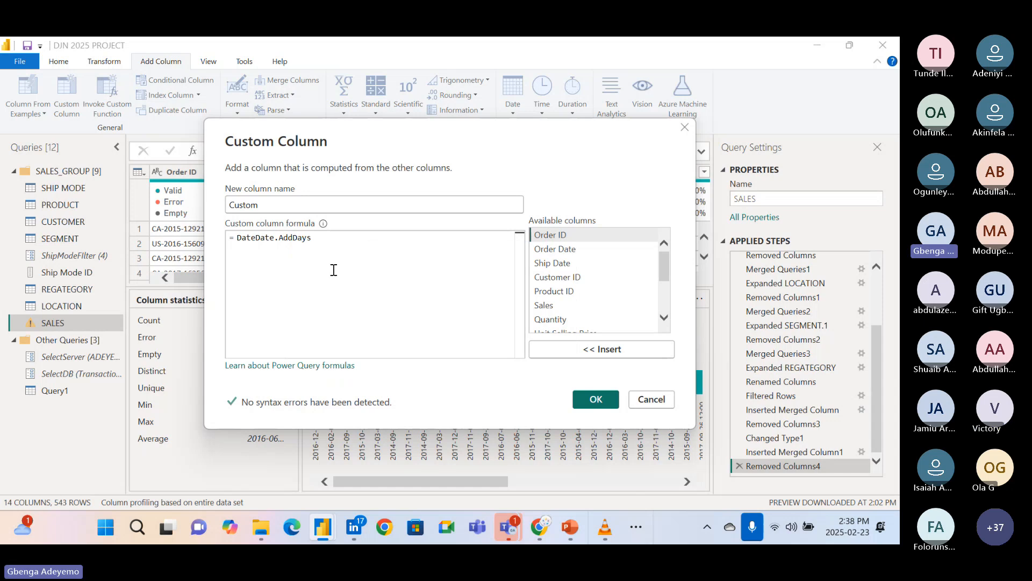
click(255, 237)
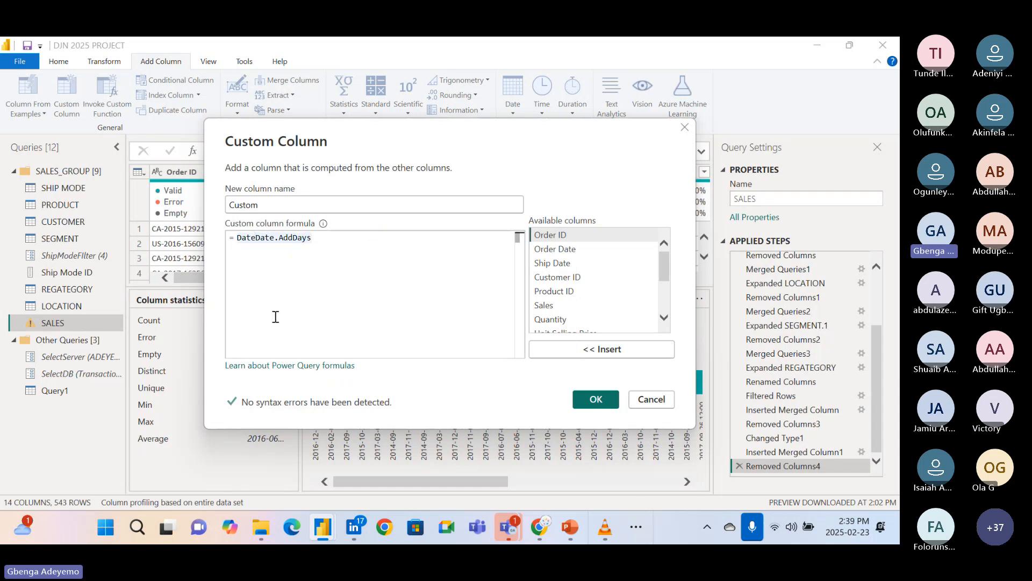
key(BackSpace)
key(BackSpace)
key(BackSpace)
key(BackSpace)
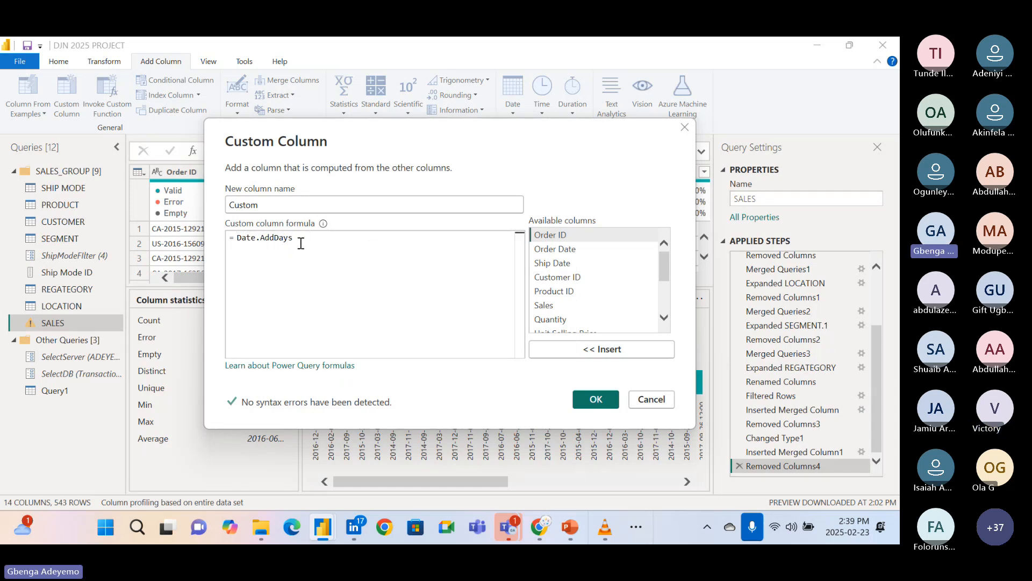
Complete the Date.AddDays arguments with the Order Date column and 10 days.
click(301, 239)
text(()
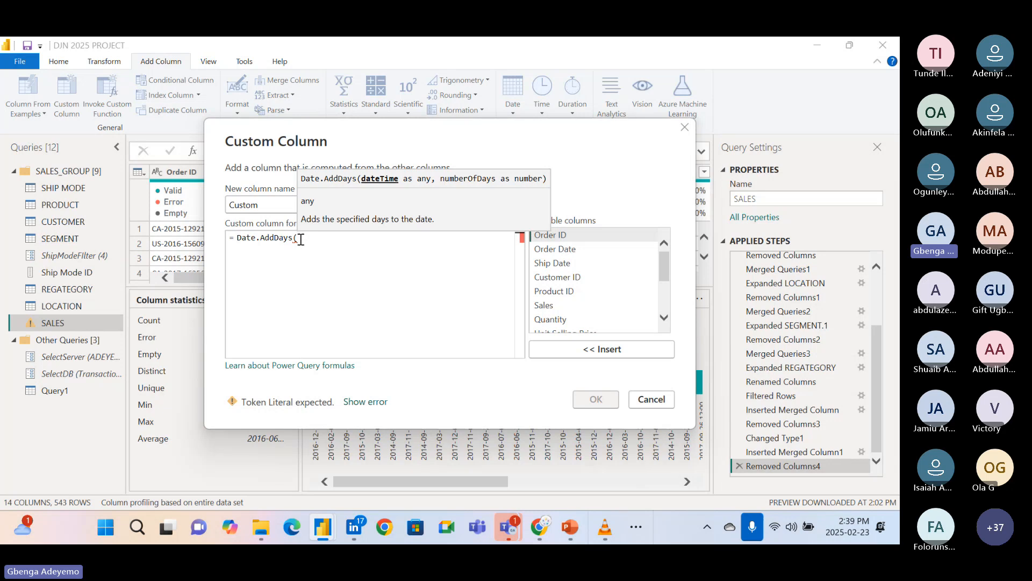
text(Order)
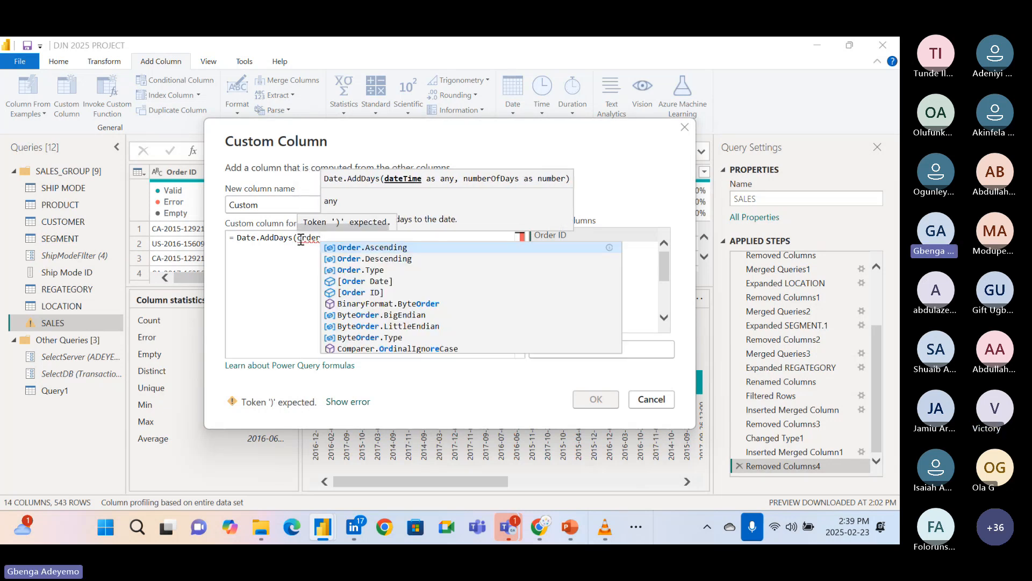
click(373, 281)
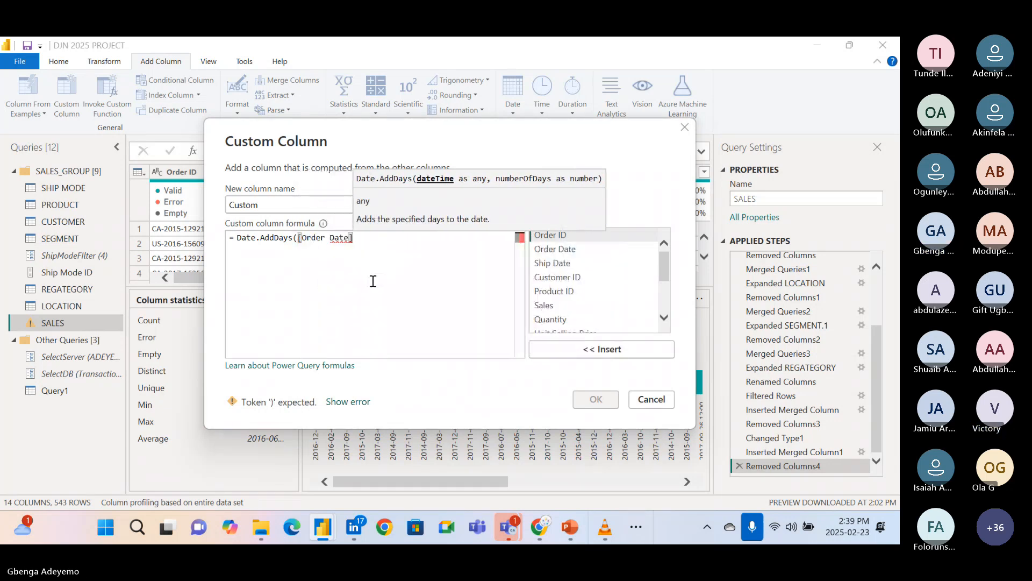
text(,)
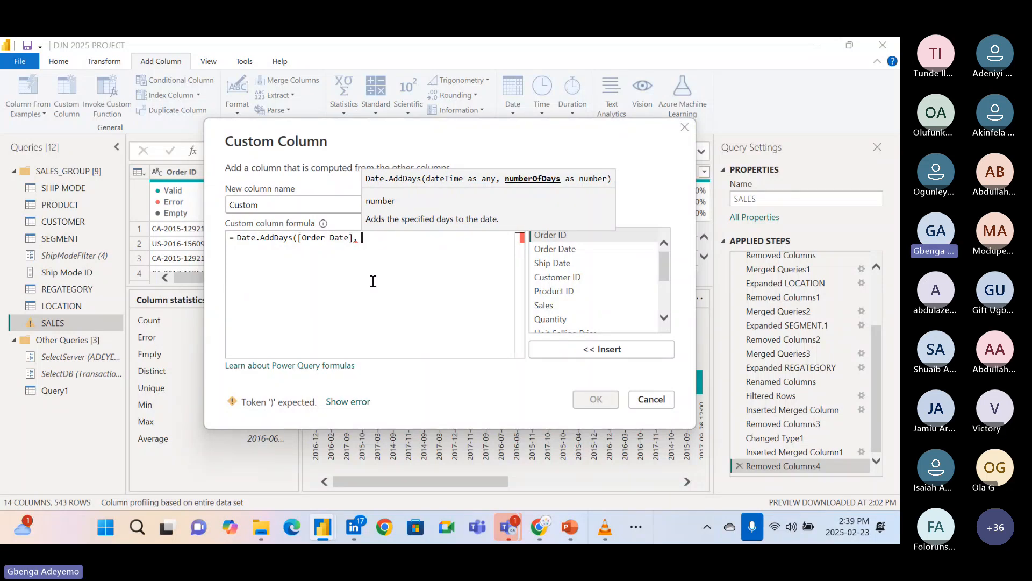
text( 10))
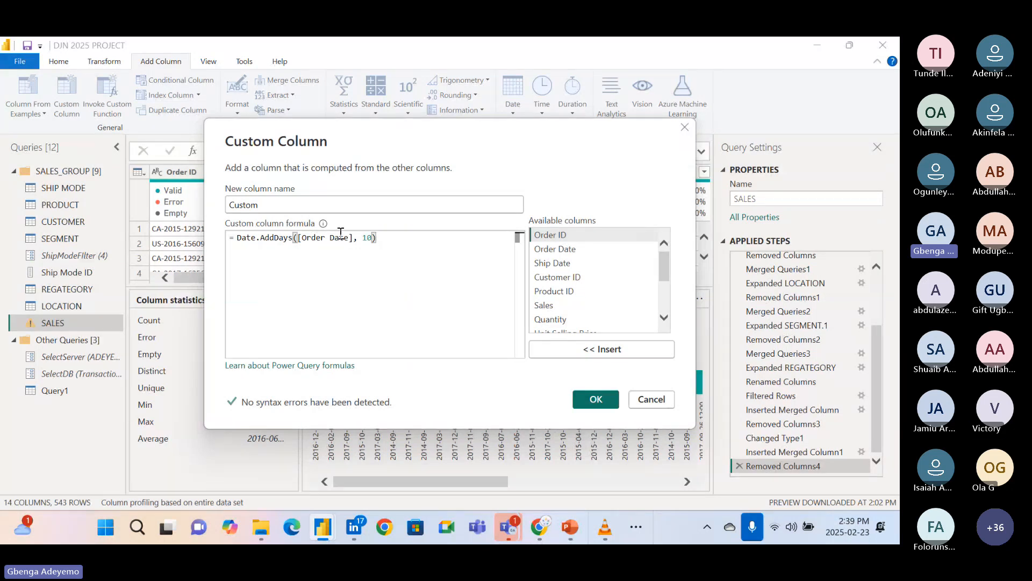
Name the custom column Shipping Date, create it and compare its dates with the Order Date column.
drag(286, 204, 205, 211)
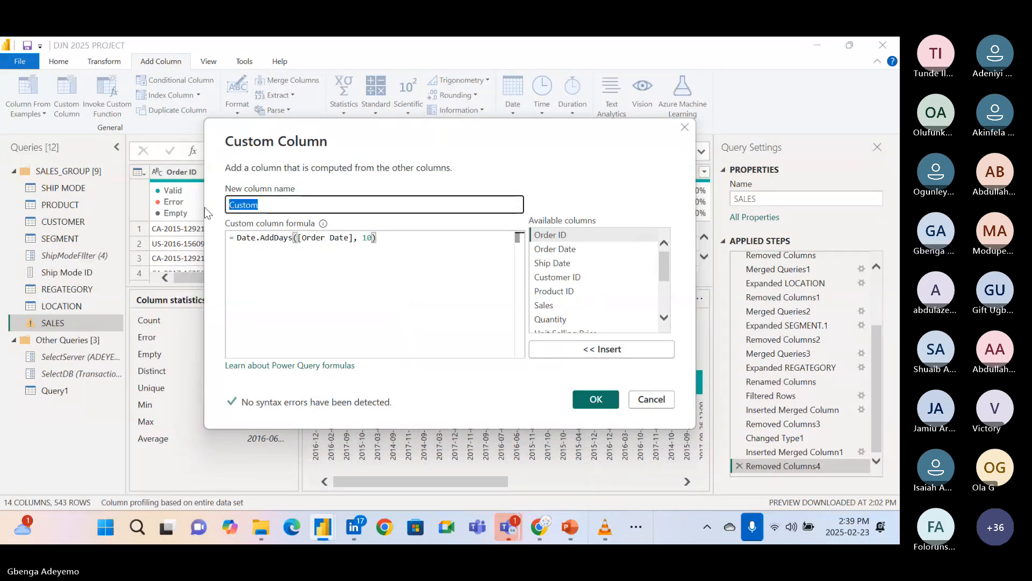
text(Shipping Da)
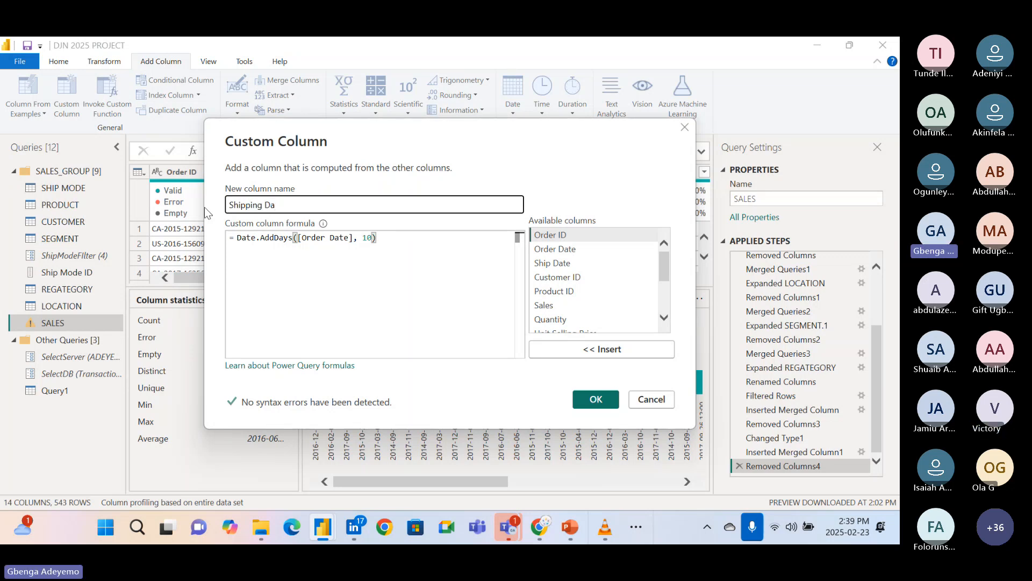
text(te)
click(594, 400)
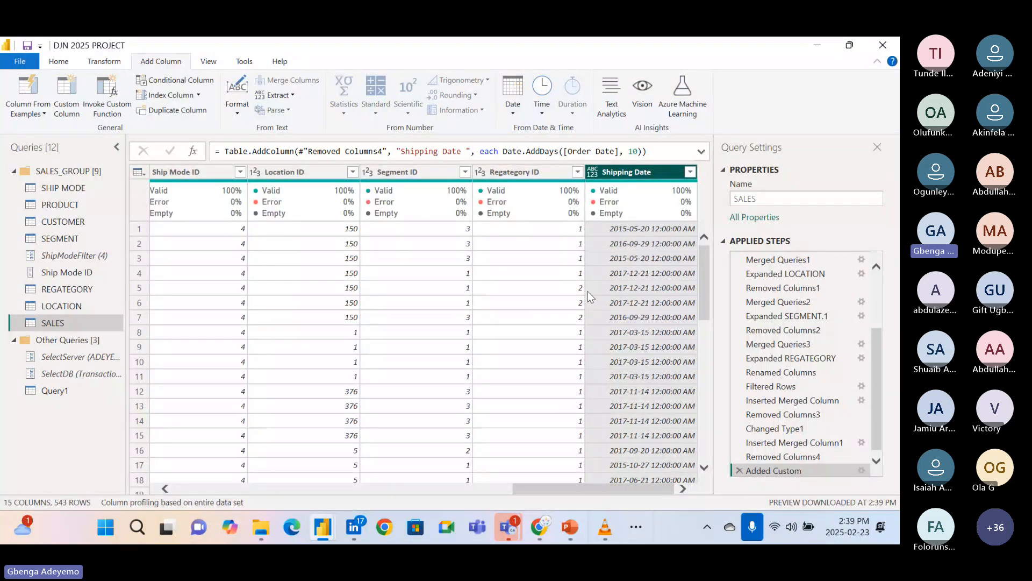
scroll(588, 291, left, 15)
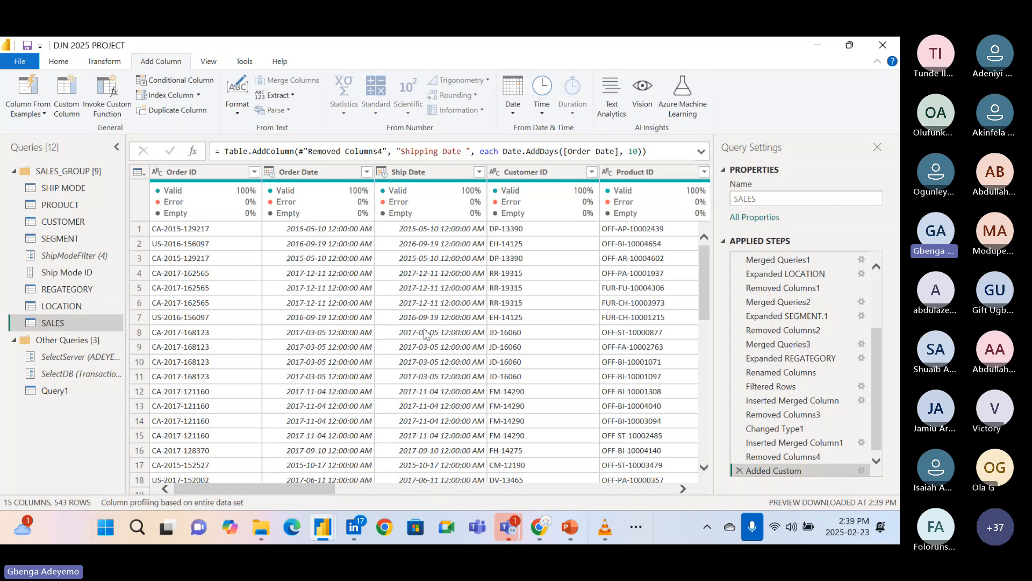
scroll(425, 334, right, 15)
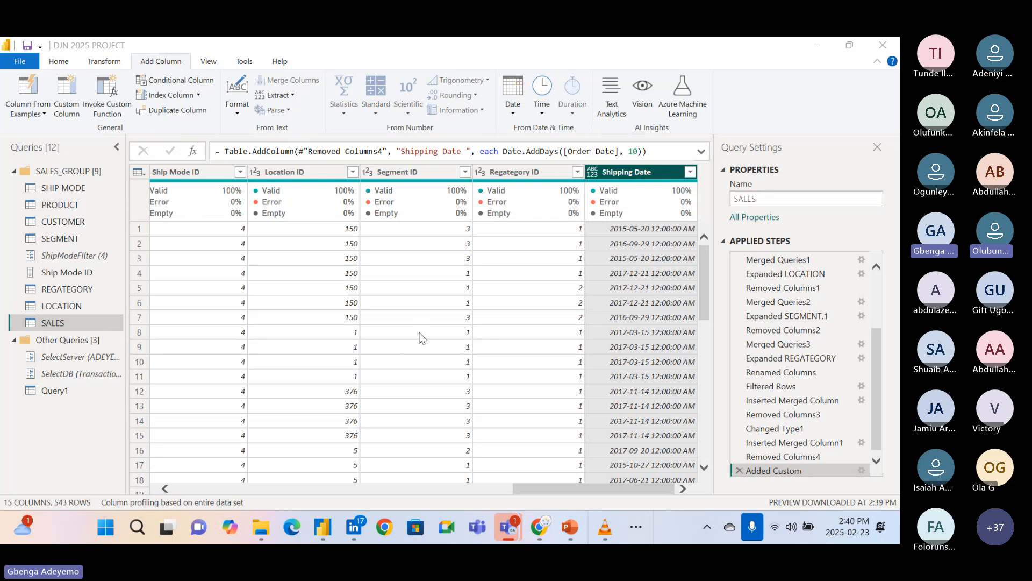
Edit the Added Custom step so the Shipping Date formula adds -10 days to Order Date.
scroll(814, 474, down, 1)
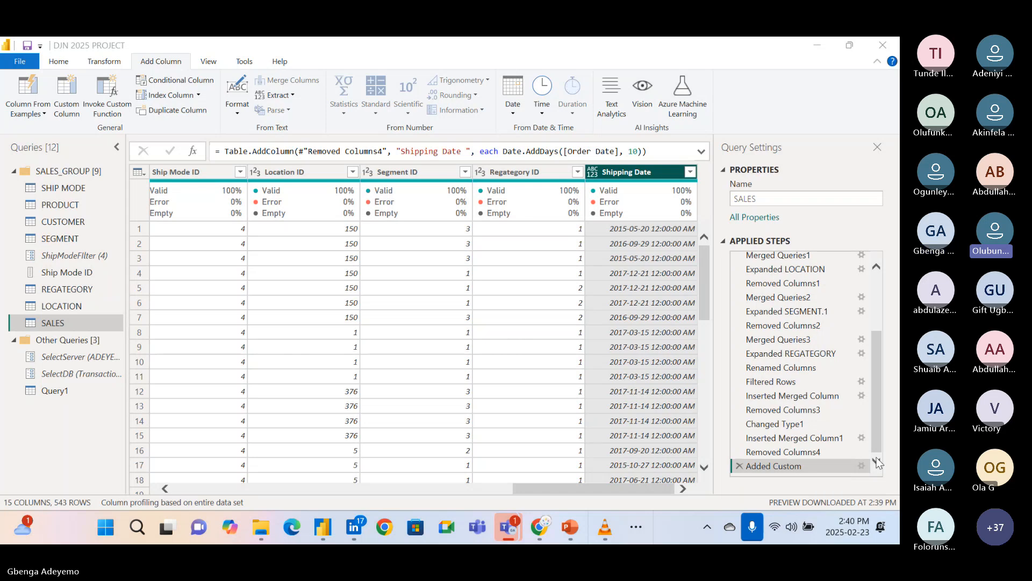
click(865, 465)
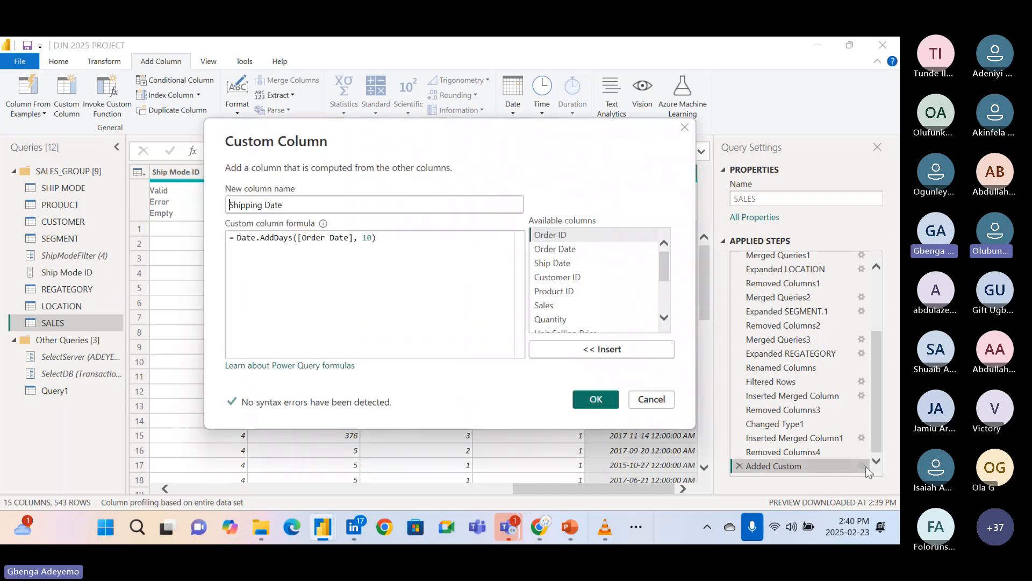
click(363, 239)
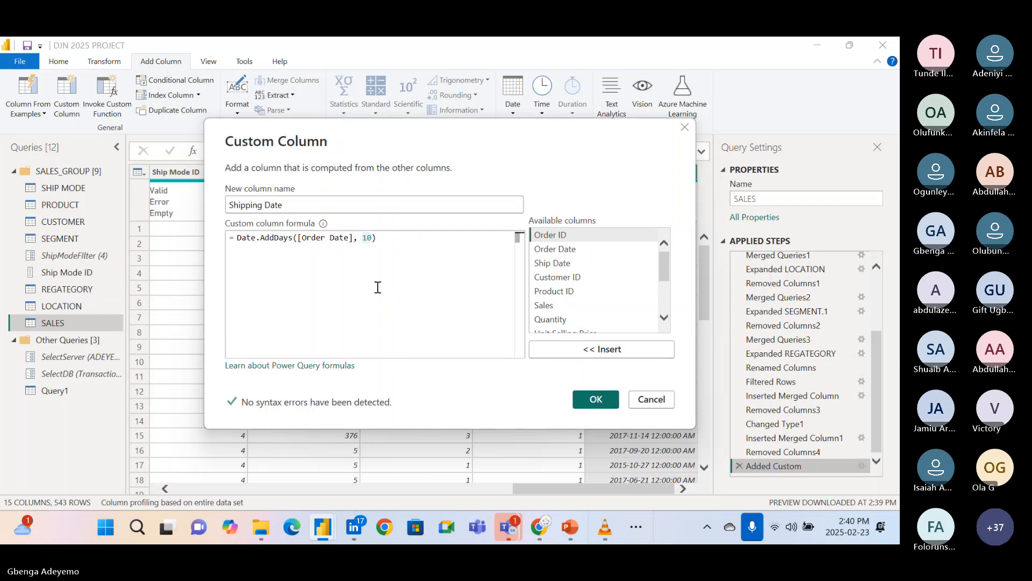
text(-)
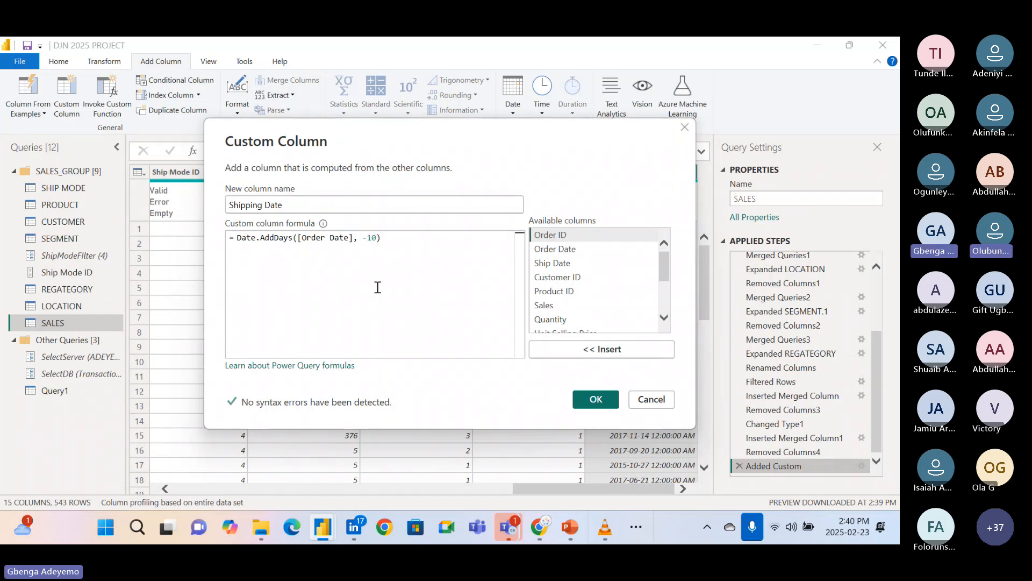
click(595, 399)
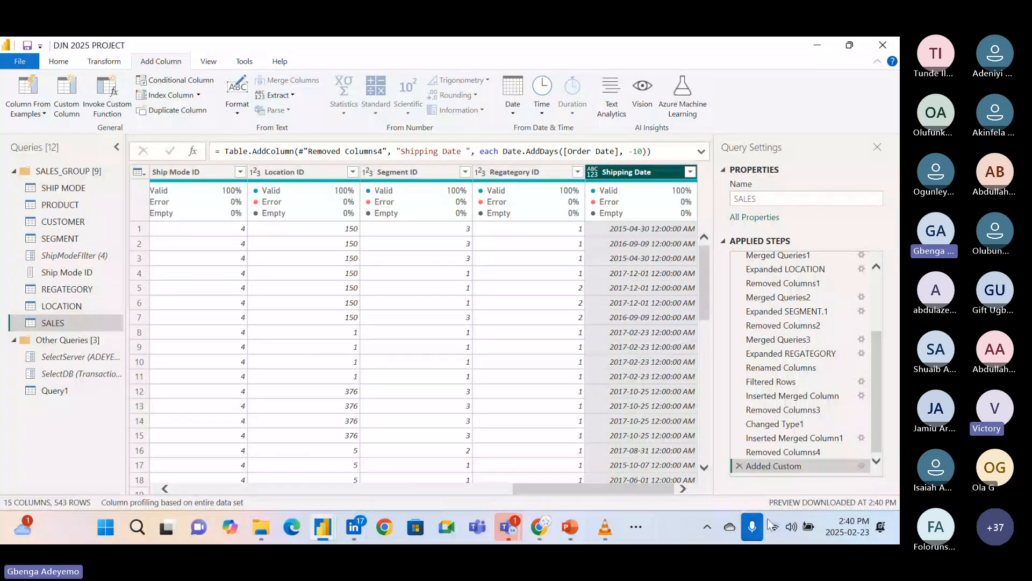
click(862, 467)
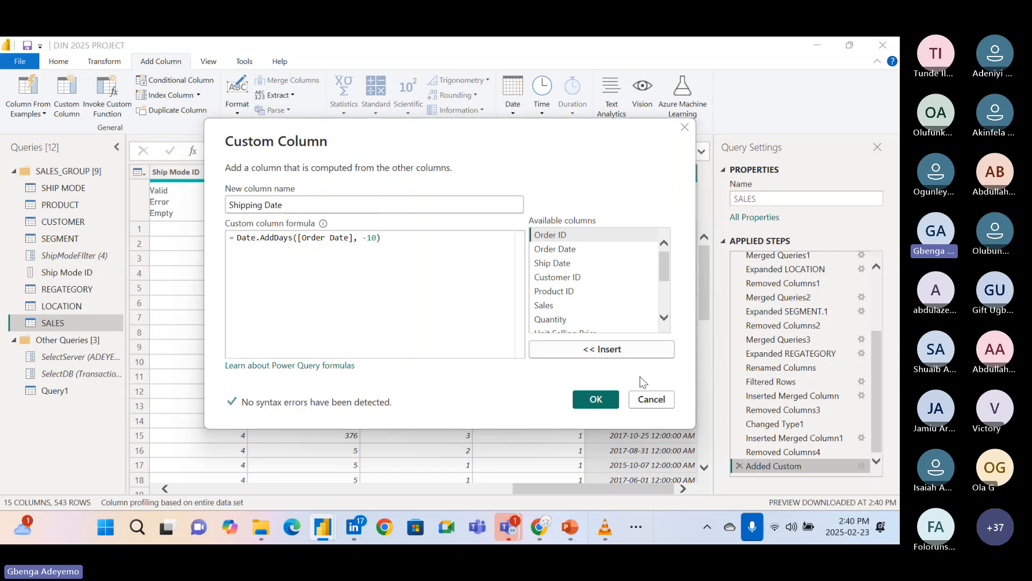
click(662, 400)
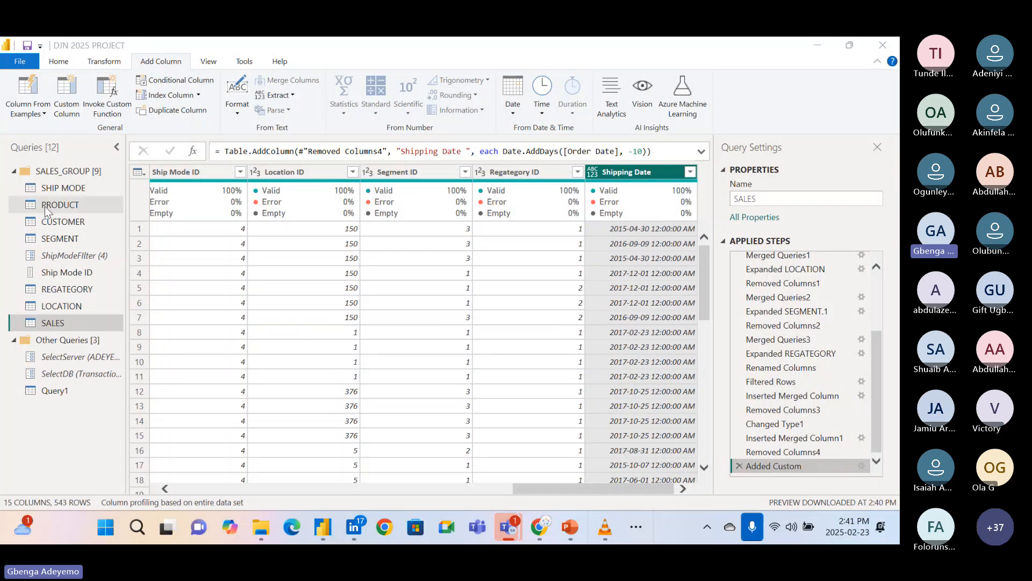
Delete the applied steps Added Index1, Duplicated Column and Added Conditional Column from the SHIP MODE query.
click(60, 187)
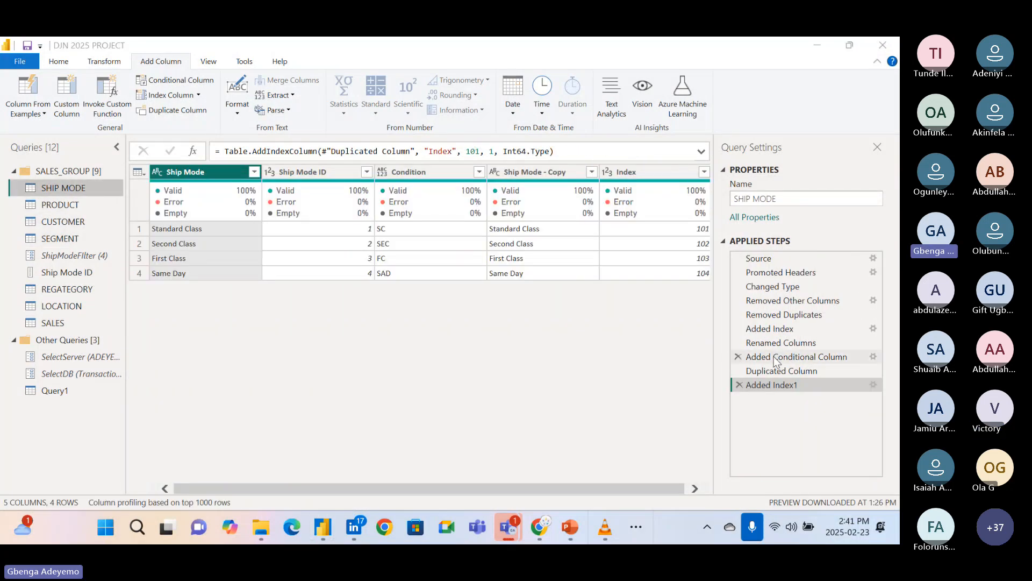
click(740, 384)
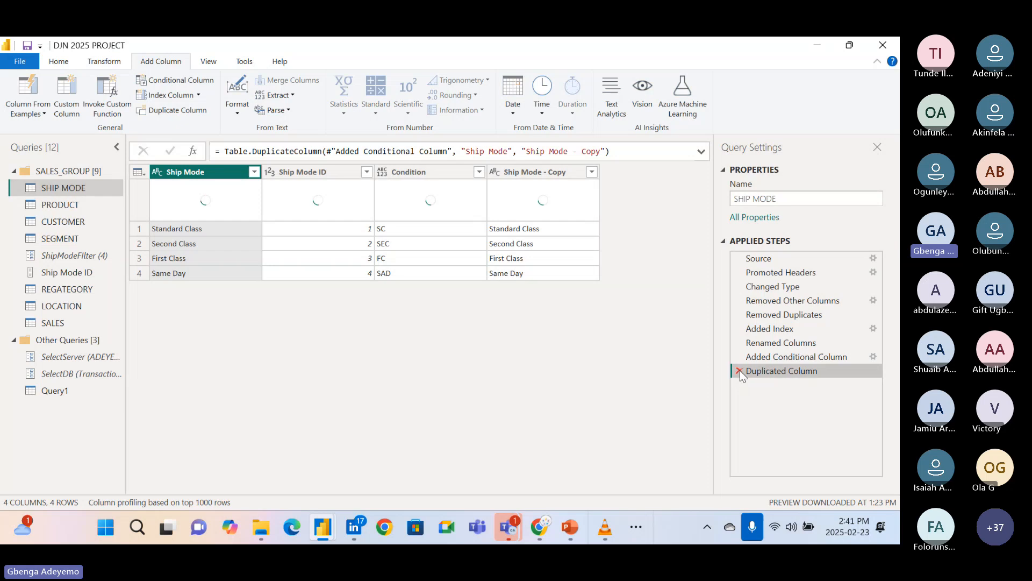
click(740, 370)
click(740, 357)
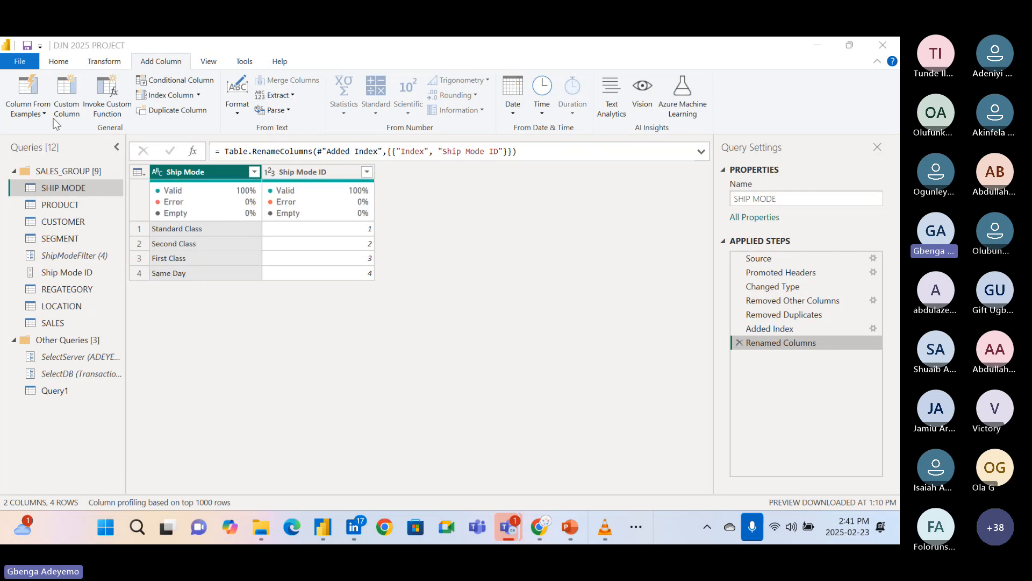
click(183, 86)
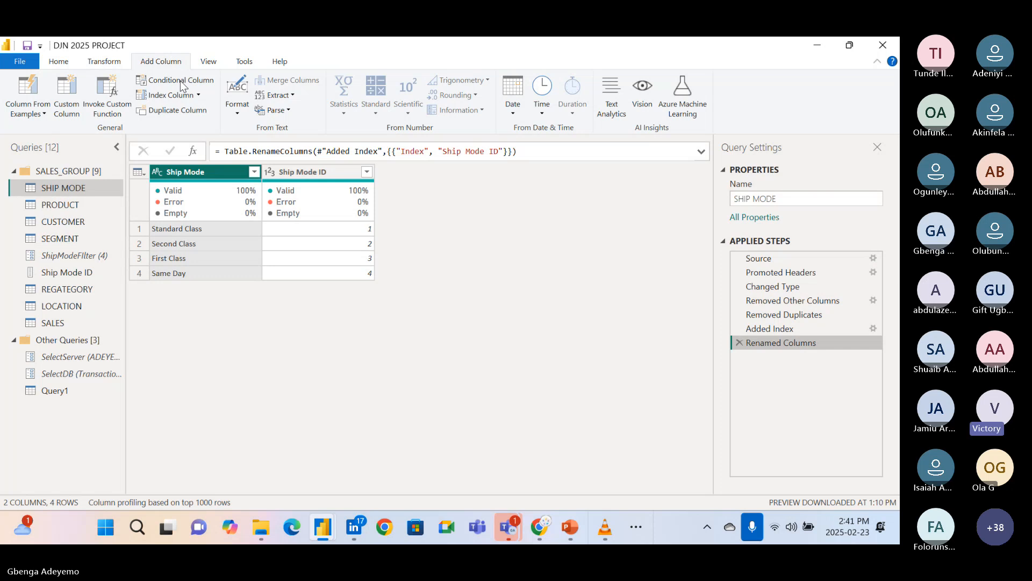
click(182, 83)
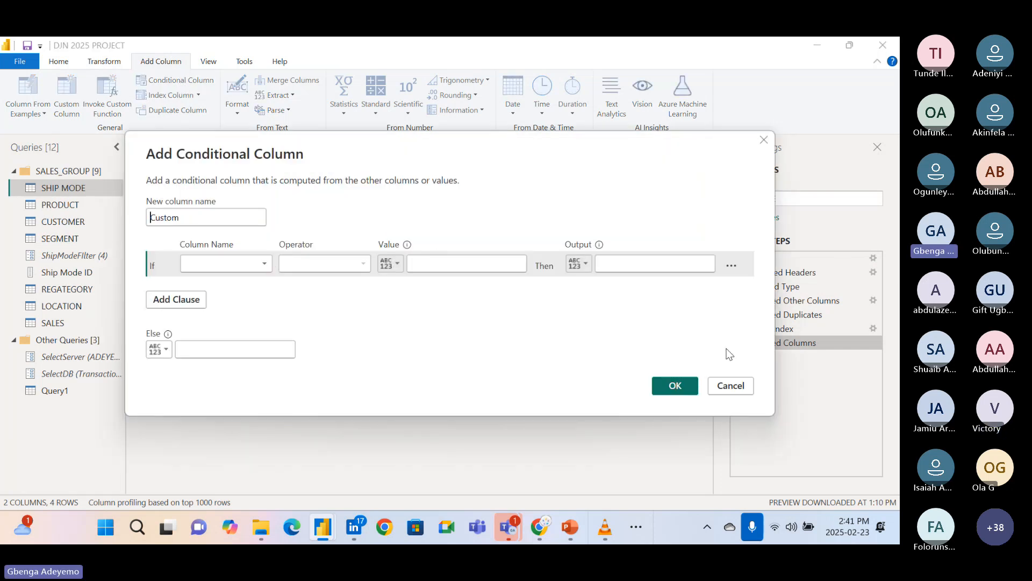
click(724, 384)
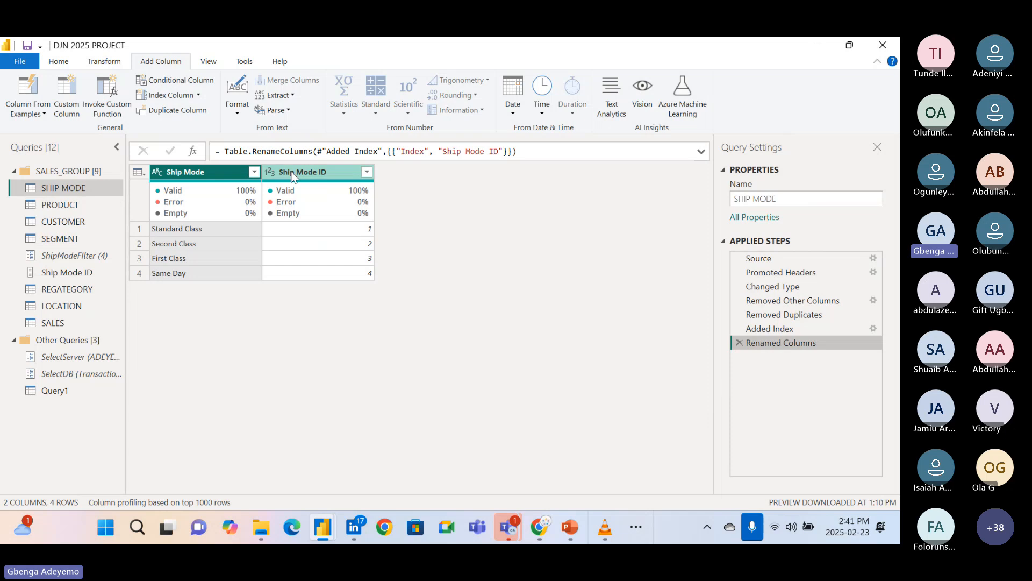
Start a custom column in the SHIP MODE query and name it Condition.
click(63, 105)
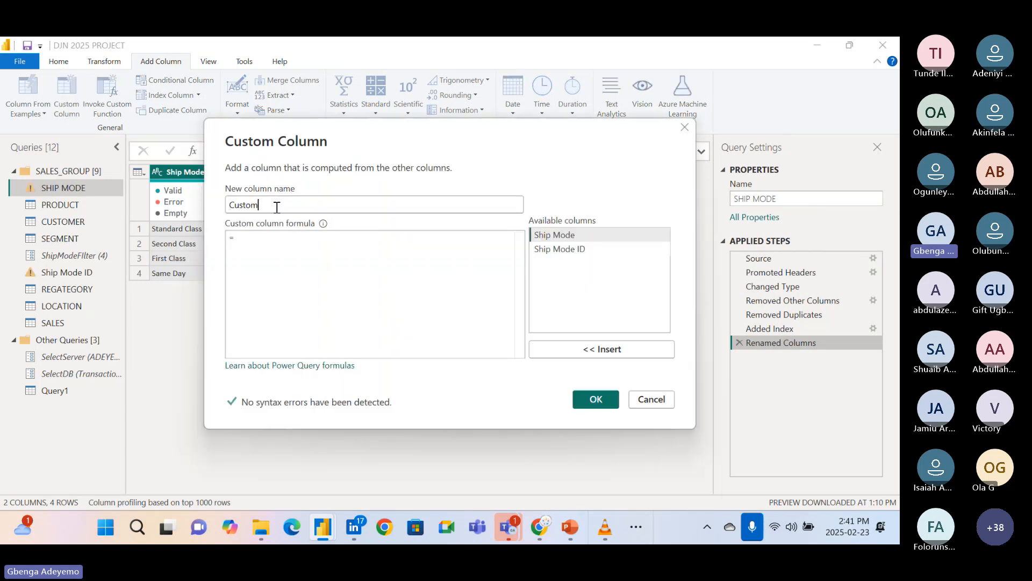
drag(277, 207, 229, 208)
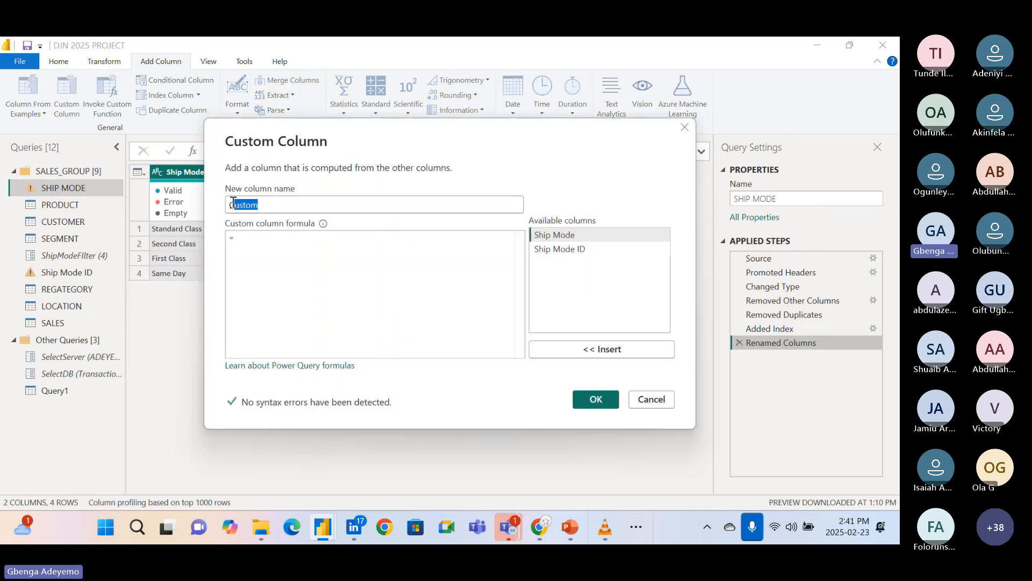
click(253, 237)
click(278, 198)
key(BackSpace)
key(BackSpace)
key(BackSpace)
key(BackSpace)
key(BackSpace)
text(ond)
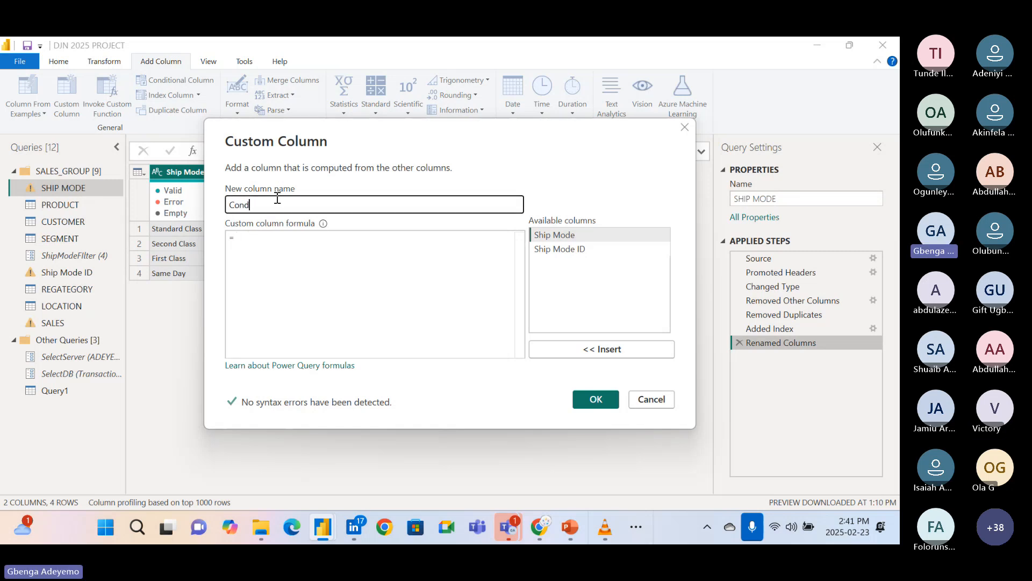
text(ition)
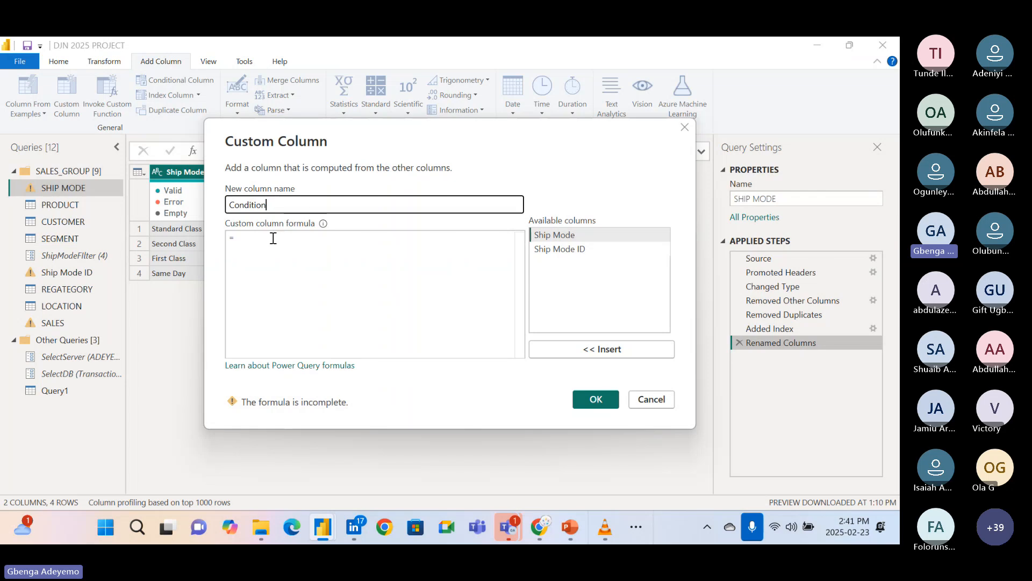
Begin the Condition column's formula with the keyword If, removing the mistakenly accepted Int8.From suggestion.
click(273, 238)
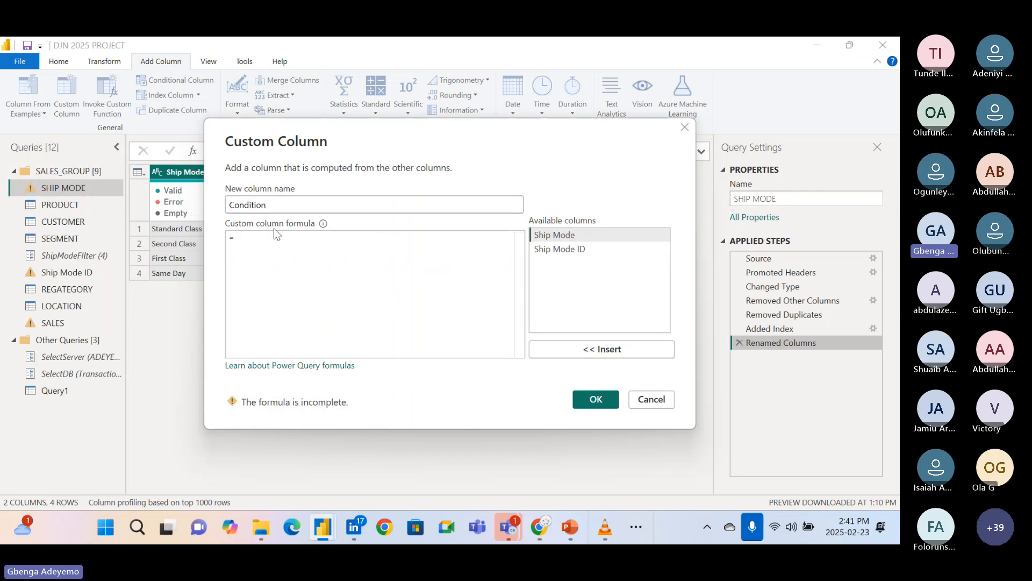
text(if)
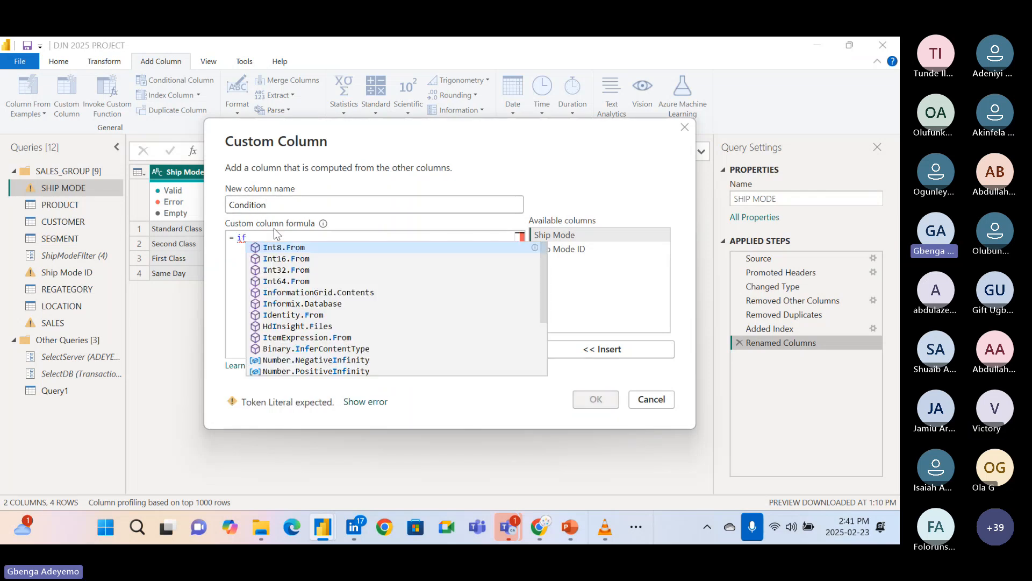
key(Return)
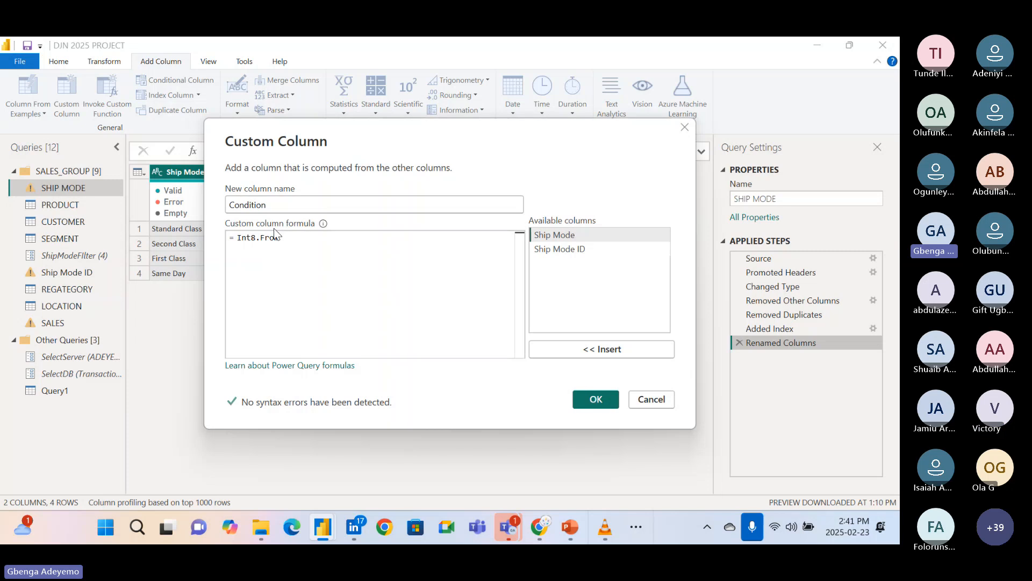
key(BackSpace)
key(BackSpace)
key(BackSpace)
key(BackSpace)
key(BackSpace)
key(BackSpace)
key(BackSpace)
key(BackSpace)
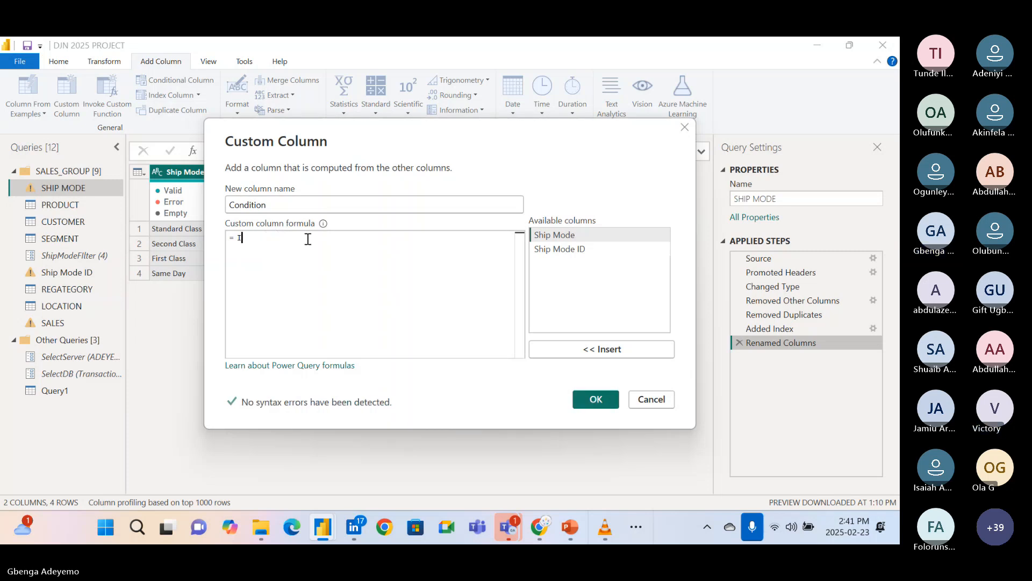
text(f )
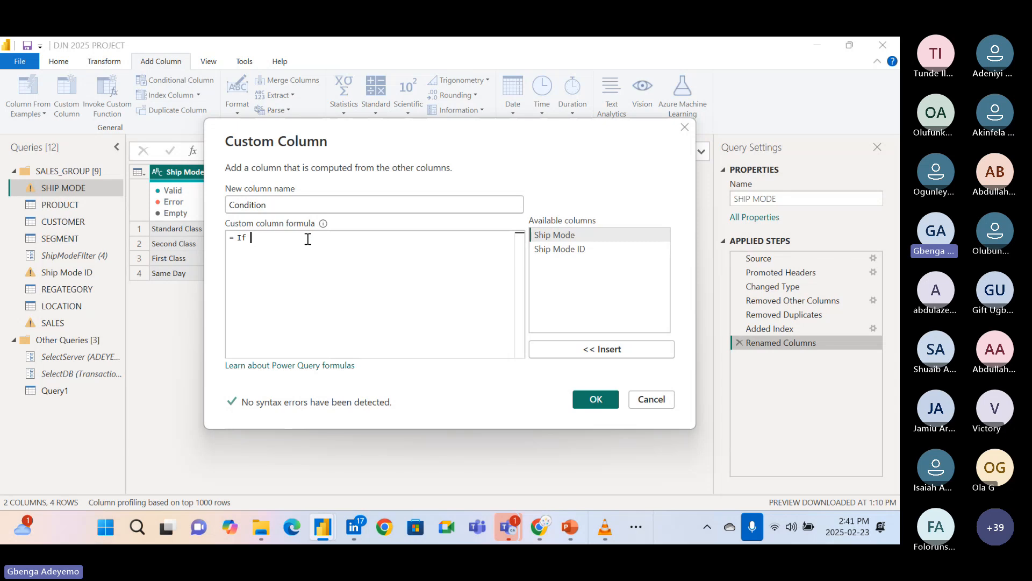
text([)
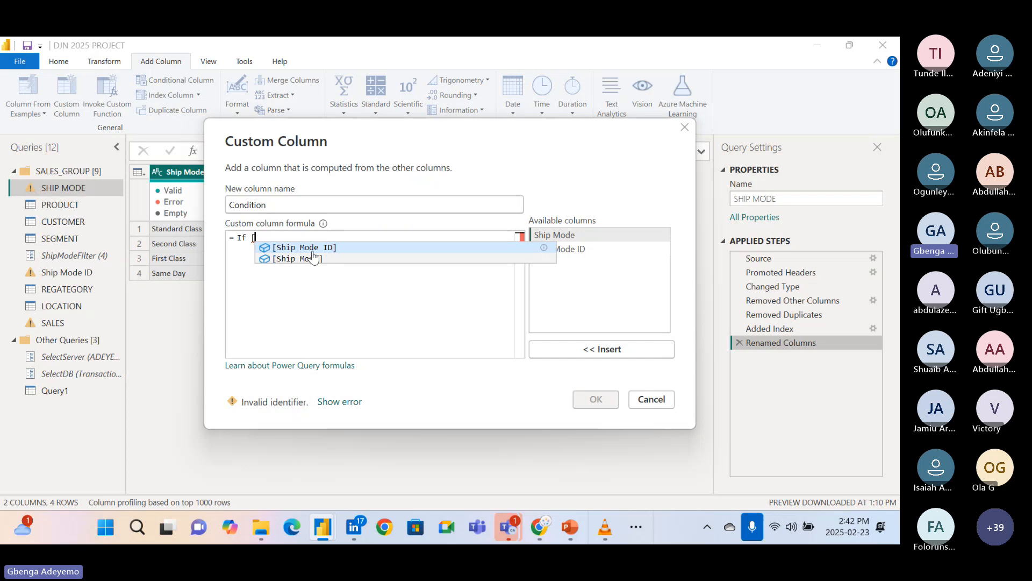
Add the test [Ship Mode ID]=1 after If in the custom column formula.
click(329, 248)
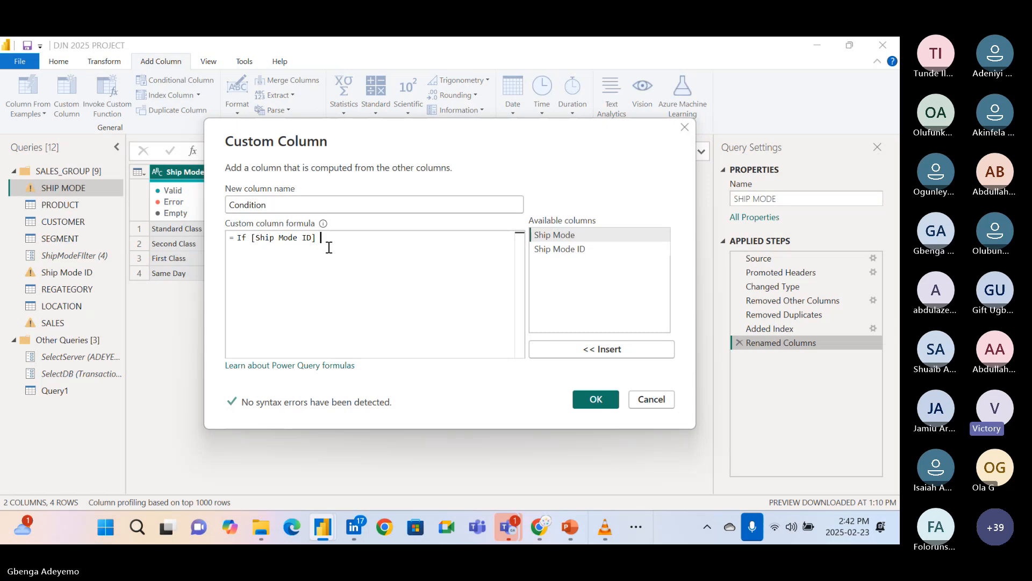
text(=)
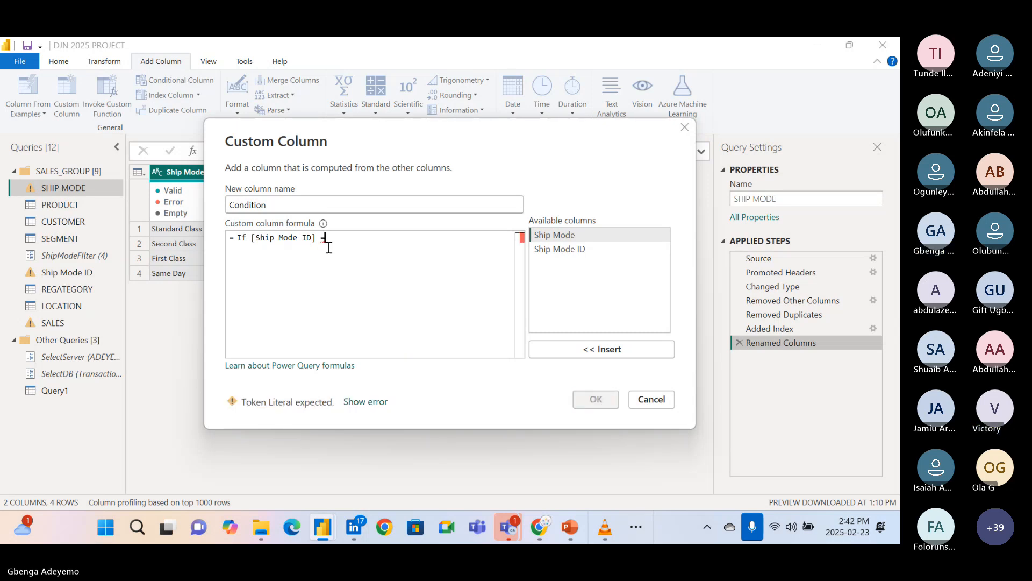
key(BackSpace)
key(BackSpace)
text(=)
text(1)
drag(387, 134, 429, 152)
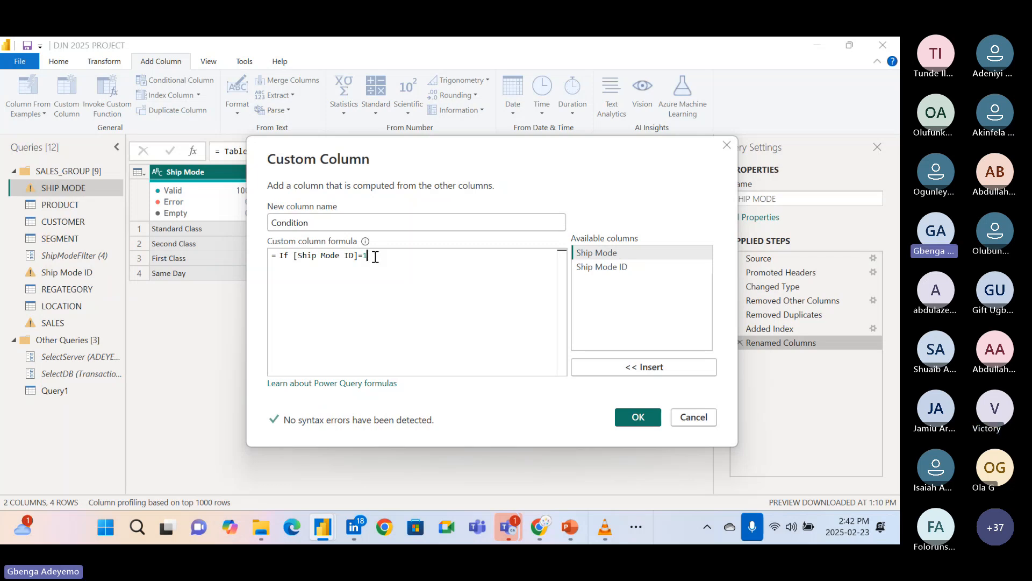
Complete the formula with then "SC" else "SEC".
text(Then)
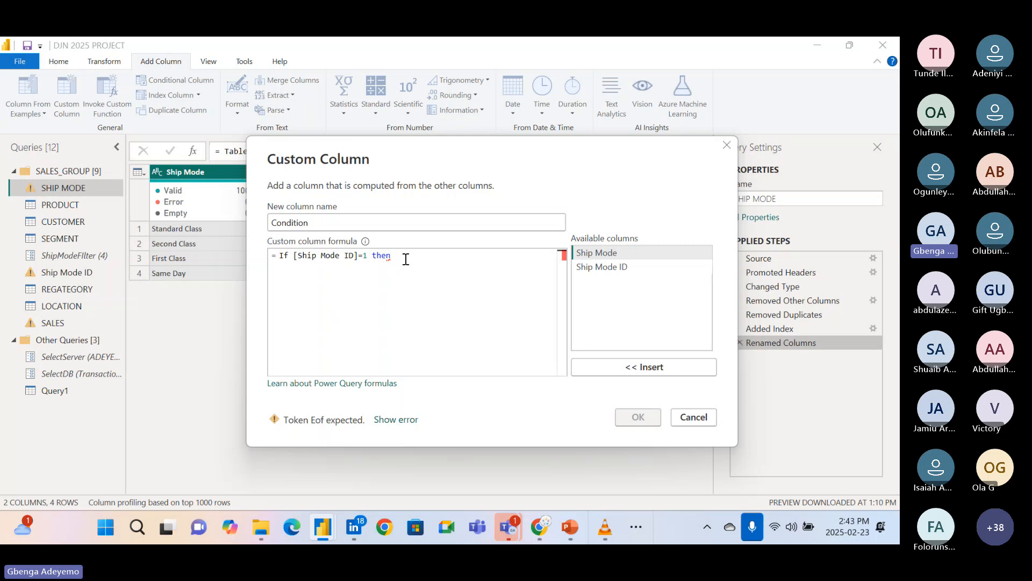
text("")
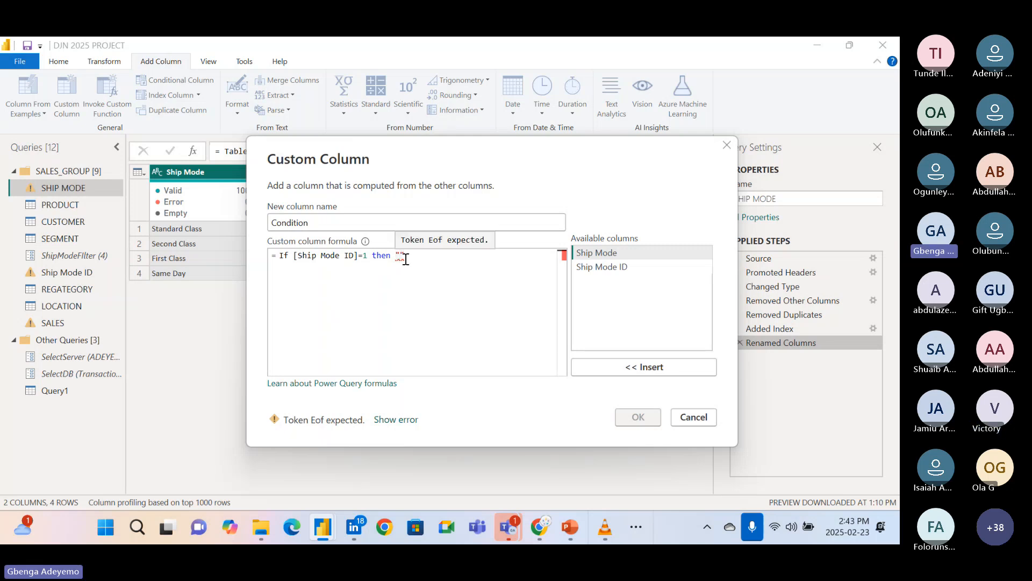
text(St)
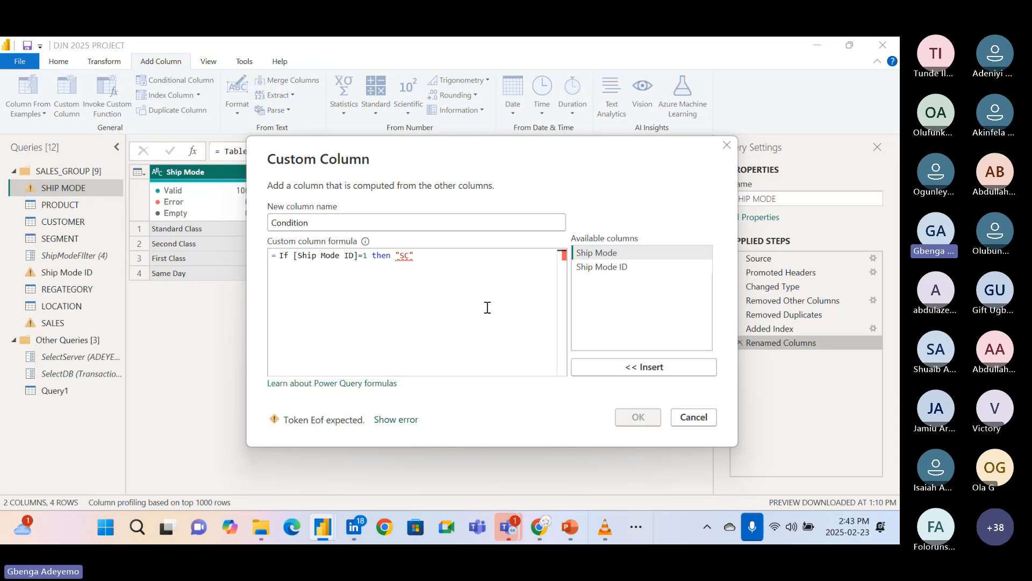
text(e)
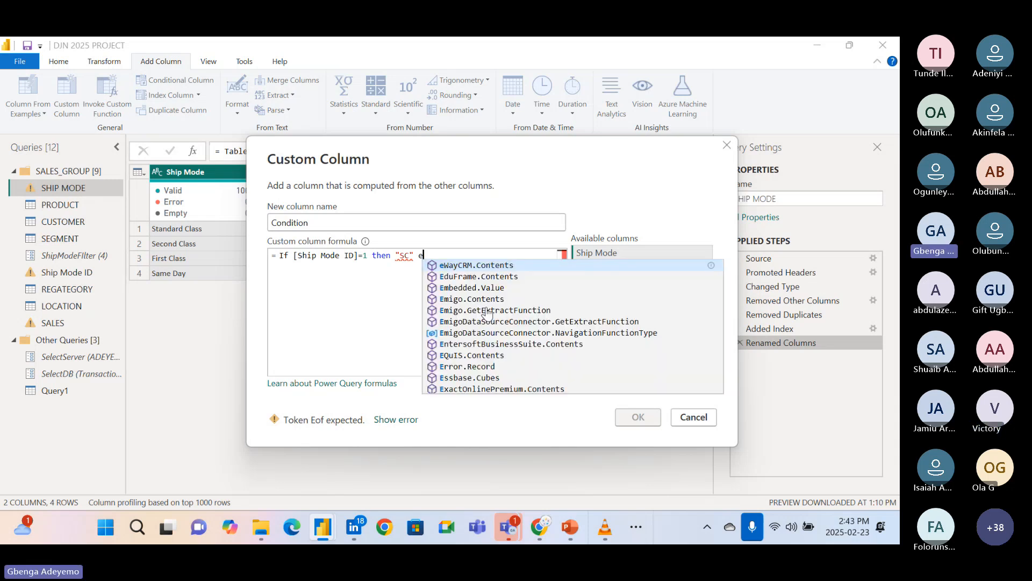
text(lse )
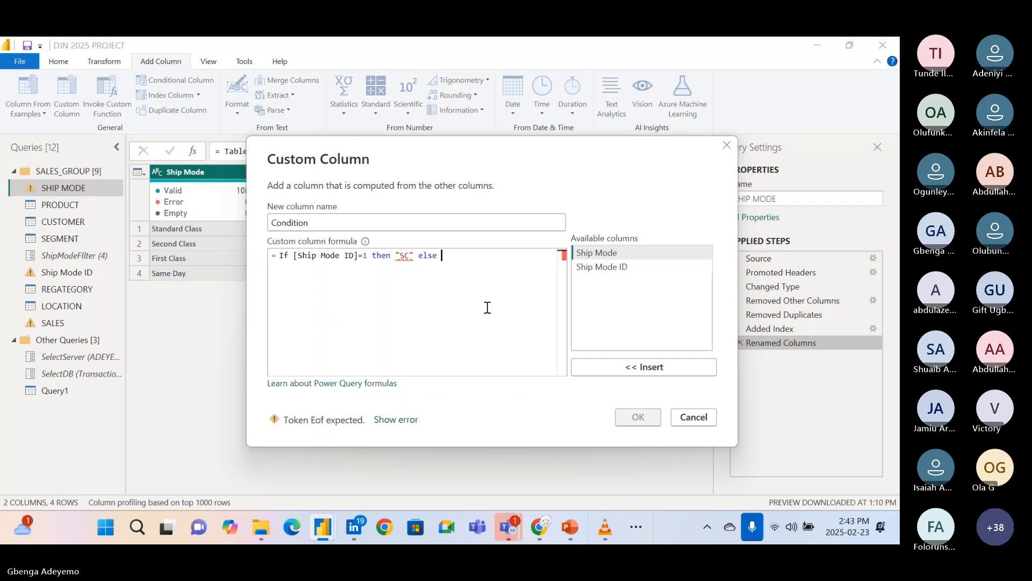
text("SEC)
click(486, 259)
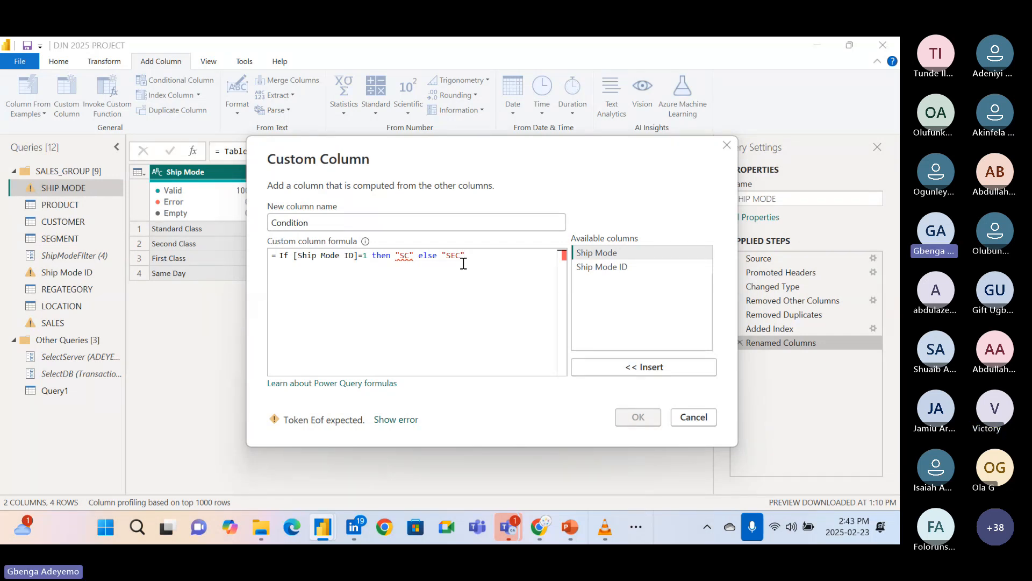
Try to fix the flagged syntax error by re-entering "SC" after then in the formula.
click(398, 420)
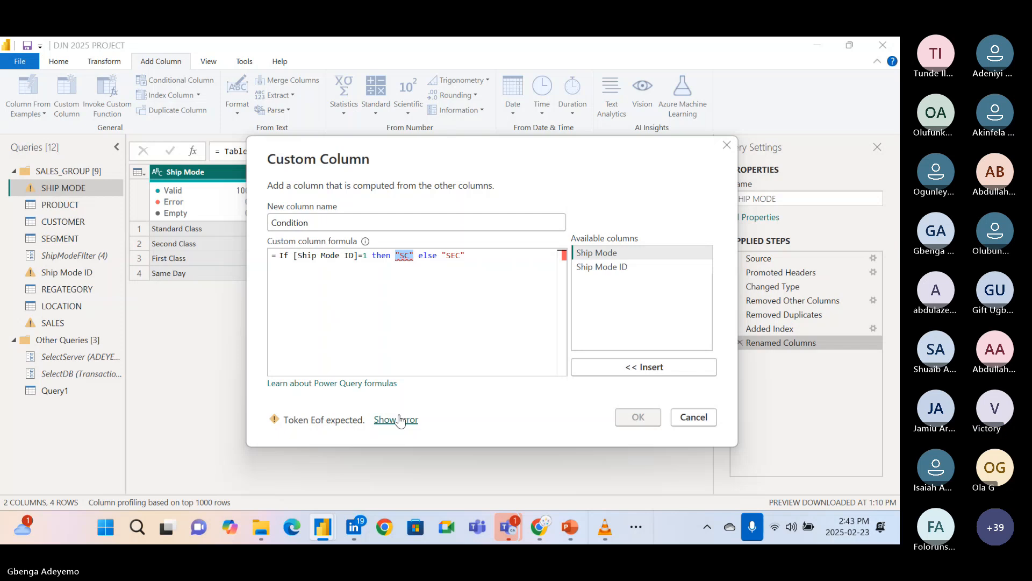
key(BackSpace)
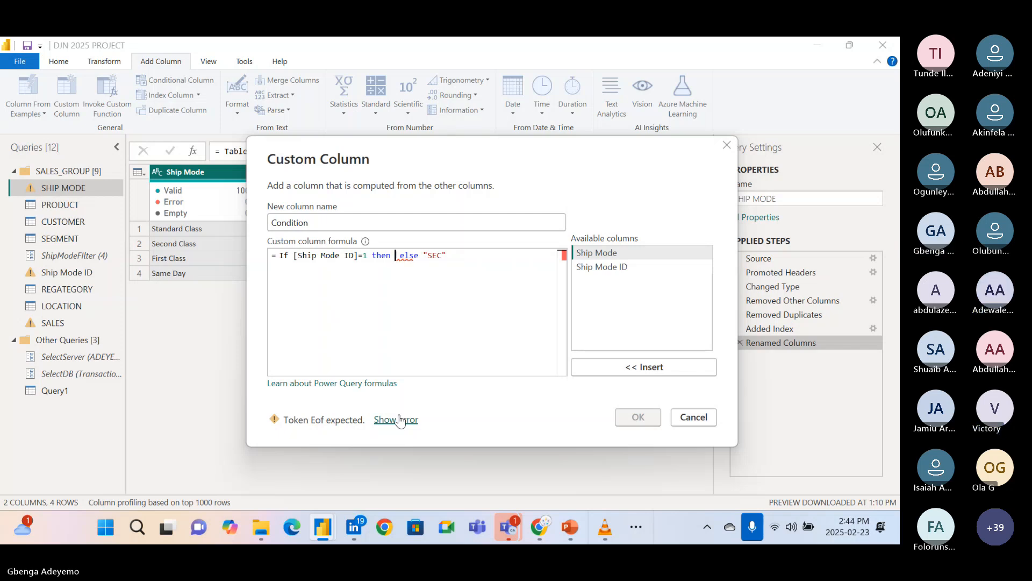
text(""SC)
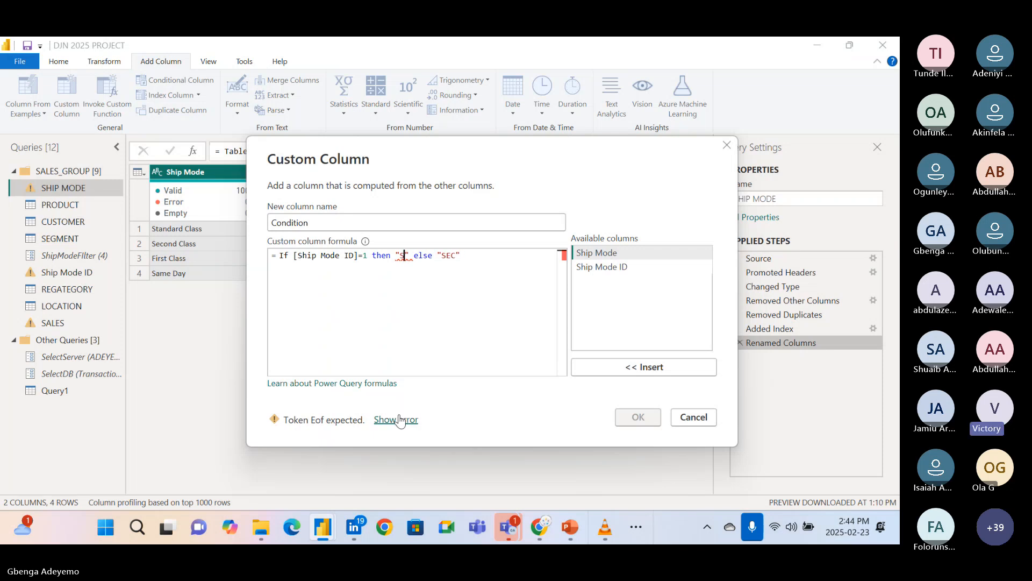
click(399, 416)
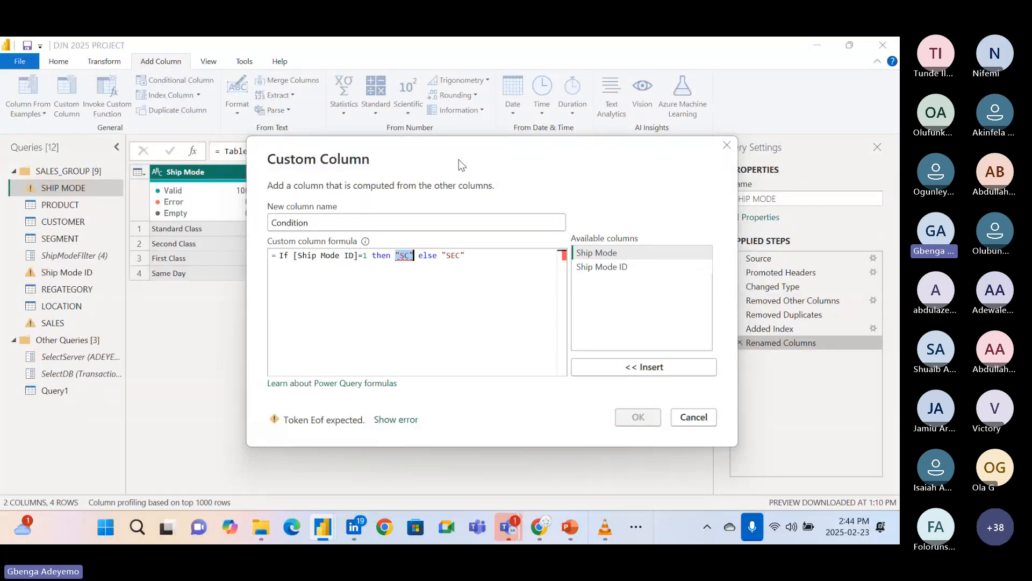
Insert a space before the 1 in the formula's Ship Mode ID test.
drag(476, 151, 563, 179)
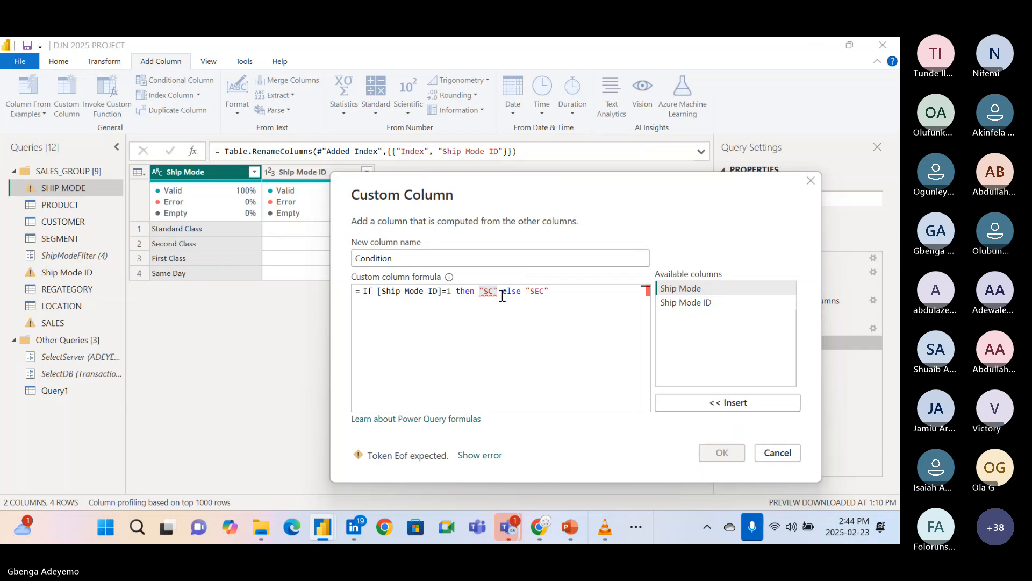
click(445, 290)
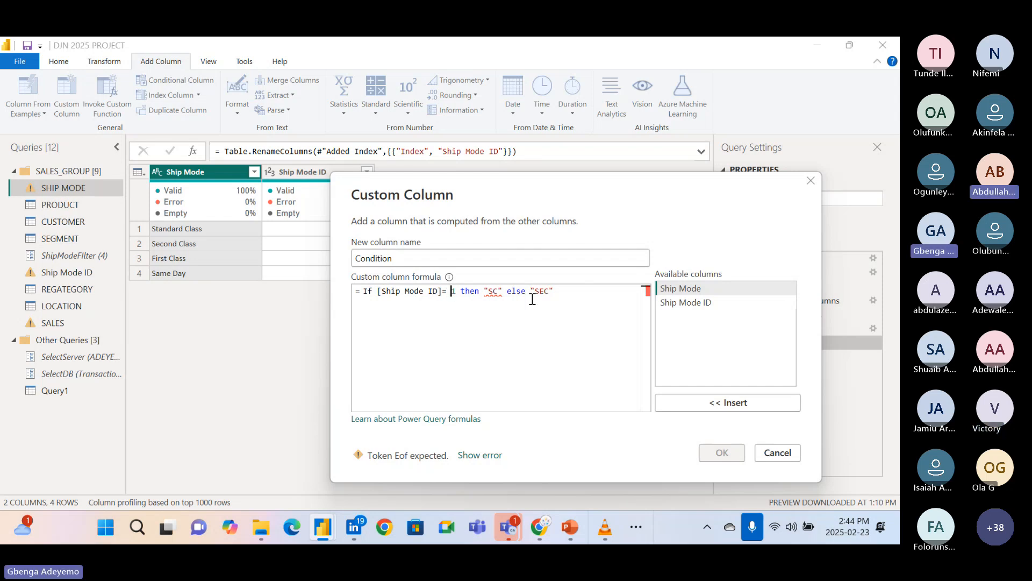
click(572, 285)
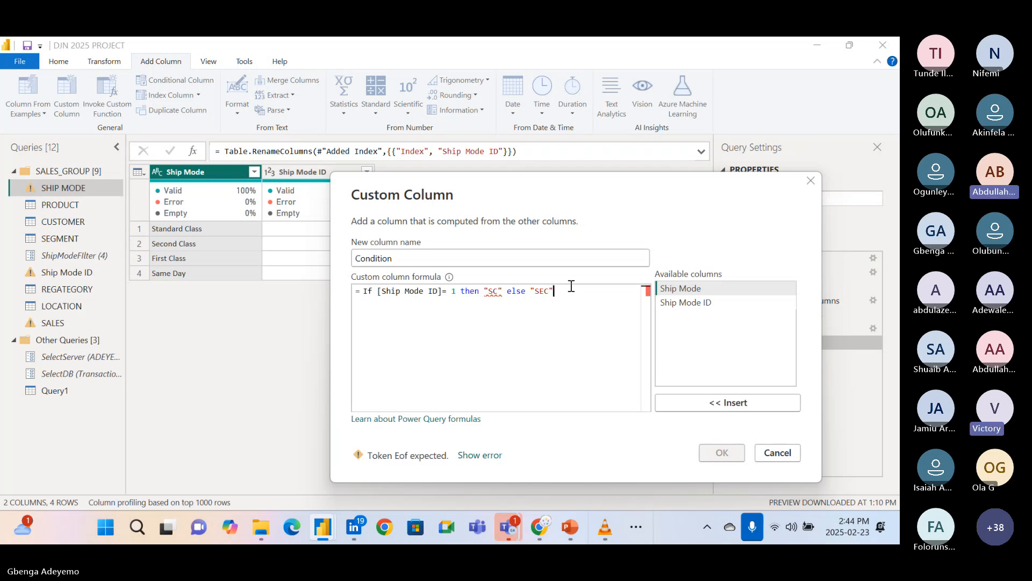
Change the formula's opening keyword to lowercase if and create the Condition column.
click(378, 290)
key(BackSpace)
key(BackSpace)
key(BackSpace)
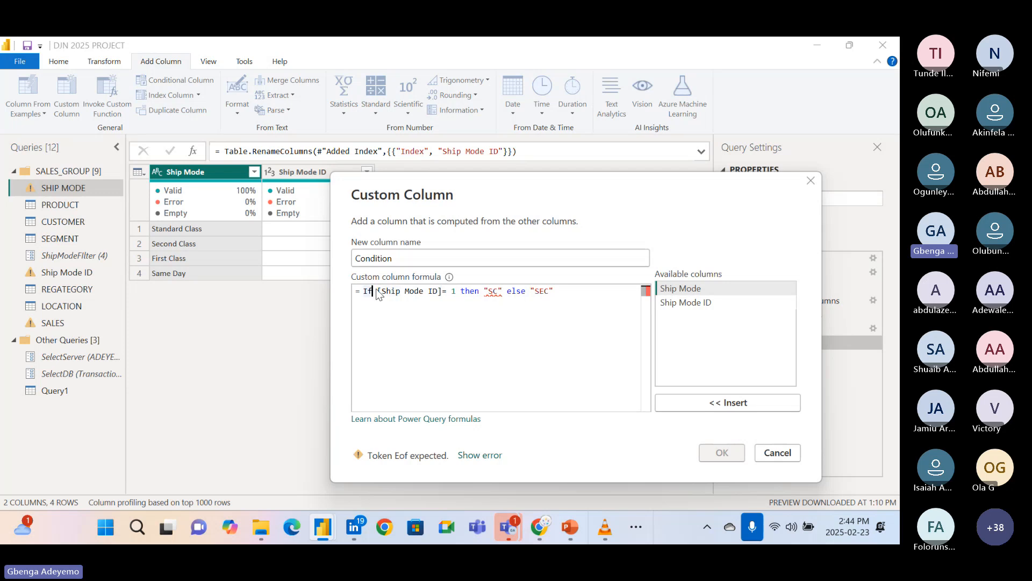
text(if)
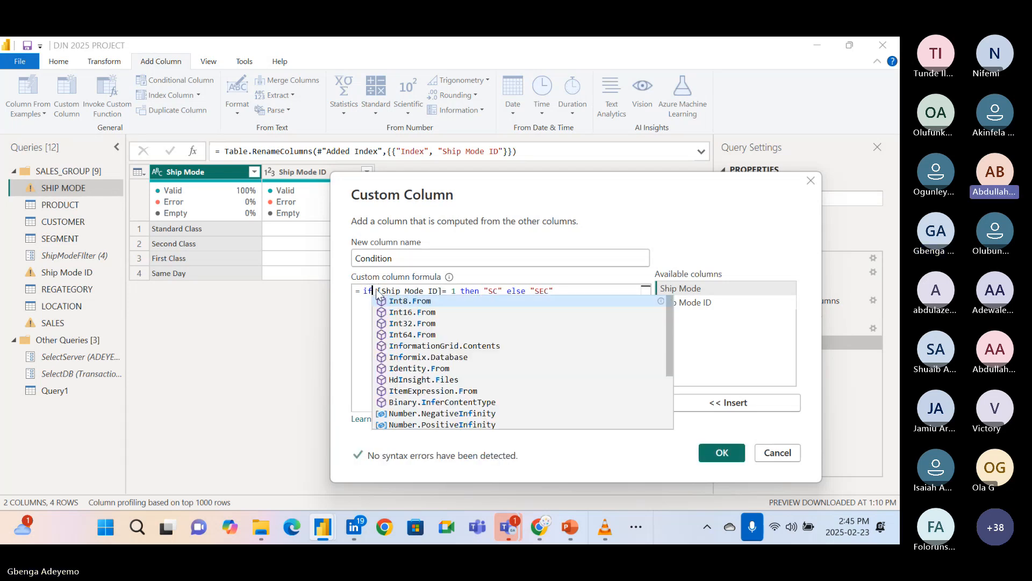
click(572, 294)
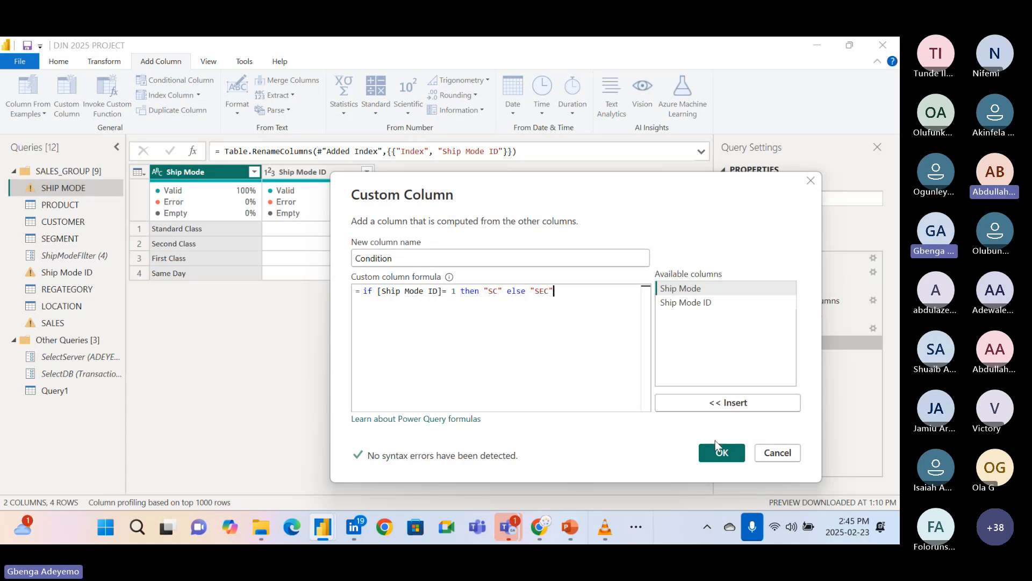
click(716, 445)
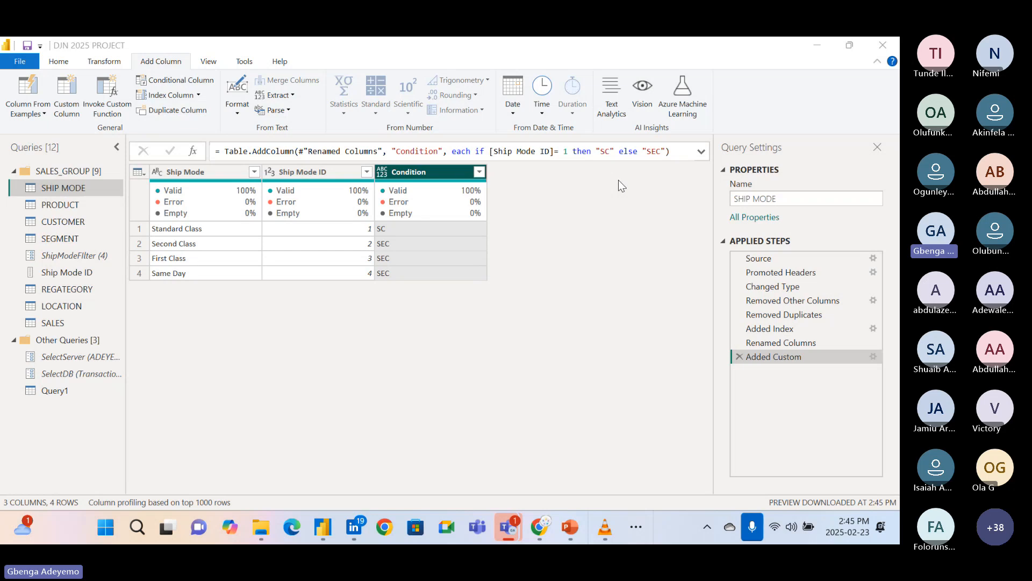
Switch to the Power BI Developer Class meeting in Microsoft Teams and dismiss the raised-hand and recording notifications.
mouse_move(505, 530)
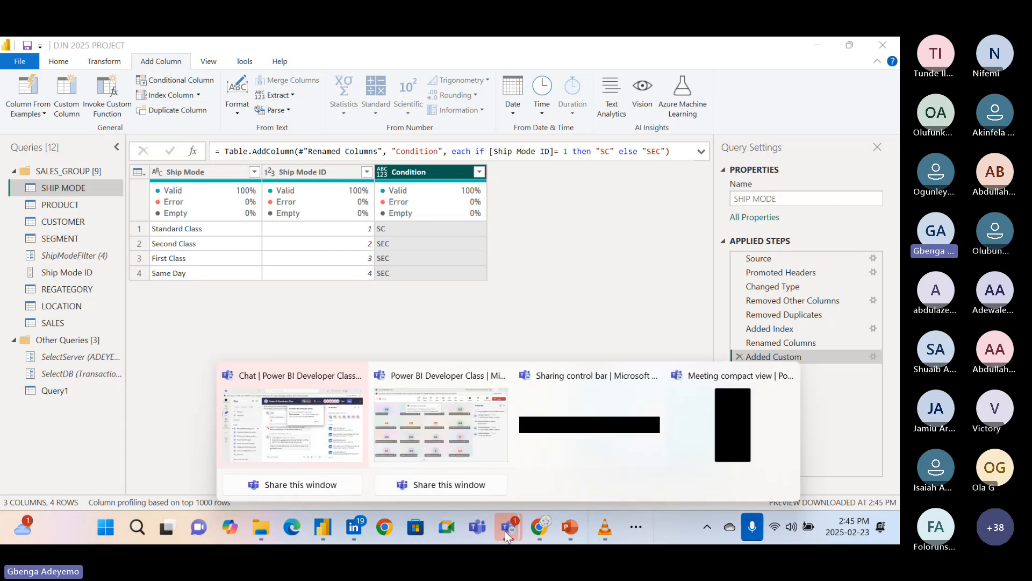
click(435, 422)
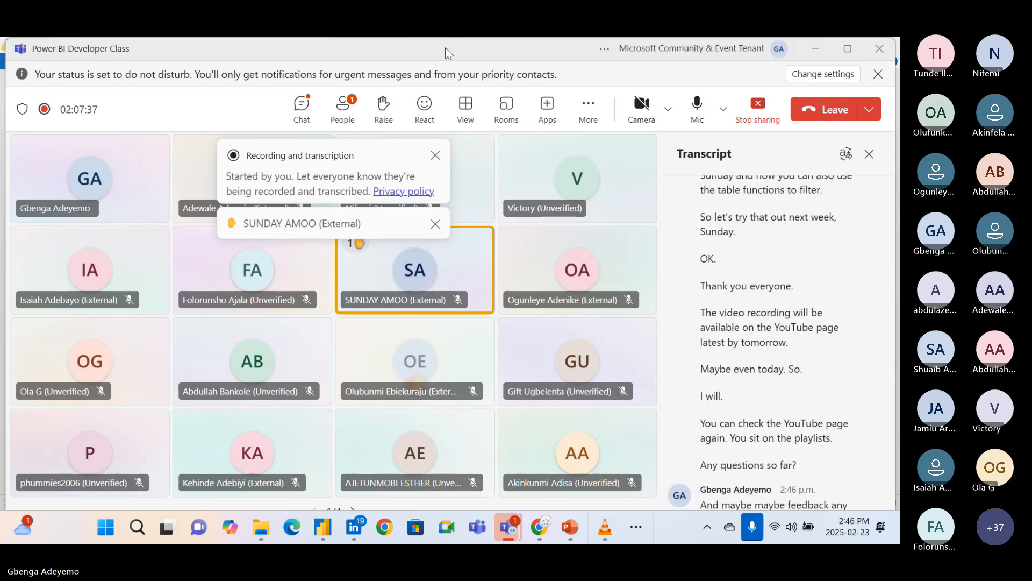
click(436, 224)
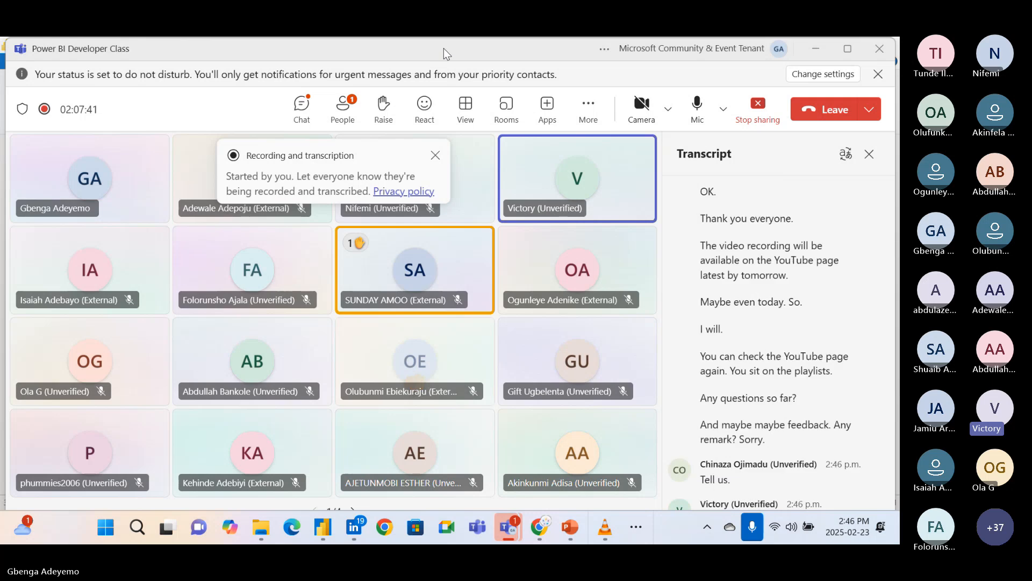
click(435, 156)
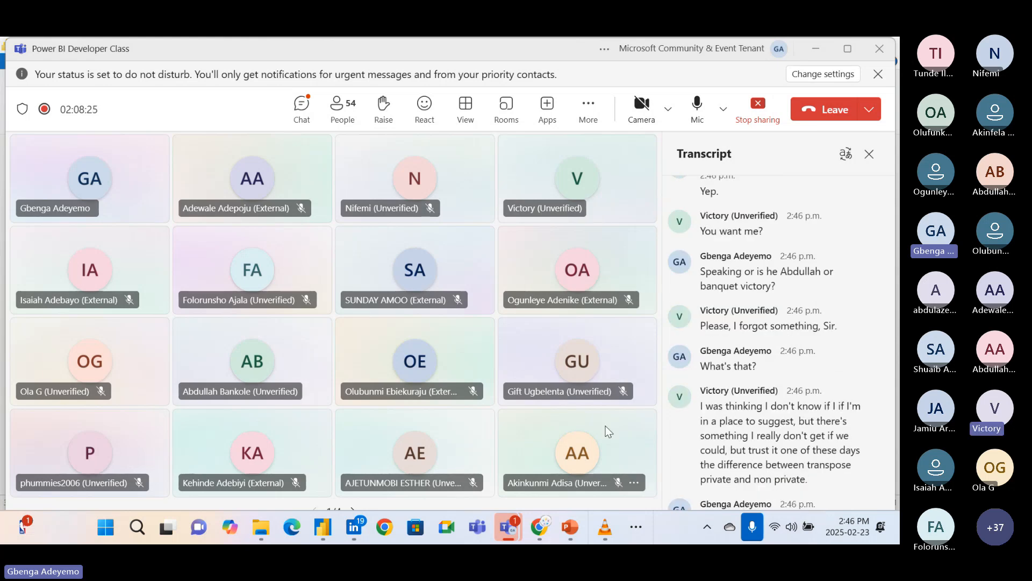
Show the class topic list in VLC media player and return to the Teams meeting.
click(604, 528)
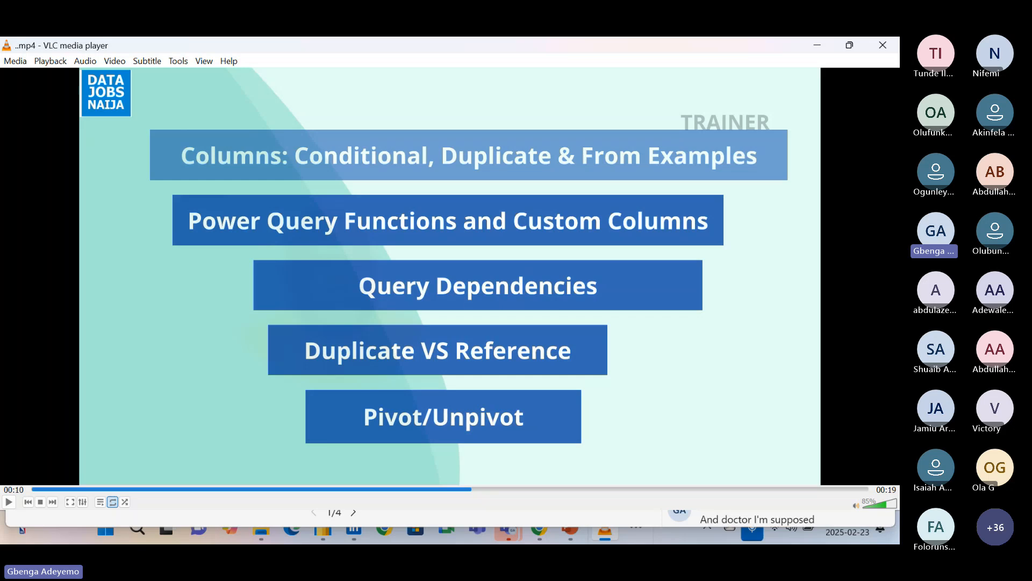
click(808, 47)
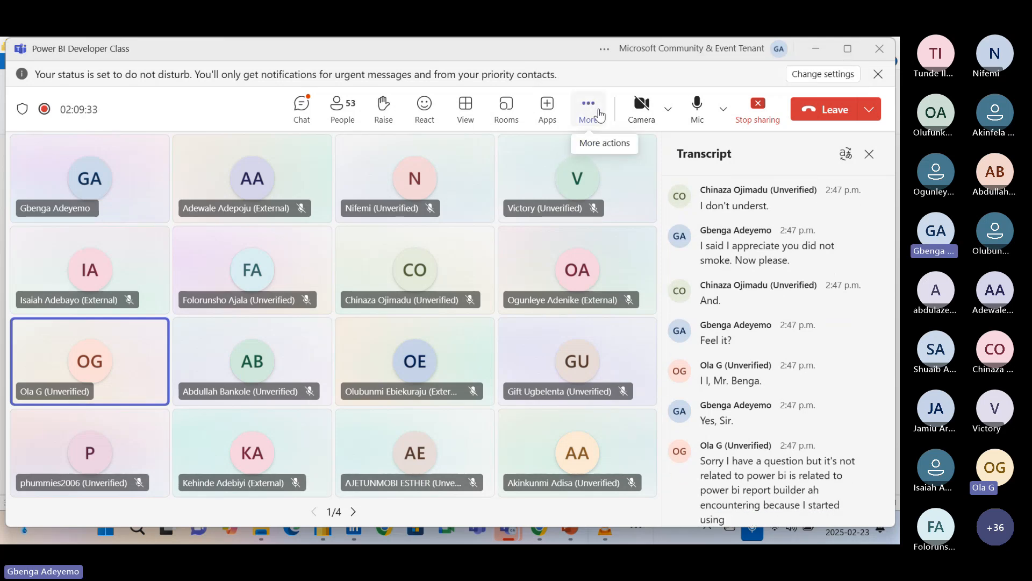
Stop the recording of the Teams meeting.
click(601, 114)
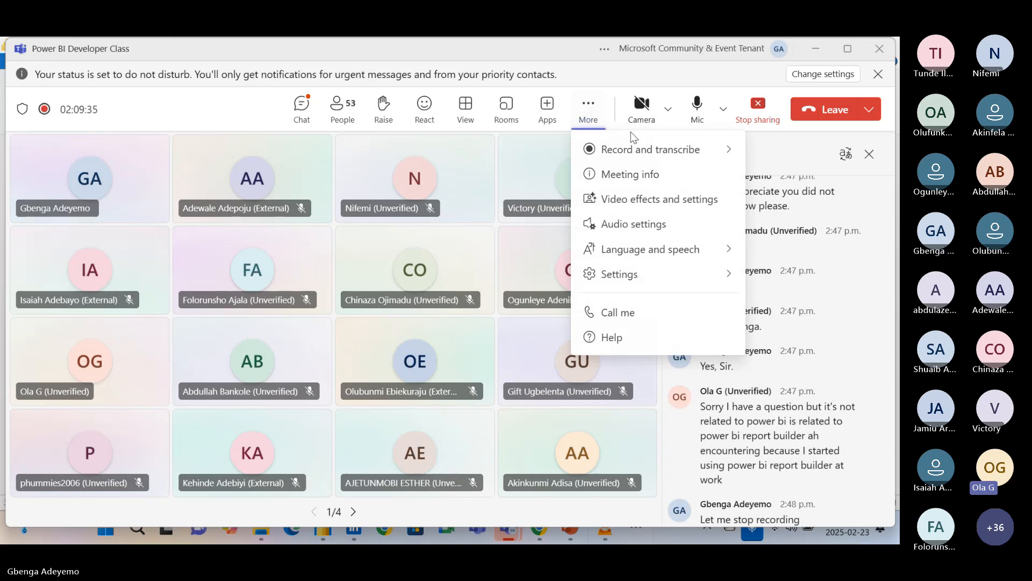
mouse_move(648, 144)
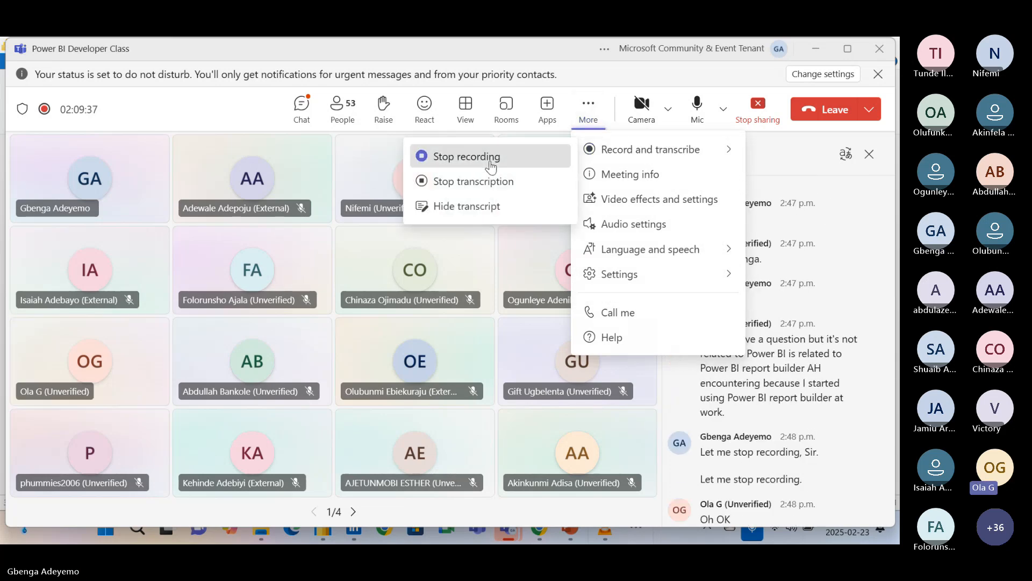
click(490, 159)
click(536, 311)
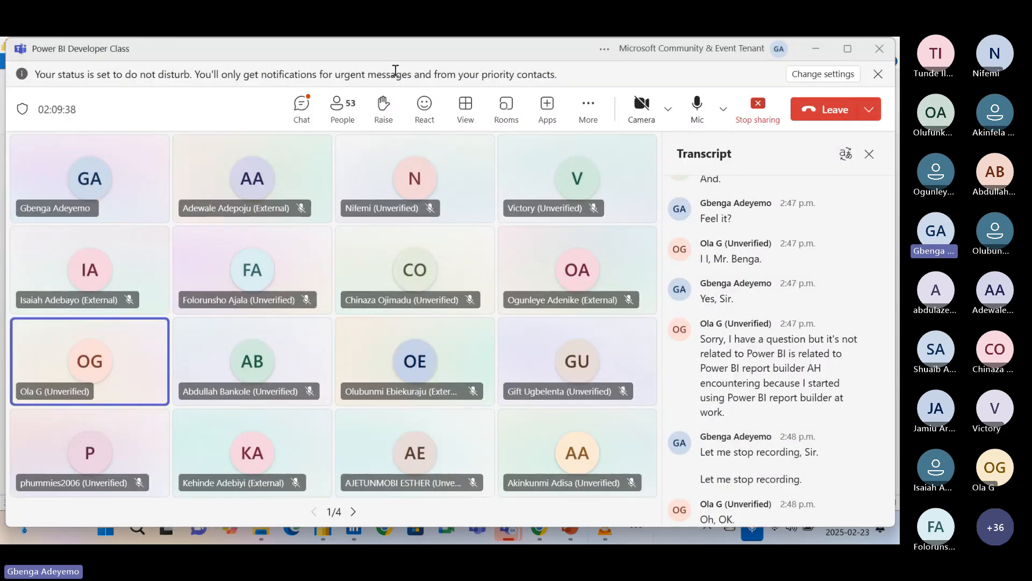